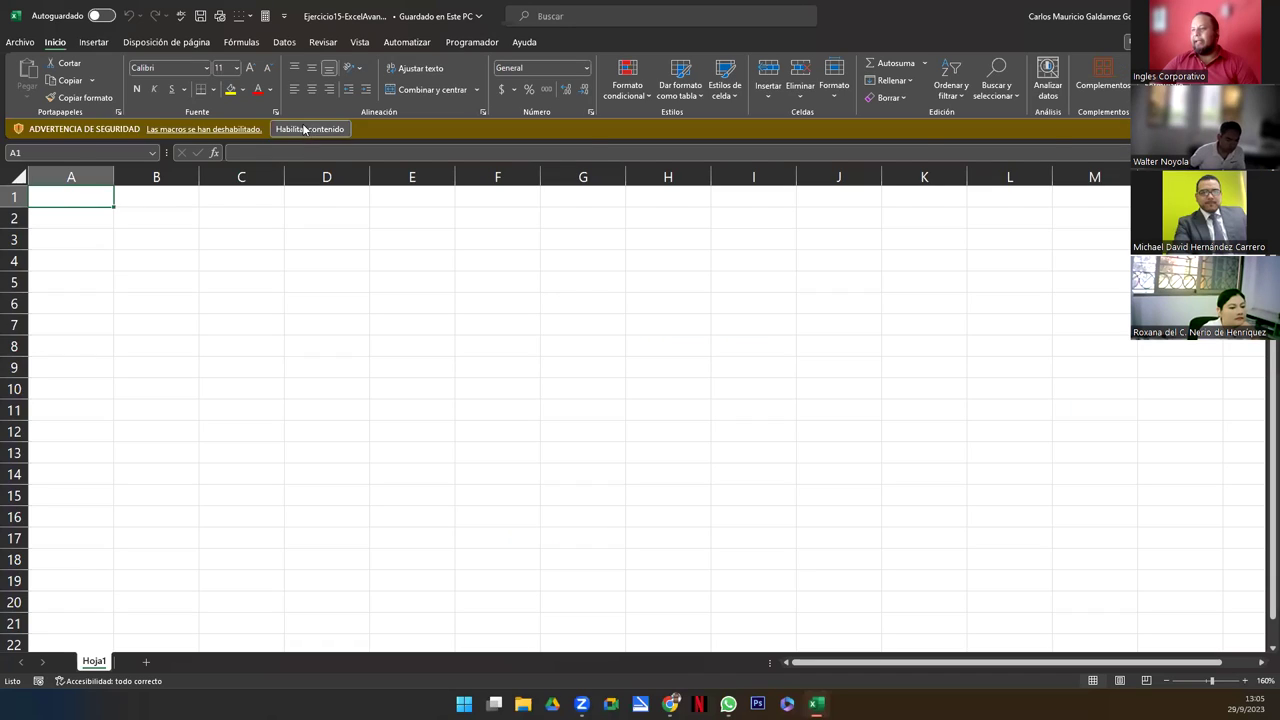
Step: Enable the workbook's disabled macro content and begin the shortcut for the VBA editor
left_click(310, 128)
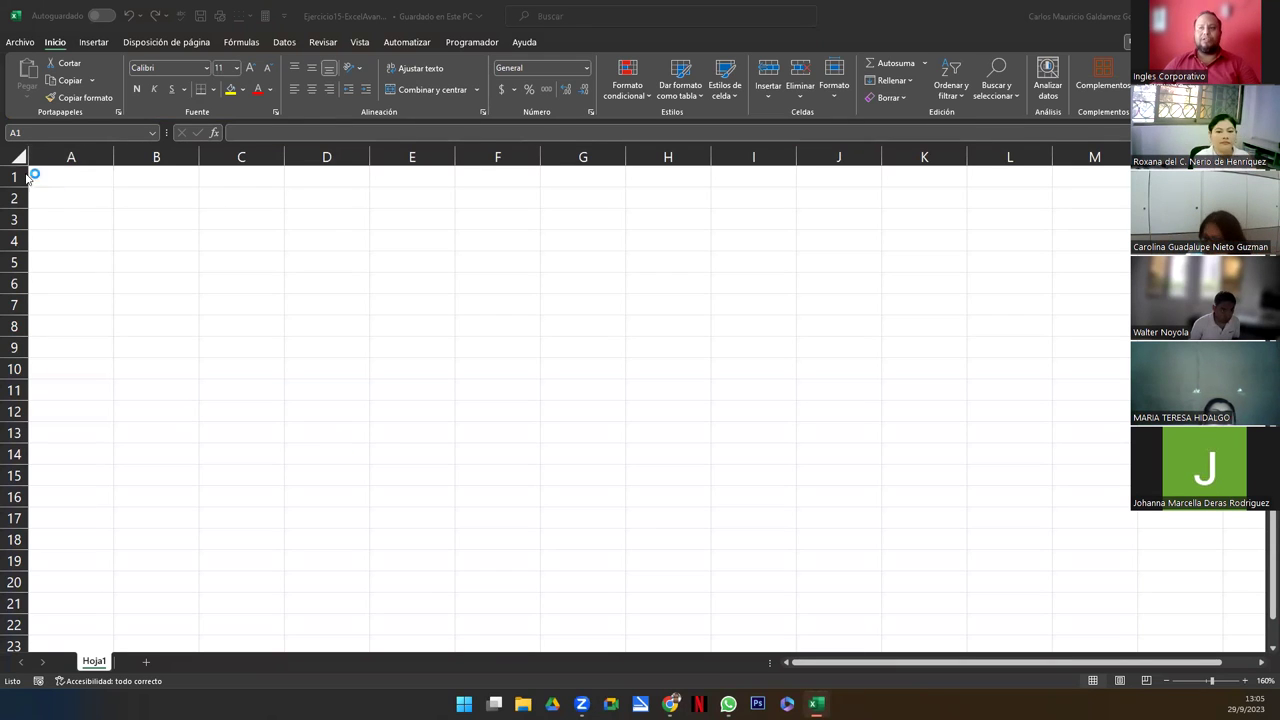
left_click(58, 177)
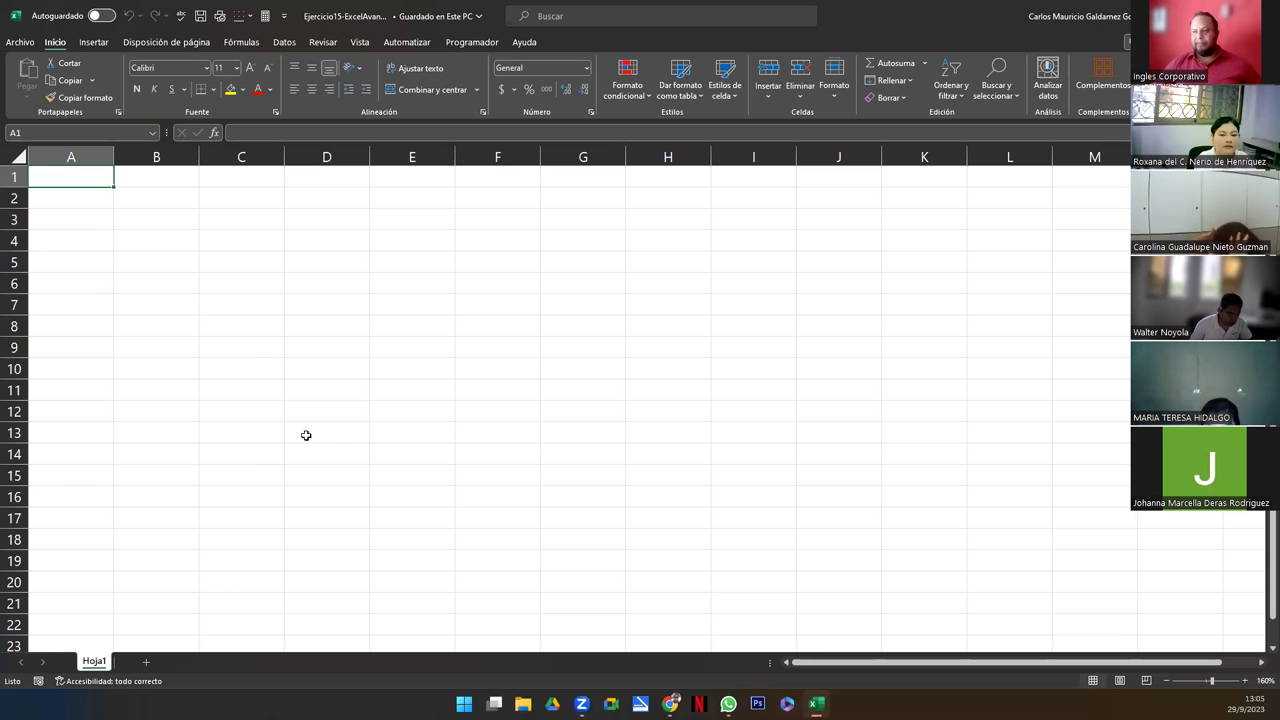
left_click(268, 156)
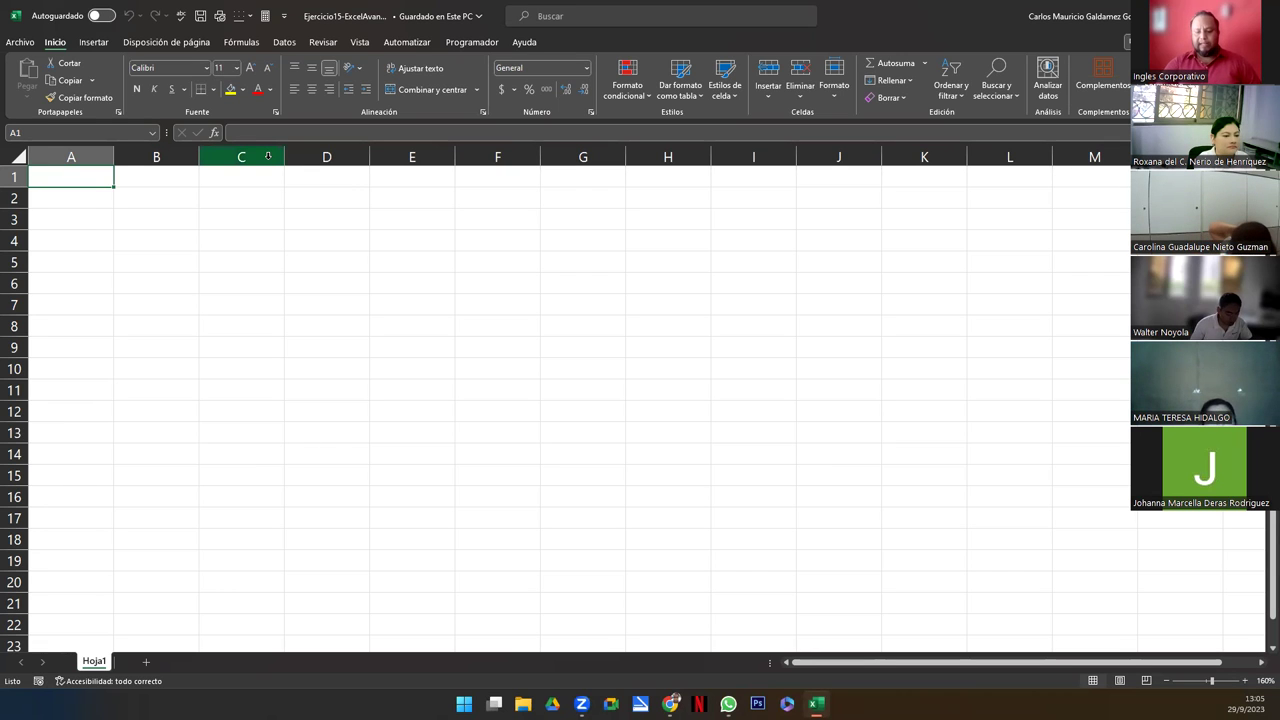
key("alt")
Step: In the VBA editor, add an empty Sub EvaluarAlumno() procedure directly below CalcularEdad in Módulo1
key("alt+F11")
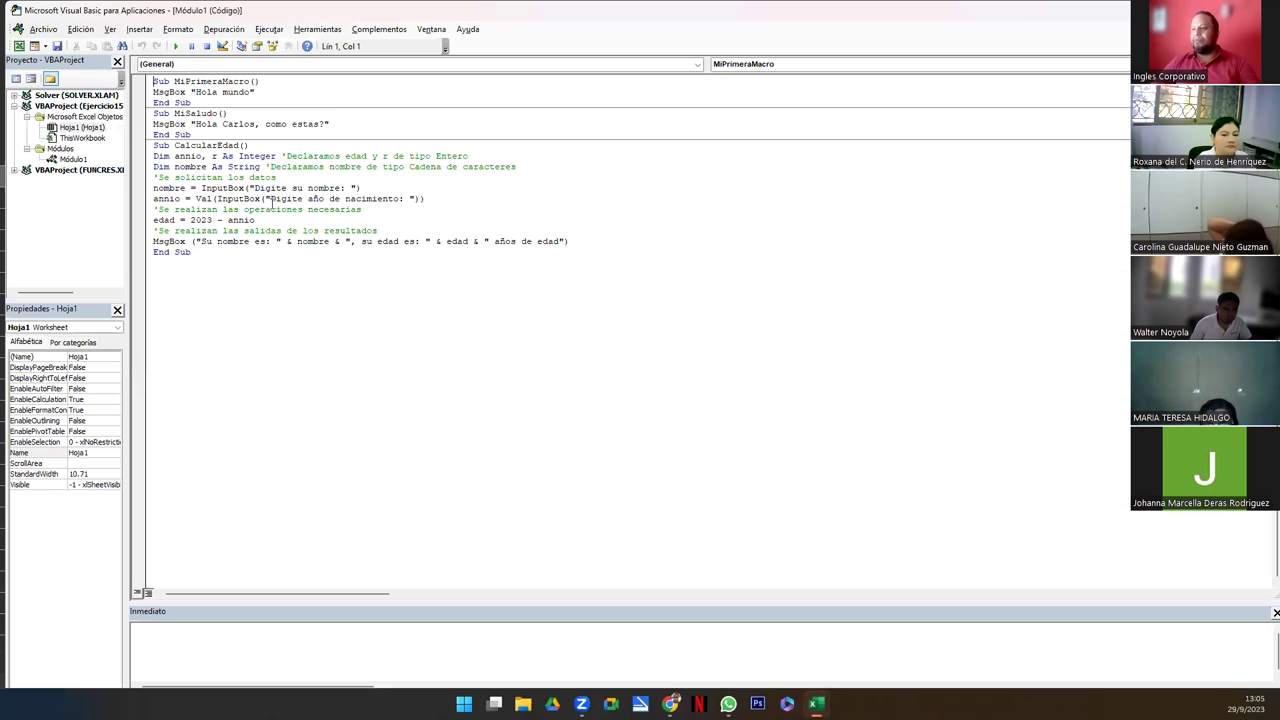
left_click(246, 332)
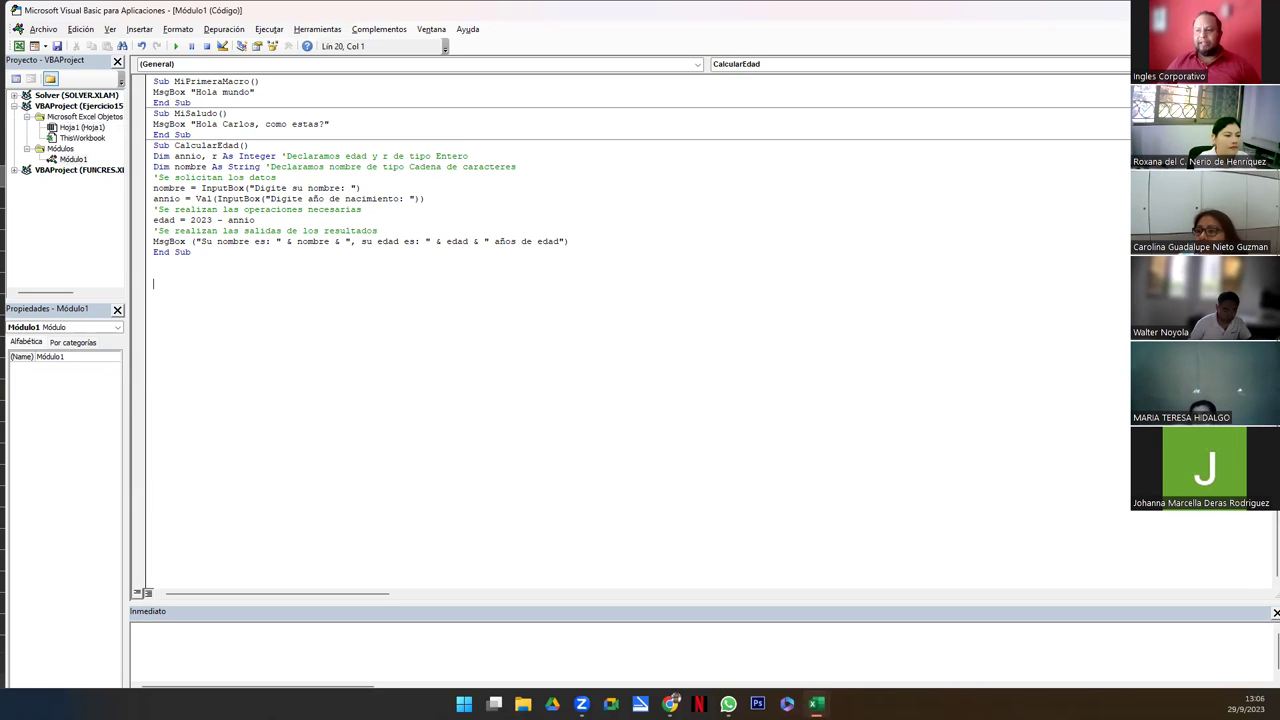
type("Sub")
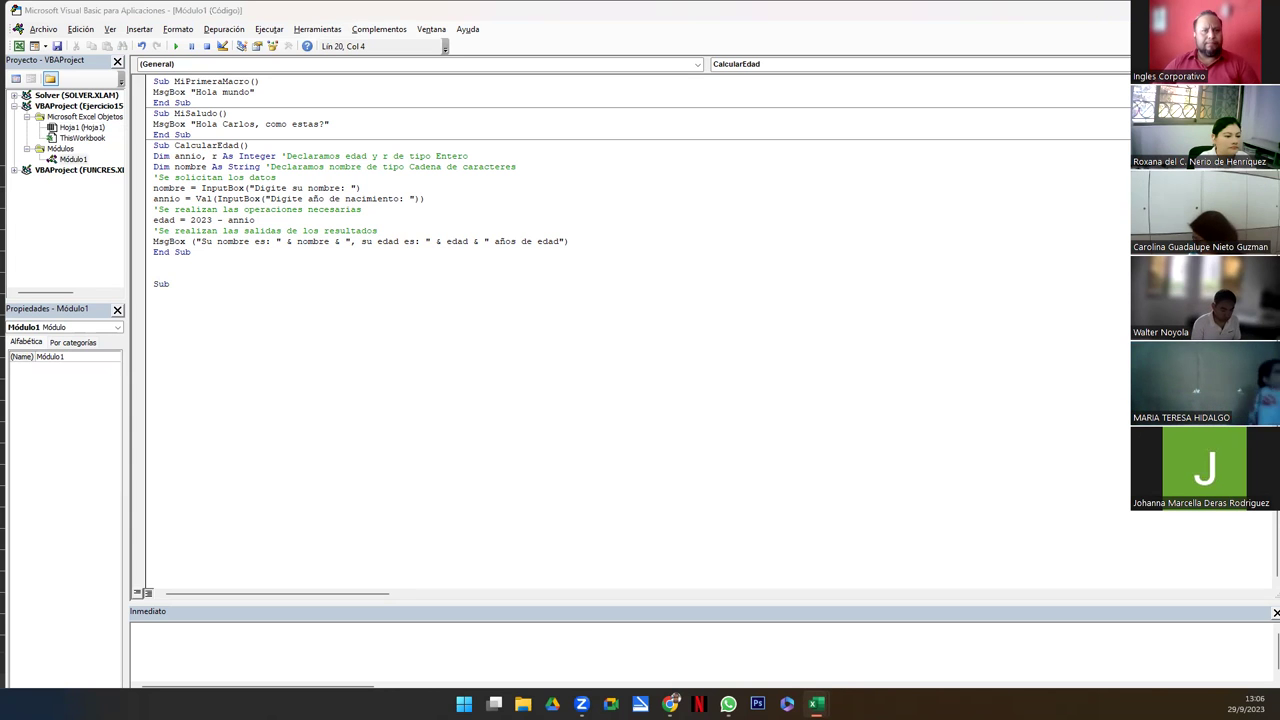
left_click(215, 298)
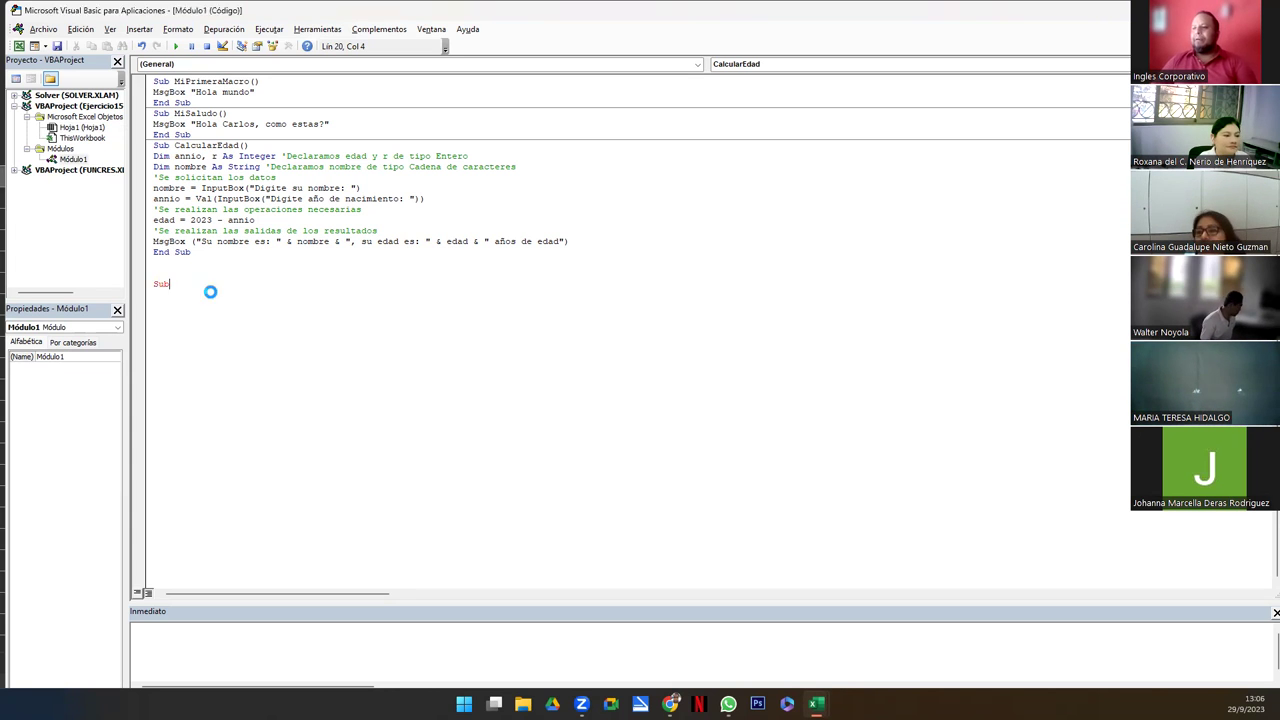
key("Return")
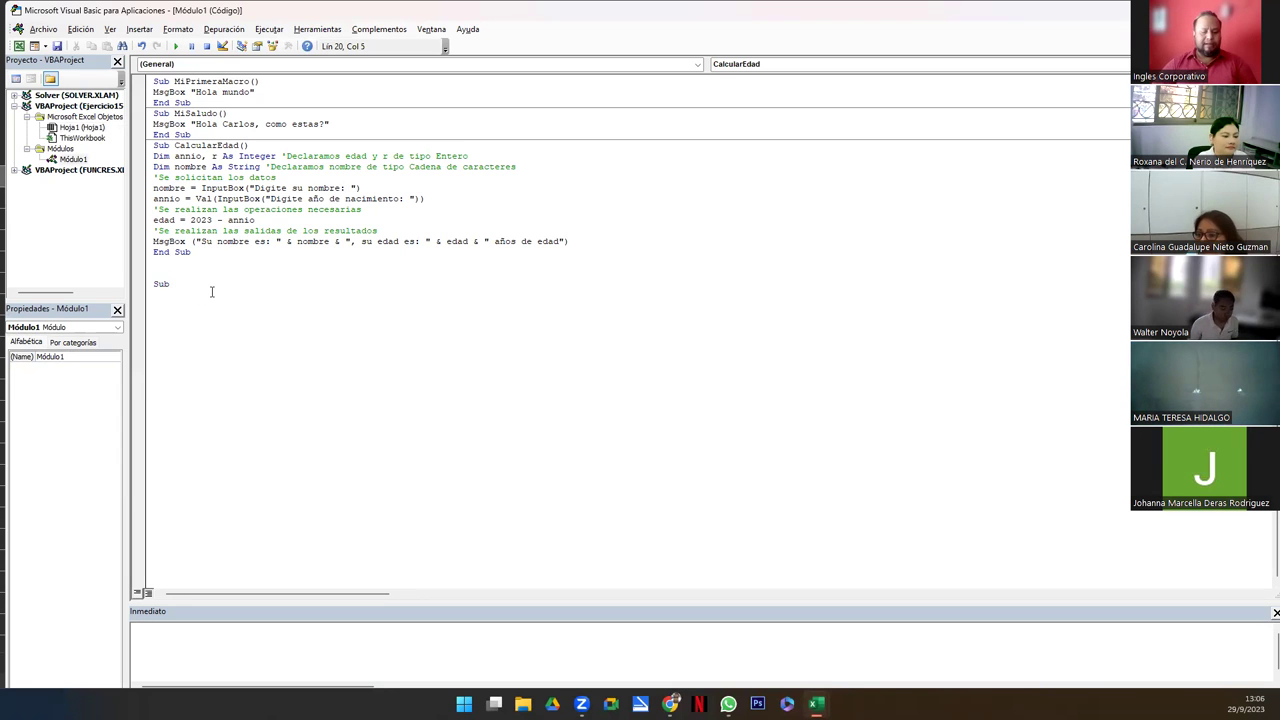
type("EvaluarAlumno()")
key("Return")
key("Delete")
key("BackSpace")
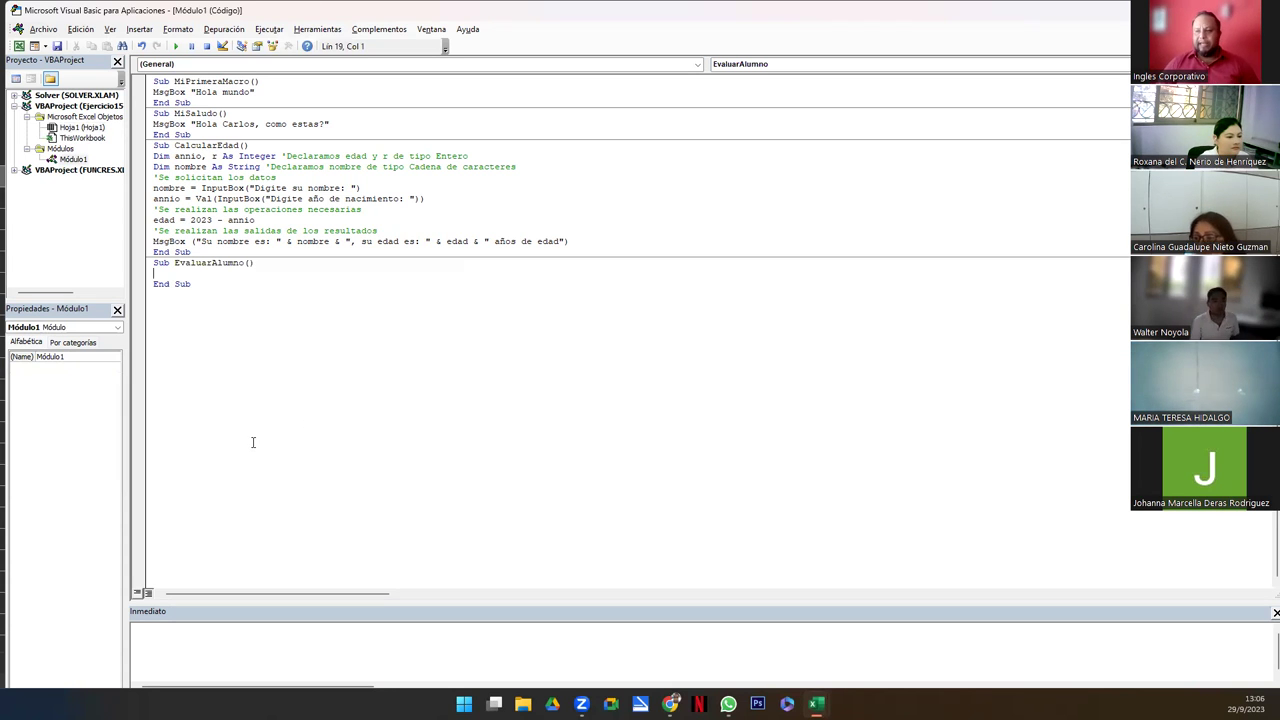
Step: Add the comment 'Declarar variables inside EvaluarAlumno
type("' Declarar ")
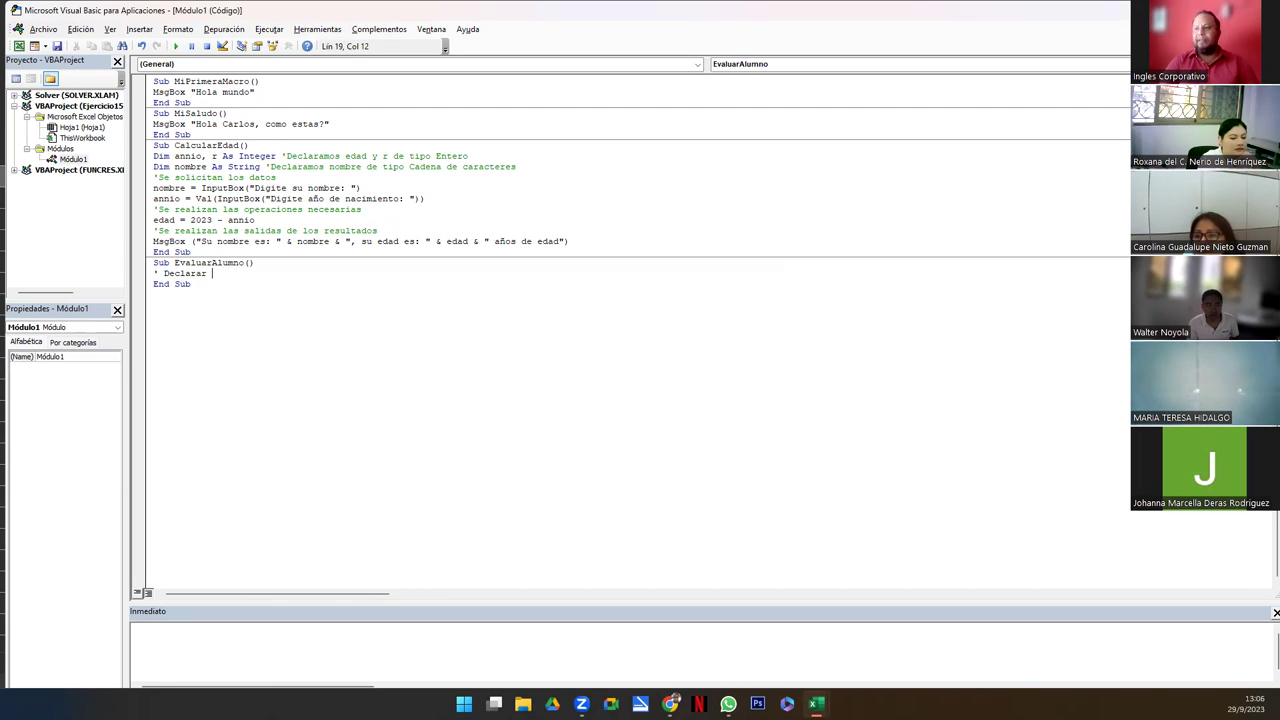
type("variables")
key("Return")
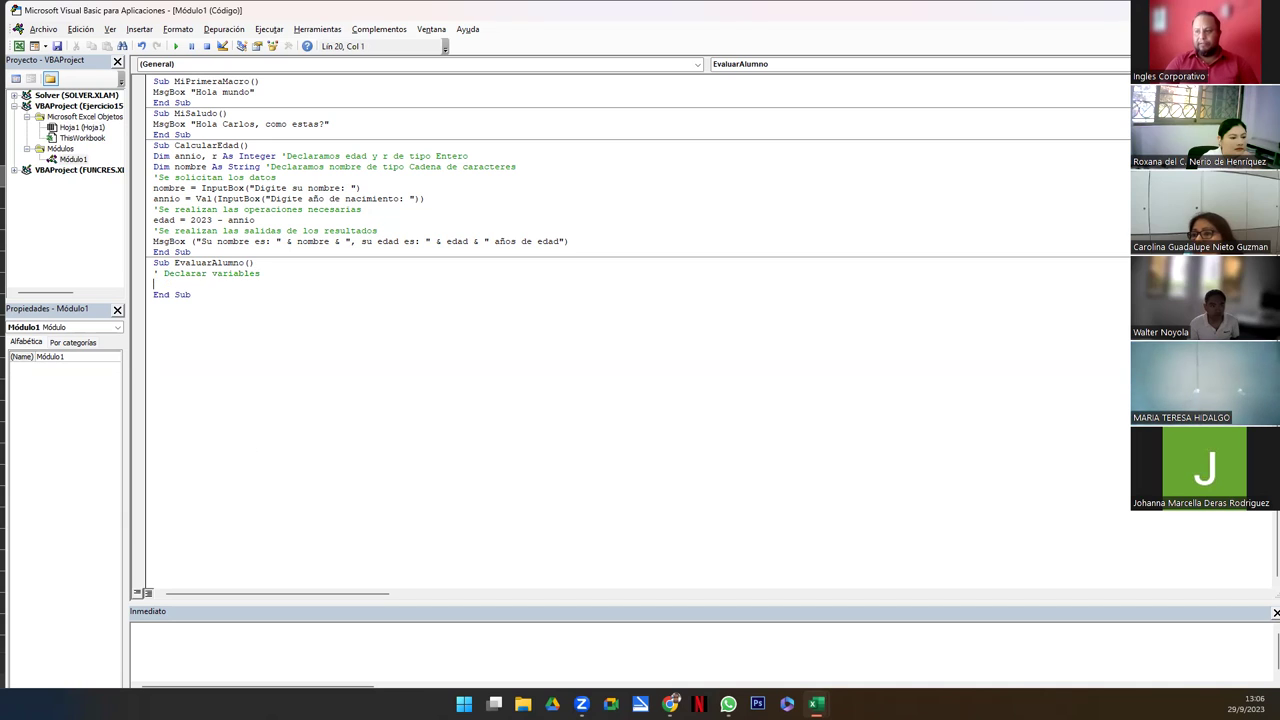
key("Up")
key("Right")
key("Delete")
key("Down")
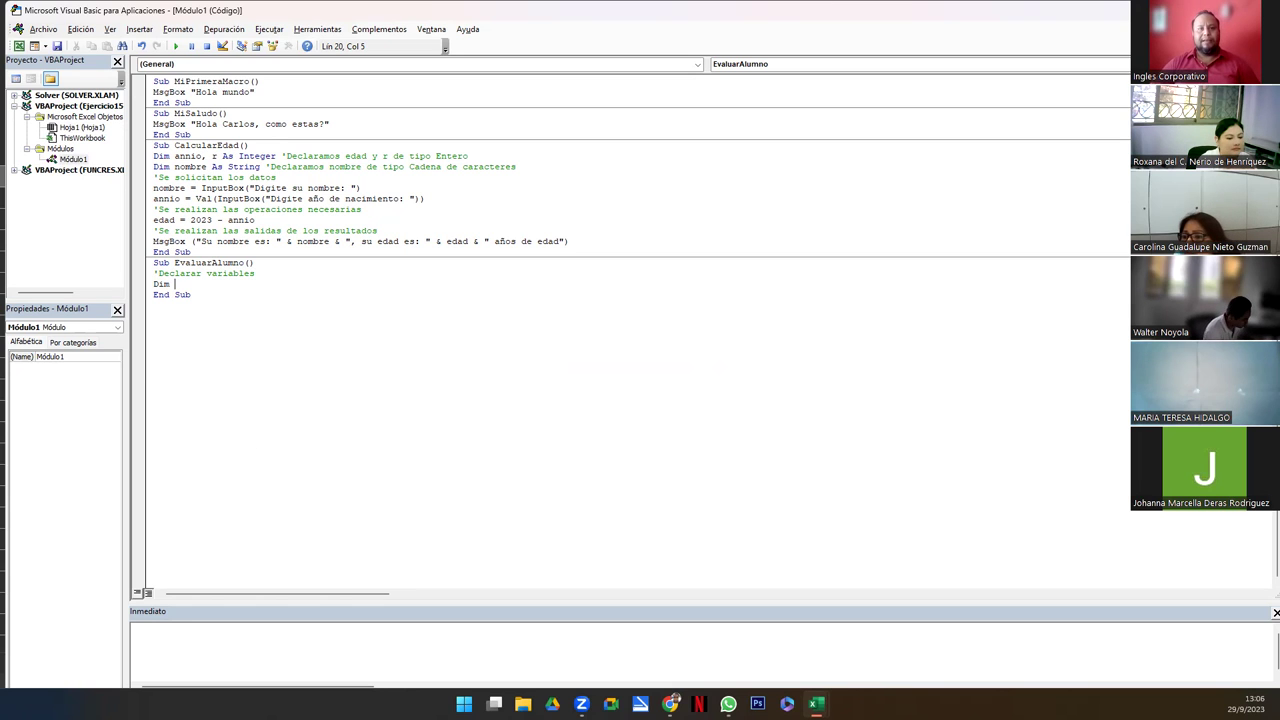
Step: Declare nom and ape As String on a Dim line
left_click(178, 284)
key("Return")
key("Return")
key("Return")
left_click(153, 284)
left_click(175, 284)
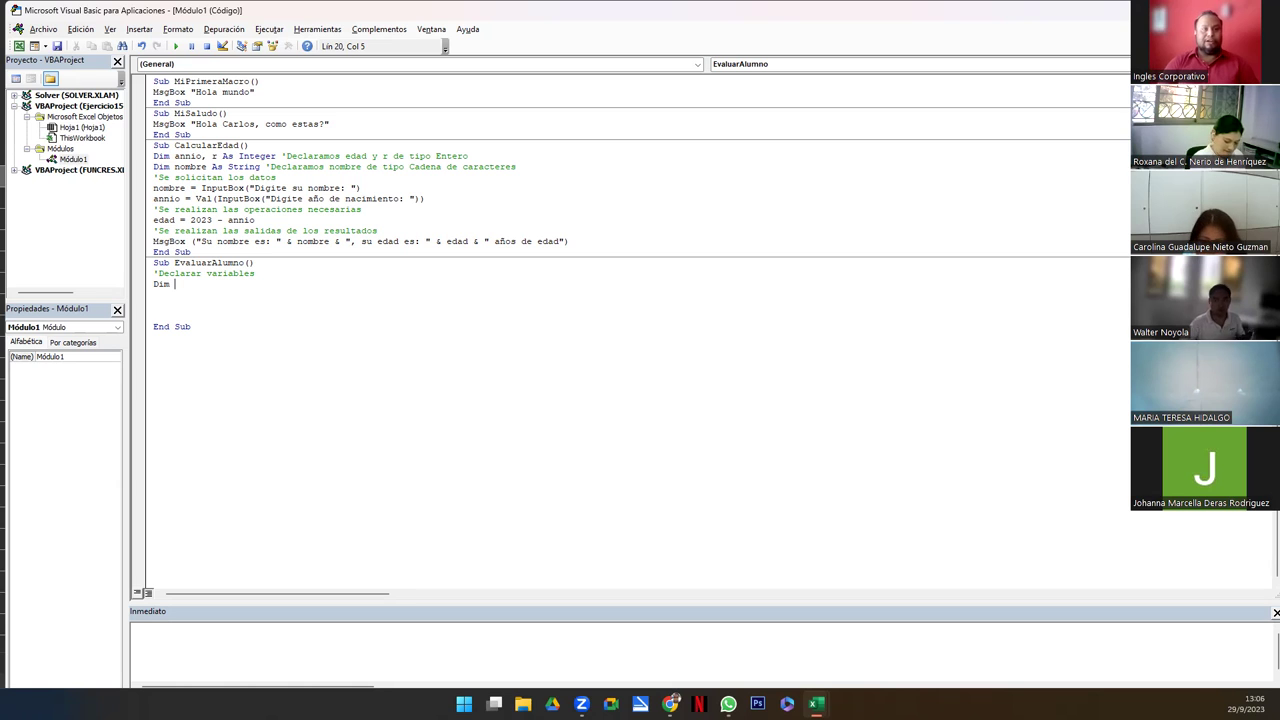
type("nom")
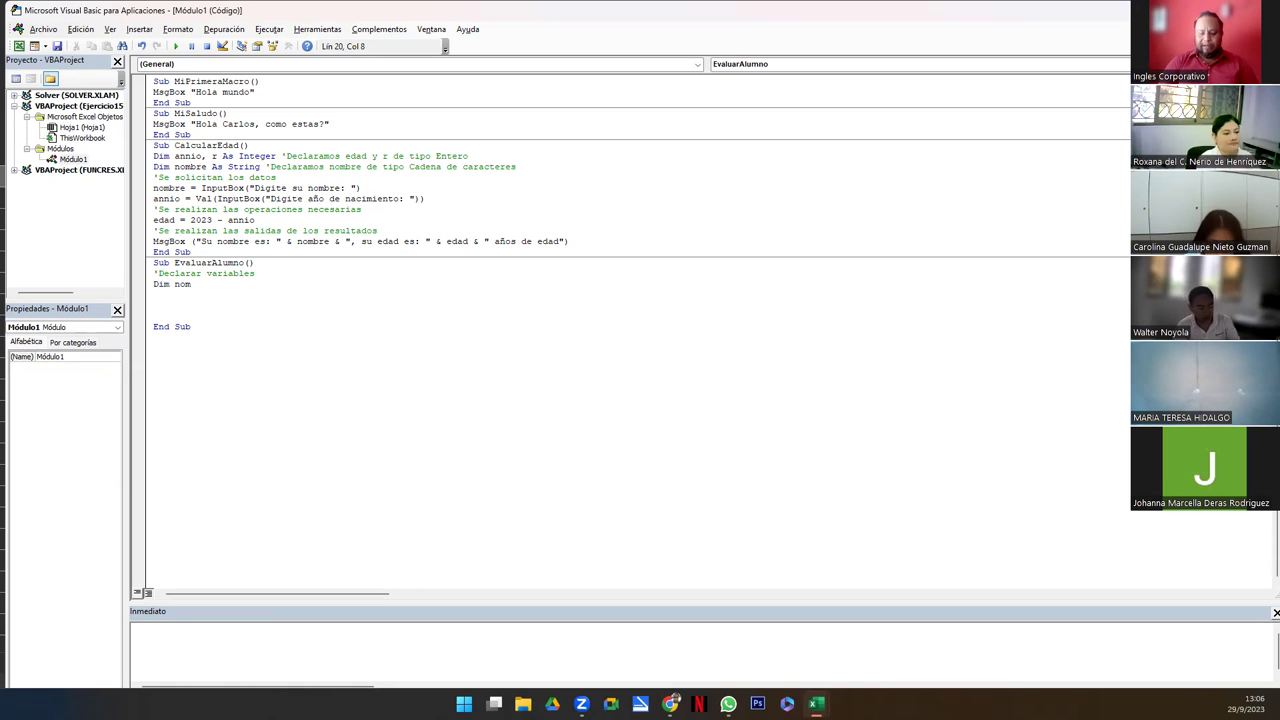
type(", ape as ")
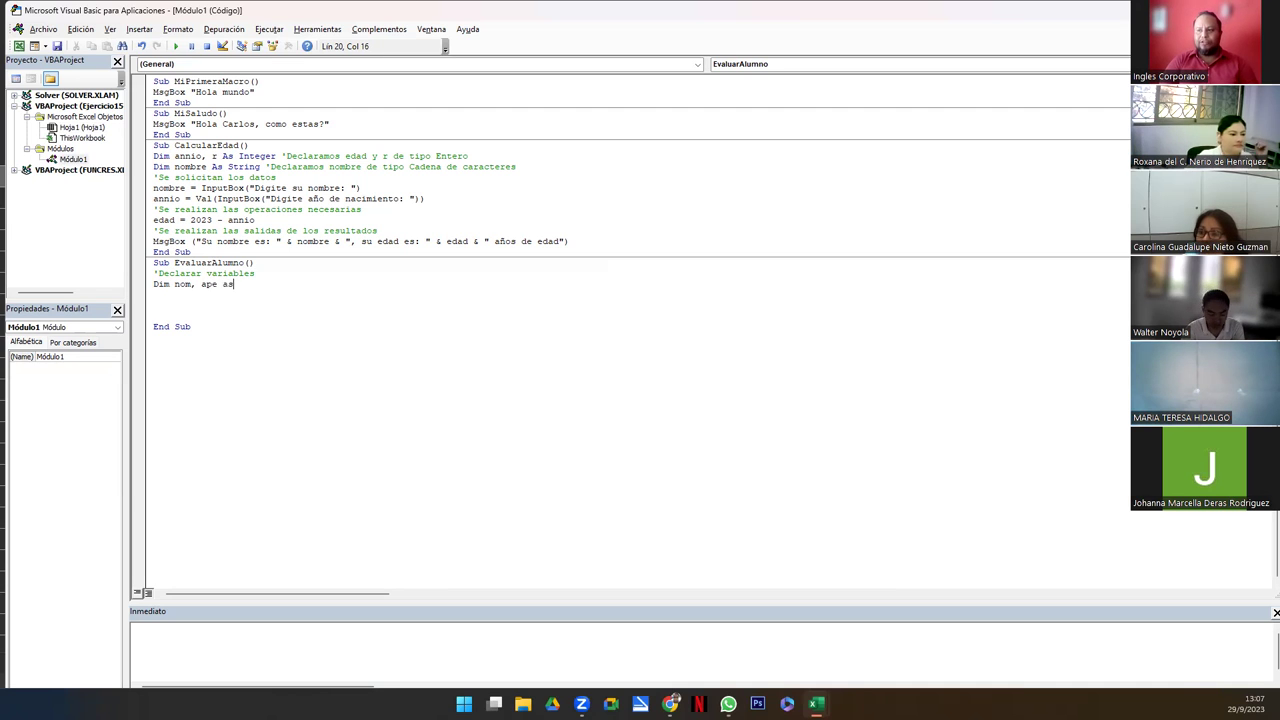
type("Stri")
key("Tab")
key("Return")
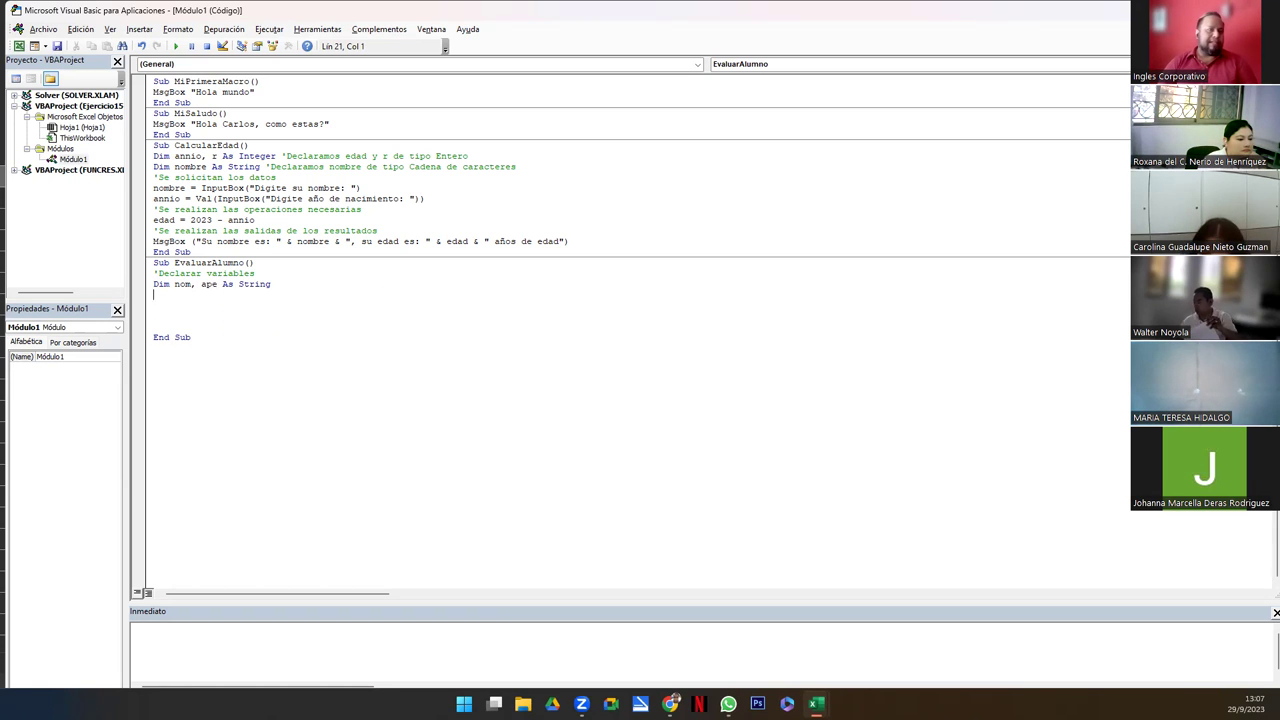
Step: Declare n1, n2, po and result As Double on a second Dim line
type("Dim")
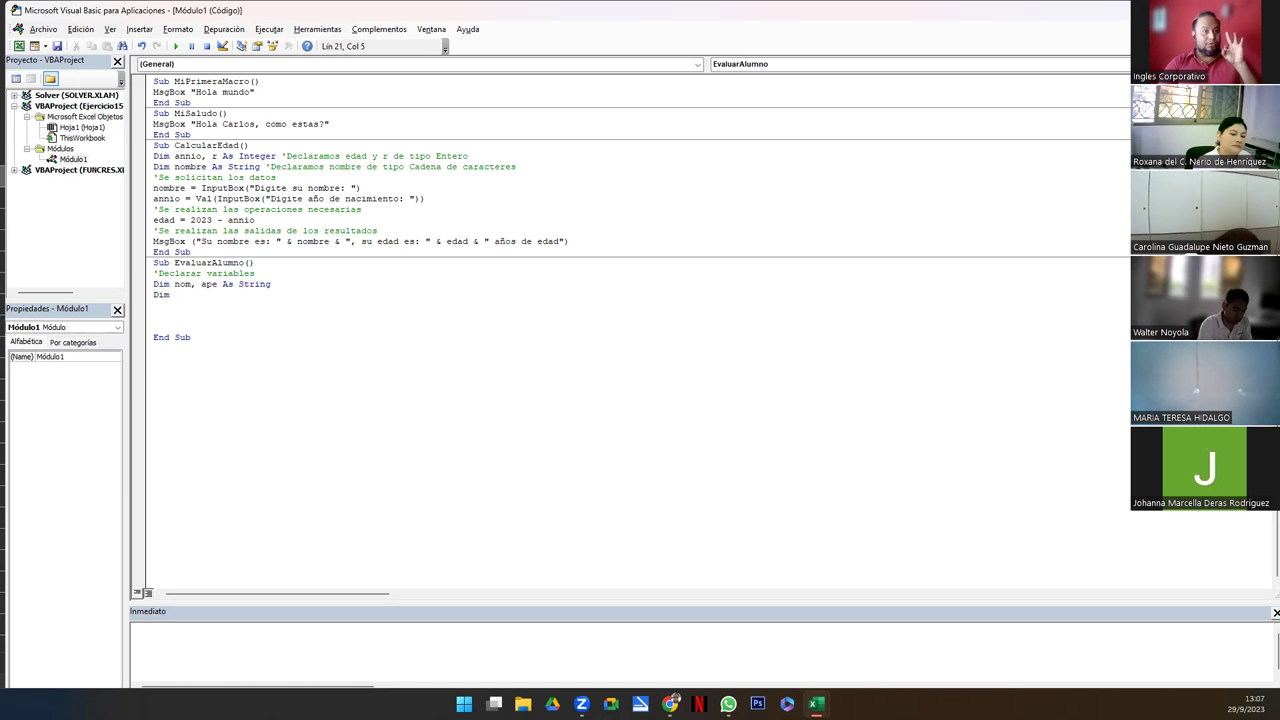
type("n1, n2, ")
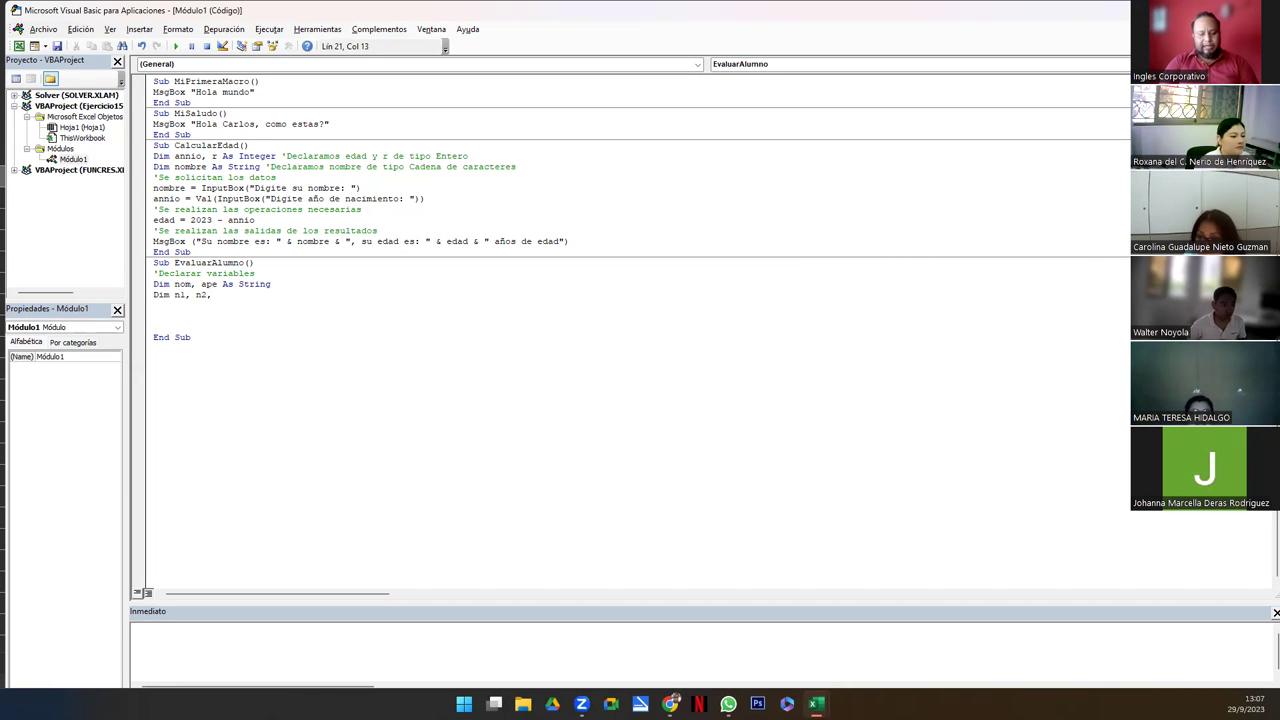
type("po")
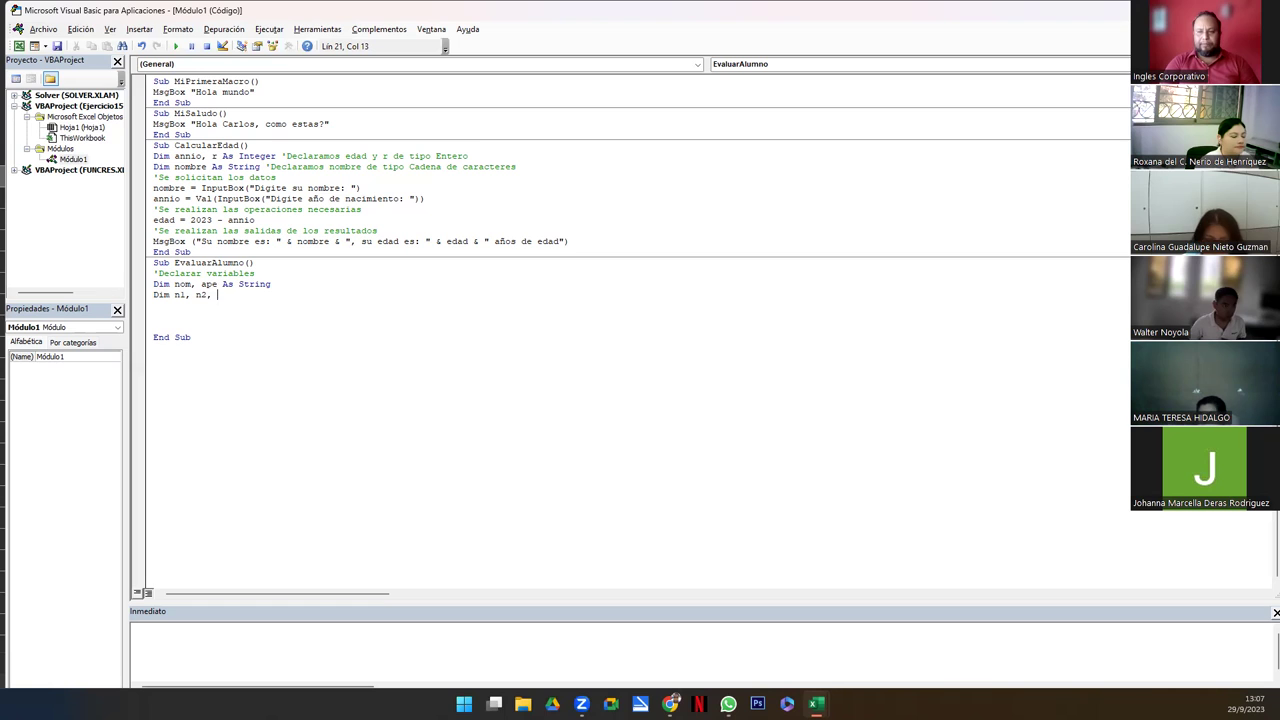
type(",")
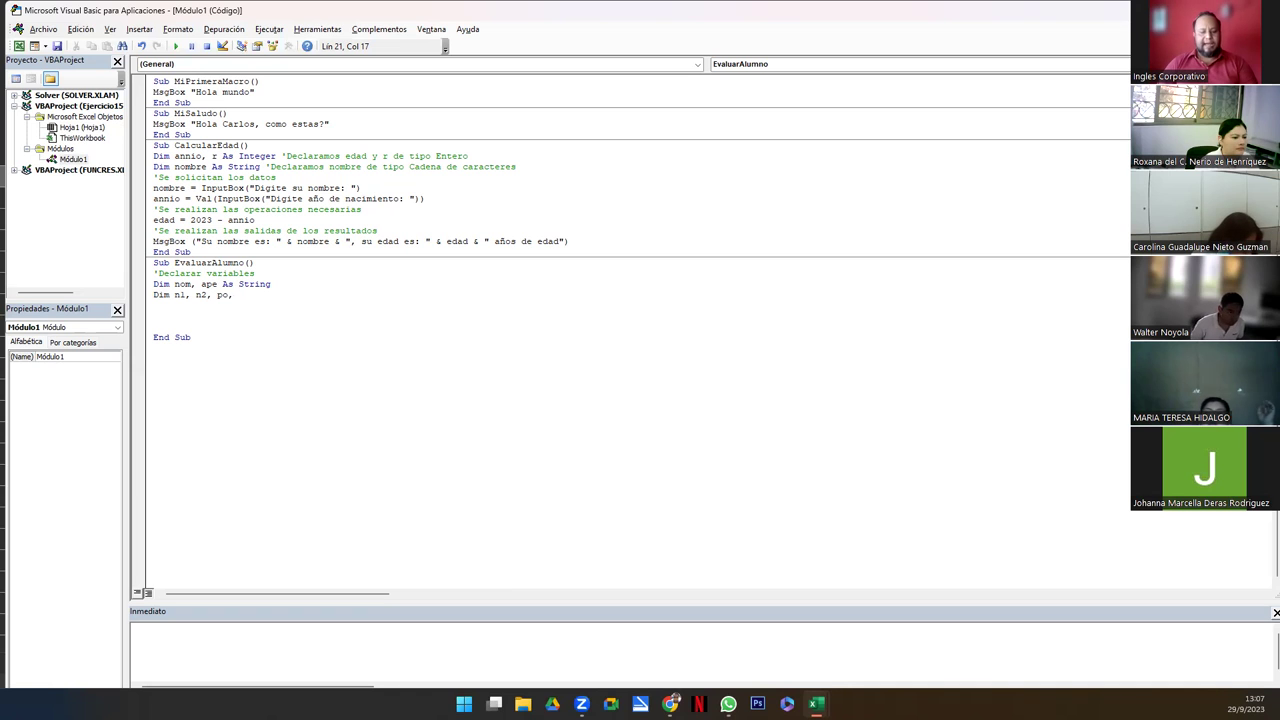
type("esi")
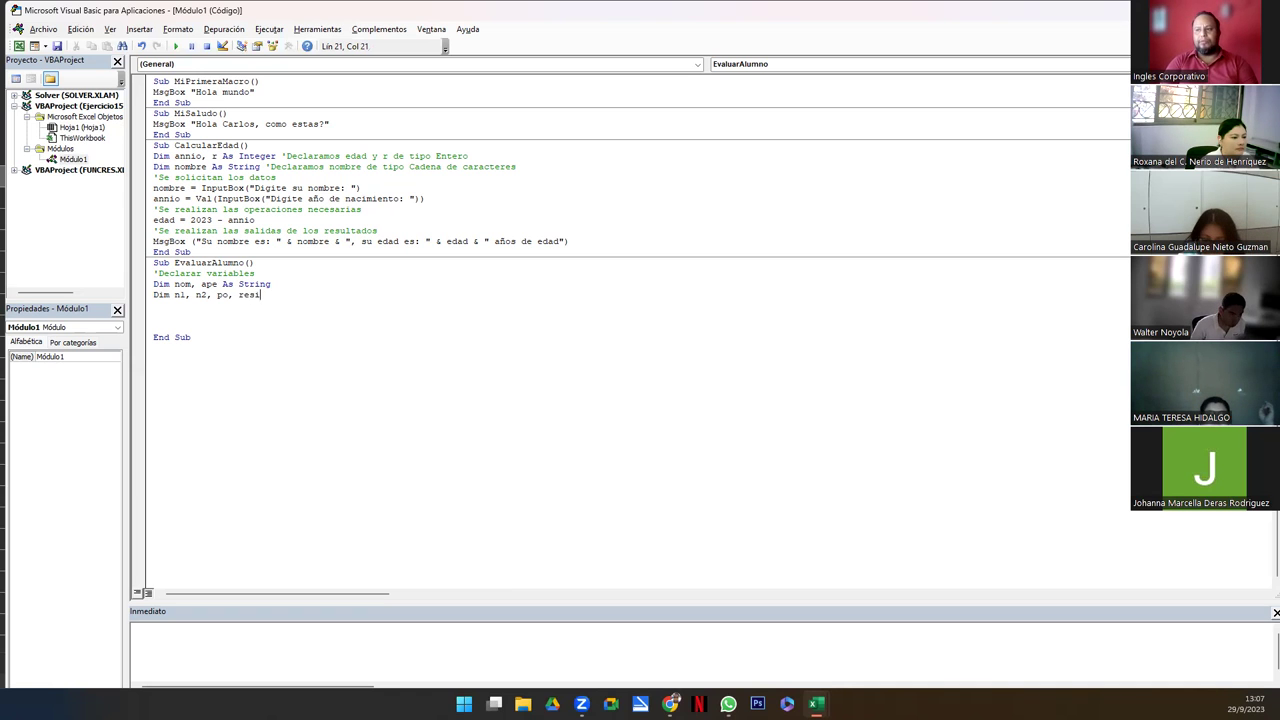
key("BackSpace")
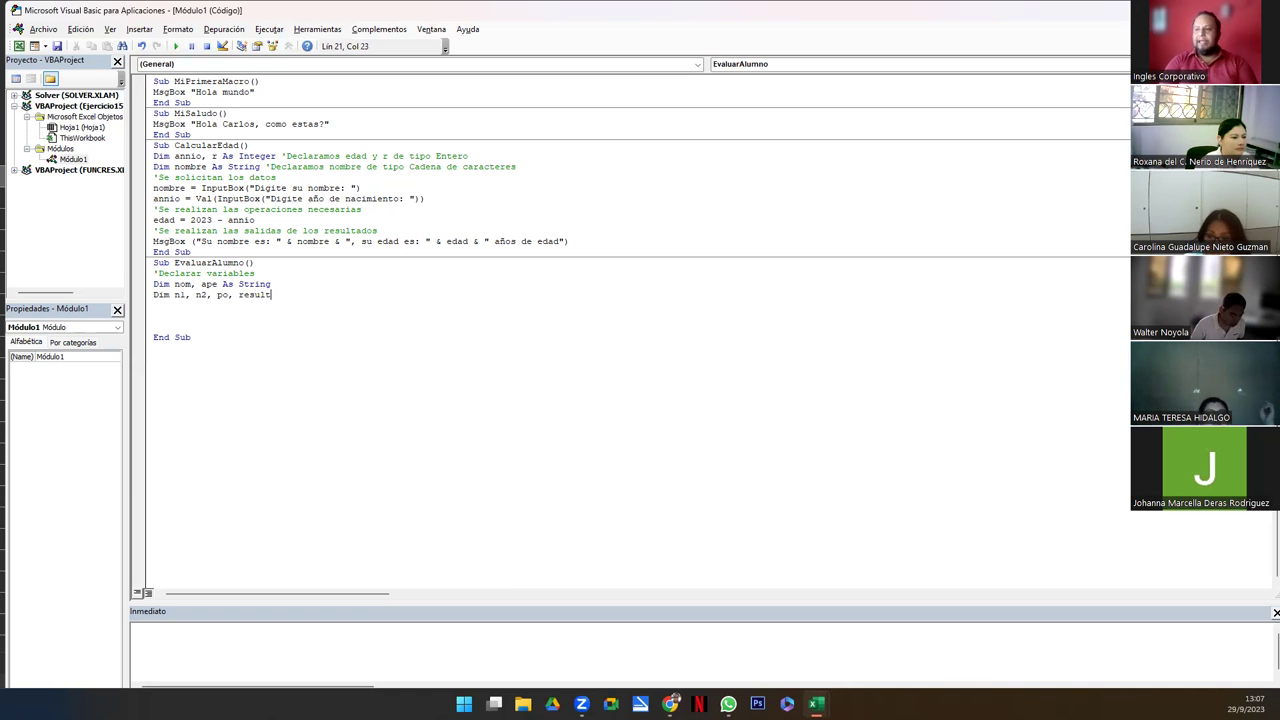
type("as")
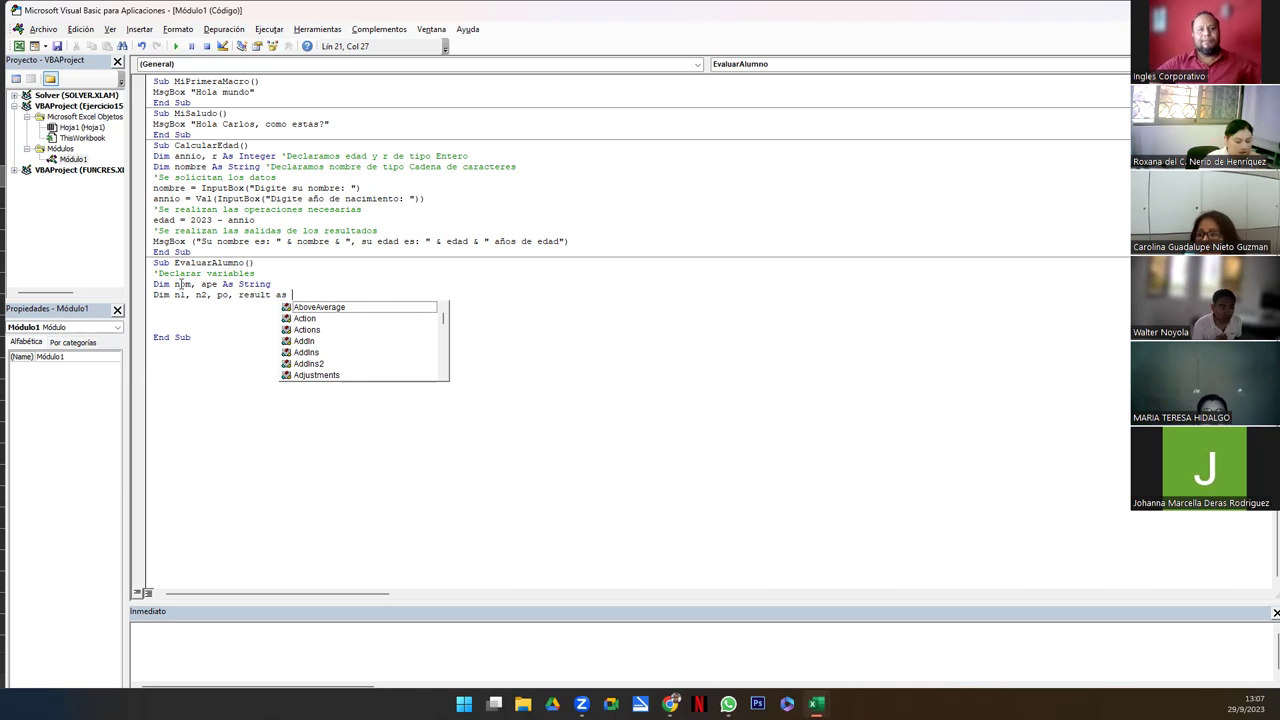
type(" Doubl")
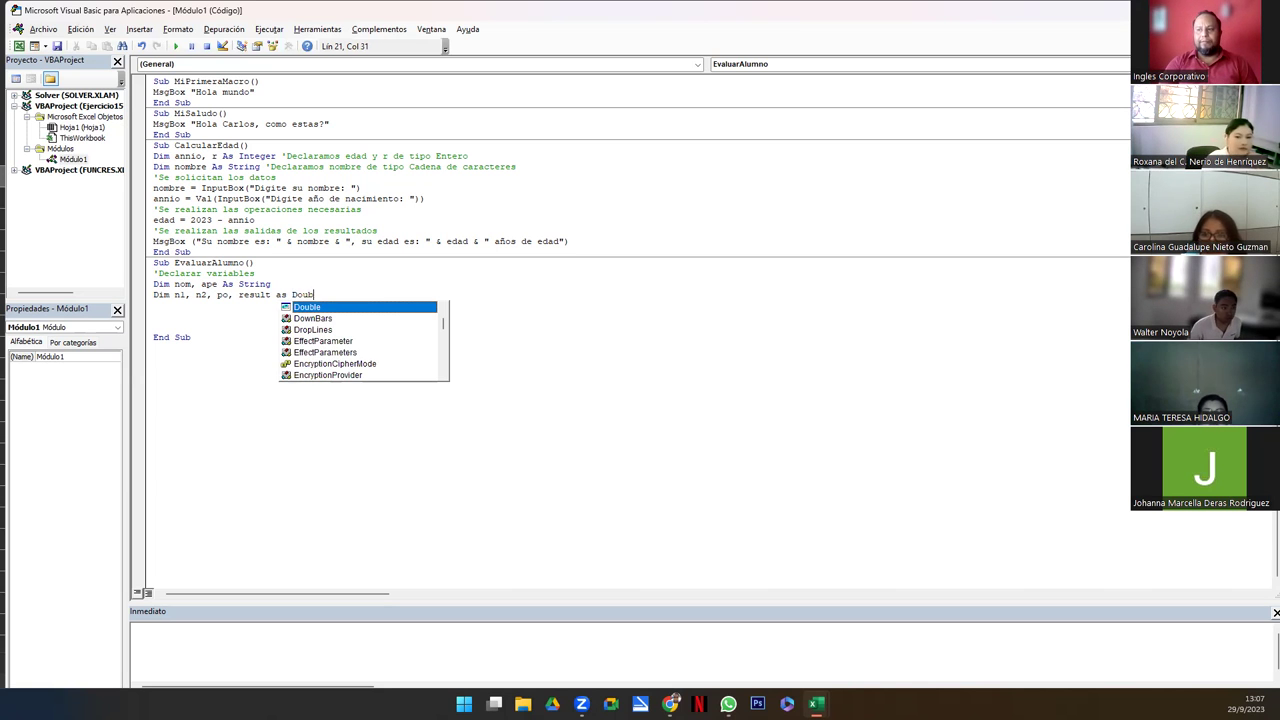
key("Tab")
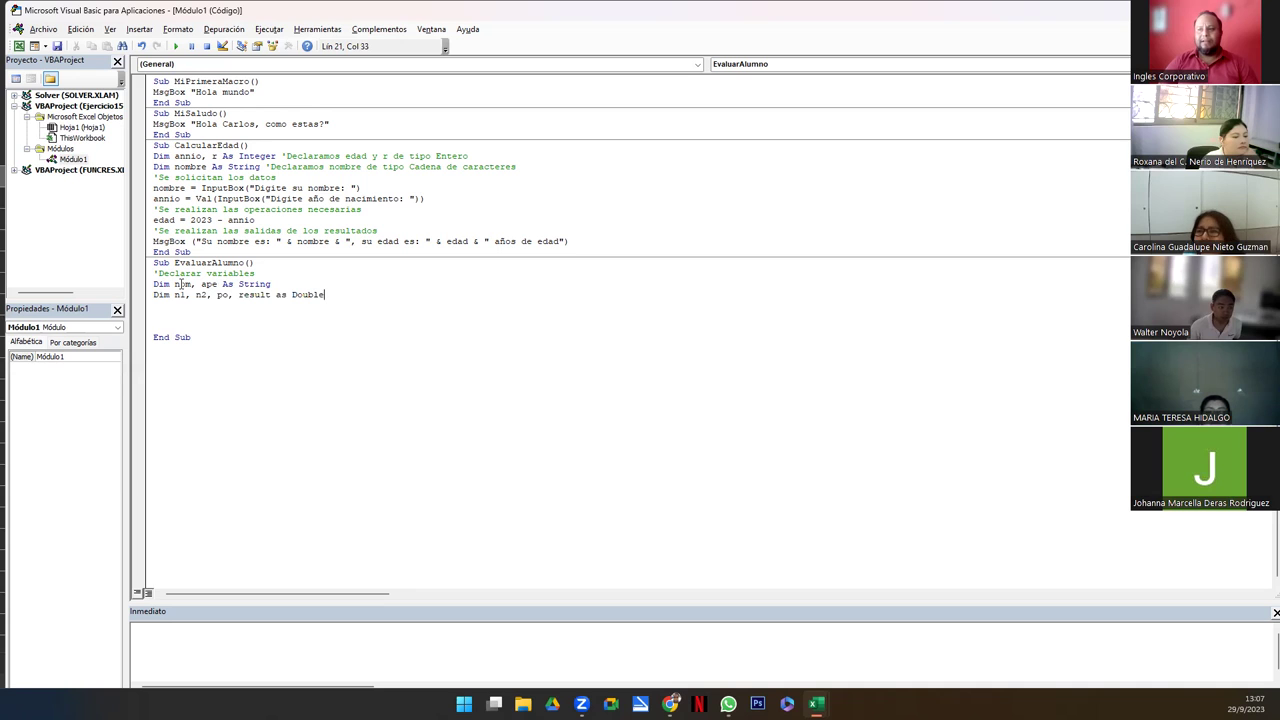
key("Return")
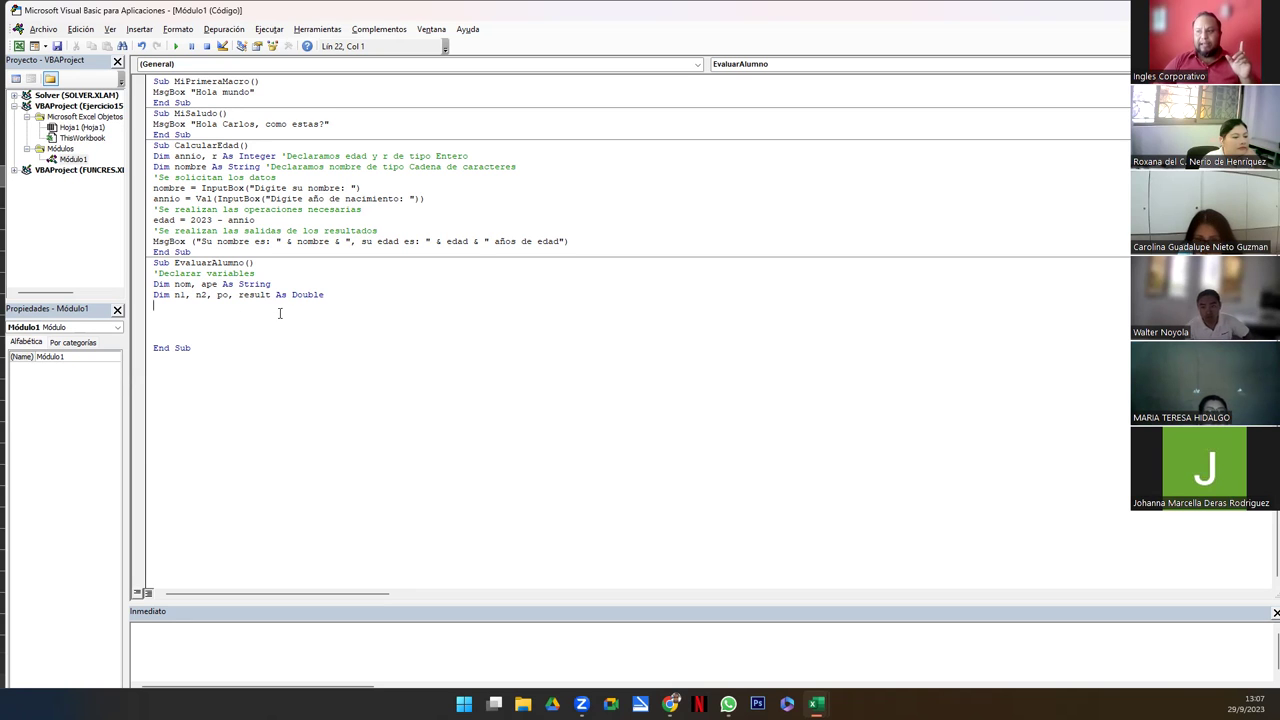
Step: Check the Double declaration for n1, n2, po, result and move to a fresh line below
double_click(296, 296)
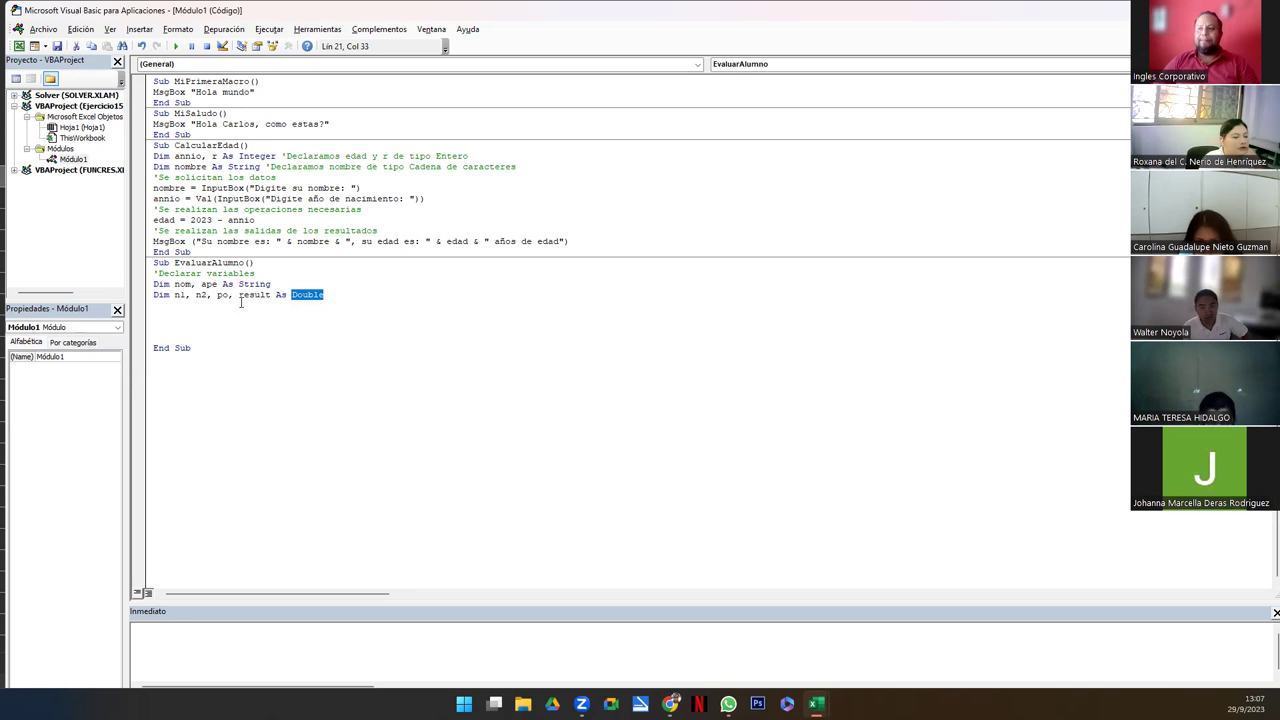
double_click(183, 295)
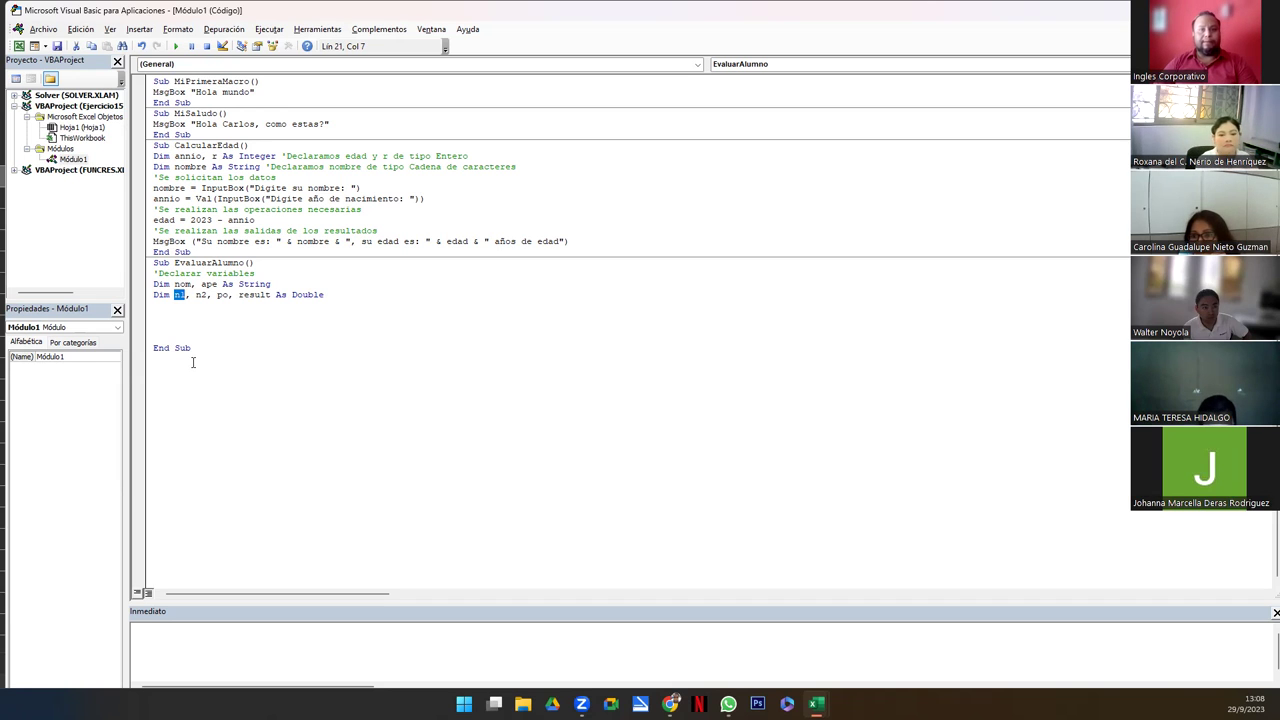
double_click(308, 295)
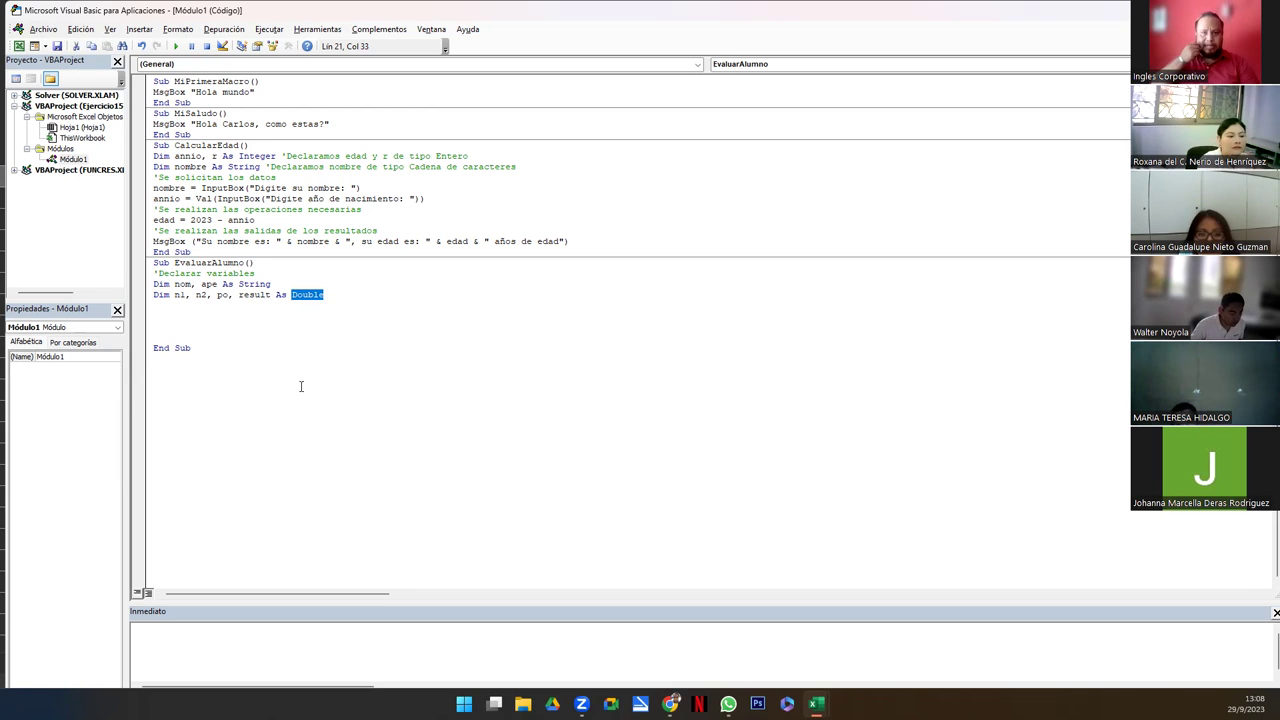
key("Down")
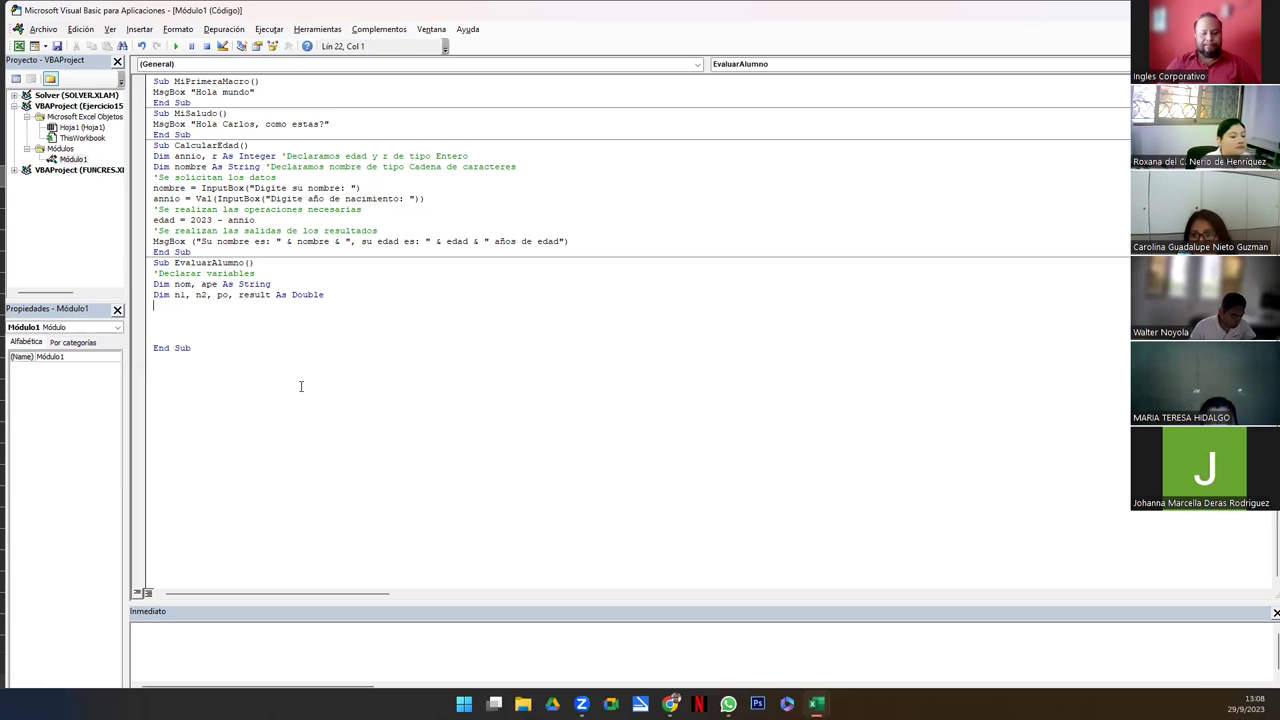
Step: Add a 'Solicitar los datos comment and paste the nombre InputBox line from CalcularEdad twice
type("'S")
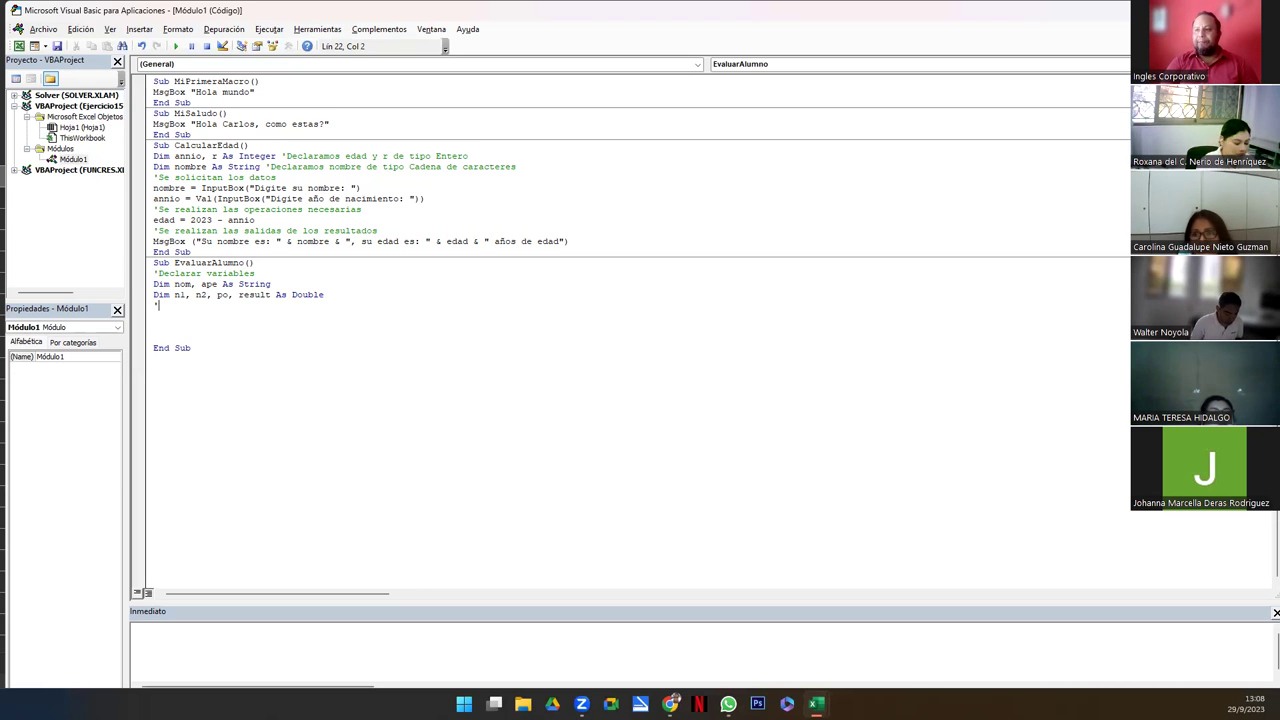
type("olicitar los datos")
key("Return")
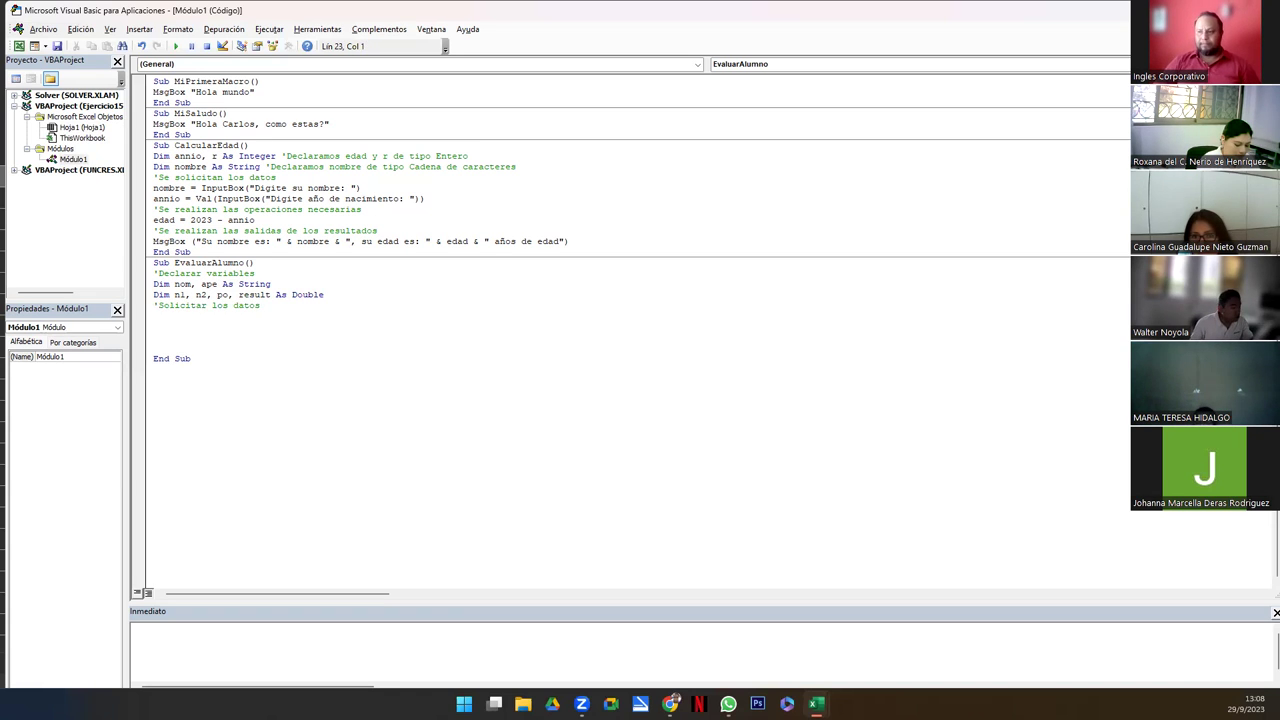
left_click(144, 191)
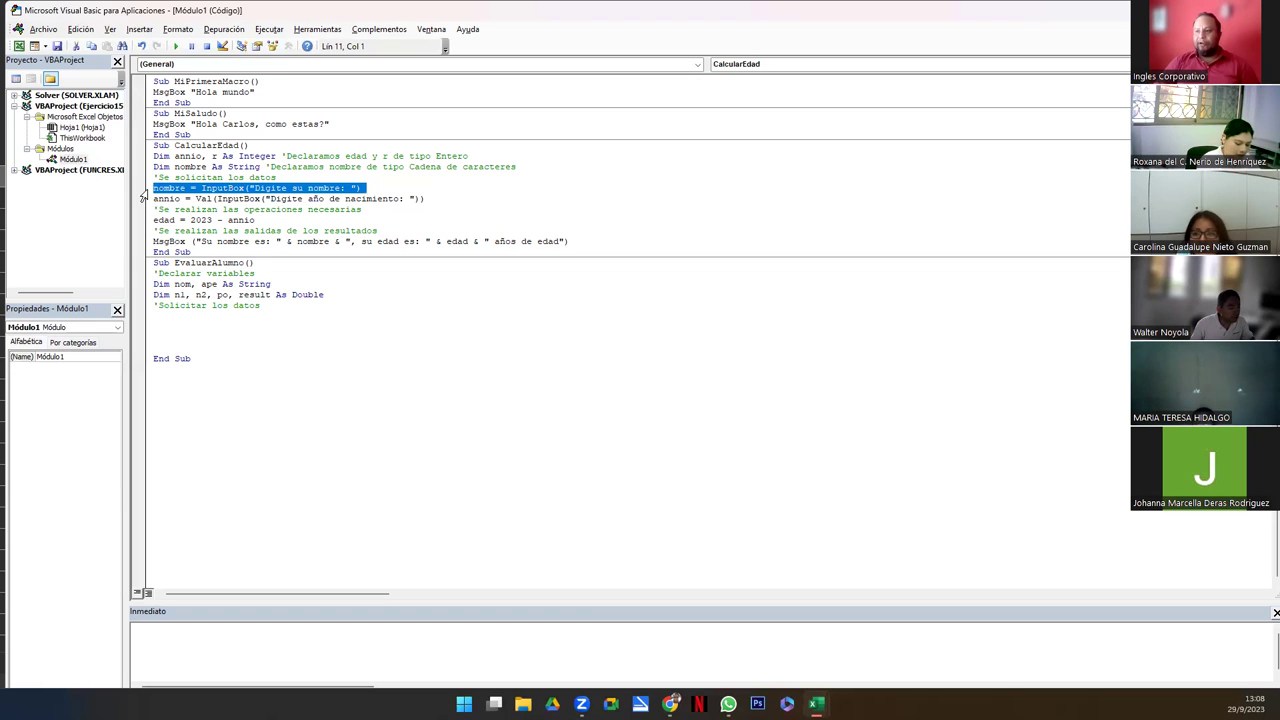
key("ctrl+c")
left_click(167, 317)
key("ctrl+v")
key("ctrl+v")
Step: Rename the pasted variables to nom and ape, change the second prompt to apellido, and add a line
double_click(160, 316)
type("nom")
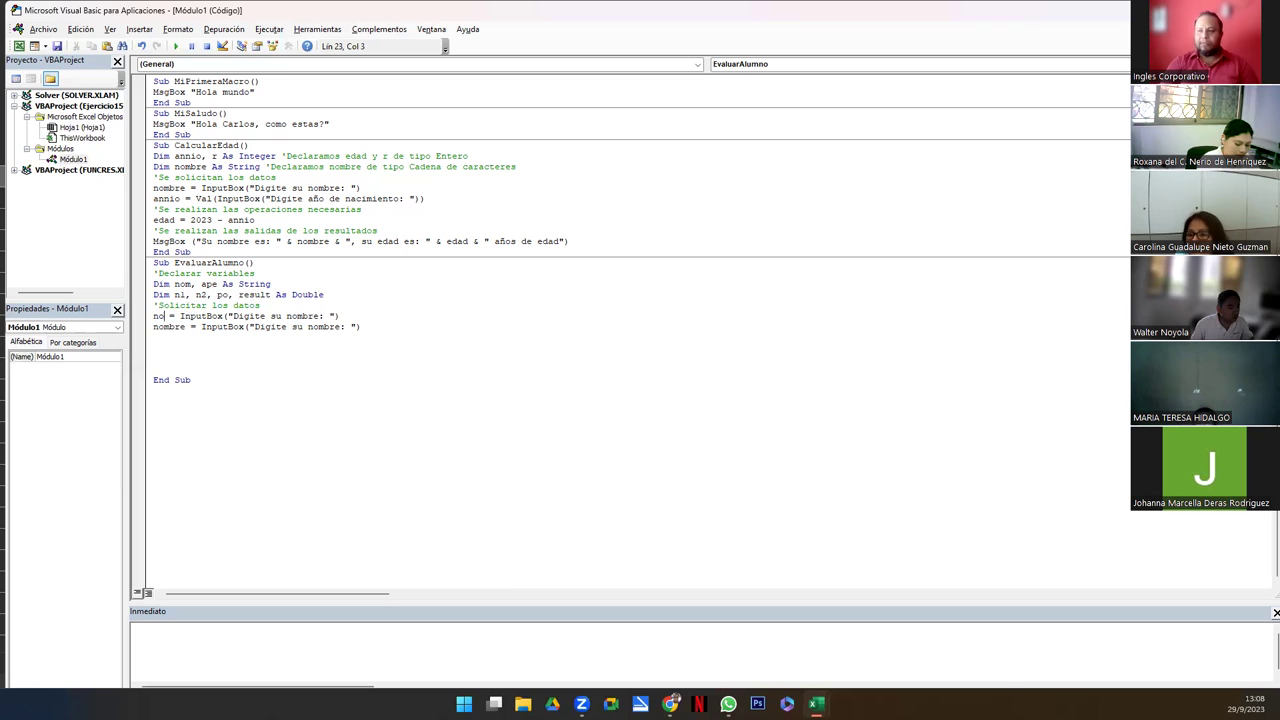
double_click(160, 327)
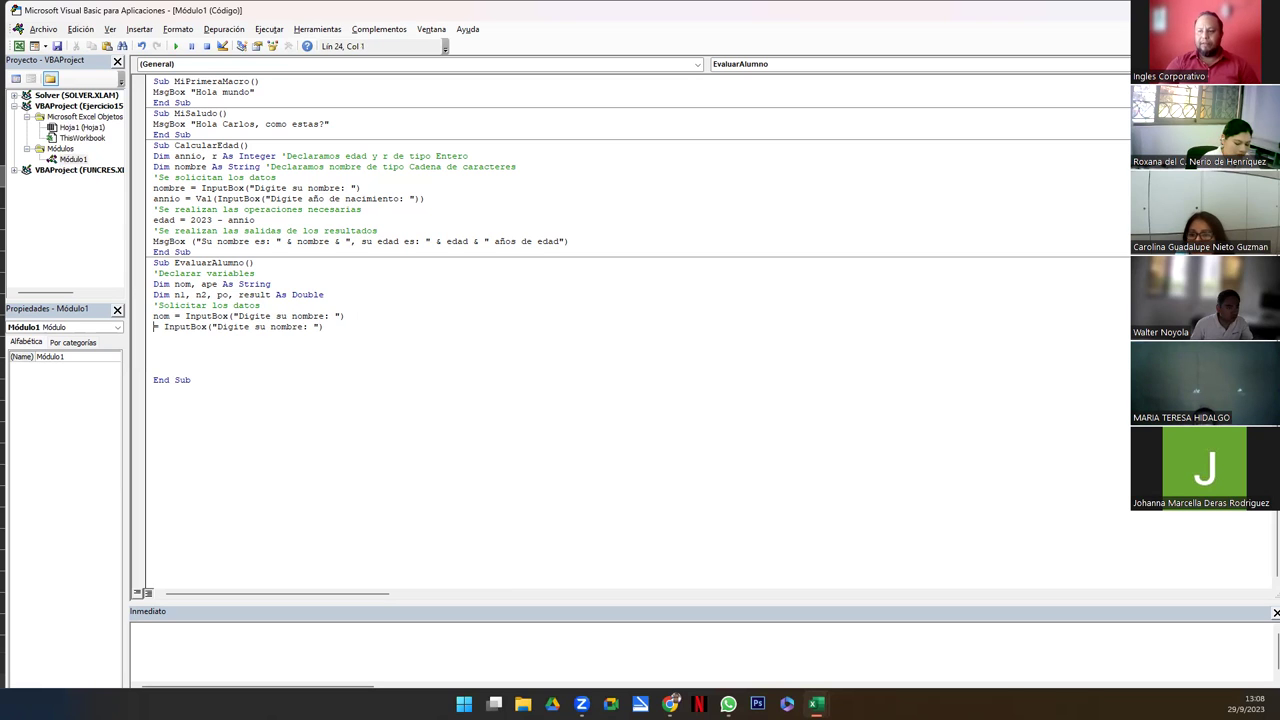
type("ape")
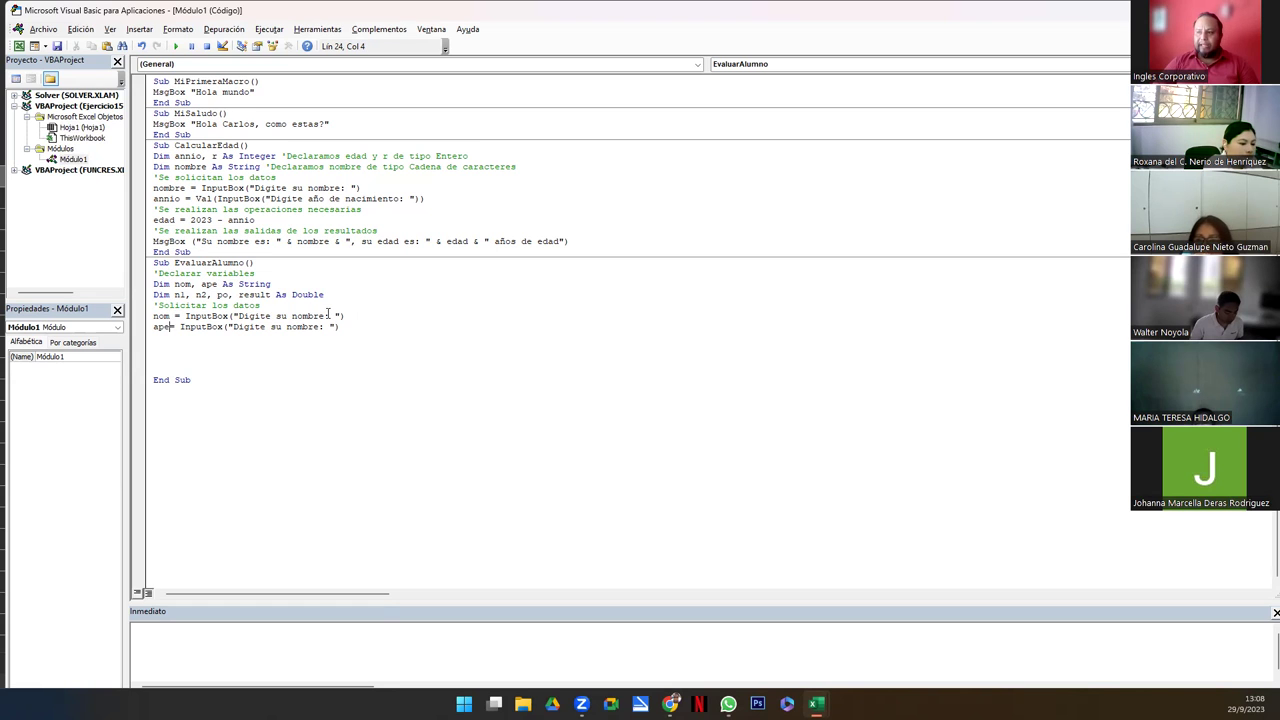
left_click(328, 316)
type("nombr")
type("e")
key("BackSpace")
key("BackSpace")
key("BackSpace")
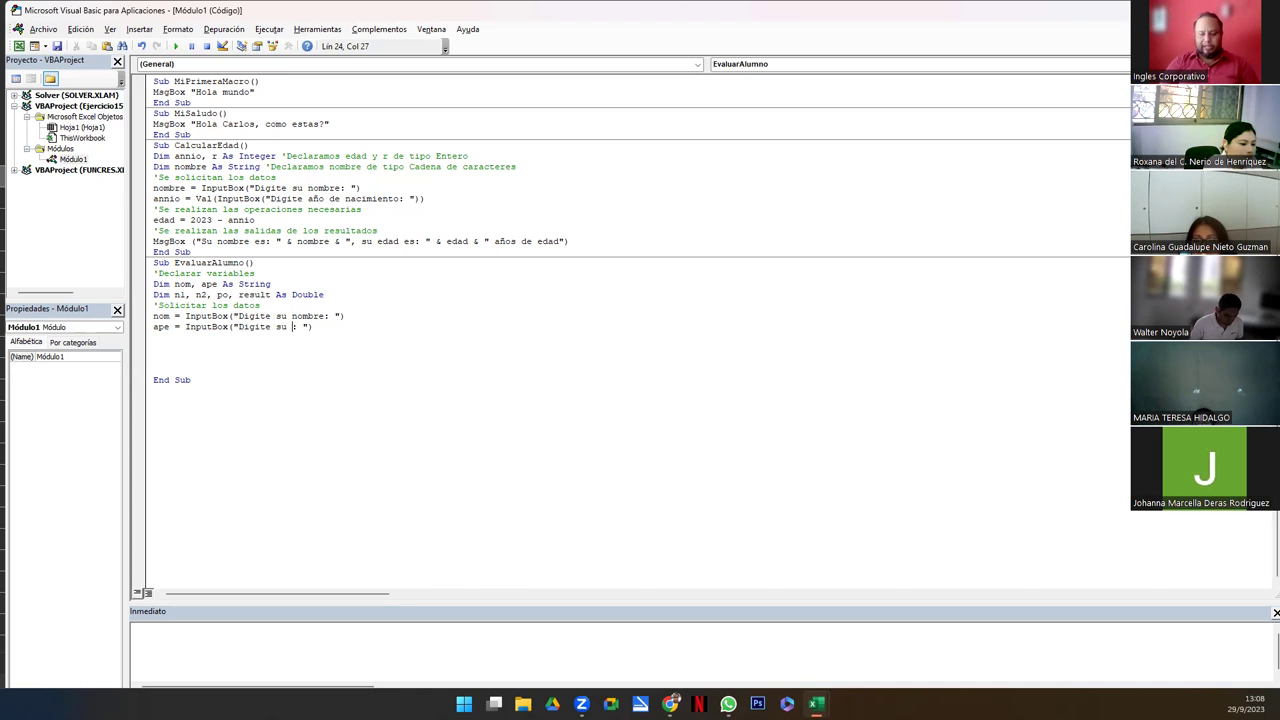
type("ellido")
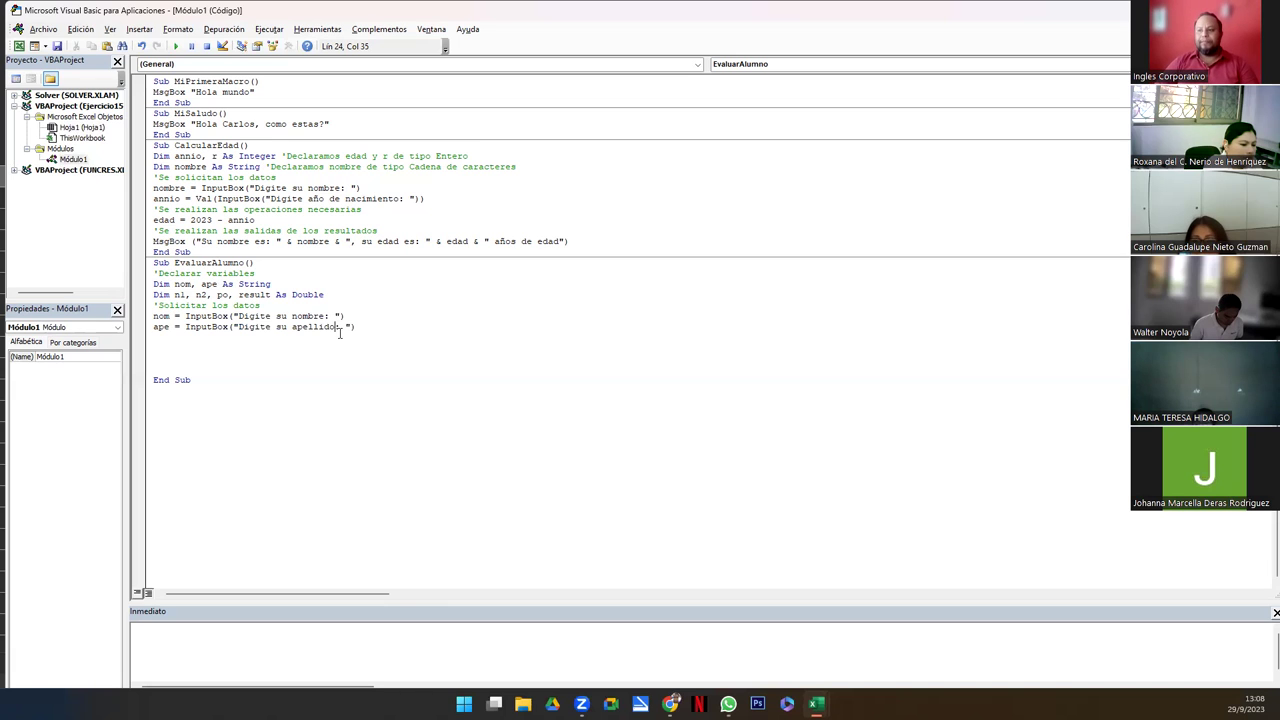
left_click_drag(145, 317, 145, 329)
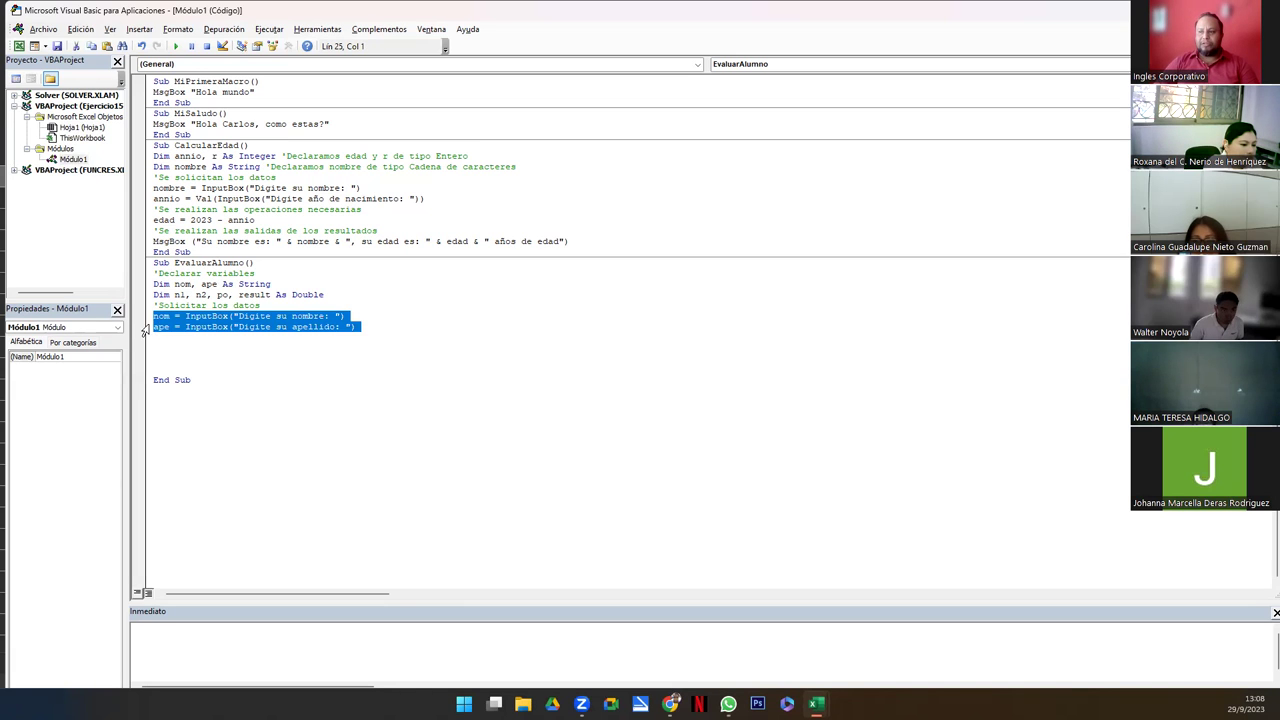
left_click(212, 327)
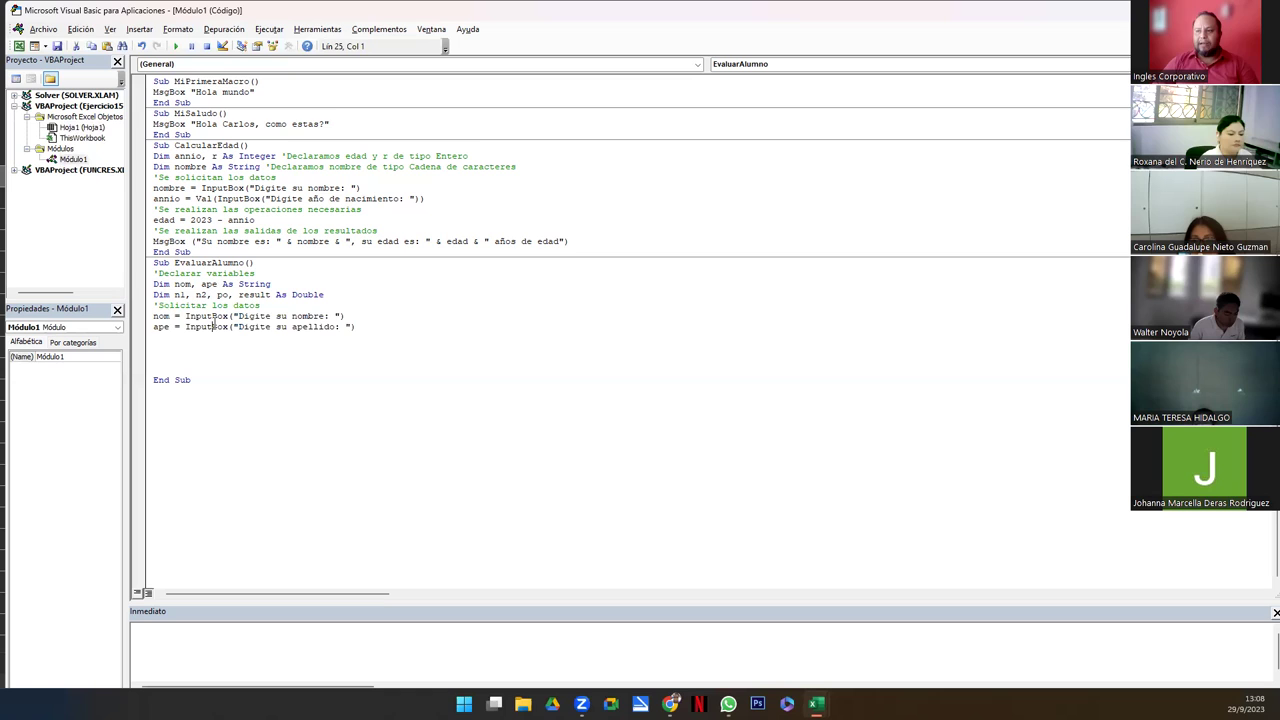
left_click(360, 327)
key("Return")
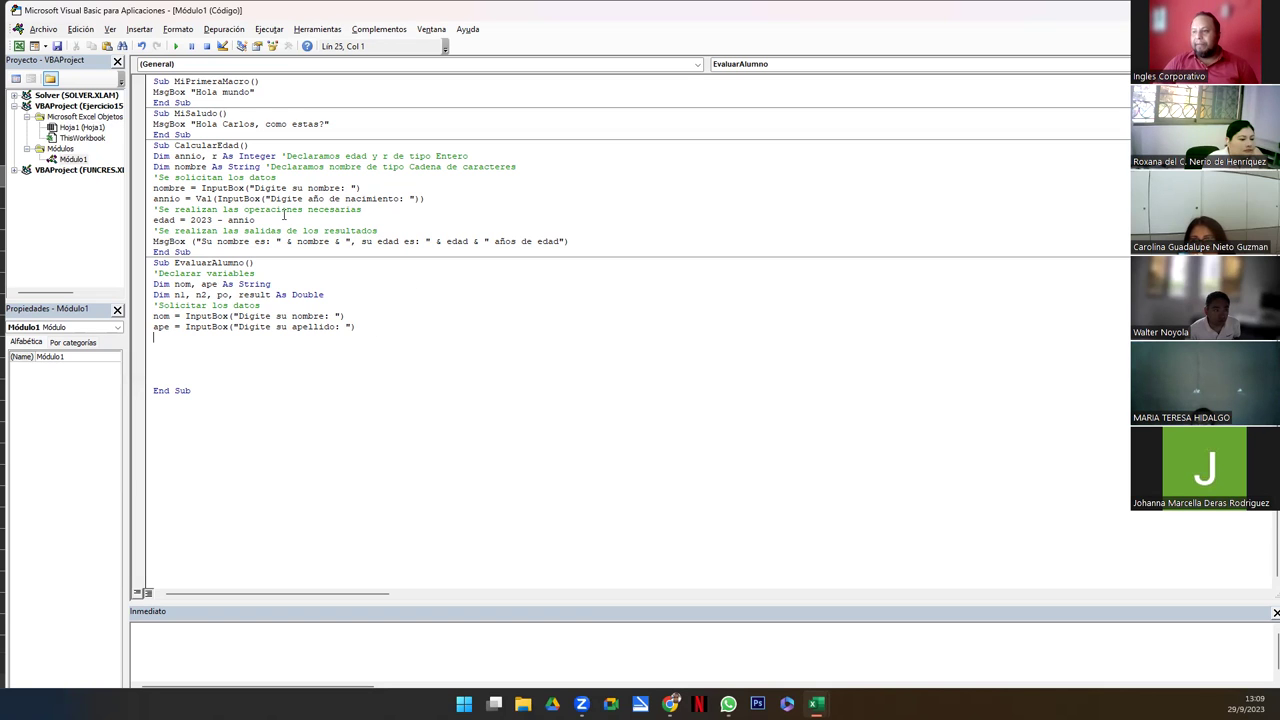
Step: Copy the annio Val(InputBox) line into EvaluarAlumno as n1 with the prompt Nota1
left_click(143, 200)
key("ctrl+c")
left_click(163, 351)
key("ctrl+v")
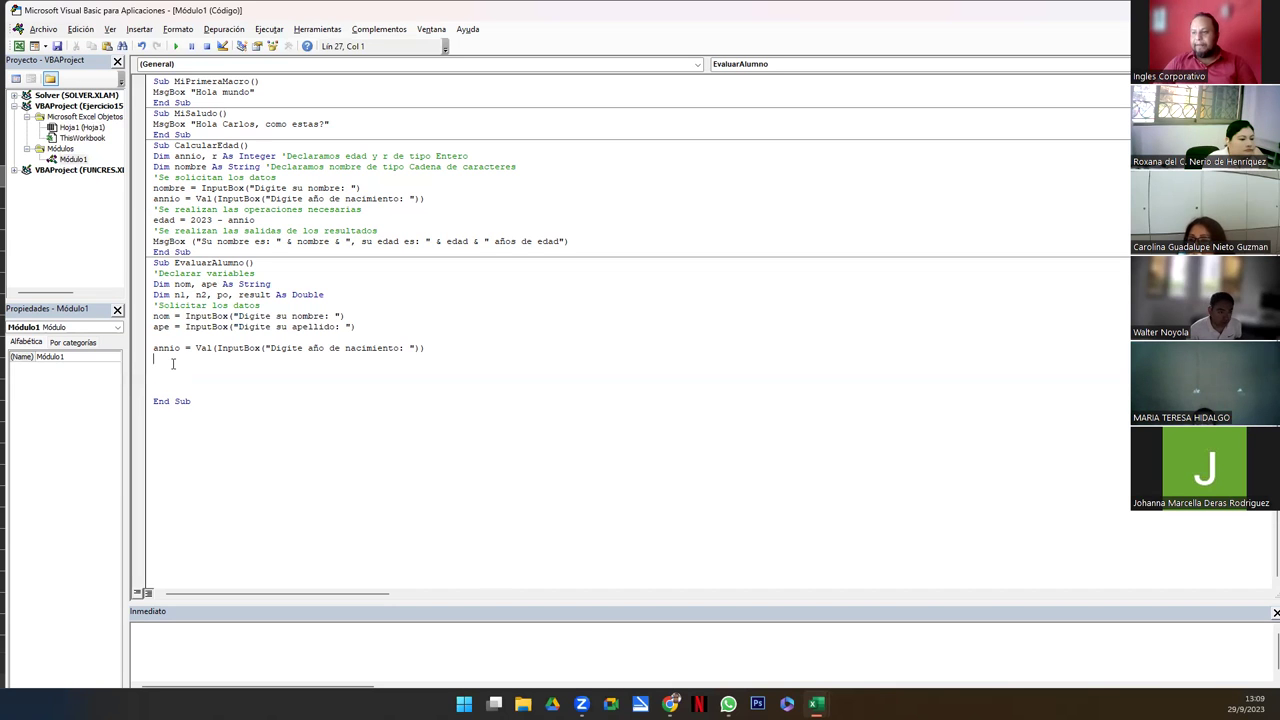
double_click(164, 349)
type("n1")
left_click(246, 348)
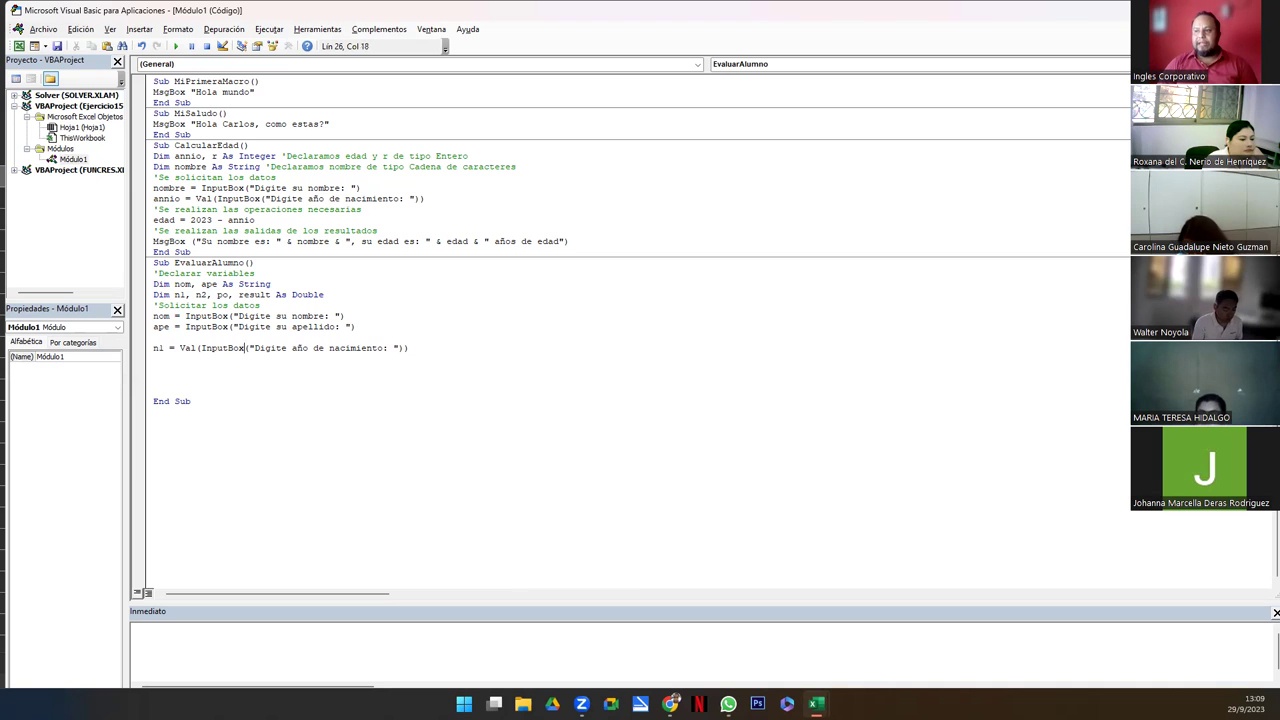
left_click_drag(254, 348, 383, 348)
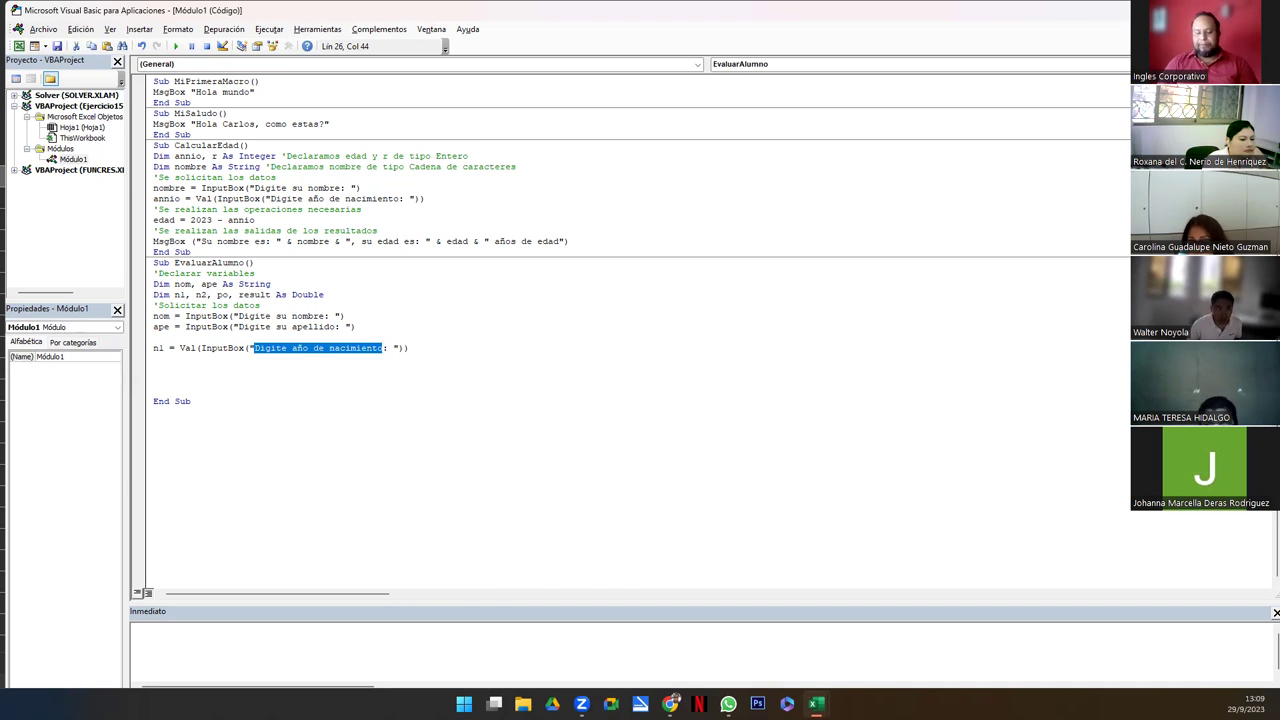
type("Nota1")
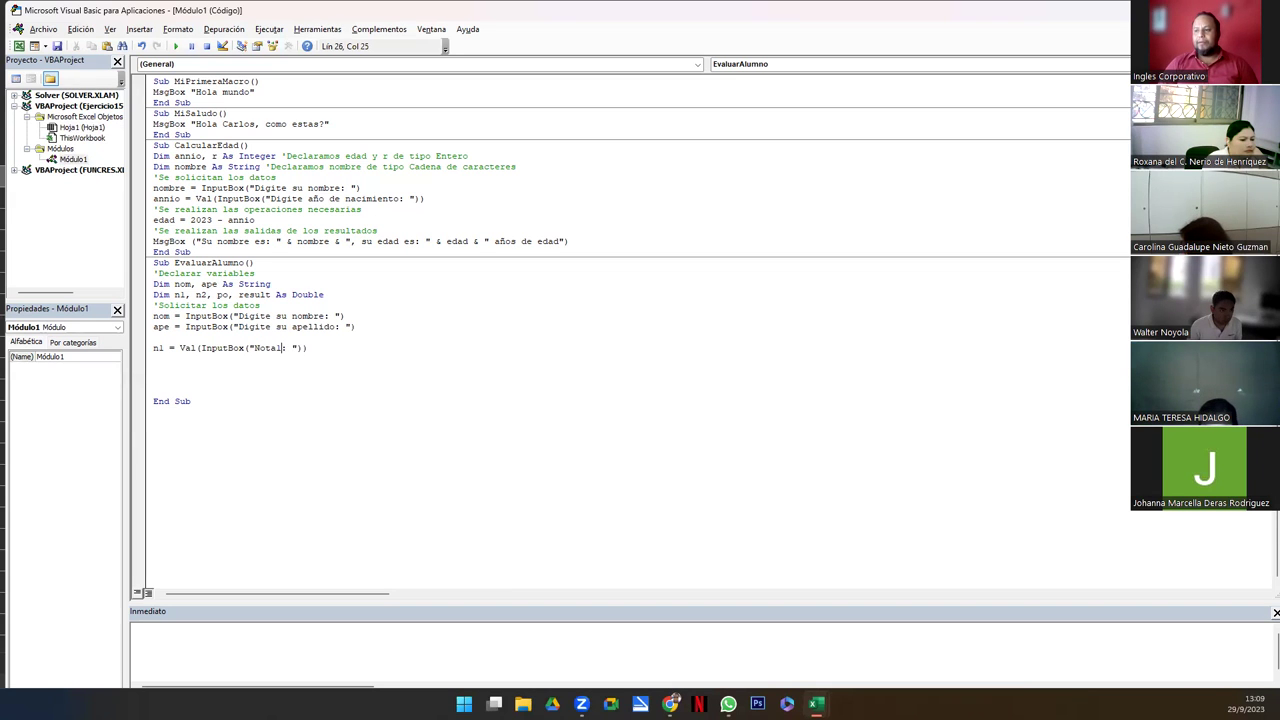
Step: Duplicate the n1 input line twice below it
key("Return")
key("Up")
key("shift+End")
key("ctrl+c")
key("Down")
key("ctrl+v")
key("Return")
key("ctrl+v")
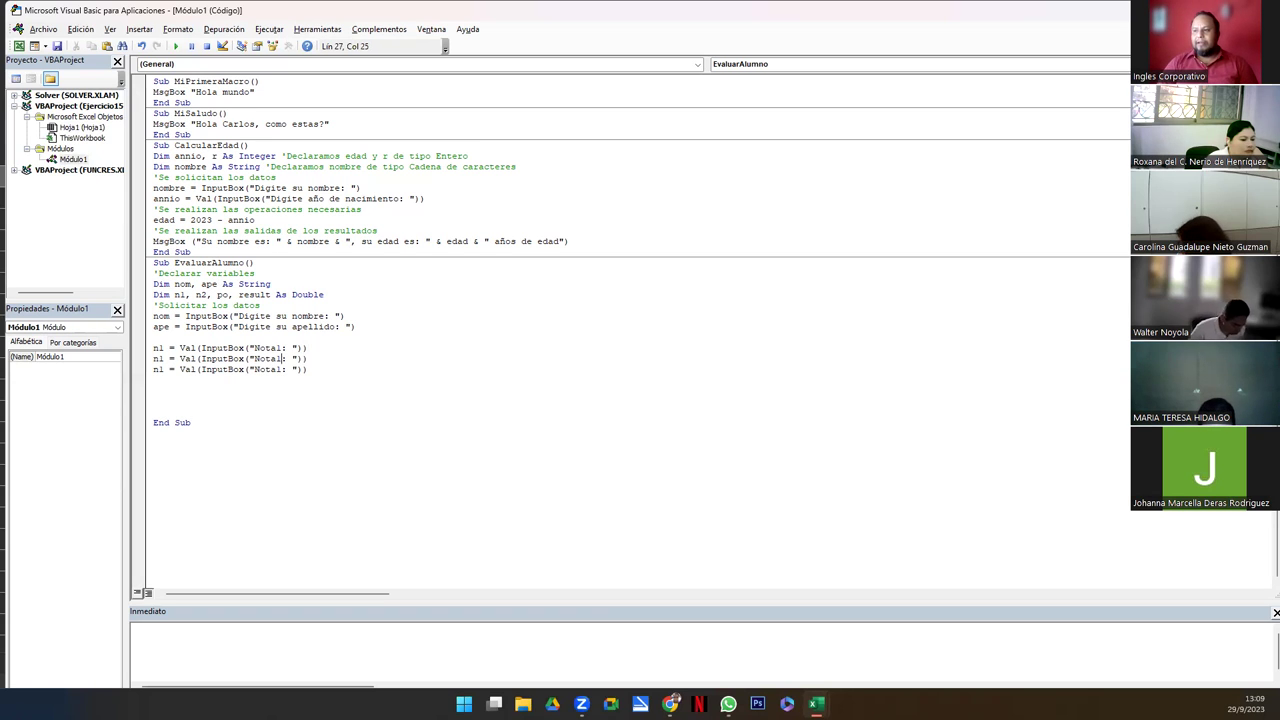
Step: Edit the copies to read n2 with prompt Actividad and po with prompt Prueba Objetiva
key("BackSpace")
key("BackSpace")
key("BackSpace")
type("Ac")
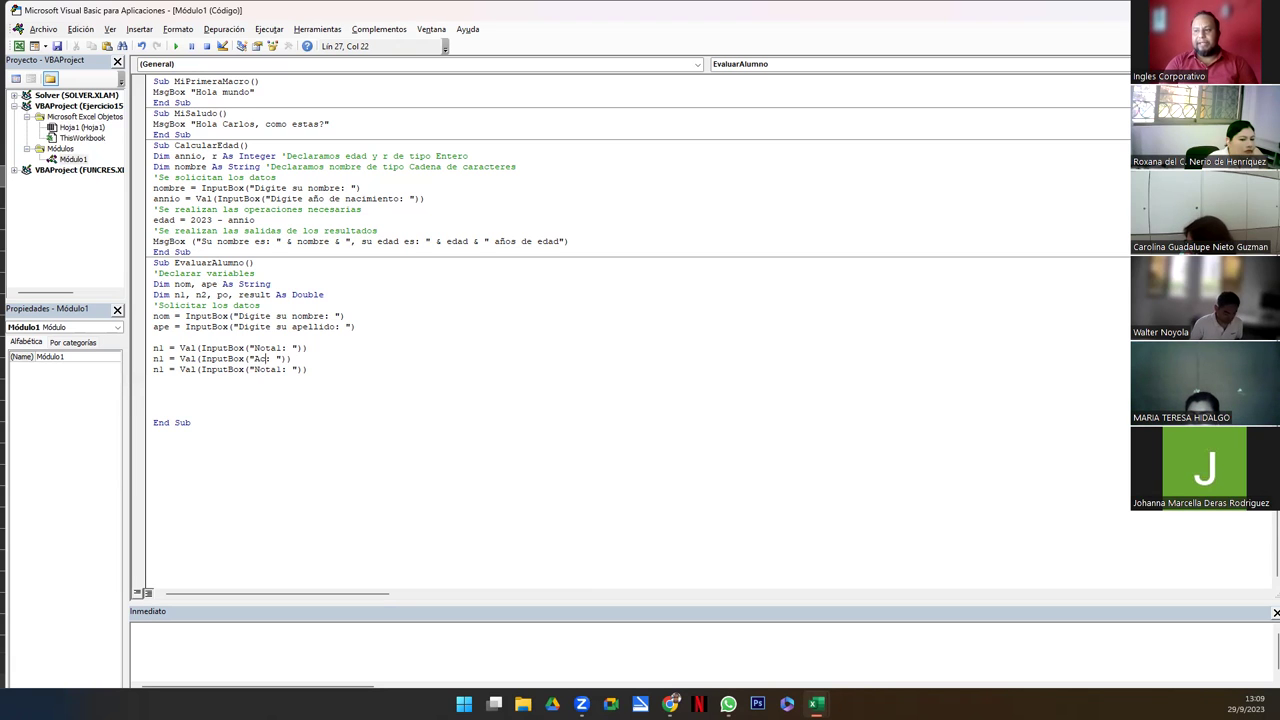
type("tividad")
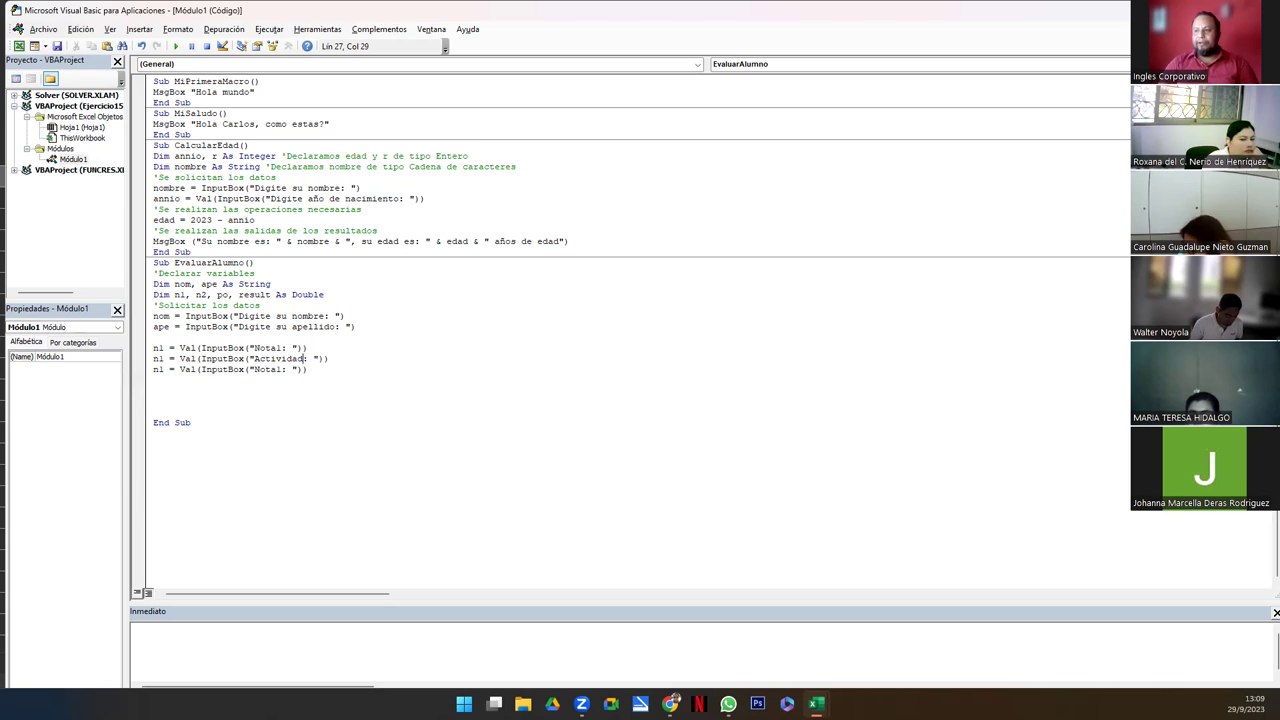
left_click(170, 358)
key("BackSpace")
type("2")
key("Down")
key("BackSpace")
type("3")
key("Right")
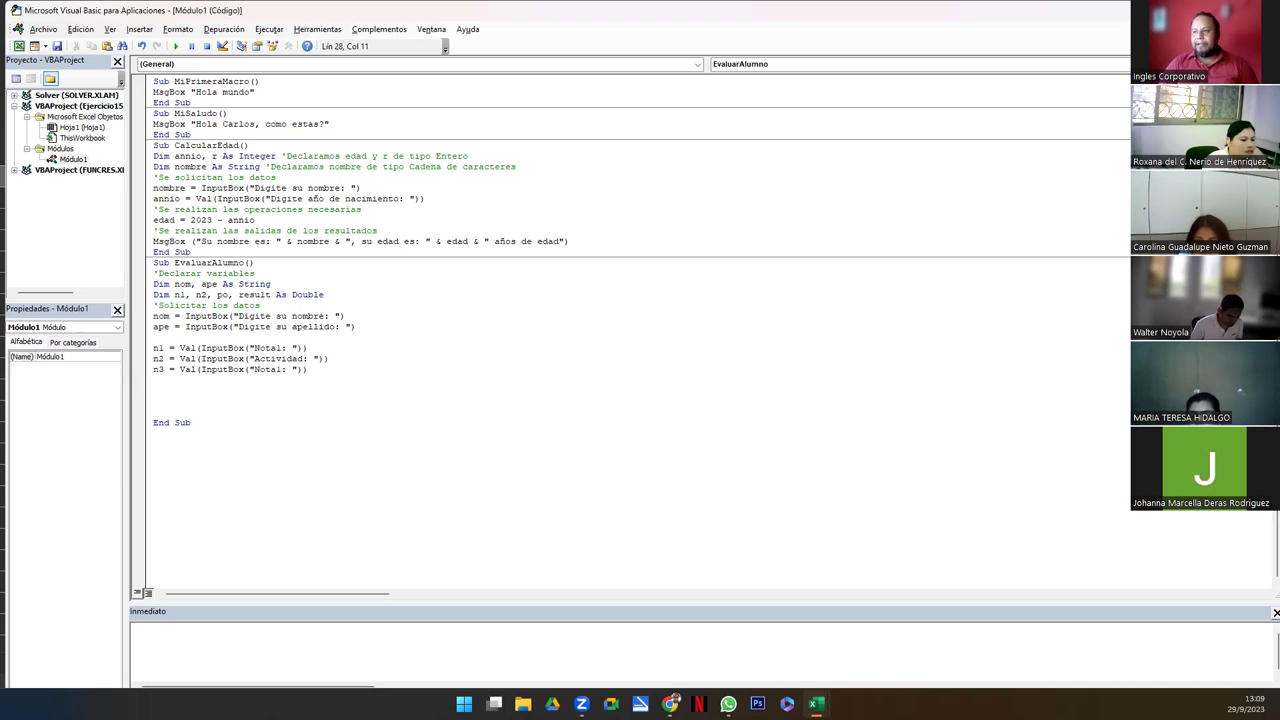
key("Delete")
key("Delete")
type("po")
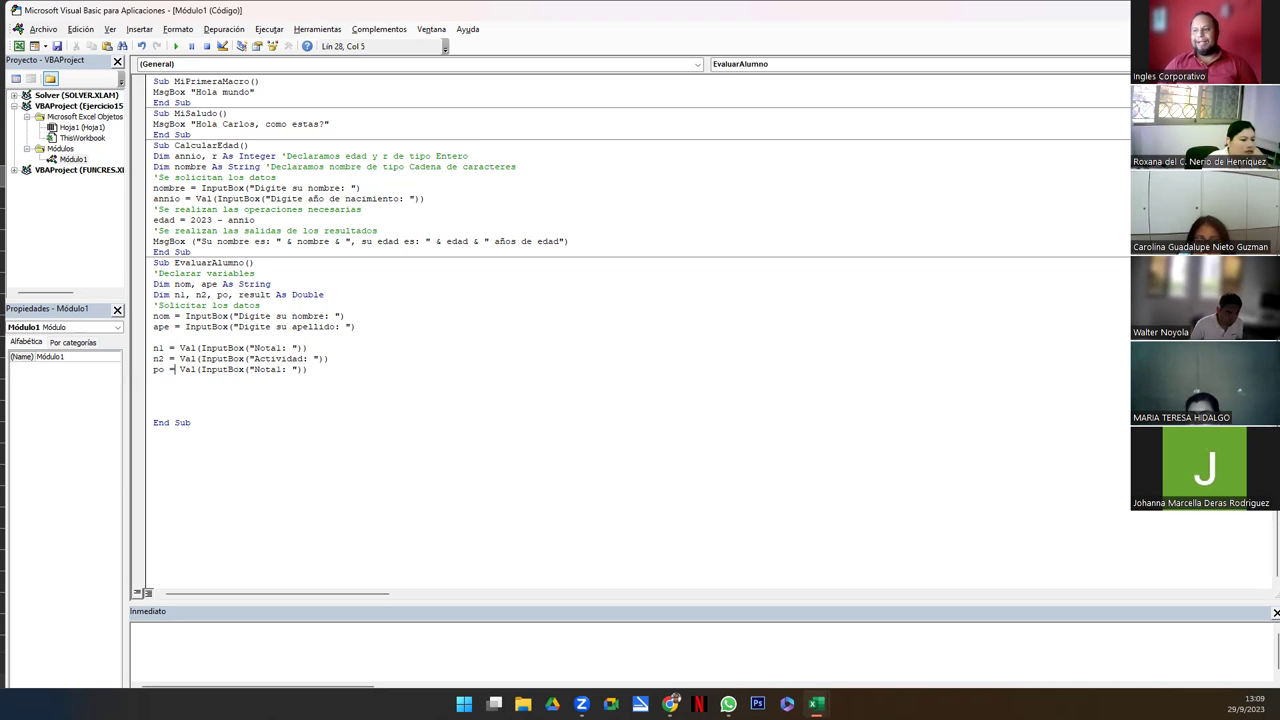
key("shift+Right")
key("shift+Right")
key("shift+Right")
key("shift+Right")
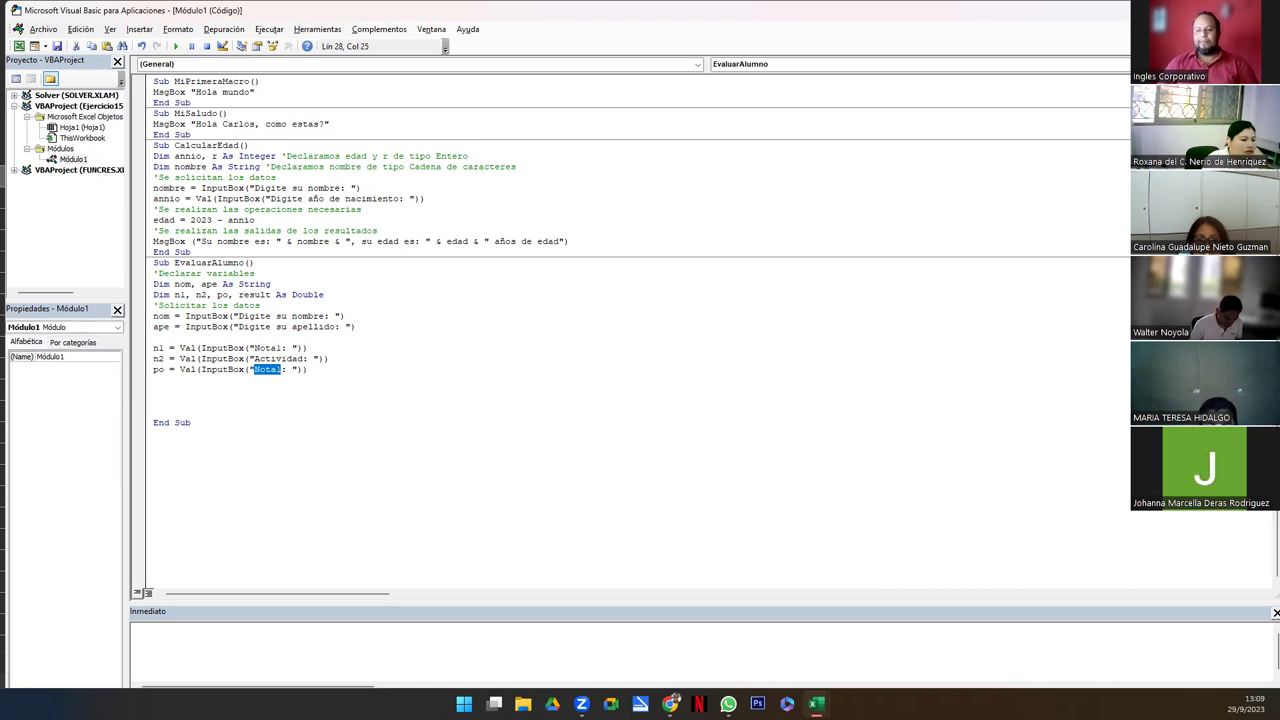
type("Prueba Objetiv")
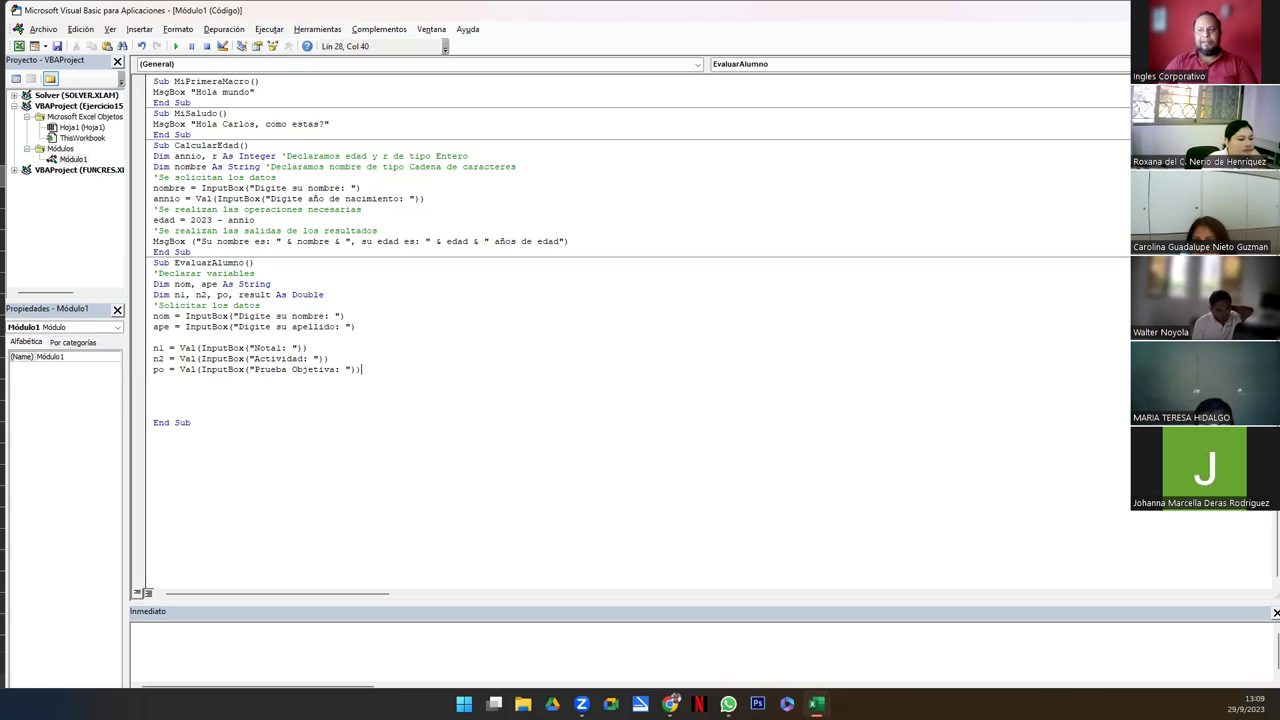
Step: Extend the data comment to read 'de Texto'
left_click(155, 337)
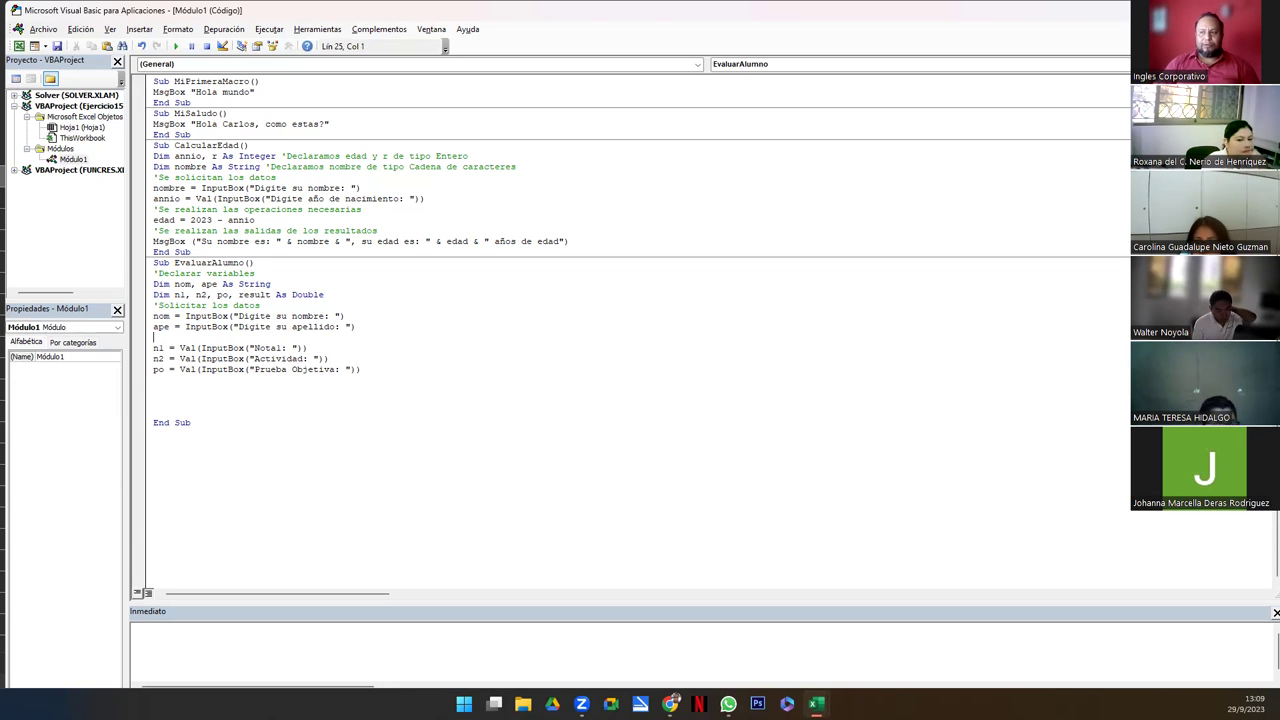
left_click(279, 306)
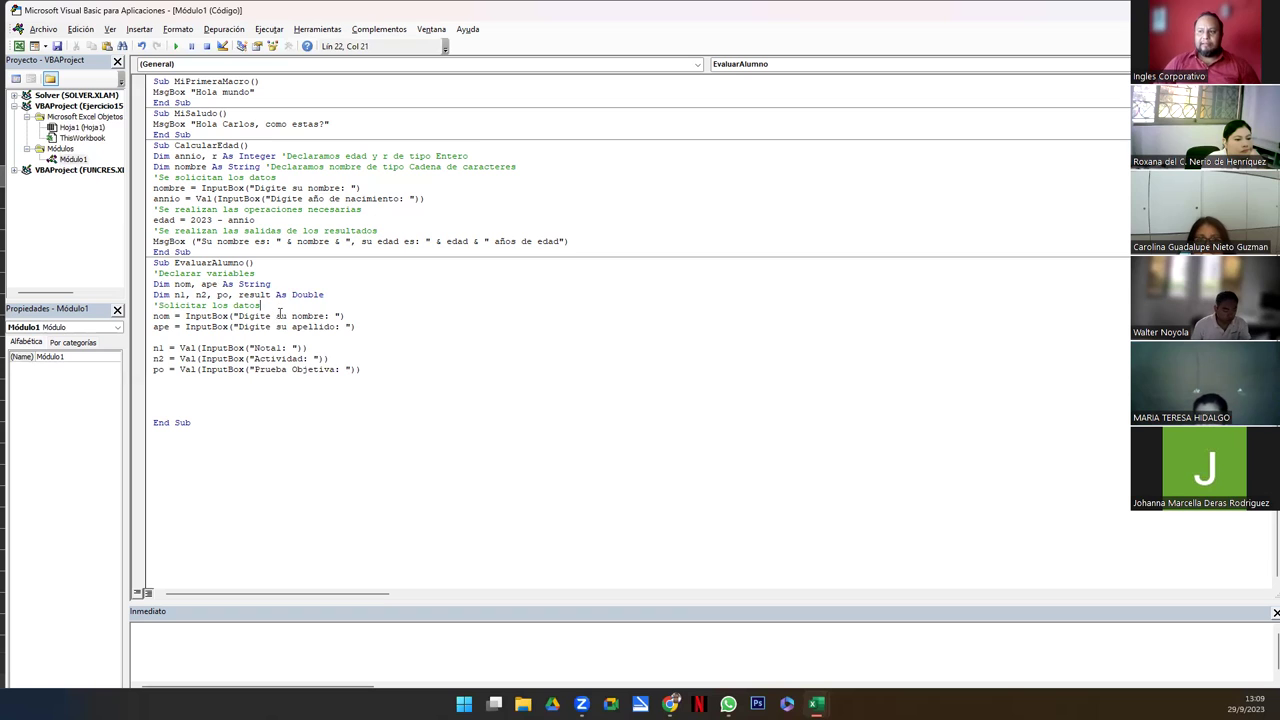
type("de Te")
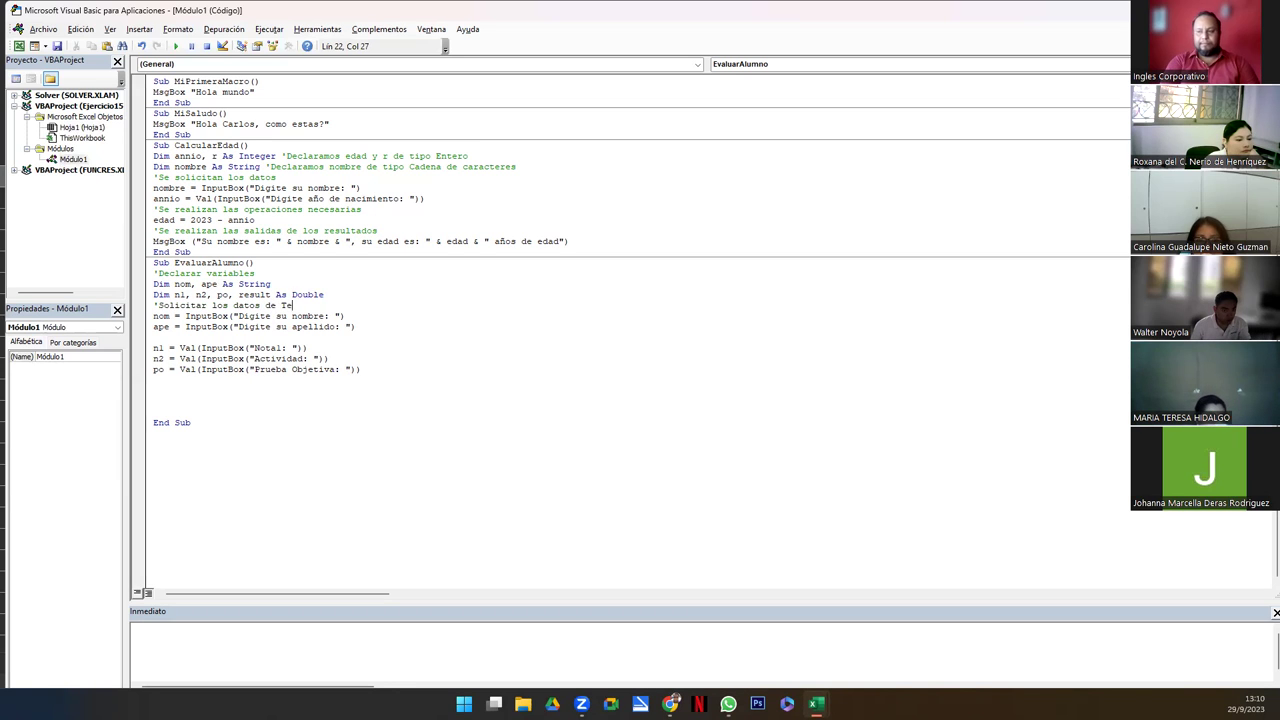
Step: Copy that comment above n1 as 'numericos' and add an 'Operaciones comment after po
key("shift+Home")
key("ctrl+c")
key("Down")
key("Down")
key("Down")
key("ctrl+v")
key("BackSpace")
key("BackSpace")
key("BackSpace")
key("BackSpace")
key("BackSpace")
key("BackSpace")
type("numericos")
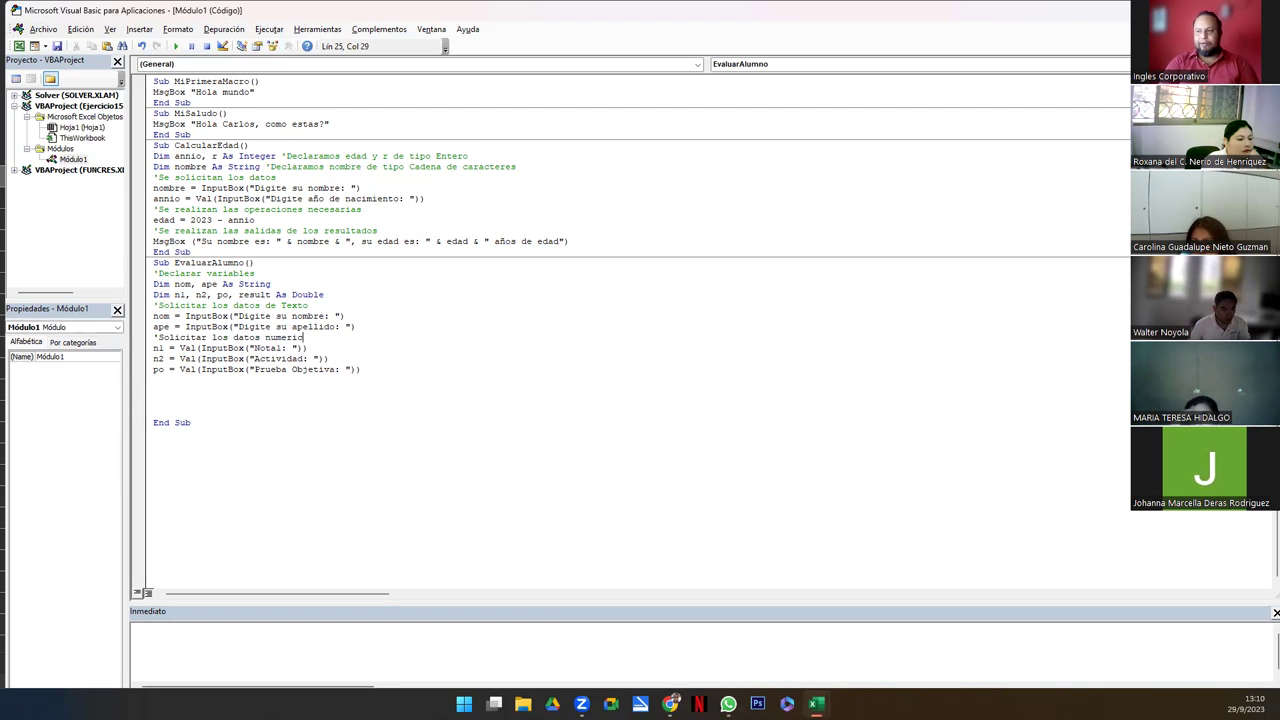
key("Down")
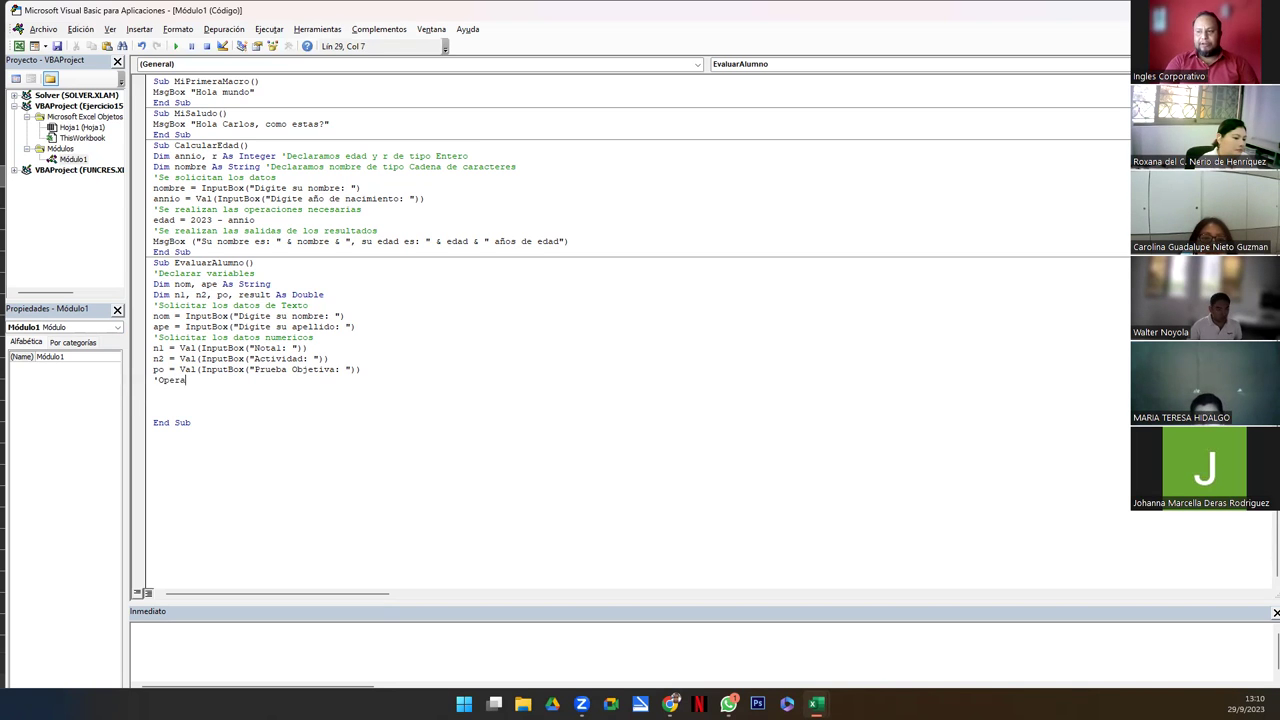
key("Return")
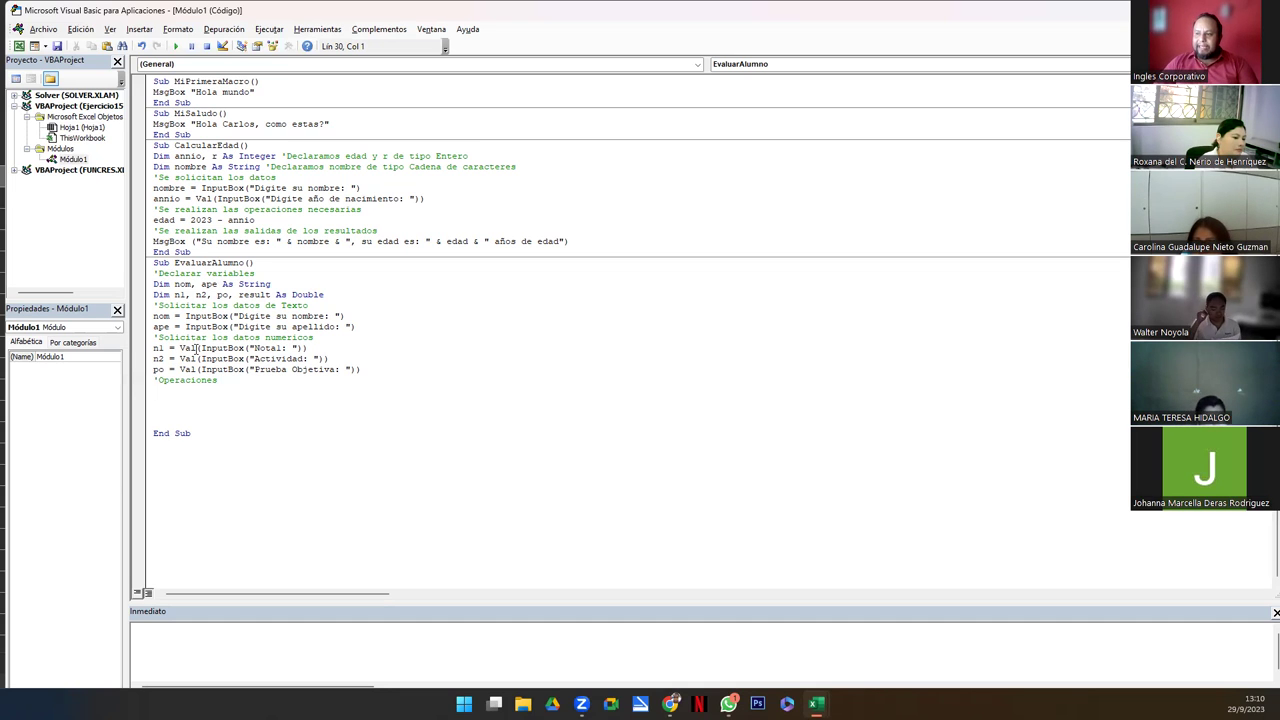
Step: Highlight the Val(InputBox) conversions on the n1, n2 and po lines to explain them
left_click_drag(197, 348, 313, 347)
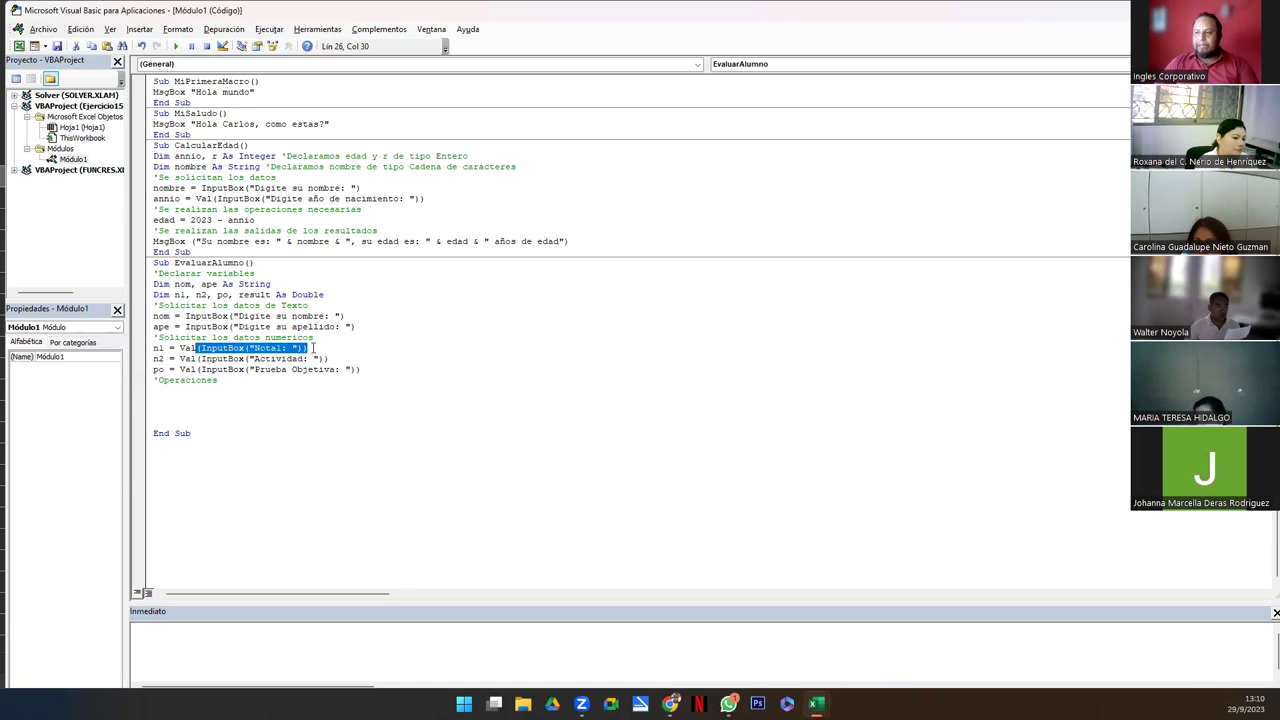
left_click_drag(180, 348, 307, 348)
left_click(159, 347)
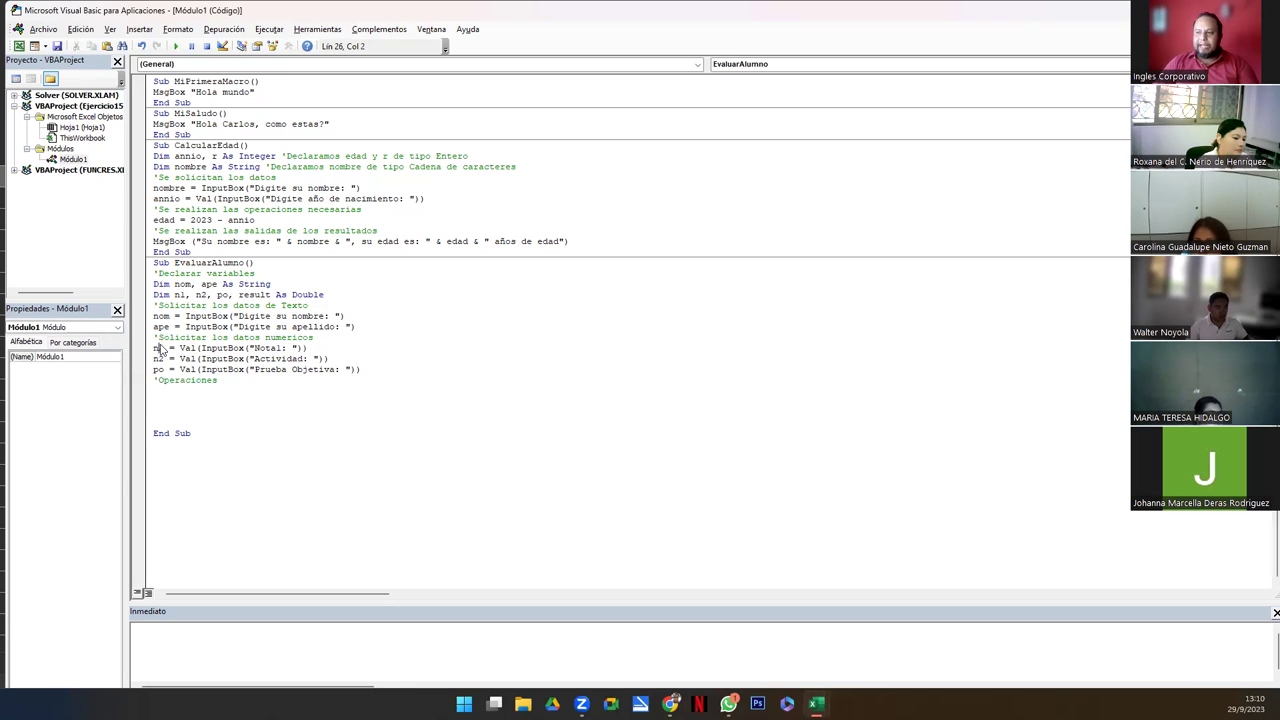
left_click_drag(180, 358, 325, 358)
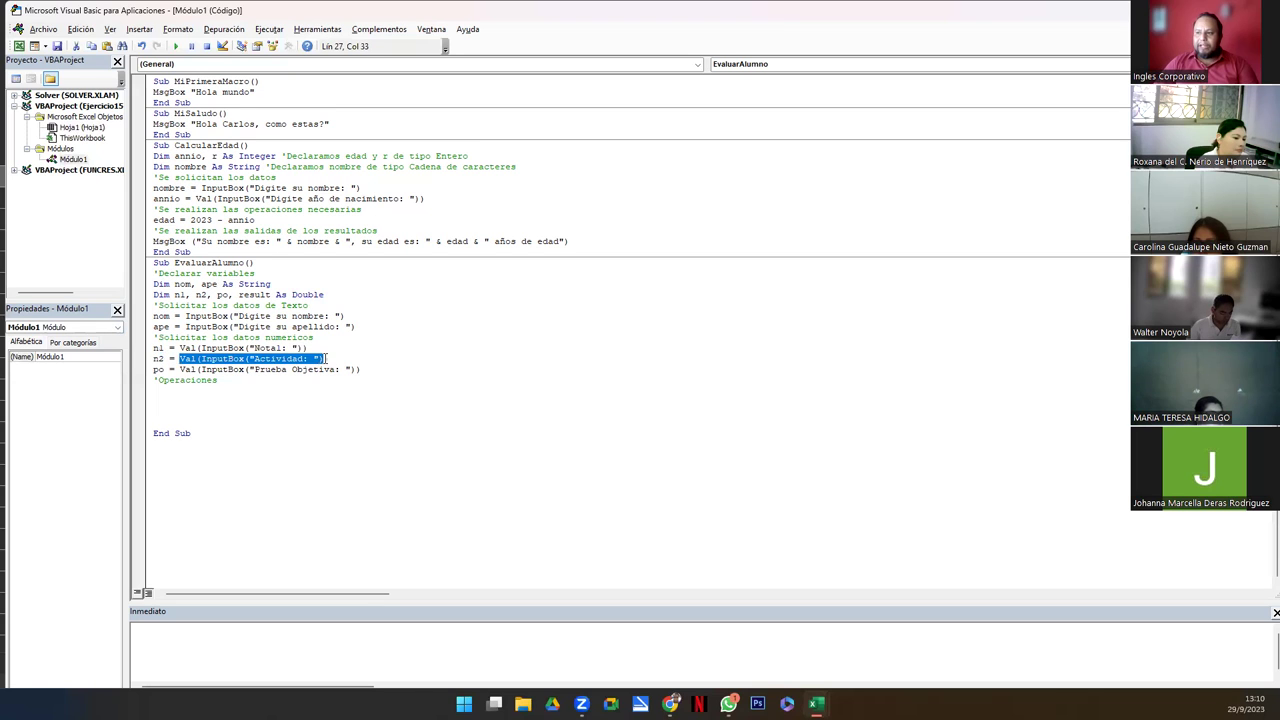
double_click(282, 359)
left_click_drag(181, 369, 366, 370)
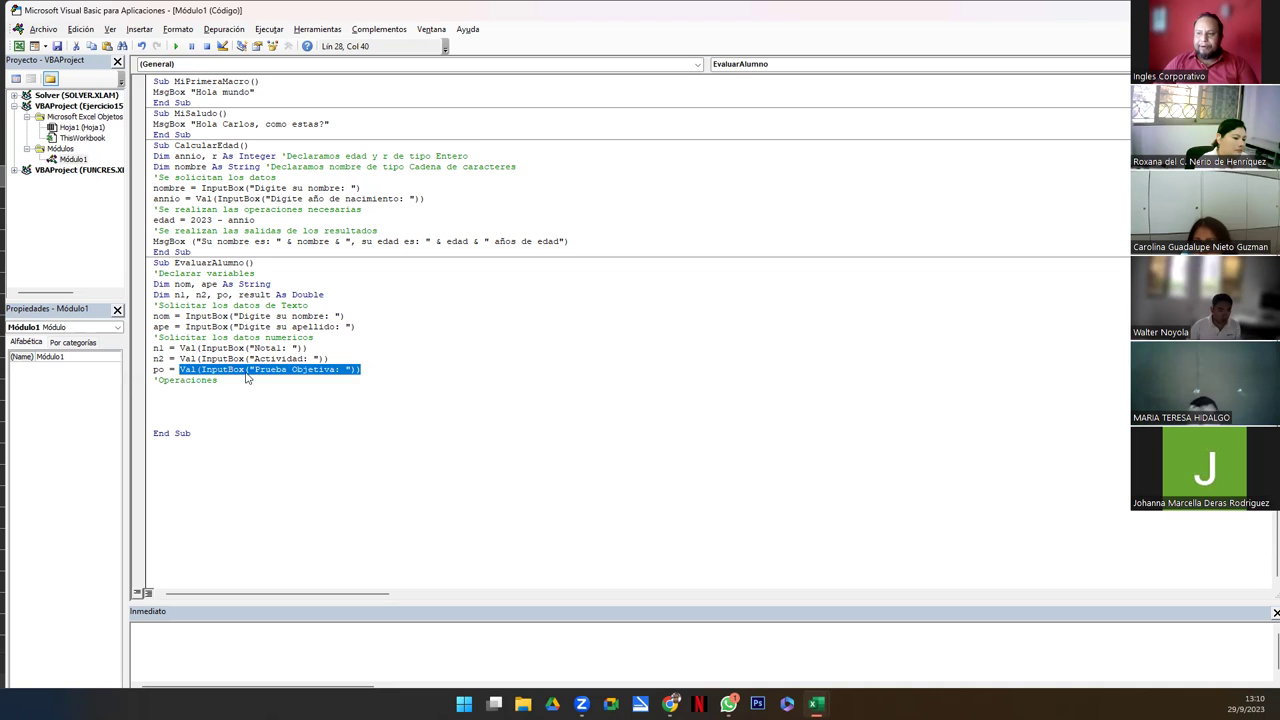
Step: Under 'Operaciones, type result = (n1 * 0.3) + (n2 * 0.25) + (po * 0.45)
left_click(193, 390)
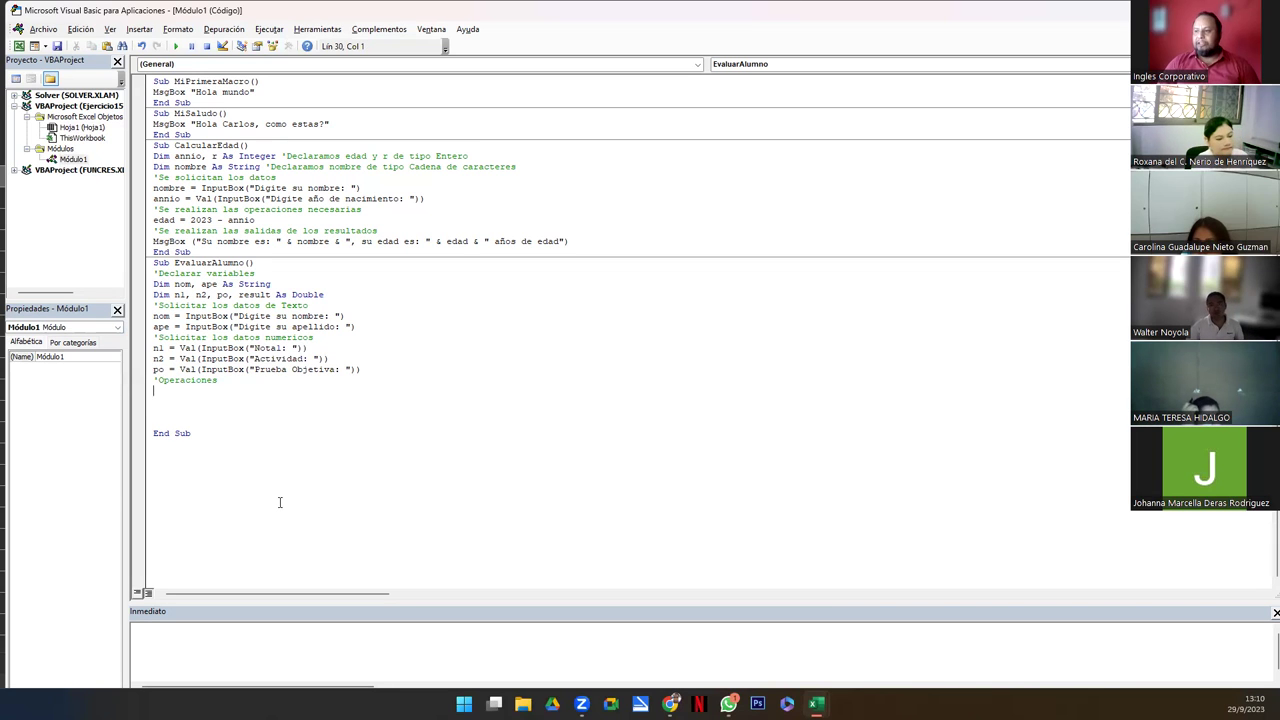
type("resul")
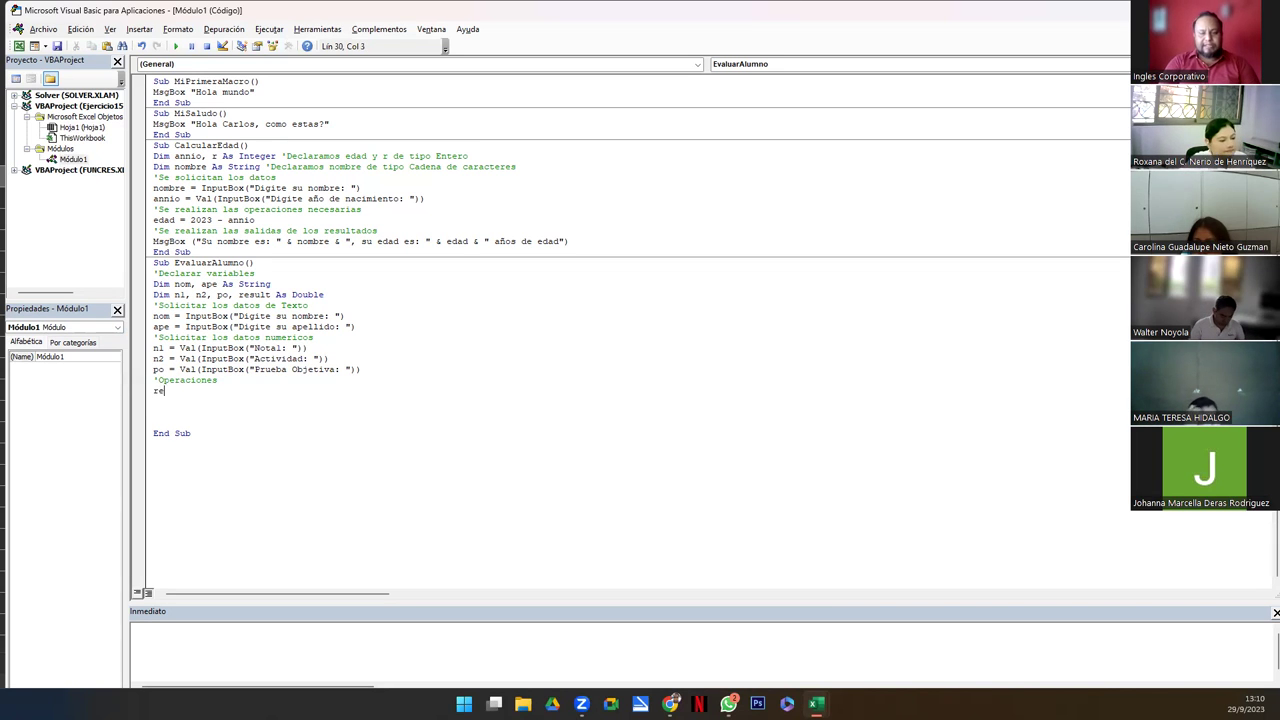
type("t =")
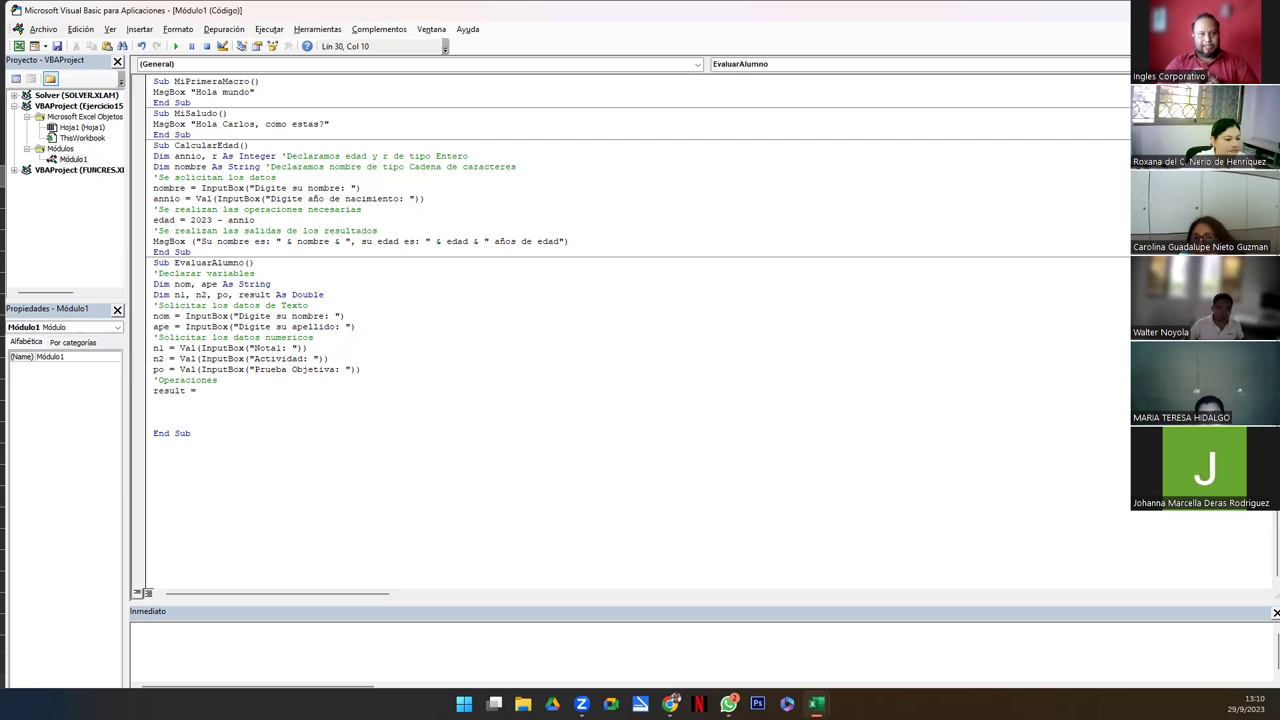
type("(")
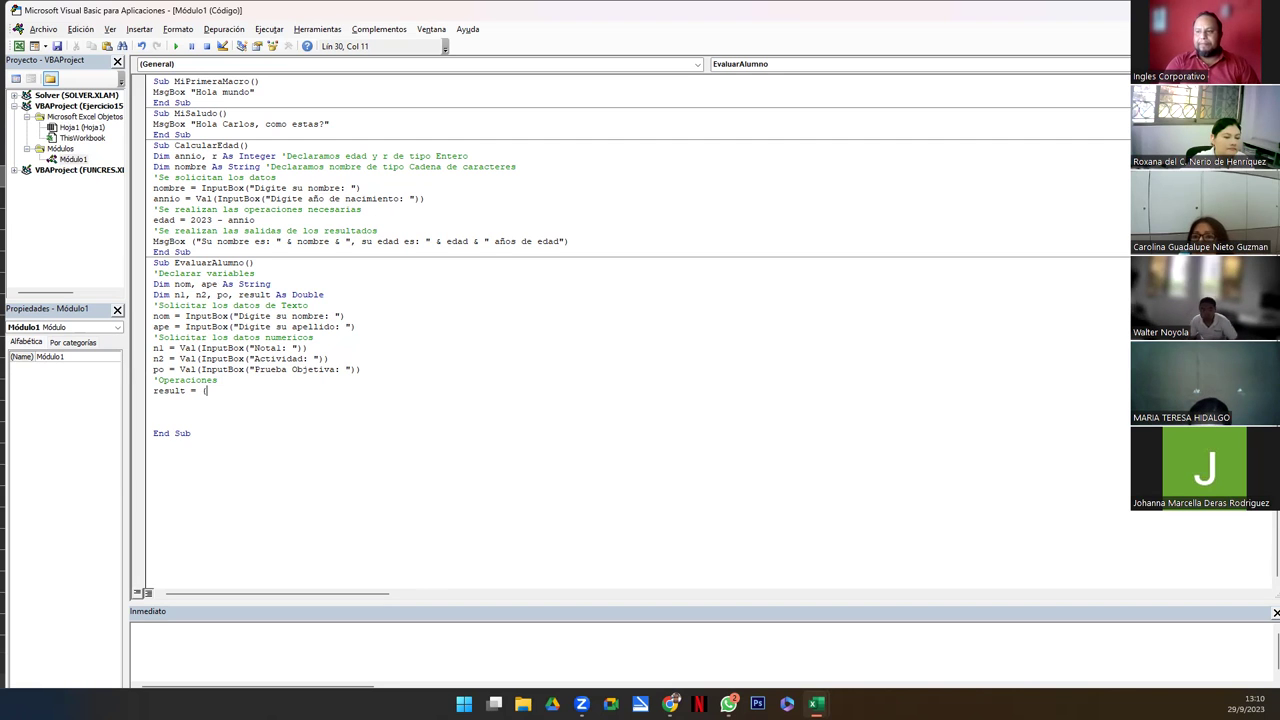
type(" n1")
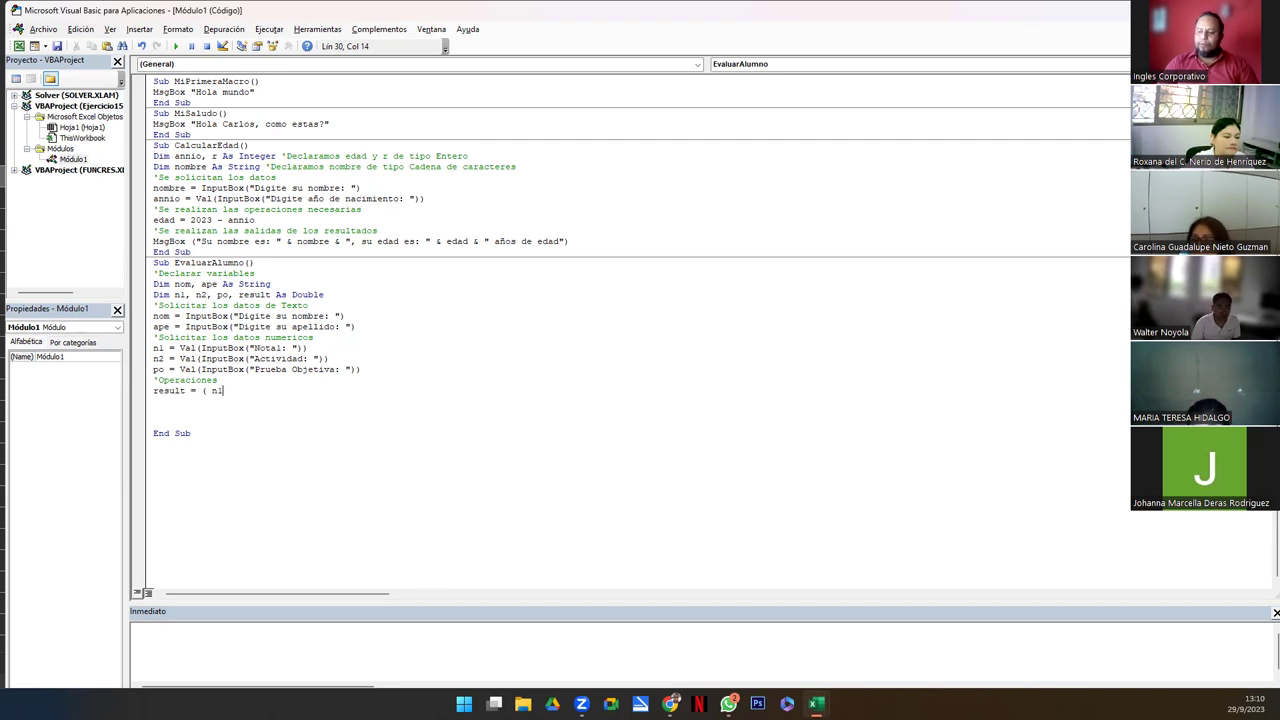
type(" *")
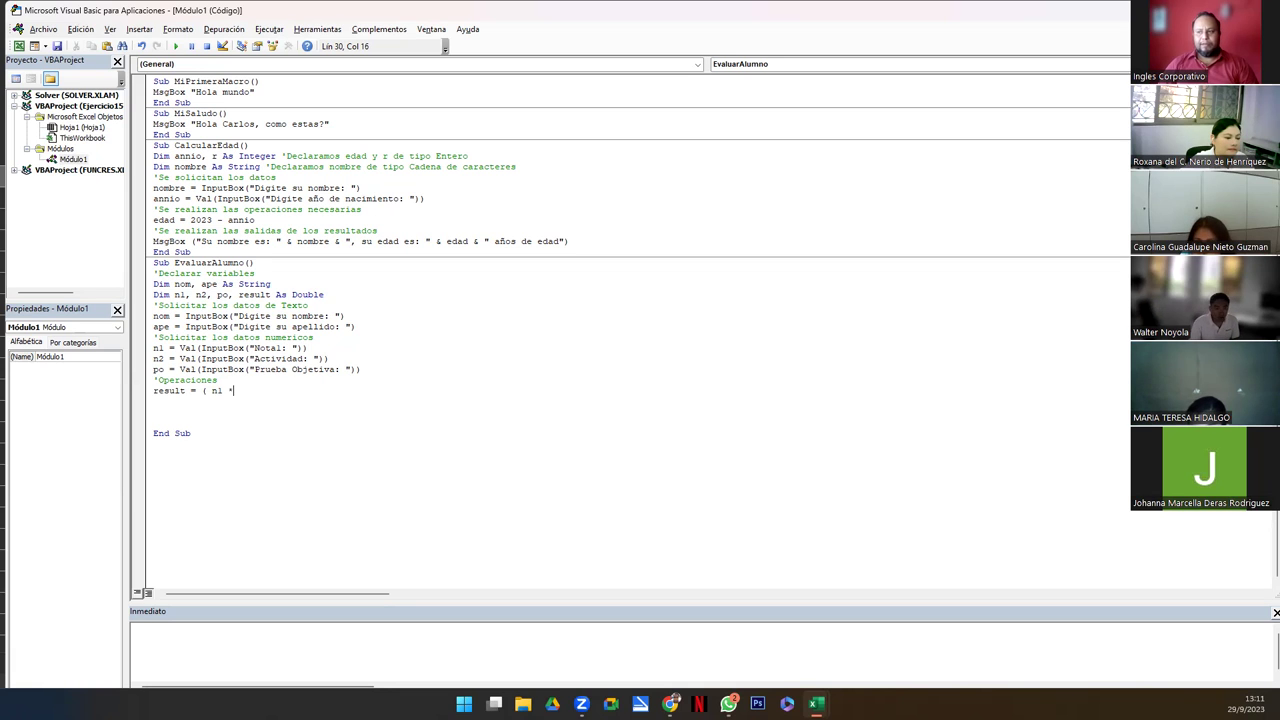
type(" 0.3 ) + (")
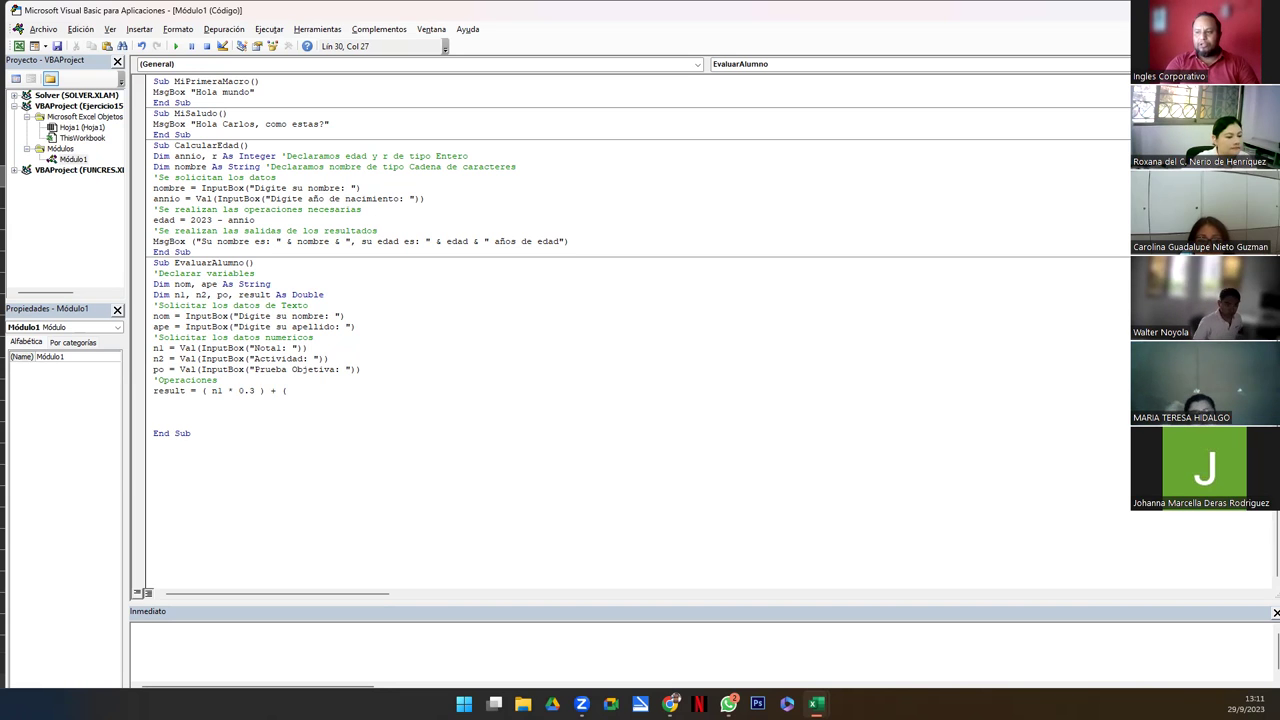
type("n2 * ")
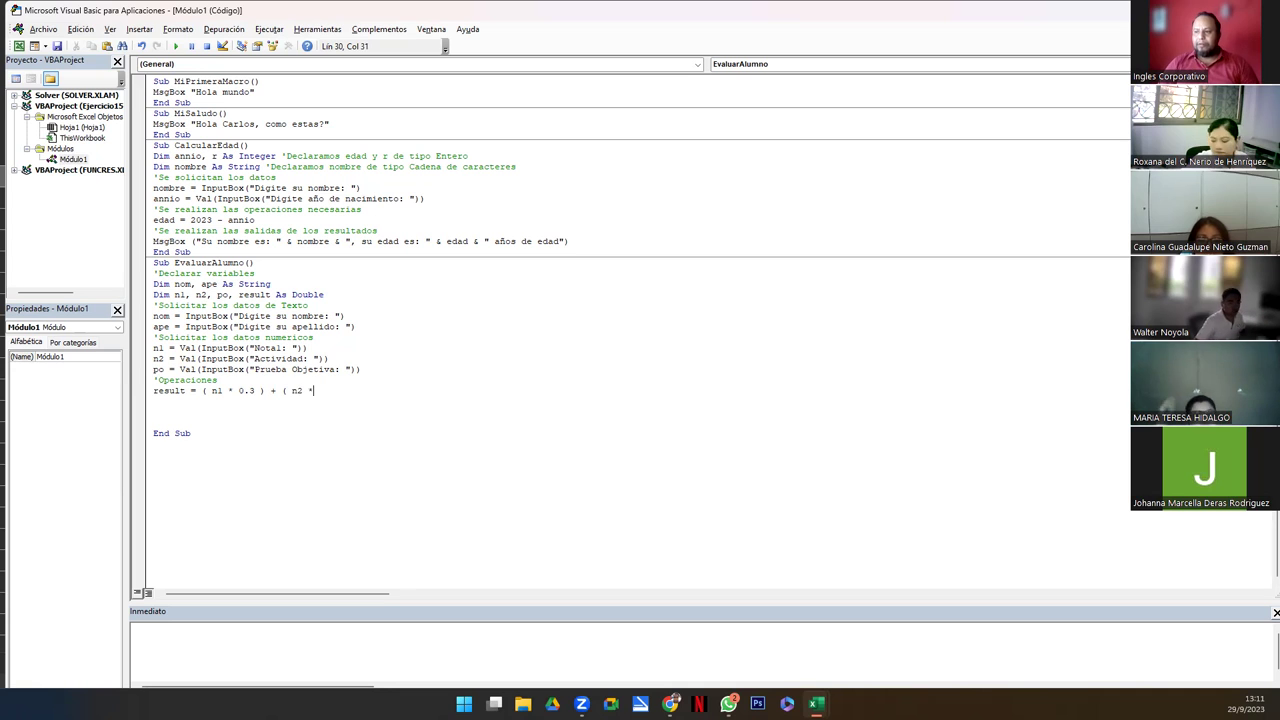
type("0.25 ) +")
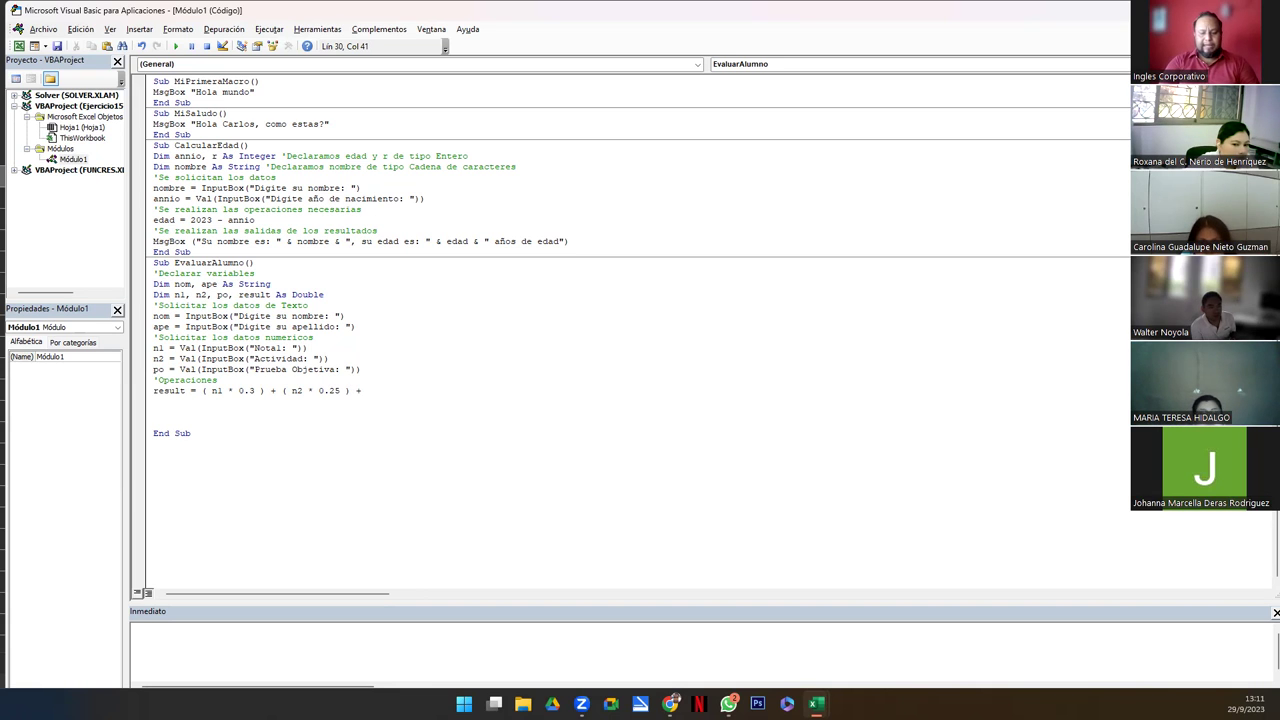
type("po")
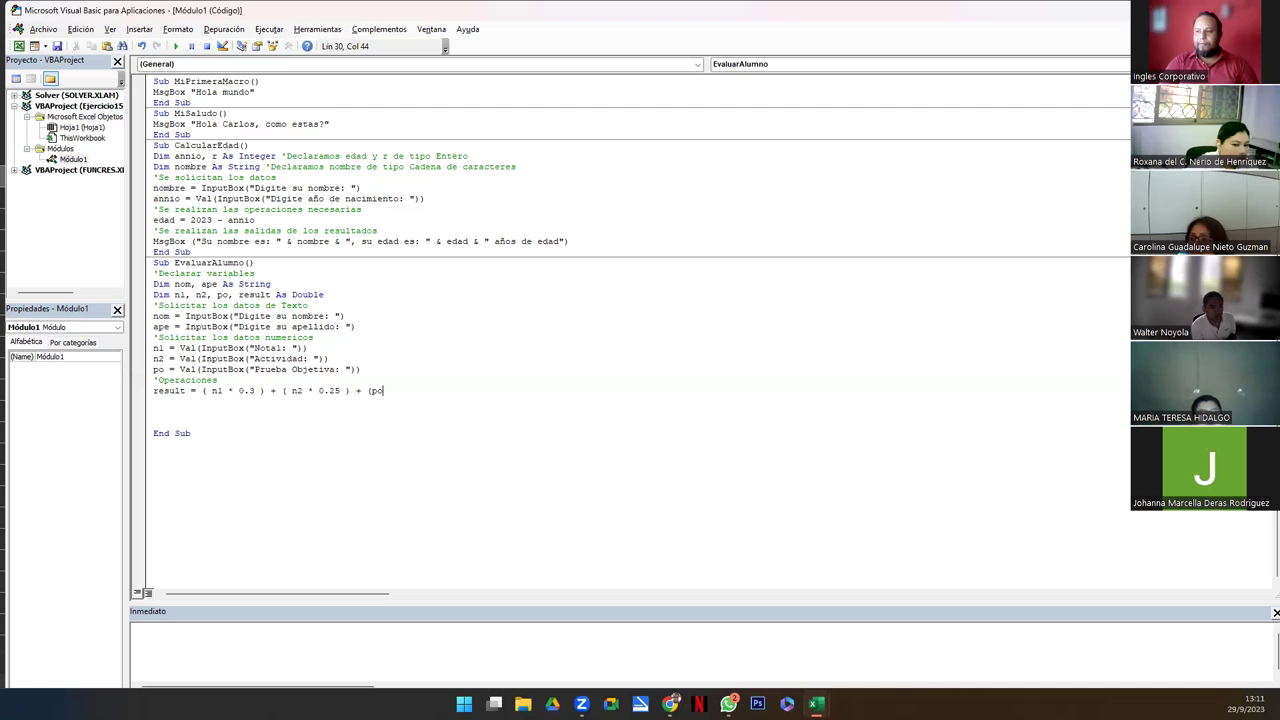
key("Right")
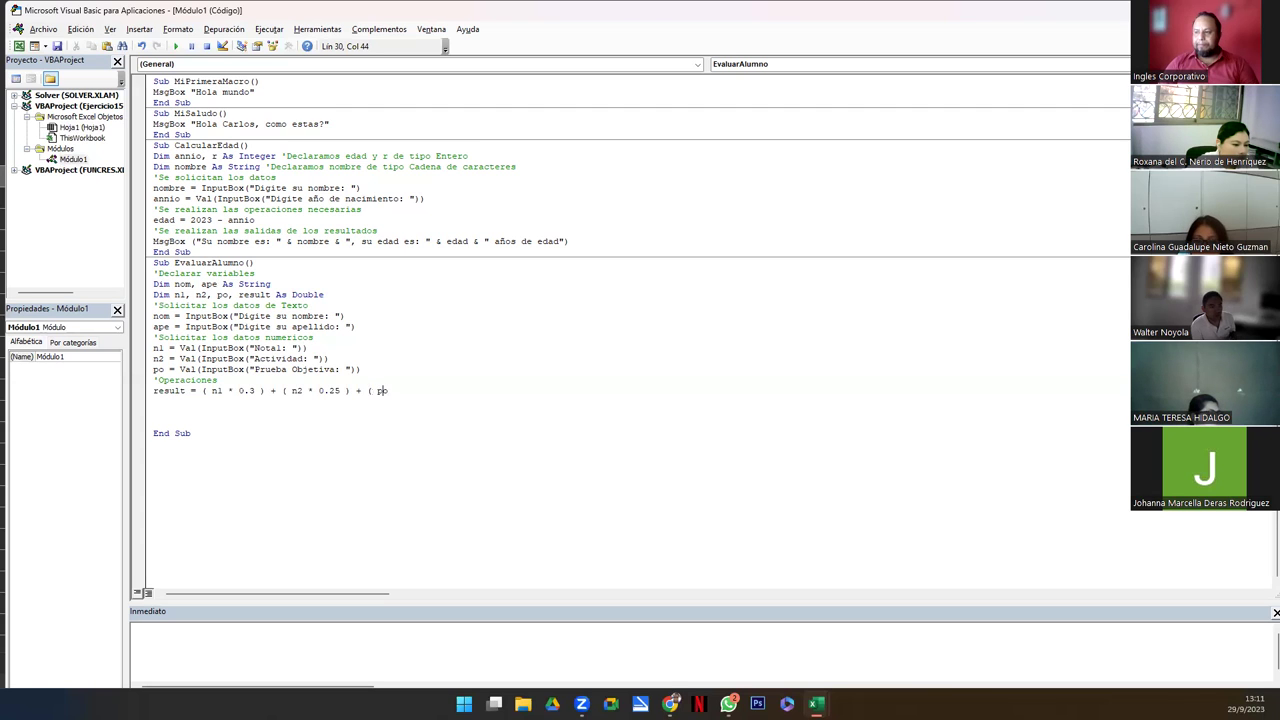
type("* 45")
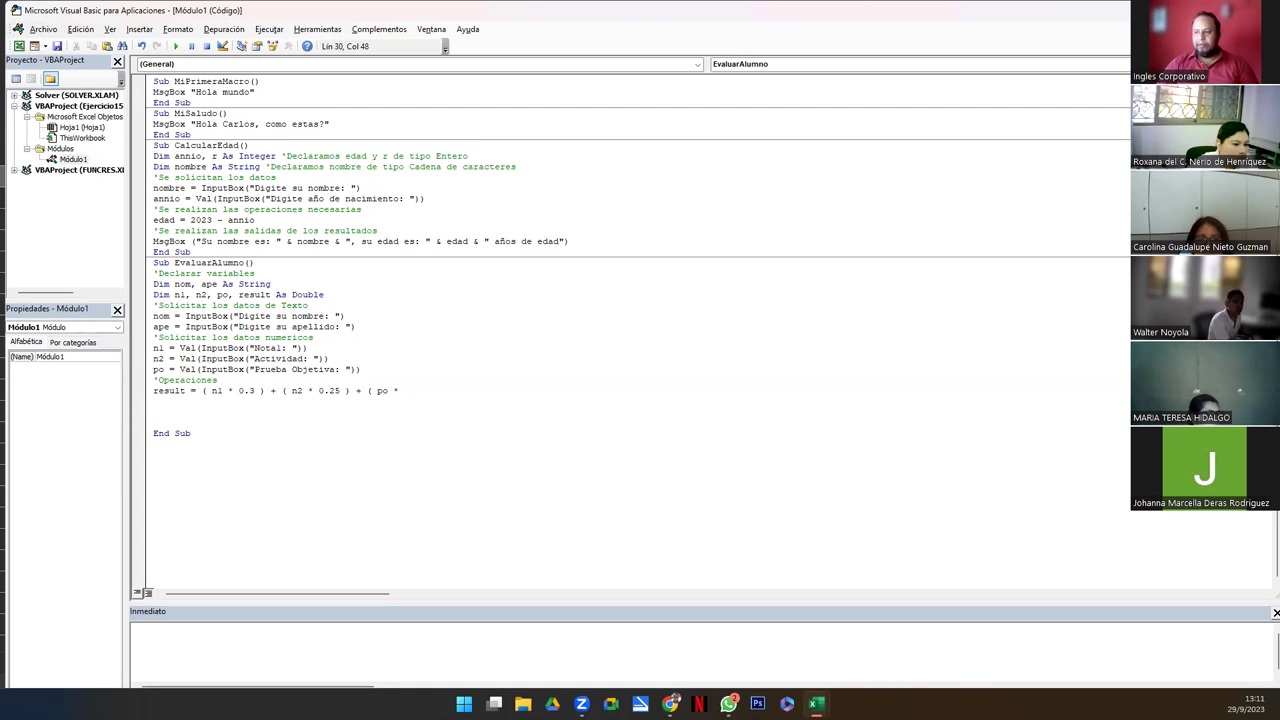
key("BackSpace")
key("BackSpace")
type("0.45 )")
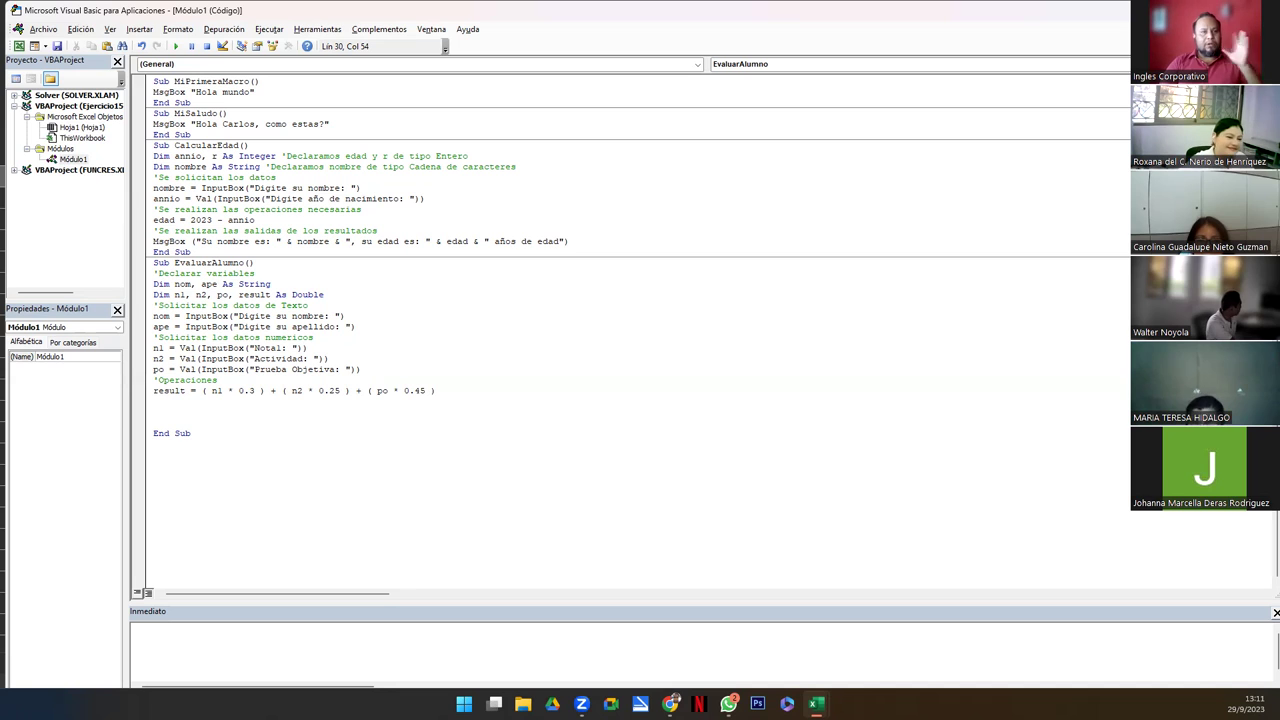
key("Return")
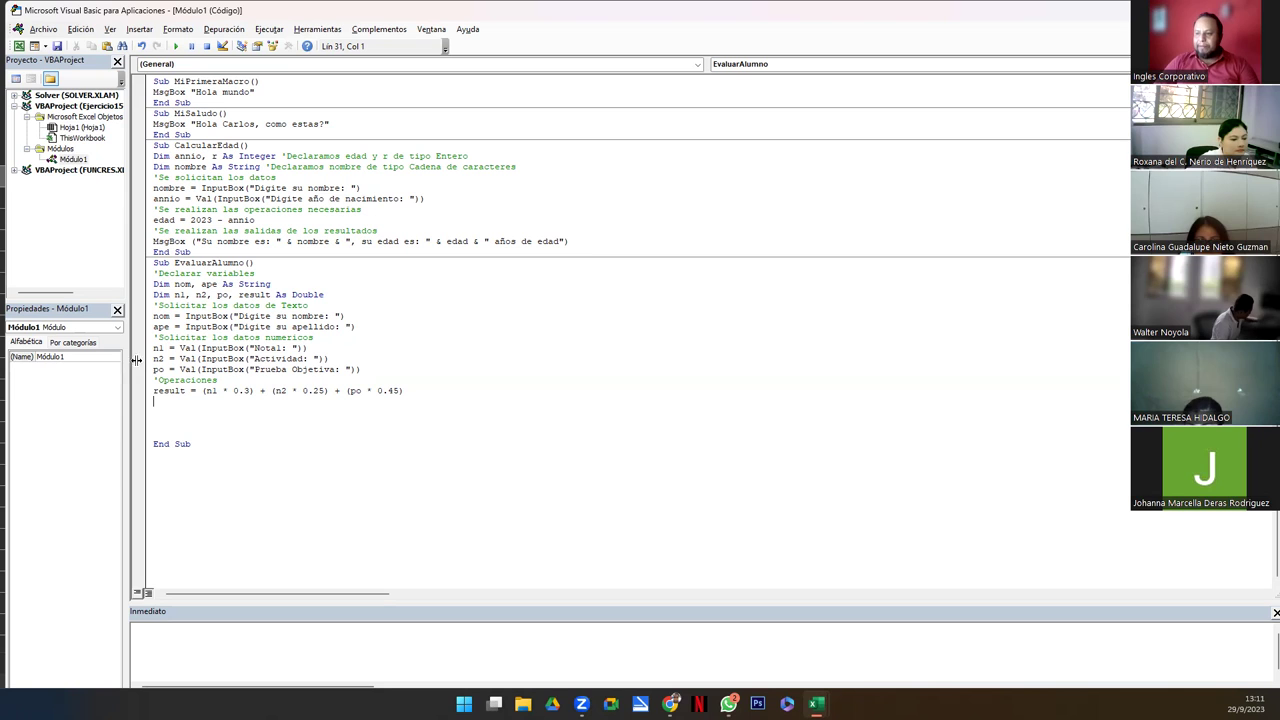
Step: Highlight the result formula's variables and its 0.3, 0.25 and 0.45 weights to explain them
left_click_drag(202, 391, 408, 390)
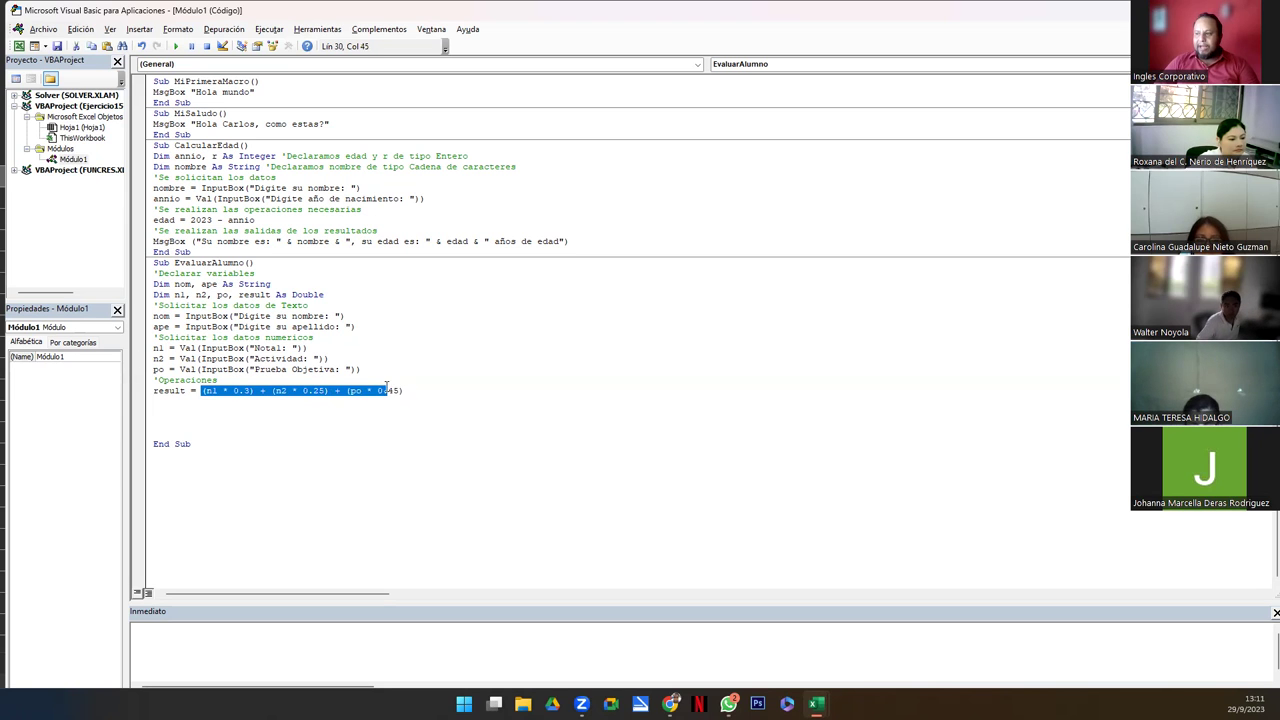
left_click_drag(155, 391, 397, 390)
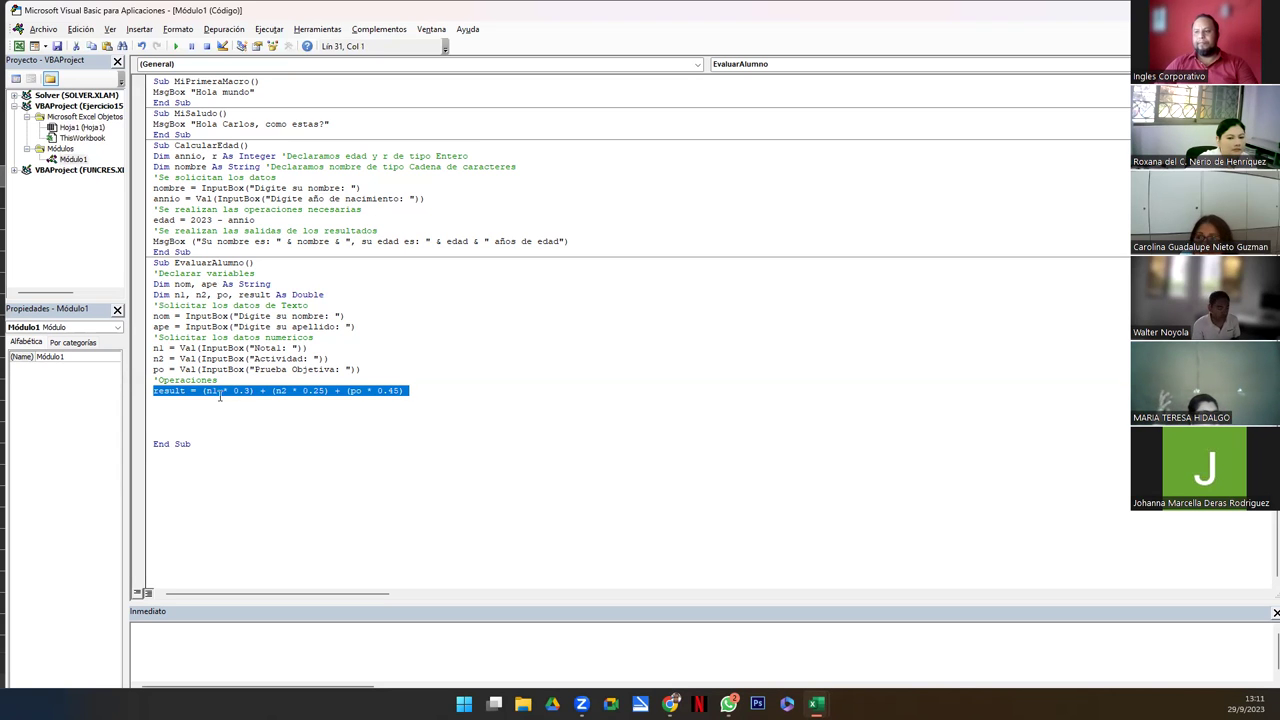
key("Down")
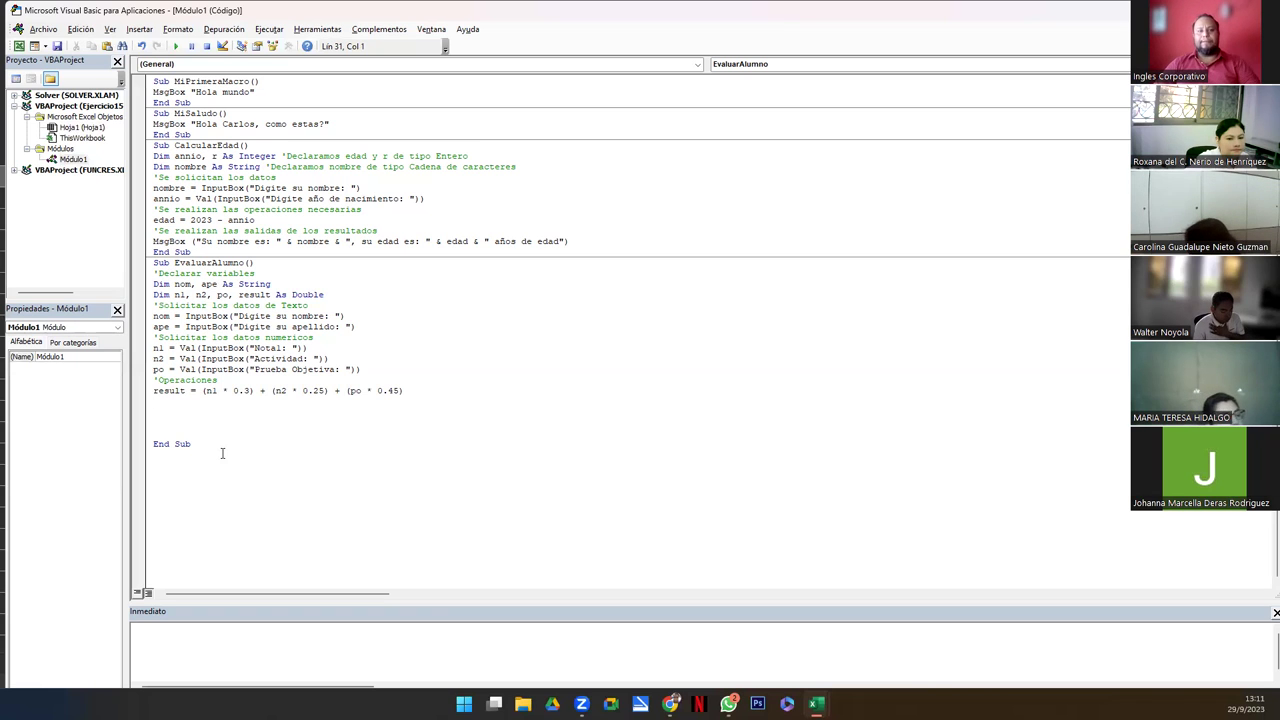
key("Up")
key("Right")
key("Right")
key("Right")
key("shift+Right")
key("shift+Right")
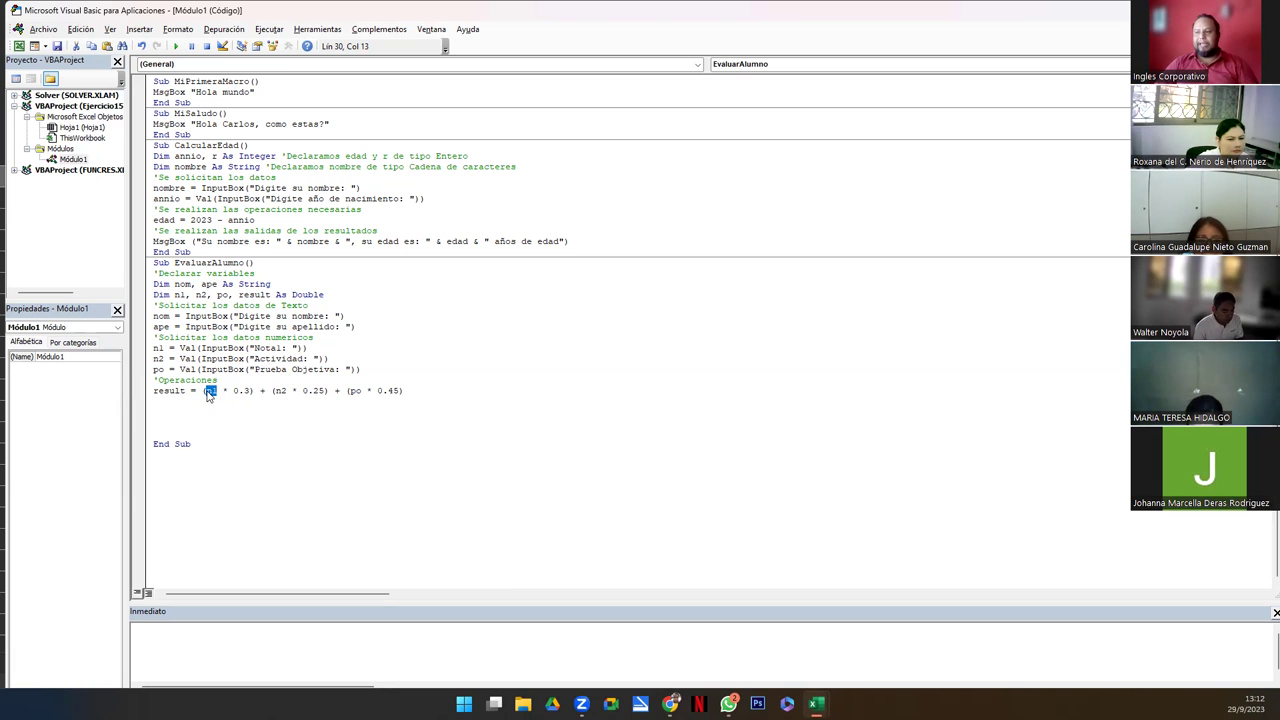
left_click_drag(233, 391, 249, 391)
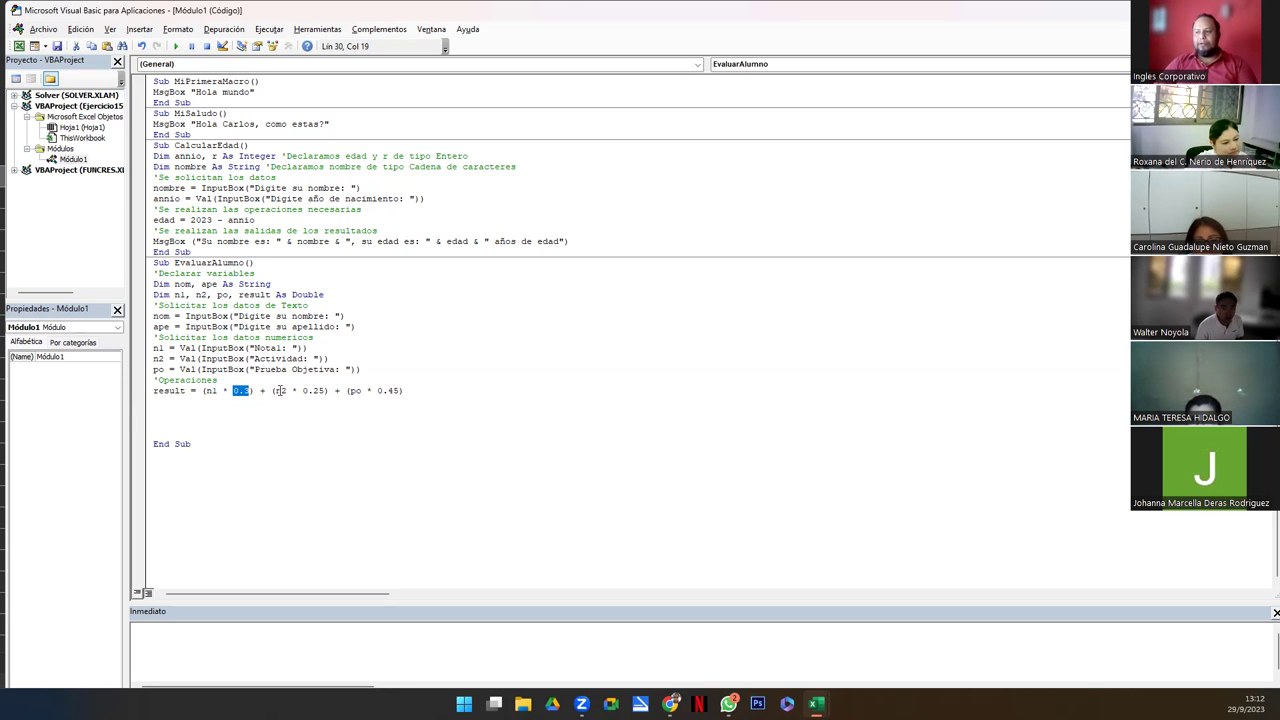
left_click_drag(303, 391, 326, 391)
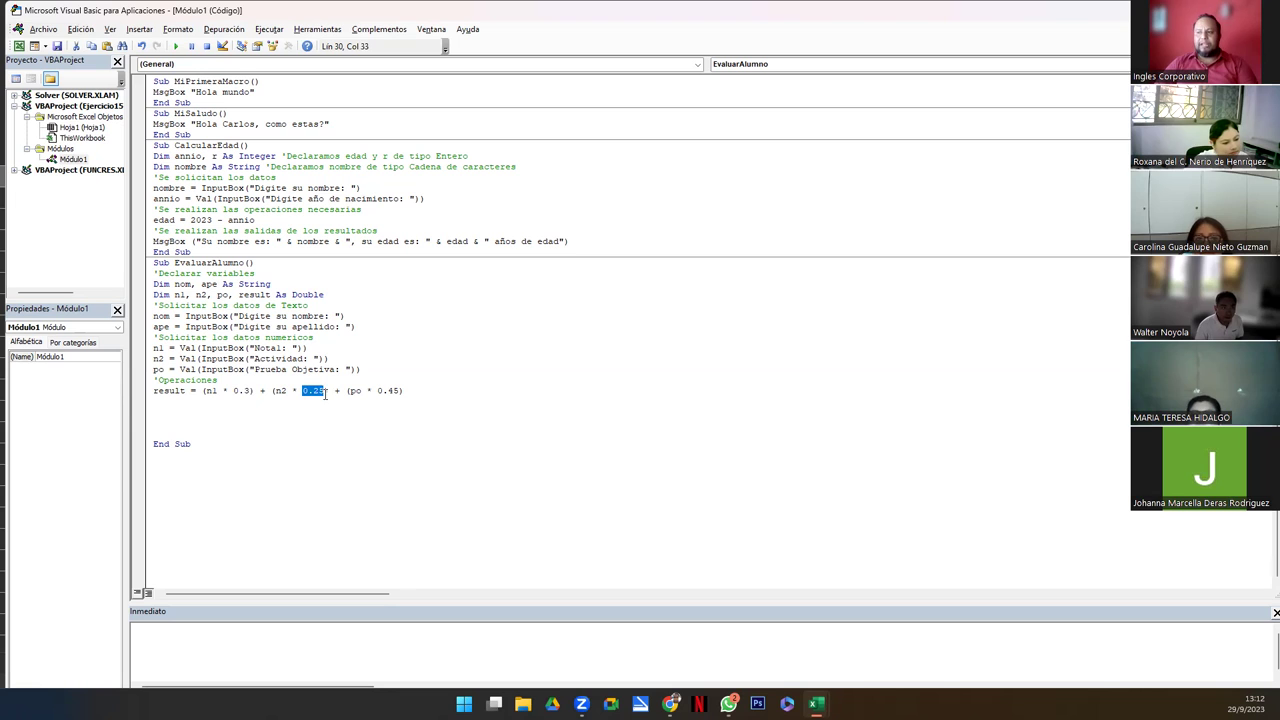
double_click(356, 391)
left_click_drag(378, 391, 399, 391)
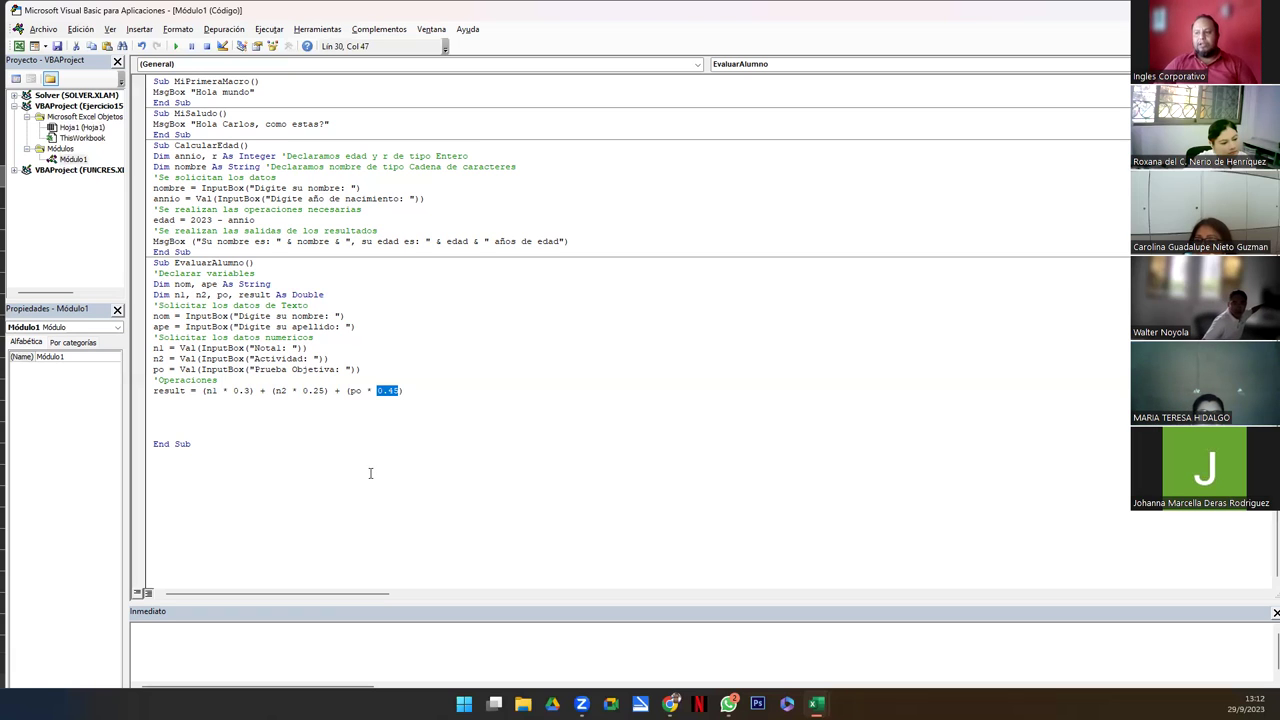
Step: Rewrite the weights as percentages 30%, 25% and 45% in the result line
left_click_drag(233, 391, 250, 392)
type("30%")
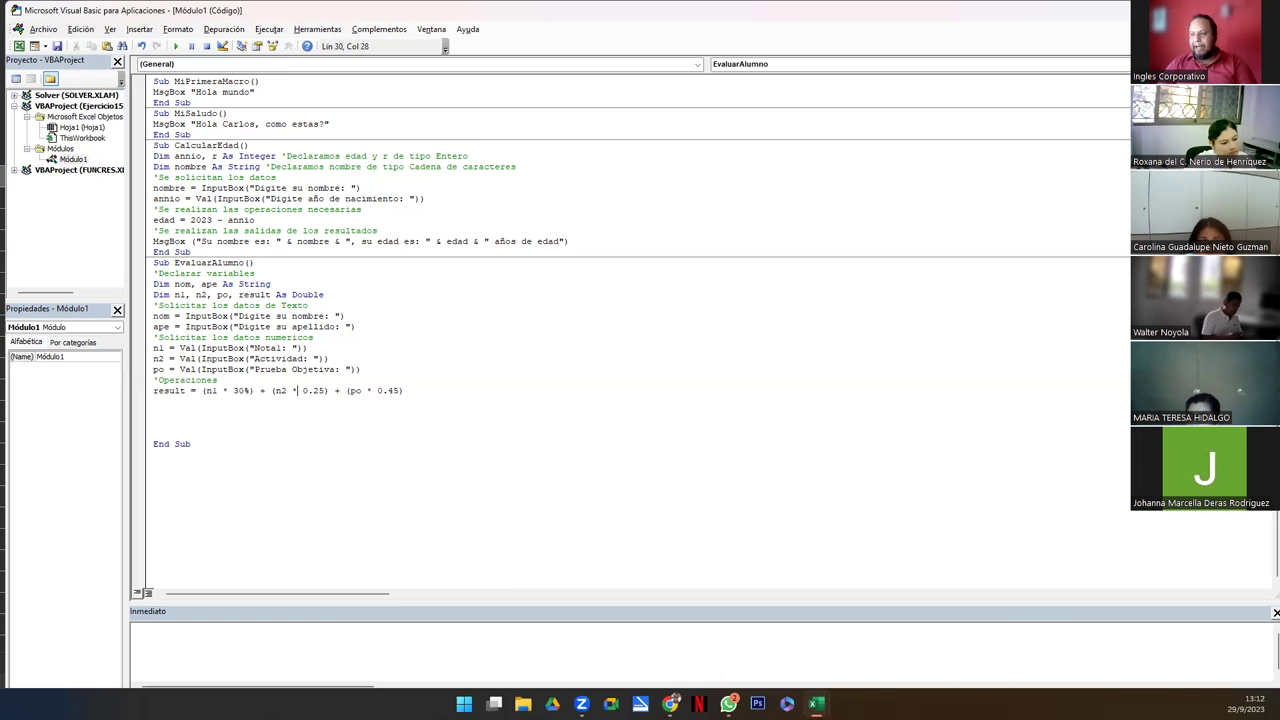
left_click_drag(302, 391, 326, 391)
key("BackSpace")
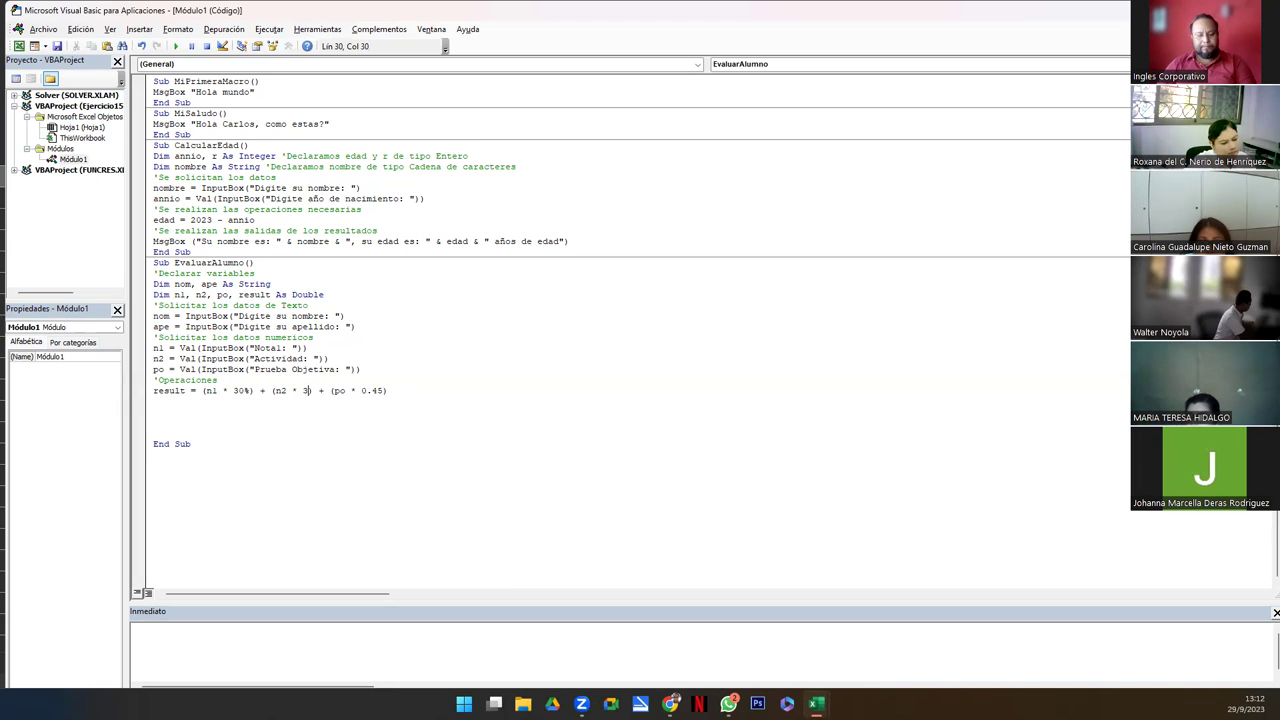
type("25%")
left_click(376, 391)
key("Left")
key("Left")
key("Left")
key("BackSpace")
key("BackSpace")
type("%")
key("Down")
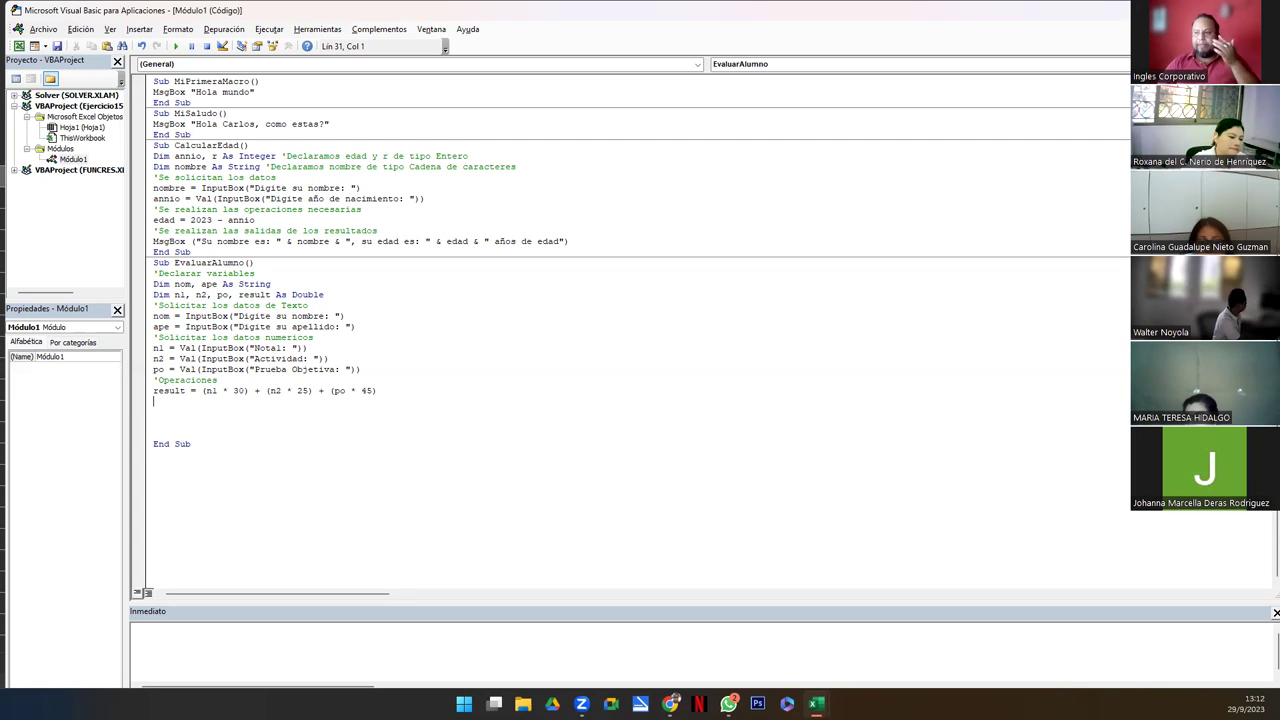
Step: Restore the decimal weights 0.3, 0.25 and 0.45, then open a new line below
left_click(373, 391)
key("Left")
key("Left")
type(".")
left_click(296, 390)
type(".")
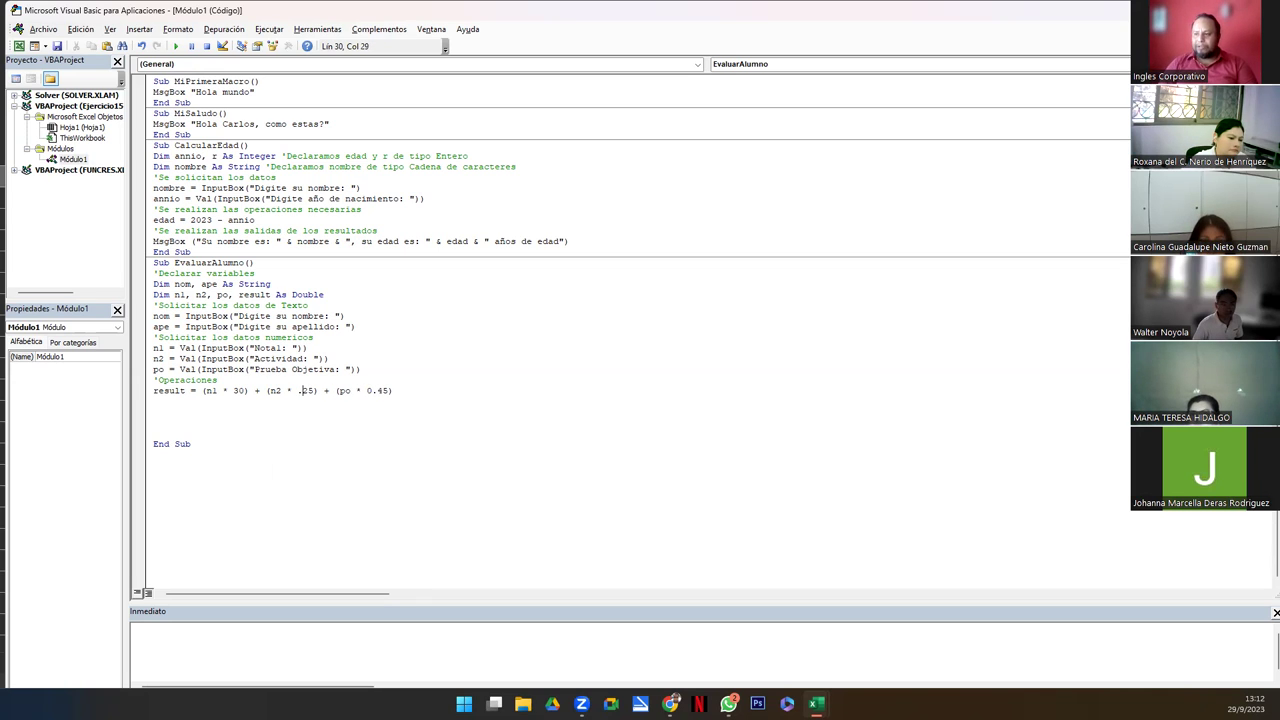
left_click(245, 390)
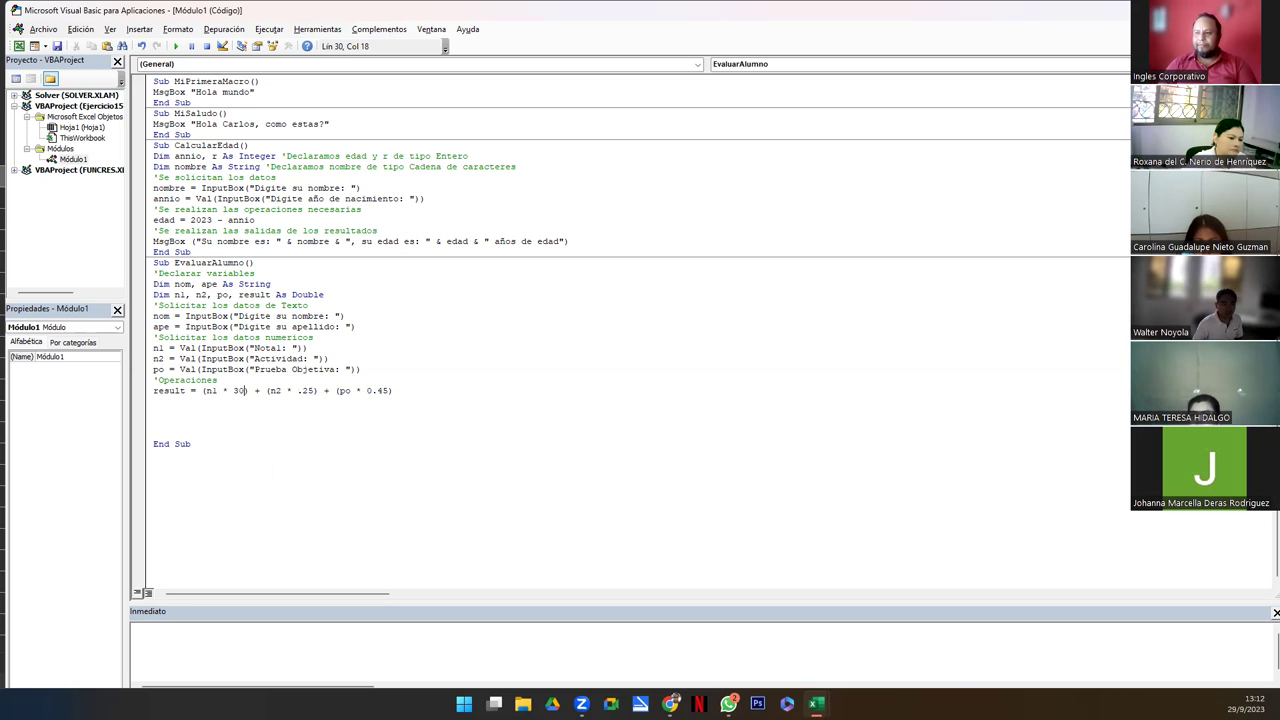
type(".")
key("Return")
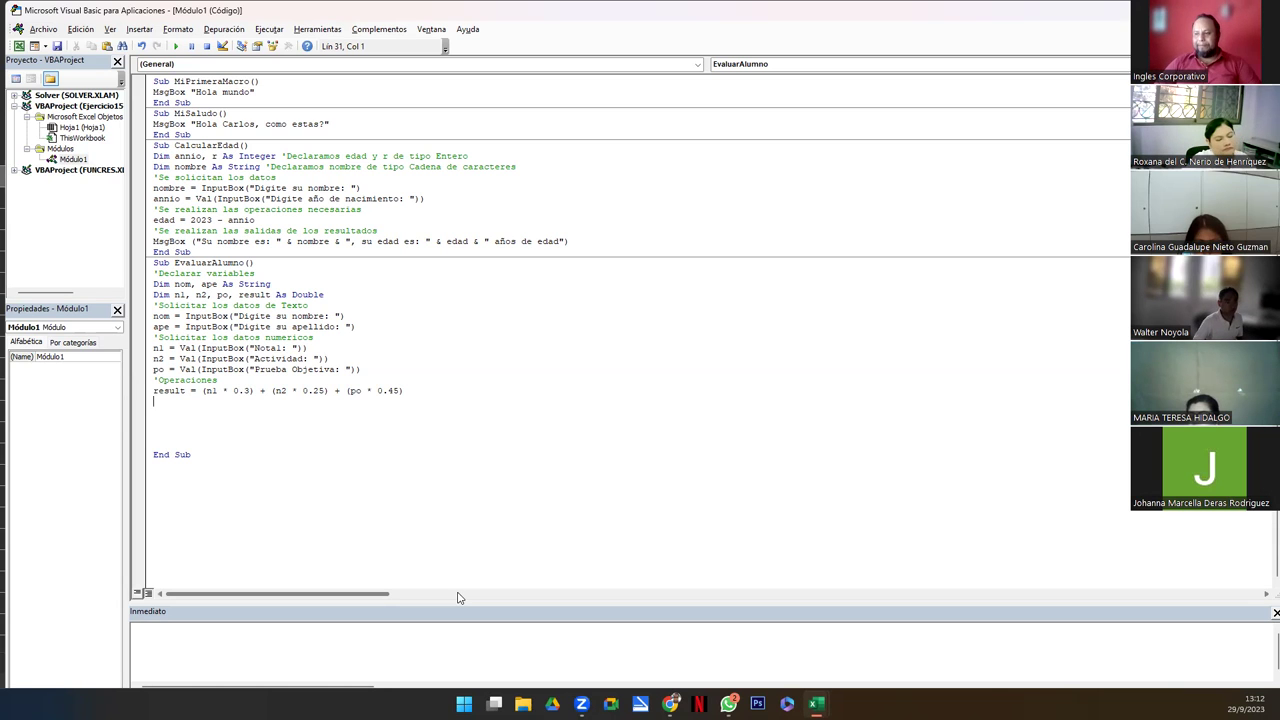
Step: Add a 'Salida de datos comment and paste the CalcularEdad MsgBox line beneath it in EvaluarAlumno
type("'Salid")
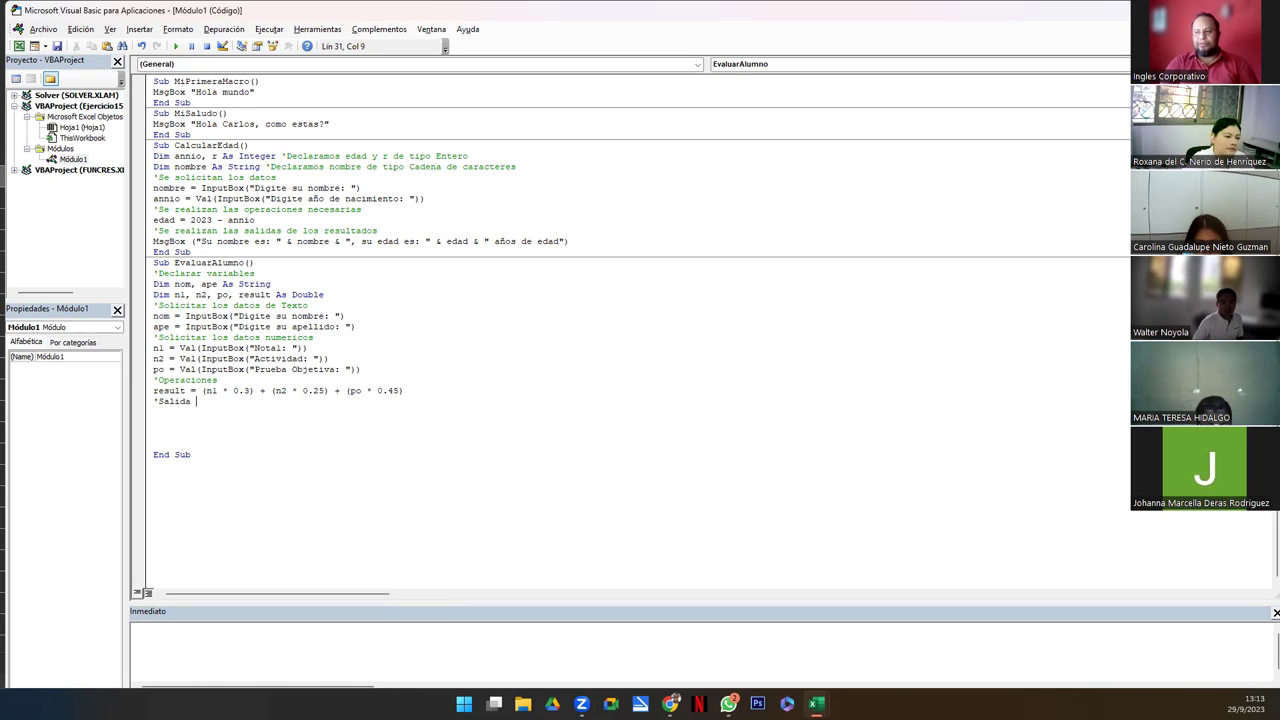
type("ato")
key("Return")
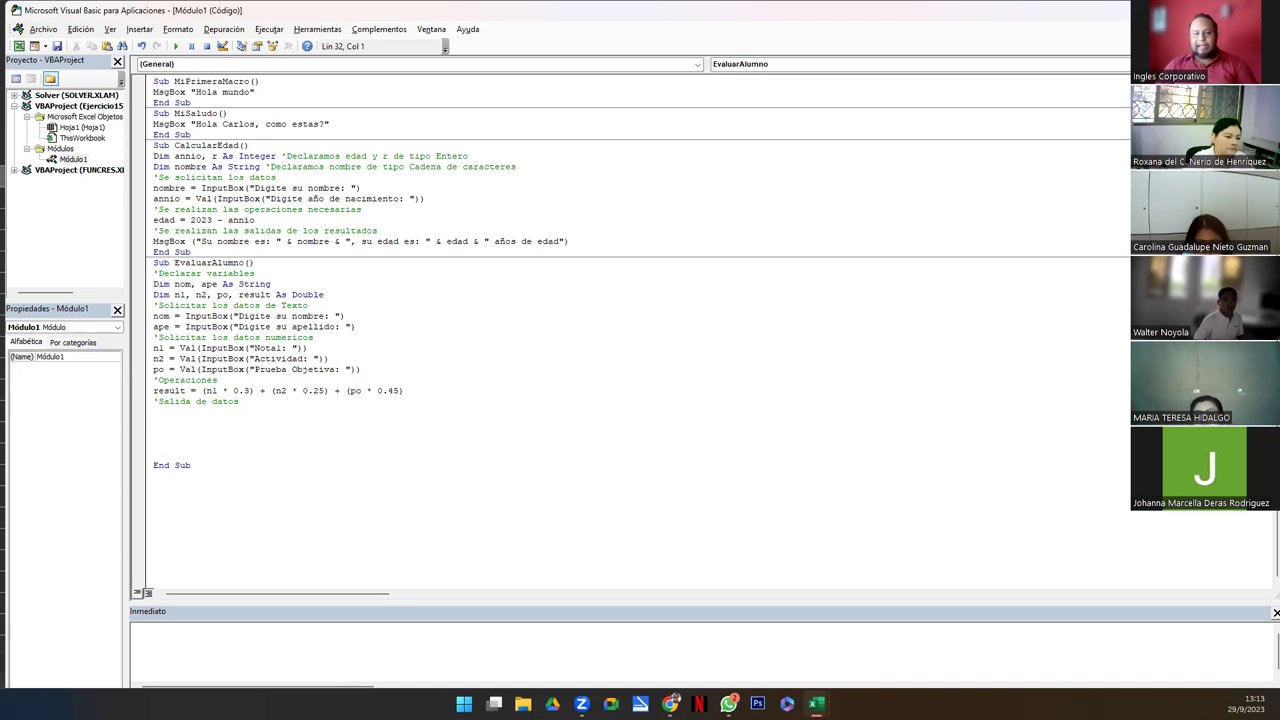
left_click(145, 243)
key("ctrl+c")
left_click(168, 421)
key("ctrl+v")
Step: Strip the old name-prompt wording from the pasted MsgBox so it starts with nom
left_click_drag(205, 414, 257, 418)
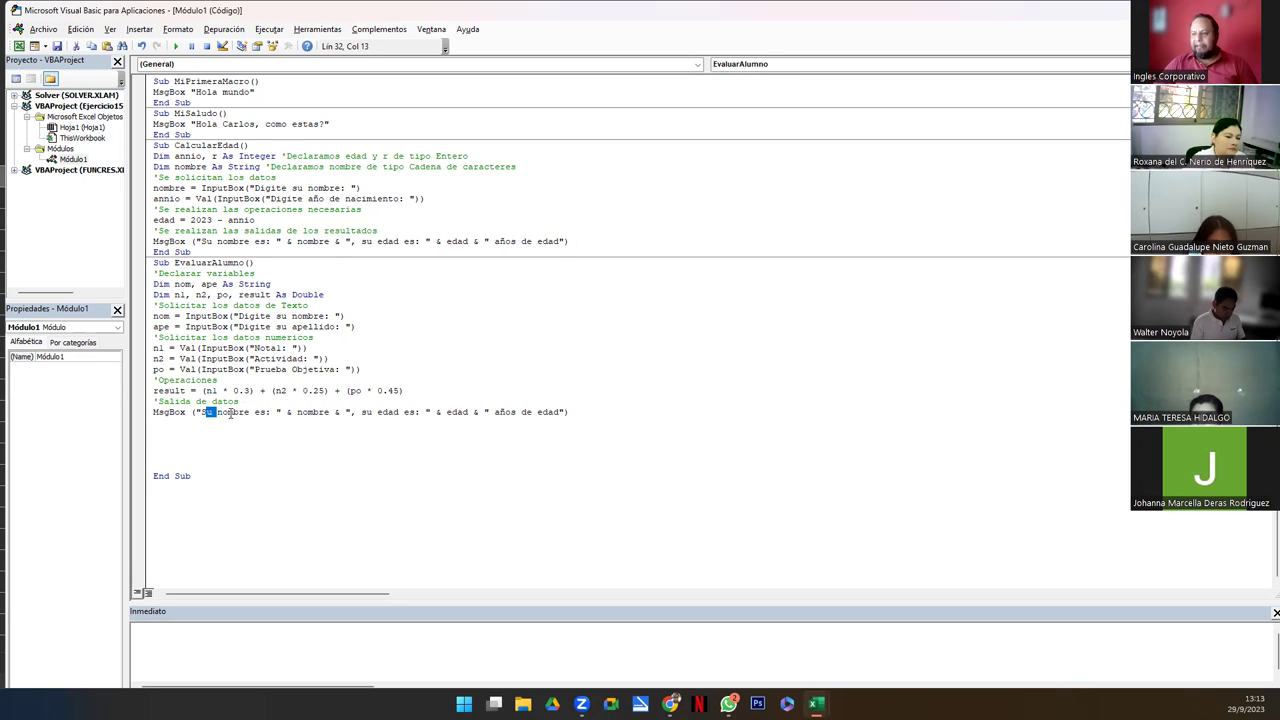
key("Delete")
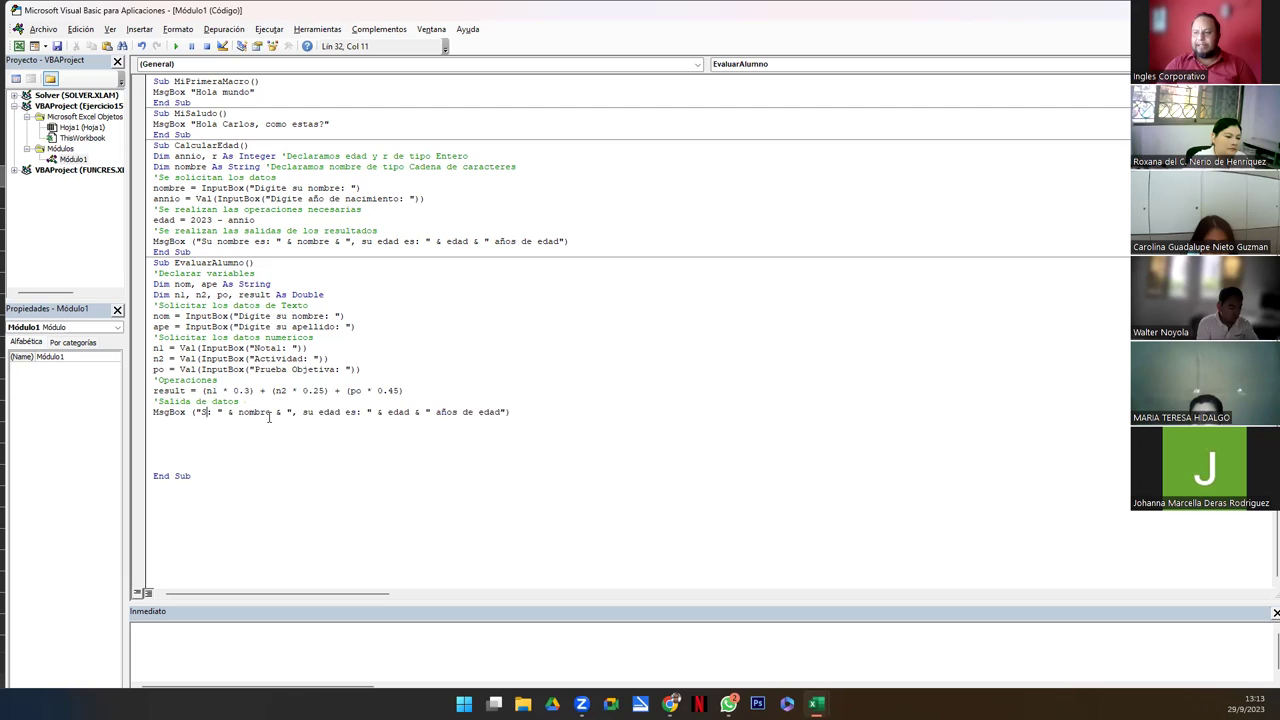
key("Delete")
key("BackSpace")
key("BackSpace")
key("Delete")
key("Delete")
key("Delete")
left_click(206, 412)
key("Delete")
key("Delete")
key("Delete")
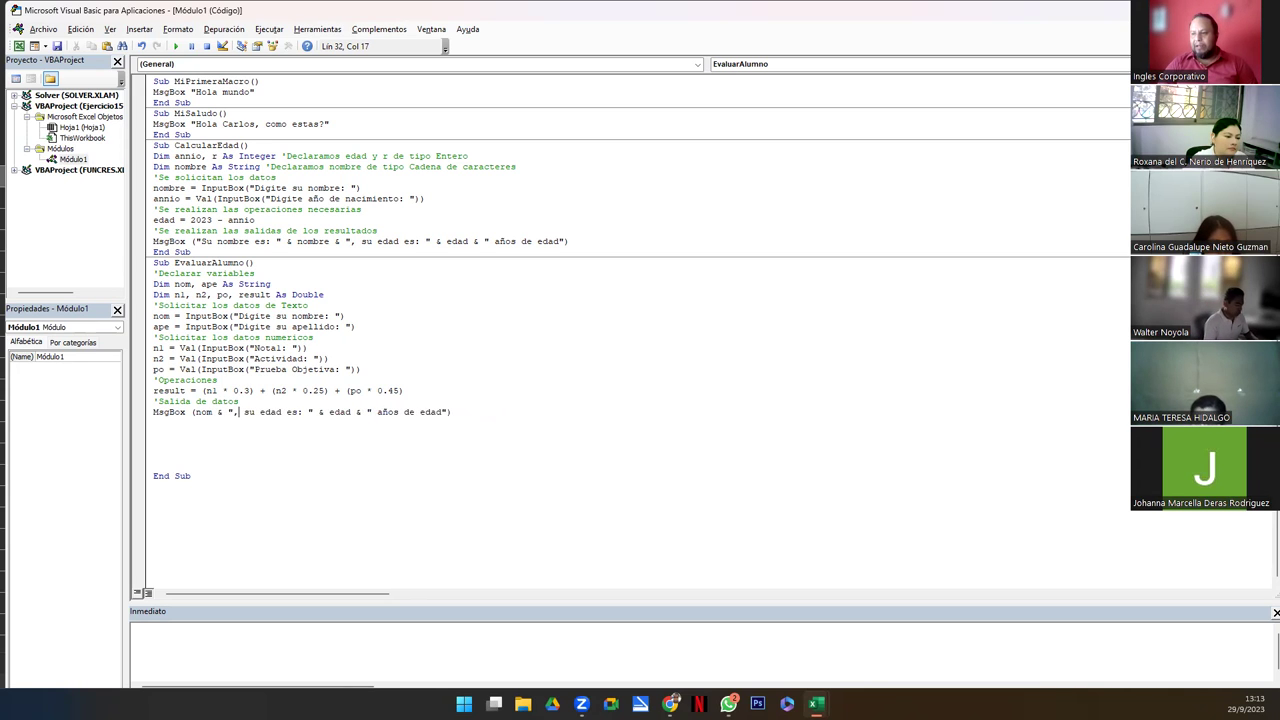
Step: Replace the age ending with ape & "su nota final es: " & result
type("\" &")
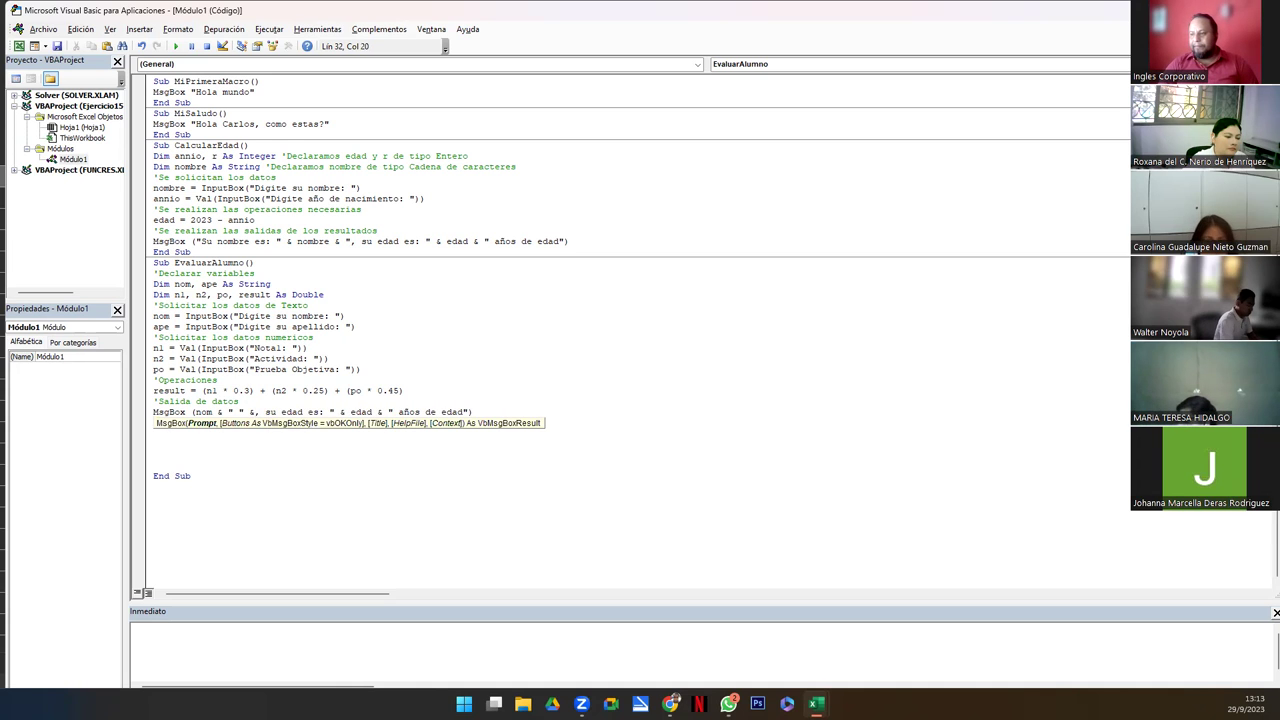
key("Delete")
key("Delete")
key("Delete")
key("Delete")
key("Delete")
key("Delete")
key("Delete")
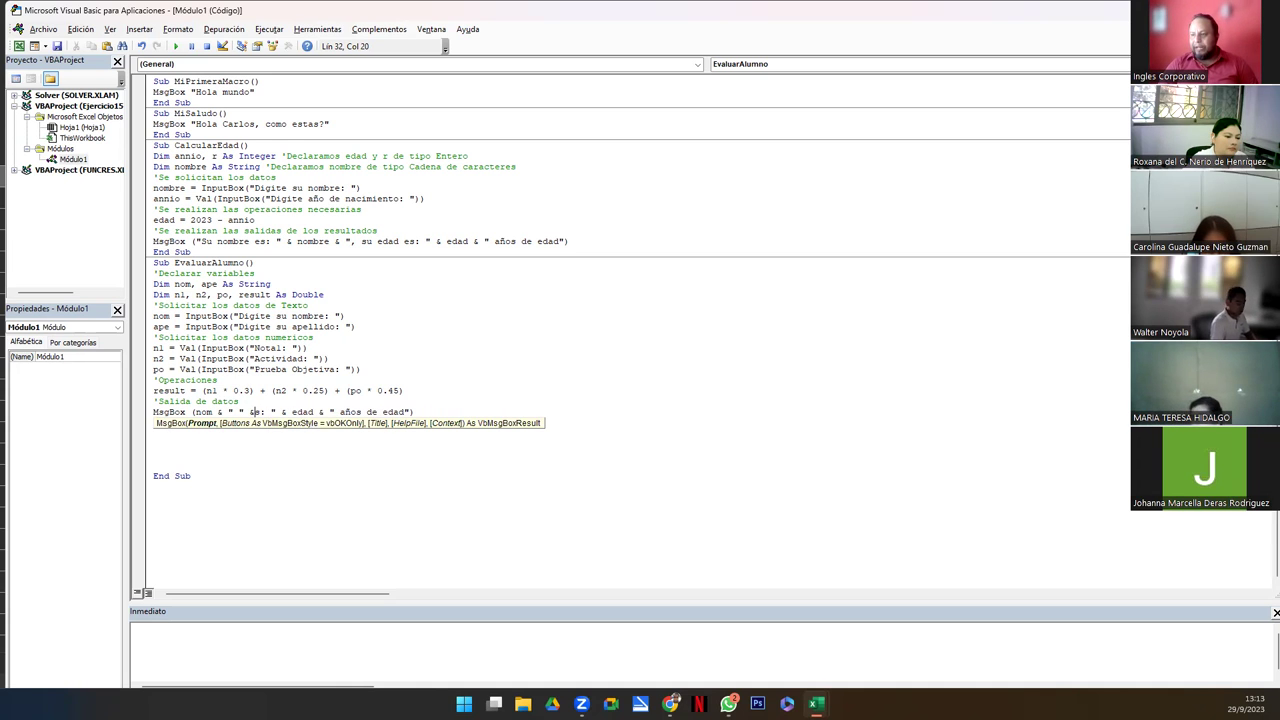
type("ape")
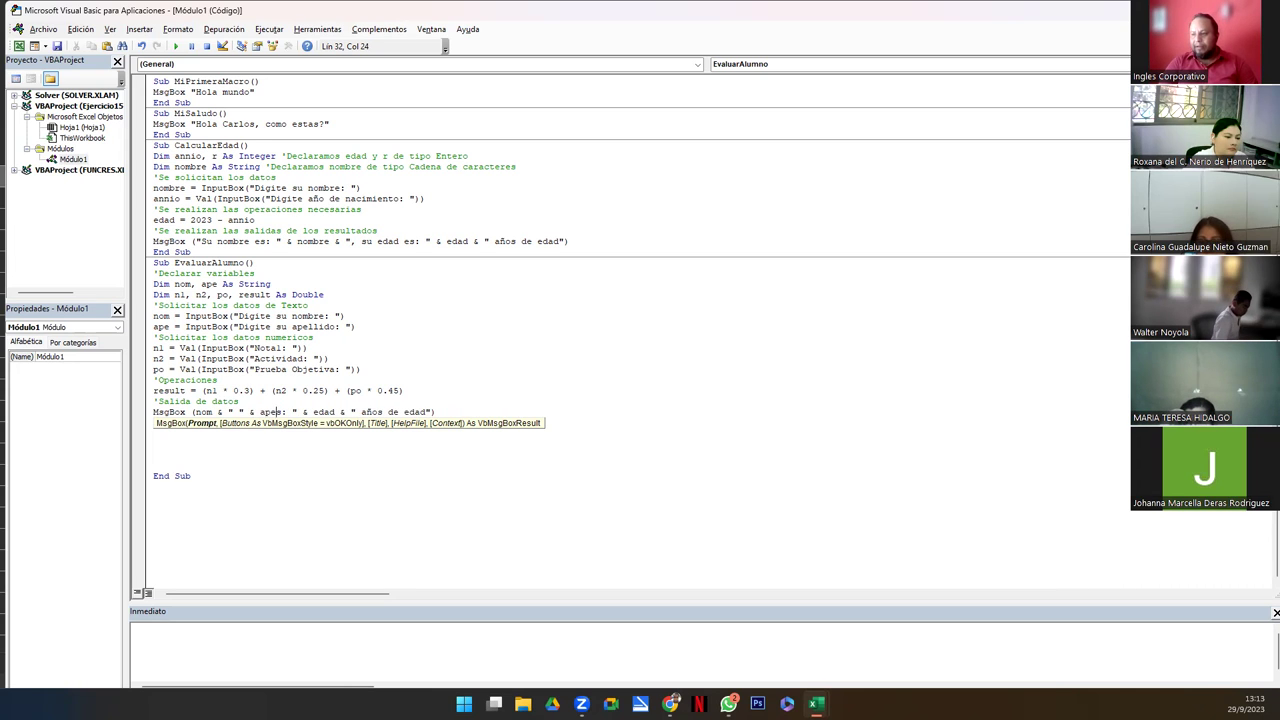
type(" &")
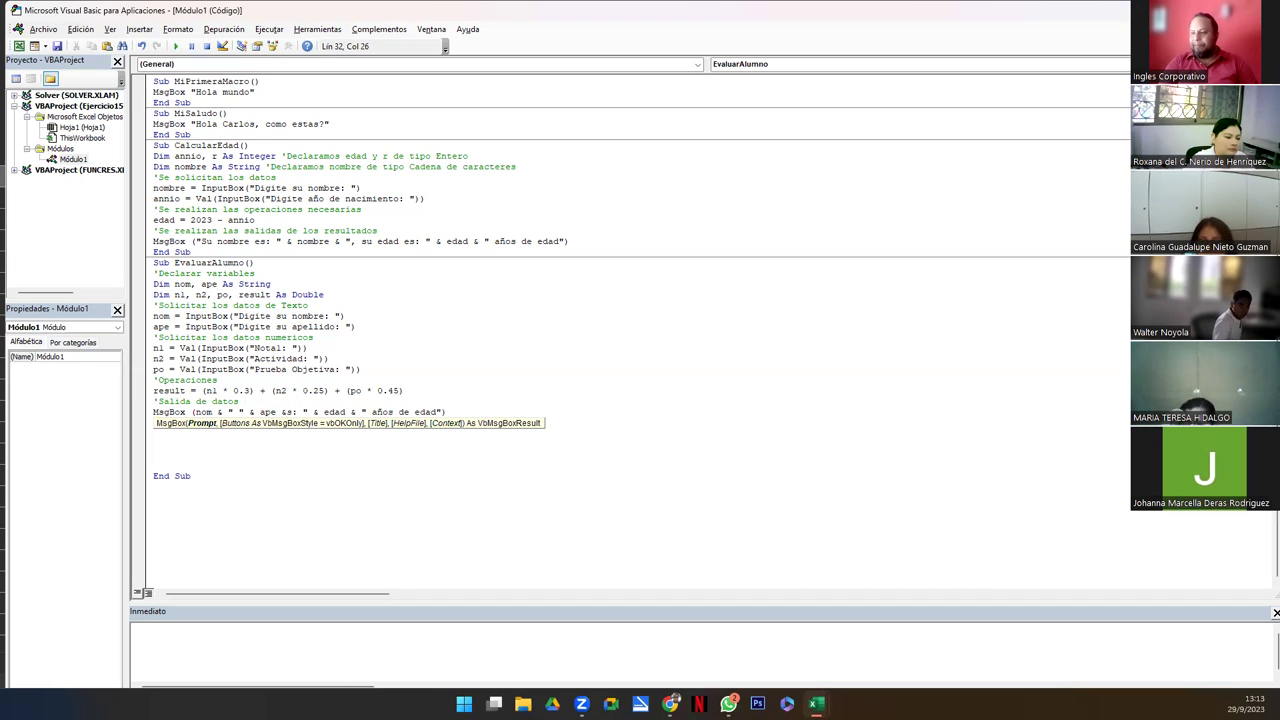
type(" \"")
key("Right")
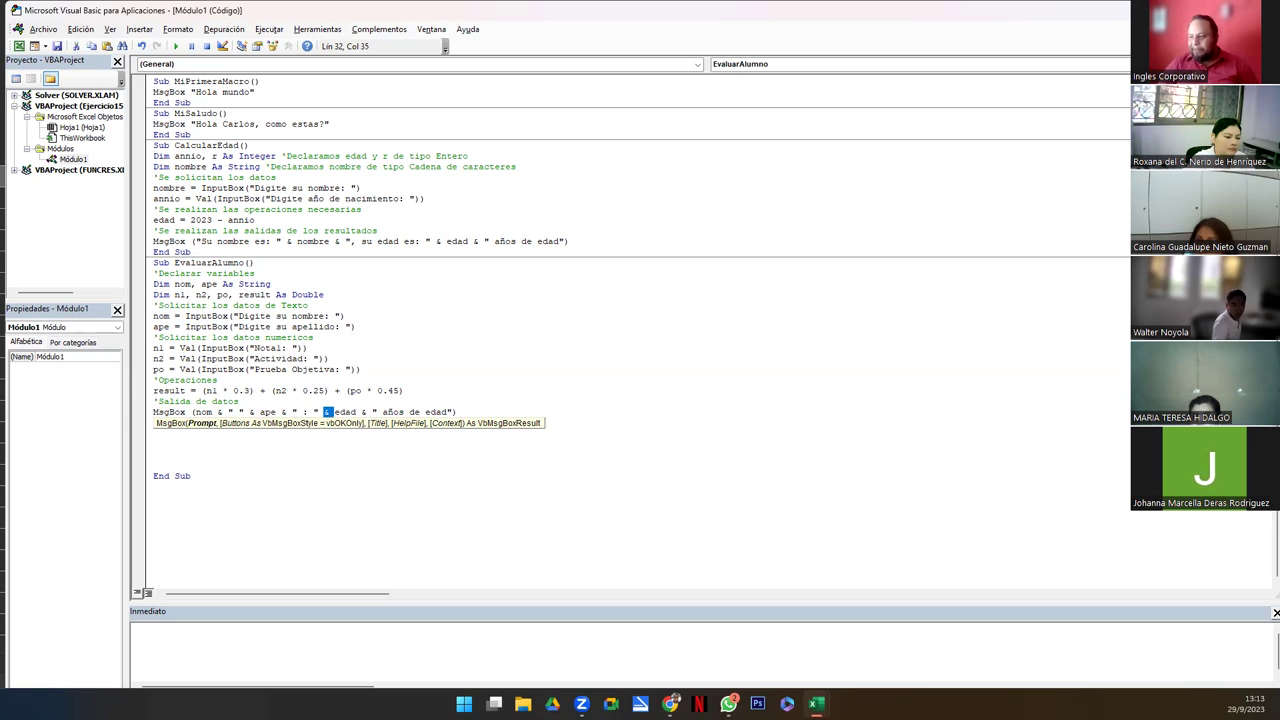
key("shift+Right")
key("shift+Right")
key("shift+Right")
key("shift+Right")
key("shift+Right")
key("shift+Right")
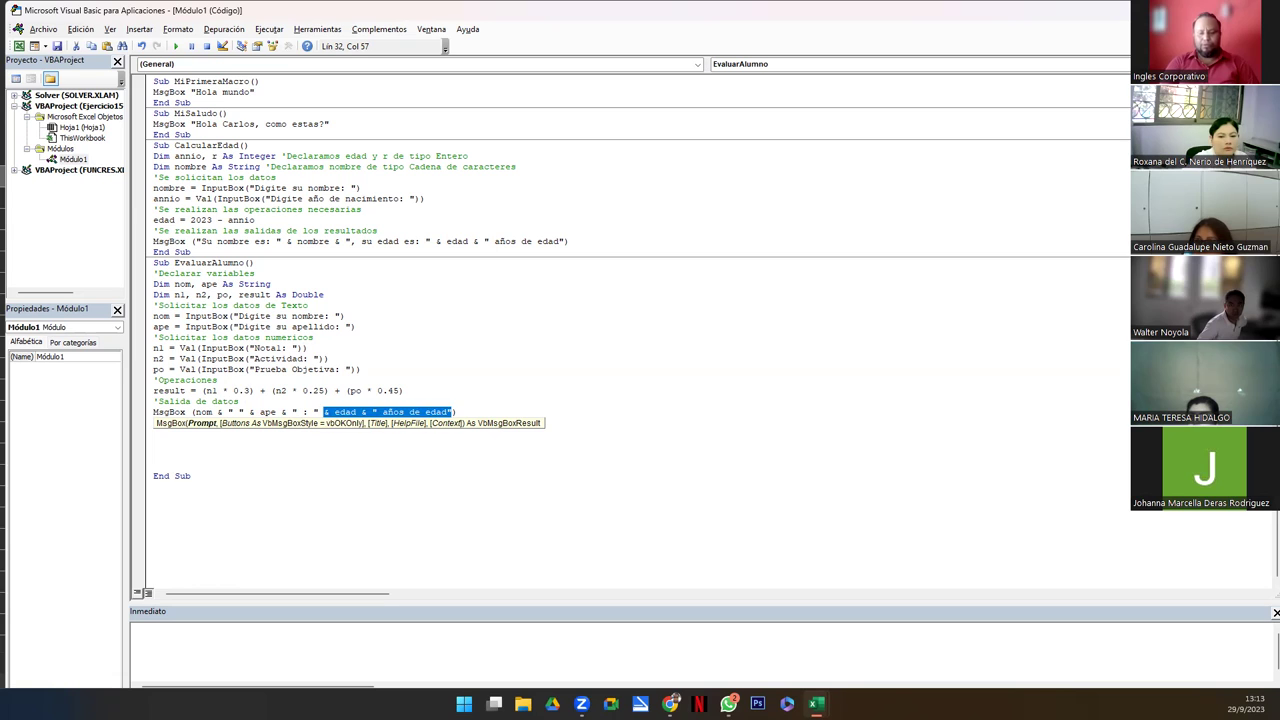
type("su nota final es")
type(": \"")
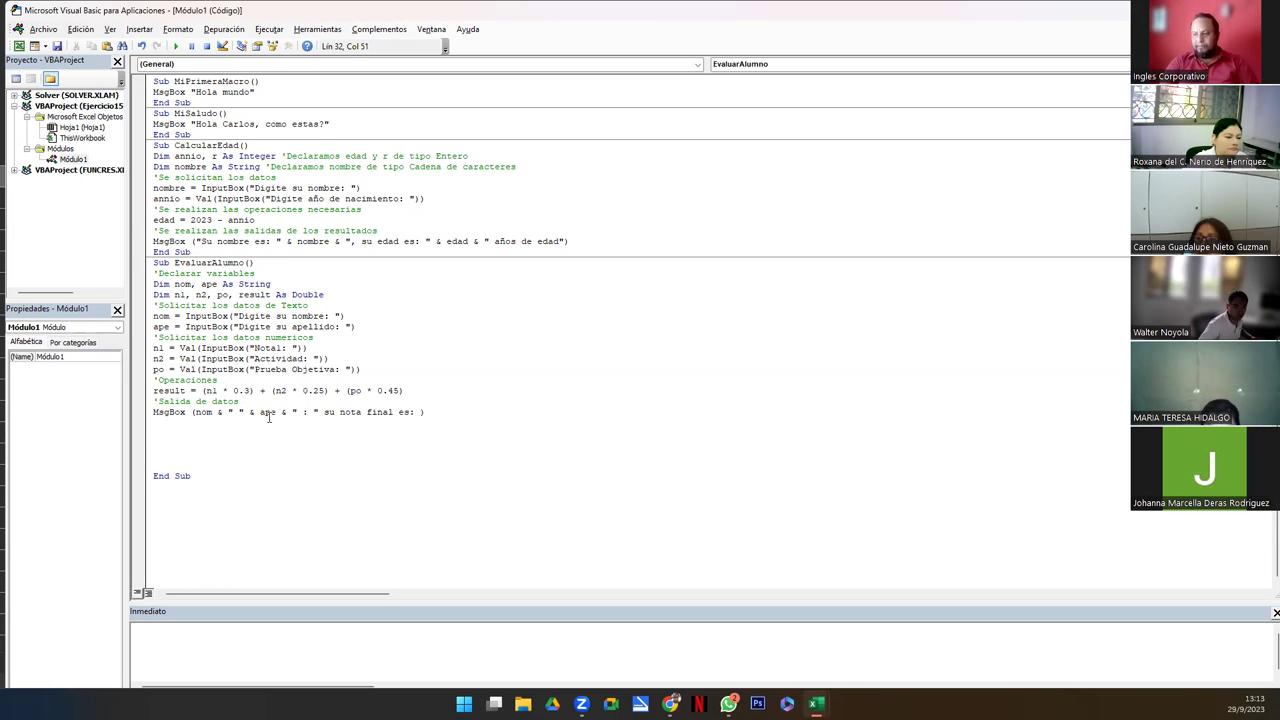
type(" &")
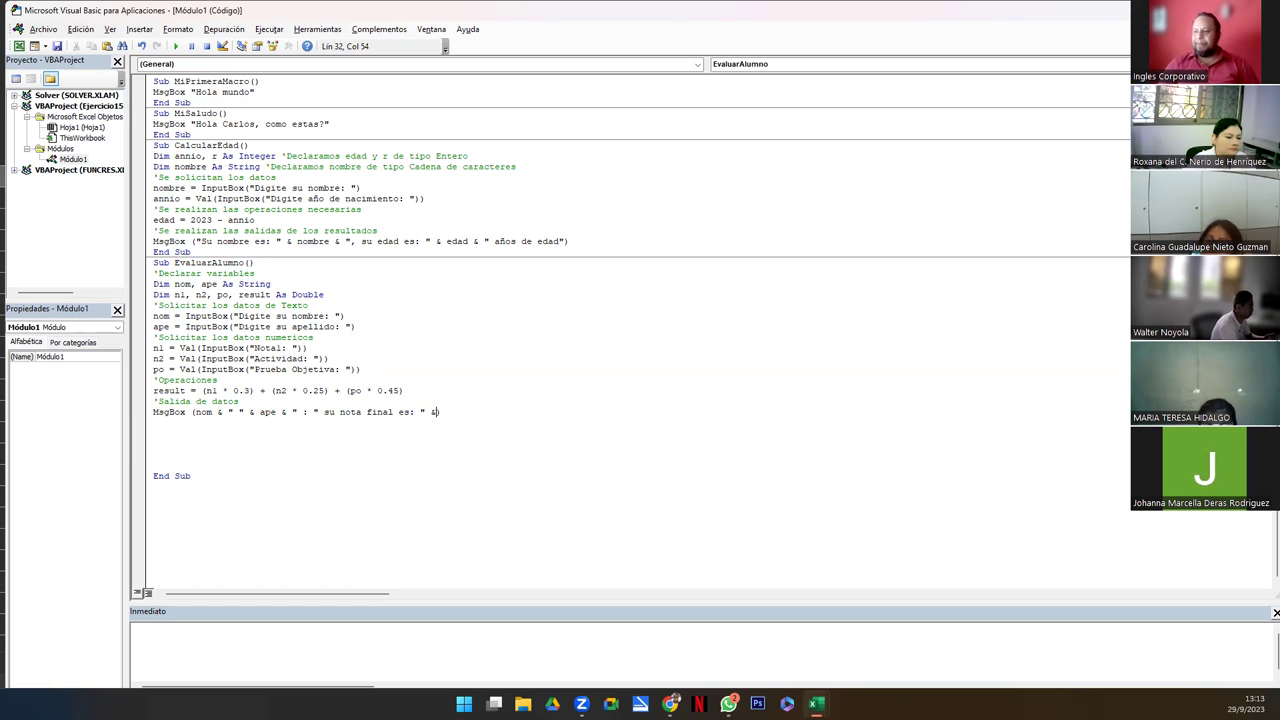
type("result")
Step: Dismiss the compile error and delete the stray quote before su in the MsgBox
left_click(268, 422)
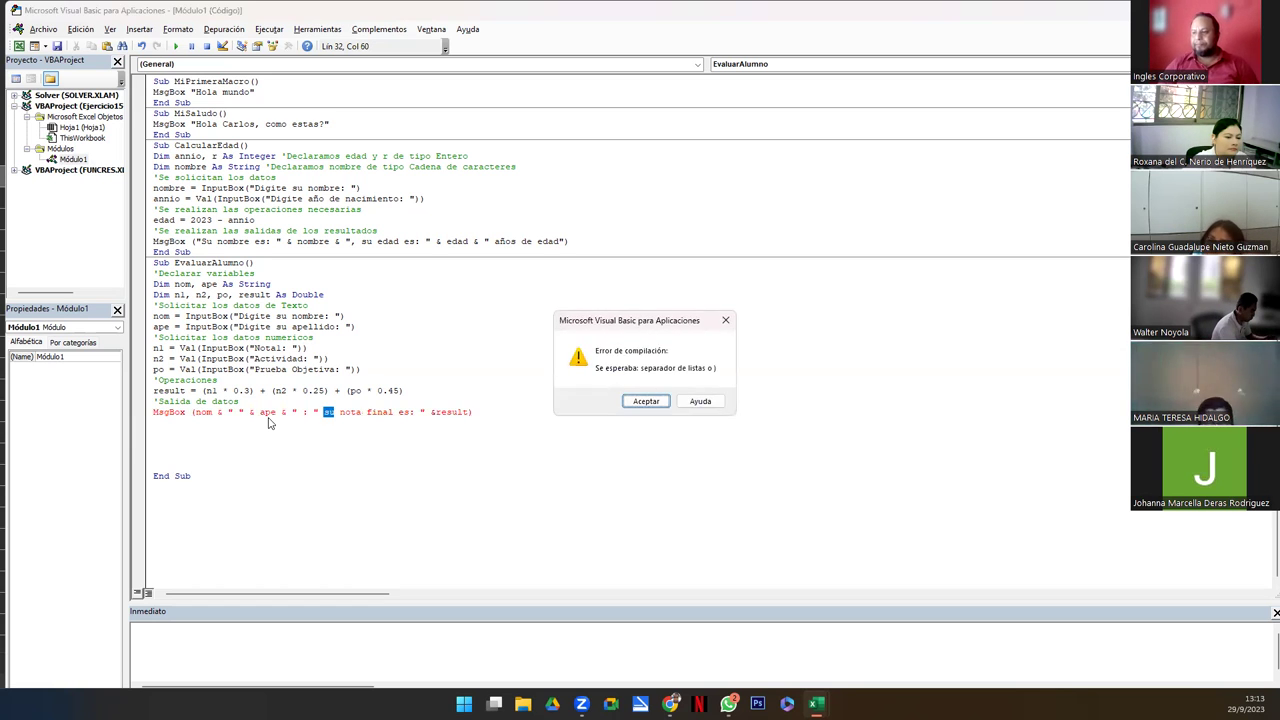
key("Return")
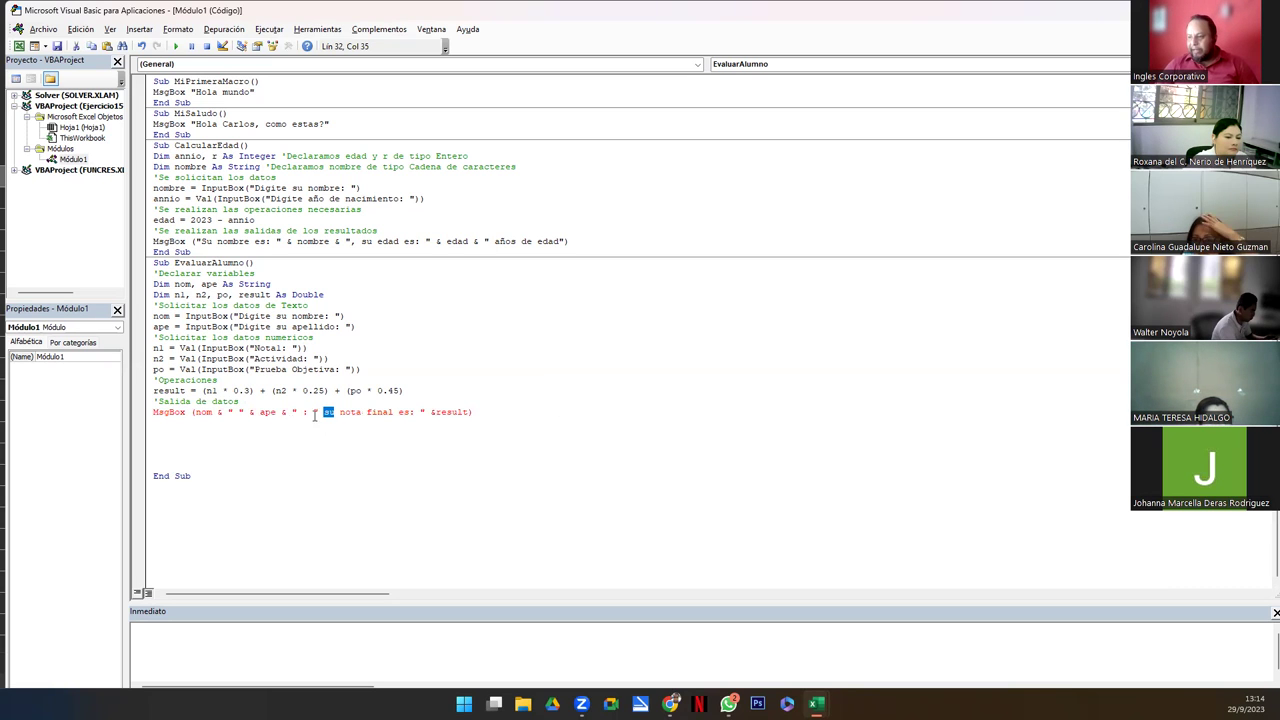
left_click(322, 411)
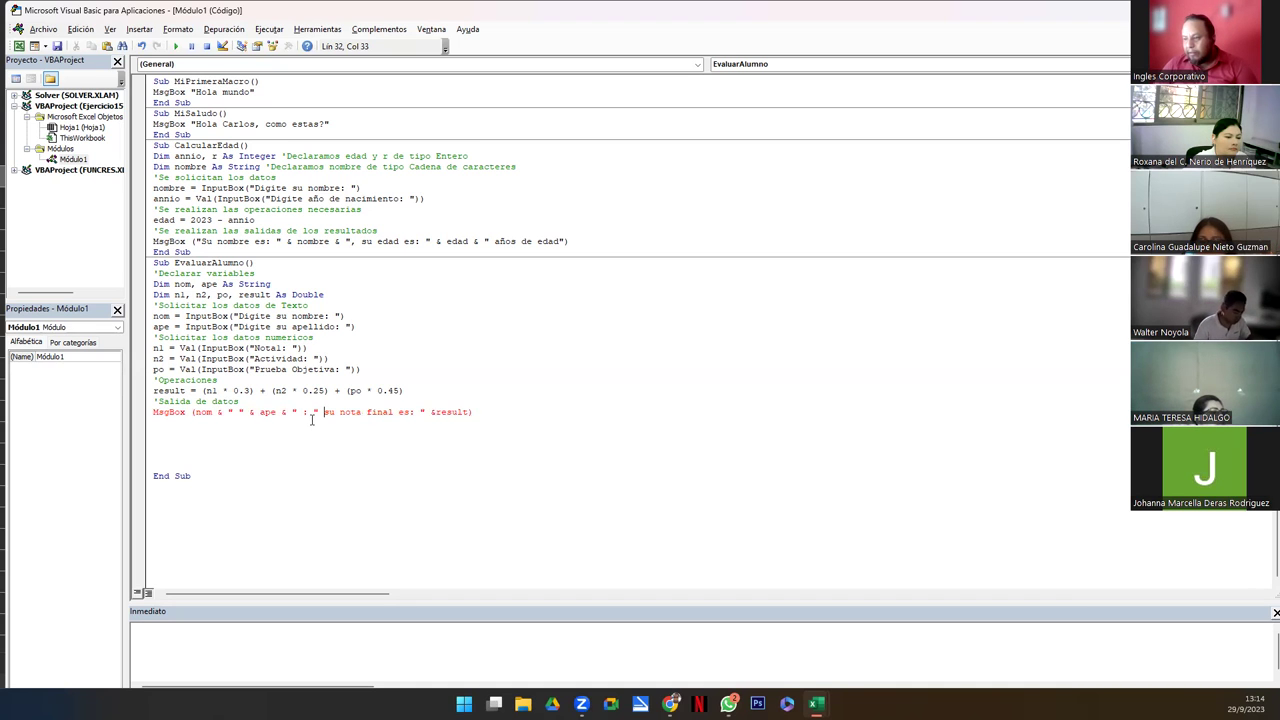
key("shift+Left")
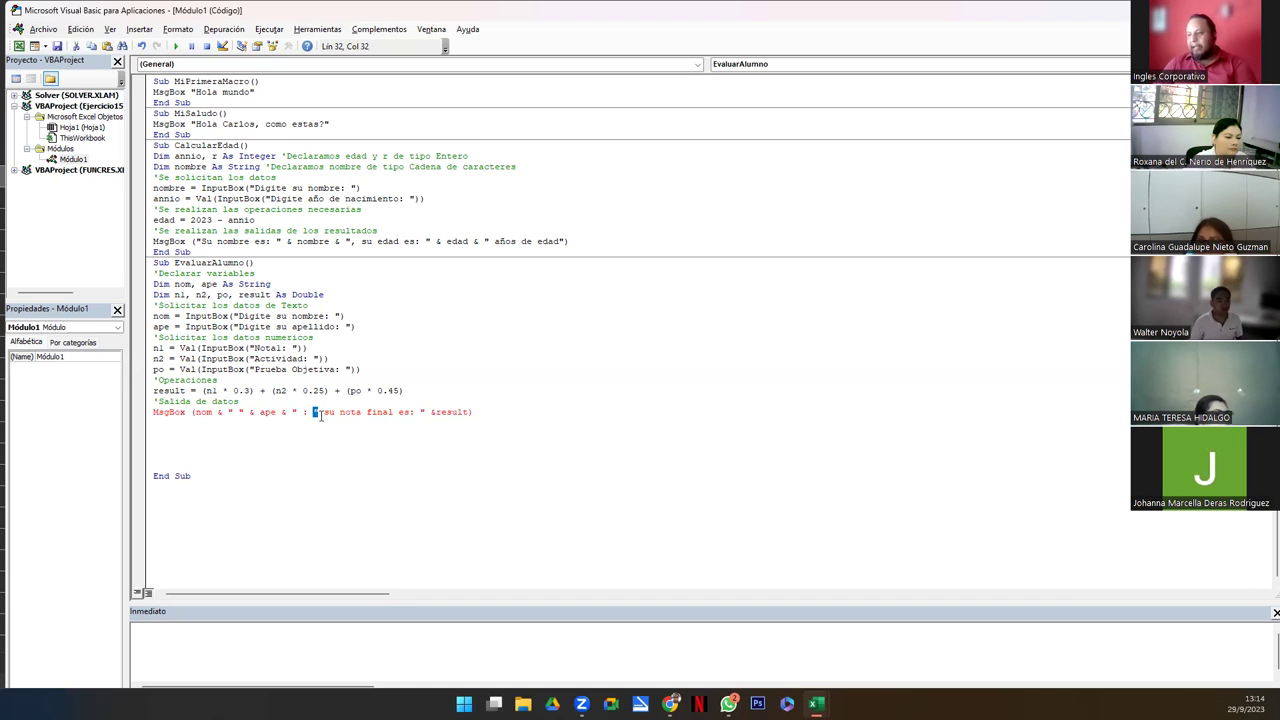
key("Delete")
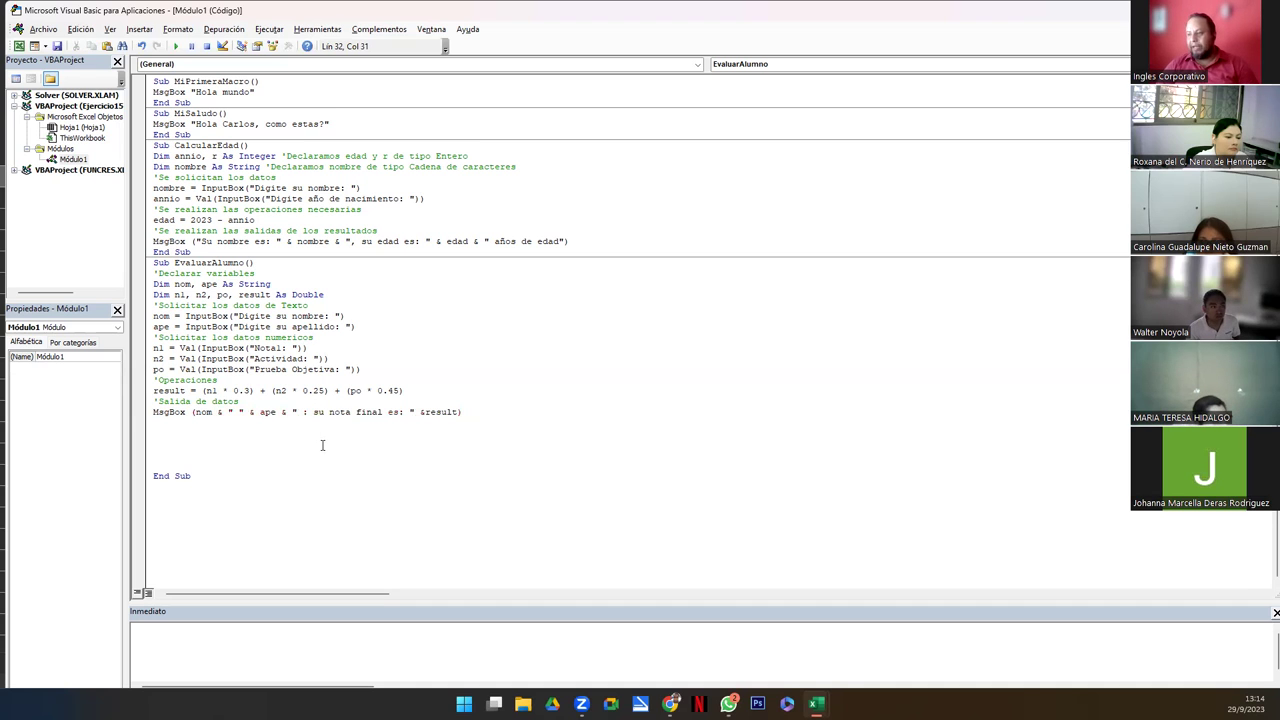
Step: Remove the blank lines so End Sub sits directly below the MsgBox
key("Down")
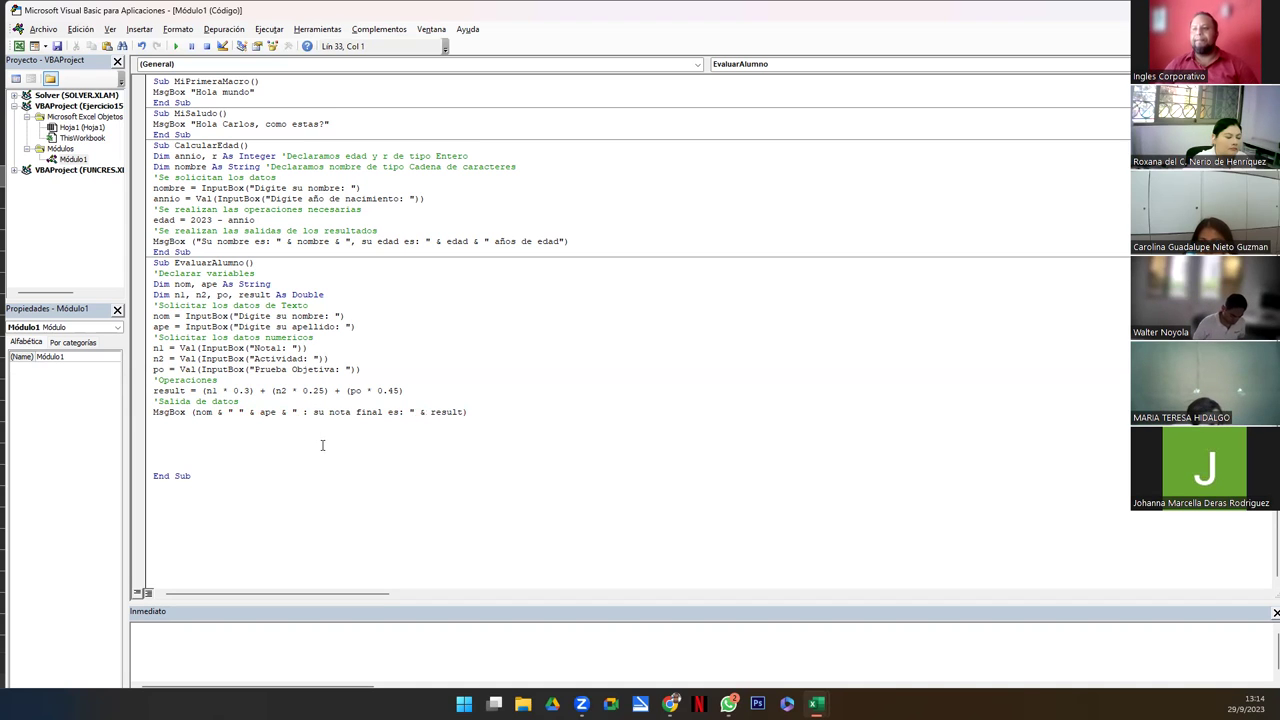
key("Delete")
key("Delete")
key("Delete")
key("Delete")
key("BackSpace")
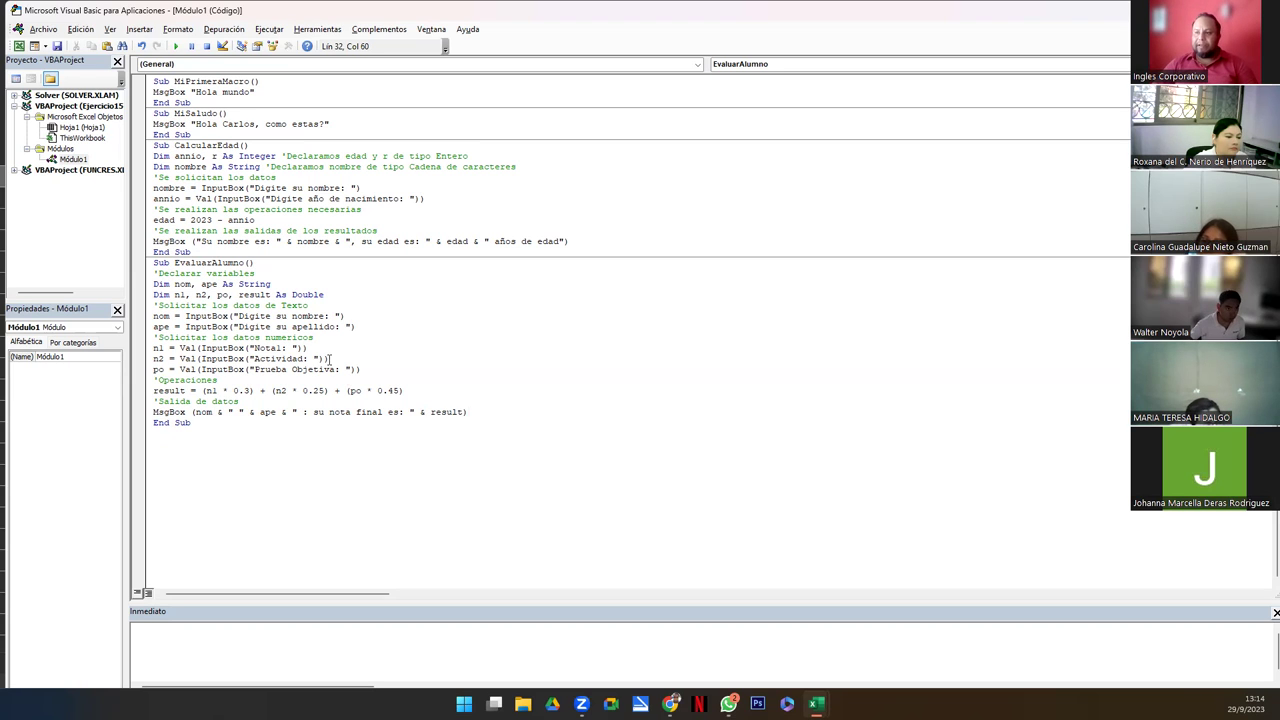
left_click_drag(174, 262, 243, 262)
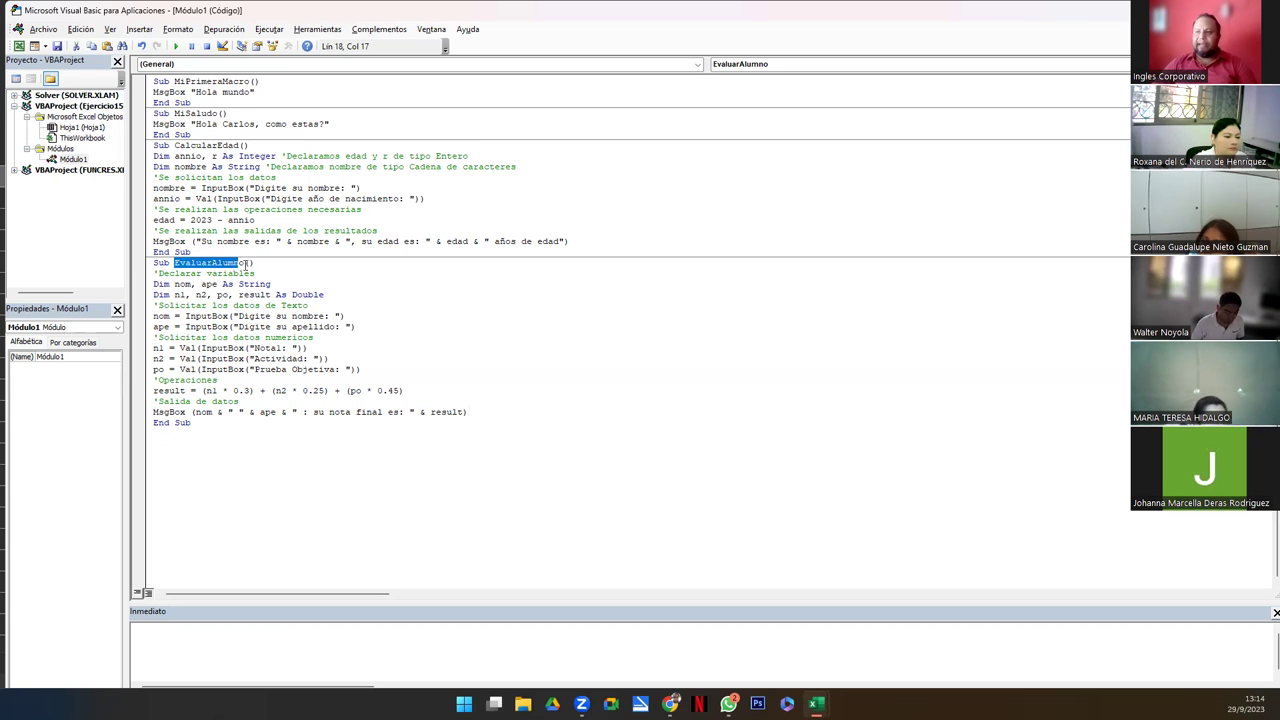
left_click(305, 358)
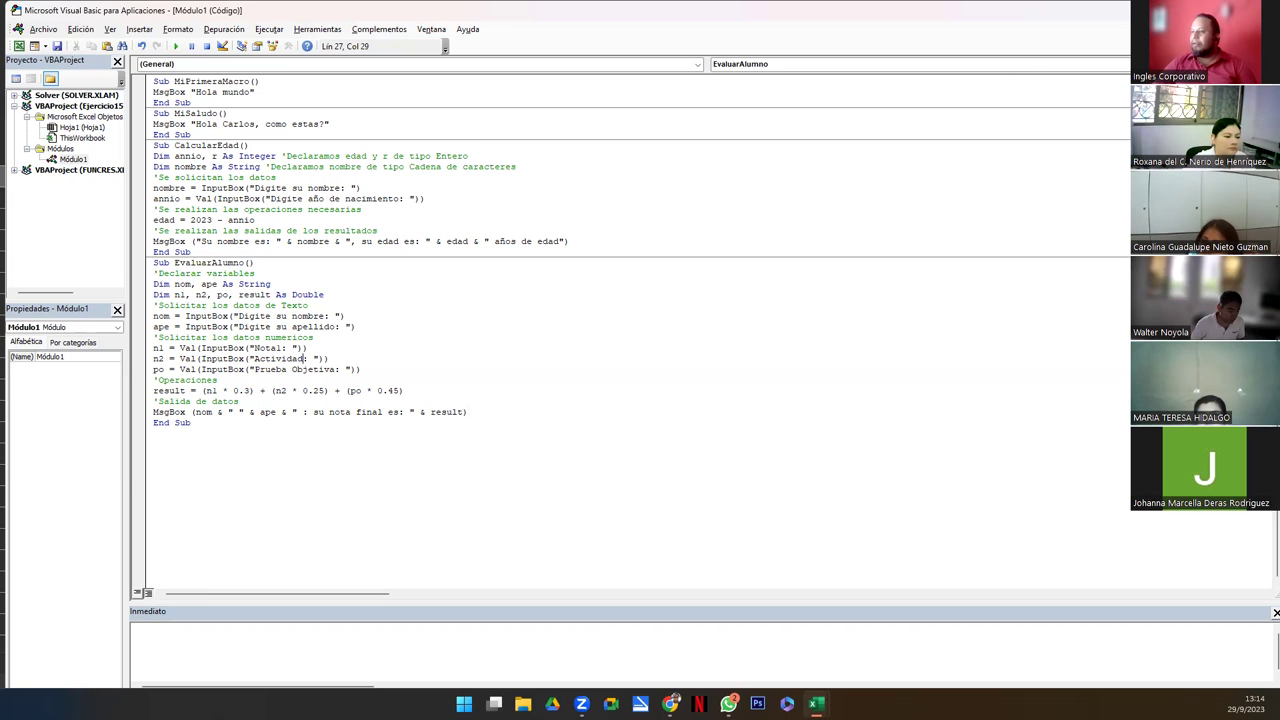
Step: Run the EvaluarAlumno macro from the Developer tab's Macros list in Excel
key("alt+F11")
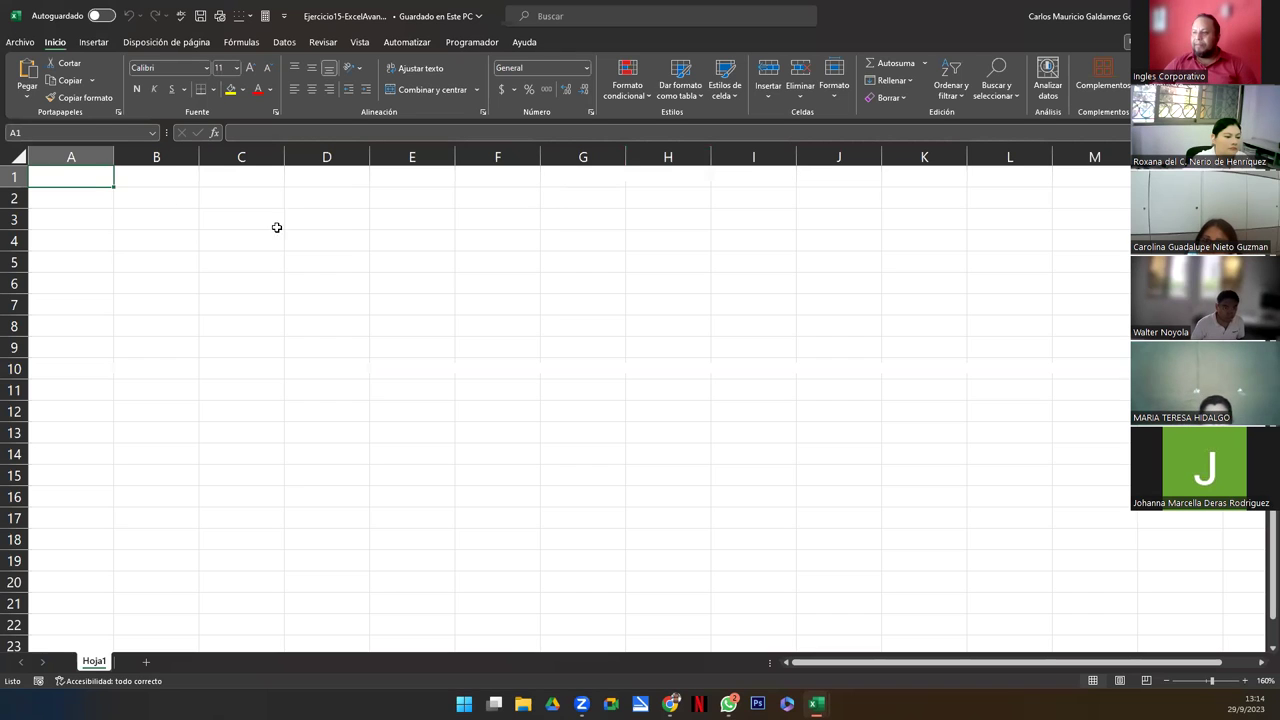
left_click(471, 42)
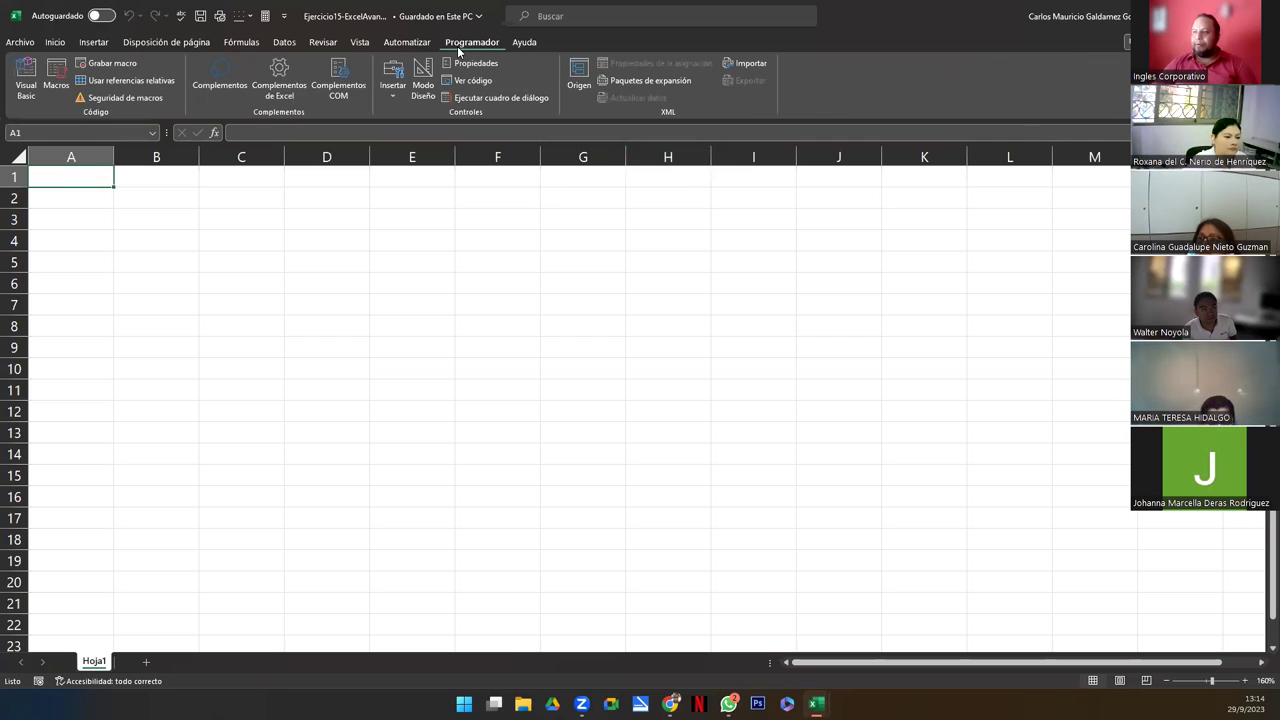
left_click(55, 80)
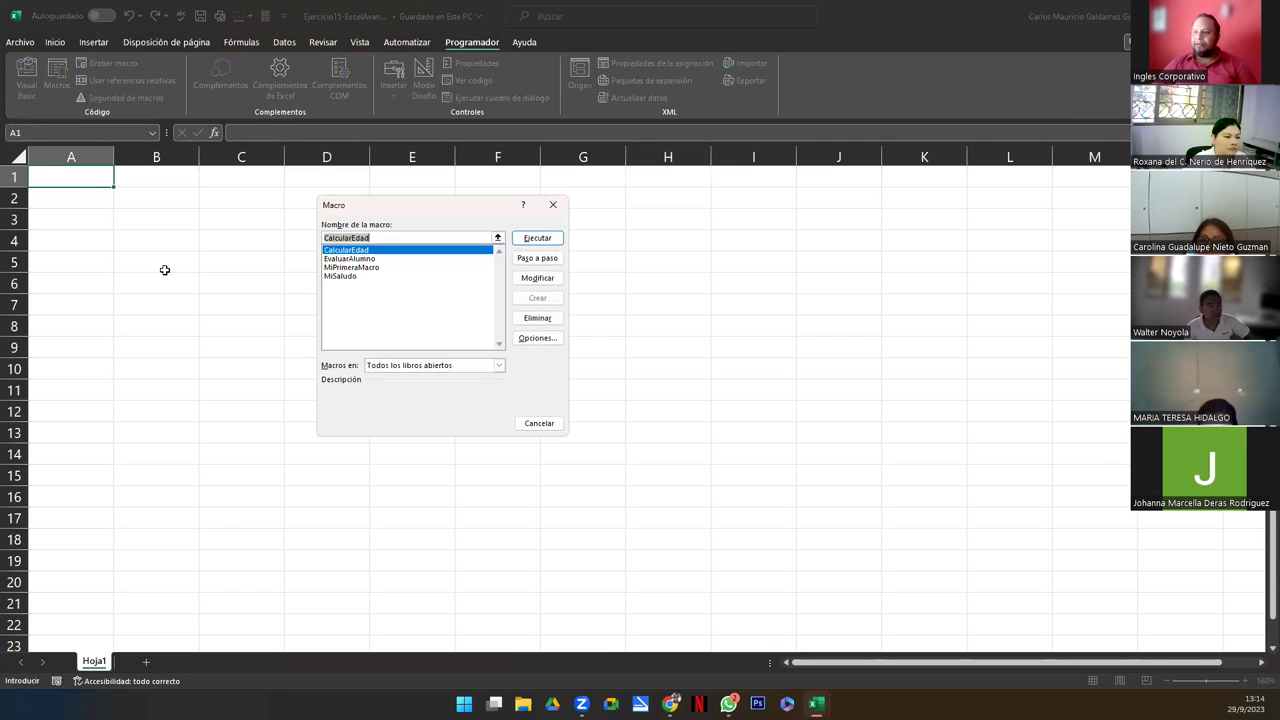
left_click(358, 259)
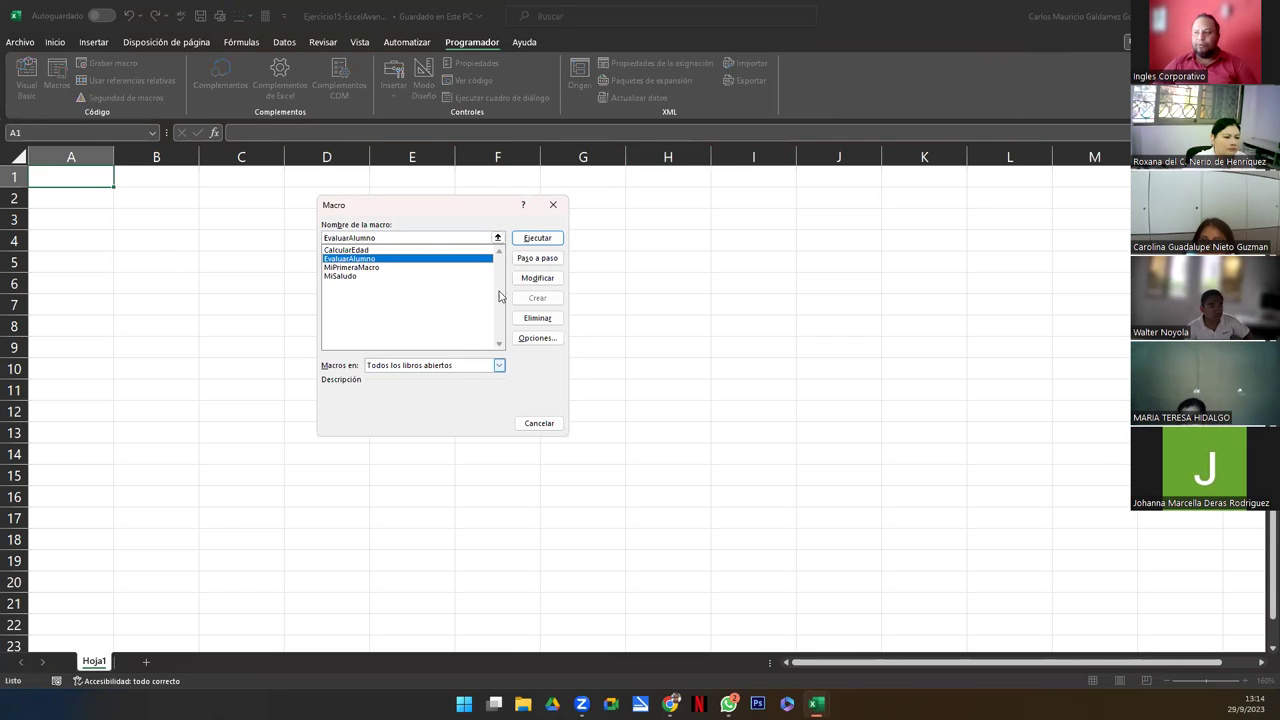
left_click(537, 241)
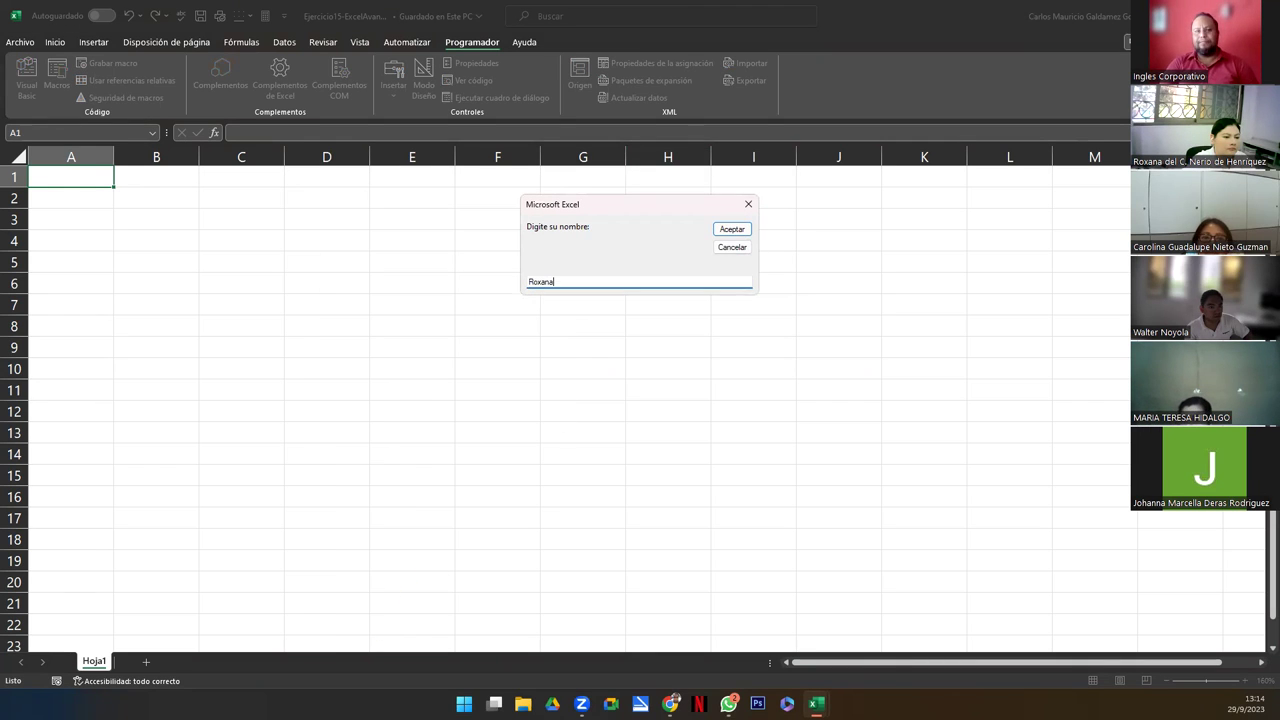
Step: Enter the student's name and surname, then grades 1, 9.50 and 9.85
key("Return")
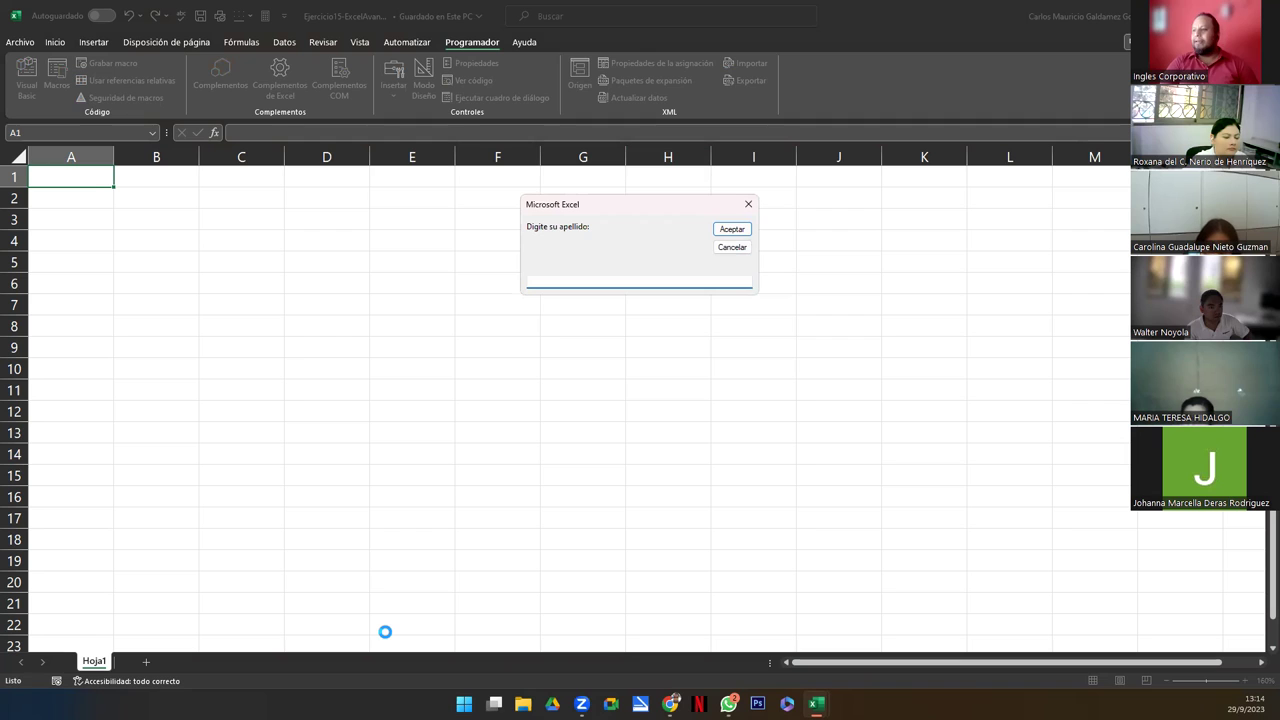
key("Return")
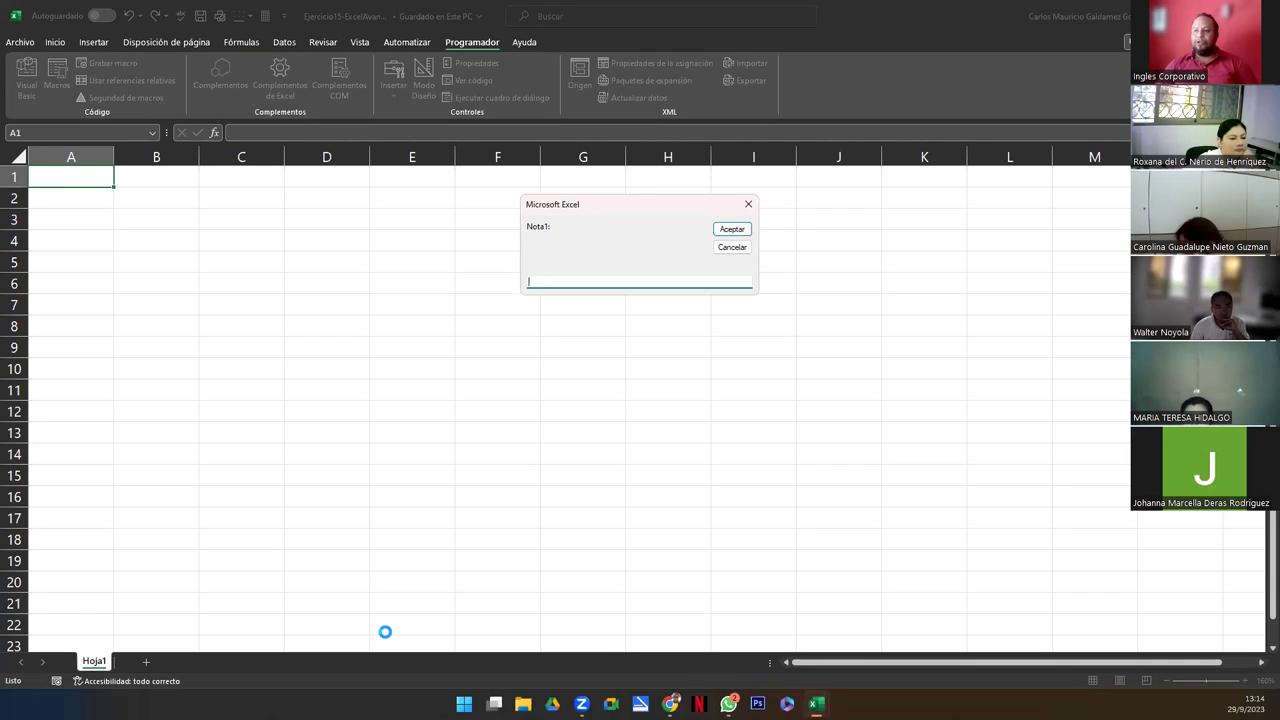
type("10.00")
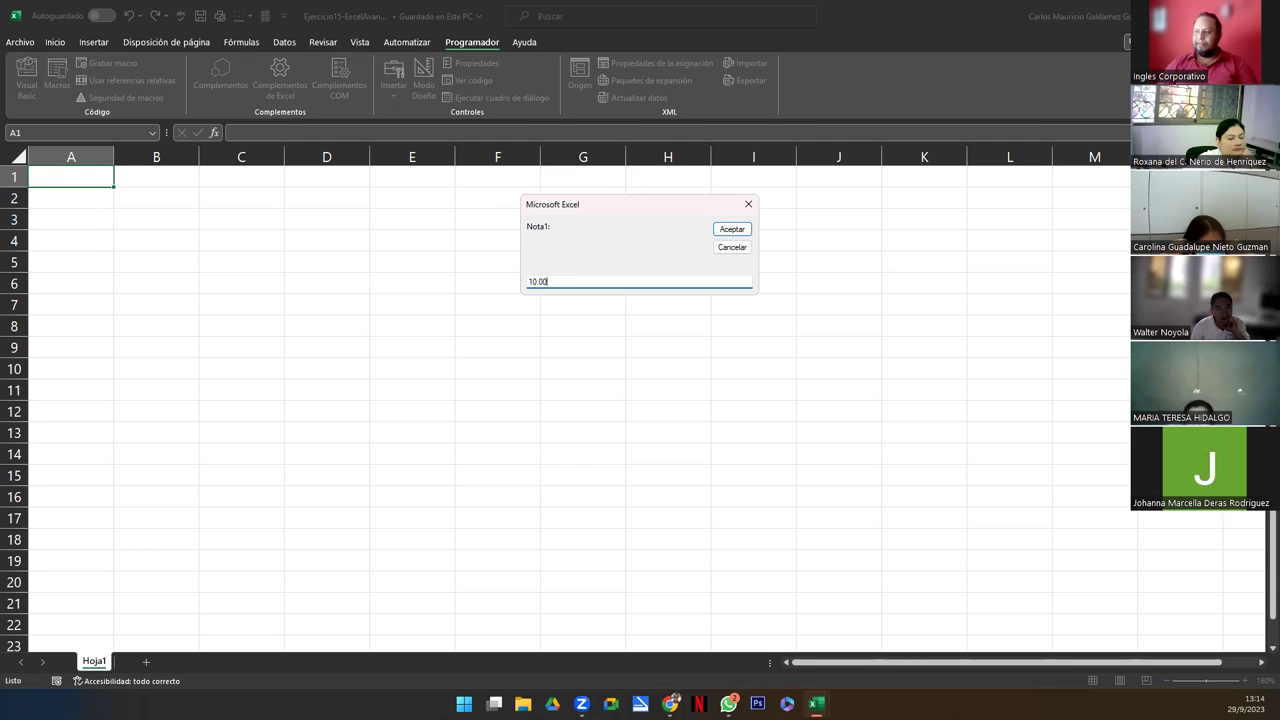
key("Return")
type("9.50")
key("Return")
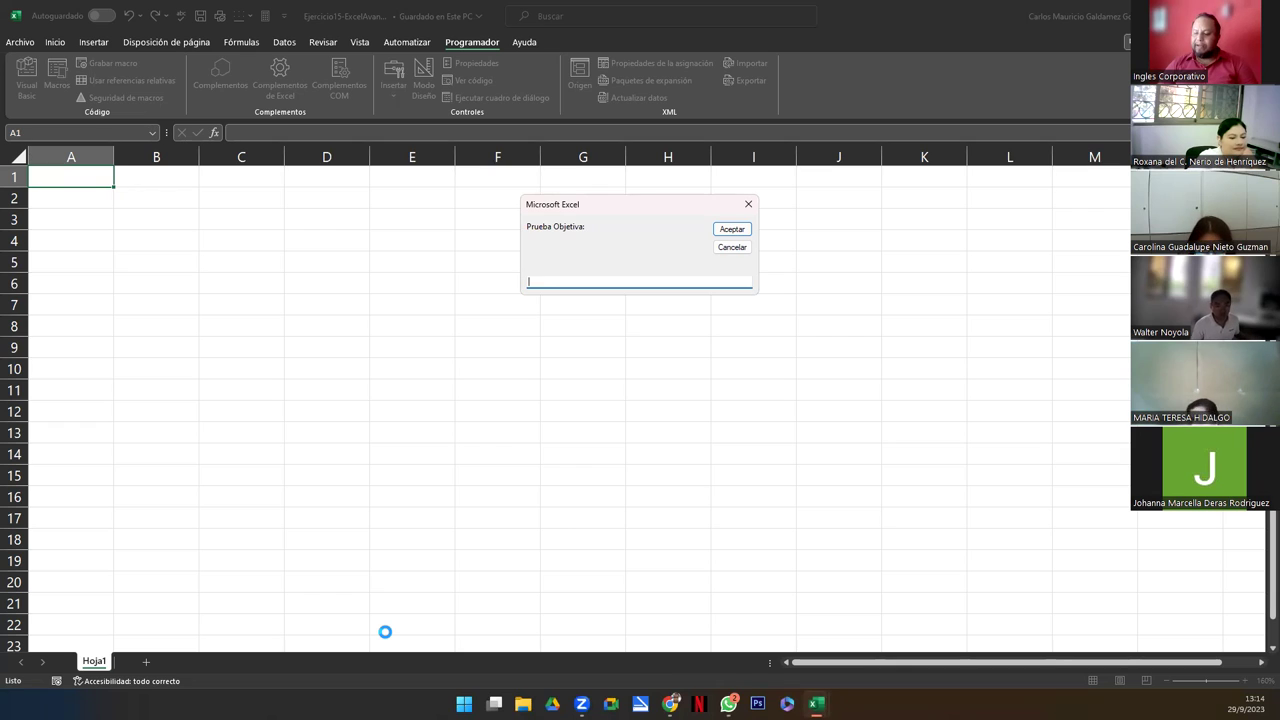
type("9.85")
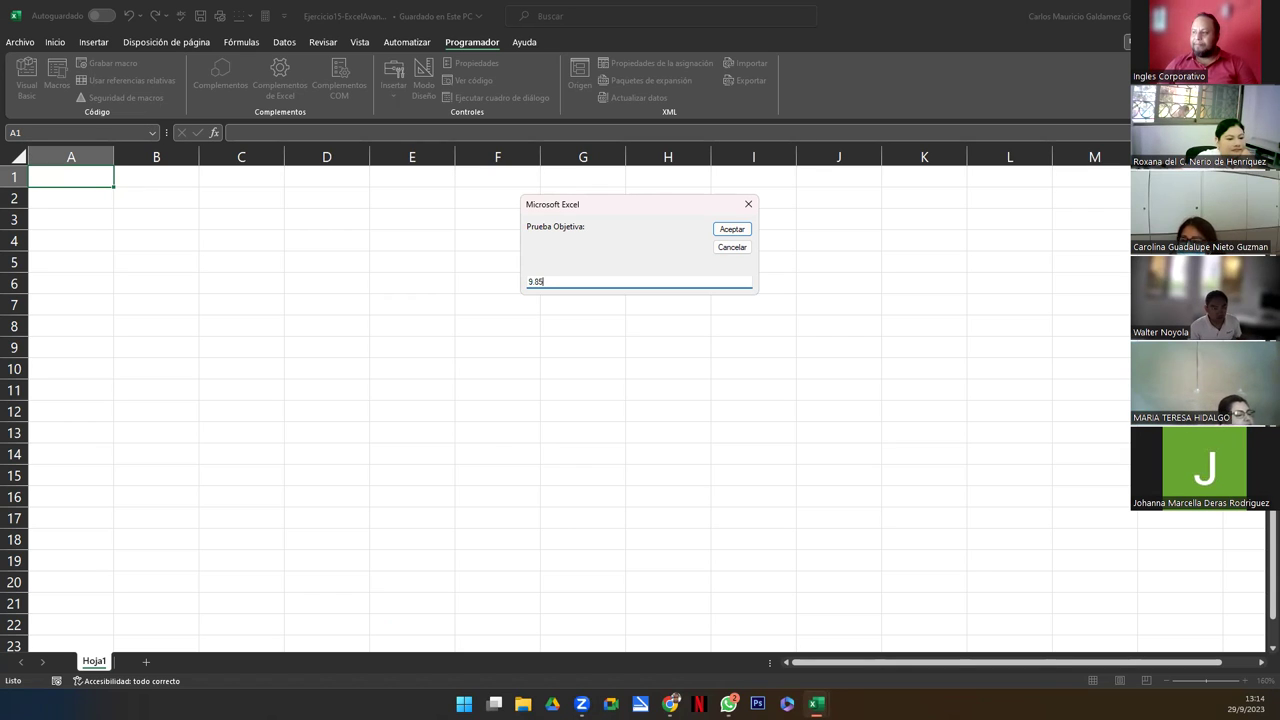
left_click(732, 229)
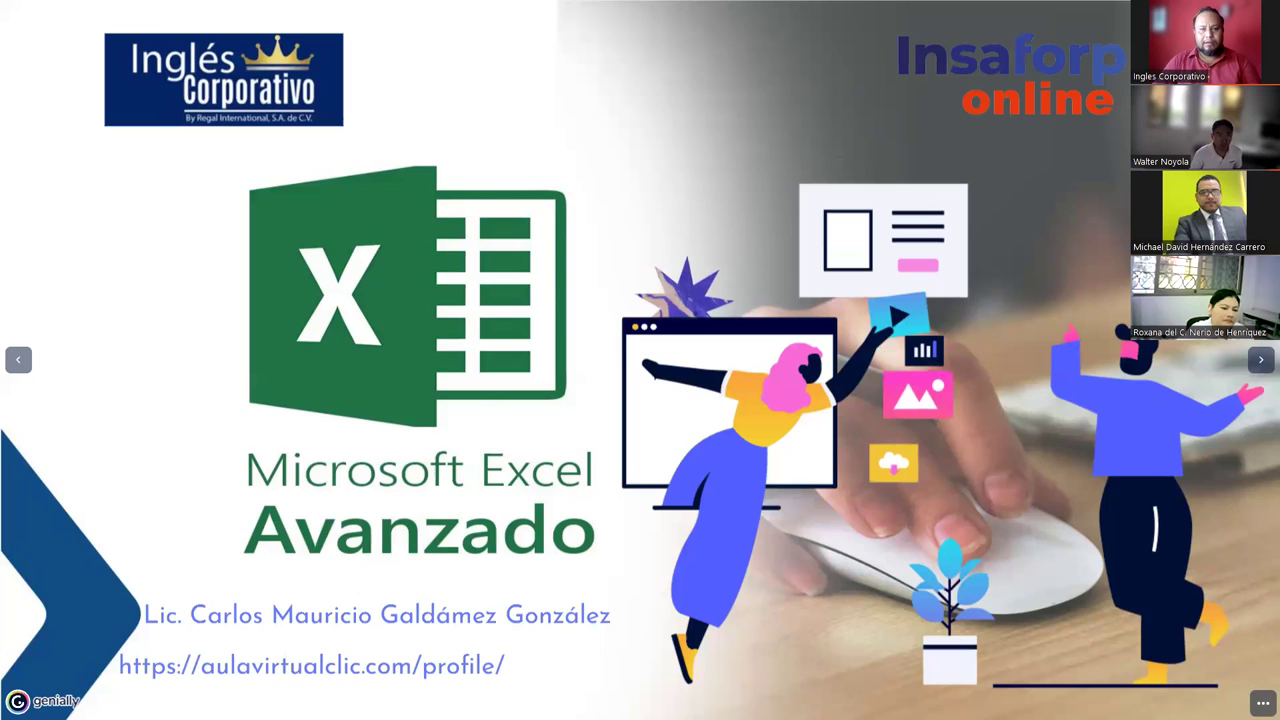
Step: Close the stray browser tab and switch from Genially to the VBA editor window
key("ctrl+n")
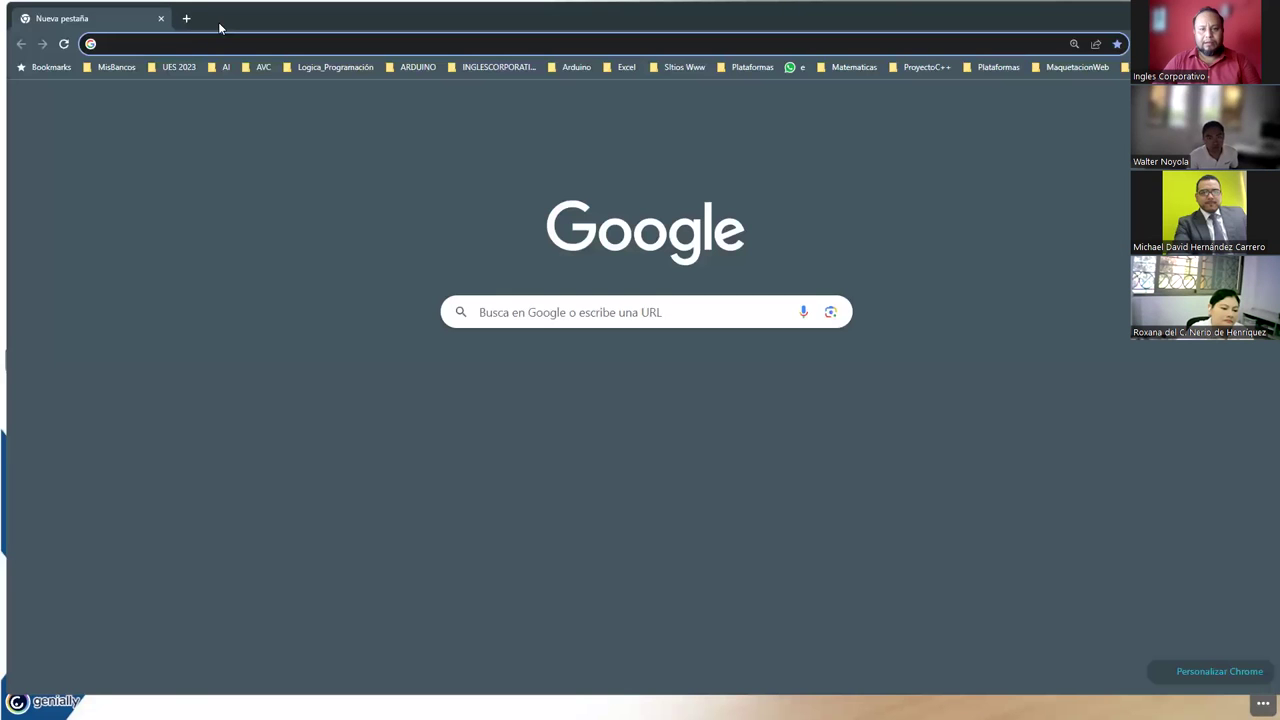
key("ctrl+w")
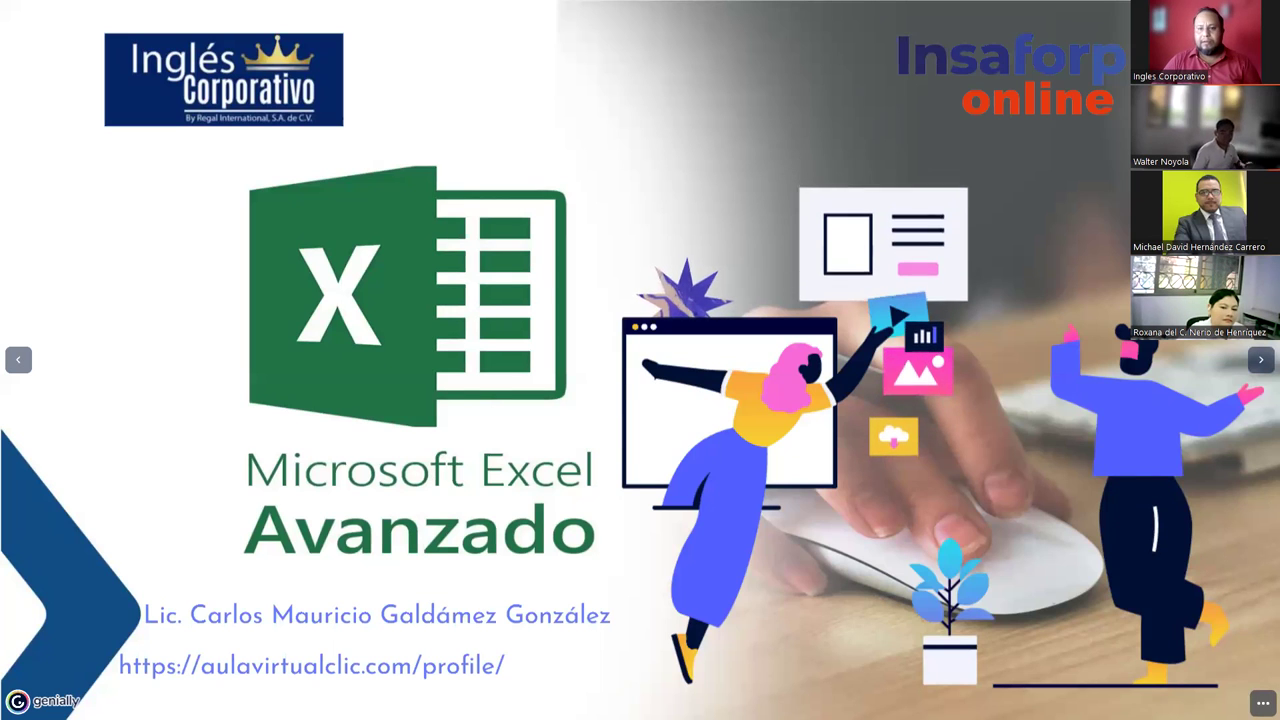
key("alt+Tab")
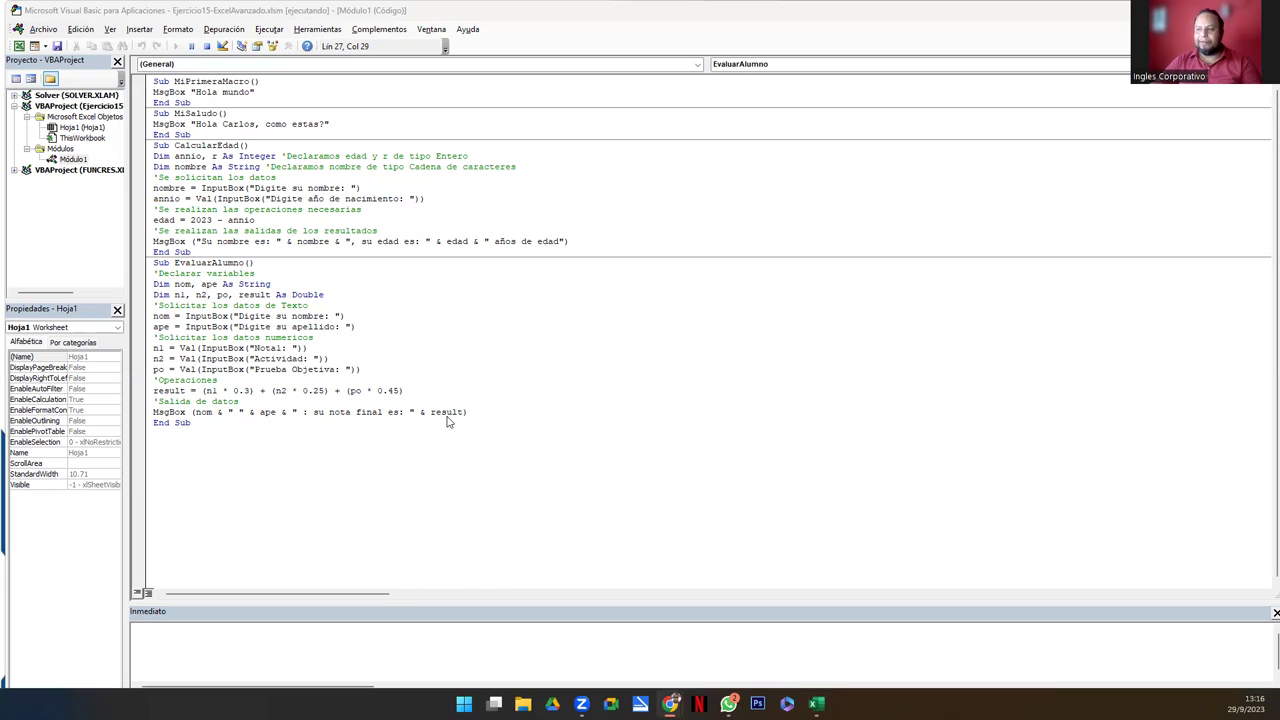
Step: Bring Excel forward, dismiss the final-grade message, and return to the VBA editor
mouse_move(816, 704)
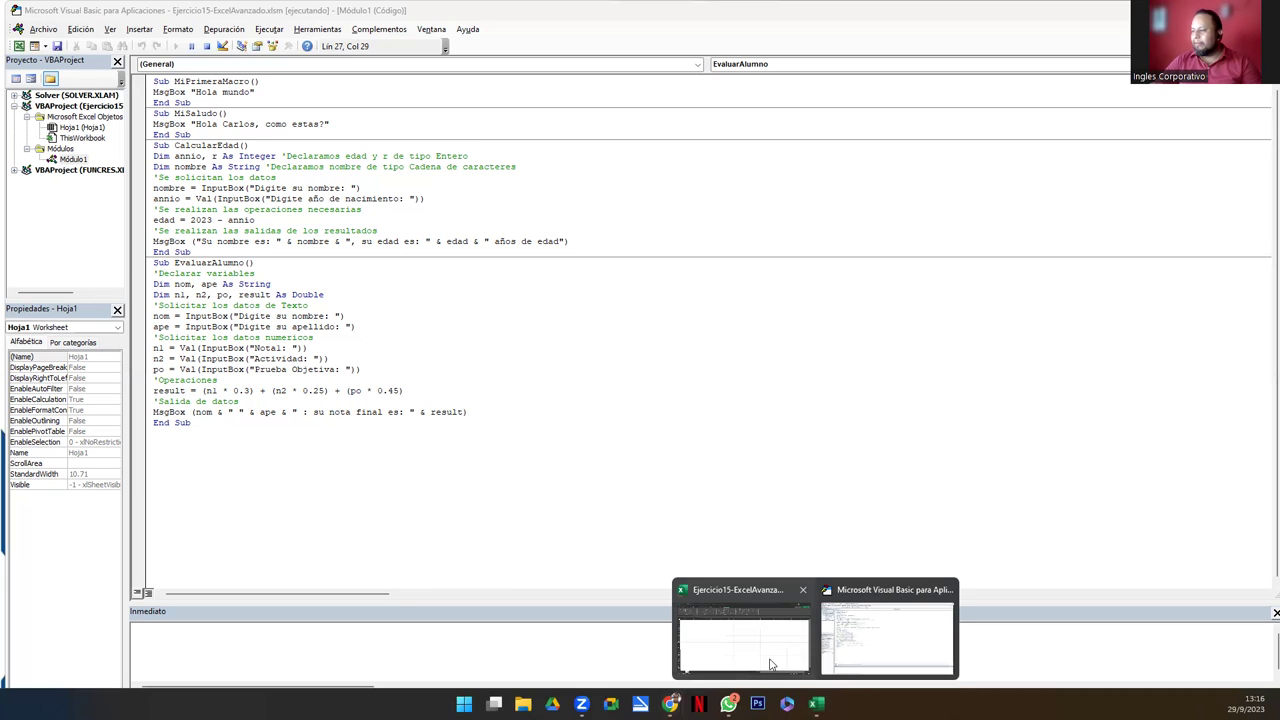
left_click(760, 640)
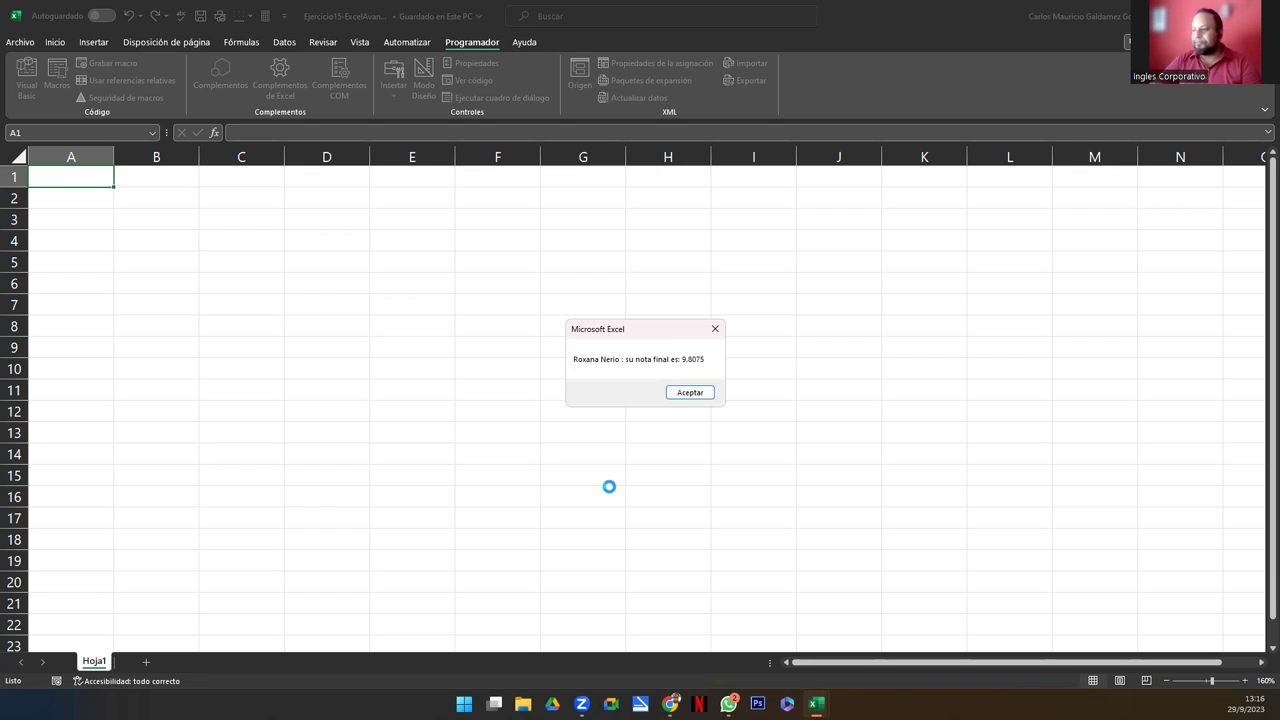
left_click(692, 393)
mouse_move(816, 703)
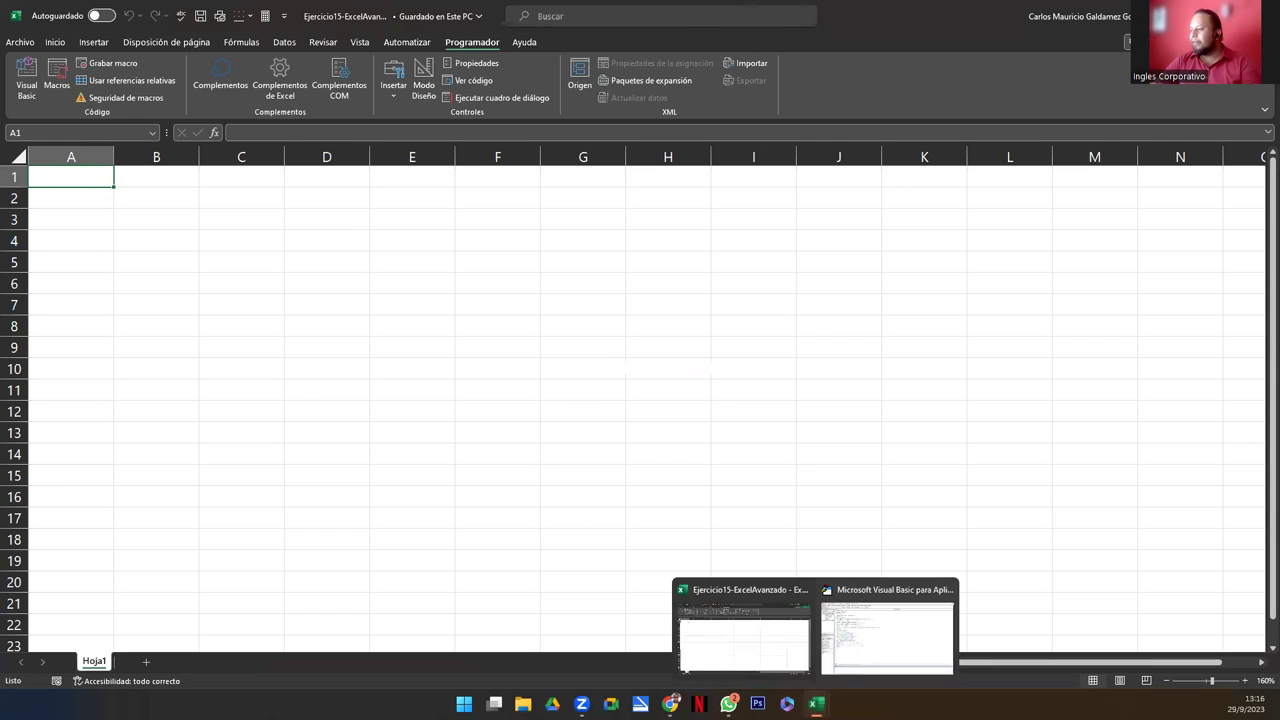
left_click(850, 660)
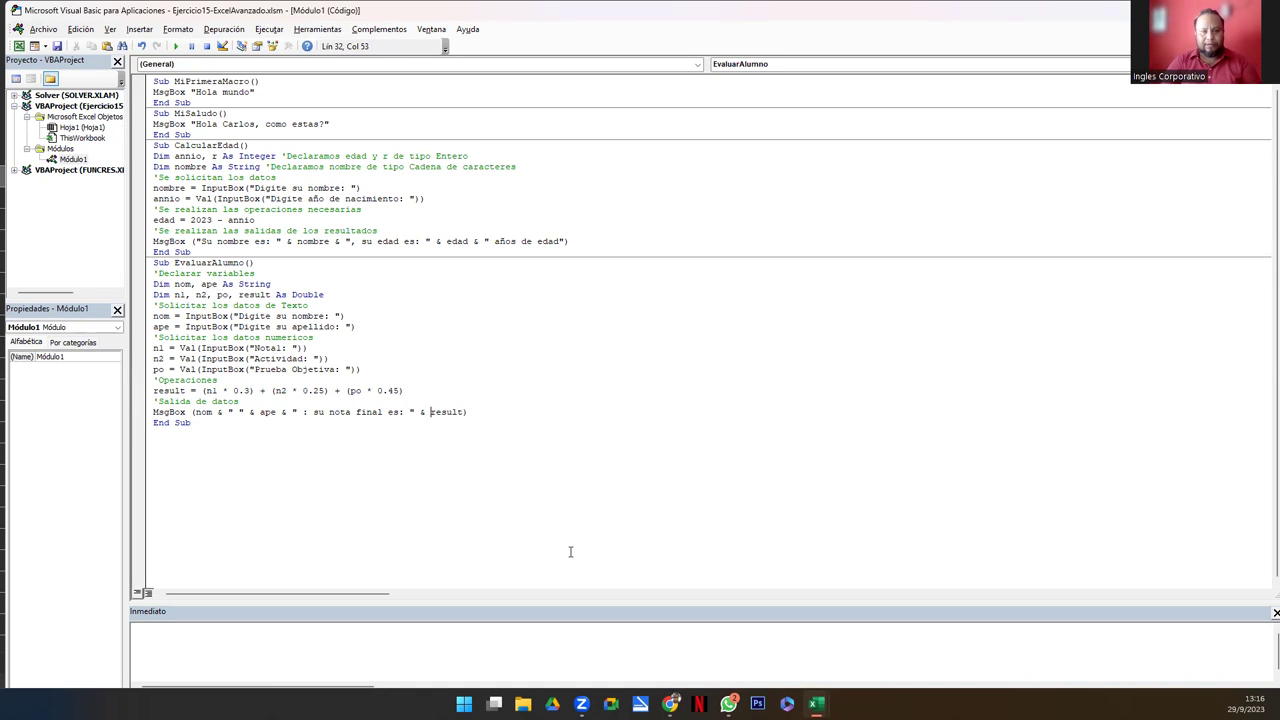
Step: Wrap result in the MsgBox as Round(result, 2), adding the missing closing parenthesis
type("round.r")
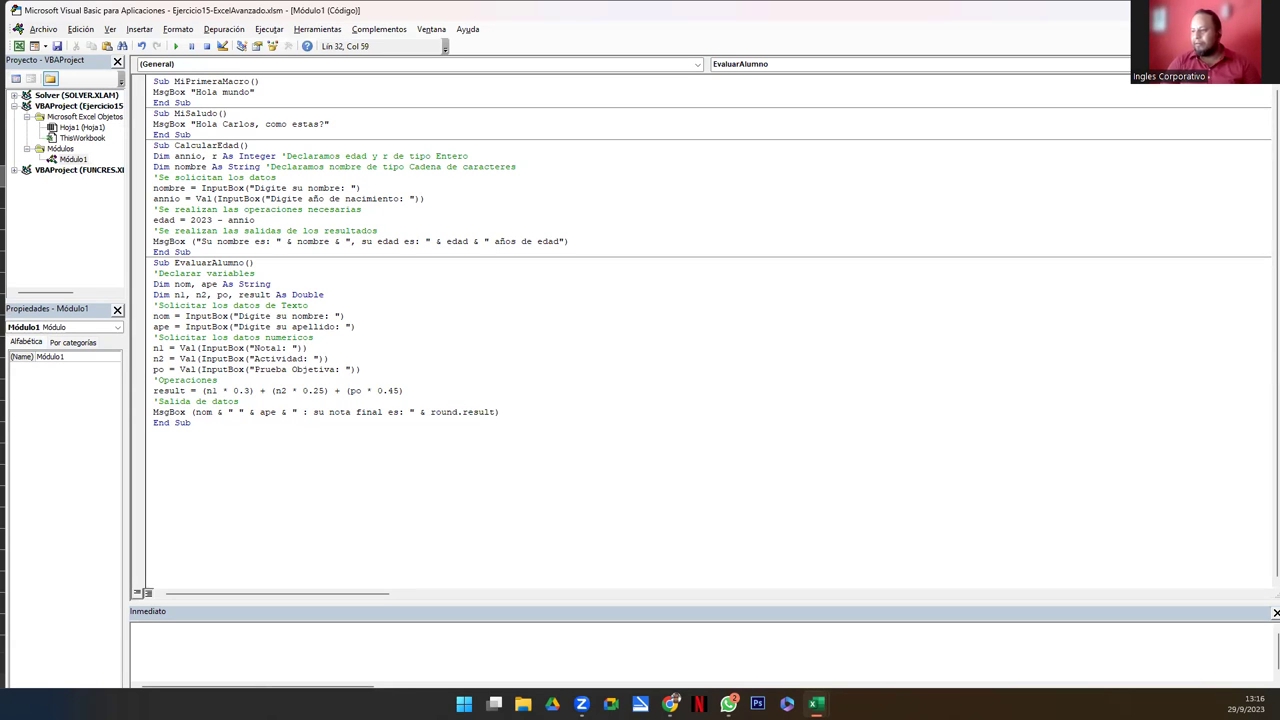
key("BackSpace")
key("BackSpace")
key("BackSpace")
key("BackSpace")
key("BackSpace")
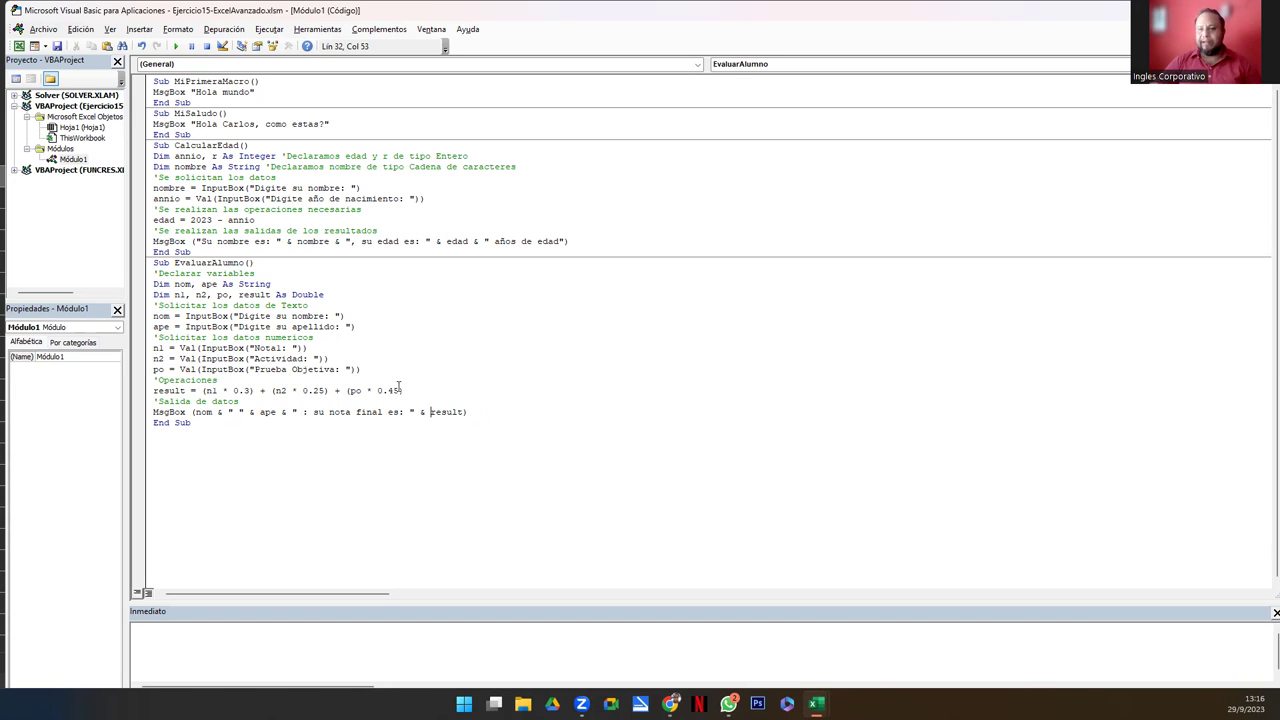
type("rou")
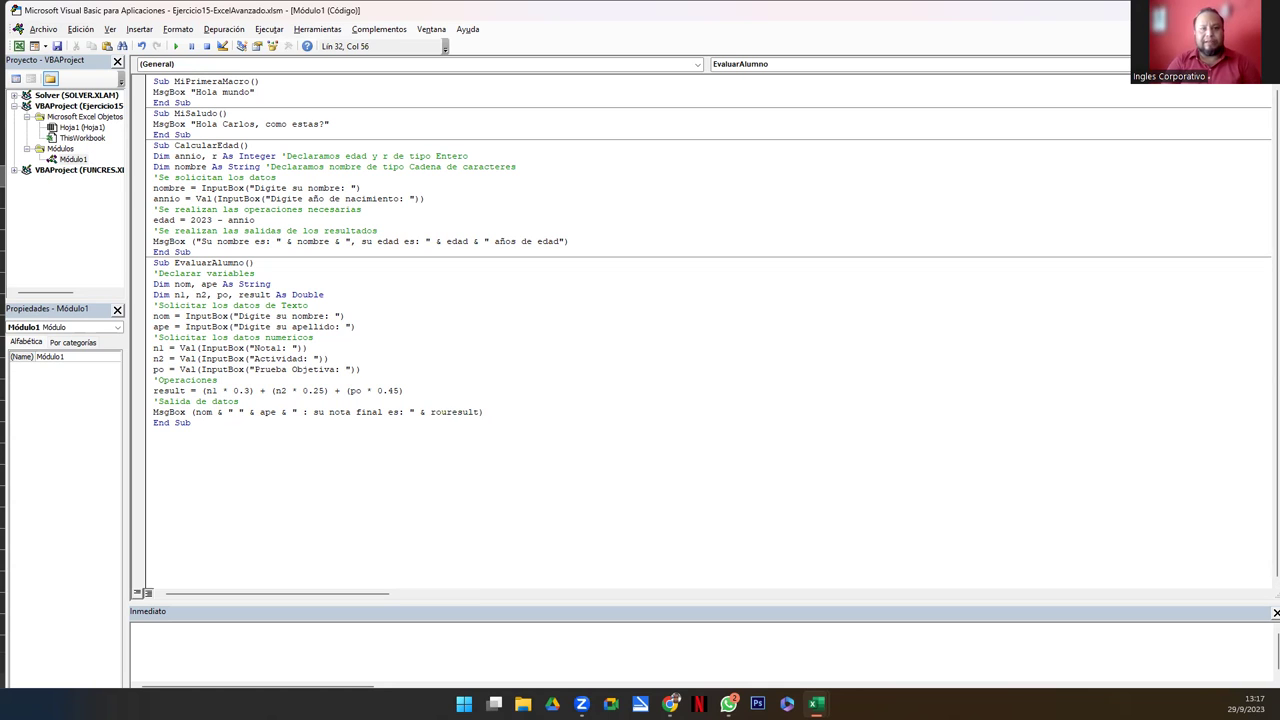
type("d(")
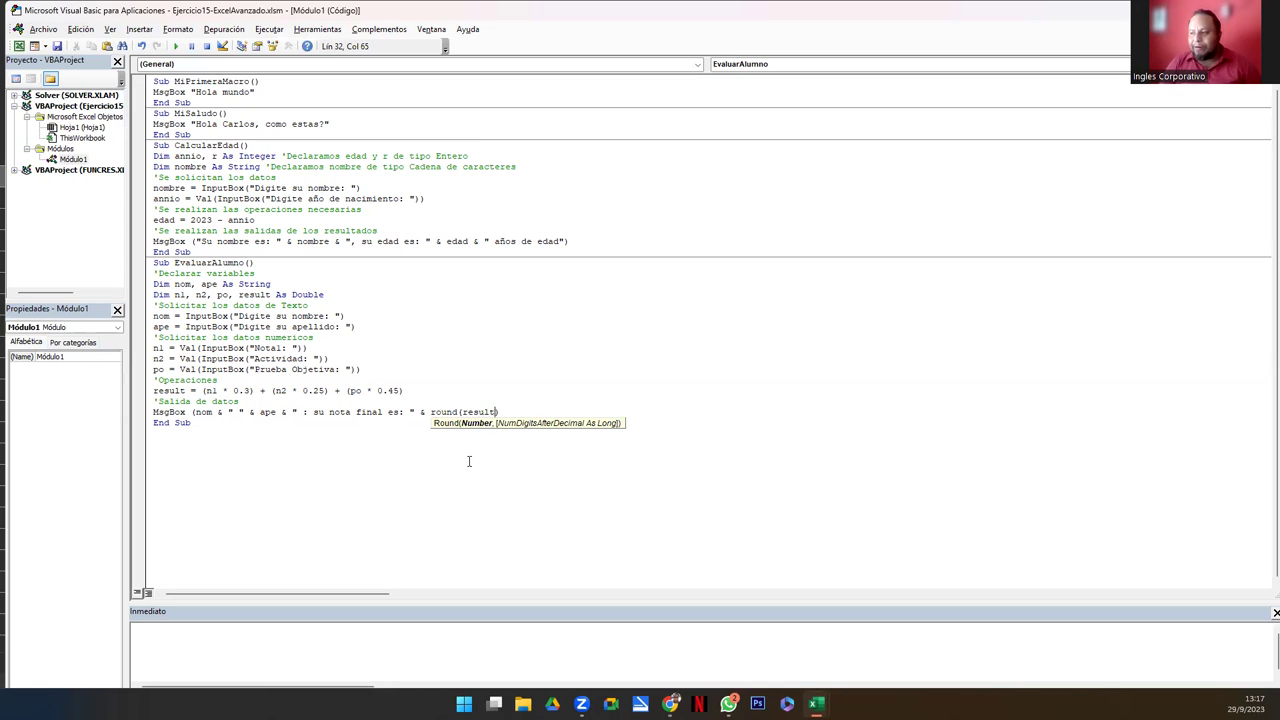
type(",")
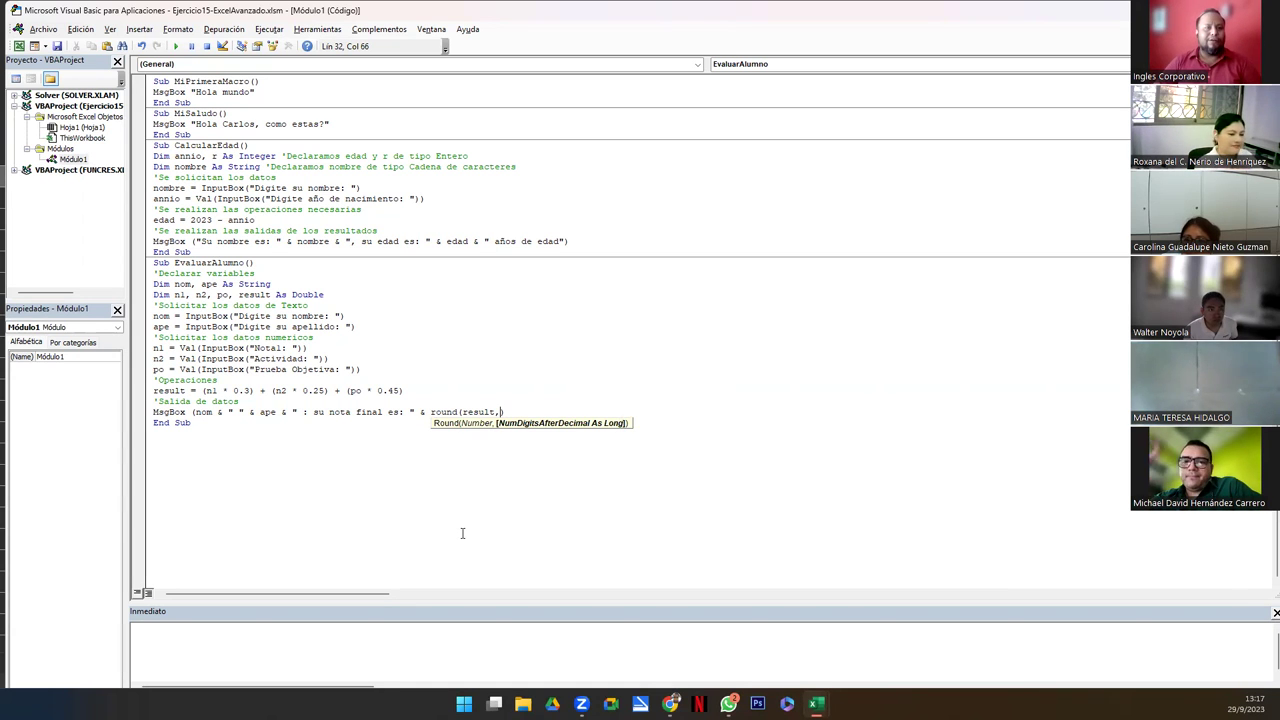
type("2")
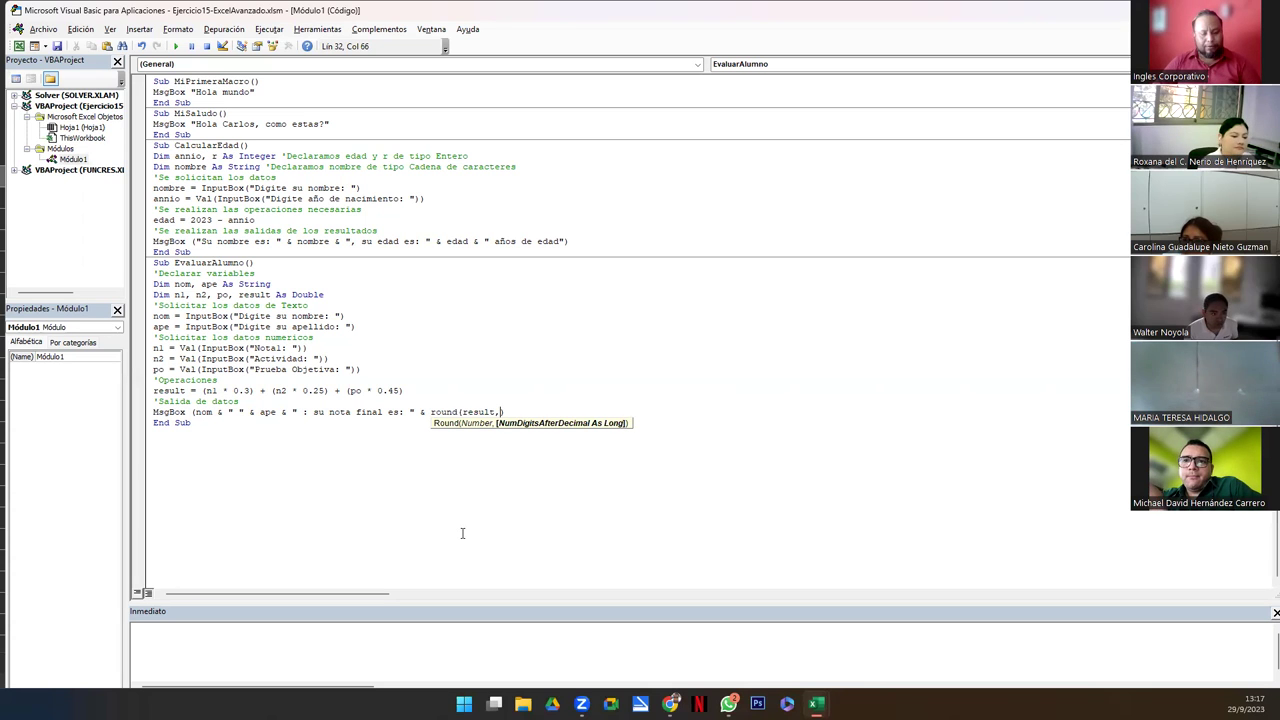
key("Down")
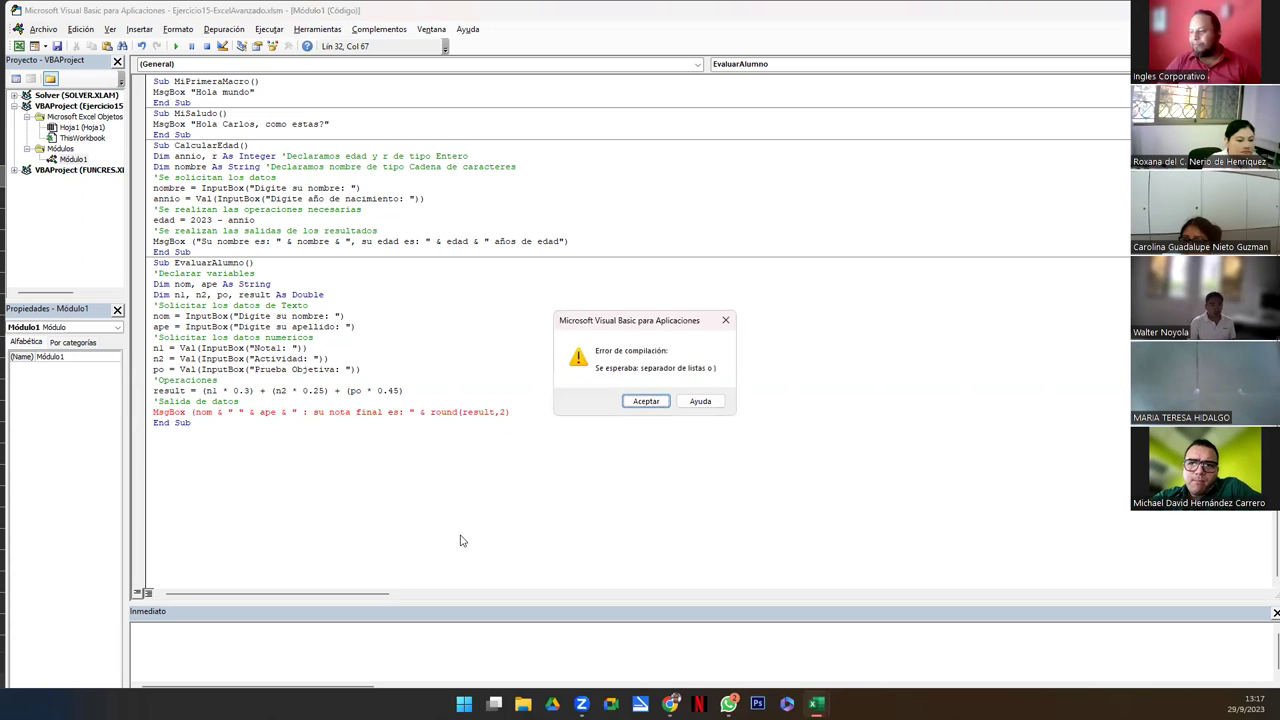
key("Return")
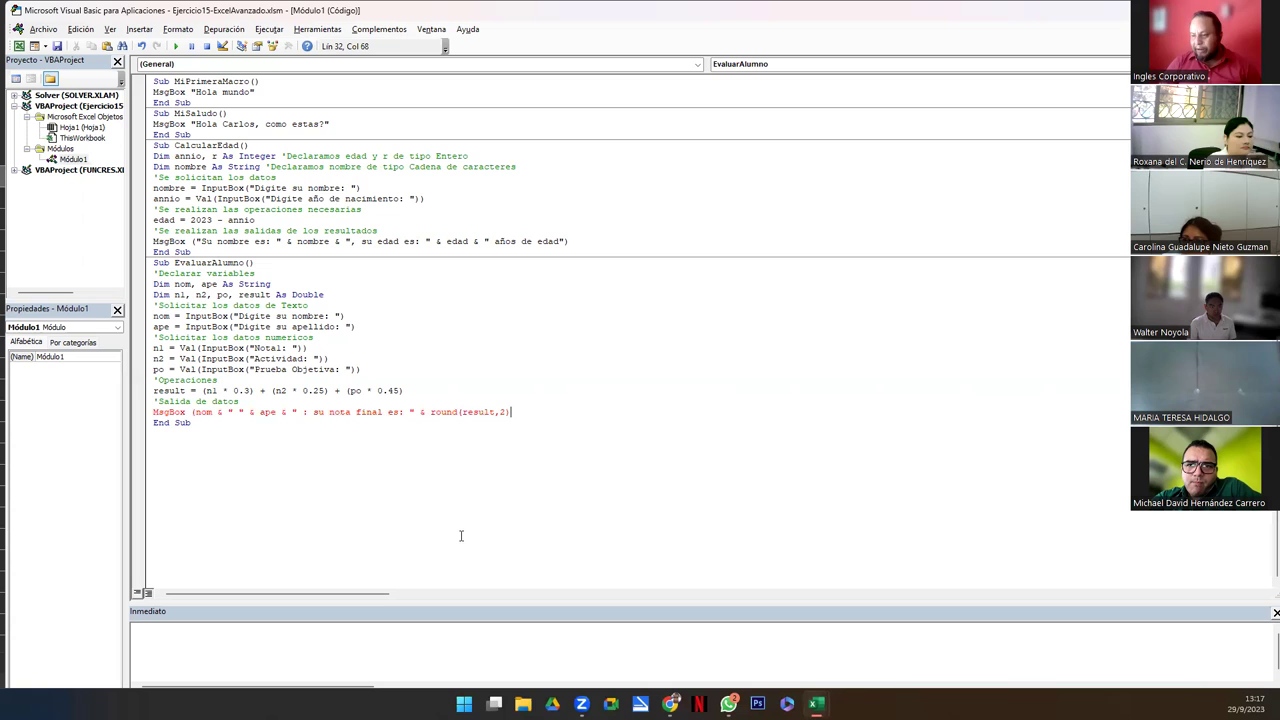
type(")")
key("Down")
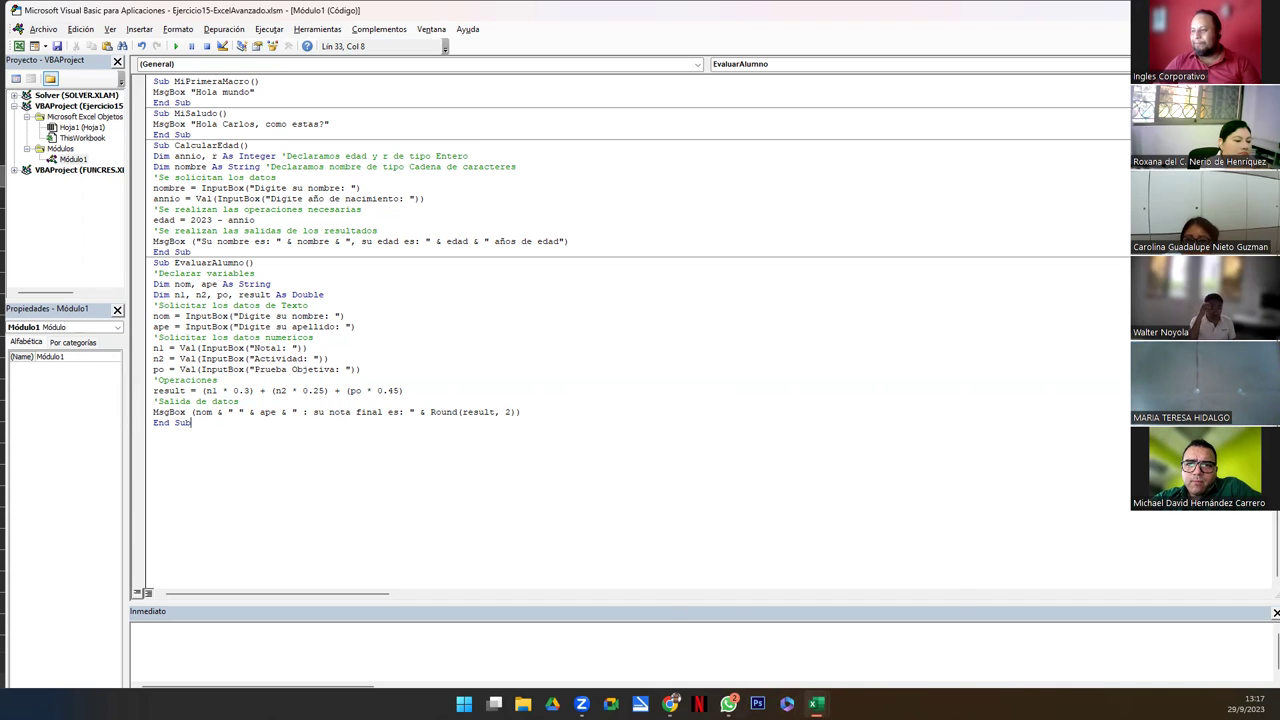
Step: Switch to Excel and run EvaluarAlumno from the Alt+F8 macro list
mouse_move(817, 704)
left_click(770, 653)
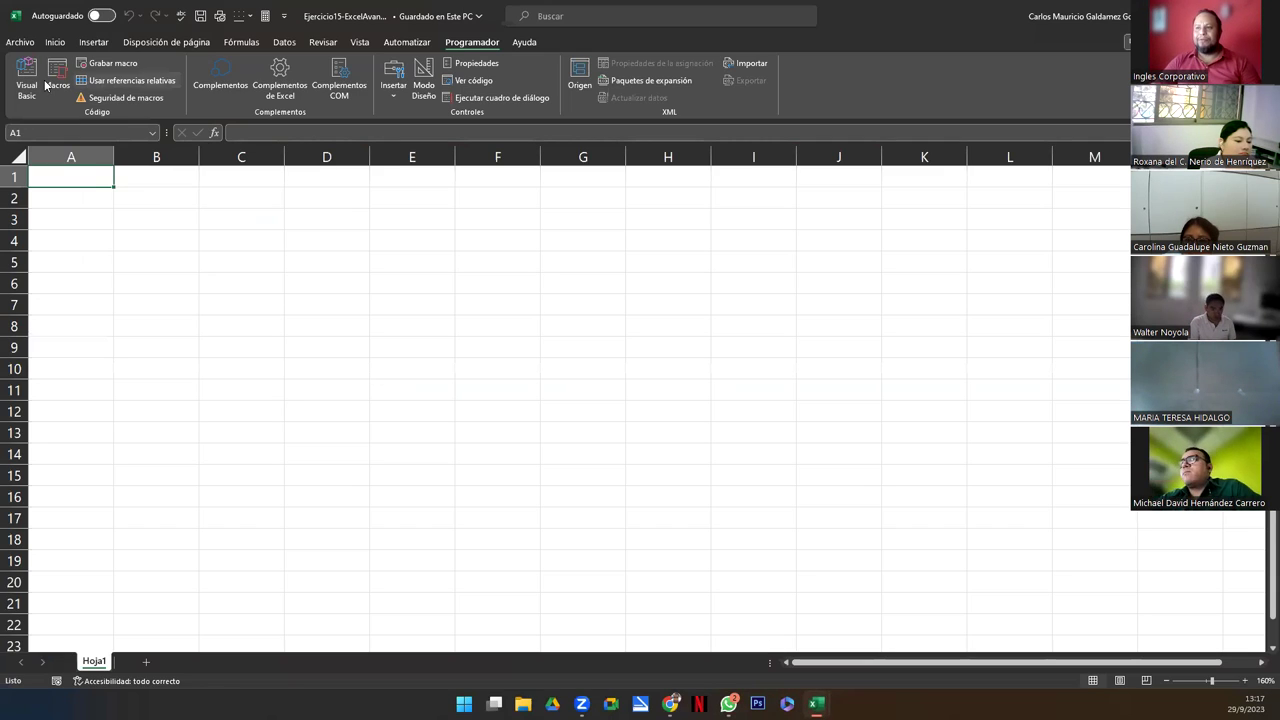
left_click(50, 80)
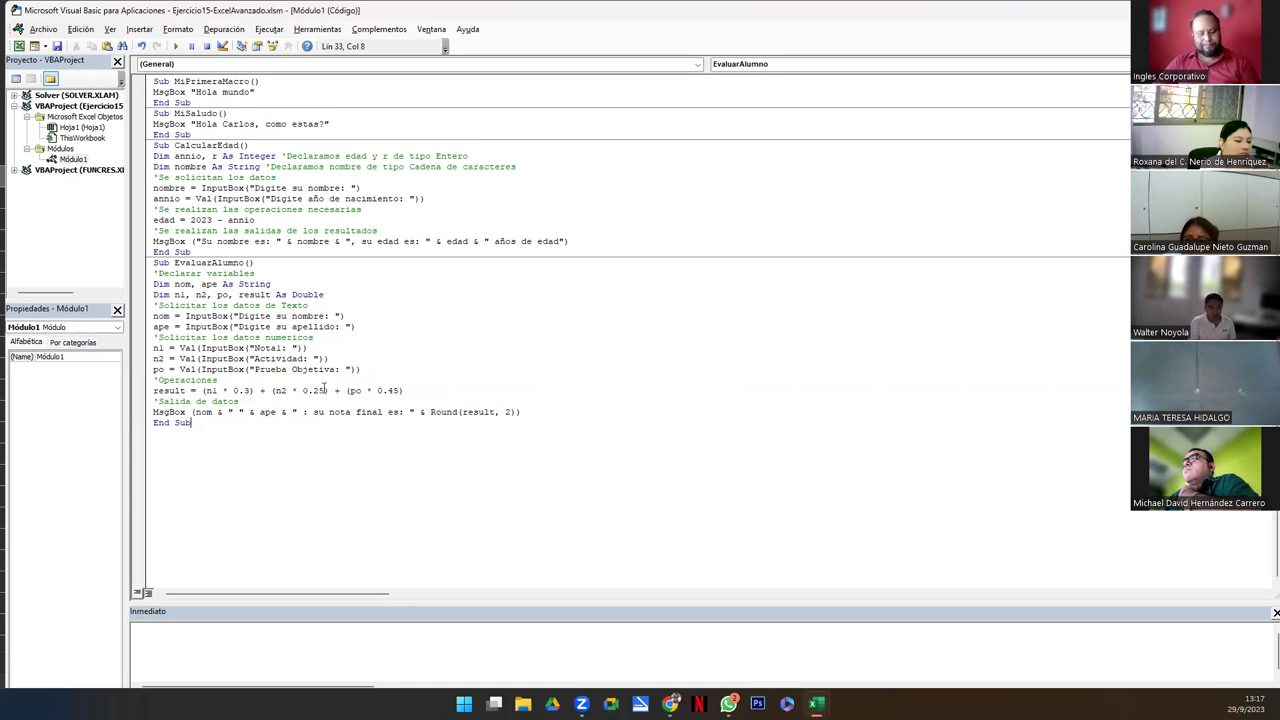
key("alt+F11")
key("alt+F8")
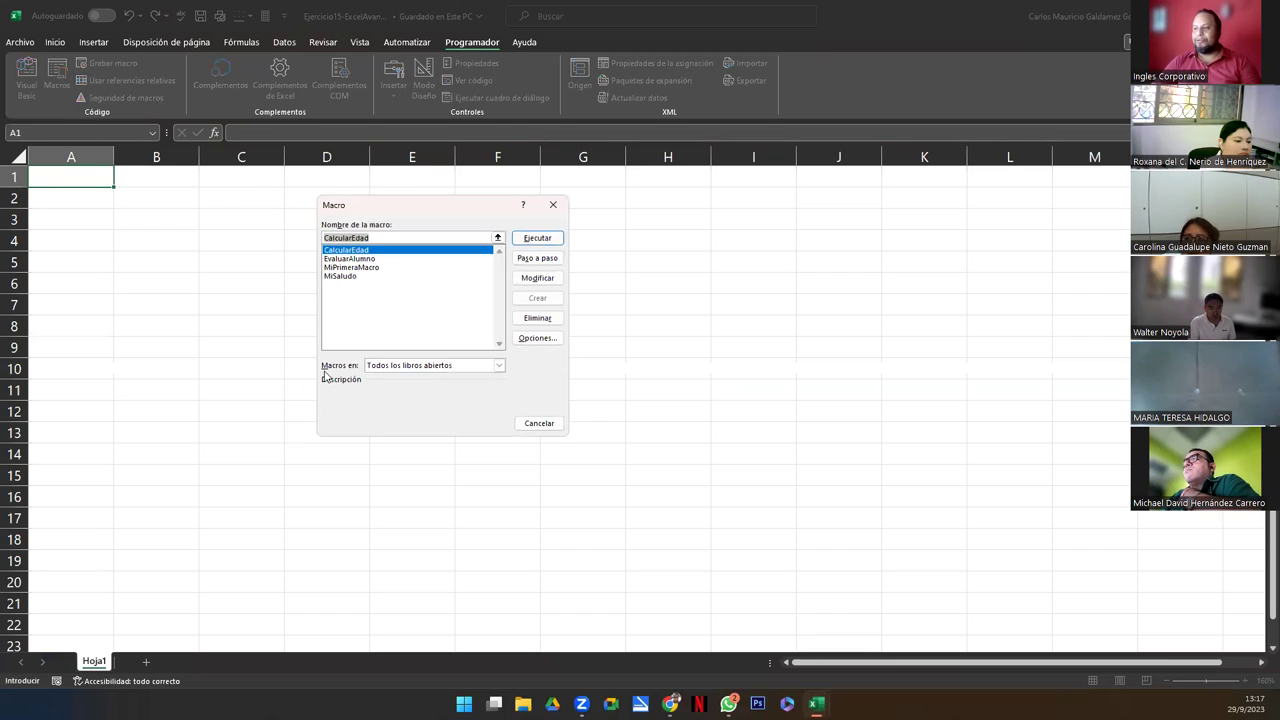
left_click(341, 259)
left_click(537, 238)
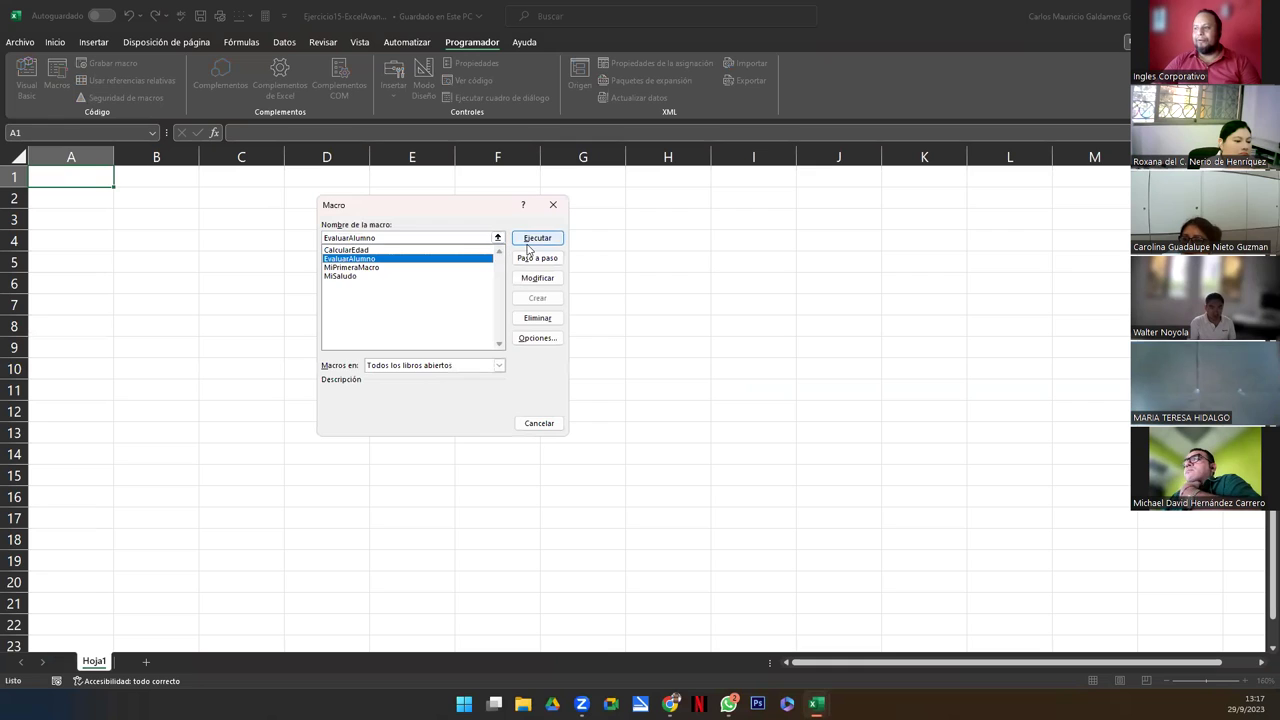
type("C")
Step: Enter a student's name and grades 9.85, 10.00, 9.56, getting 9.76, then return to the code
key("BackSpace")
key("Return")
key("Return")
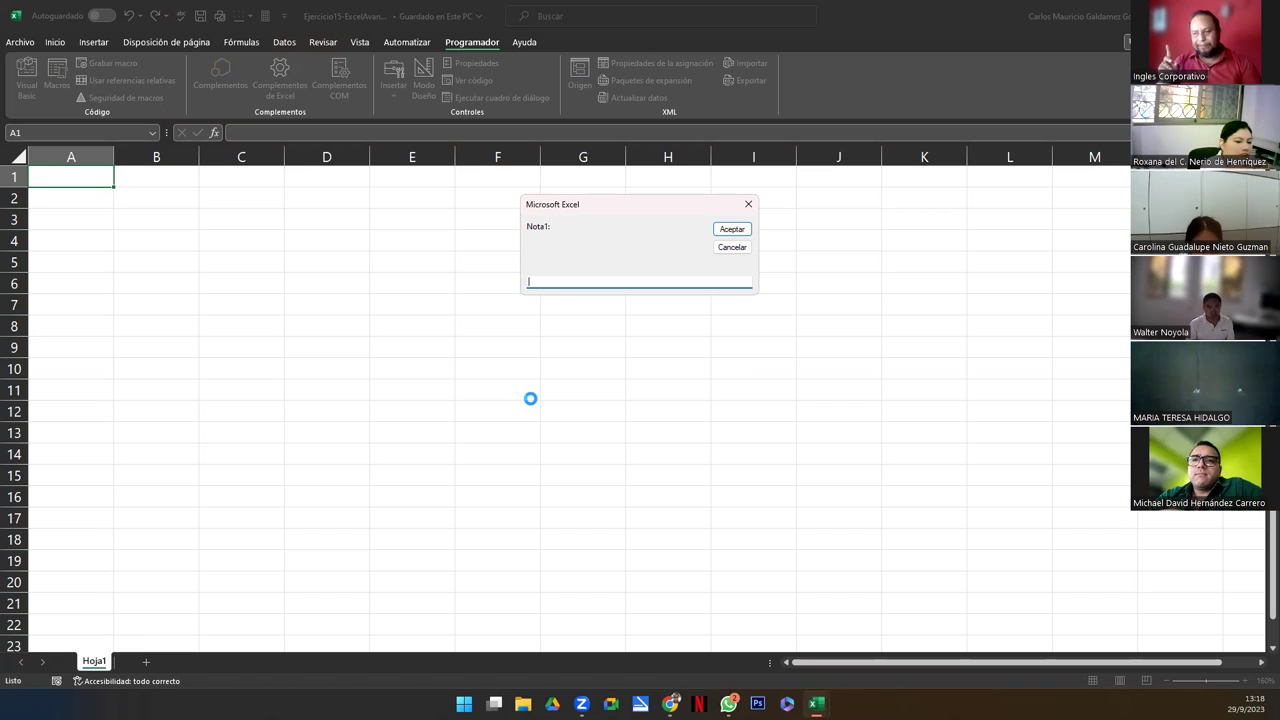
type("9.85")
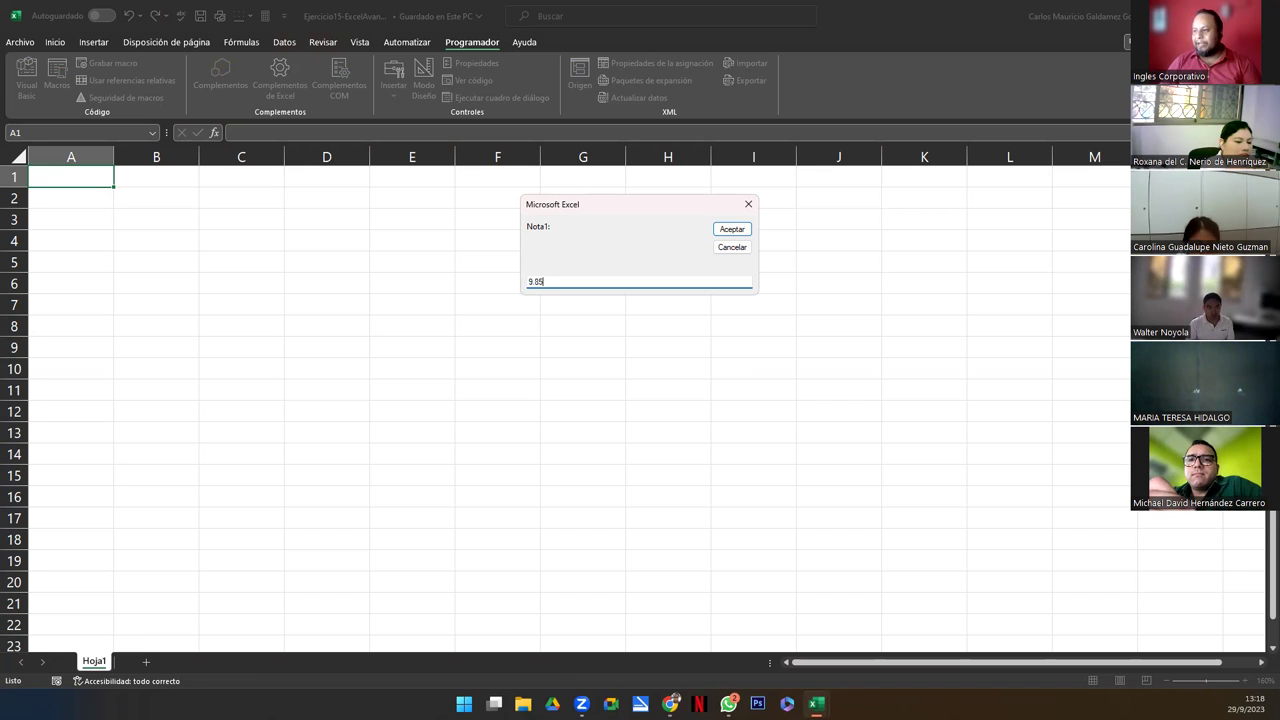
key("Return")
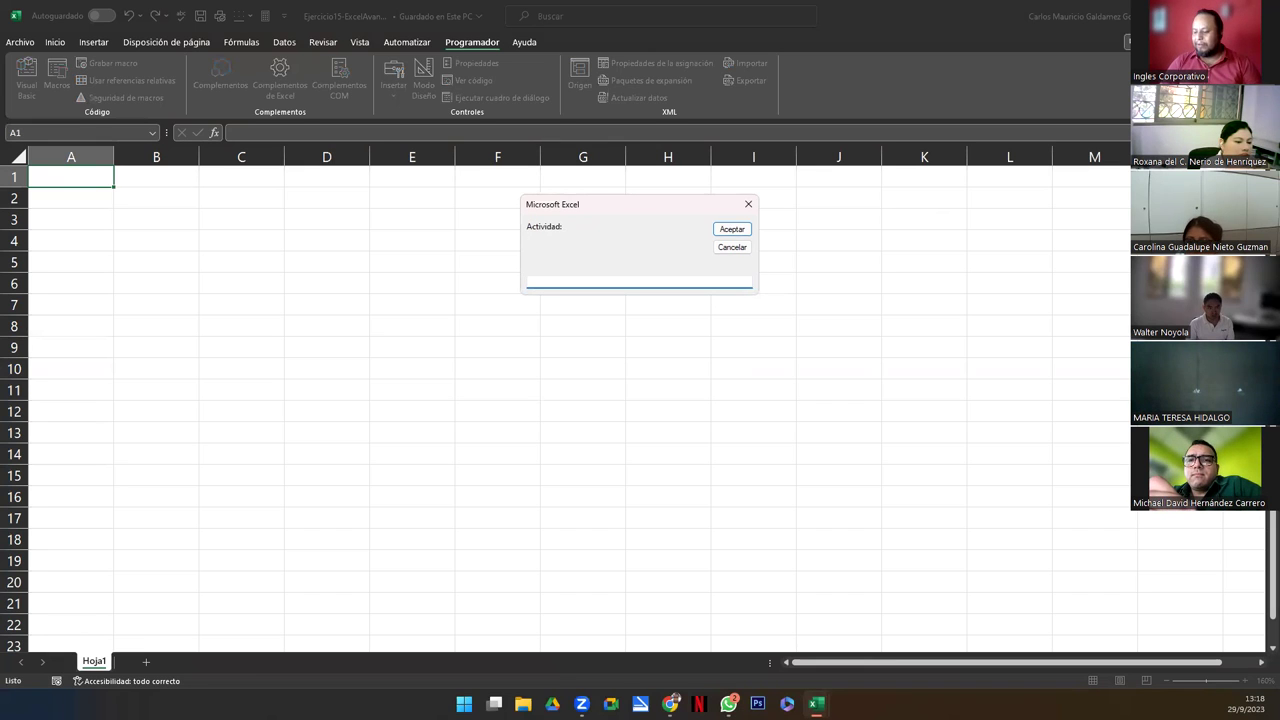
key("Return")
type("9.56")
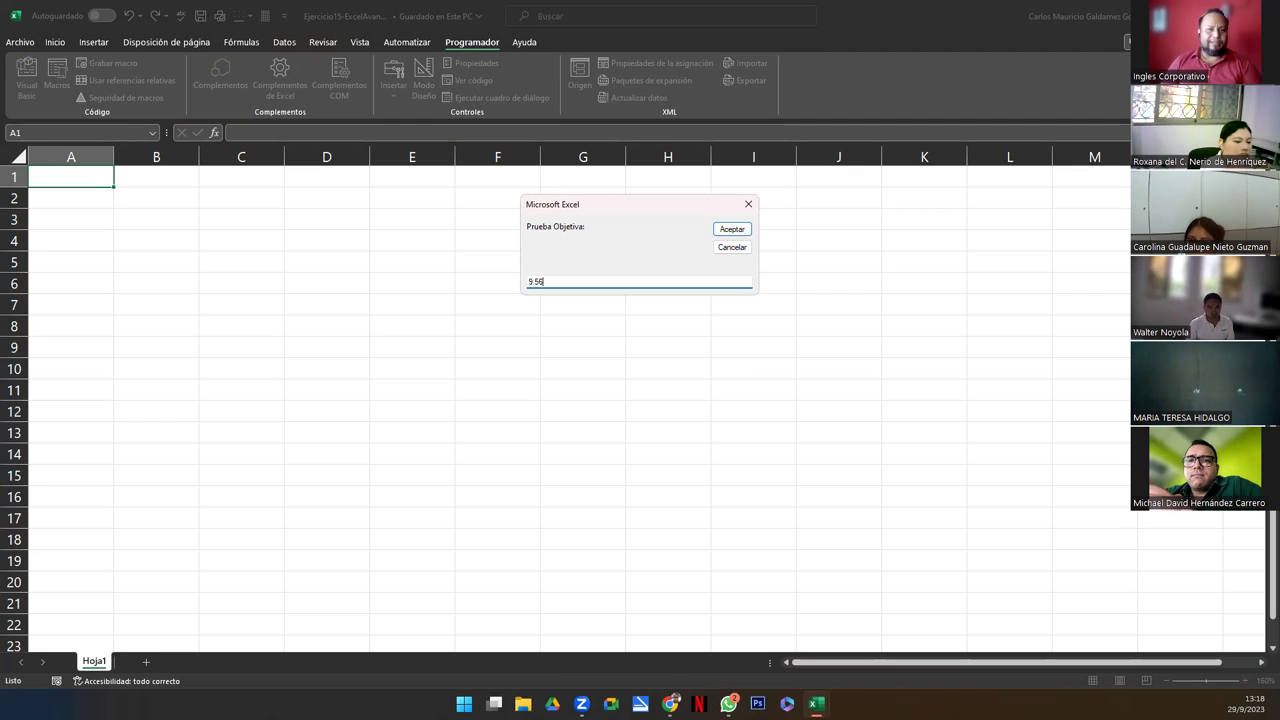
key("Return")
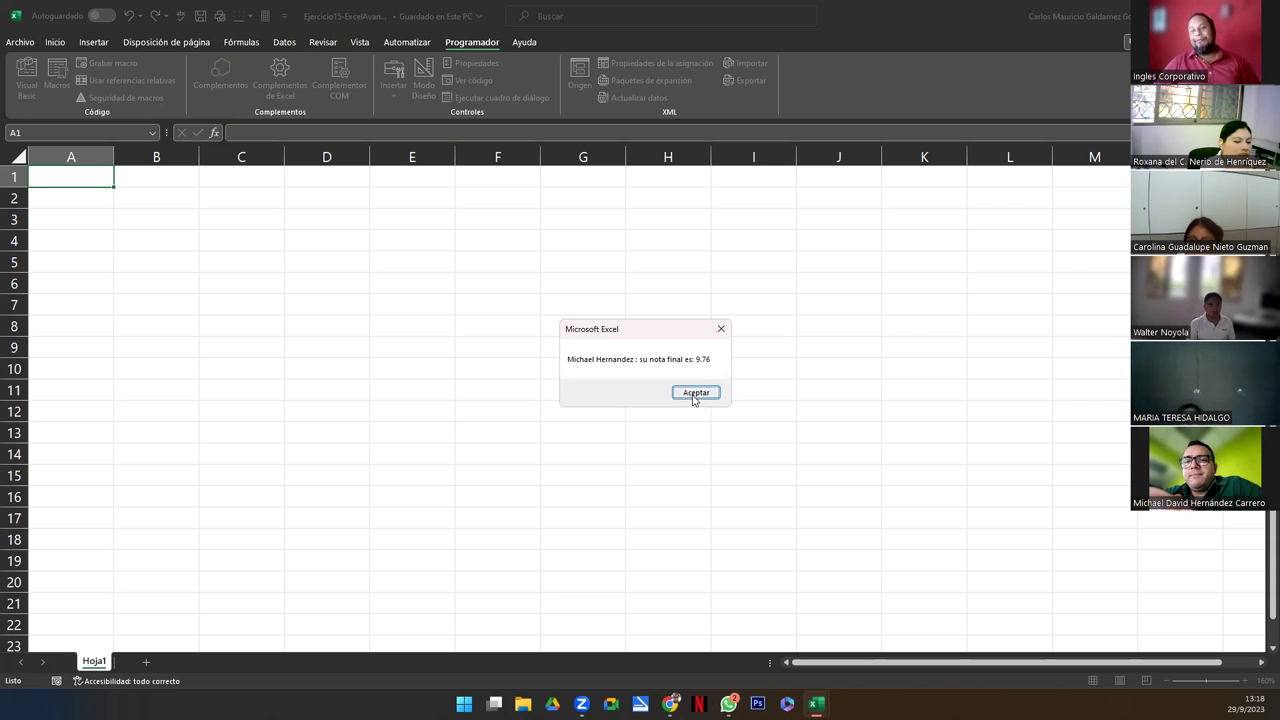
left_click(692, 393)
key("alt+F11")
Step: Go back to Excel and run EvaluarAlumno again from the Macros list
left_click(511, 412)
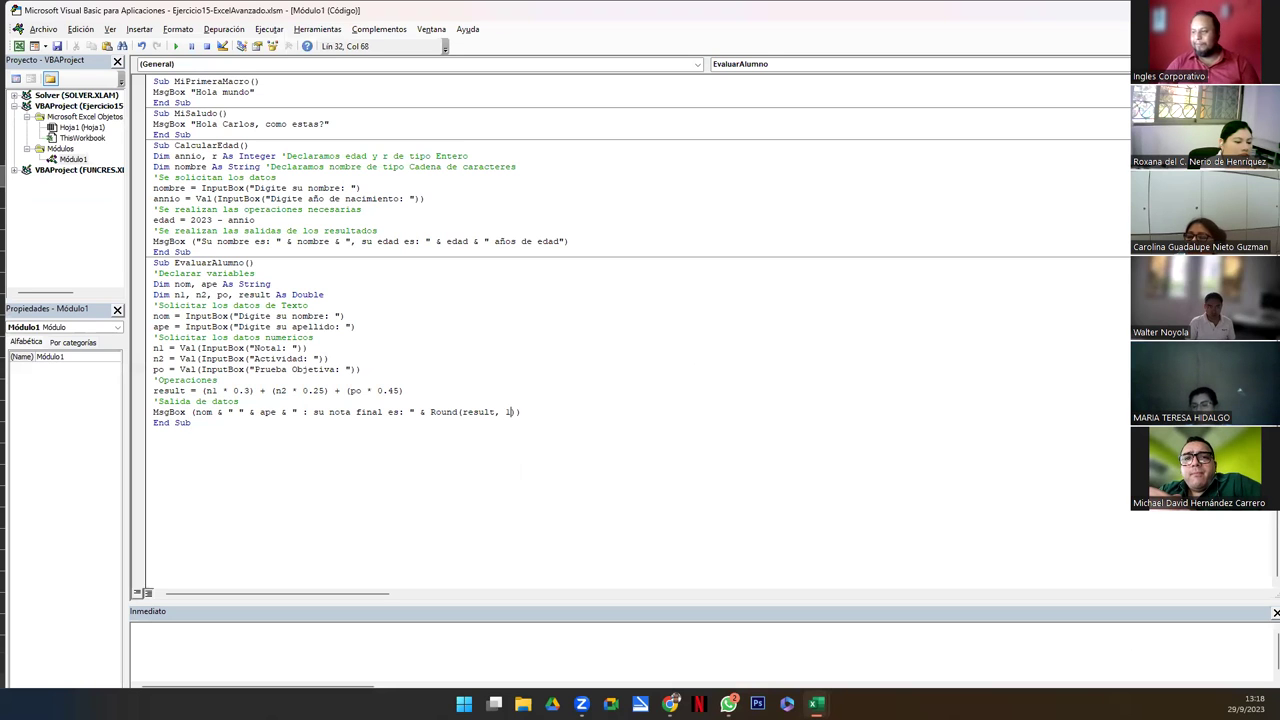
key("alt+F11")
left_click(57, 76)
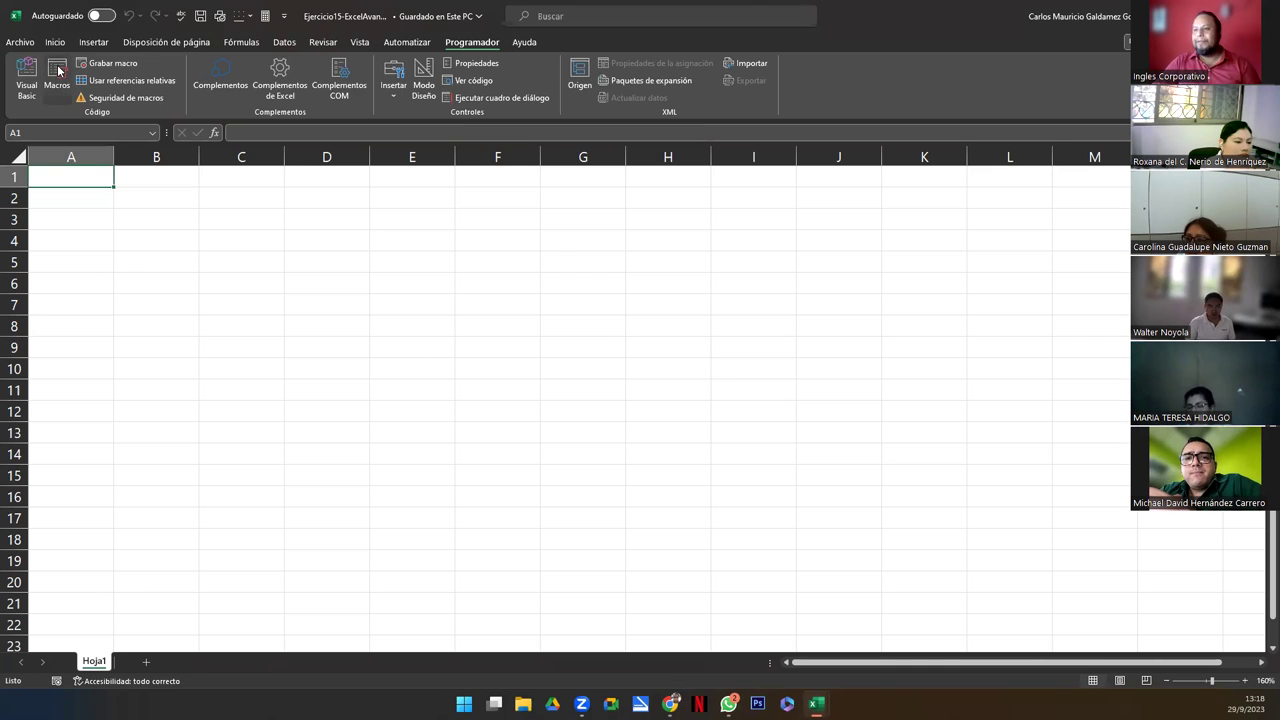
left_click(355, 259)
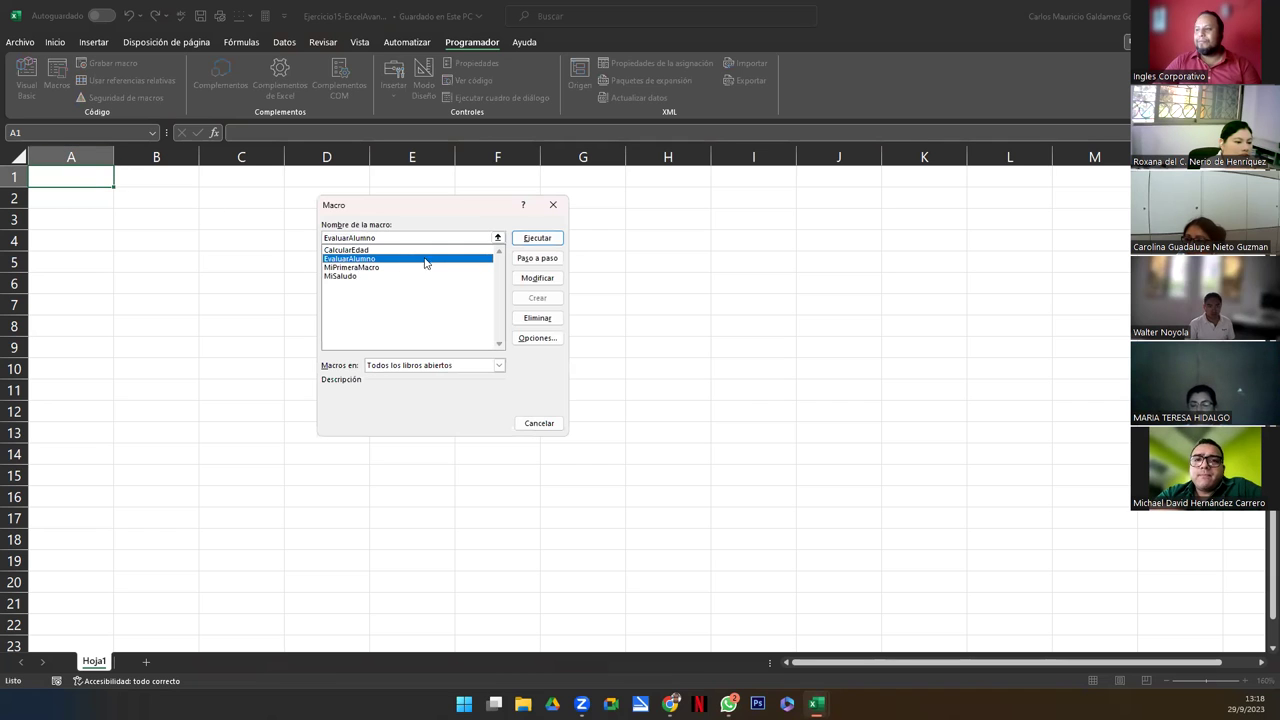
left_click(537, 239)
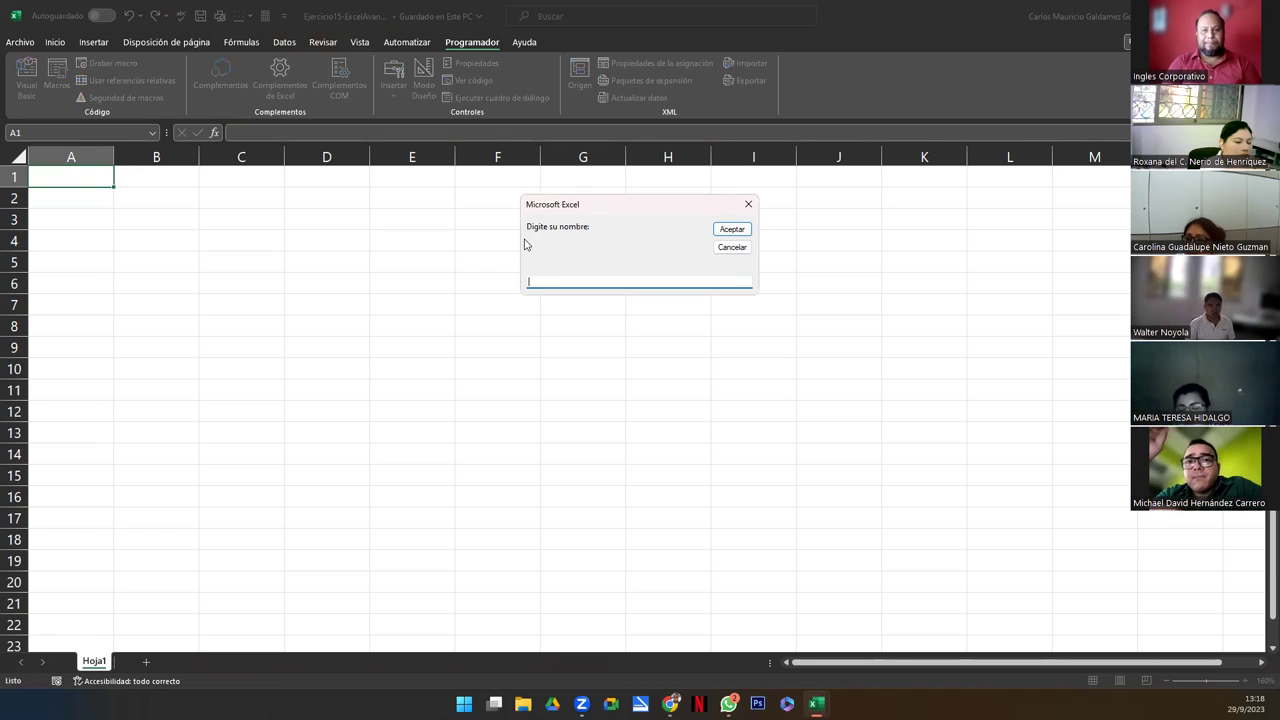
Step: Enter another student's name with grades 9.5, 9.90 and 10.0, obtaining a final grade of 9.8
key("Return")
key("Return")
type("9.58")
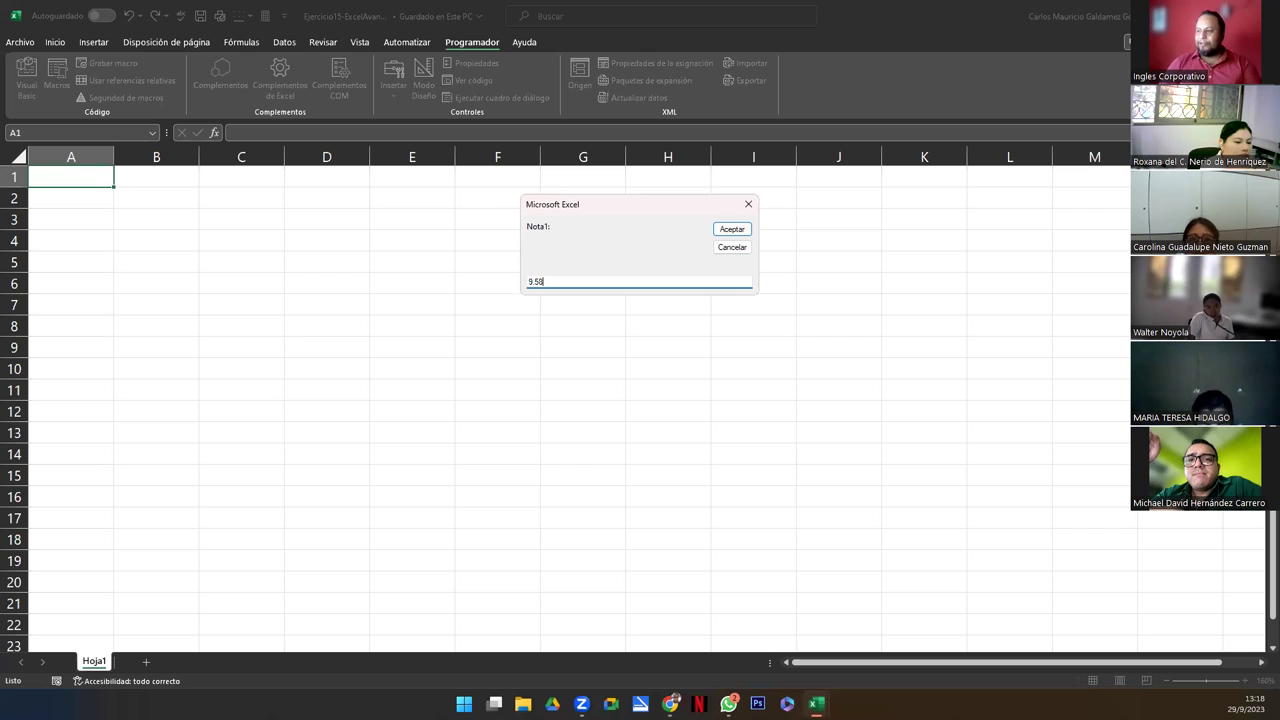
key("Return")
type("9.90")
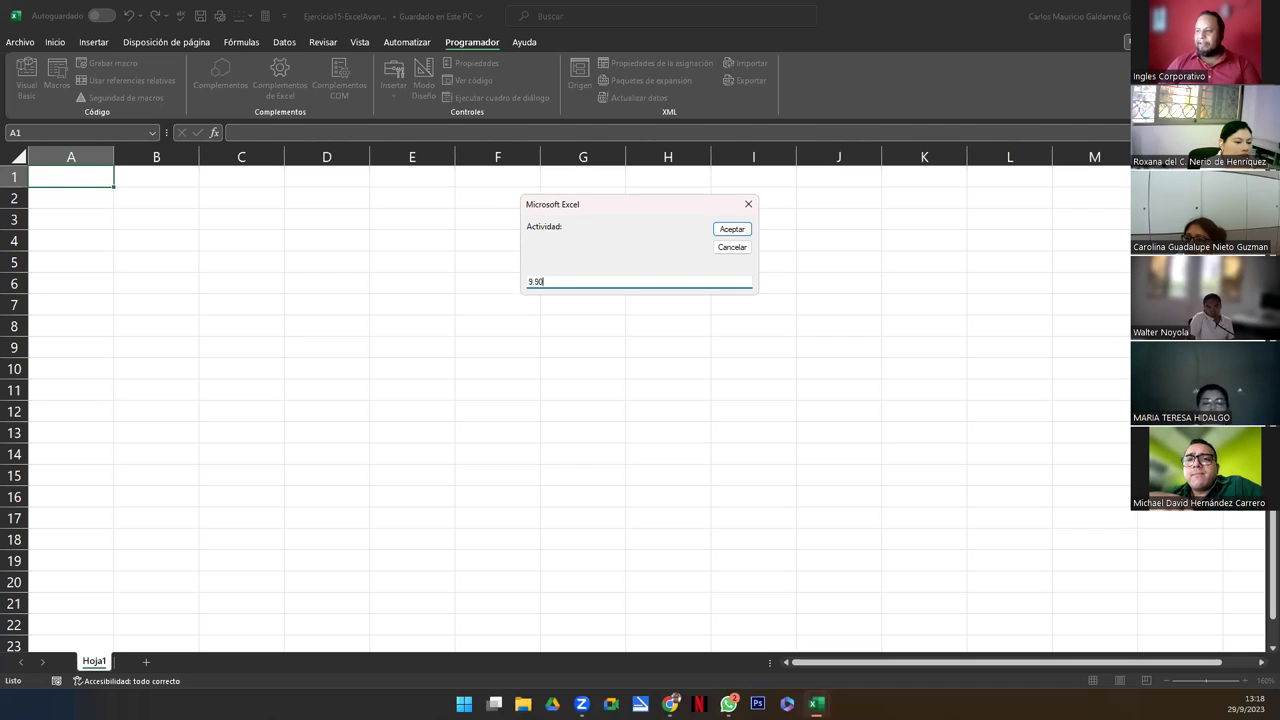
key("Return")
key("Return")
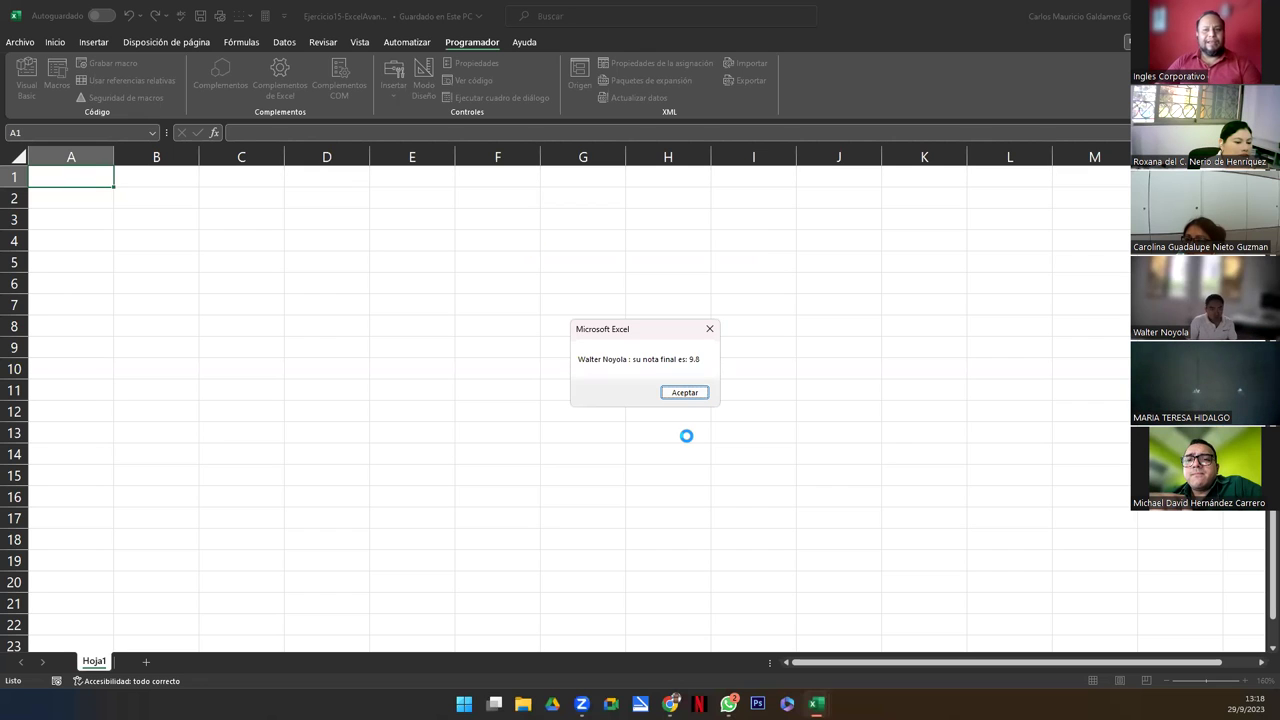
left_click(685, 393)
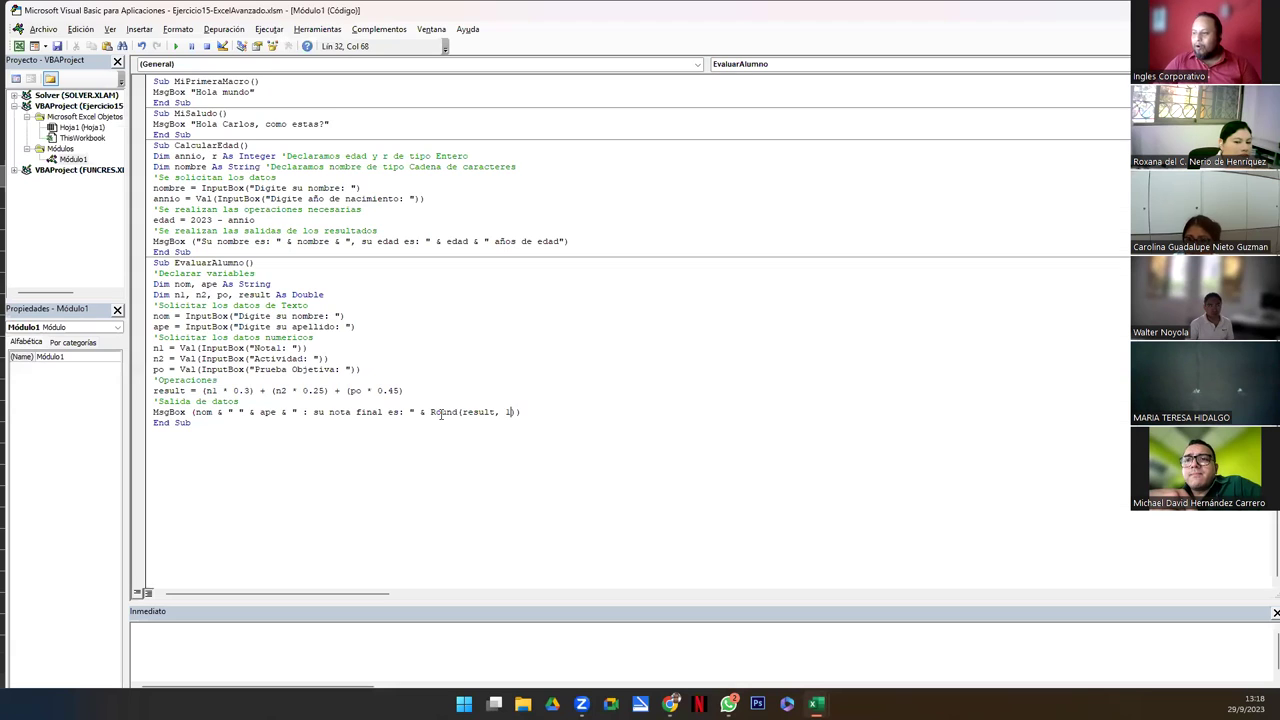
left_click_drag(423, 412, 498, 414)
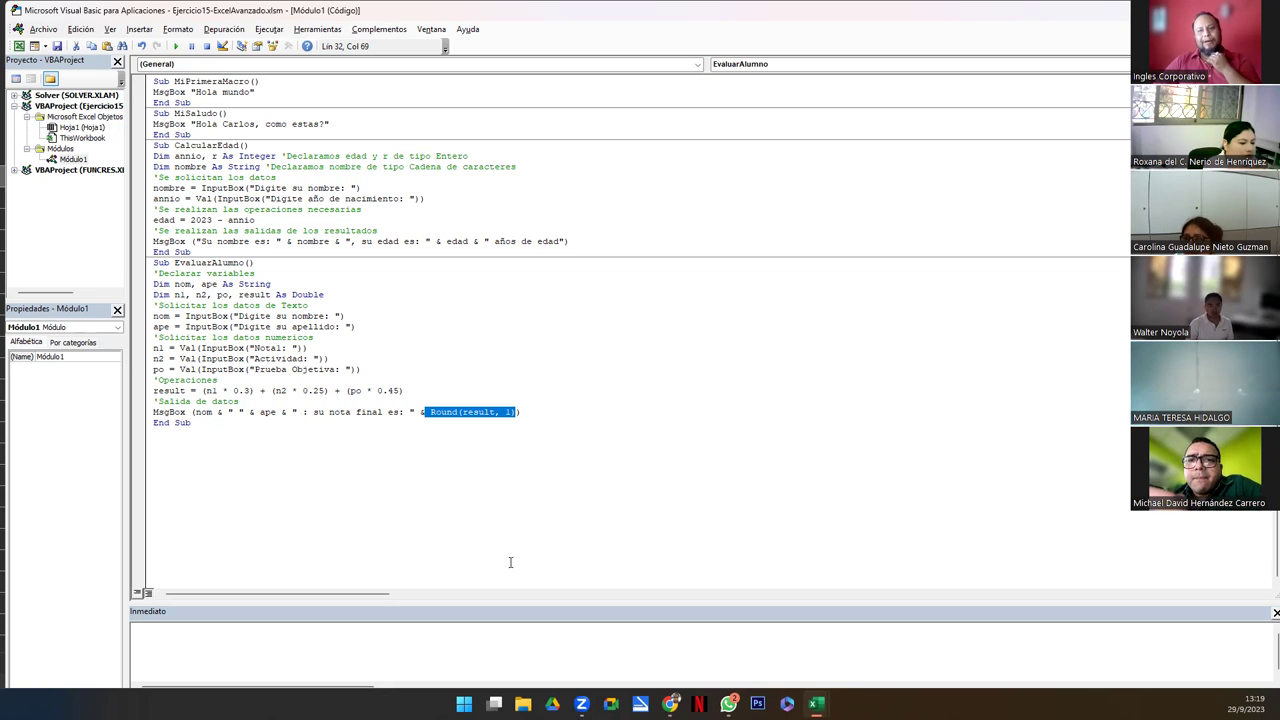
left_click(311, 452)
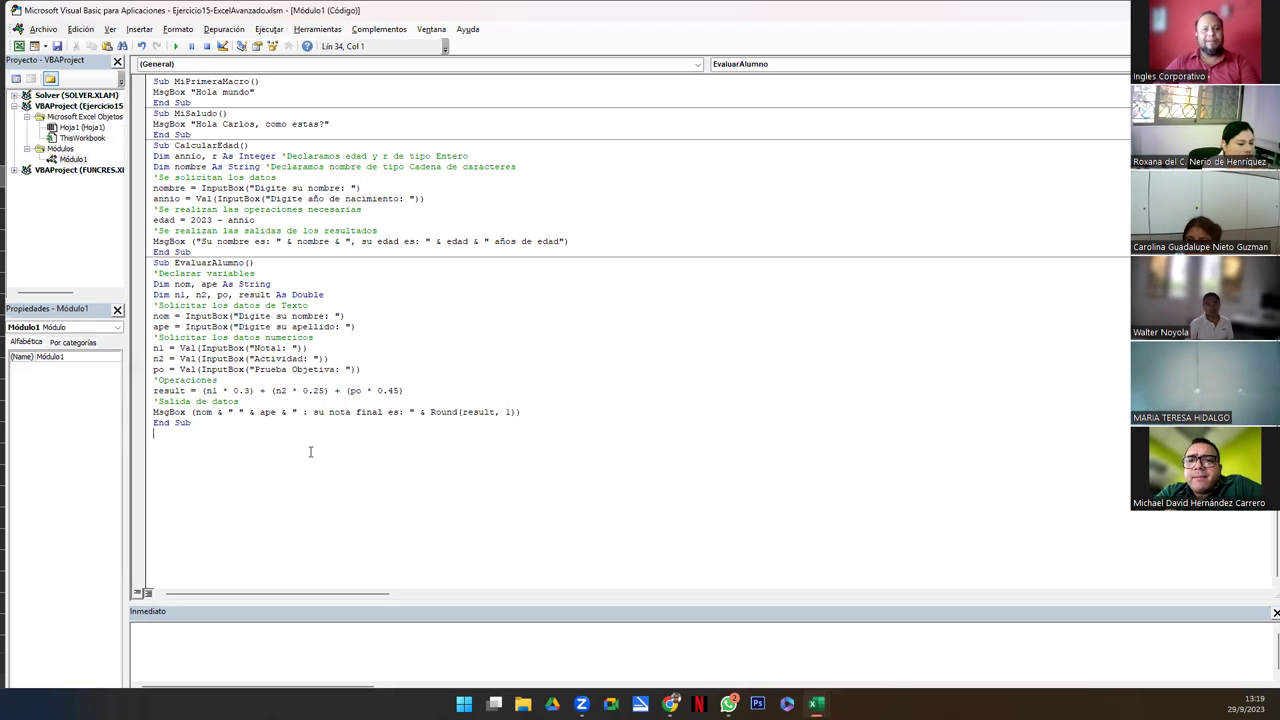
left_click_drag(191, 423, 143, 264)
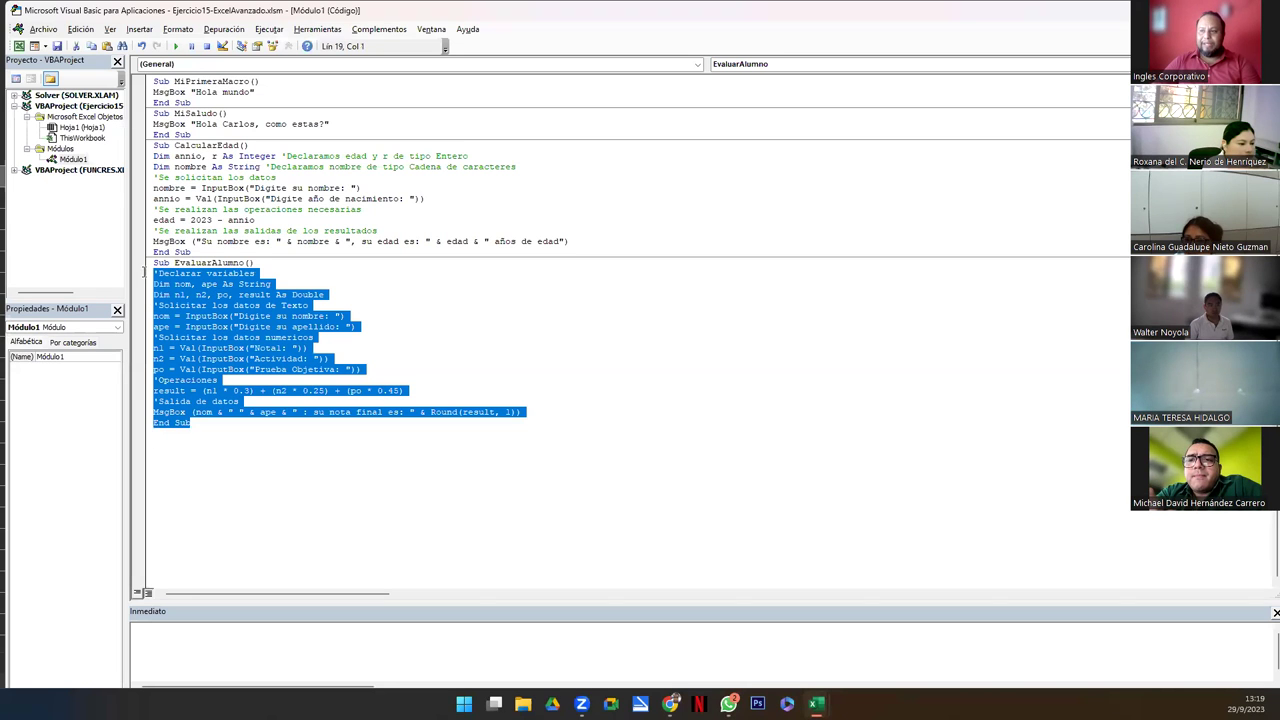
left_click(163, 166, "shift")
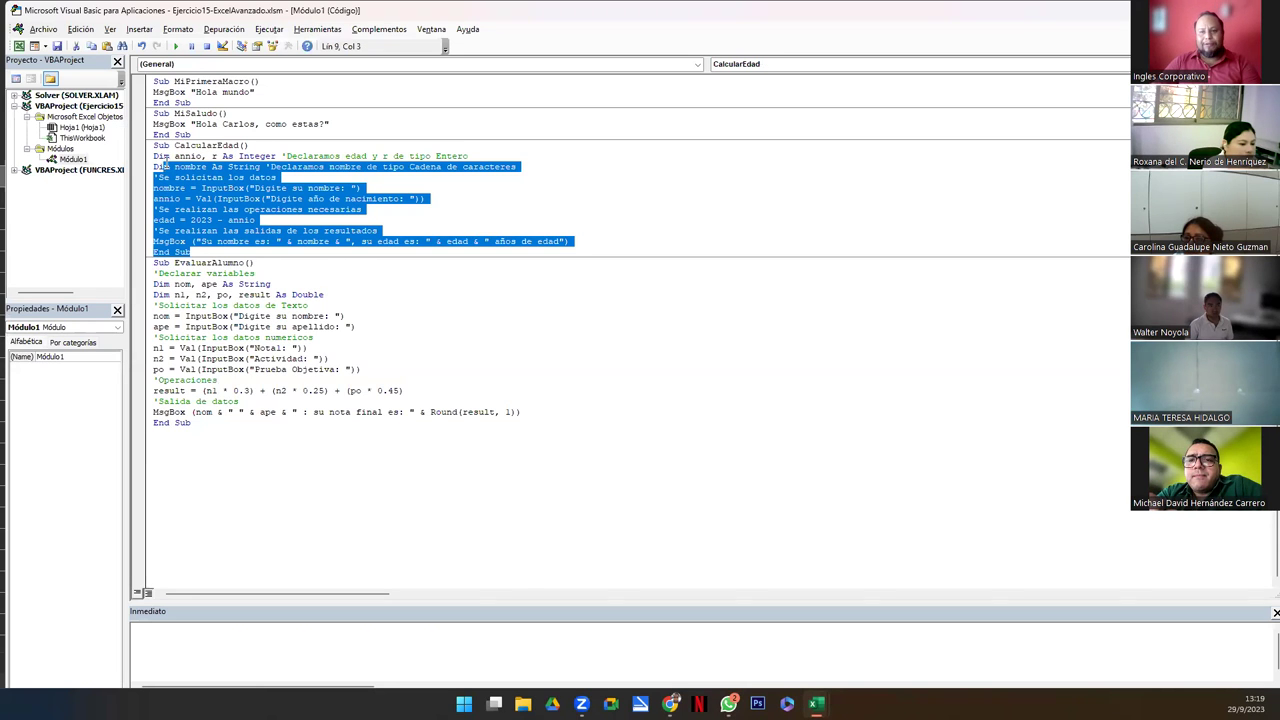
left_click(170, 177)
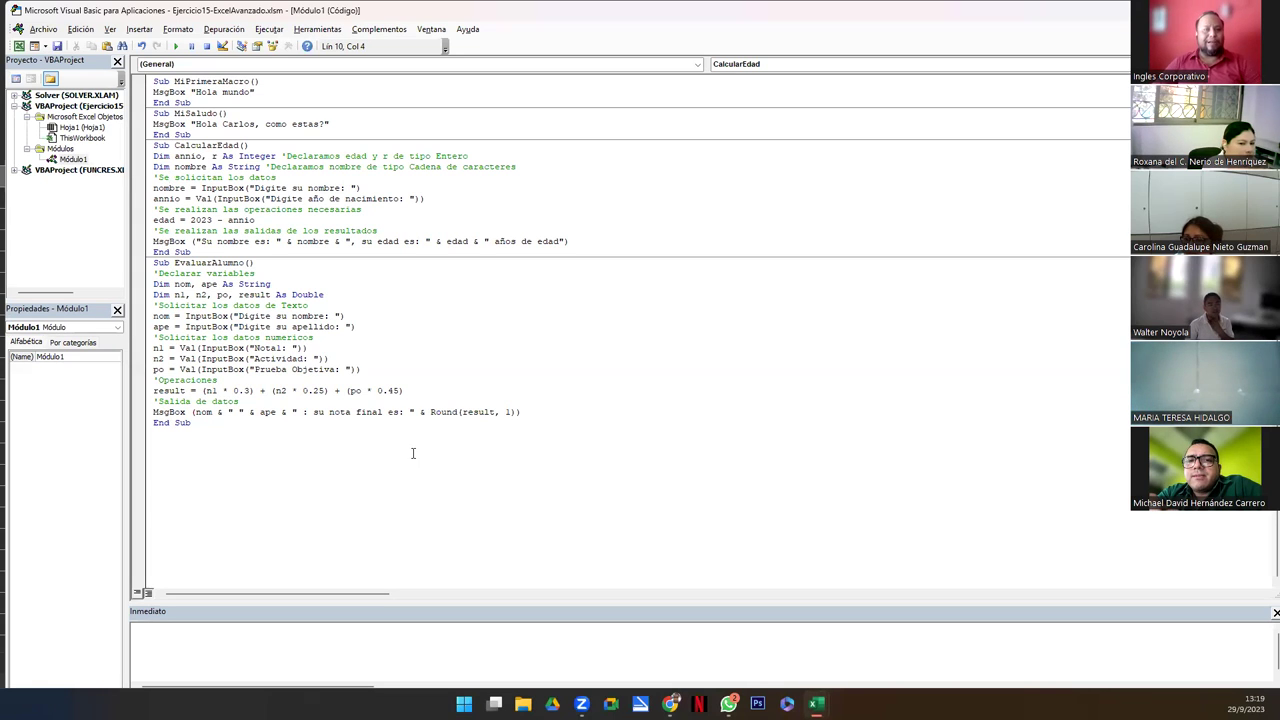
left_click_drag(191, 423, 152, 262)
left_click(207, 391)
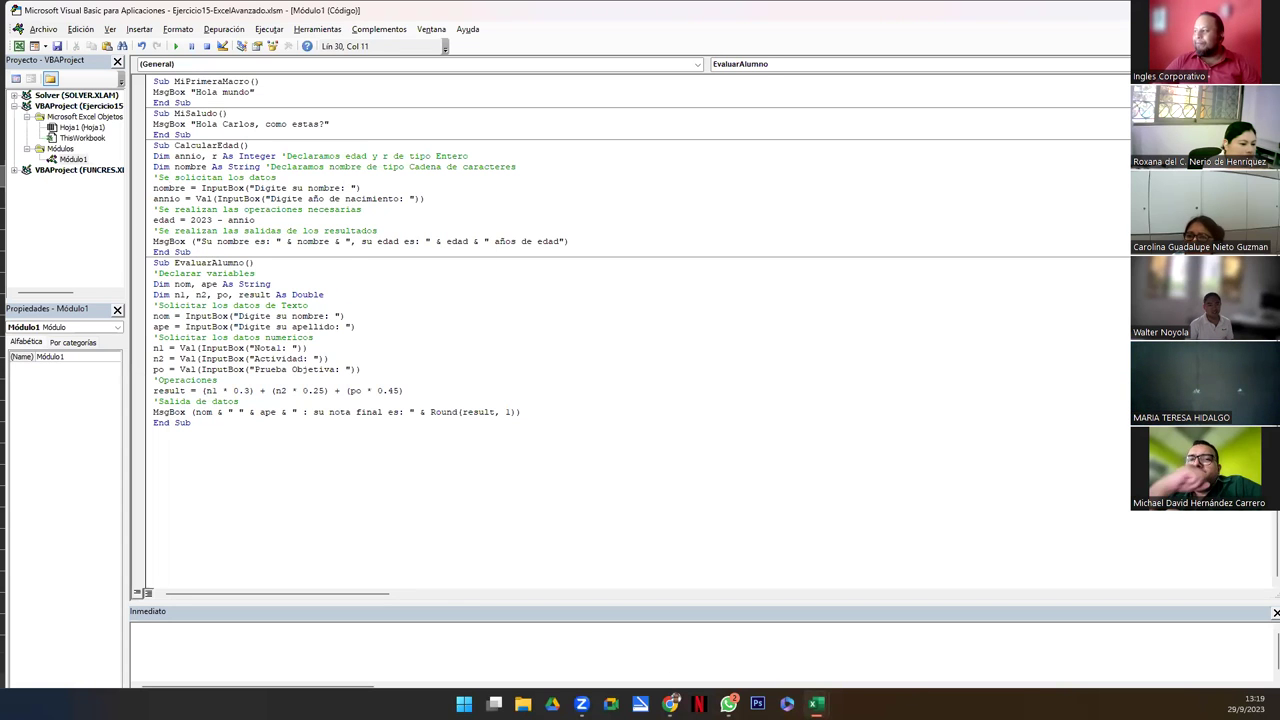
key("alt+F11")
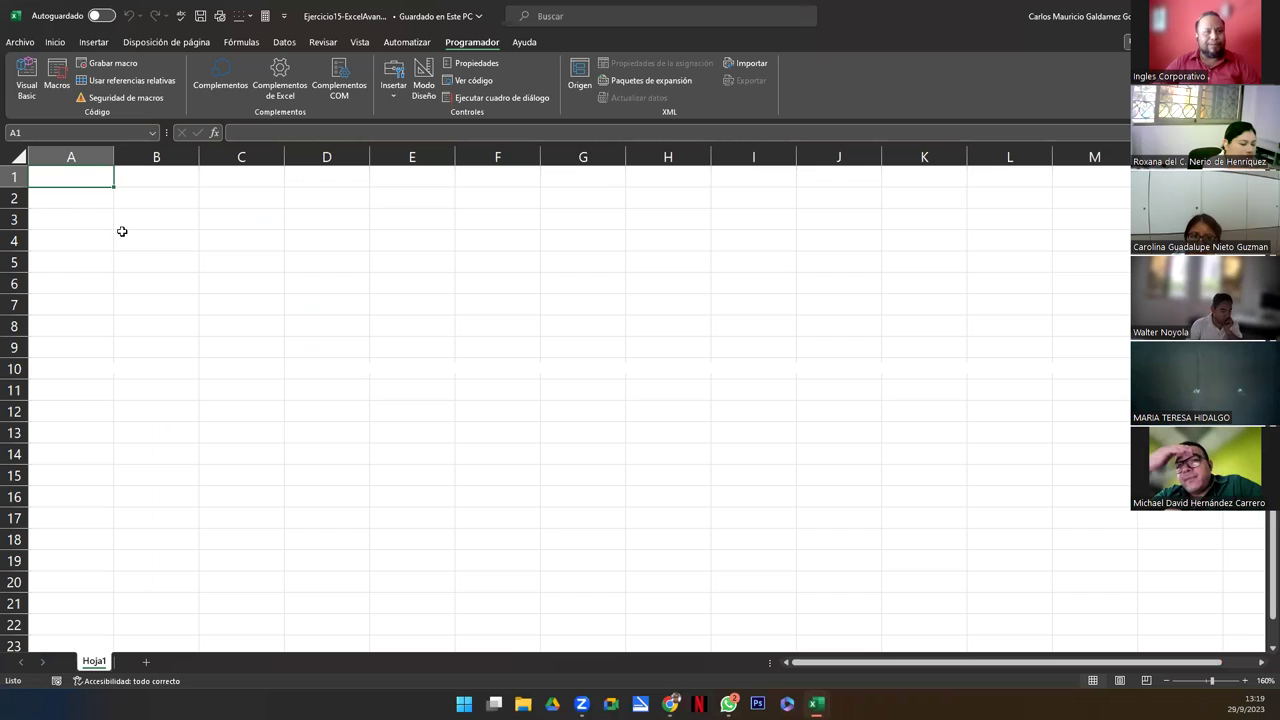
Step: Enter 5 in cell A1 and 6 in cell B1, then switch to the VBA editor with Alt+F11
left_click_drag(104, 173, 80, 175)
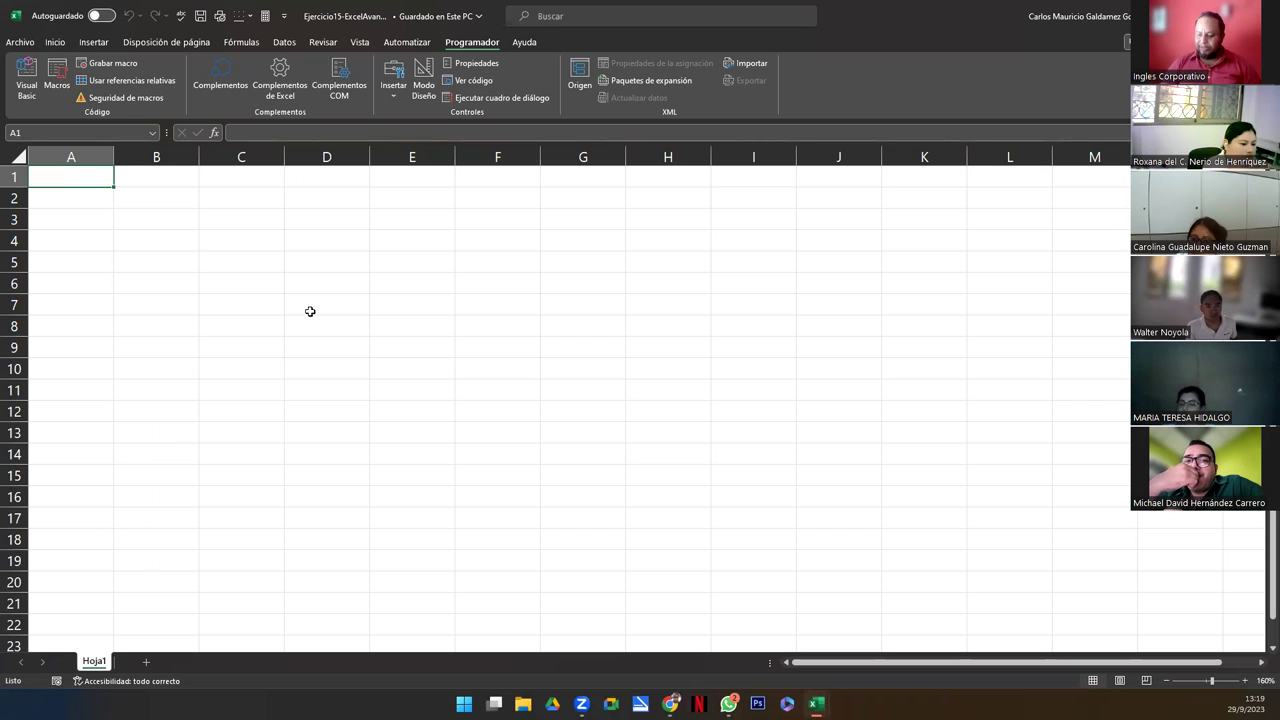
type("5")
key("Return")
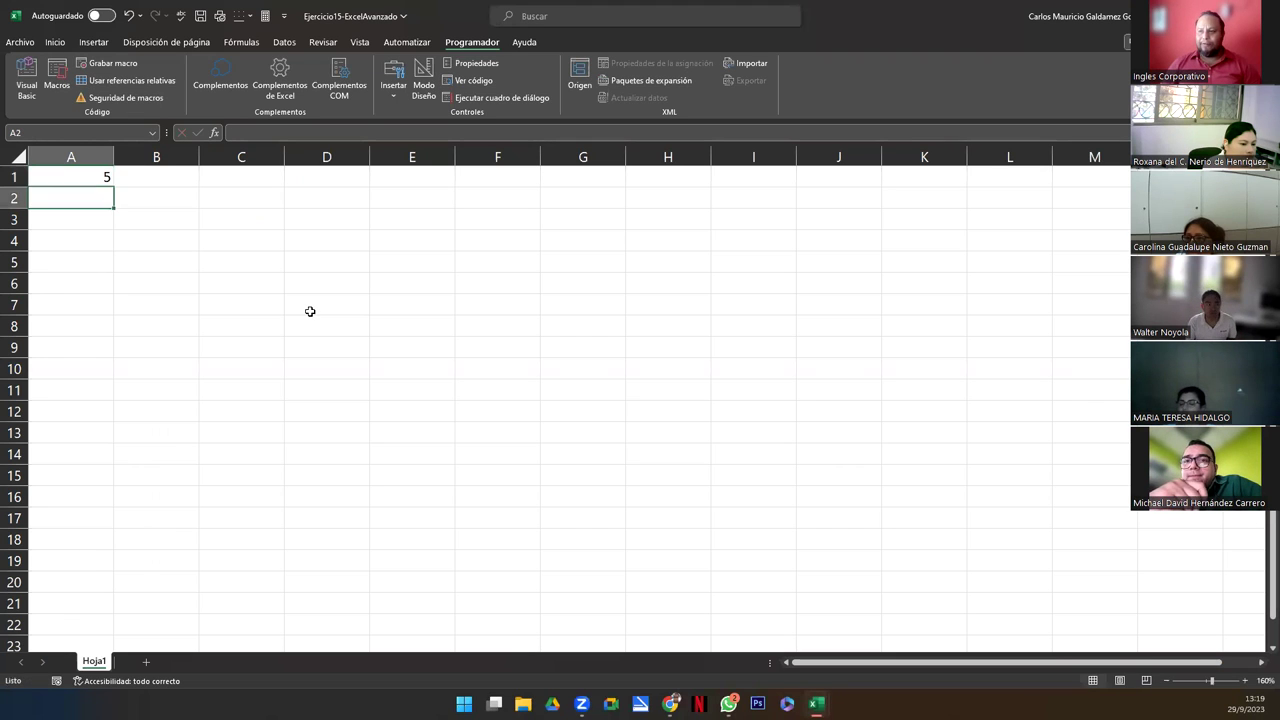
key("Right")
key("Up")
type("6")
key("Return")
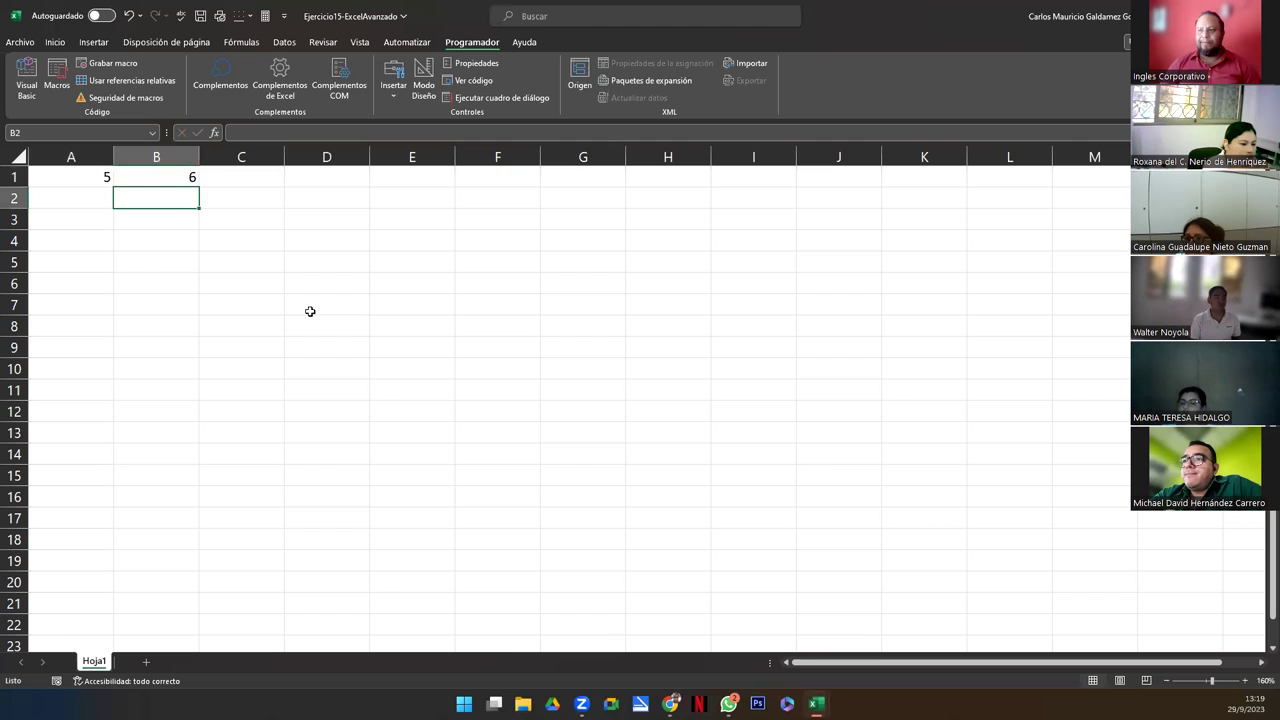
key("Right")
key("Up")
key("alt+F11")
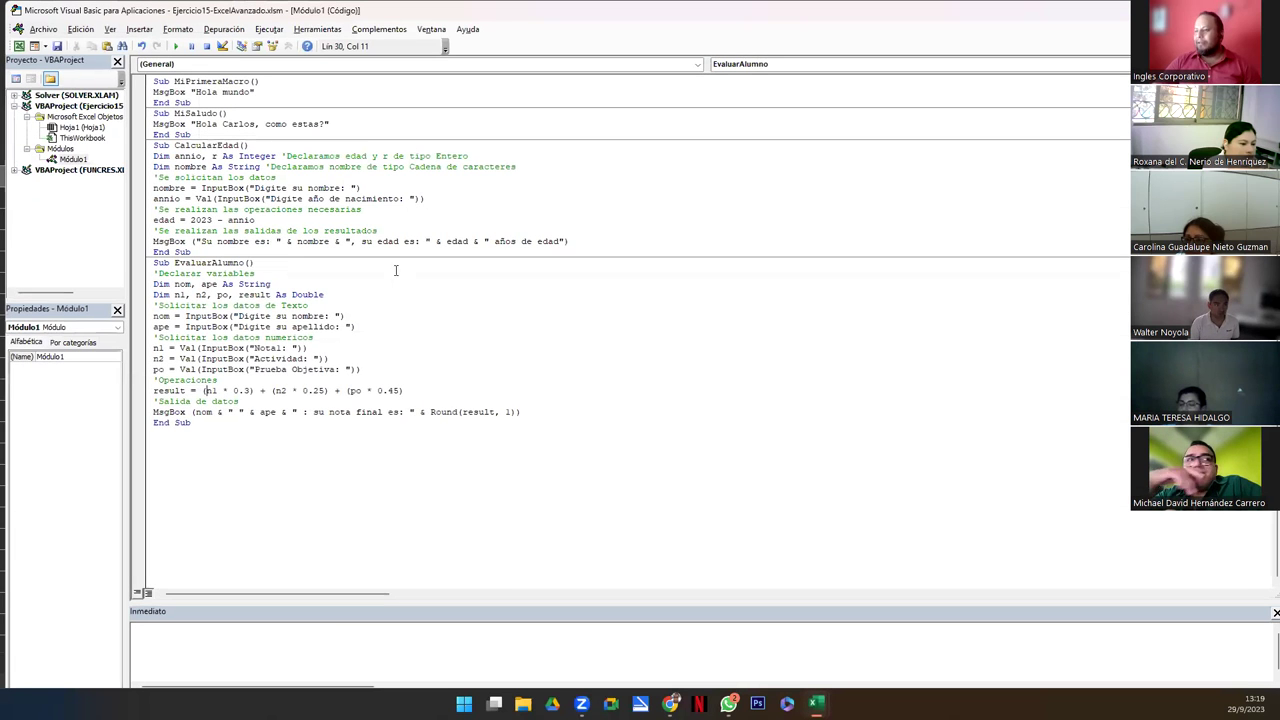
Step: Resize the editor window and declare a new sub multi() procedure in Módulo1
double_click(365, 12)
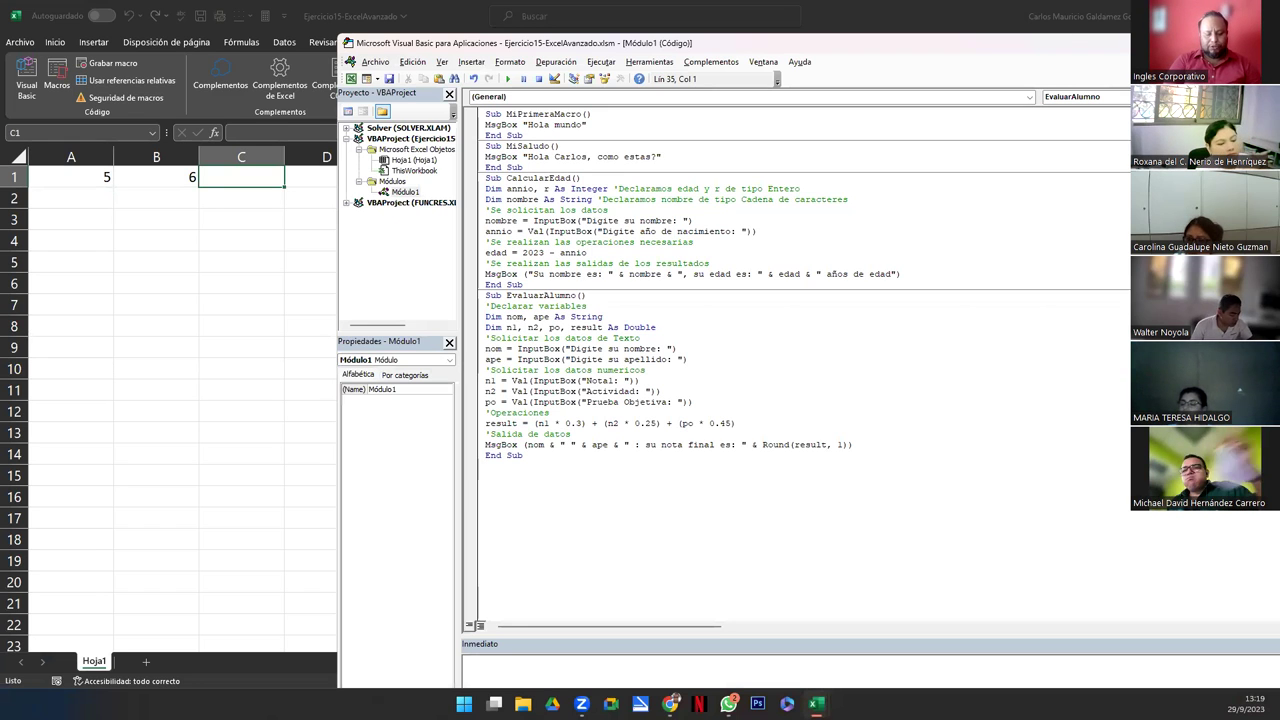
type("sub multi()")
key("Return")
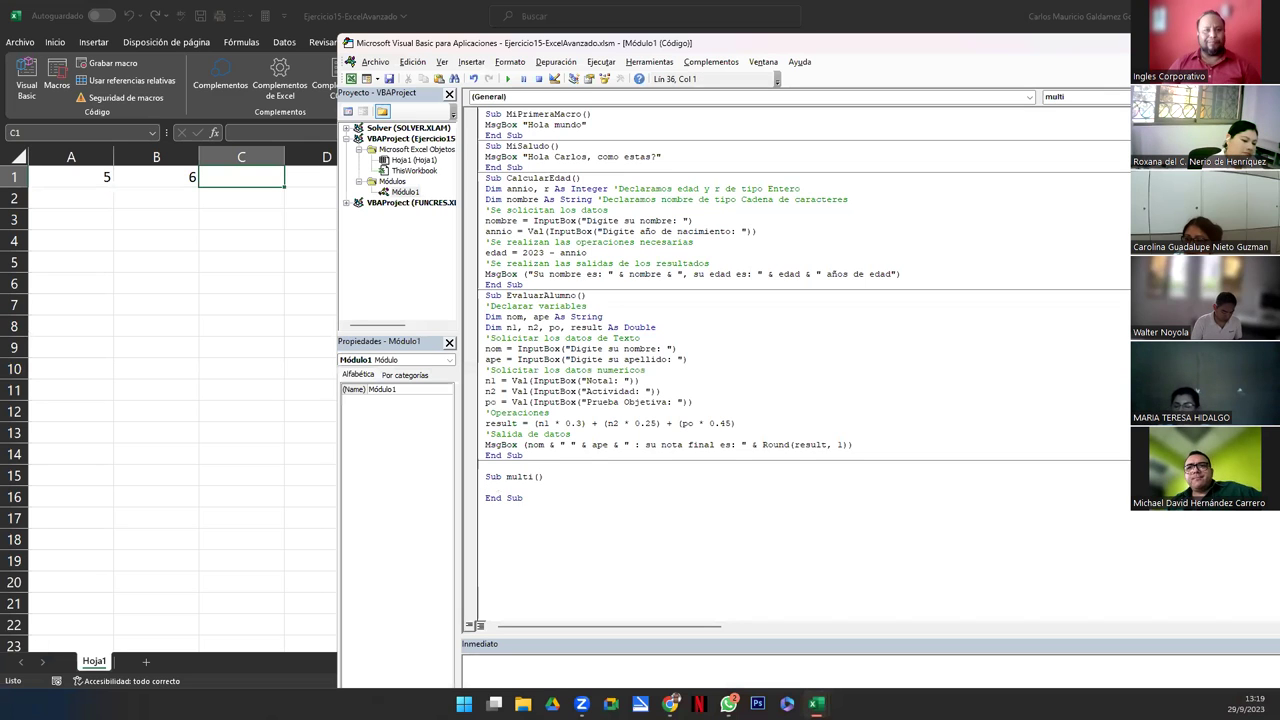
Step: Write the first line as Range("A1").Cells, picking Cells from the member list
type("Range")
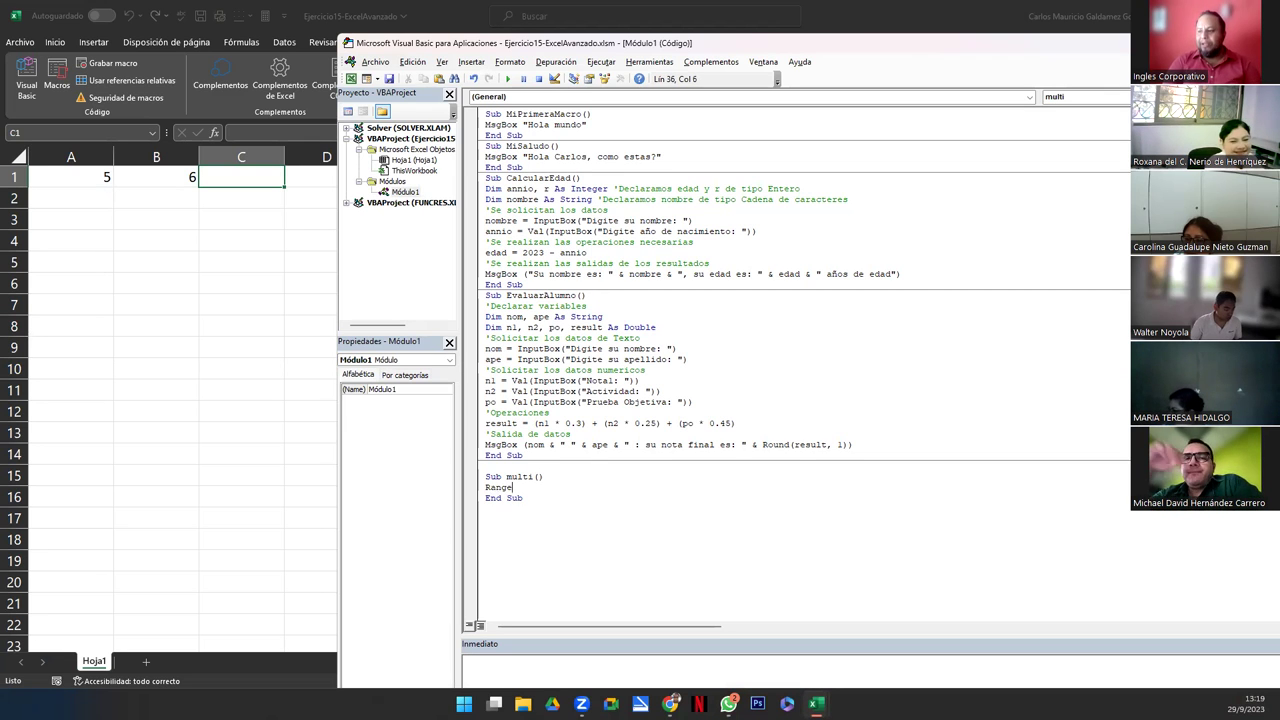
type("(\"")
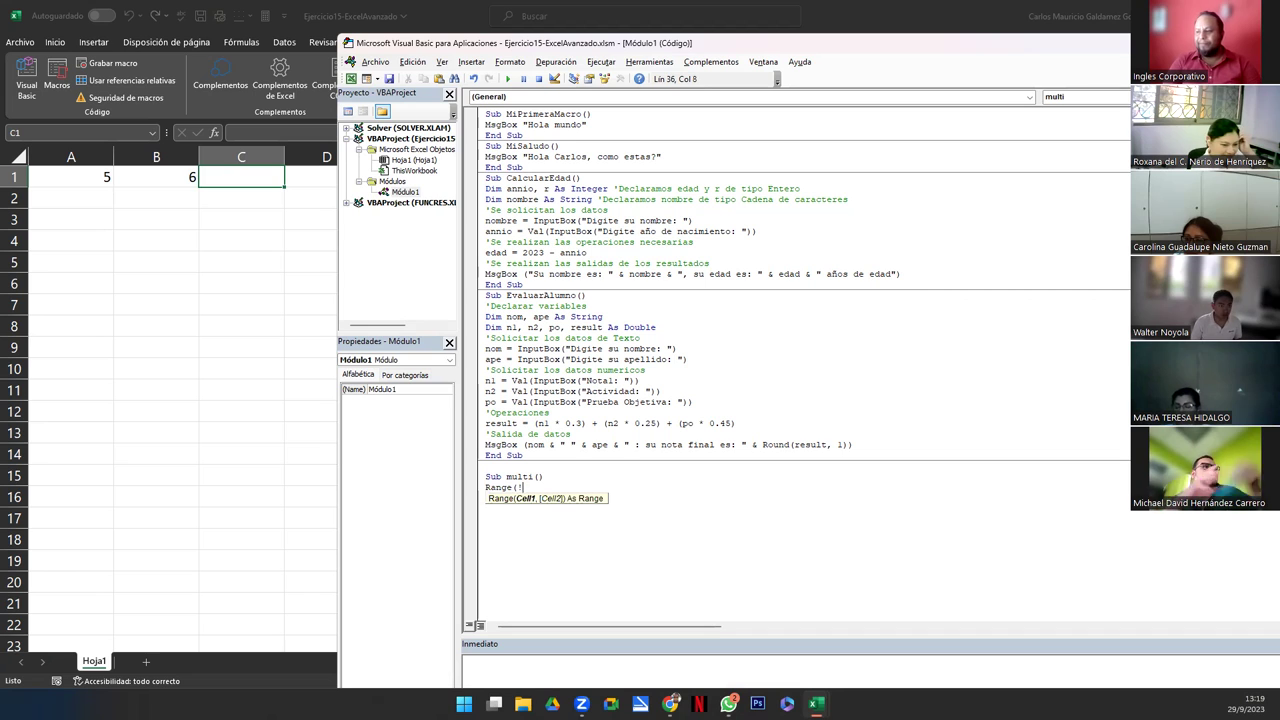
type("A1\"")
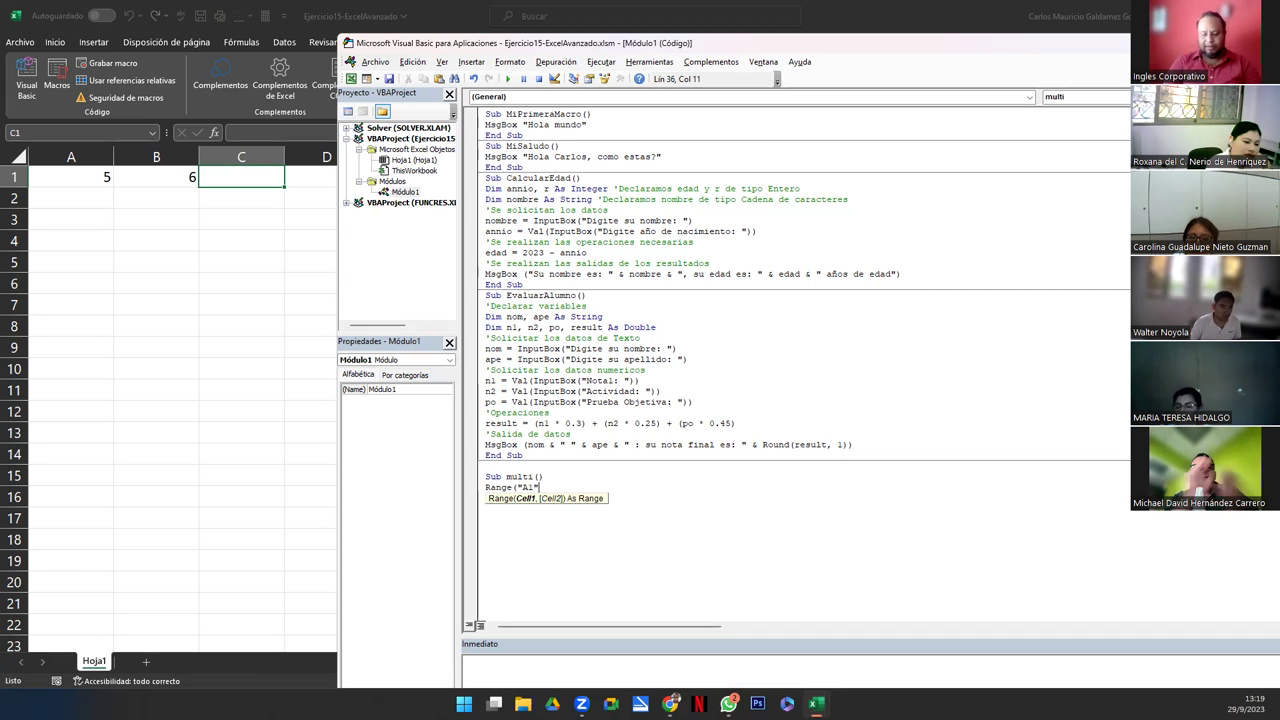
type(").")
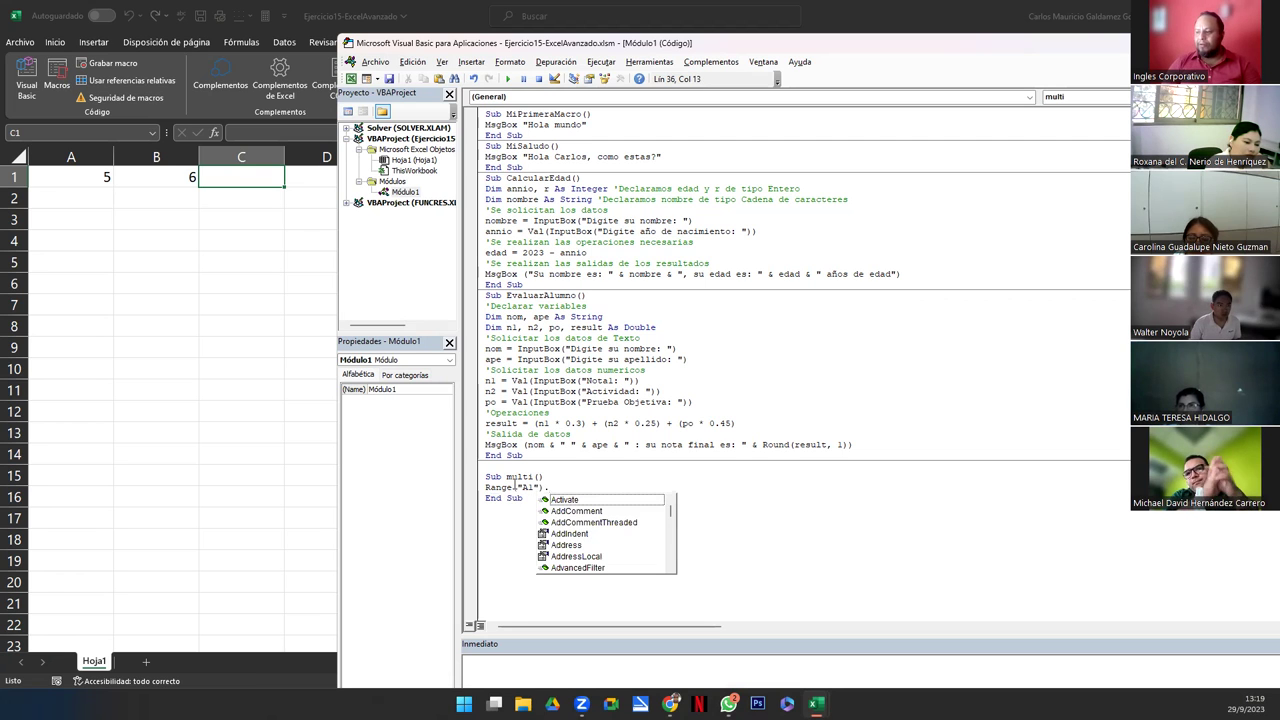
key("Down")
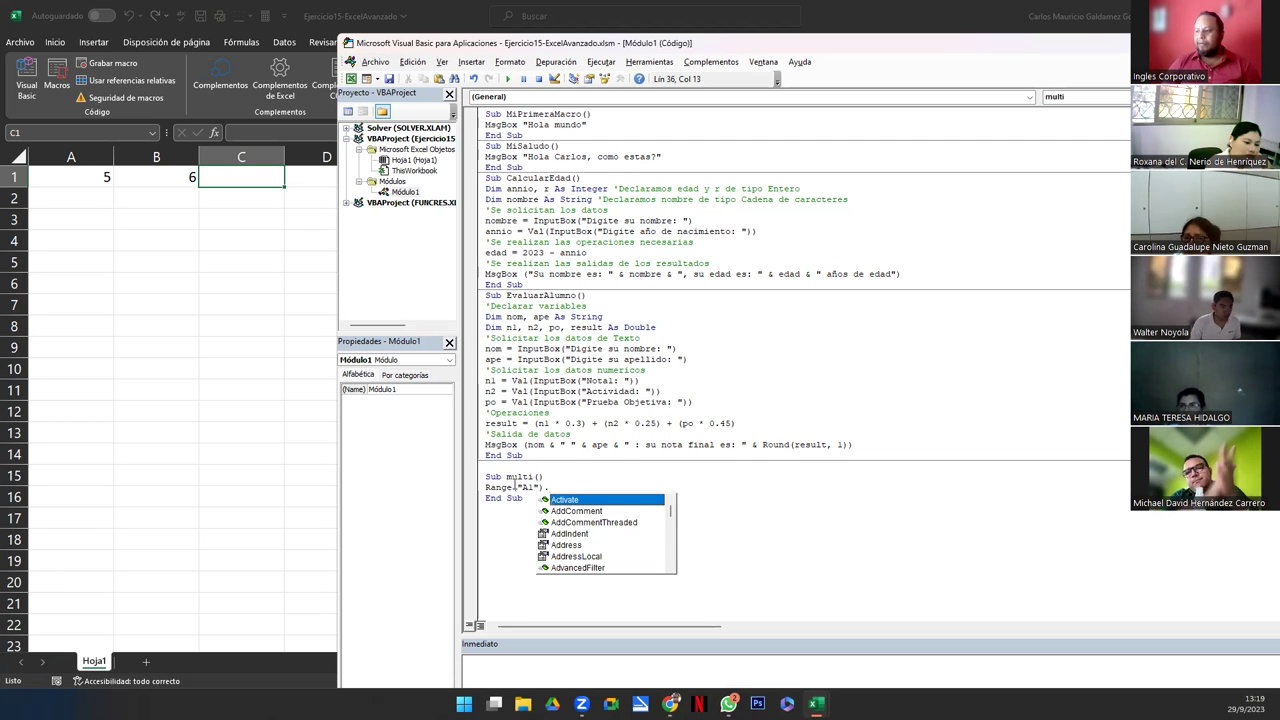
key("Down")
key("Down")
key("Down")
key("Down")
key("Down")
key("Down")
key("Down")
key("Down")
key("Down")
key("Down")
key("Down")
key("Down")
key("Down")
key("Down")
key("Down")
key("Down")
key("Up")
key("Up")
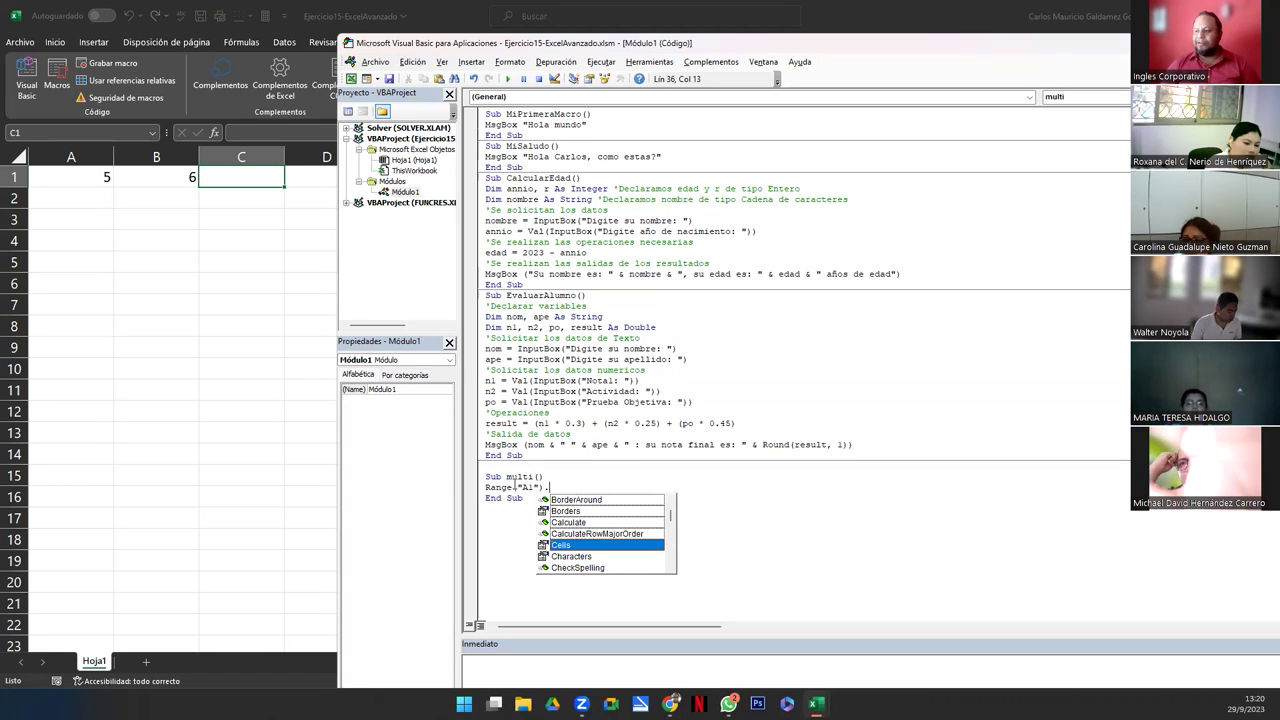
key("Tab")
key("Return")
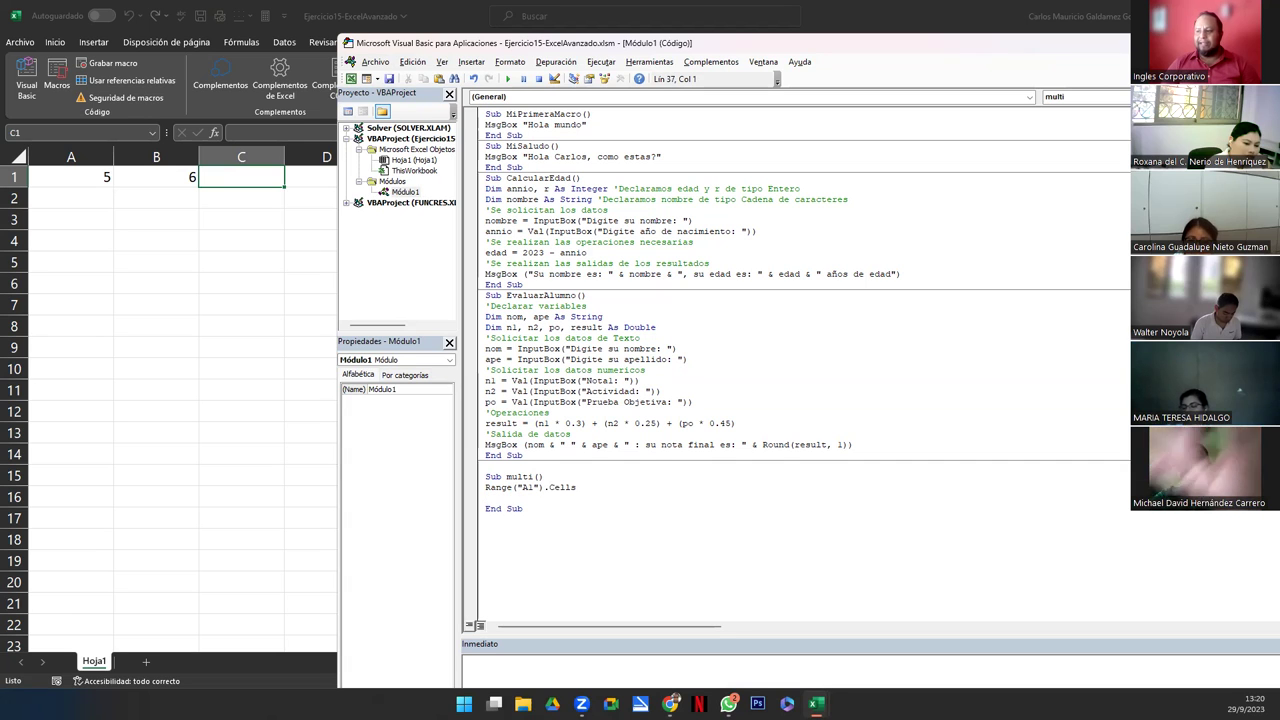
left_click(486, 487)
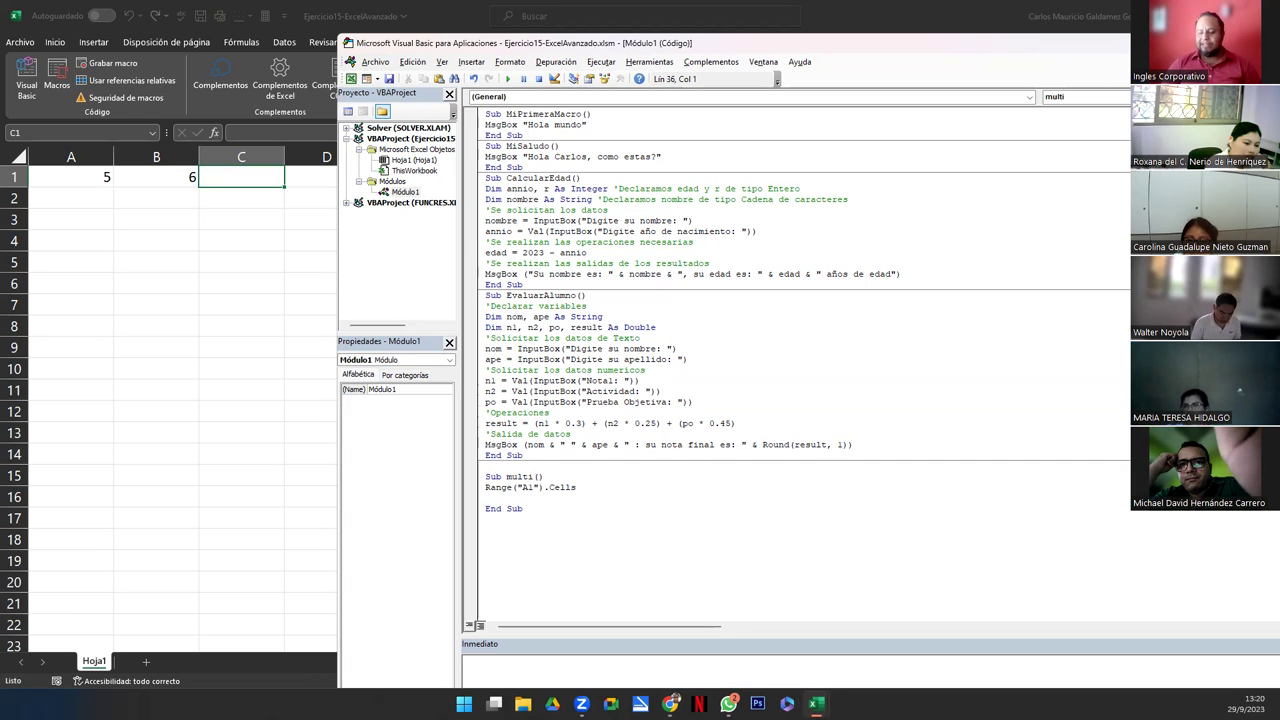
Step: Replace the Range line with Dim a, b As Integer and a = Range("A1")
key("shift+End")
key("Delete")
type("Dim")
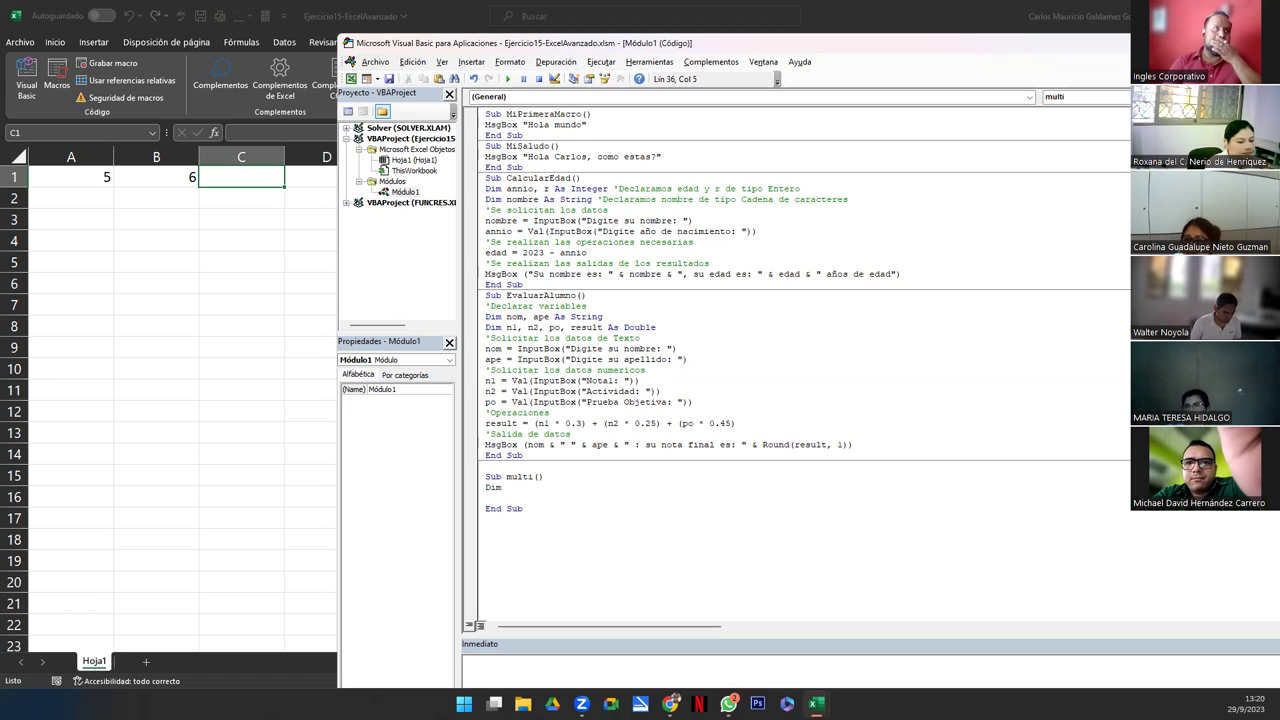
type(" a, b")
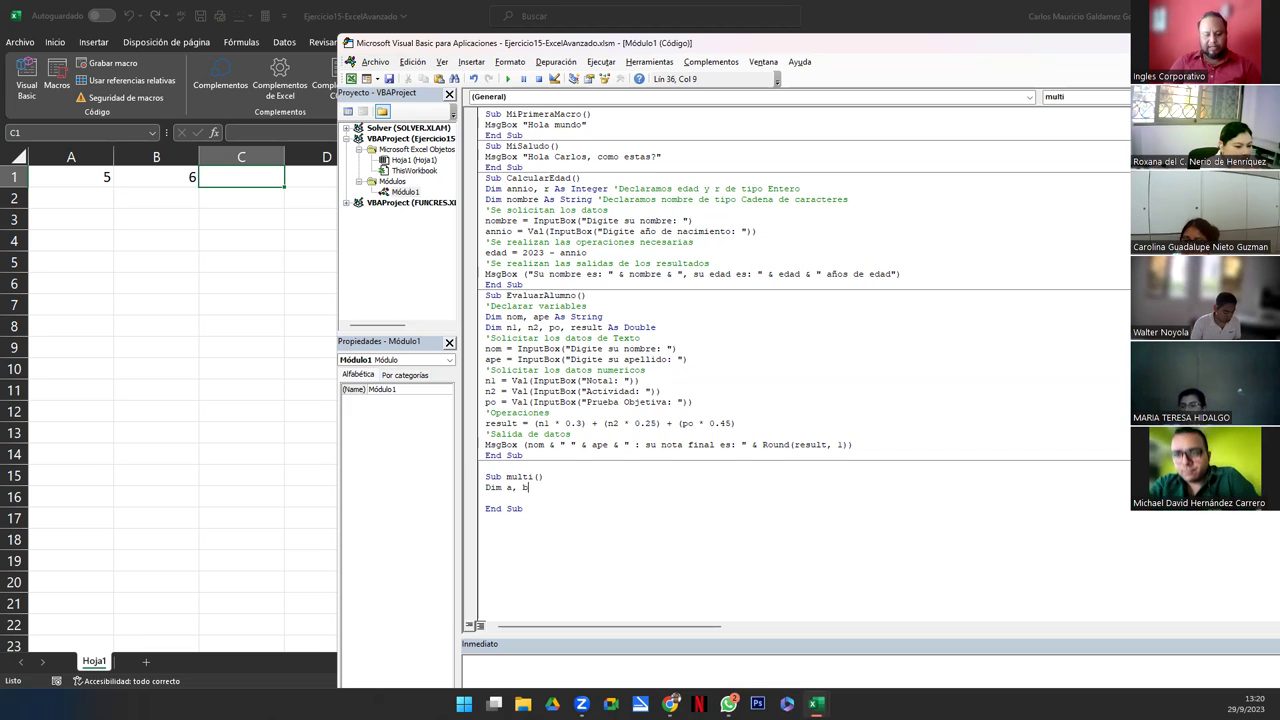
type(" as intege")
key("Return")
key("Return")
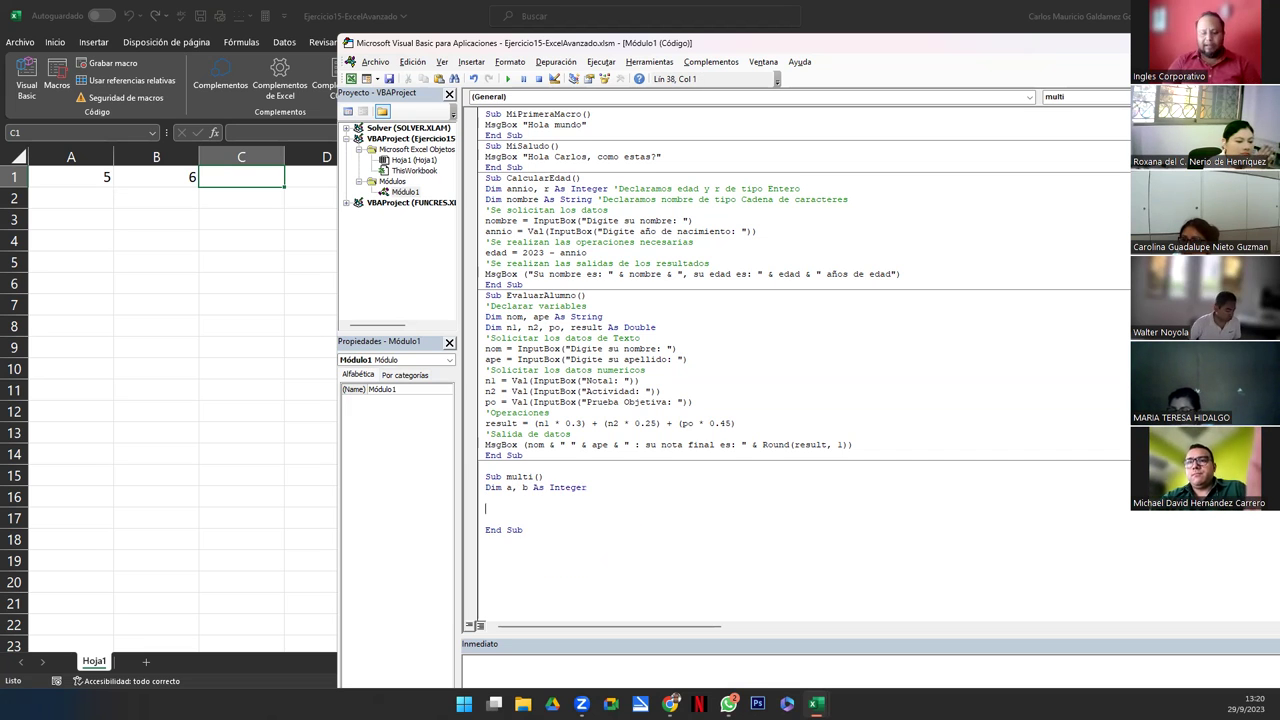
type("a = ")
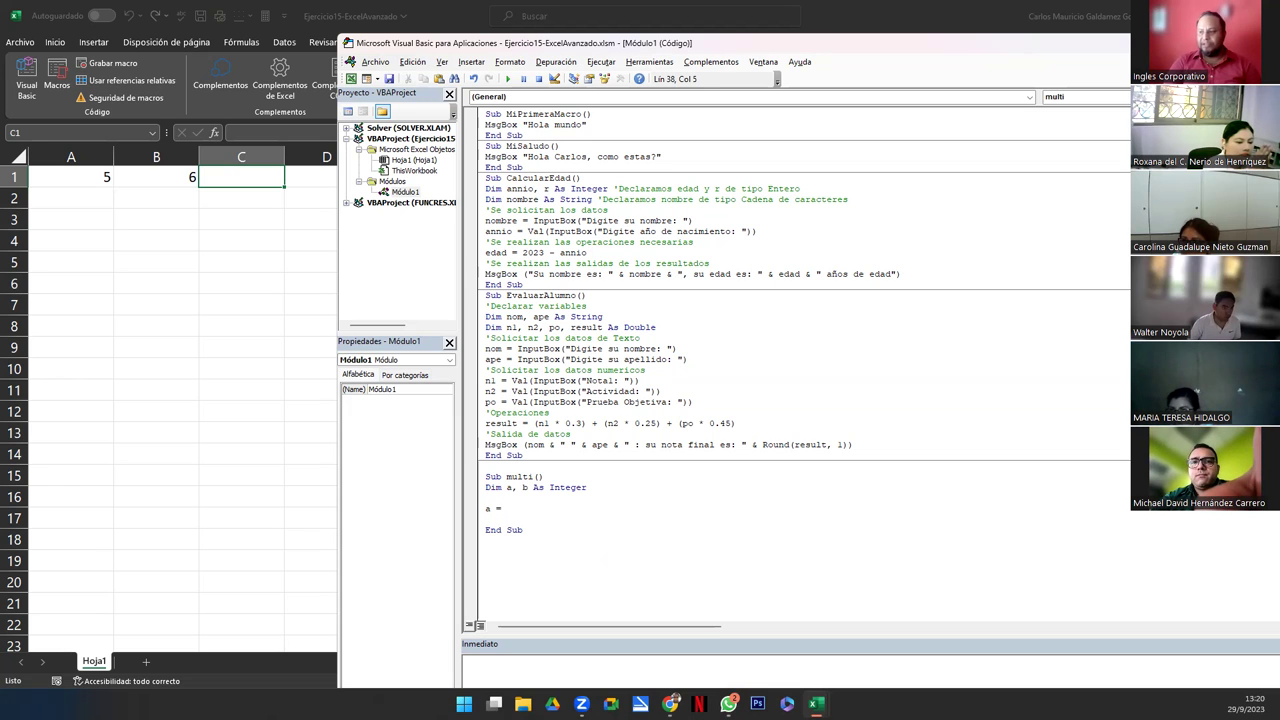
type("Range")
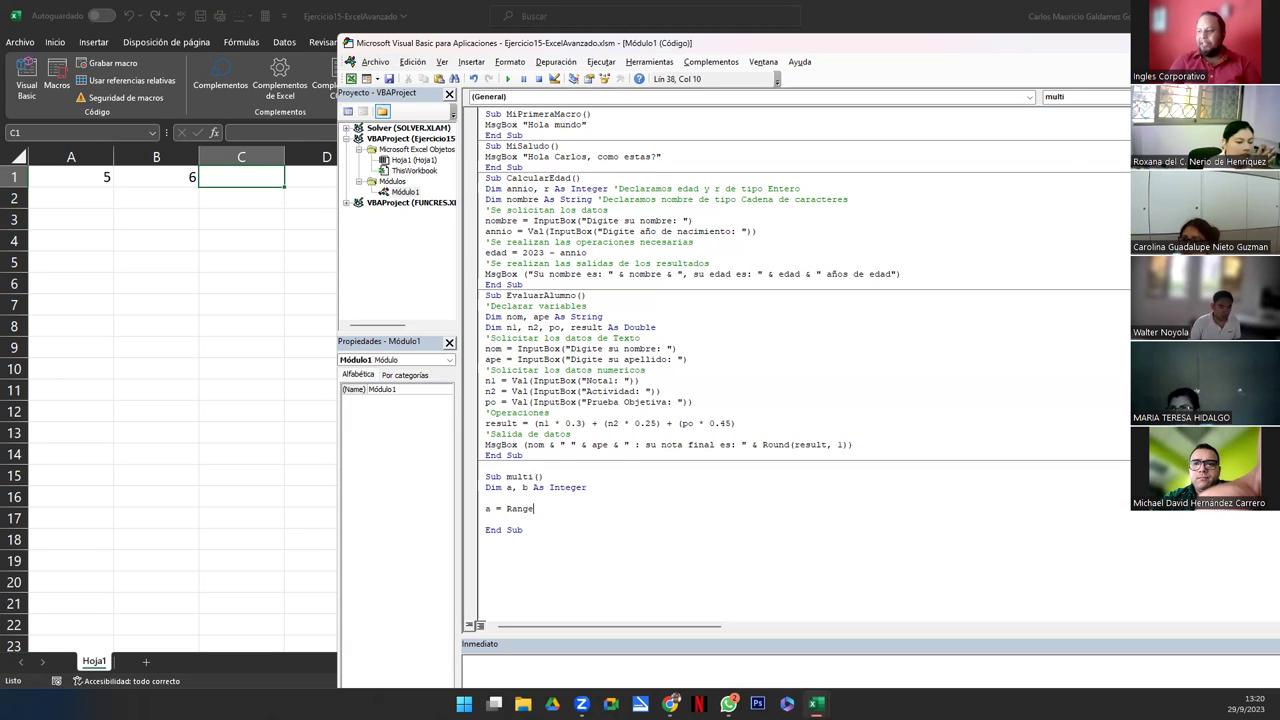
type("(\"A1")
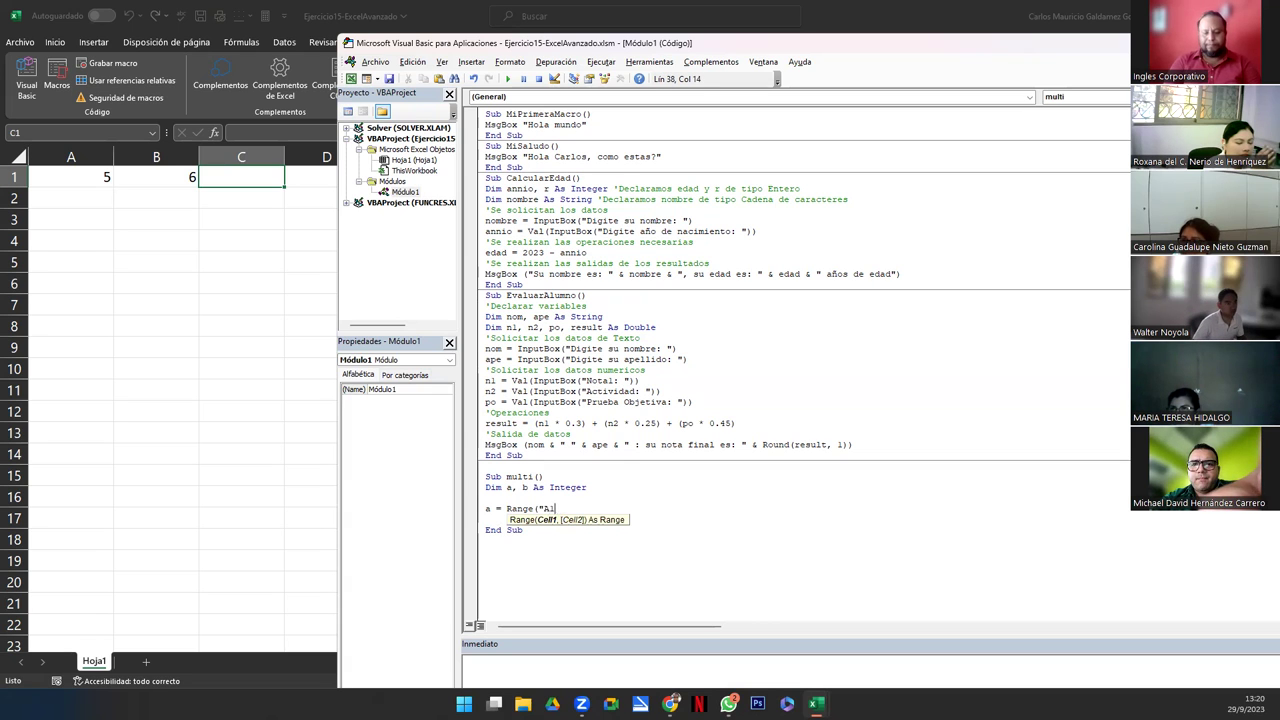
type("\")")
key("Return")
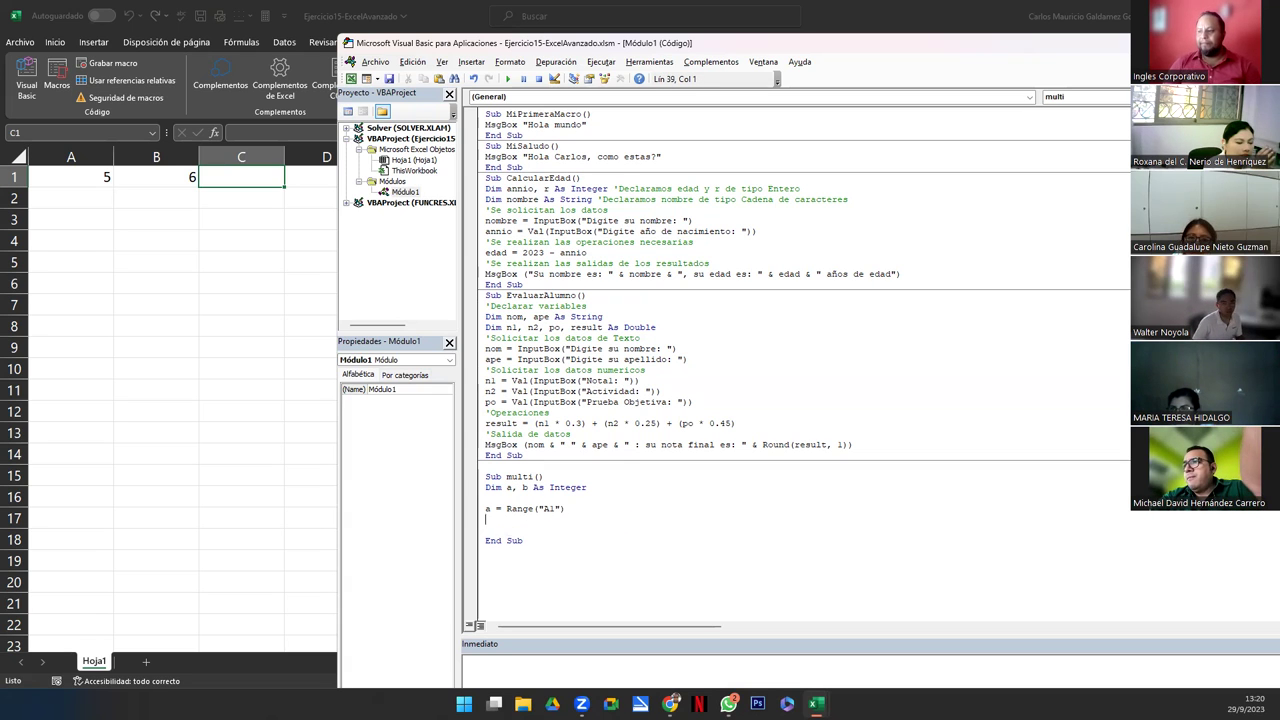
Step: Duplicate the line as b = Range("B1") and add Range("C1") = a * b
key("shift+Up")
key("ctrl+c")
key("shift+Down")
key("ctrl+v")
key("Home")
key("Right")
key("BackSpace")
type("b")
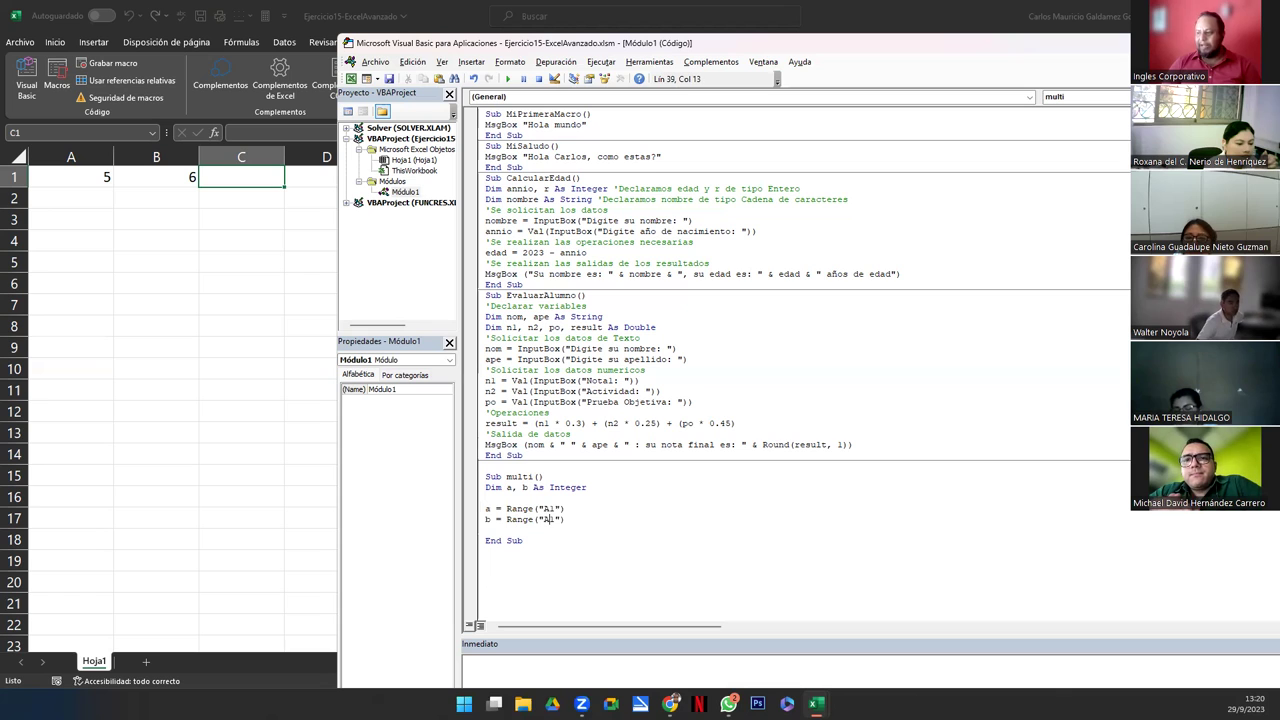
type("B")
key("Return")
key("Return")
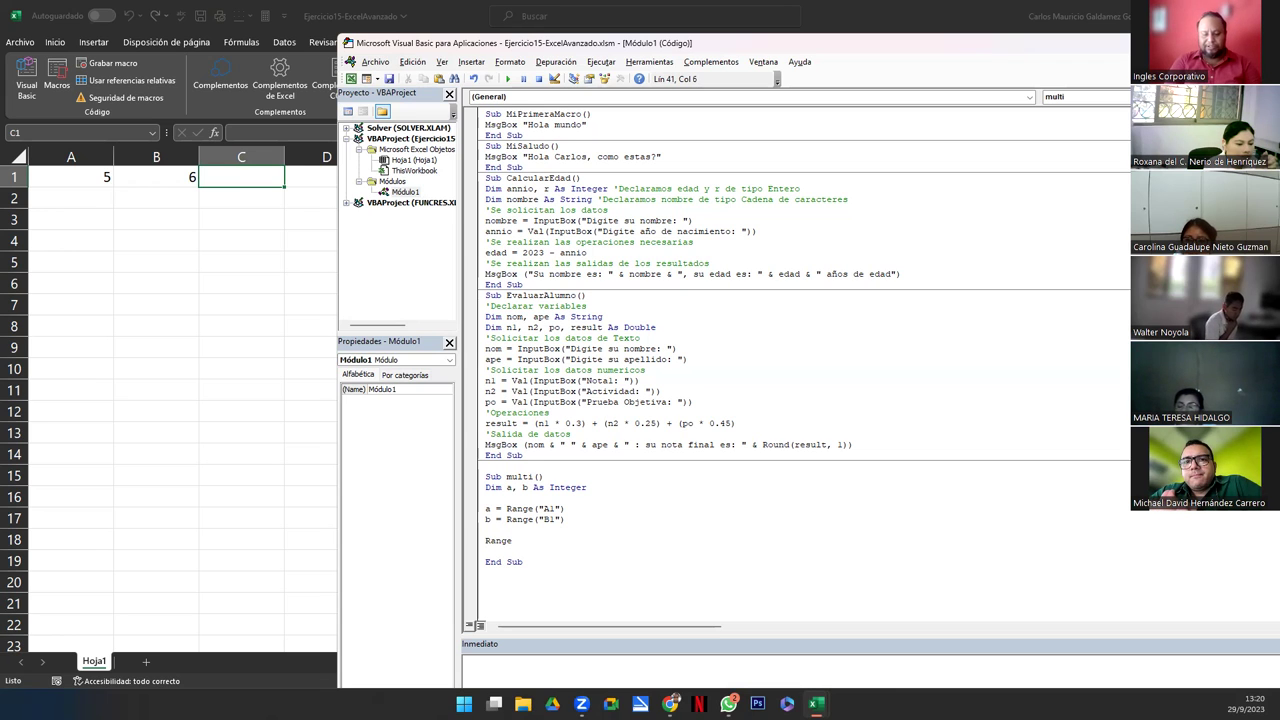
type("(\"C1\"")
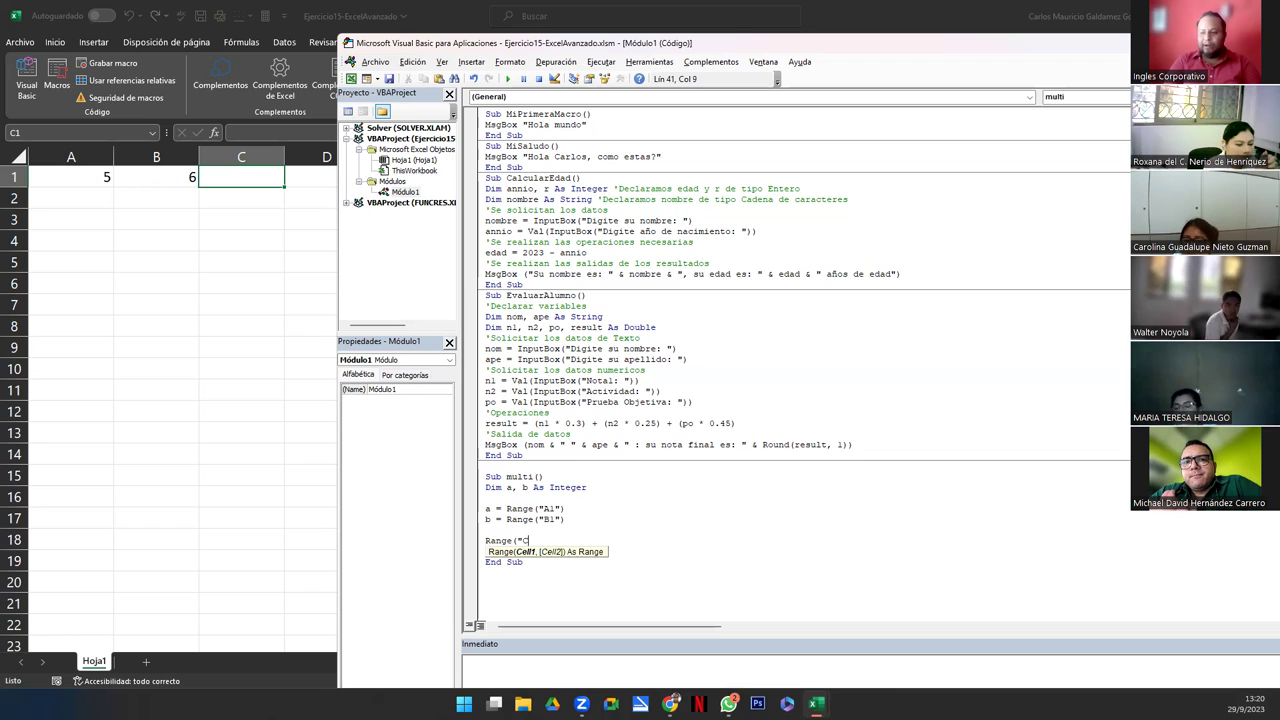
type(")")
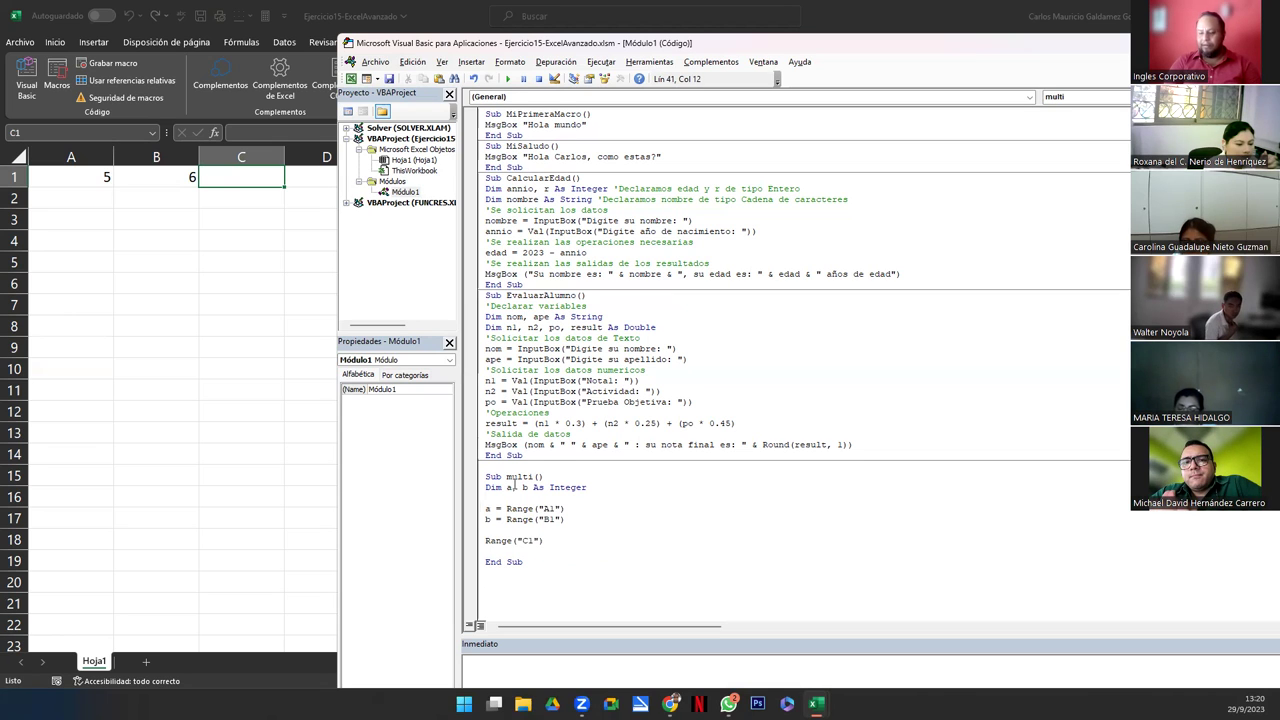
type(" = a")
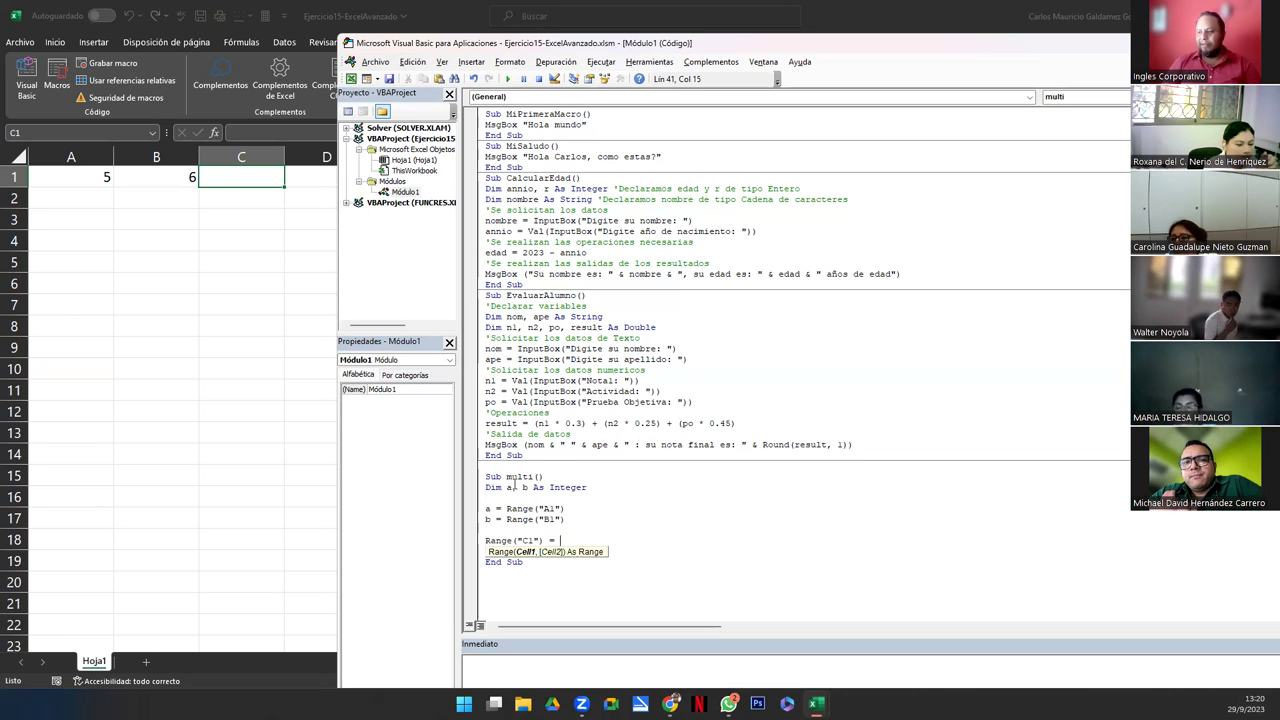
type(" *b")
key("Return")
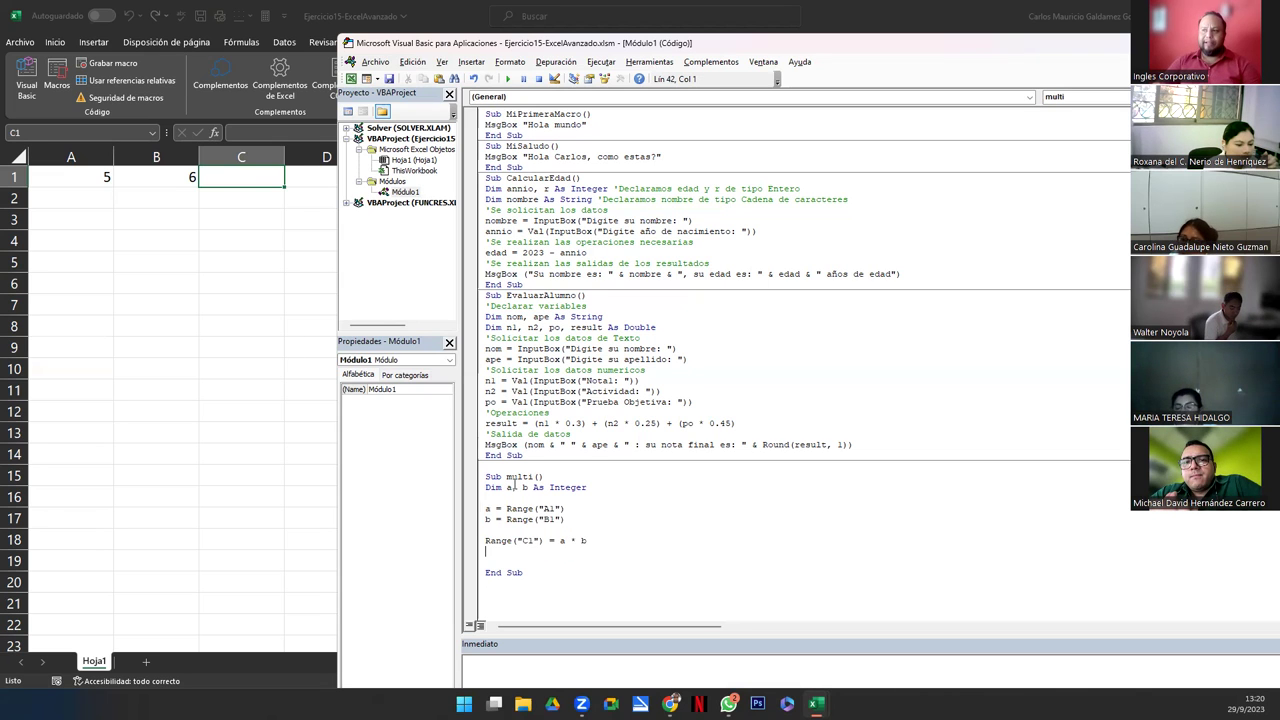
Step: Run the multi macro from Excel's Macros list so C1 shows 30, then reopen the VBA editor
left_click(255, 177)
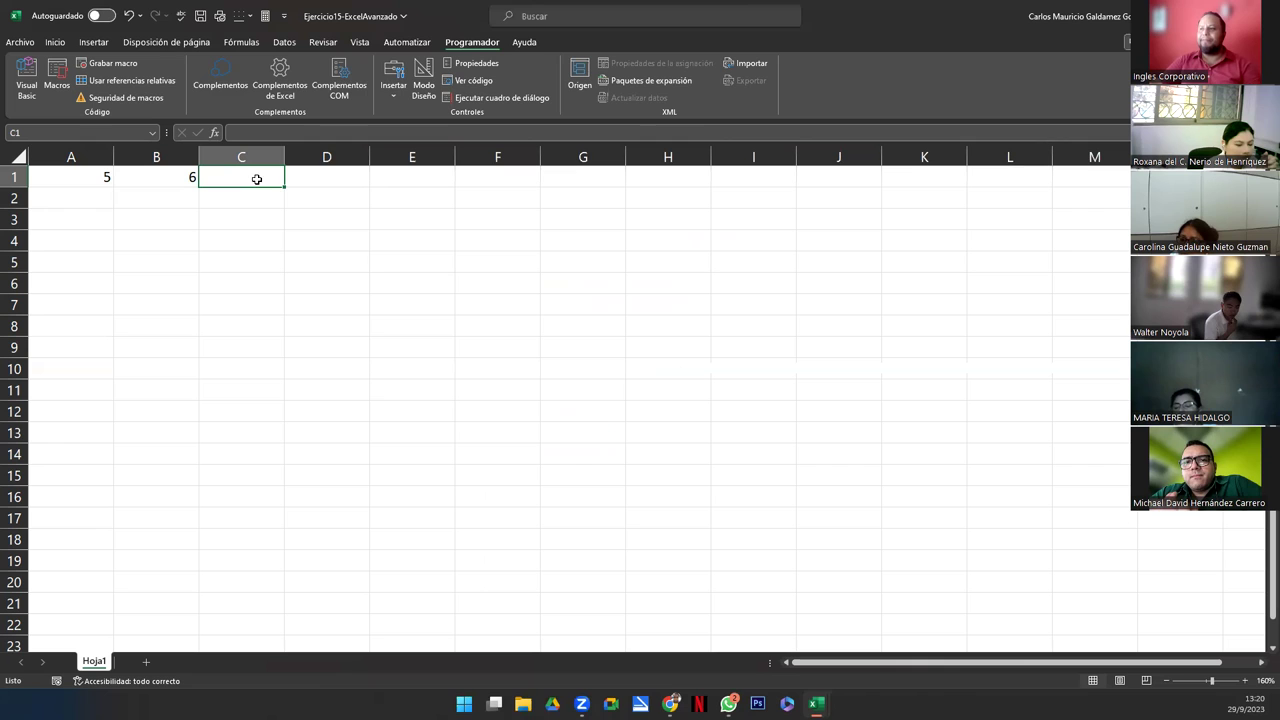
left_click(50, 84)
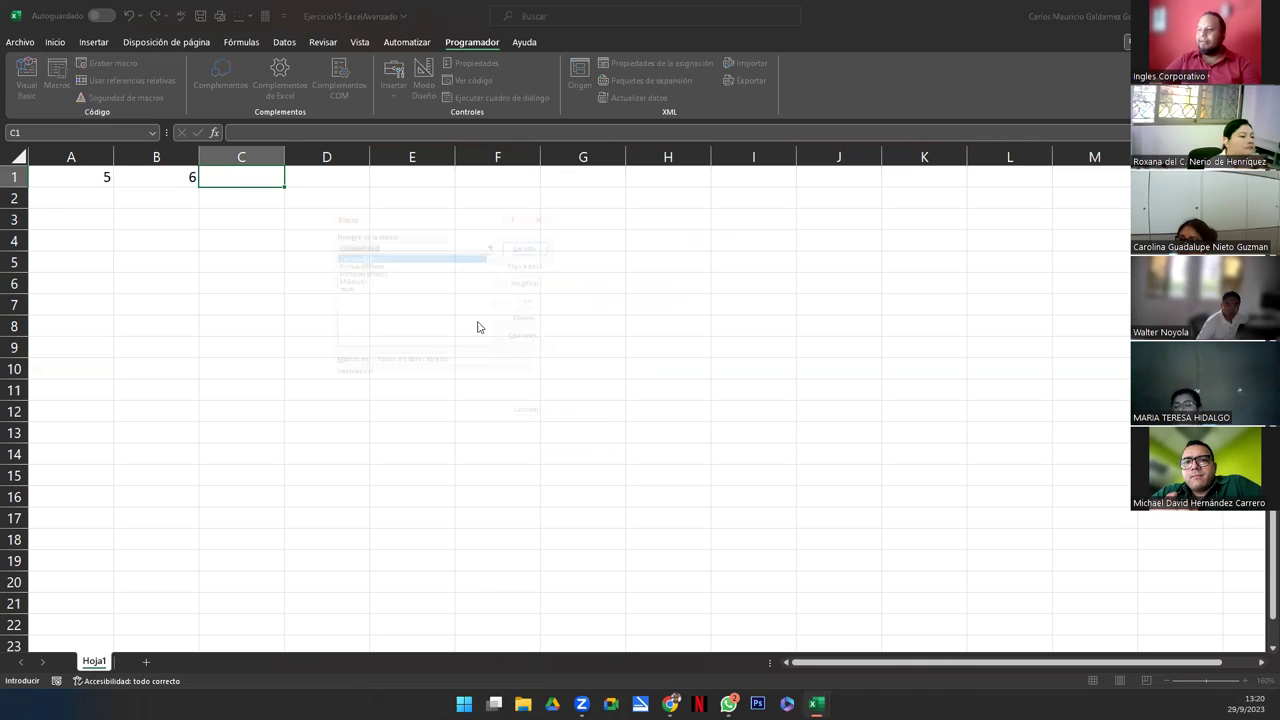
left_click(332, 285)
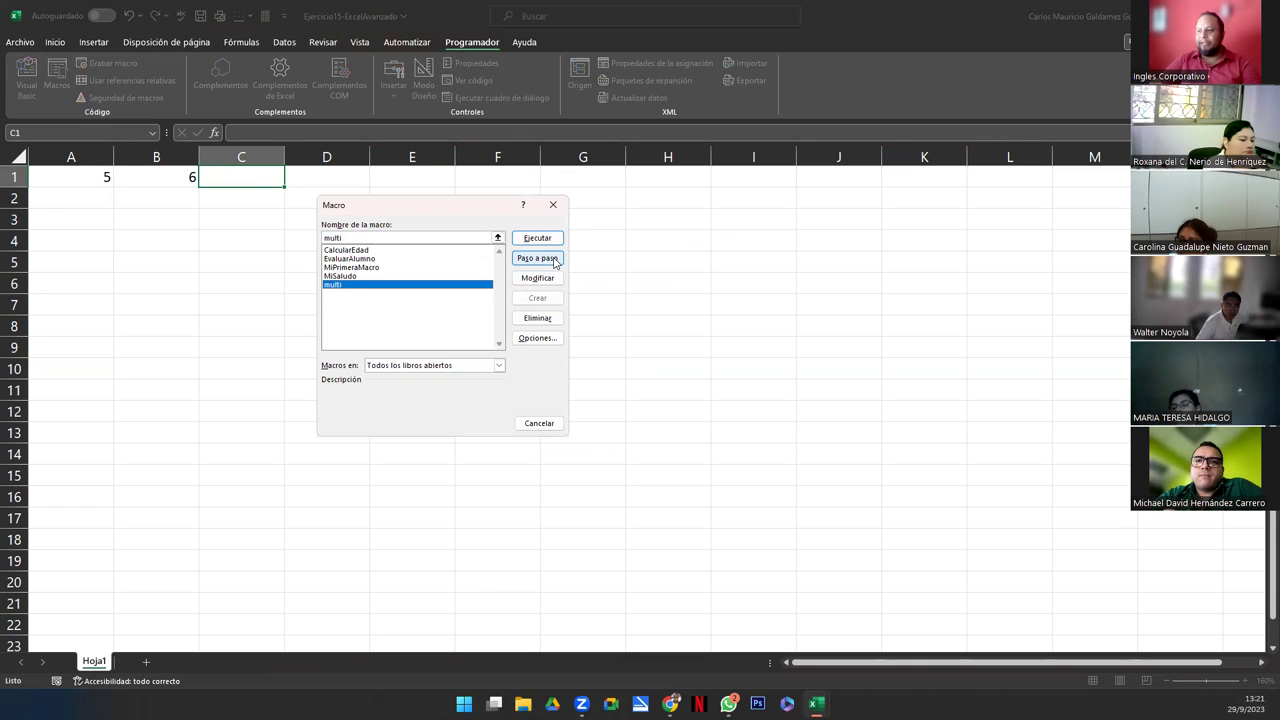
left_click(537, 238)
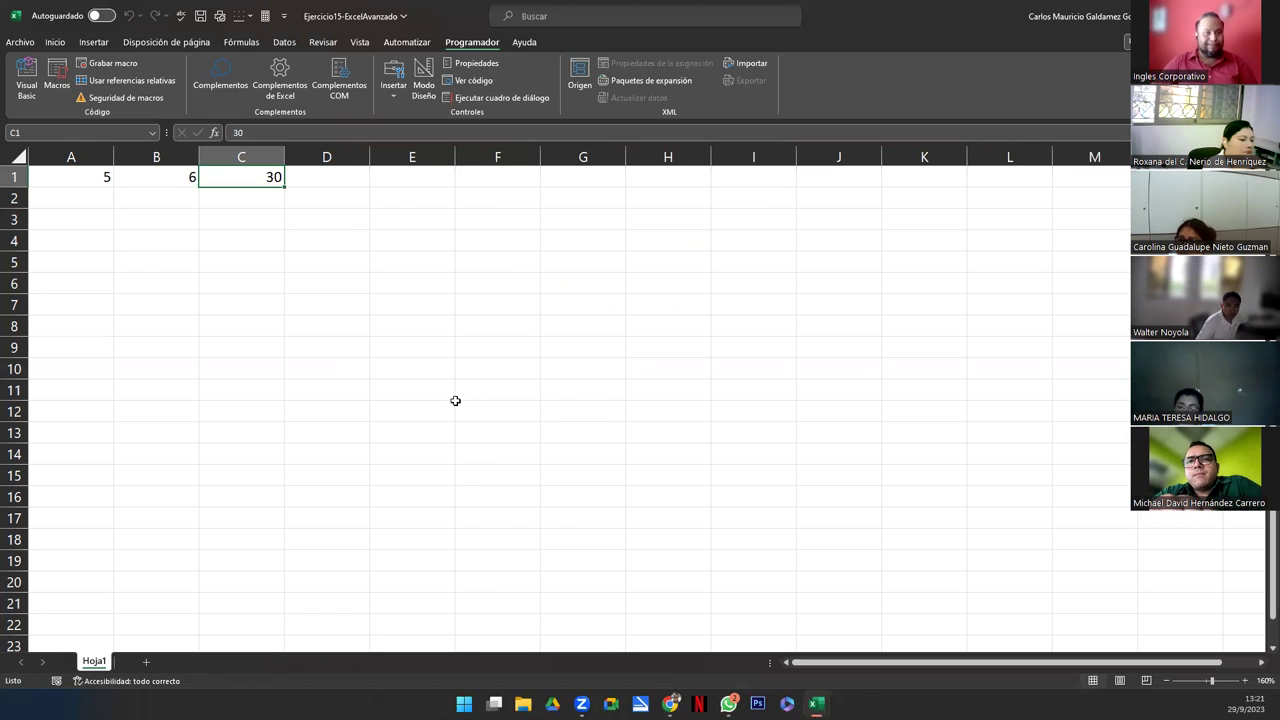
key("alt+F11")
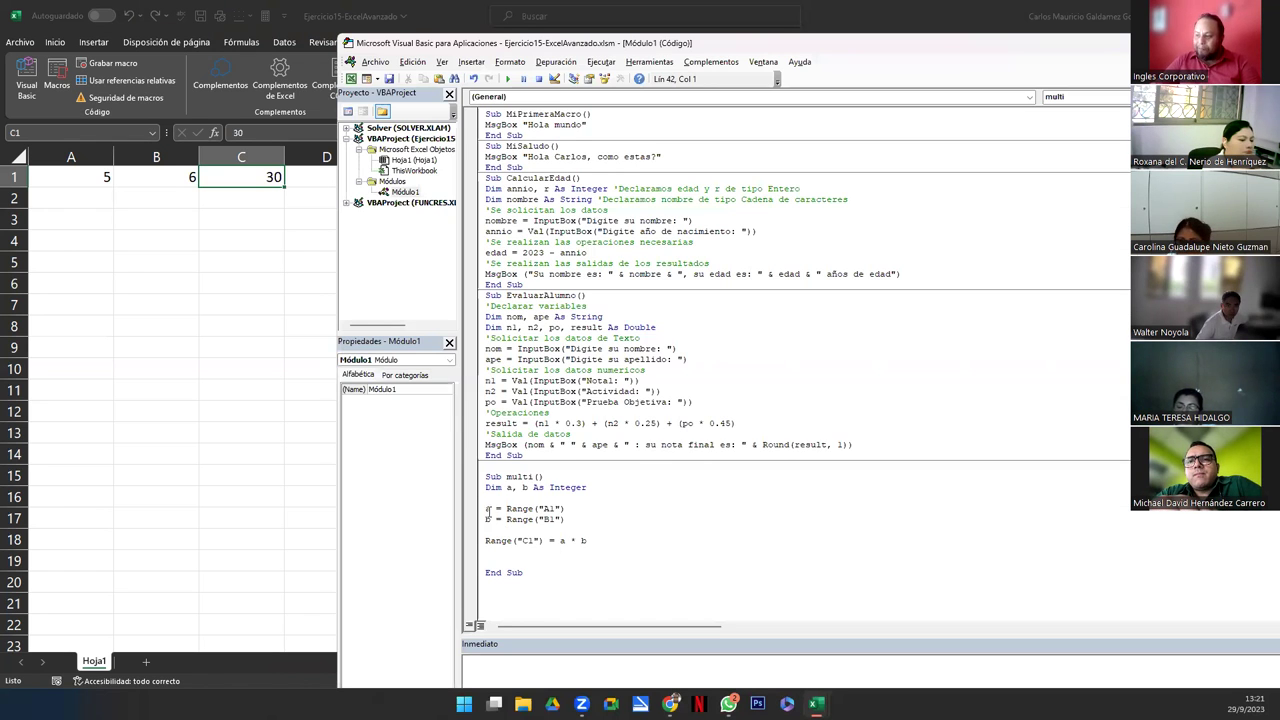
Step: Highlight Range("A1") in the multi code while explaining it, then move the editor window right
left_click_drag(506, 509, 564, 509)
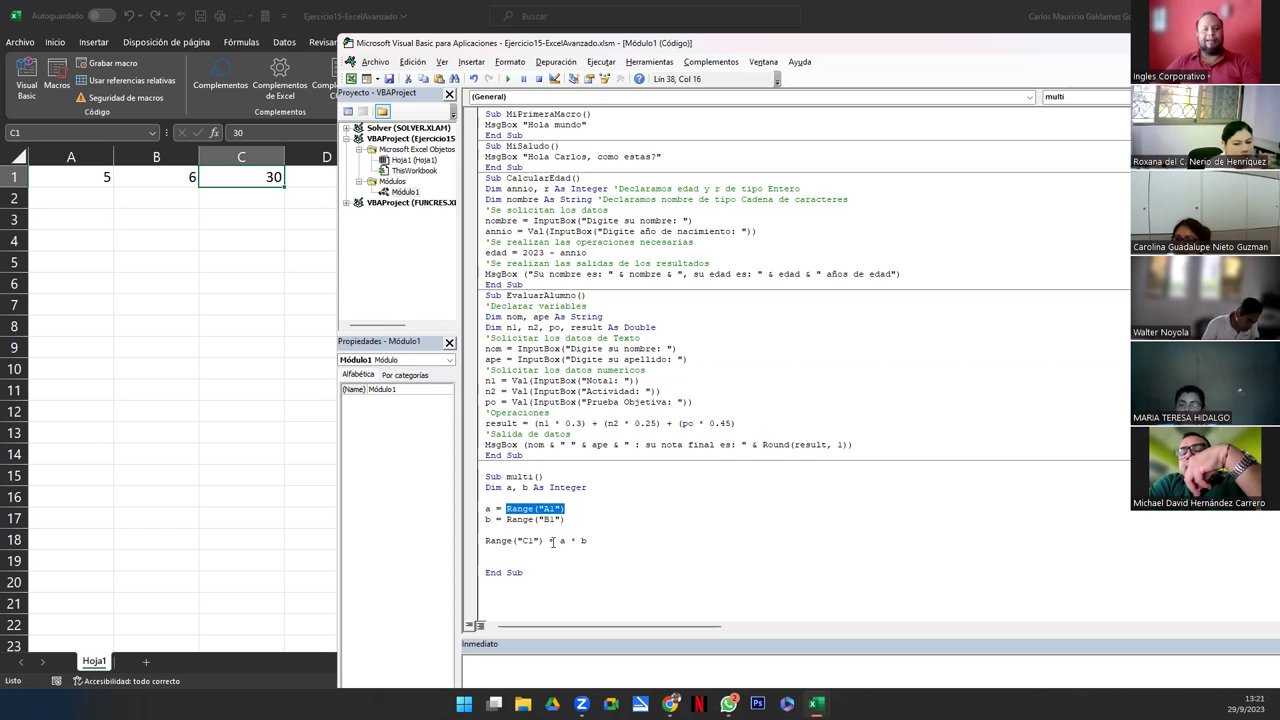
left_click(539, 575)
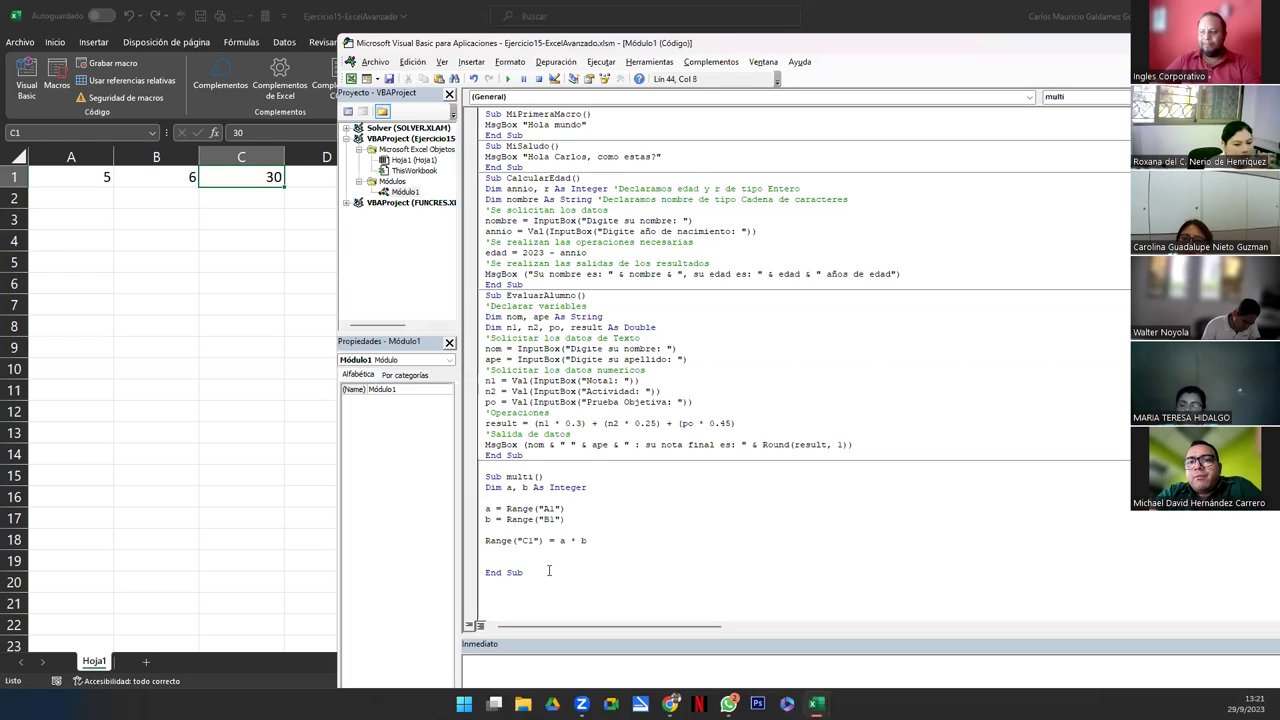
left_click_drag(508, 513, 566, 509)
left_click(566, 509)
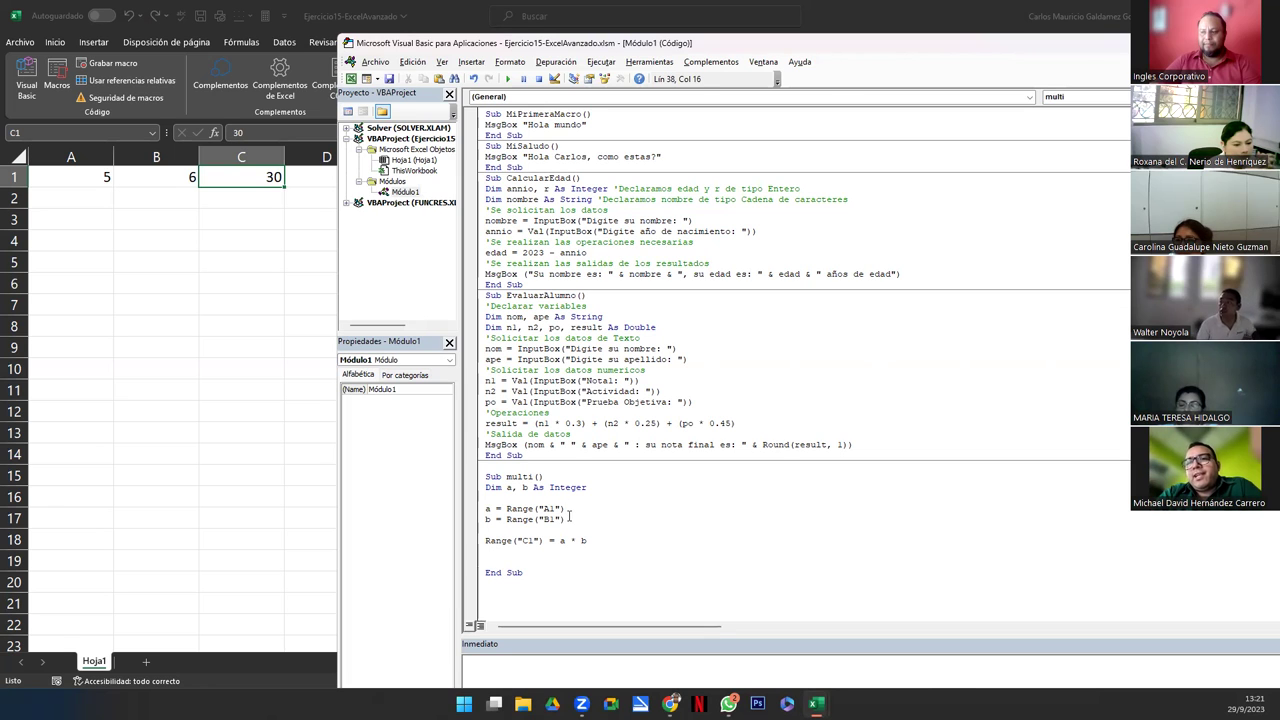
key("F5")
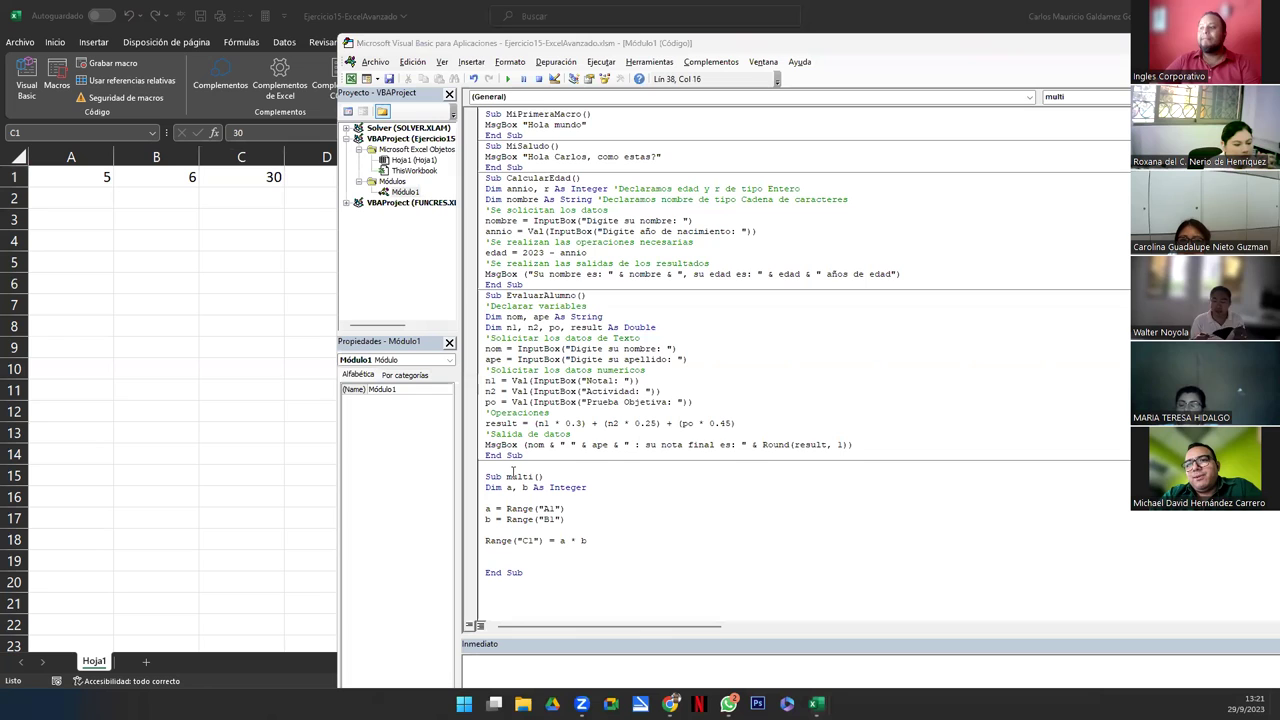
left_click(598, 540)
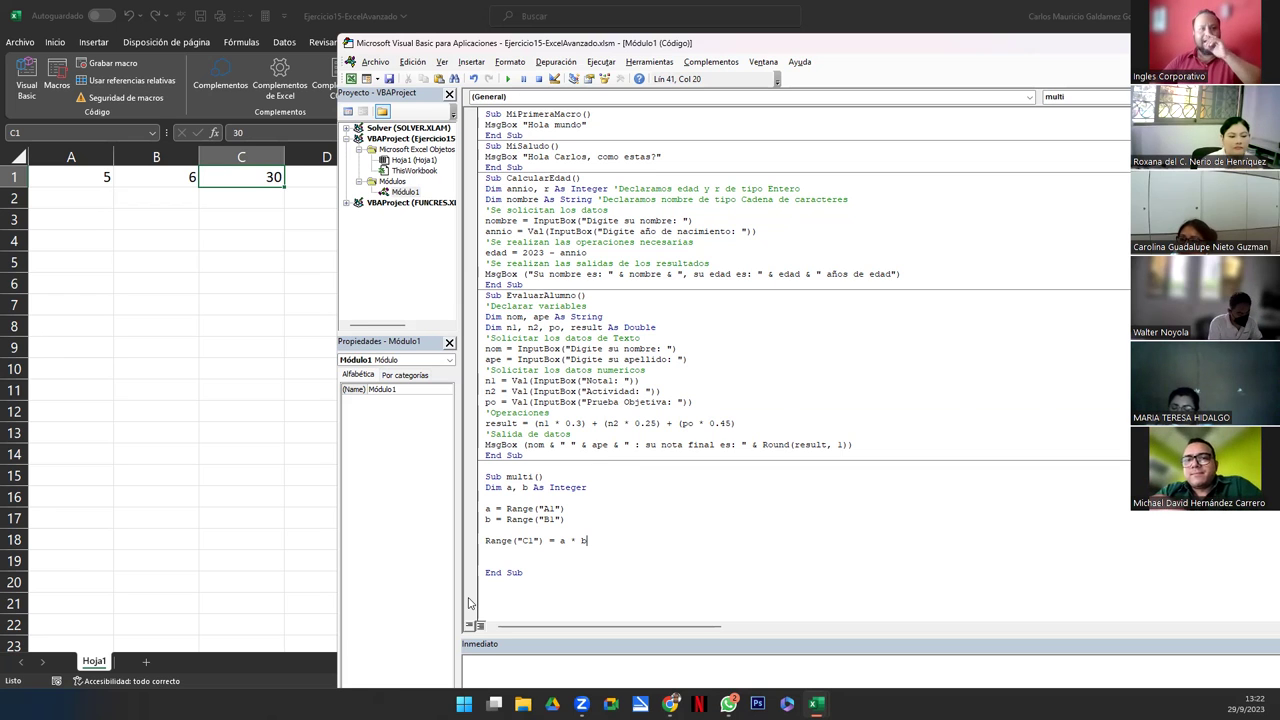
left_click(670, 565)
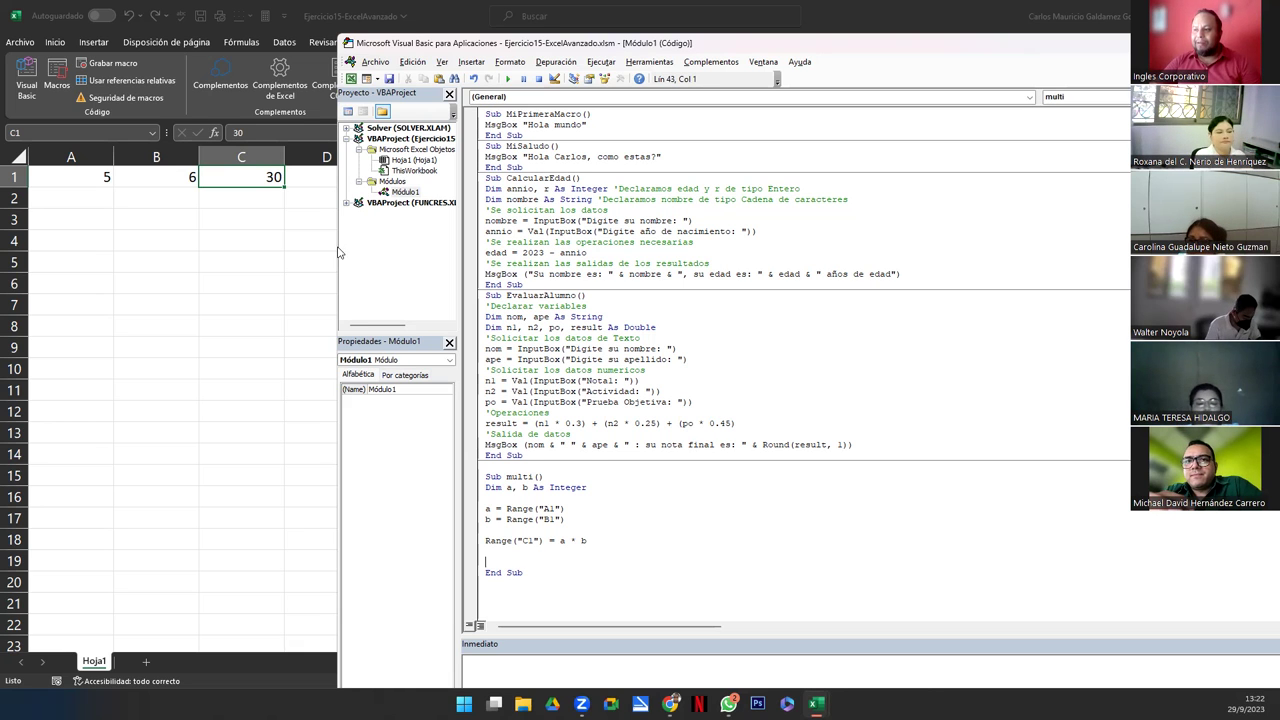
left_click_drag(333, 248, 455, 248)
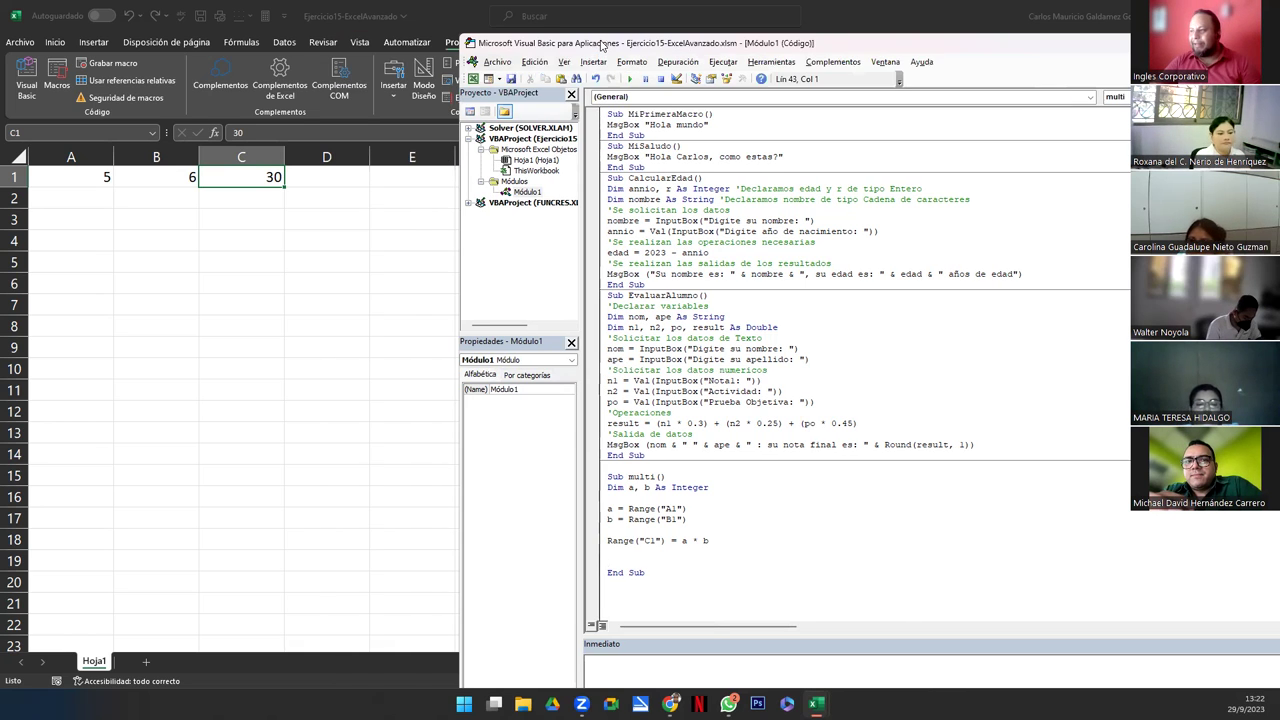
Step: Reposition the VBA editor window, then leave the multi code for the Excel sheet
left_click_drag(603, 45, 579, 16)
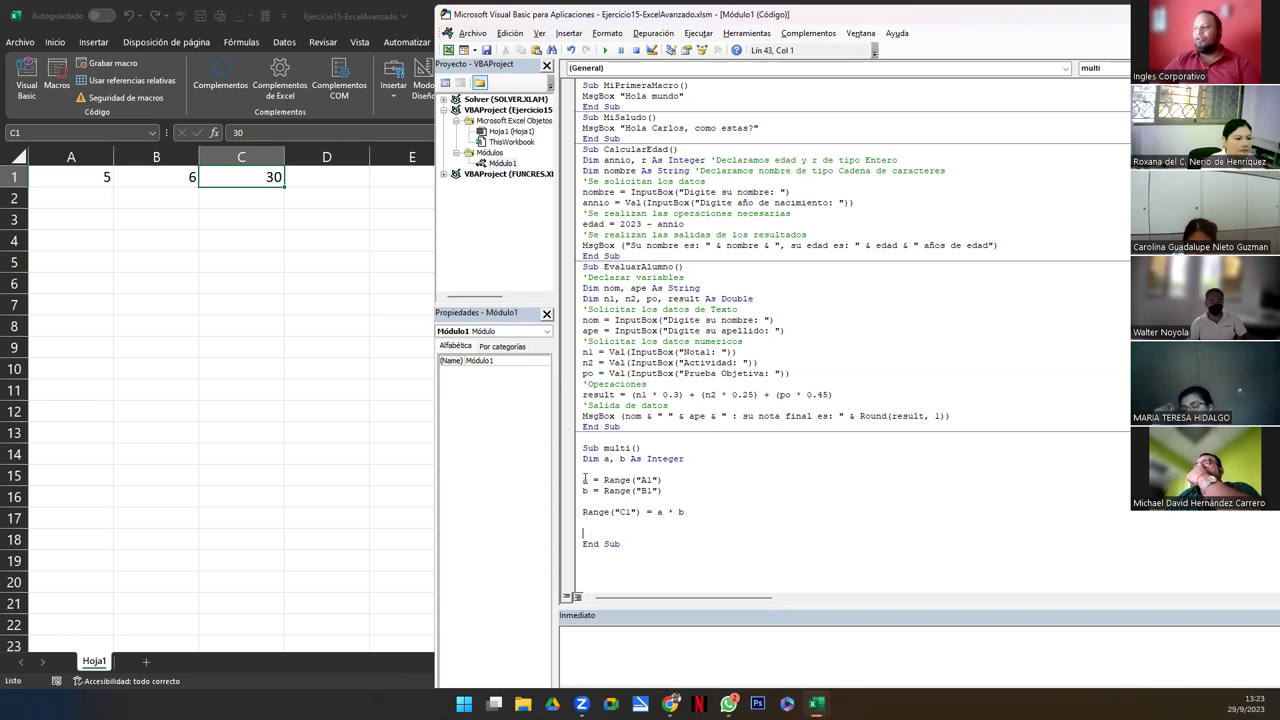
mouse_move(895, 17)
left_mouse_down()
mouse_move(763, 43)
mouse_move(666, 36)
left_mouse_up()
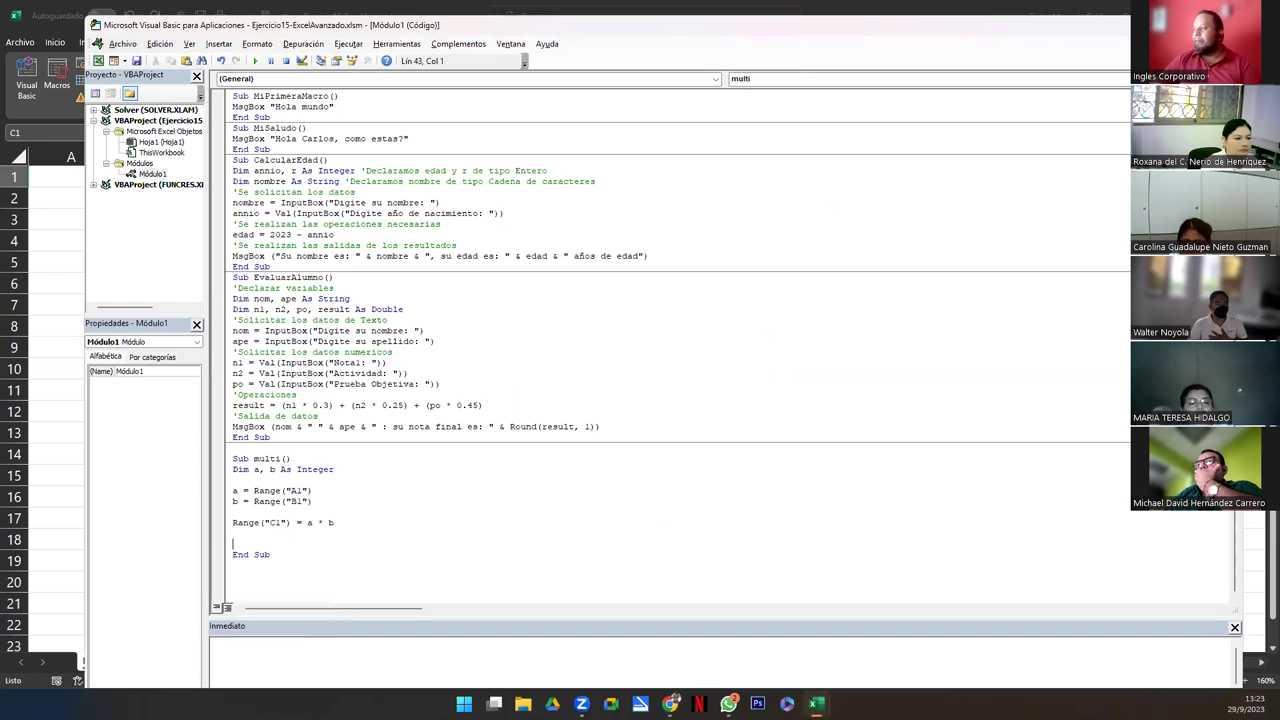
key("alt+F11")
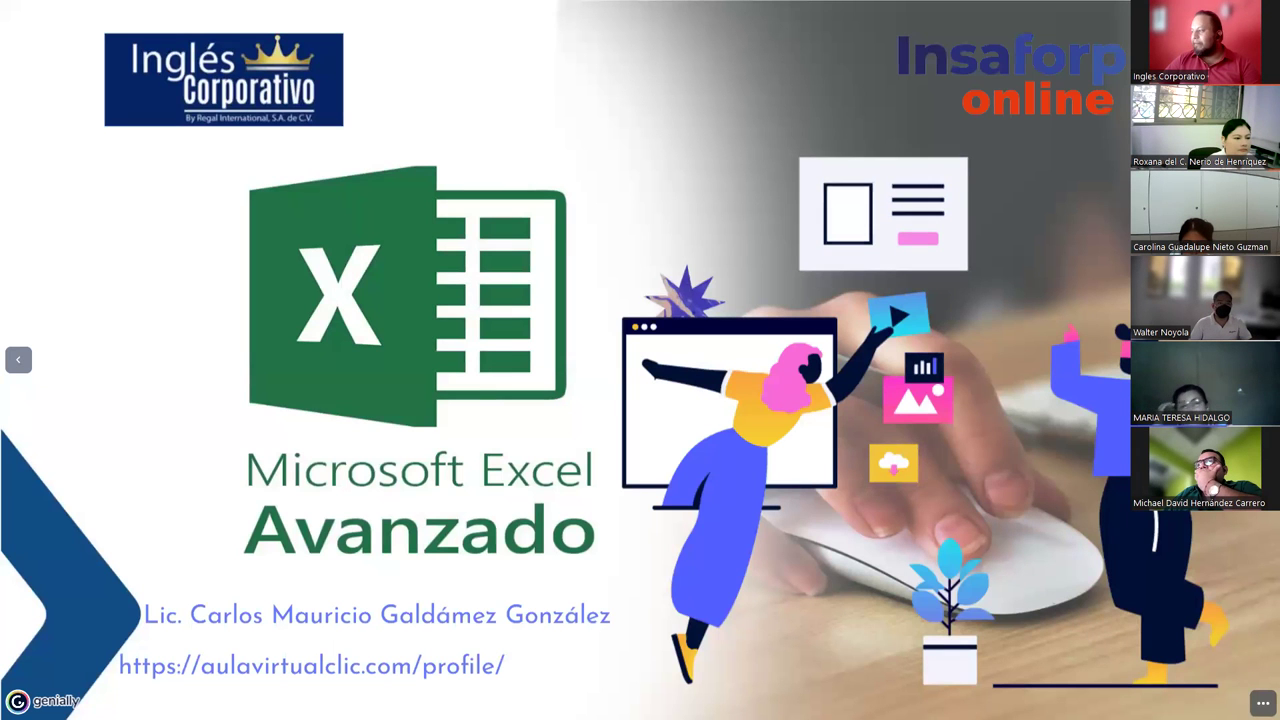
Step: Advance to slide 16, Semana 4: Formulario de Usuario VBA, and highlight its title
key("Right")
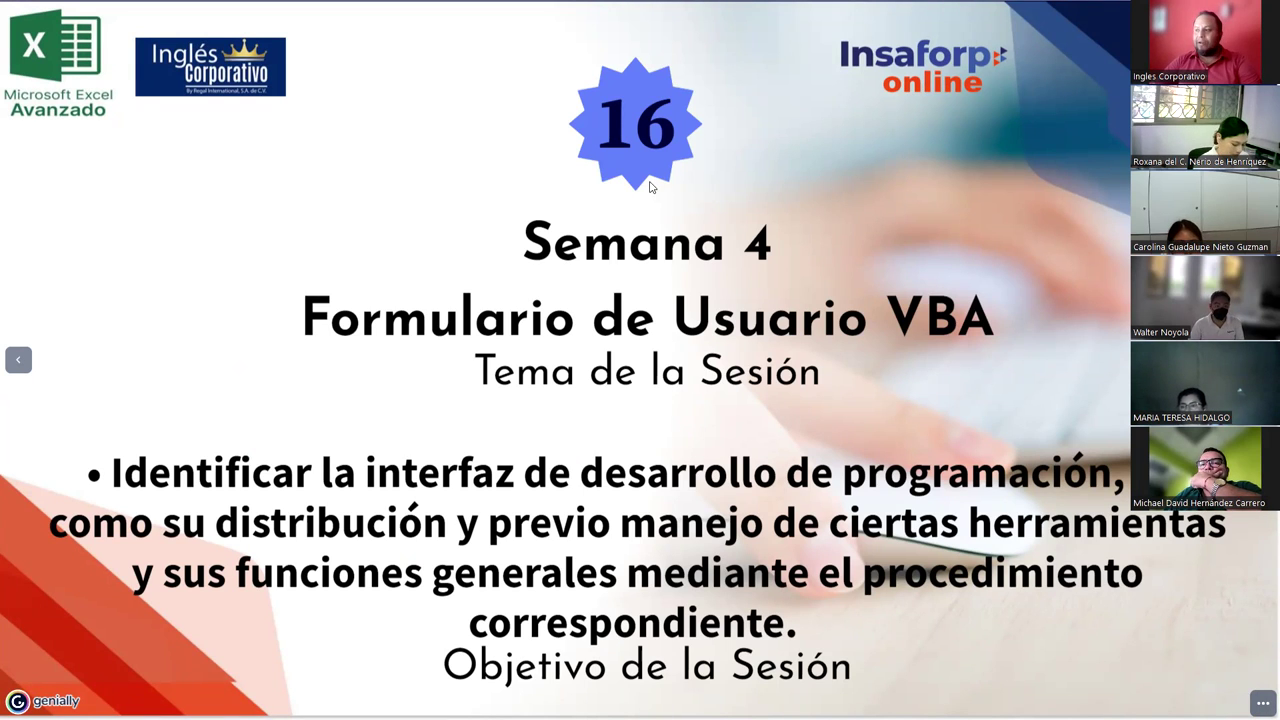
left_click_drag(533, 262, 775, 262)
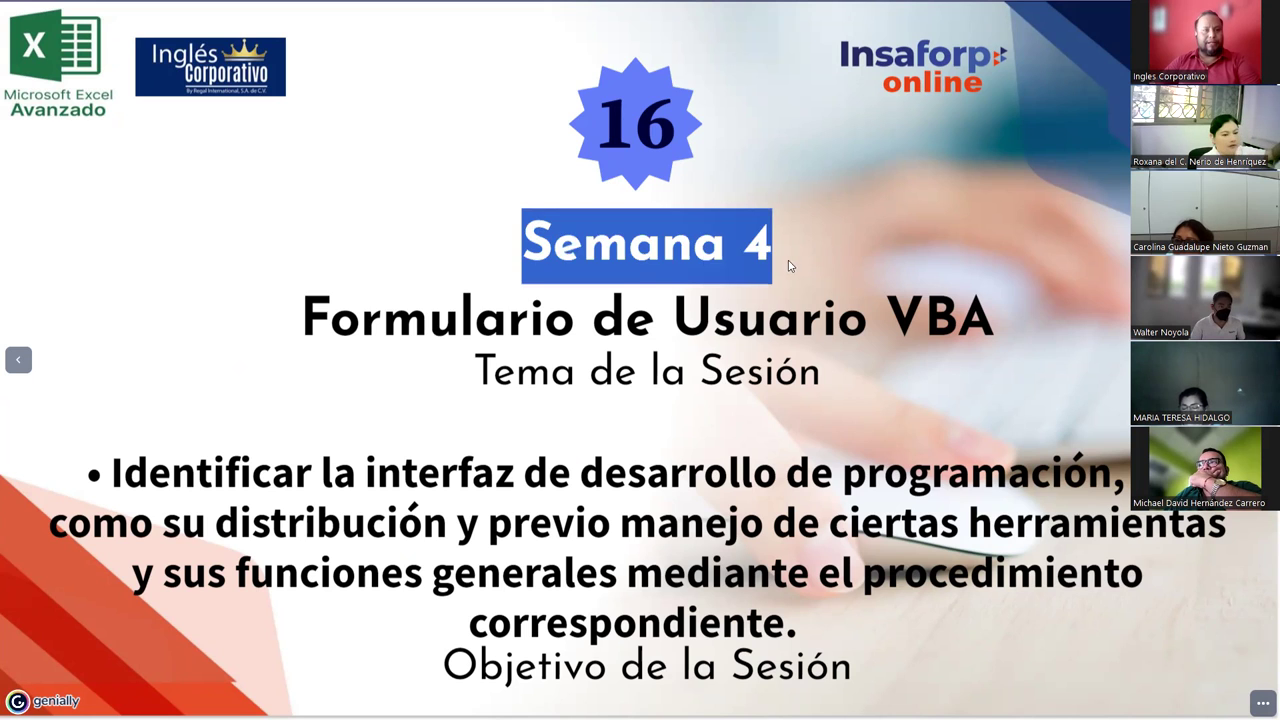
left_click(788, 265)
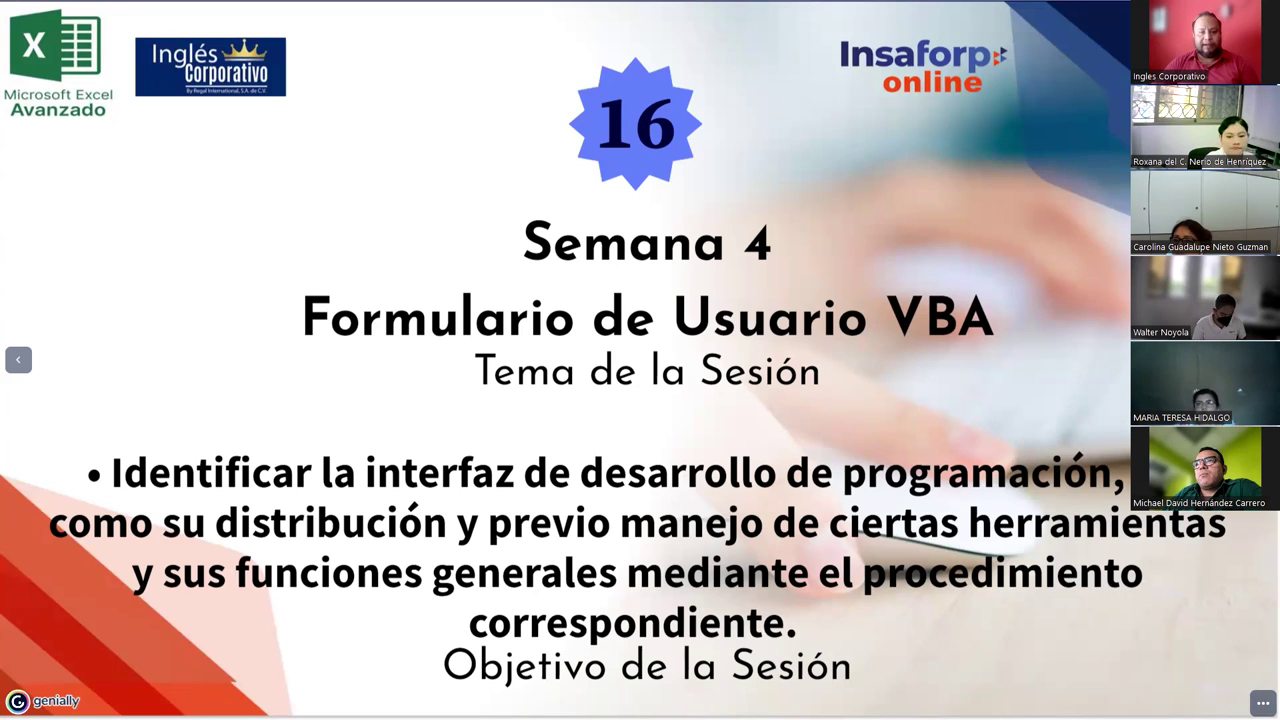
Step: Maximize the VBA editor and delete the empty lines in Sub multi, including the one after Dim
key("alt+Tab")
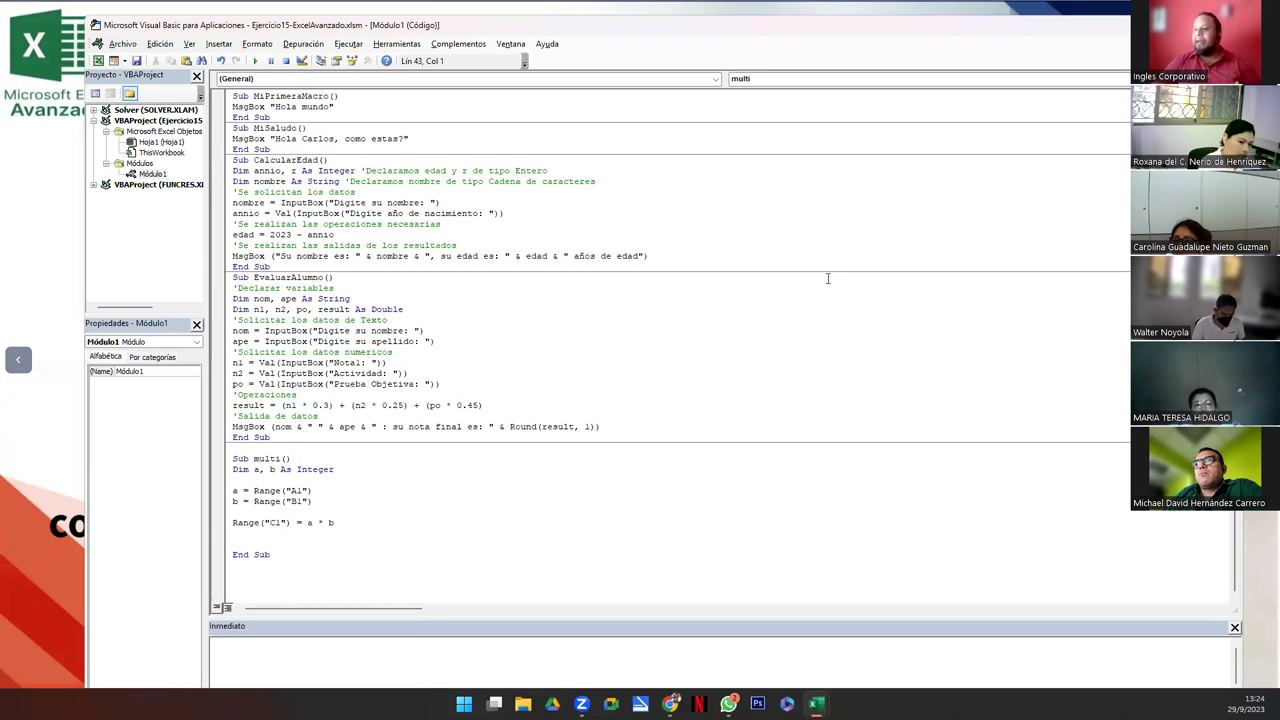
key("super+Up")
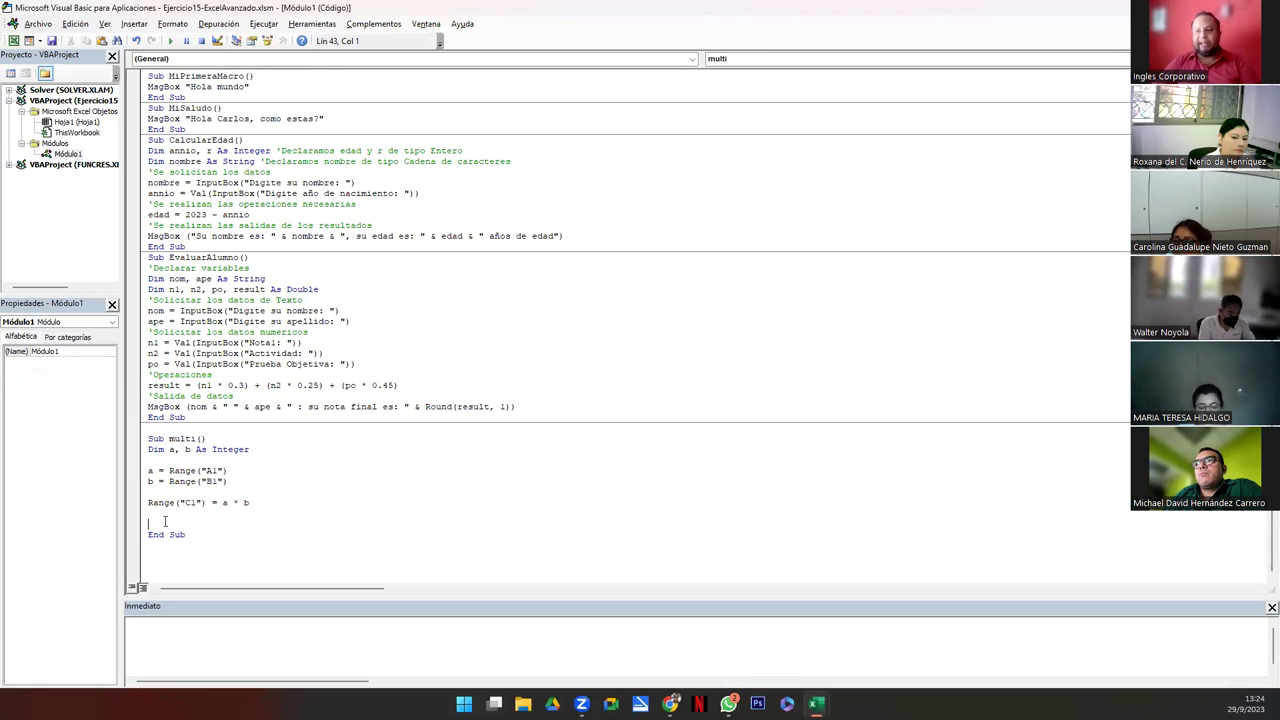
key("BackSpace")
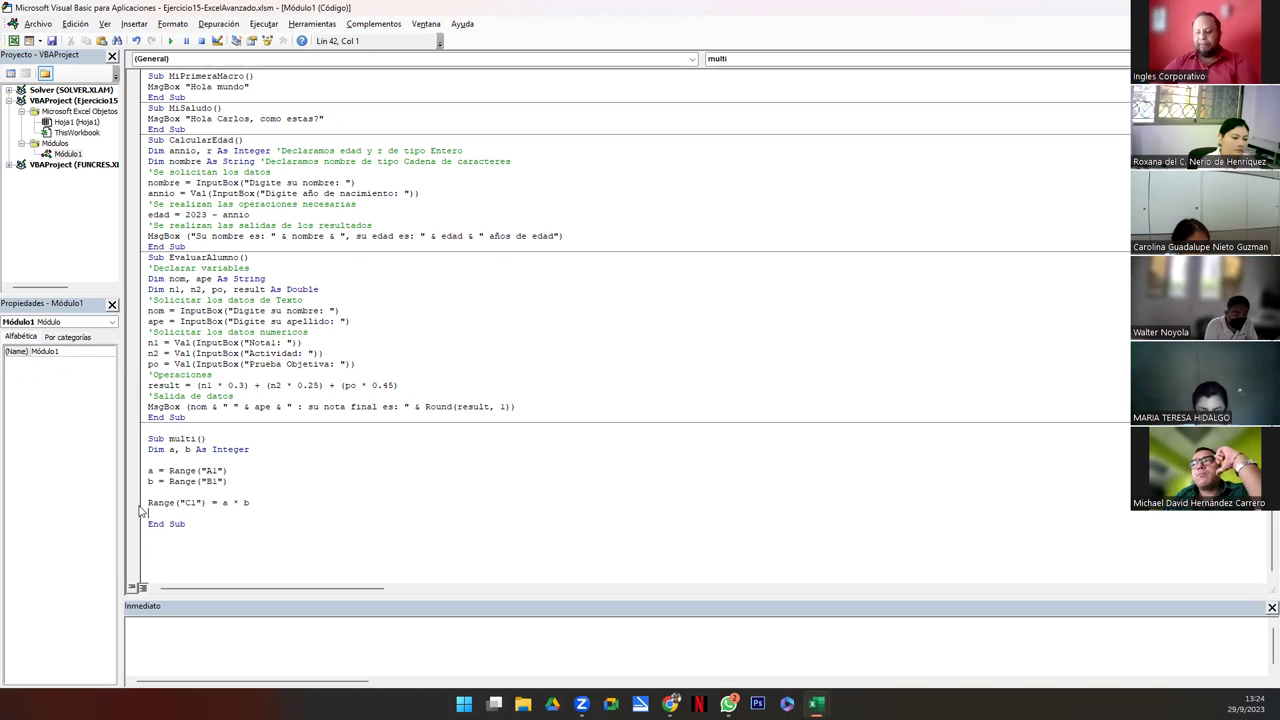
key("BackSpace")
key("Home")
key("BackSpace")
key("BackSpace")
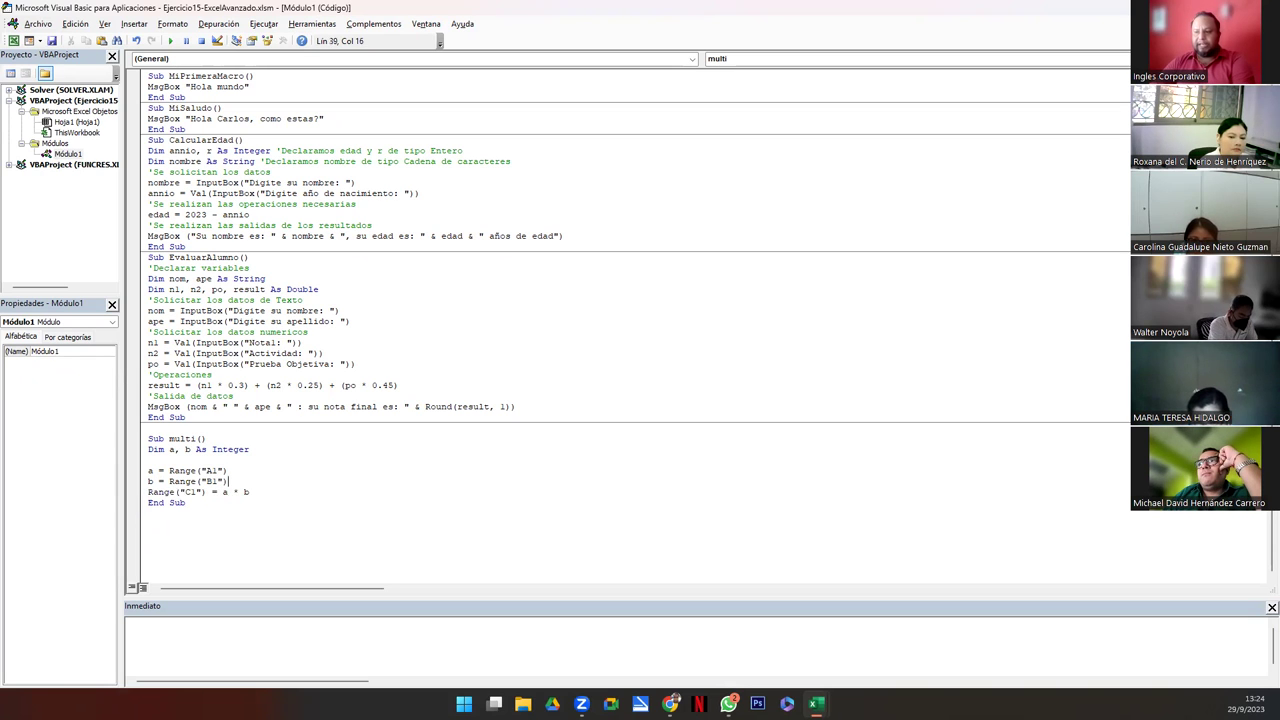
key("Up")
key("Up")
key("BackSpace")
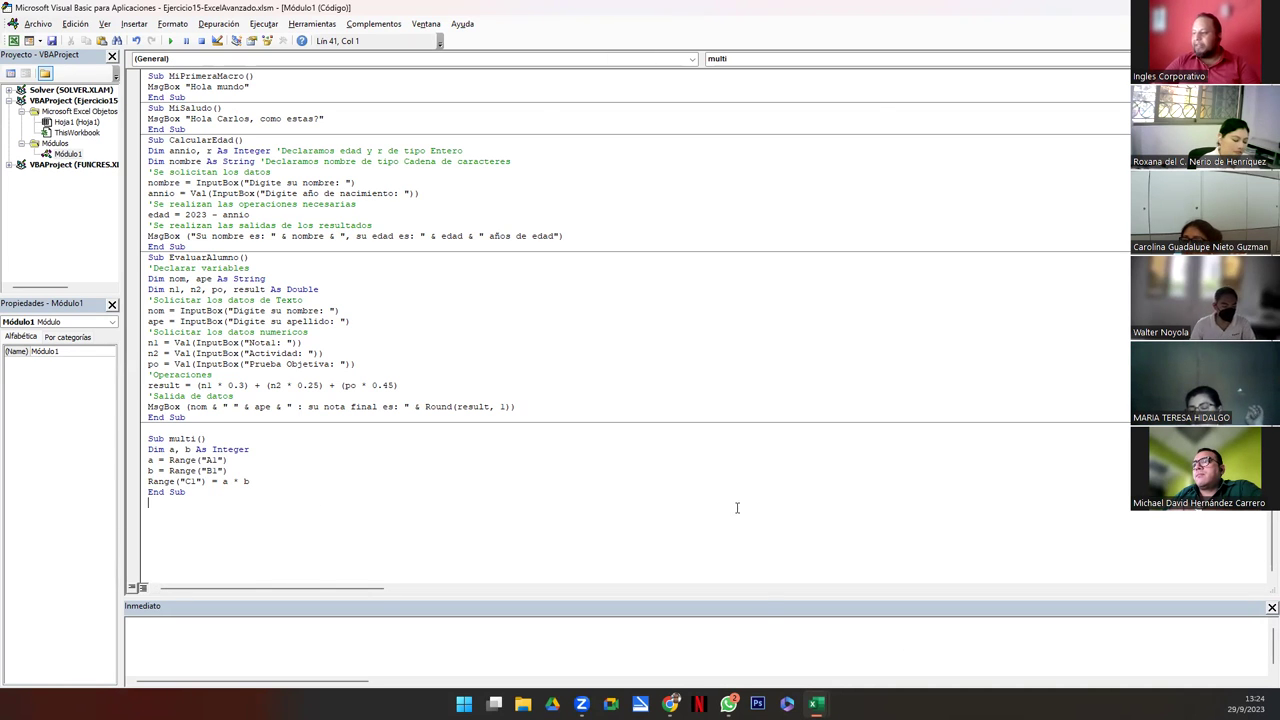
Step: Select A1:C1 in Excel showing 5, 6 and 30, then switch back to the VBA code
mouse_move(816, 703)
left_click(752, 650)
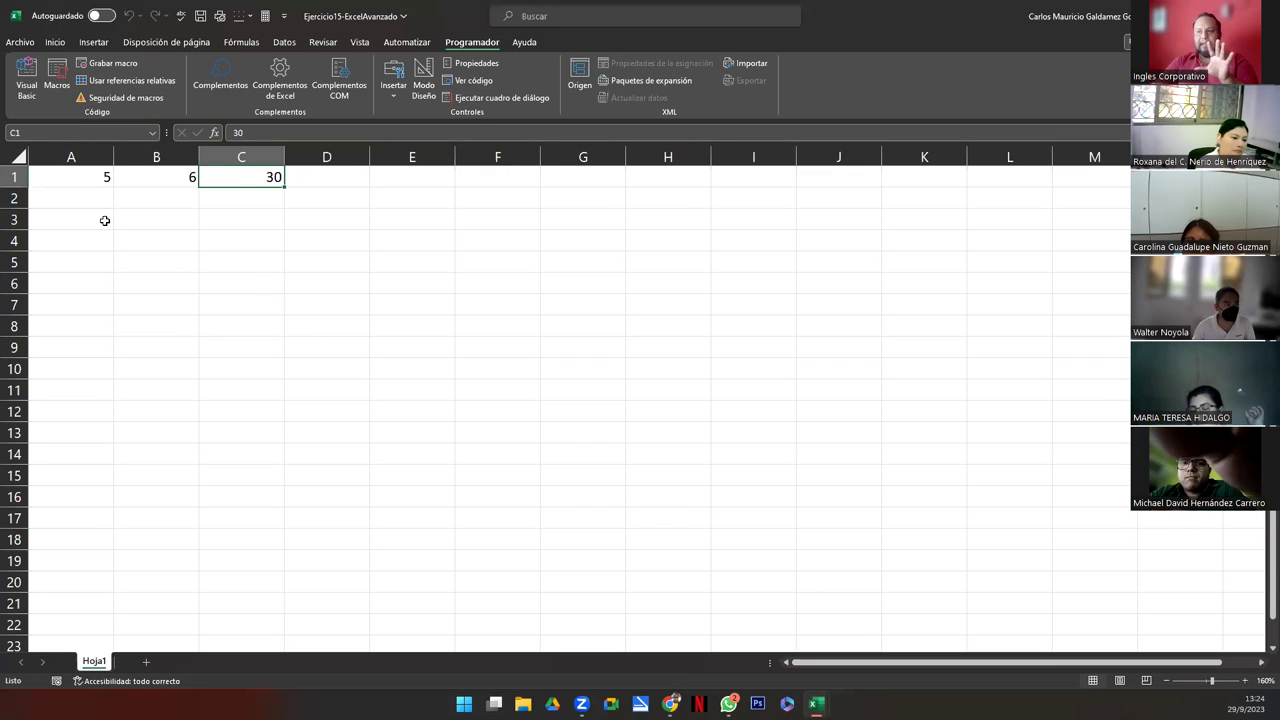
left_click_drag(107, 177, 226, 177)
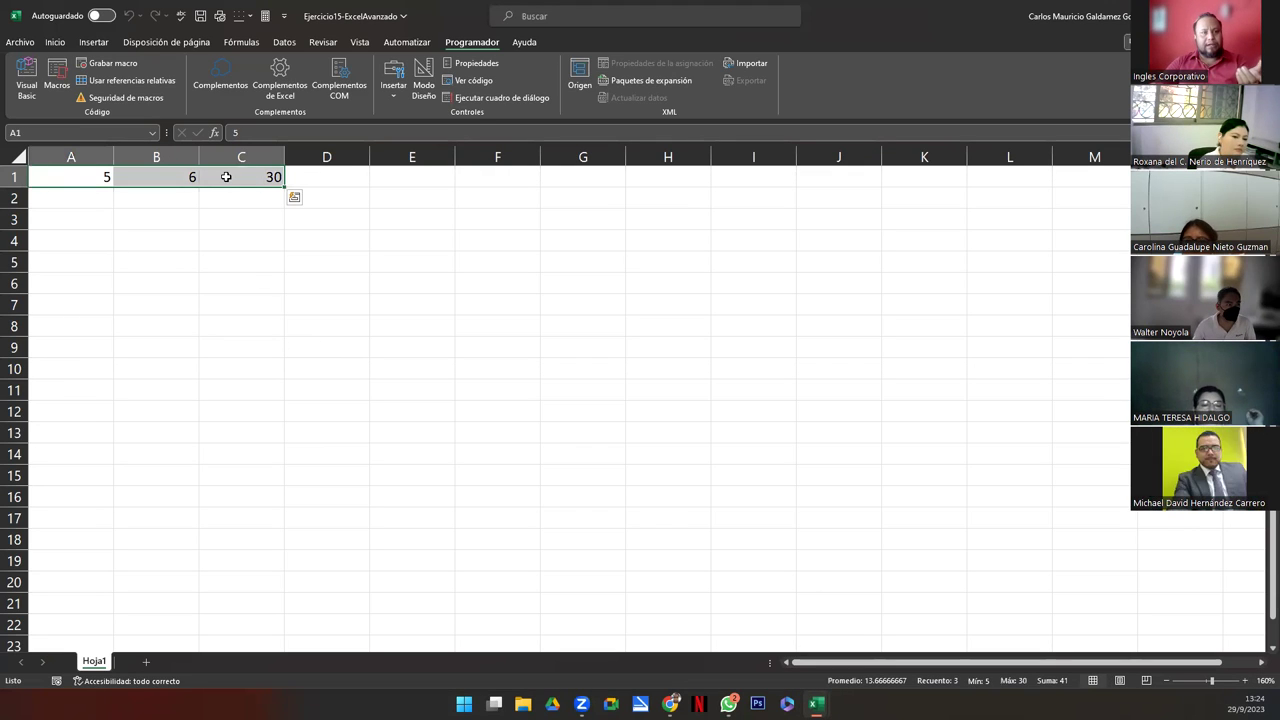
mouse_move(816, 703)
left_click(880, 620)
left_click(439, 305)
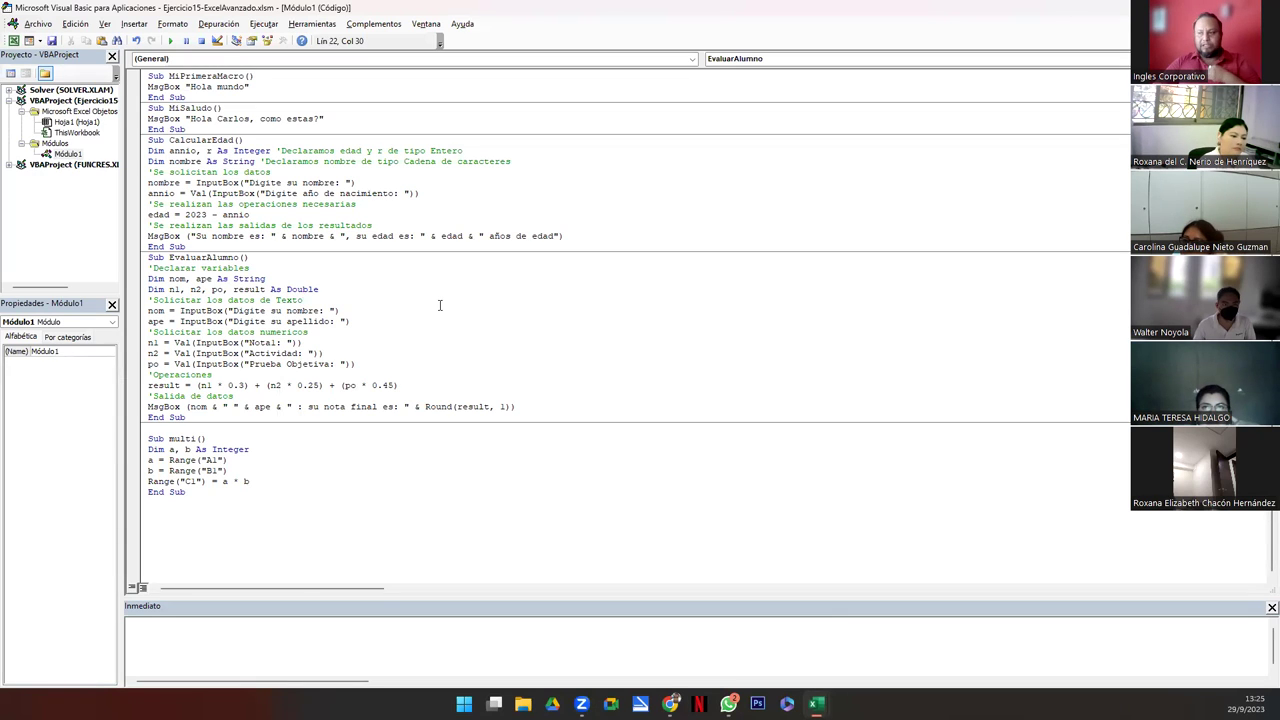
Step: Walk through MiPrimeraMacro, MiSaludo and EvaluarAlumno, and delete the empty line above Sub multi
left_click(211, 91)
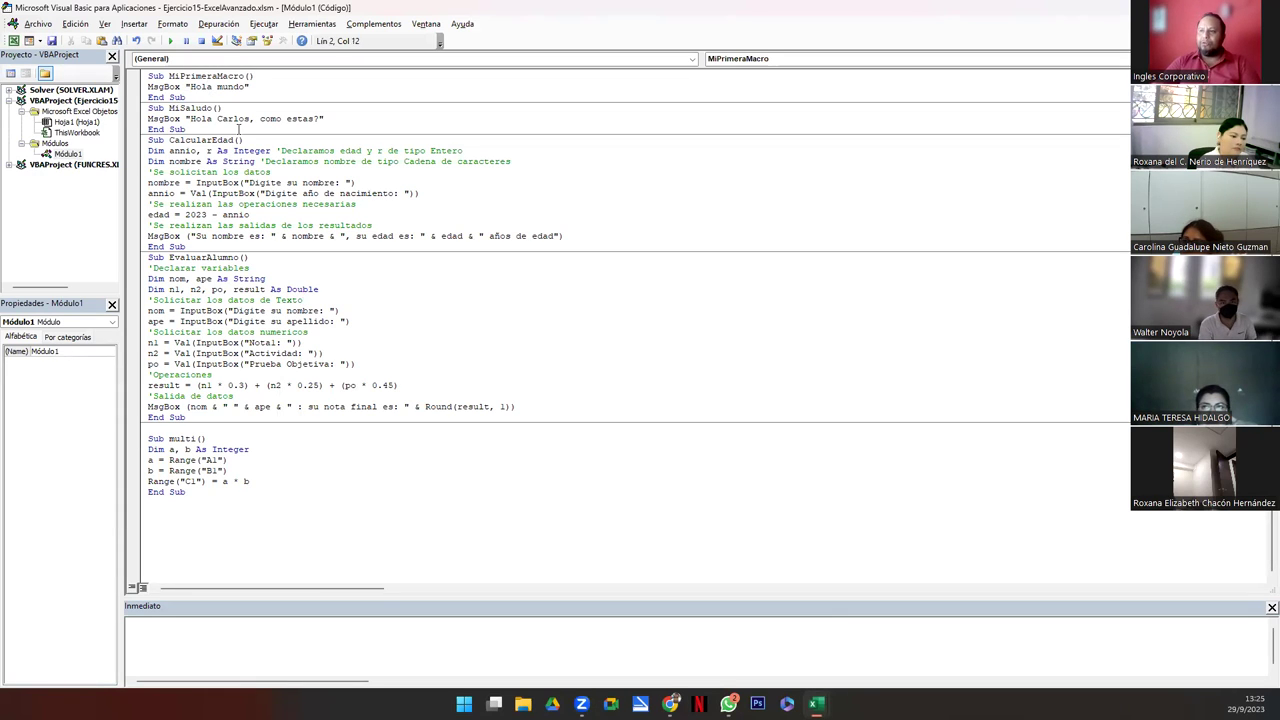
left_click(238, 120)
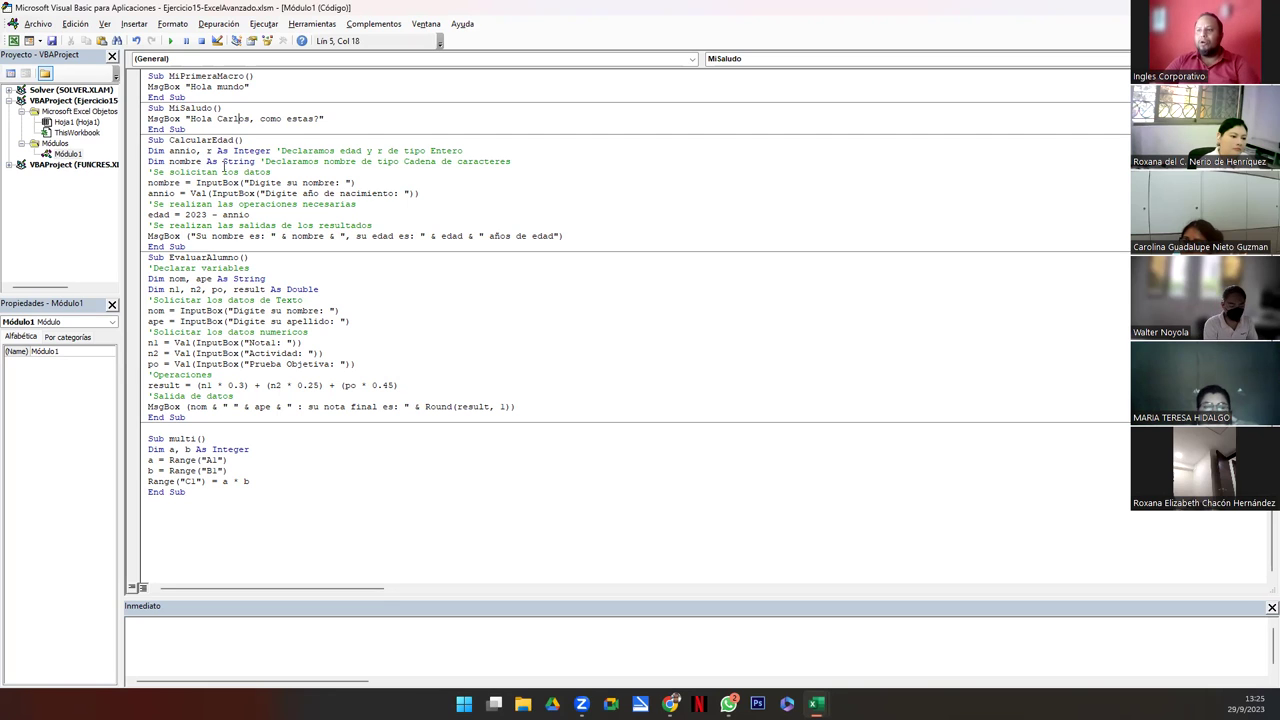
left_click(231, 332)
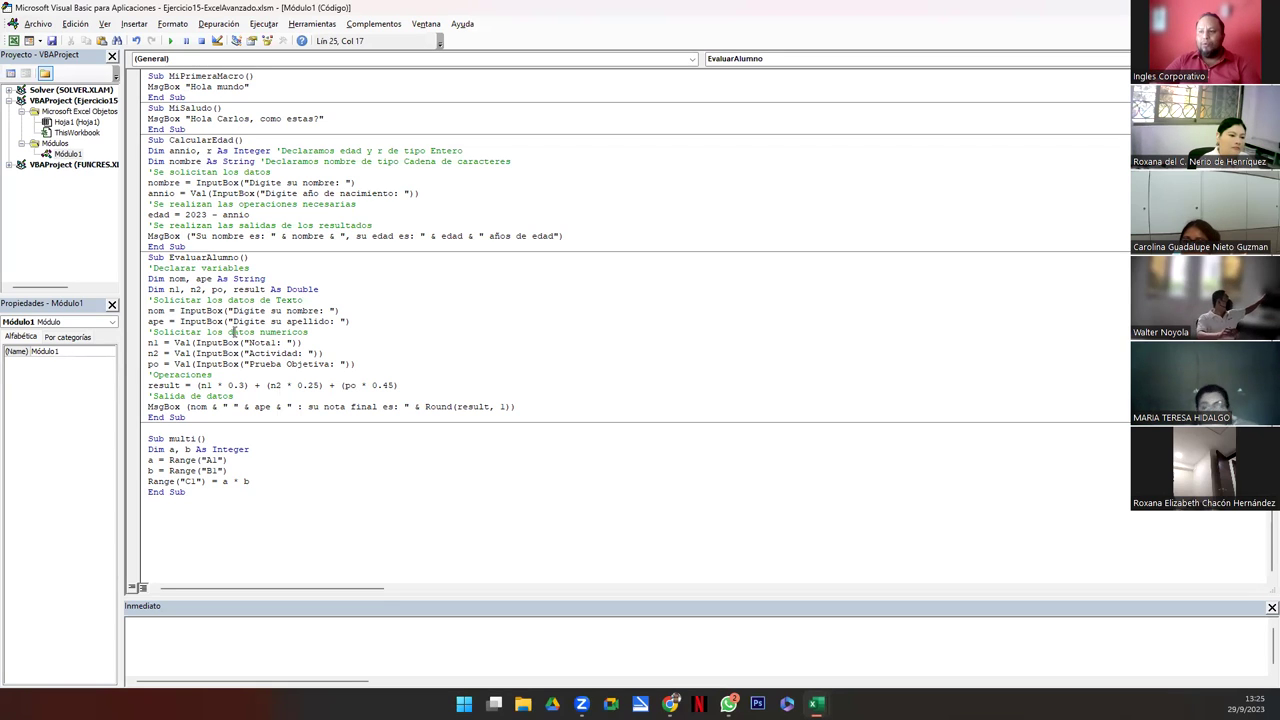
left_click(225, 460)
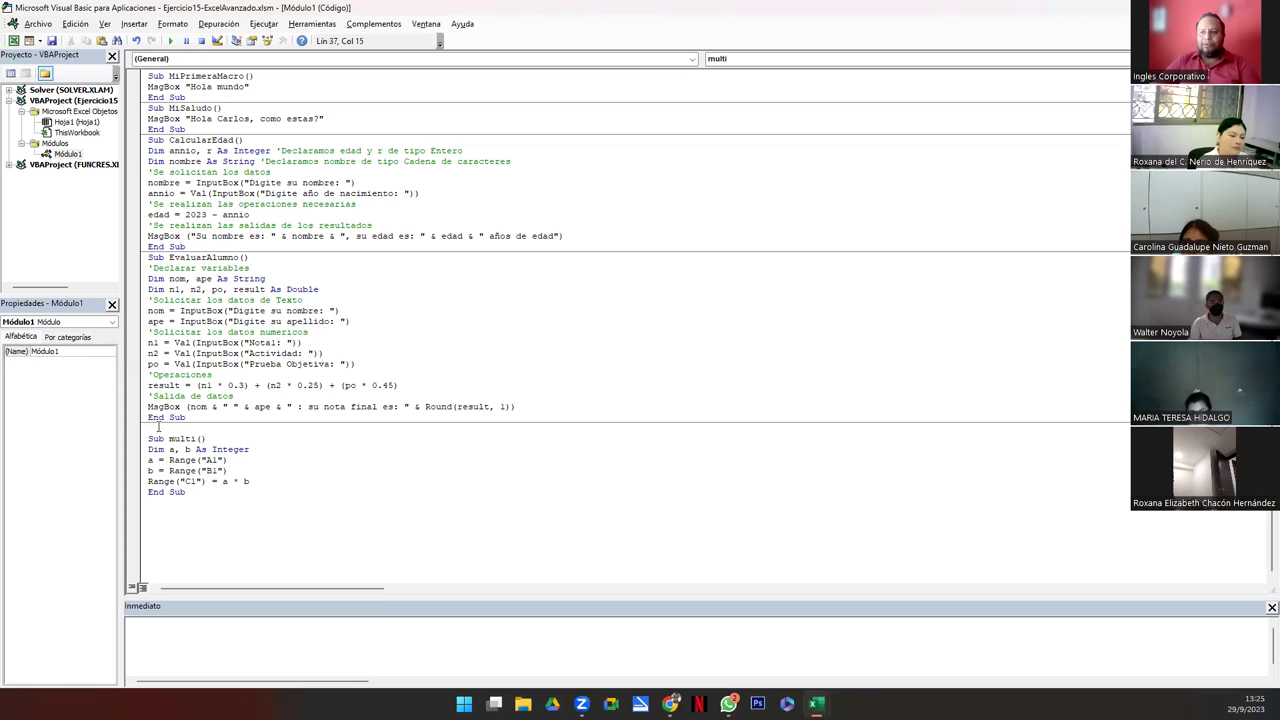
key("Delete")
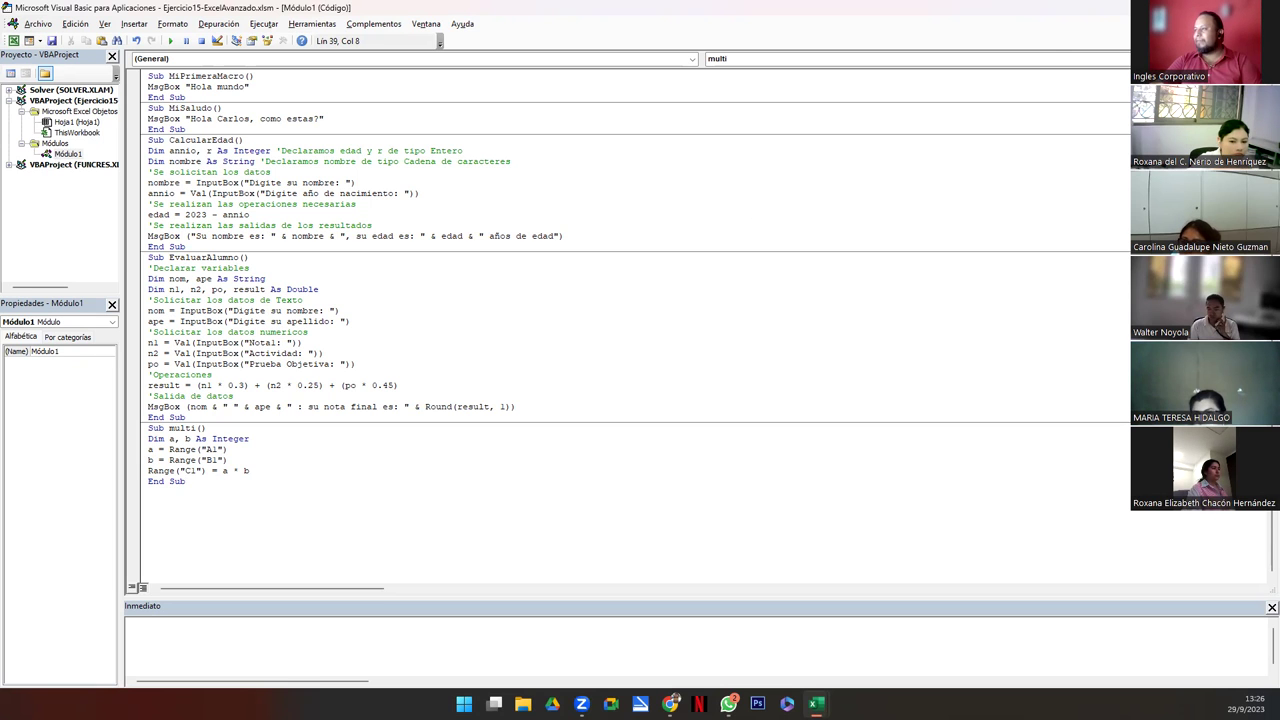
Step: Clear the values 5, 6 and 30 from A1:C1 in the Excel sheet
key("alt+F11")
left_click(94, 236)
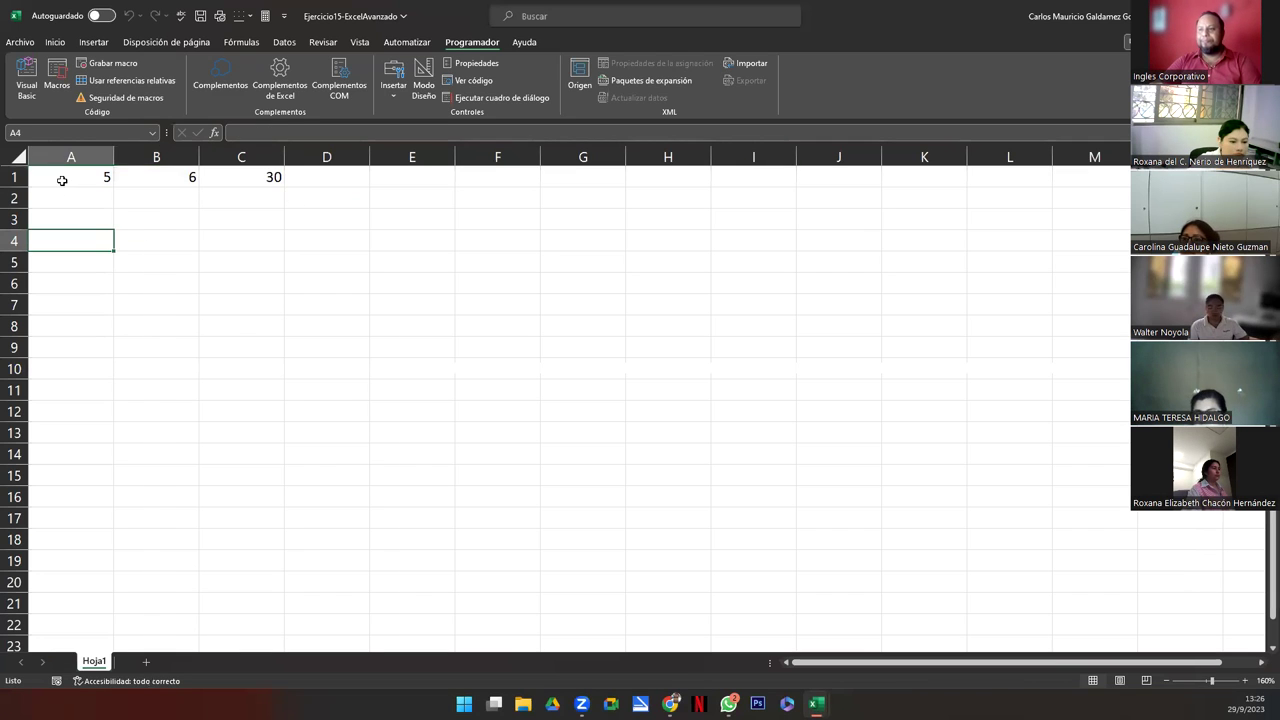
left_click_drag(62, 180, 246, 176)
key("Delete")
left_click(227, 296)
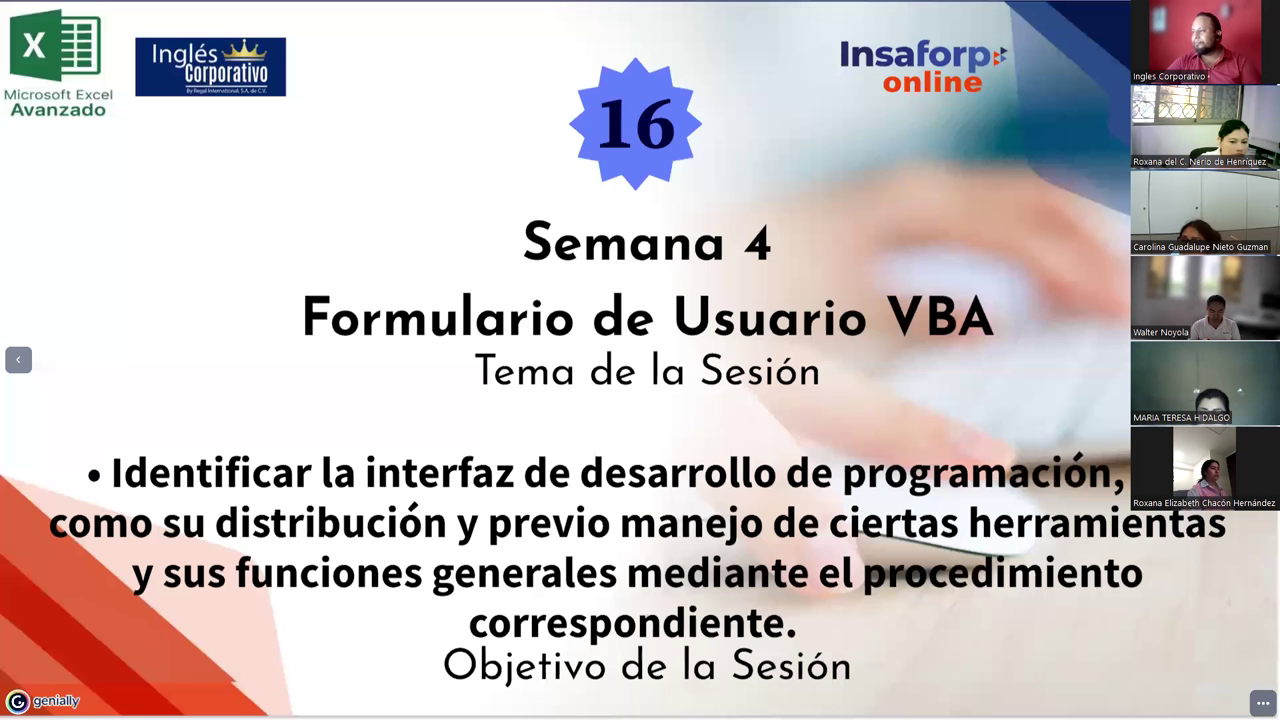
Step: Advance to the Introducción slide with the Formulario de Registro de Usuarios example
key("Right")
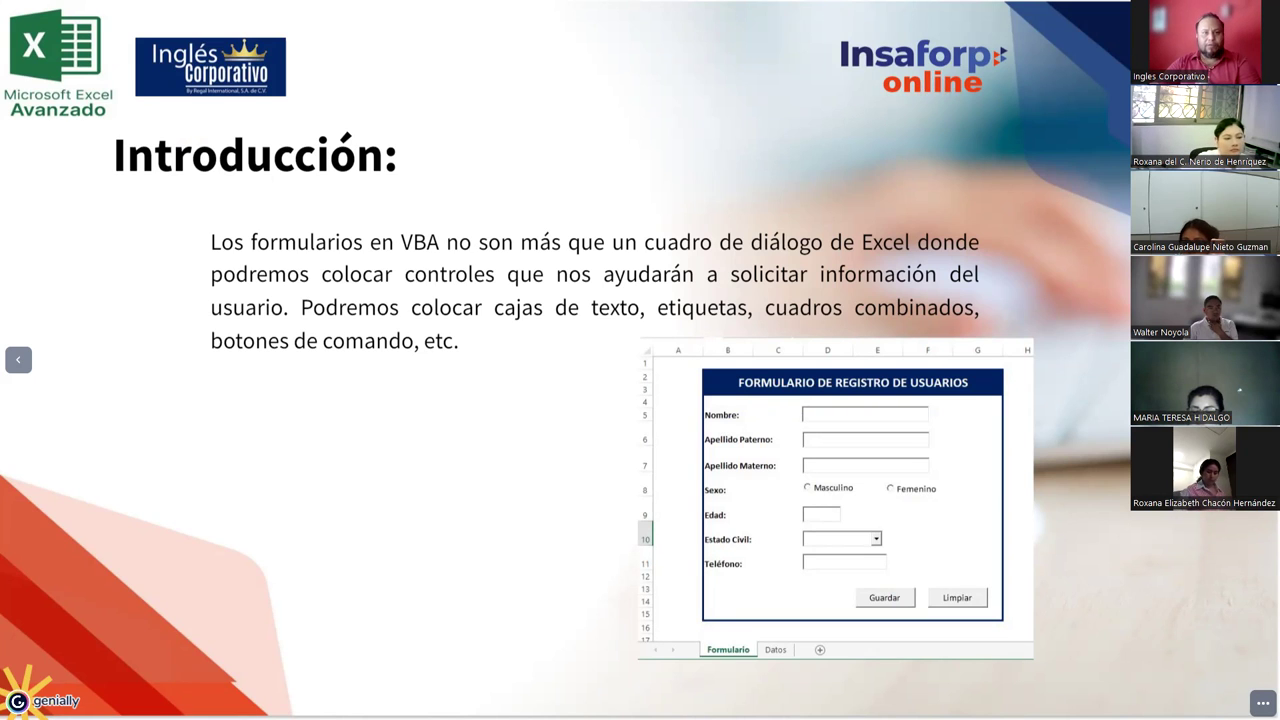
Step: Circle Nombre, arrow the other field captions, and write Label beside them in red
mouse_move(693, 413)
left_mouse_down()
mouse_move(748, 400)
mouse_move(567, 421)
left_mouse_up()
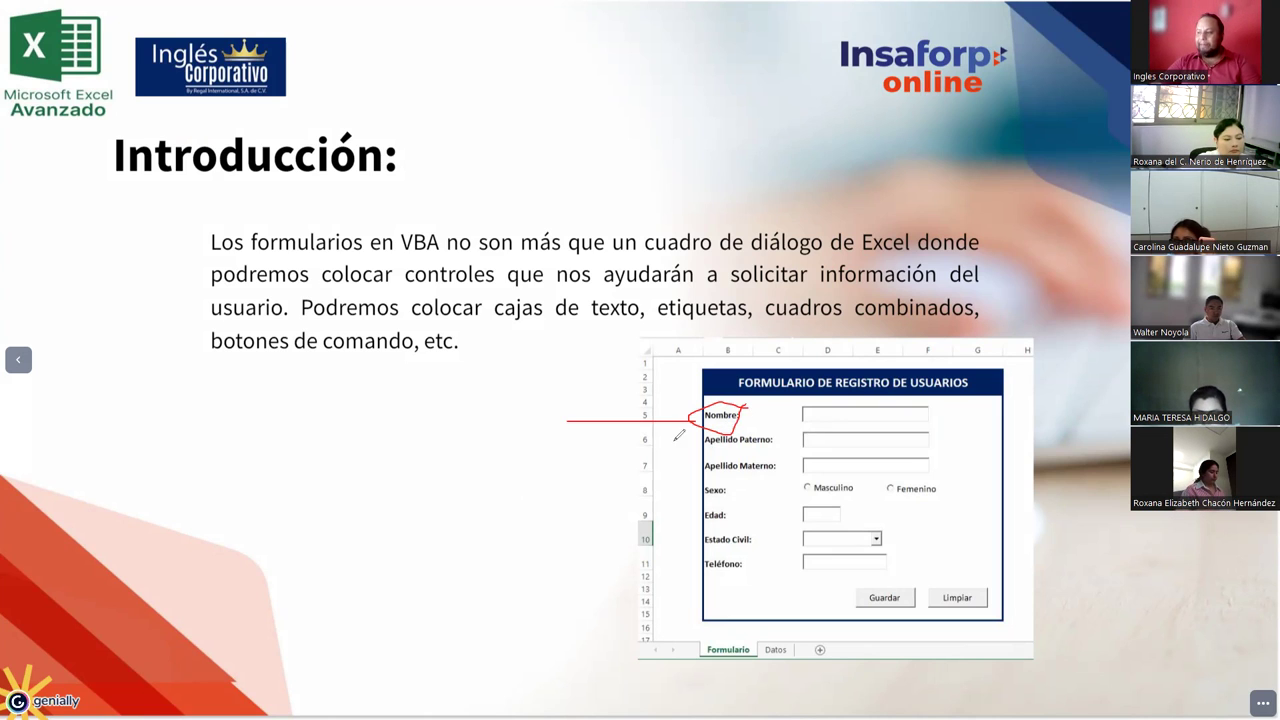
left_click_drag(582, 421, 750, 471)
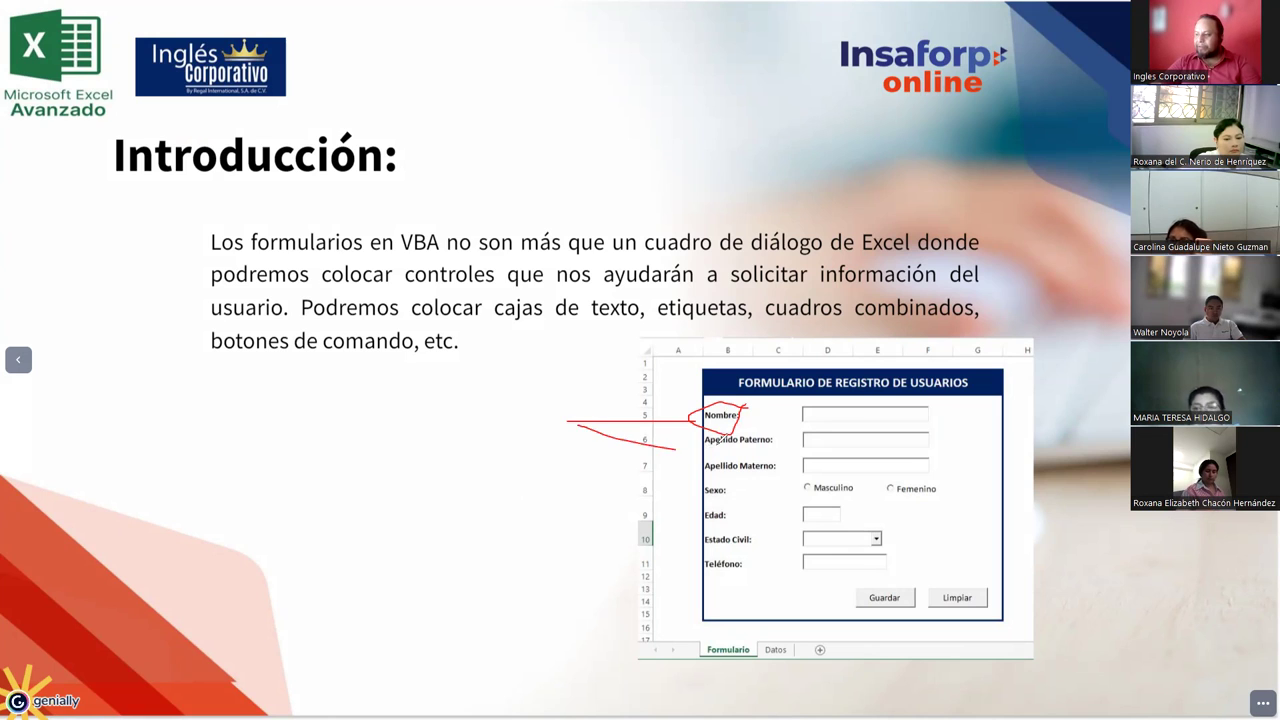
mouse_move(630, 448)
left_mouse_down()
mouse_move(726, 490)
mouse_move(686, 502)
left_mouse_up()
left_click_drag(630, 450, 718, 538)
left_click_drag(607, 450, 732, 562)
mouse_move(474, 398)
left_mouse_down()
mouse_move(498, 420)
mouse_move(541, 398)
left_mouse_up()
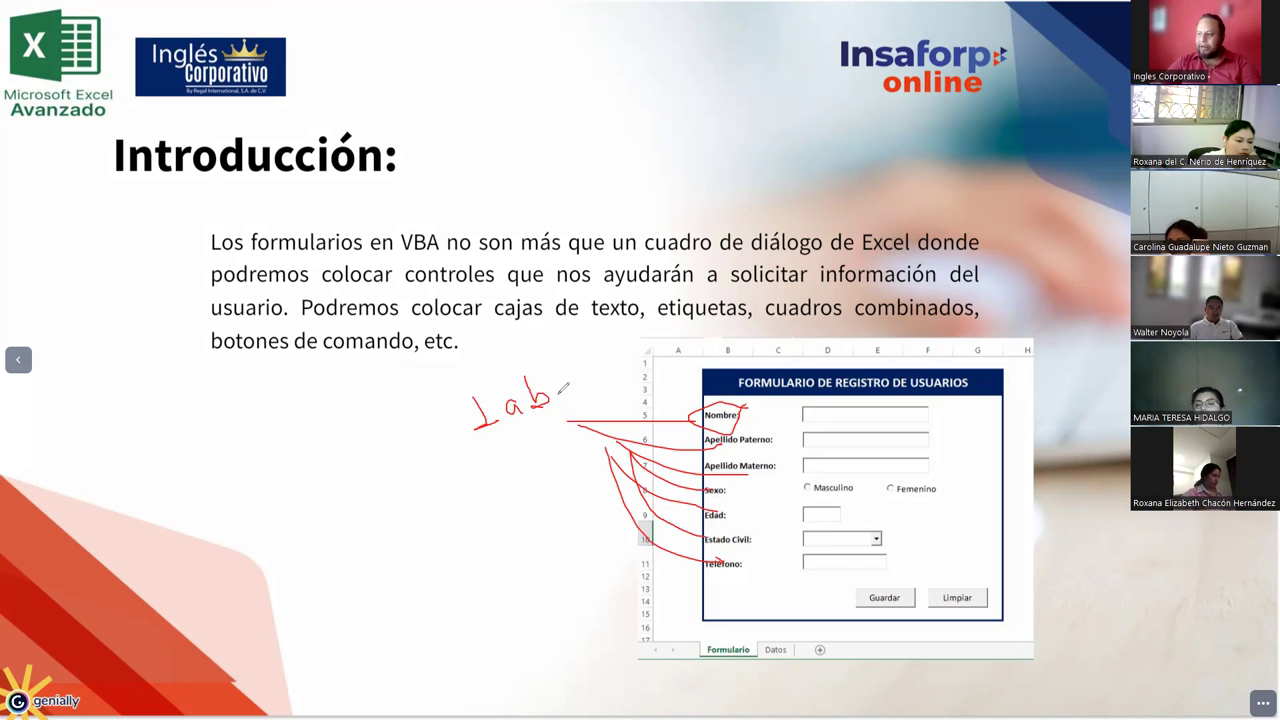
left_click_drag(568, 366, 577, 402)
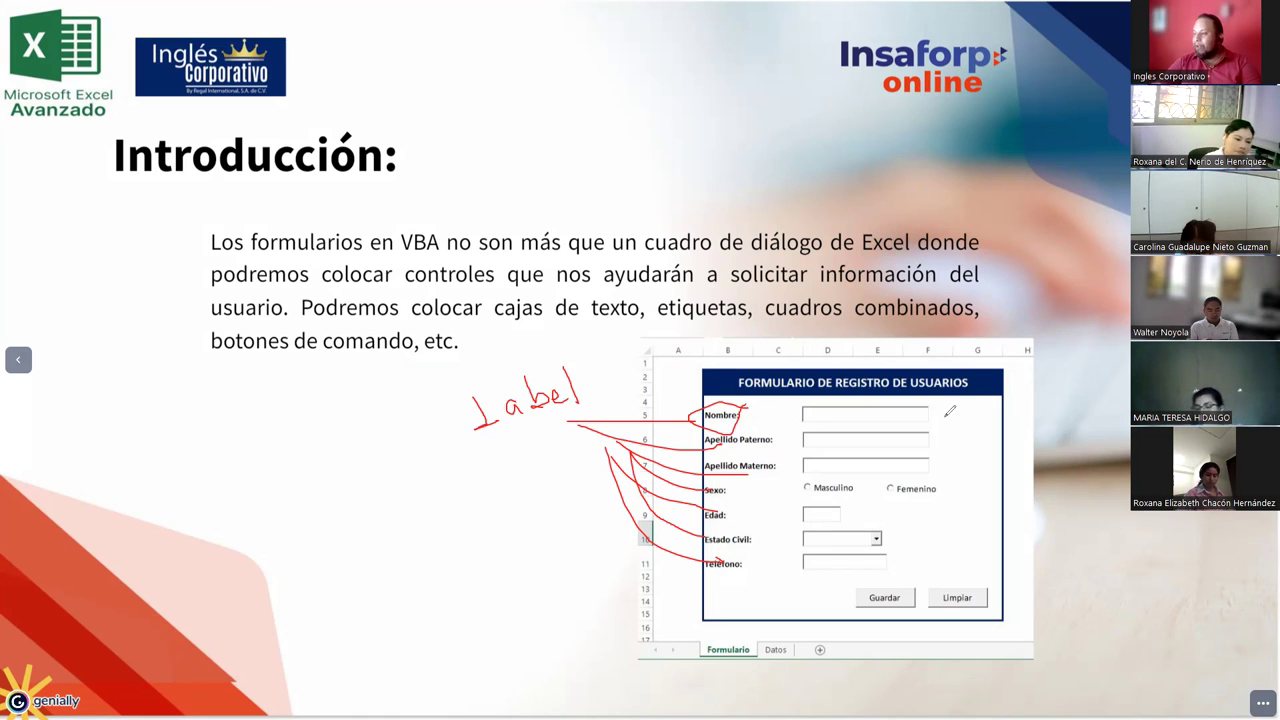
Step: Draw lines from the Nombre, Edad and Teléfono entry boxes to a note labelling them text
mouse_move(1030, 418)
left_mouse_down()
mouse_move(940, 418)
mouse_move(1022, 416)
mouse_move(934, 468)
left_mouse_up()
left_click_drag(850, 511, 1012, 482)
mouse_move(900, 560)
left_mouse_down()
mouse_move(1027, 423)
mouse_move(1052, 426)
left_mouse_up()
left_click_drag(1046, 412, 1132, 401)
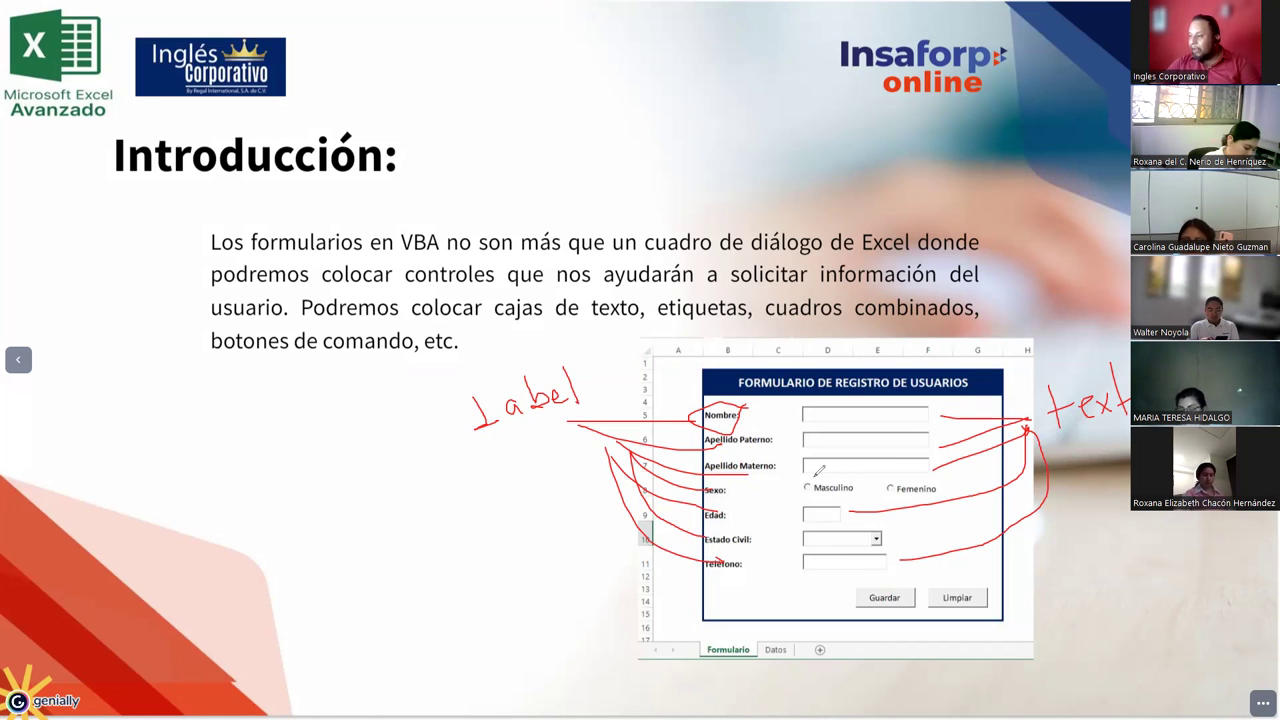
Step: Underline the Masculino and Femenino options and tag the Estado Civil dropdown 'Combo box' in red ink
left_click_drag(808, 494, 922, 494)
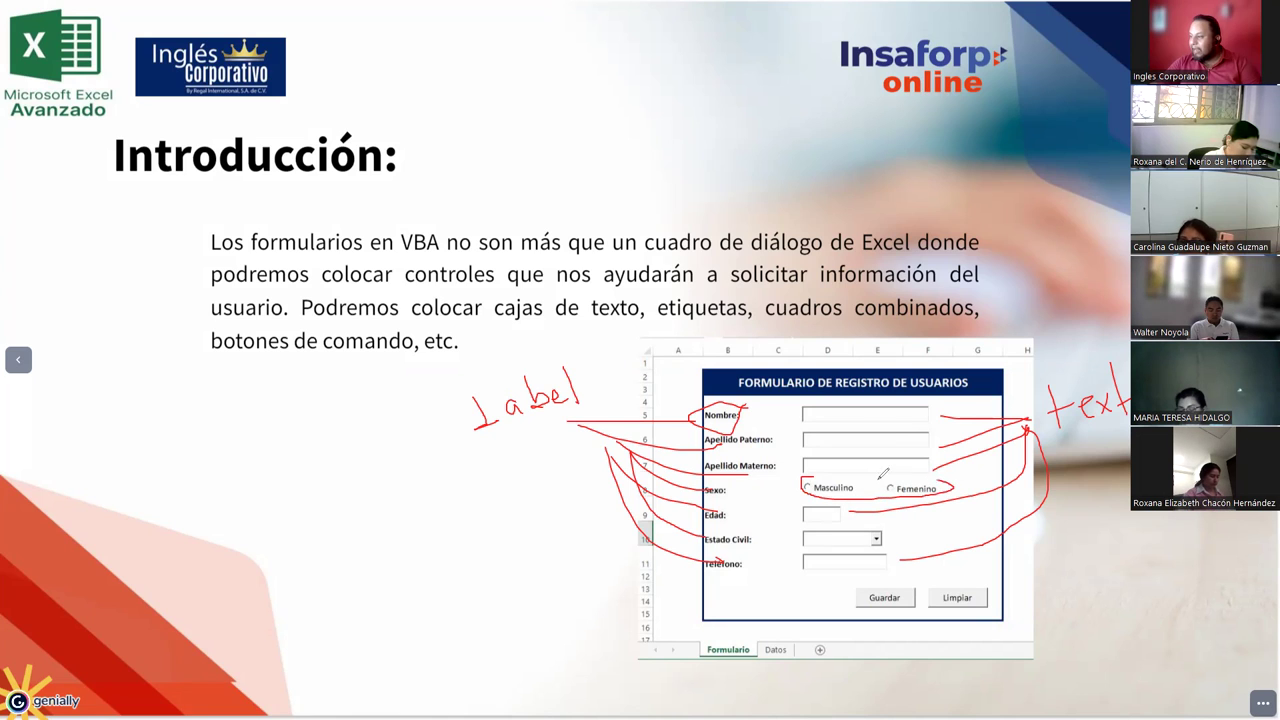
left_click_drag(820, 482, 1122, 276)
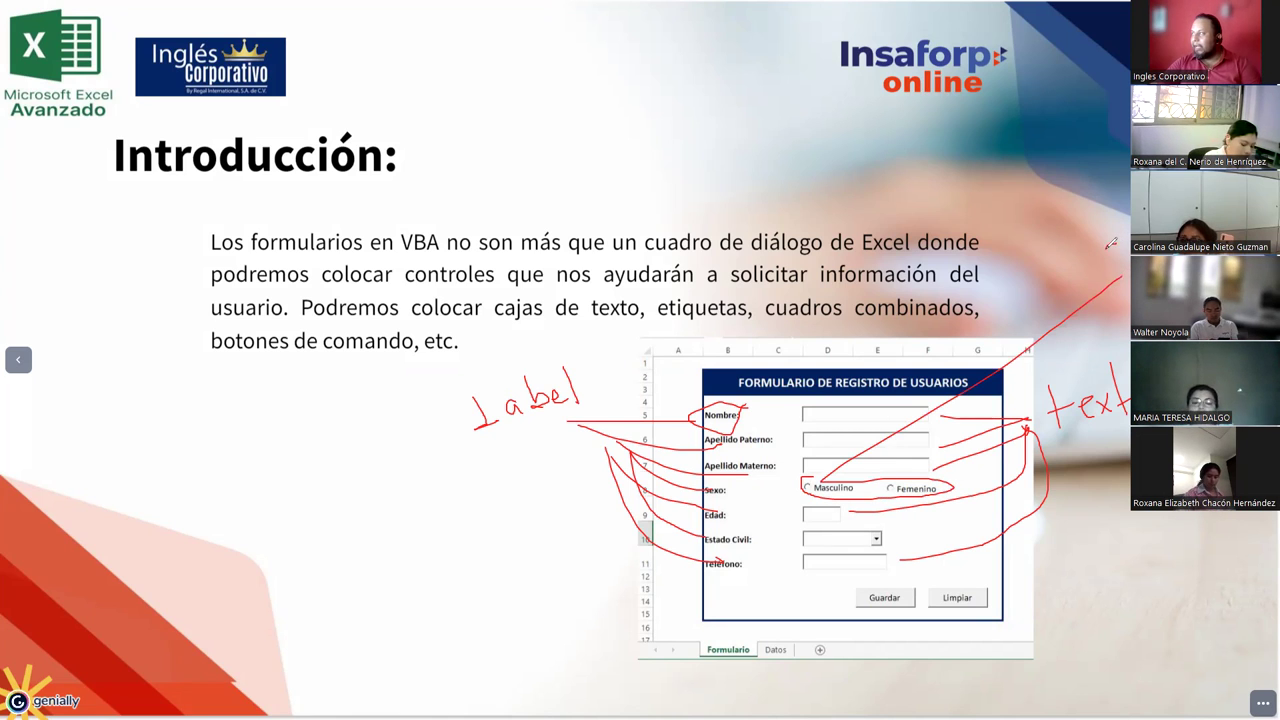
left_click_drag(1118, 243, 1113, 249)
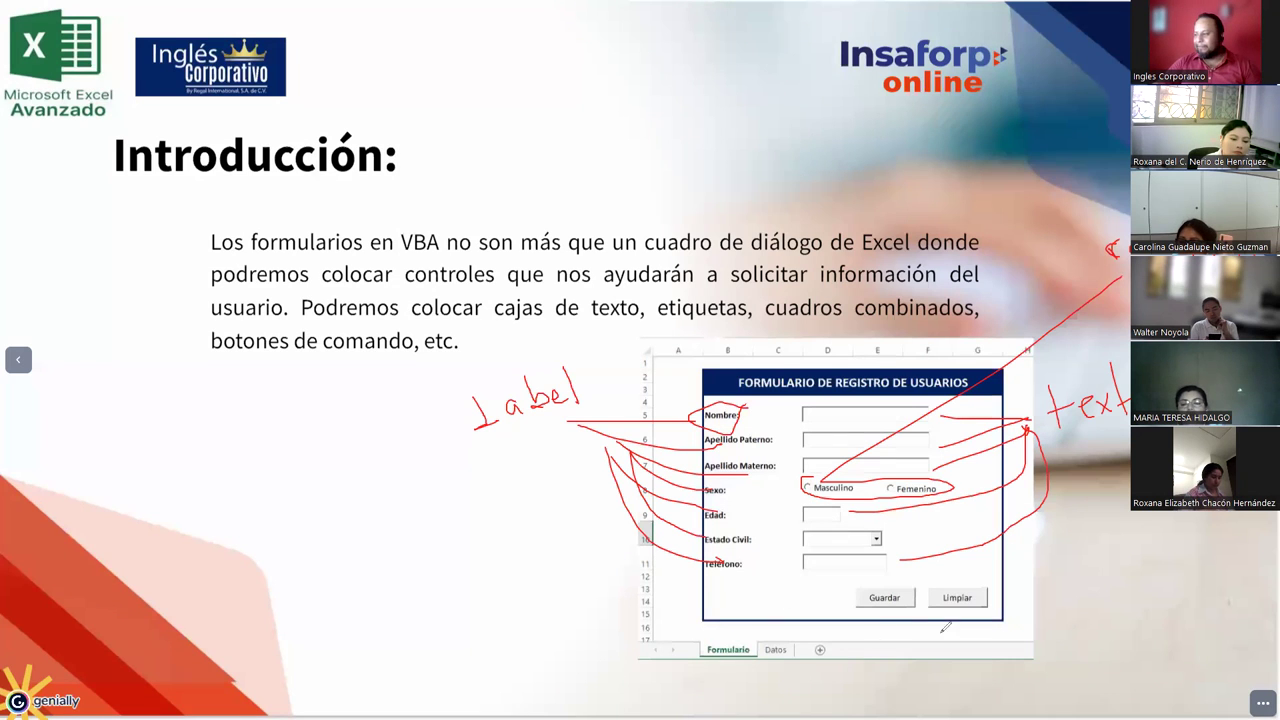
left_click_drag(800, 542, 546, 627)
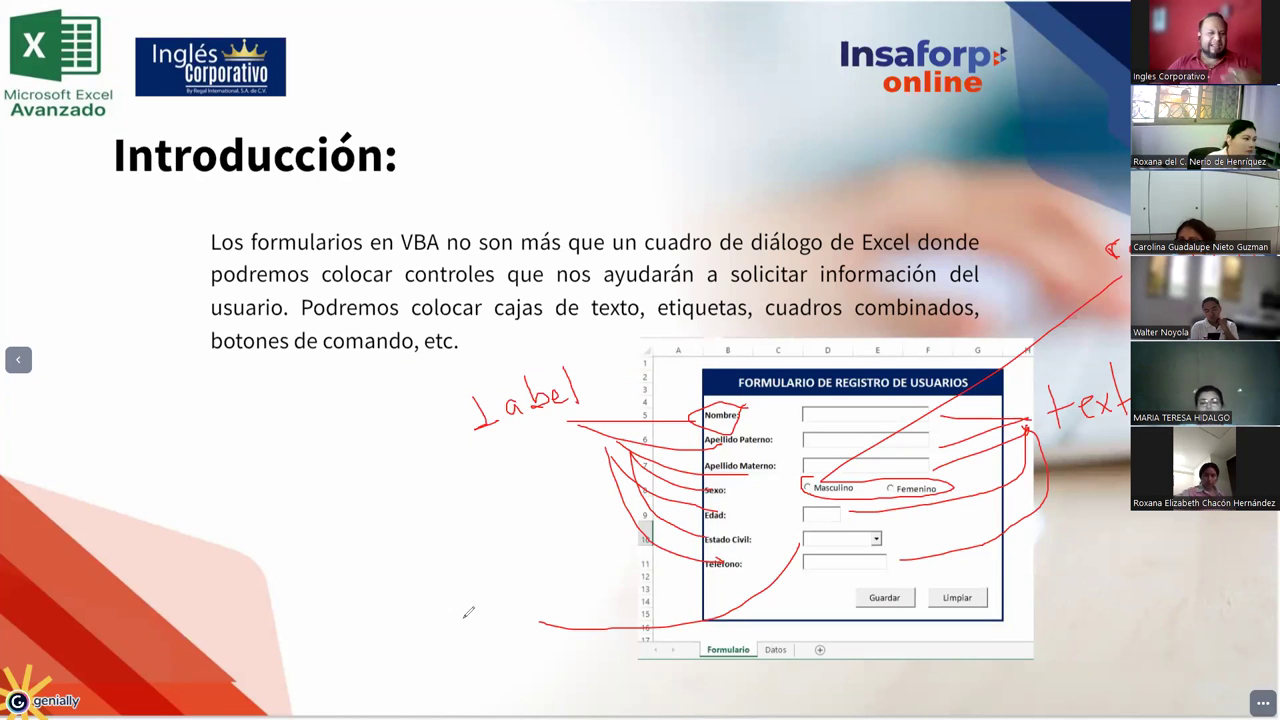
mouse_move(512, 599)
left_mouse_down()
mouse_move(490, 608)
mouse_move(627, 614)
left_mouse_up()
key("ctrl+z")
left_click_drag(627, 599, 617, 614)
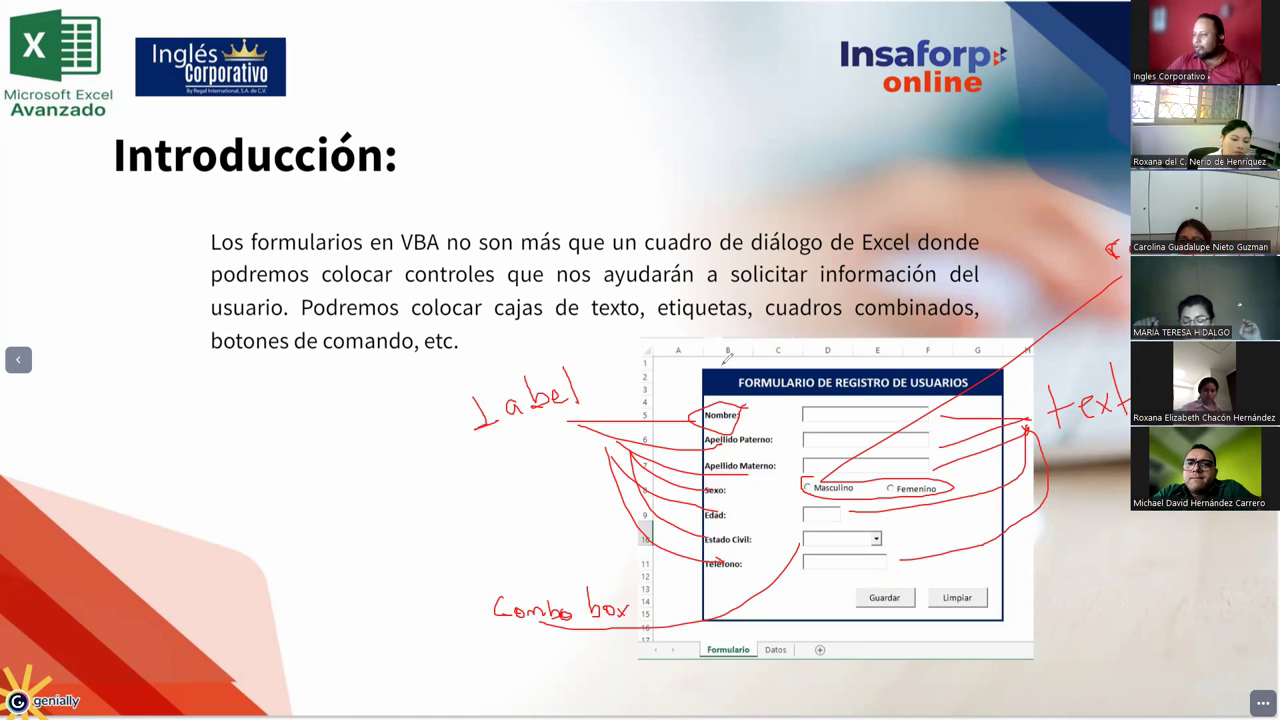
Step: Outline the whole registration form in red and label it 'form'
mouse_move(687, 366)
left_mouse_down()
mouse_move(1000, 358)
mouse_move(1033, 580)
mouse_move(775, 632)
left_mouse_up()
mouse_move(688, 628)
left_mouse_down()
mouse_move(676, 630)
mouse_move(700, 362)
mouse_move(1116, 226)
left_mouse_up()
mouse_move(1128, 50)
left_mouse_down()
mouse_move(975, 192)
mouse_move(1048, 172)
left_mouse_up()
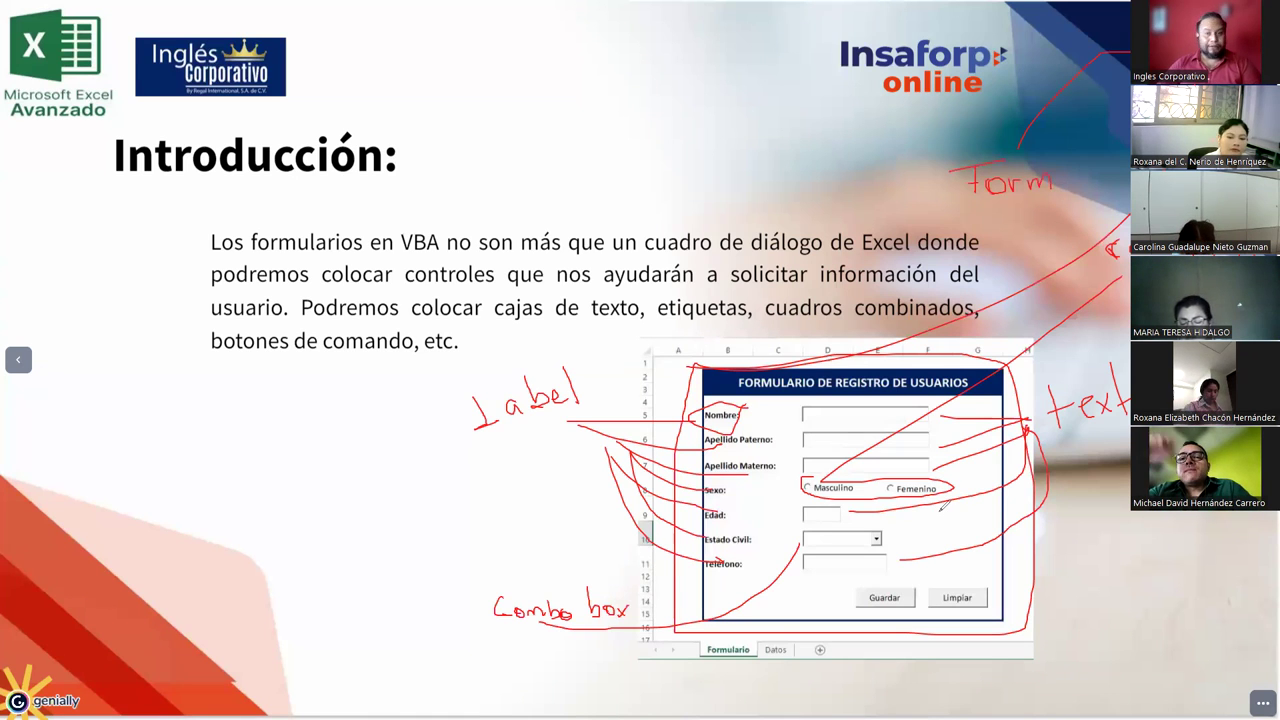
Step: Point red arrows at the Guardar and Limpiar buttons, then erase all ink and go to the next slide
mouse_move(907, 613)
left_mouse_down()
mouse_move(955, 699)
mouse_move(1015, 674)
mouse_move(1064, 688)
left_mouse_up()
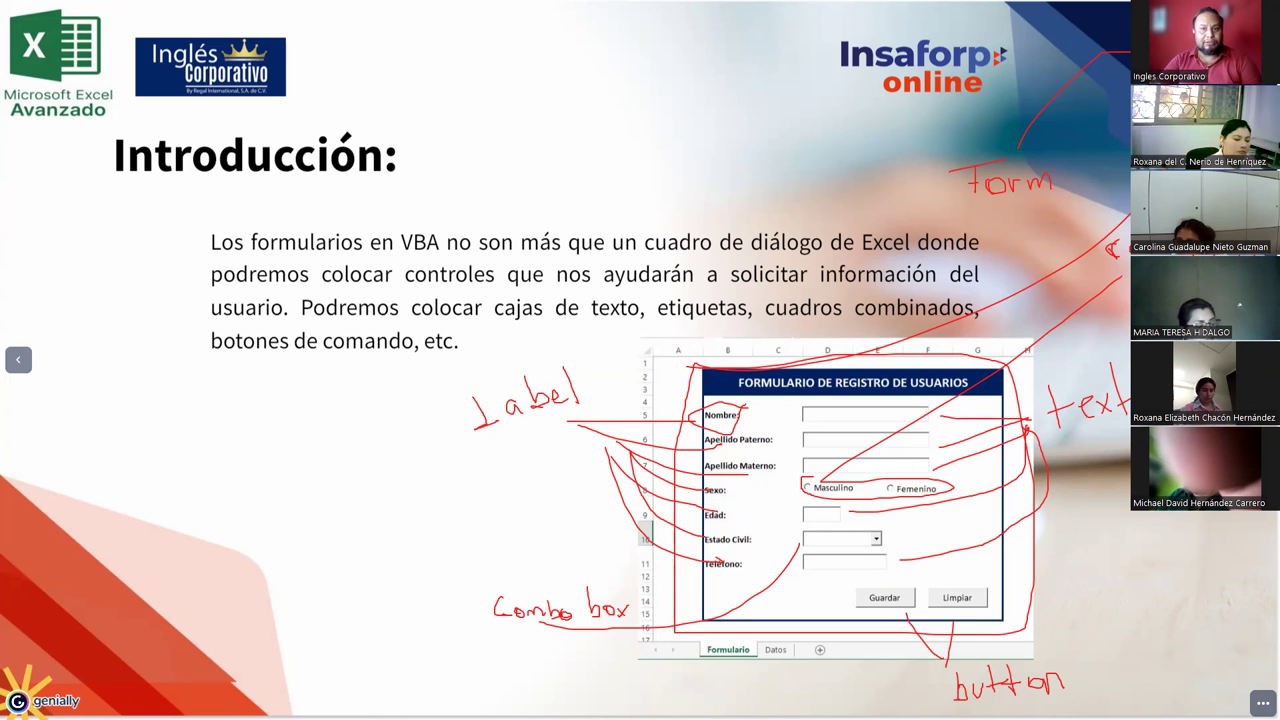
key("e")
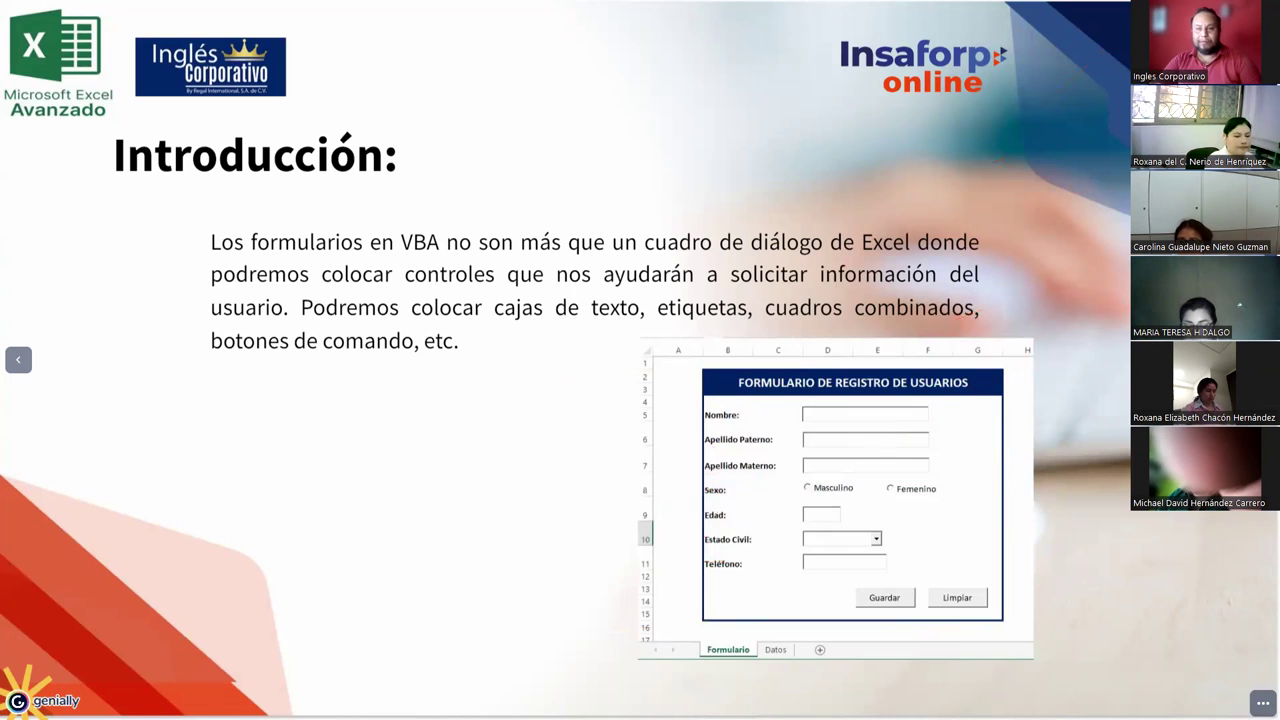
key("Right")
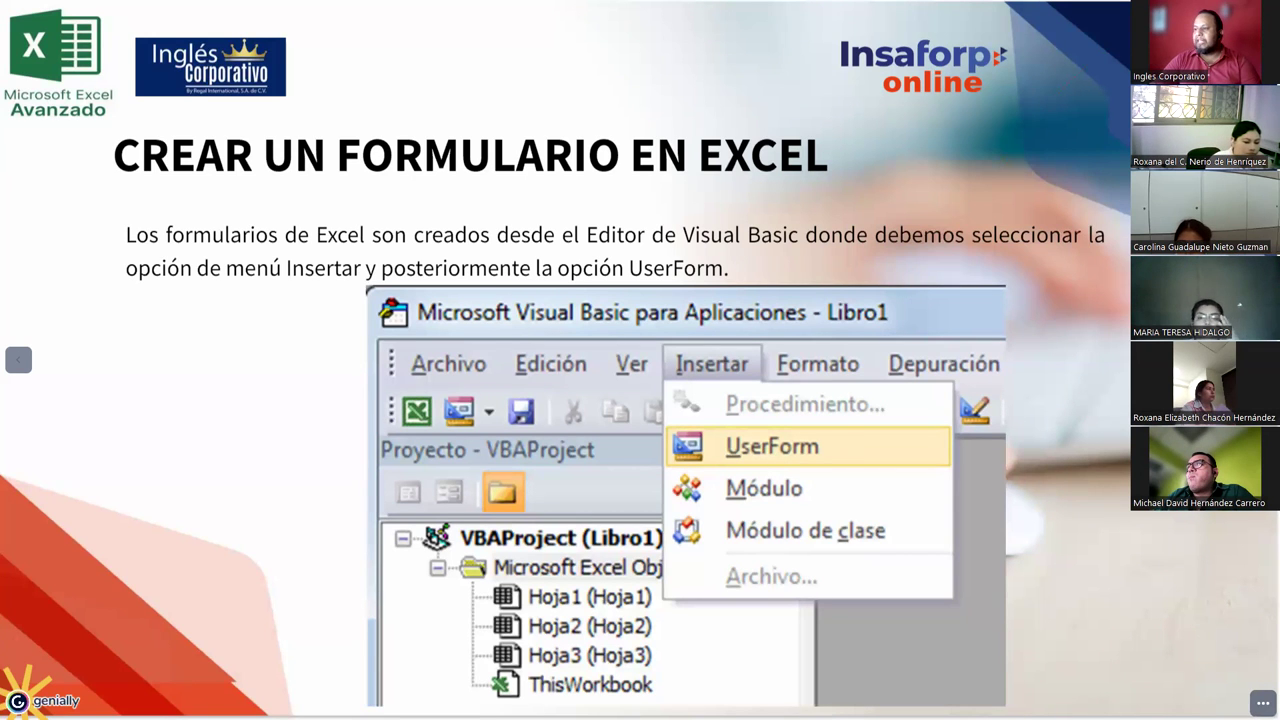
Step: Move past the blank UserForm1 slide to 'Agregar controles al formulario'
key("Right")
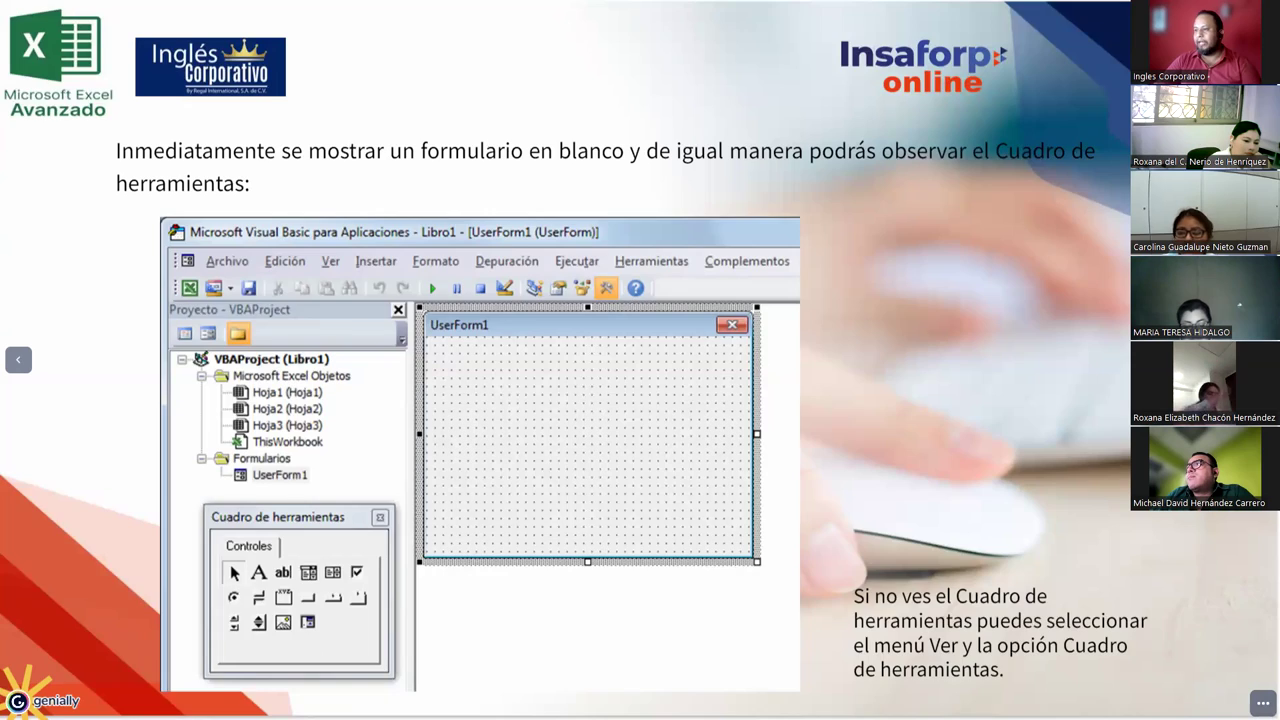
key("Right")
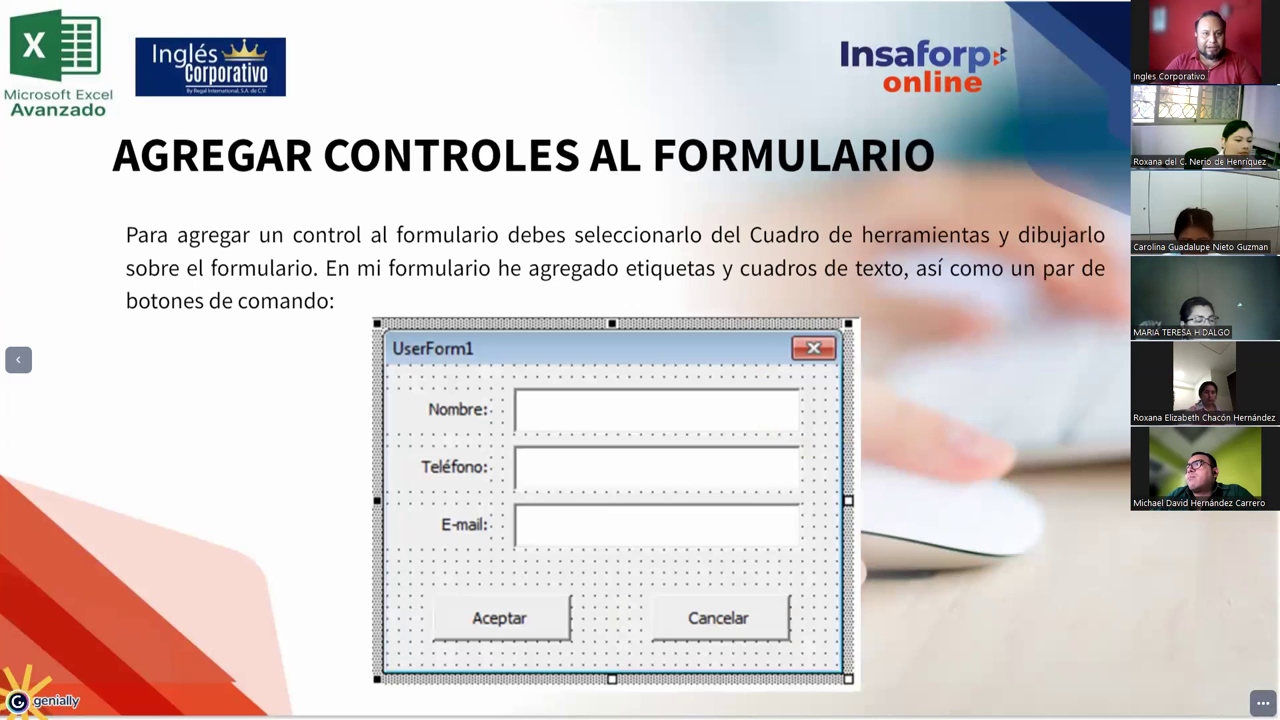
Step: Circle the Nombre and E-mail labels, tick the three text boxes and Aceptar/Cancelar buttons, and write '3L' and '3'
mouse_move(460, 382)
left_mouse_down()
mouse_move(487, 413)
mouse_move(471, 448)
left_mouse_up()
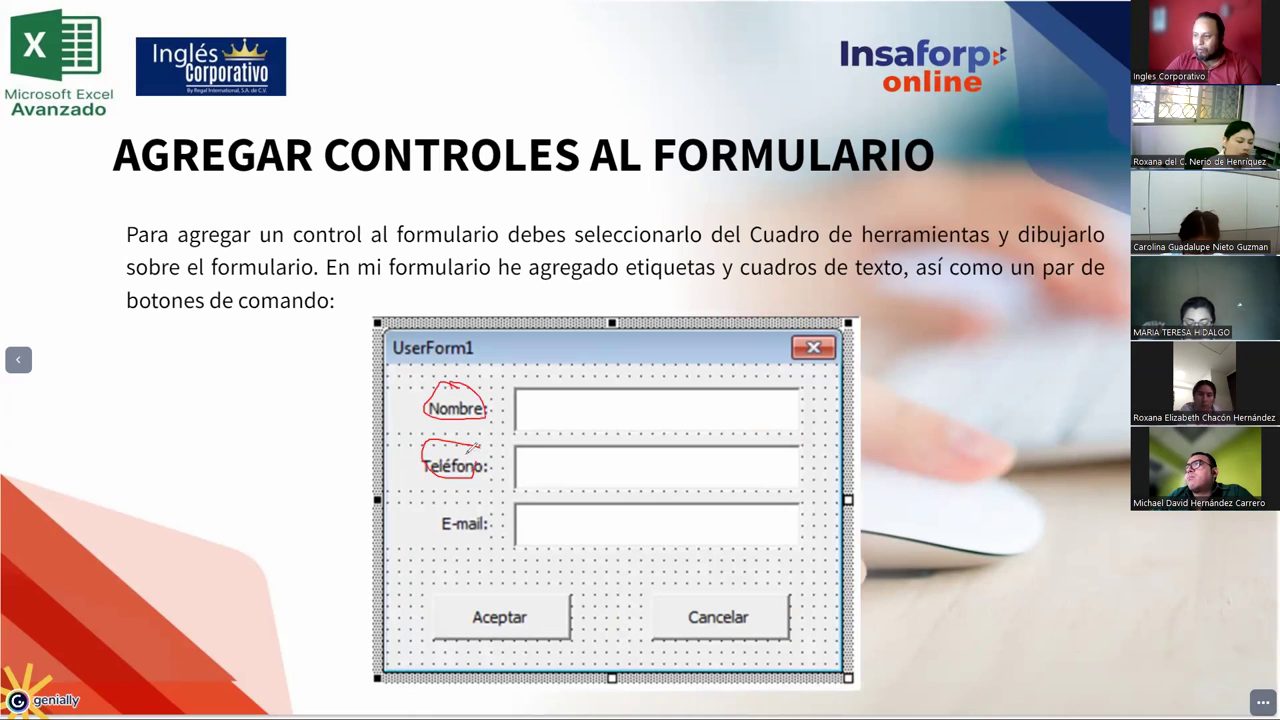
left_click_drag(492, 505, 498, 510)
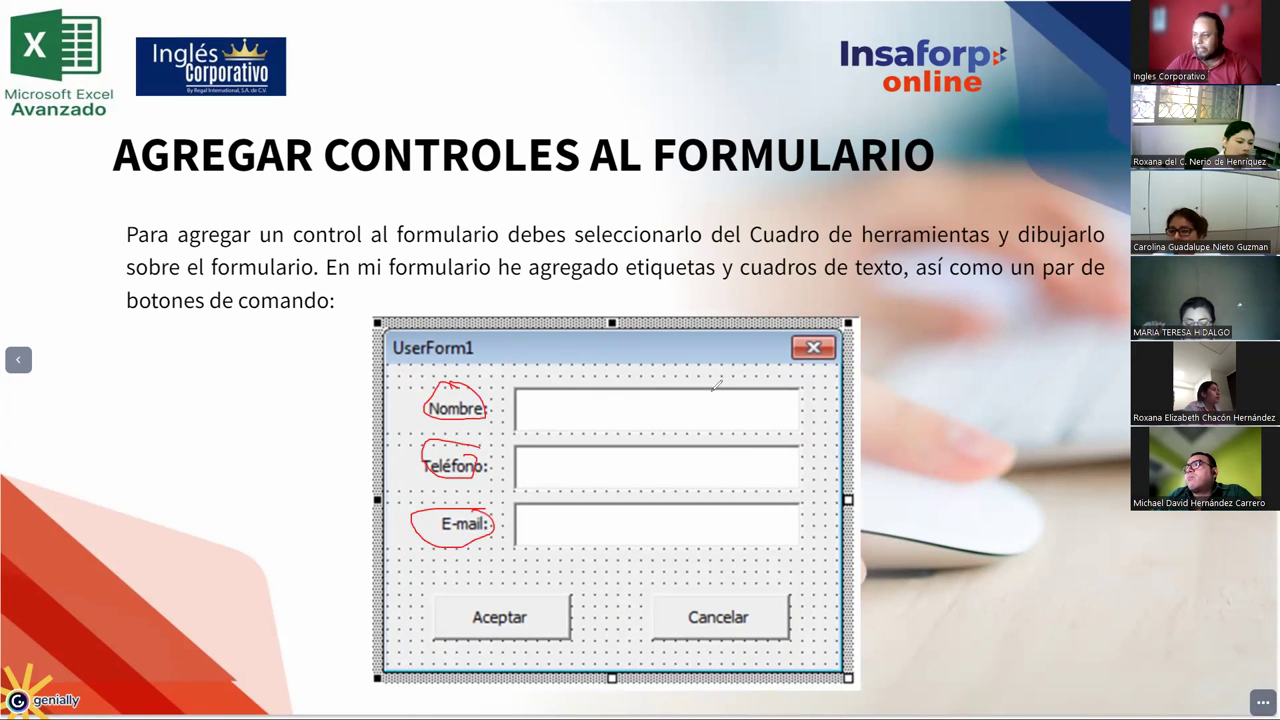
left_click_drag(705, 408, 765, 366)
left_click_drag(709, 466, 744, 437)
left_click_drag(688, 535, 758, 490)
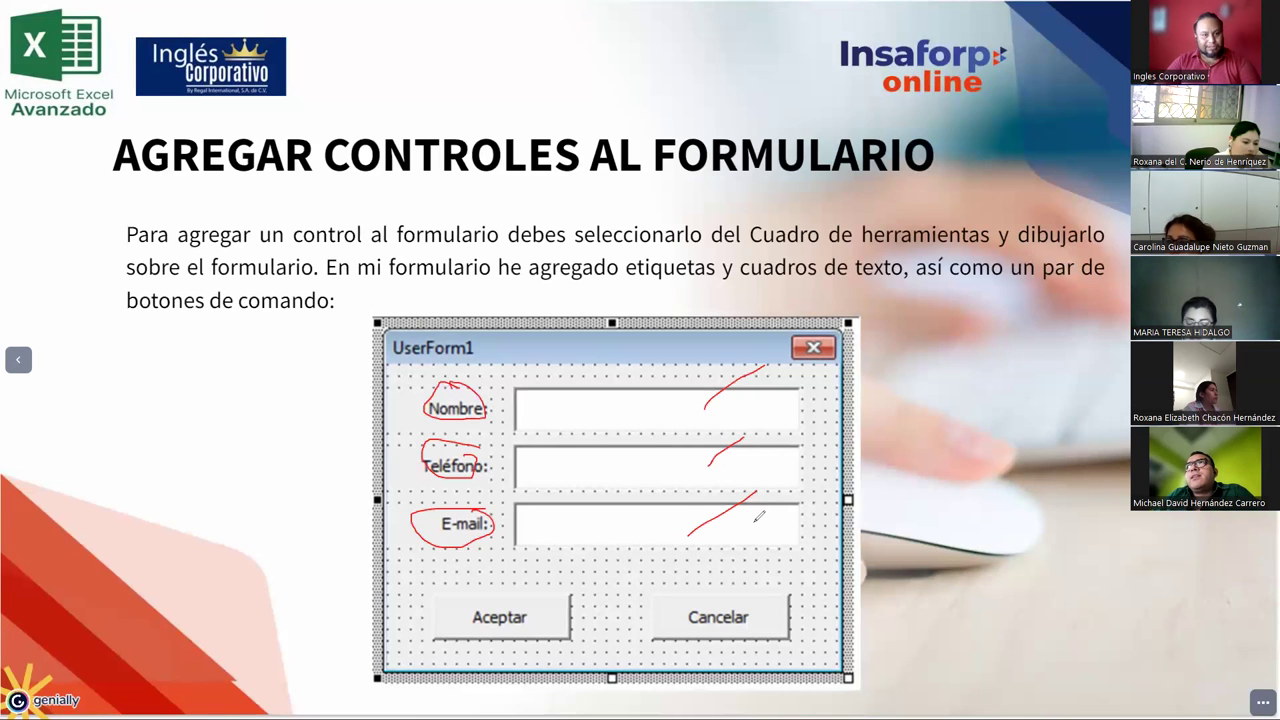
mouse_move(553, 620)
left_mouse_down()
mouse_move(583, 662)
mouse_move(670, 612)
left_mouse_up()
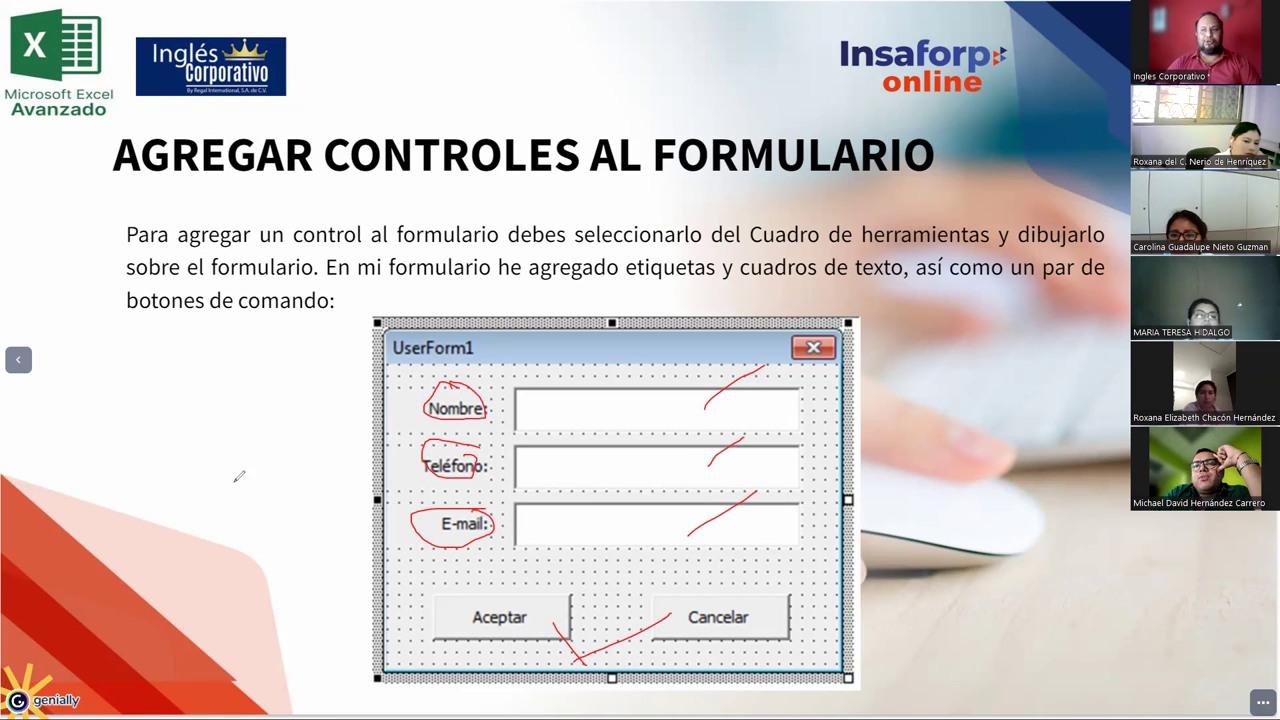
left_click_drag(143, 378, 170, 385)
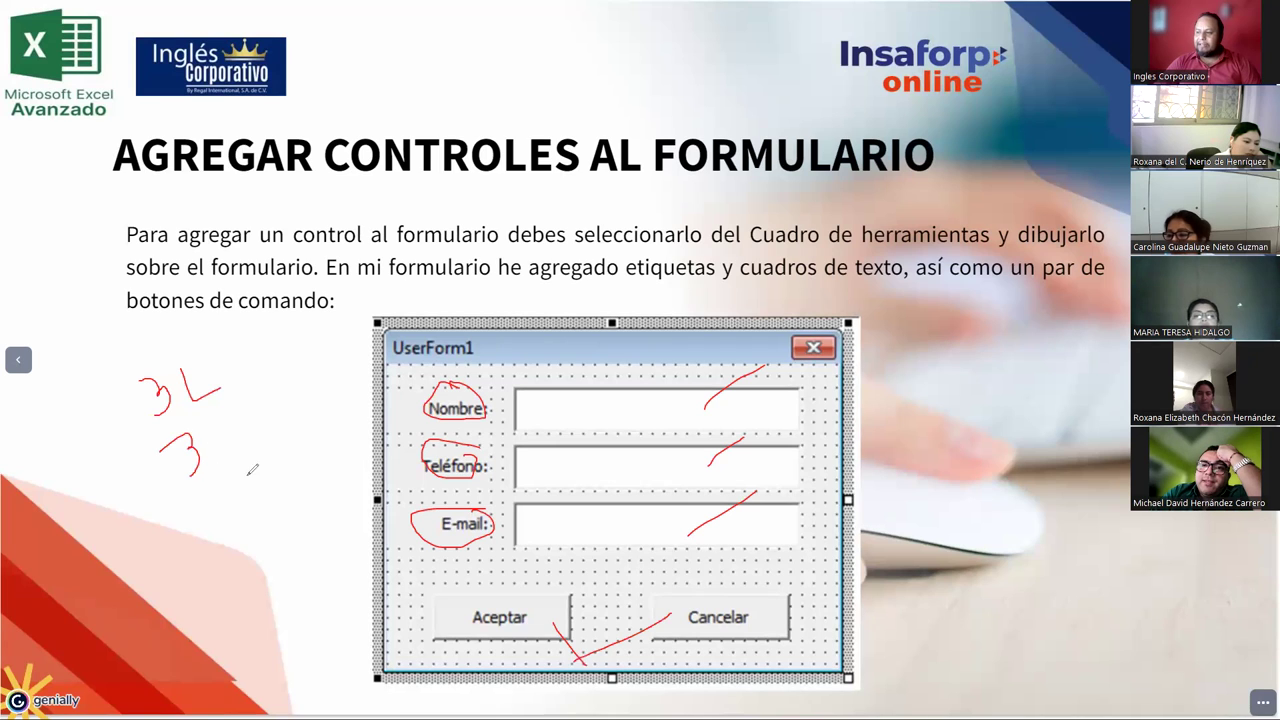
left_click_drag(209, 424, 229, 454)
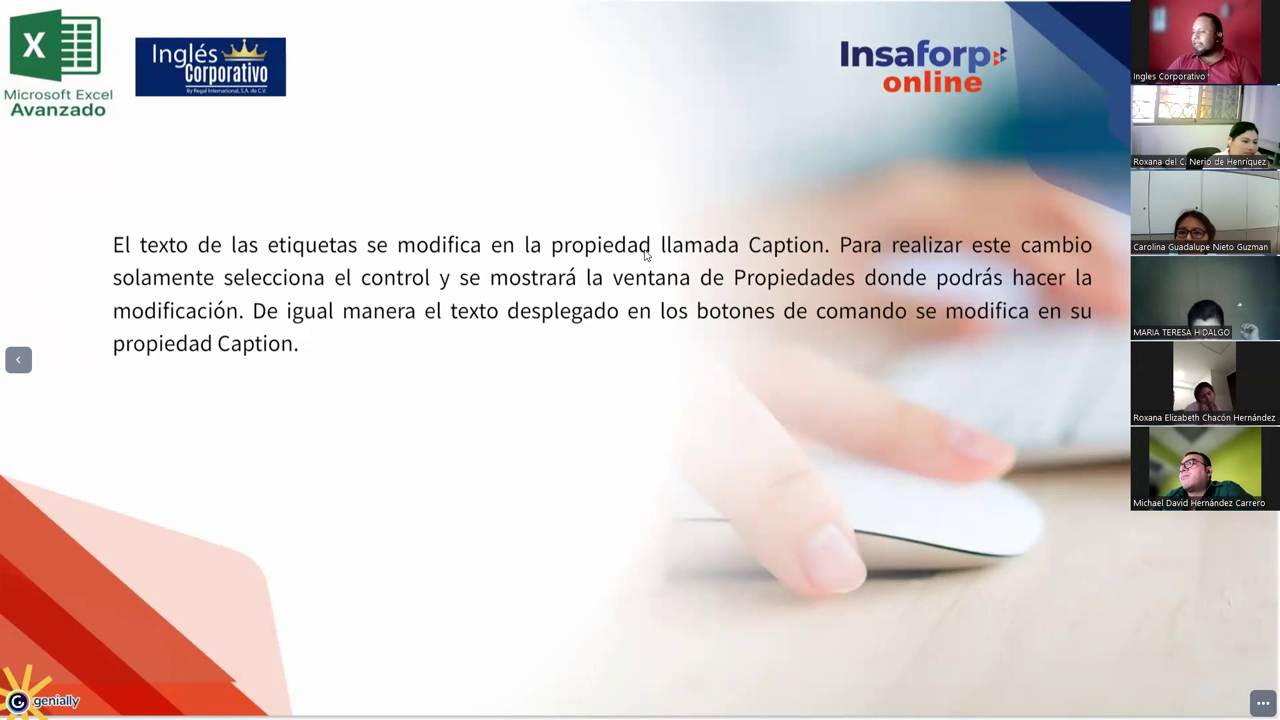
Step: Highlight 'Caption', 'texto' and 'etiquetas' on the Caption slide, with a brief return to the form slide
left_click_drag(749, 248, 824, 250)
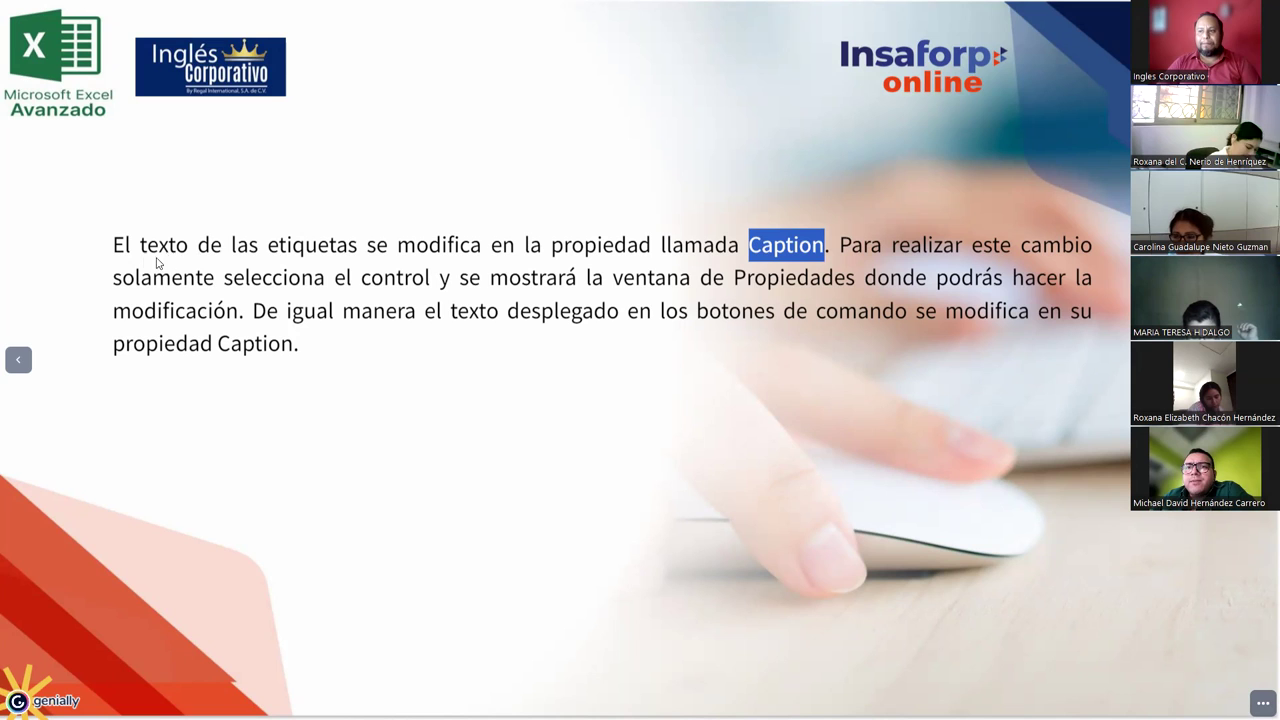
left_click_drag(141, 256, 187, 260)
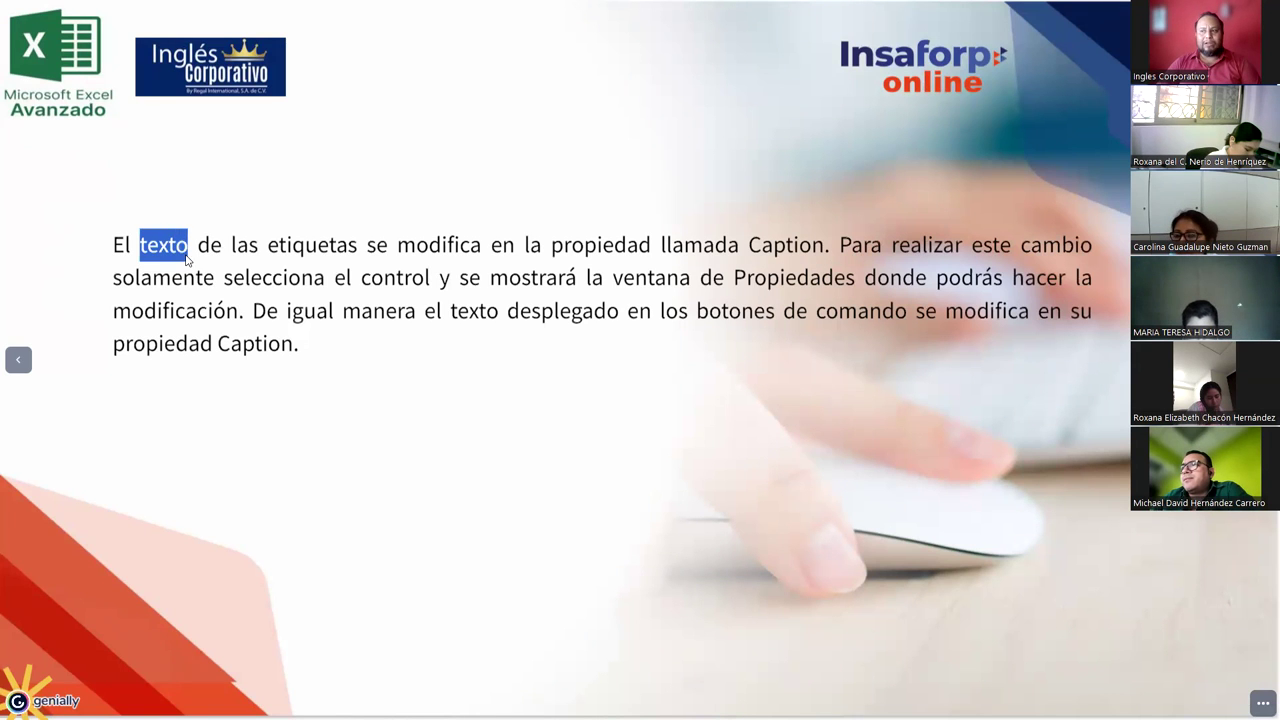
left_click_drag(266, 252, 368, 258)
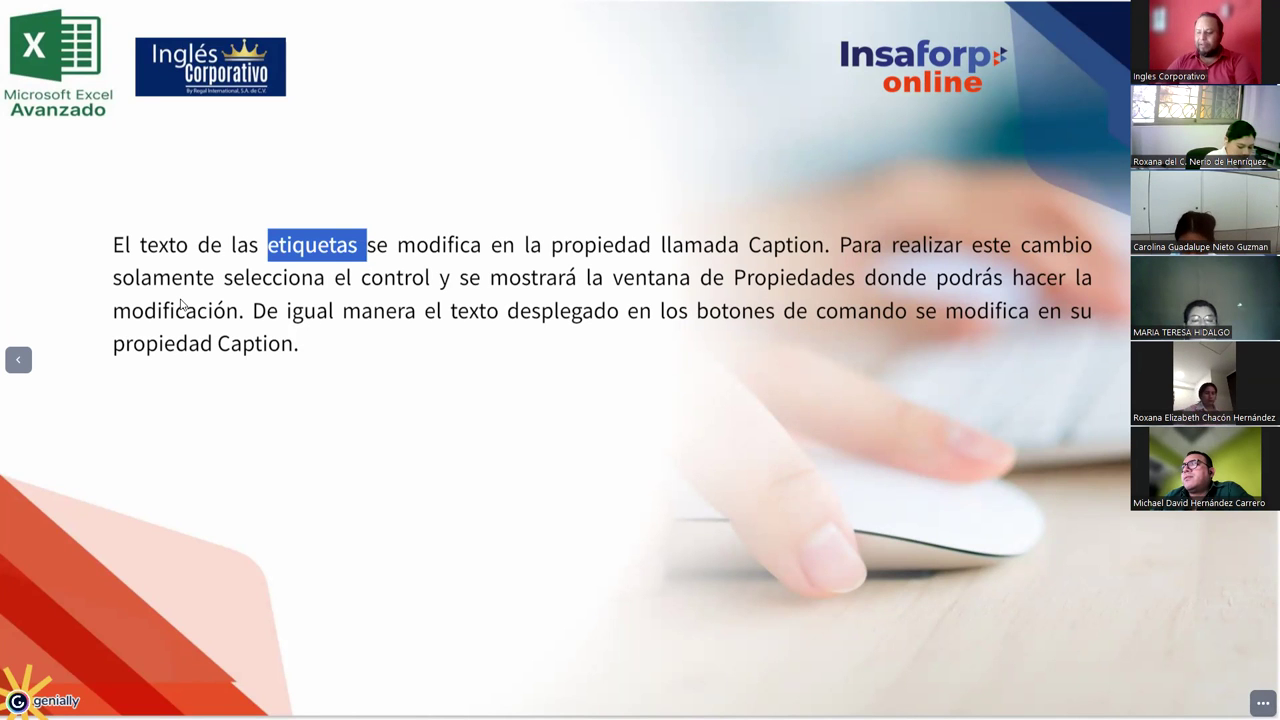
key("Right")
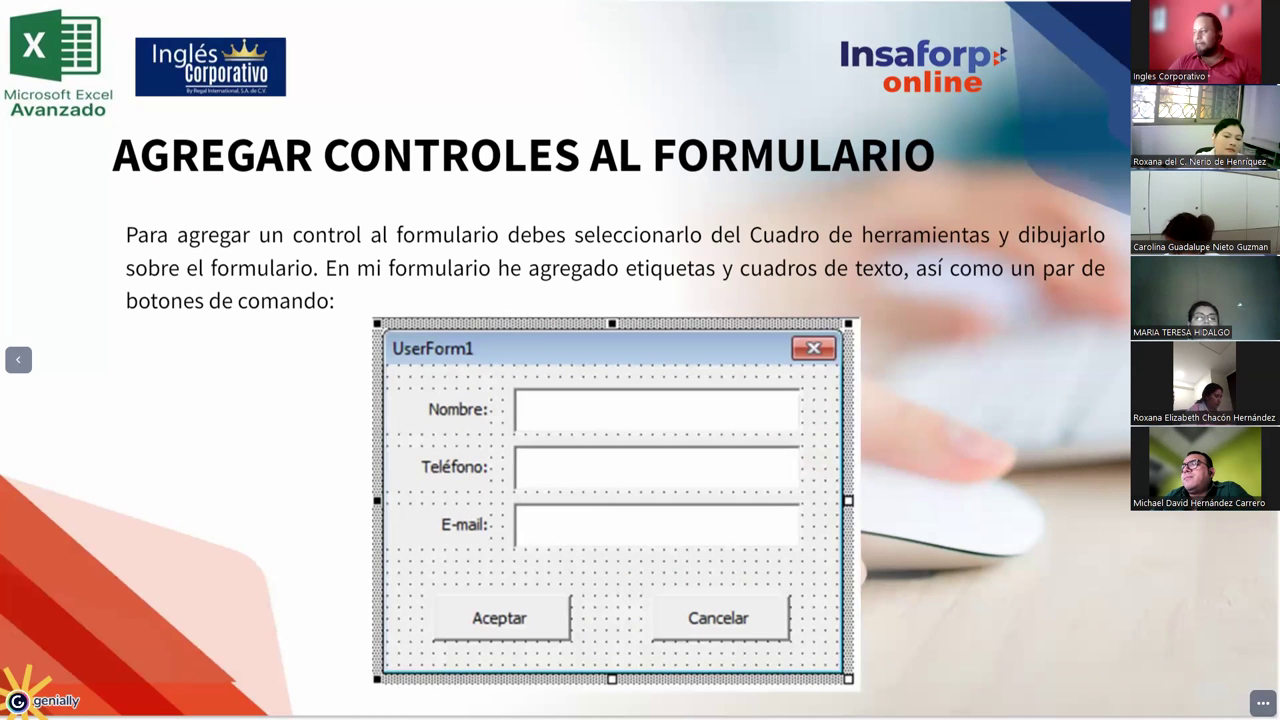
key("Right")
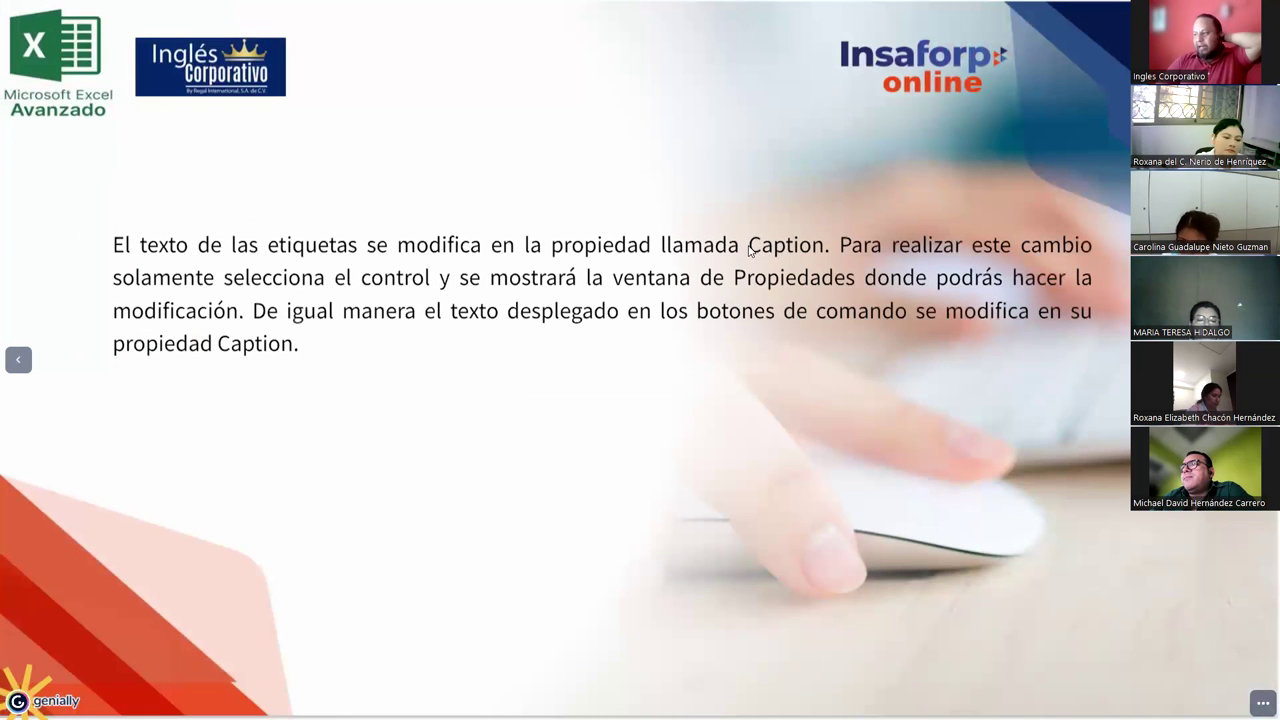
left_click_drag(748, 246, 824, 256)
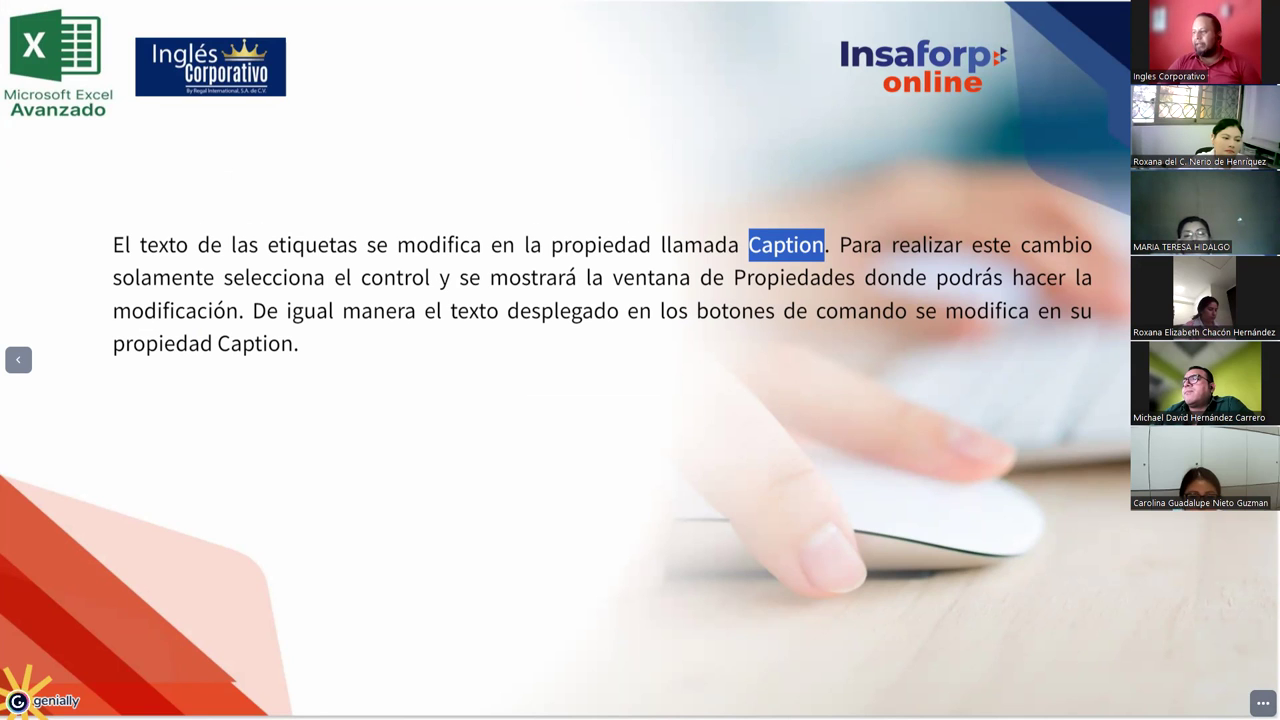
Step: Go to 'Desarrollar práctica del manual' and highlight the page range 83-86
key("Right")
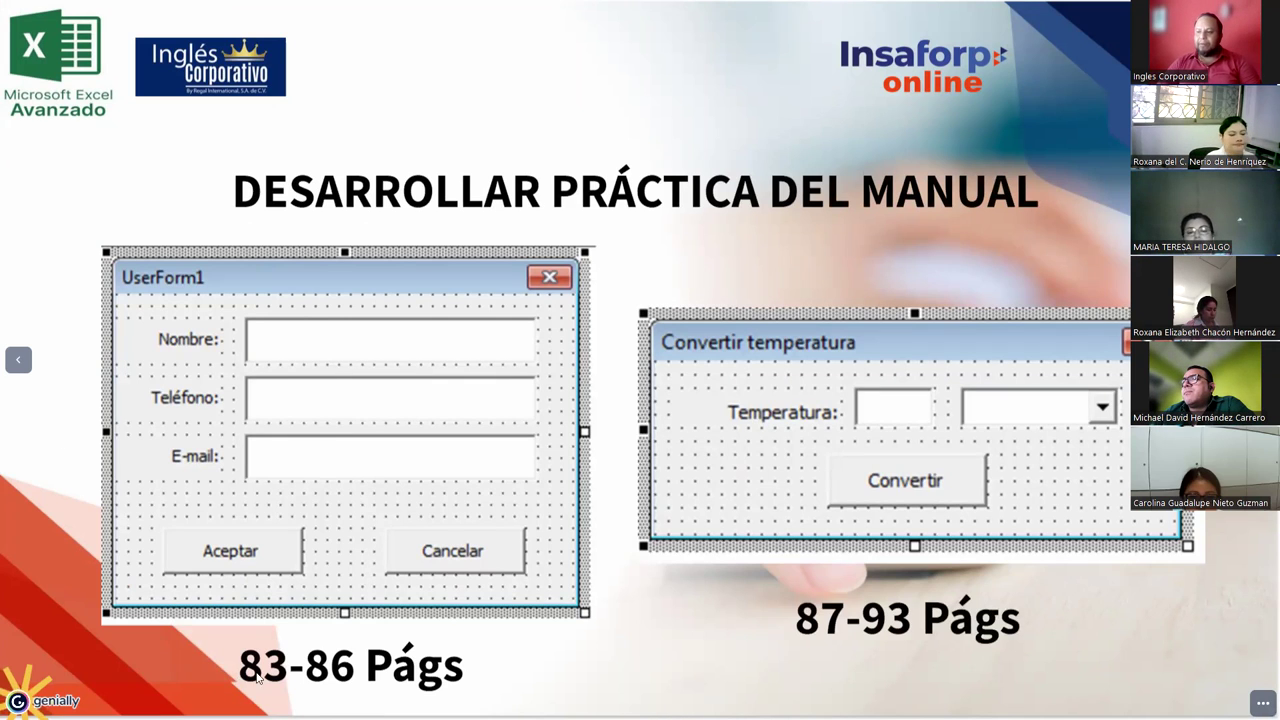
left_click_drag(240, 668, 364, 674)
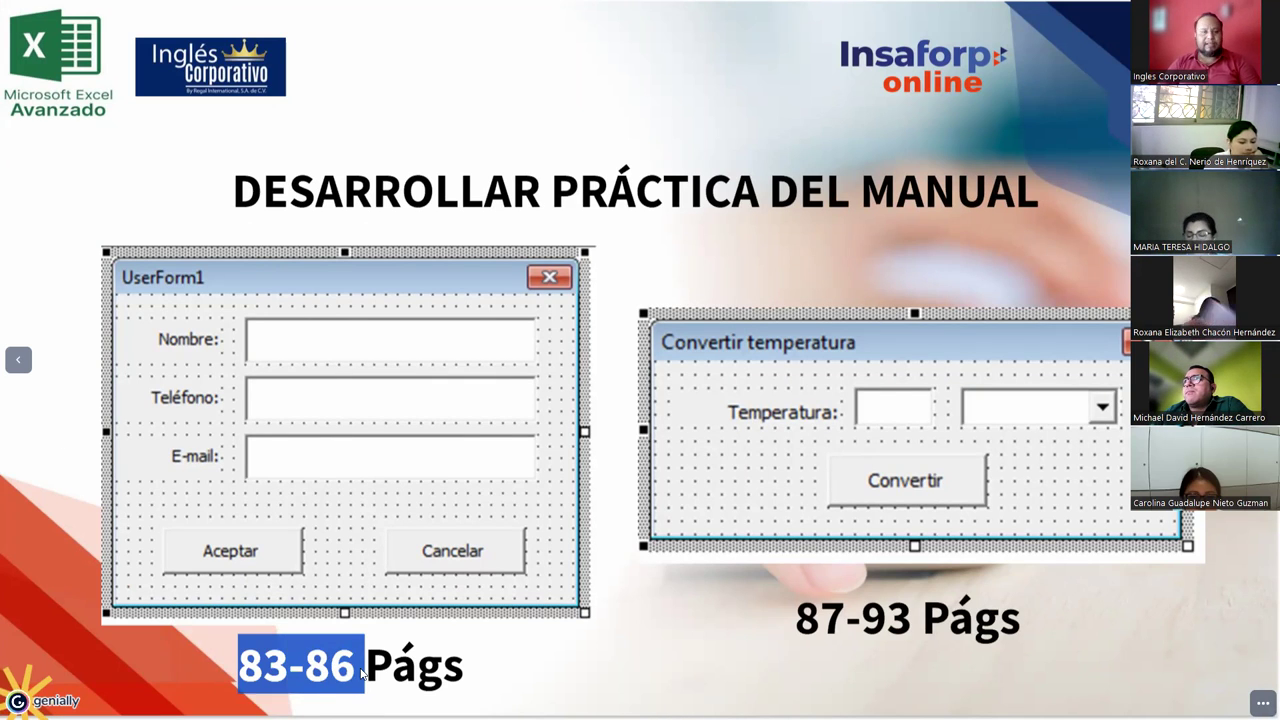
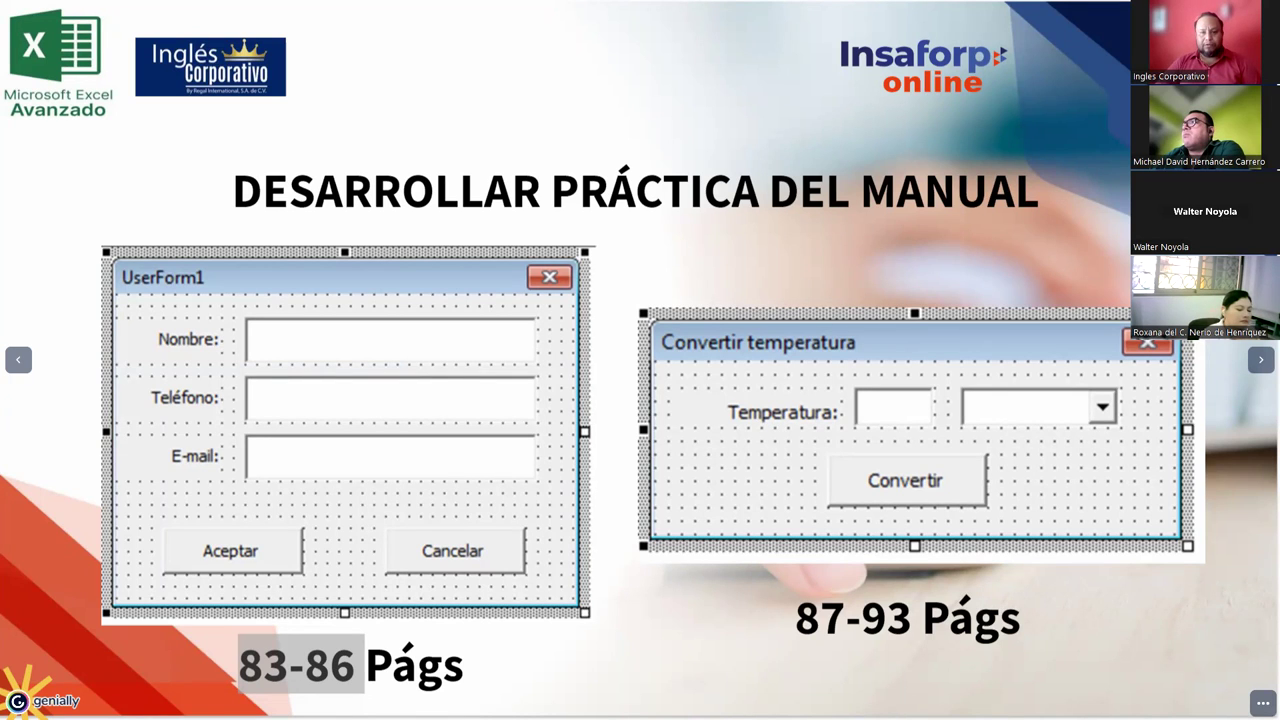
Step: Switch from the Genially practice-exercises slide to the Ejercicio15-ExcelAvanzado workbook
key("alt+Tab")
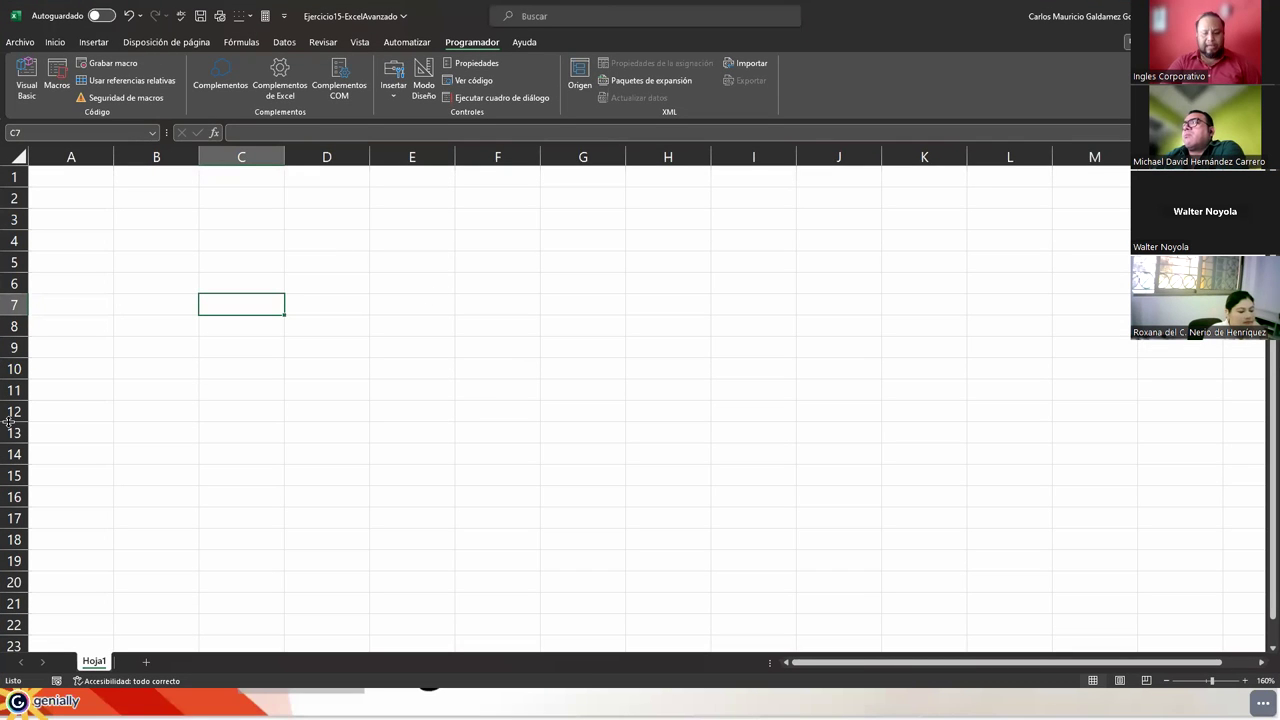
Step: In the VBA editor, select VBAProject, close the Módulo1 code window, and go back to Excel
key("alt+F11")
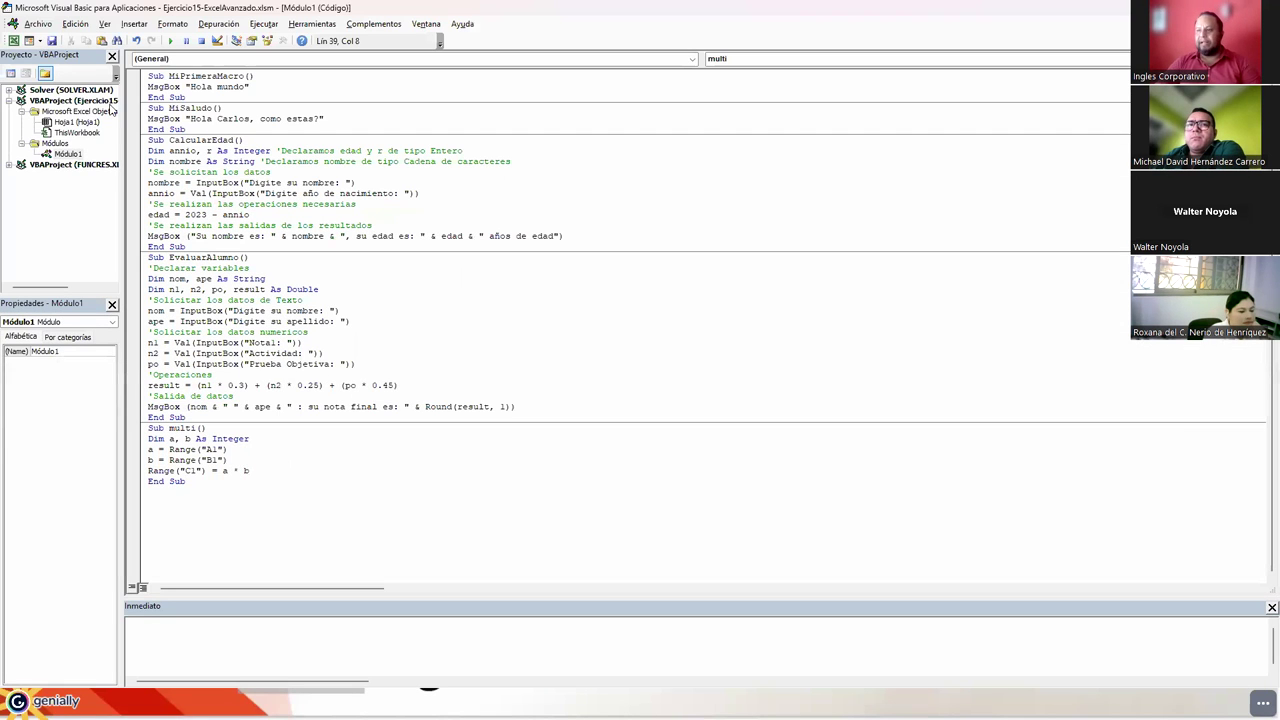
left_click(62, 215)
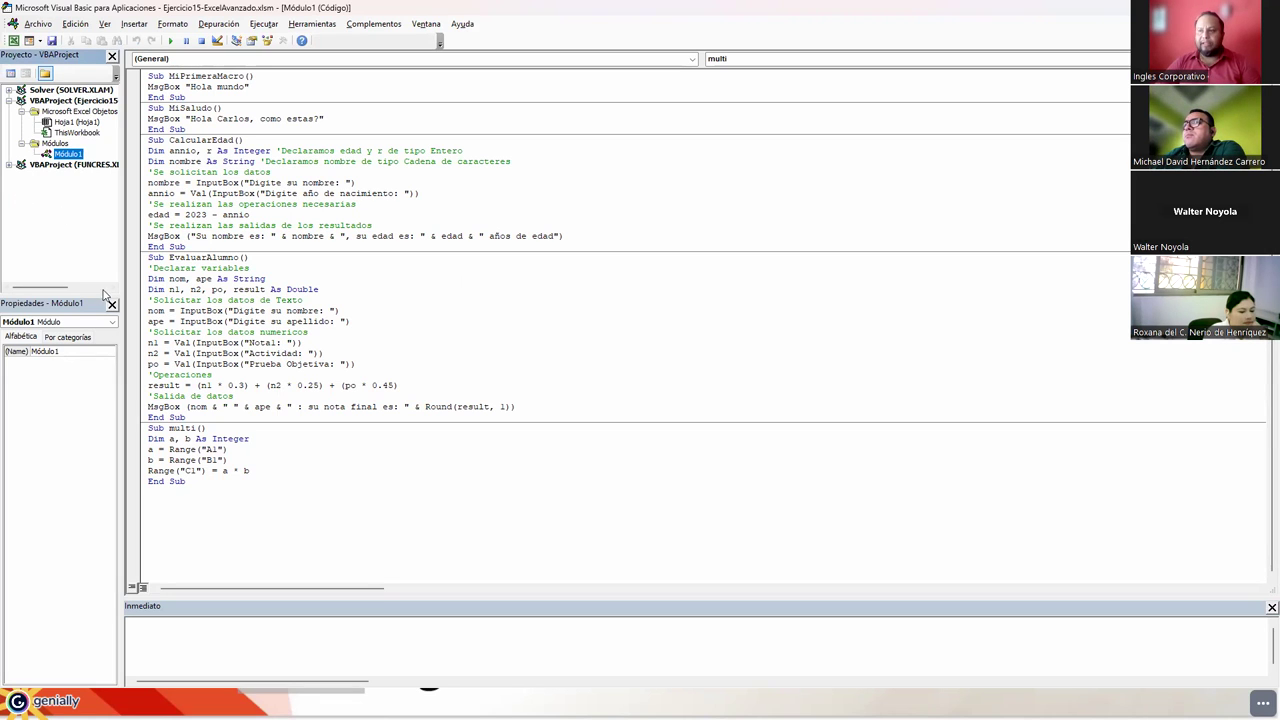
left_click(69, 102)
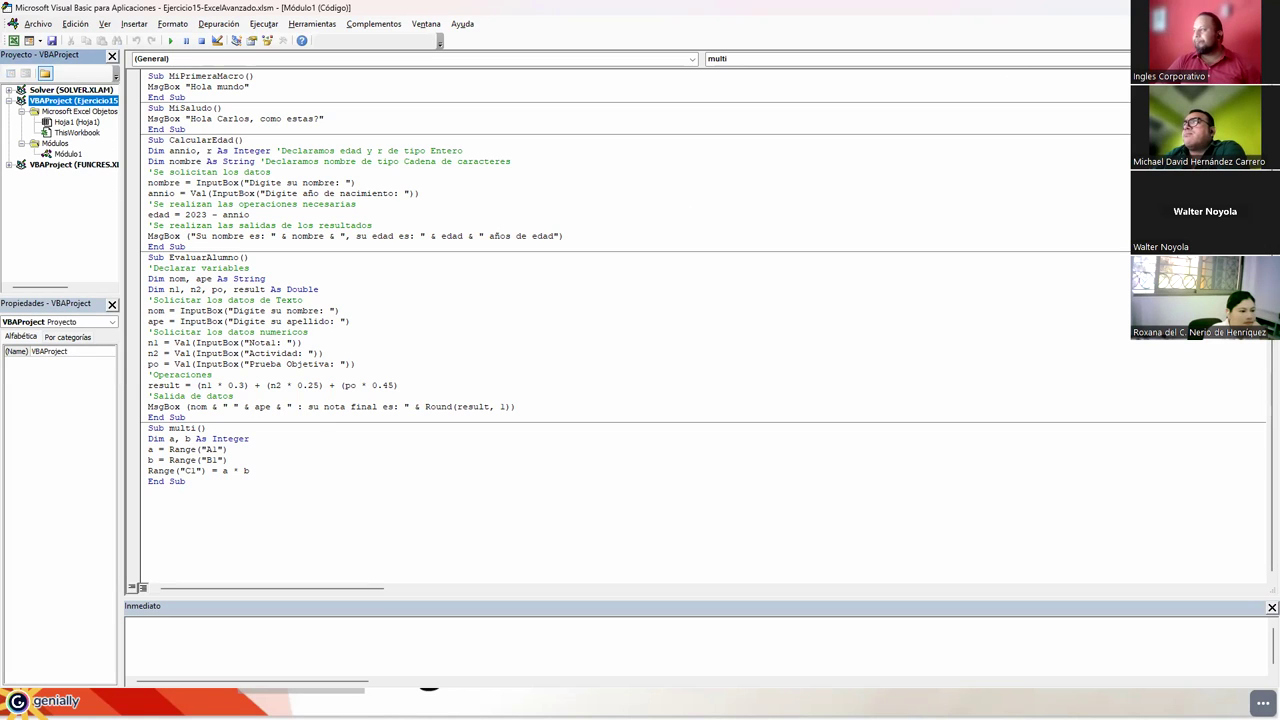
key("ctrl+F4")
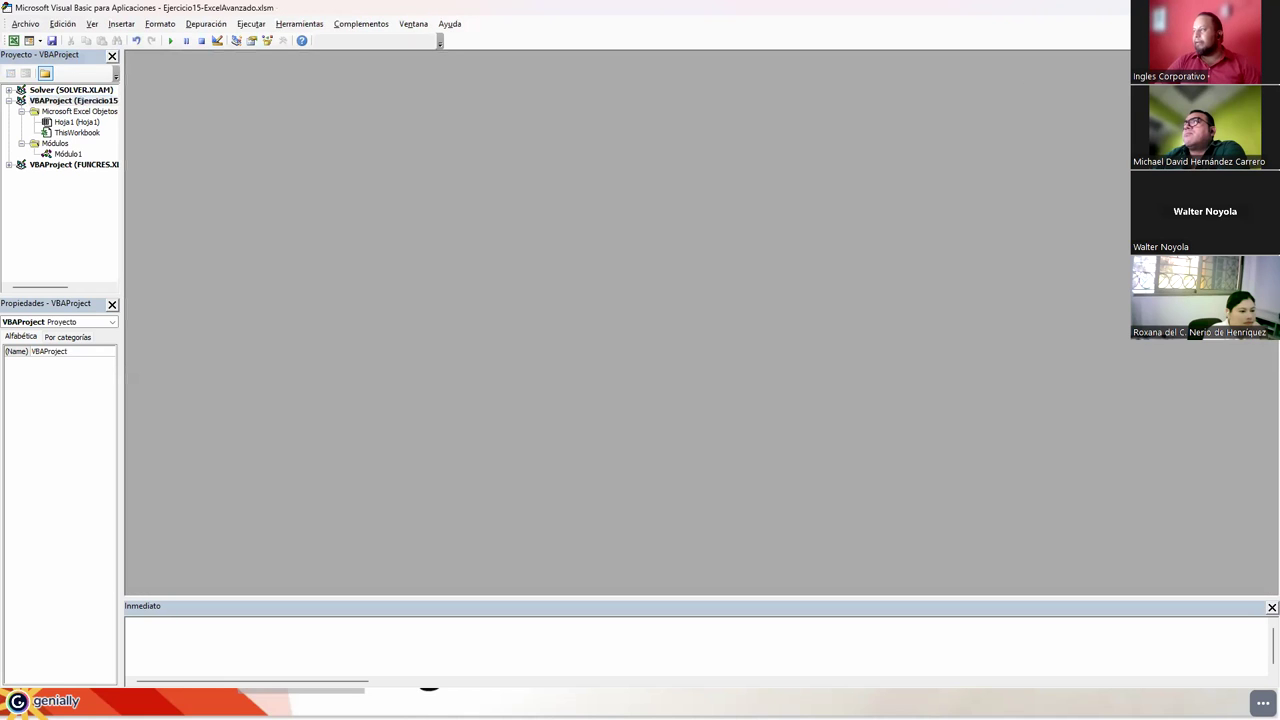
key("alt+F11")
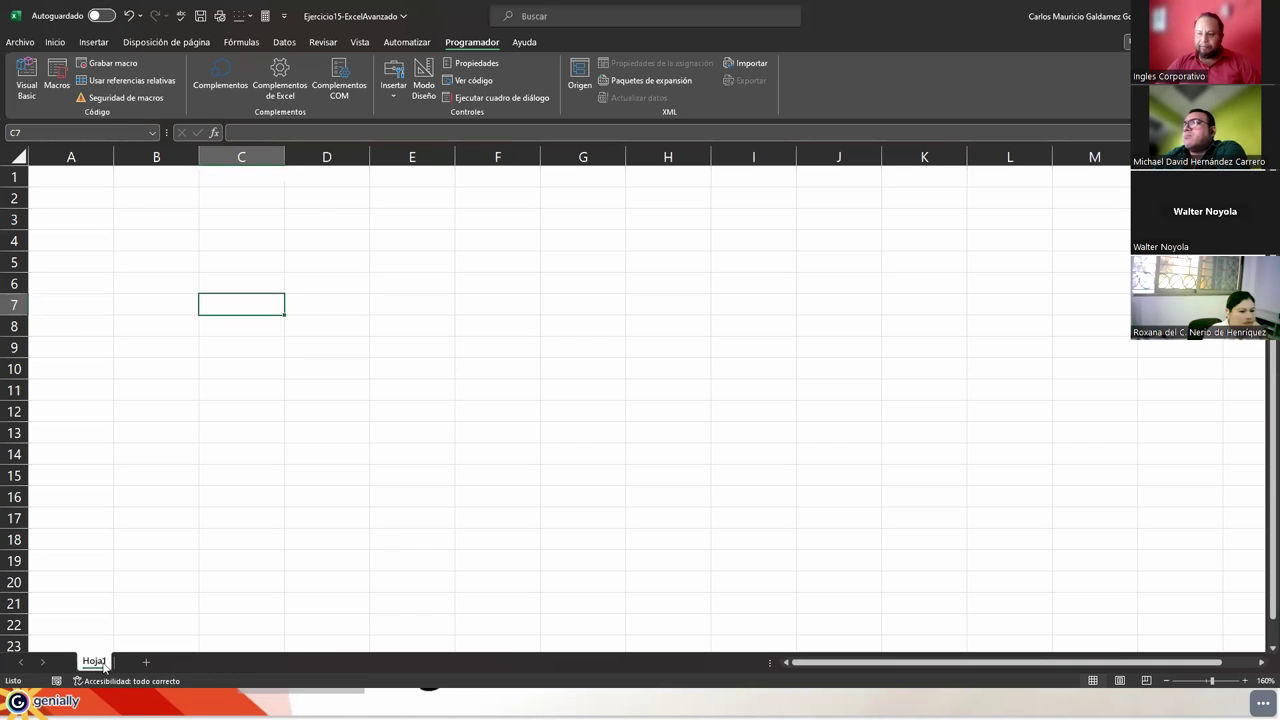
Step: Add a new worksheet after Hoja1 named 'Ejercicio 16'
left_click(145, 662)
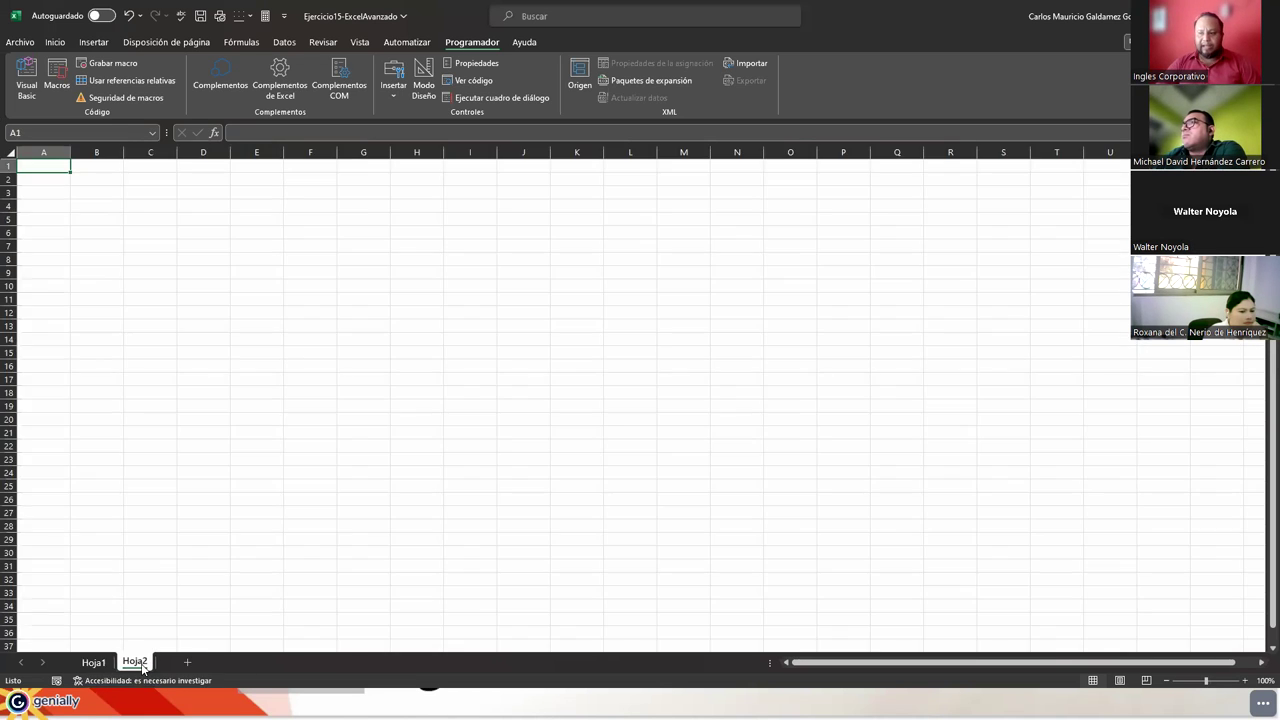
type("Ejercicio")
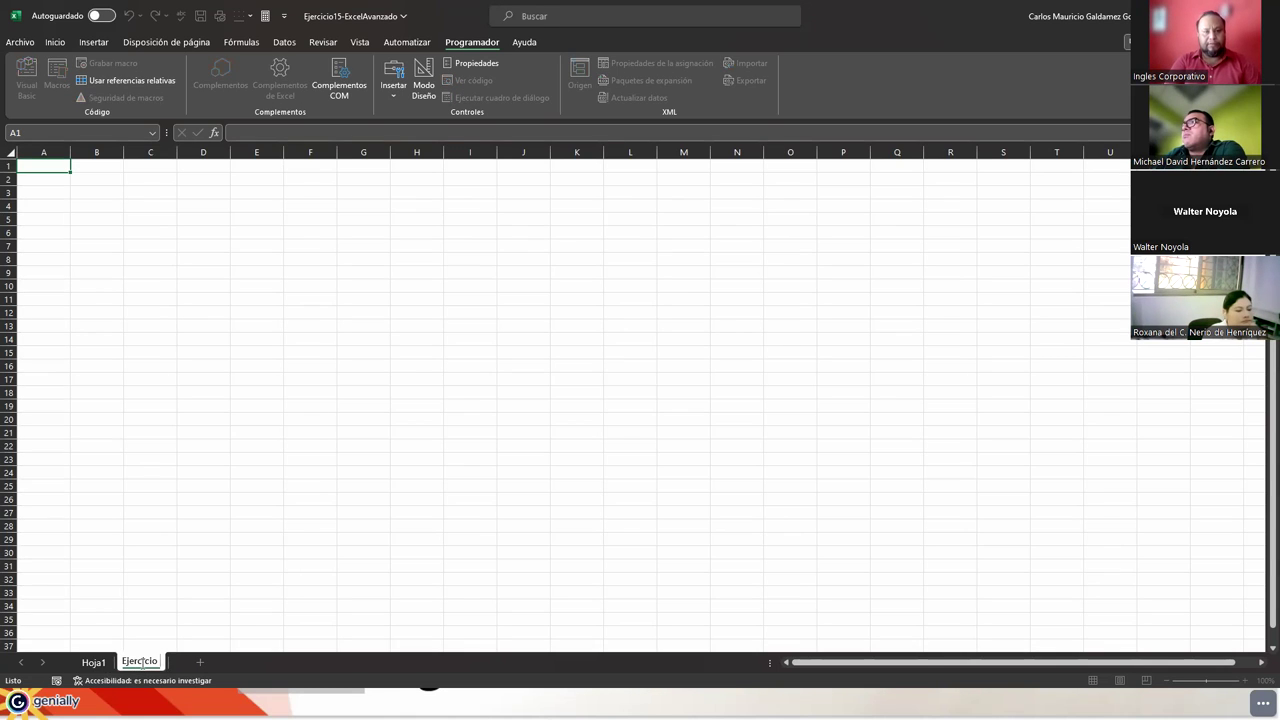
type(" 16")
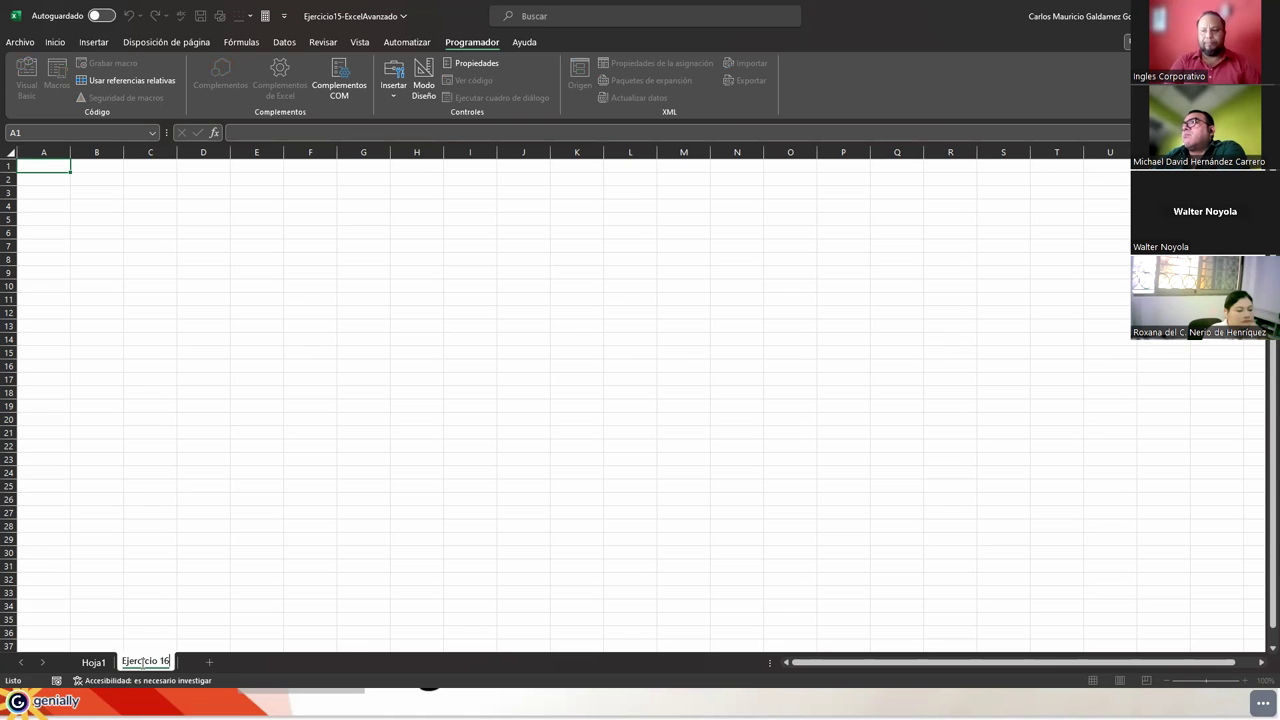
key("Return")
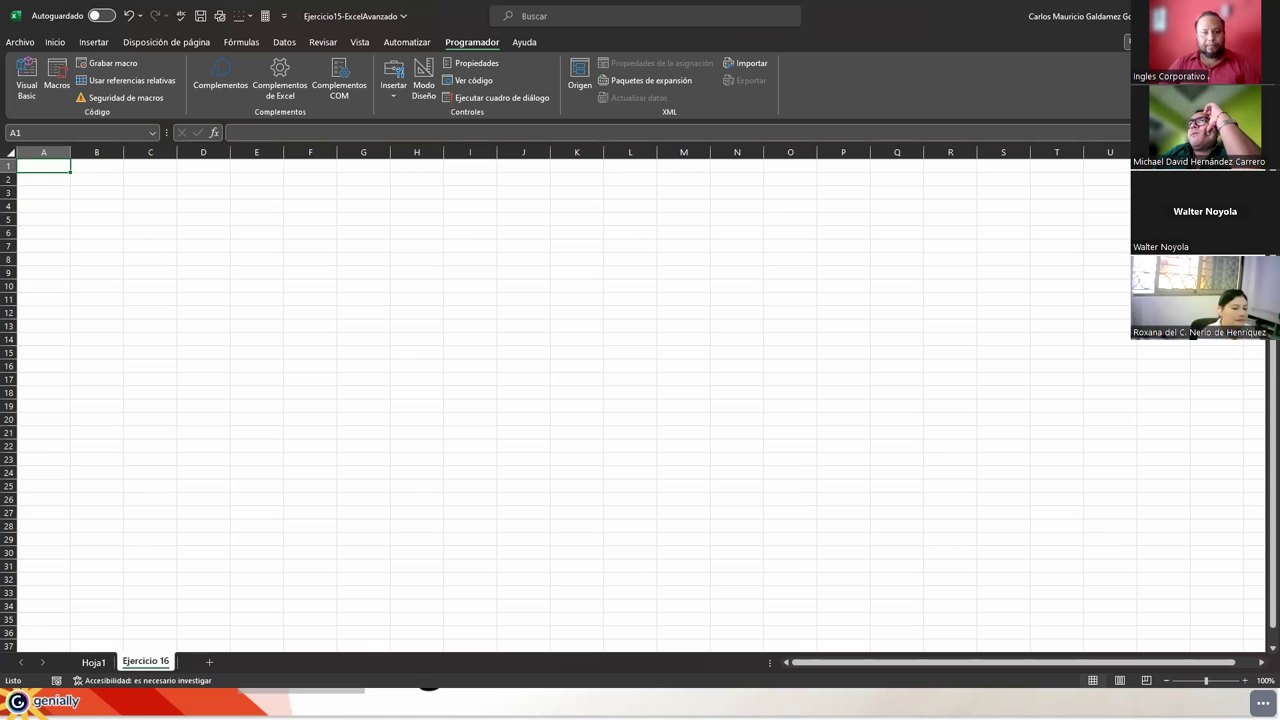
Step: Return to the Hoja1 sheet with cell A1 selected
left_click(155, 268)
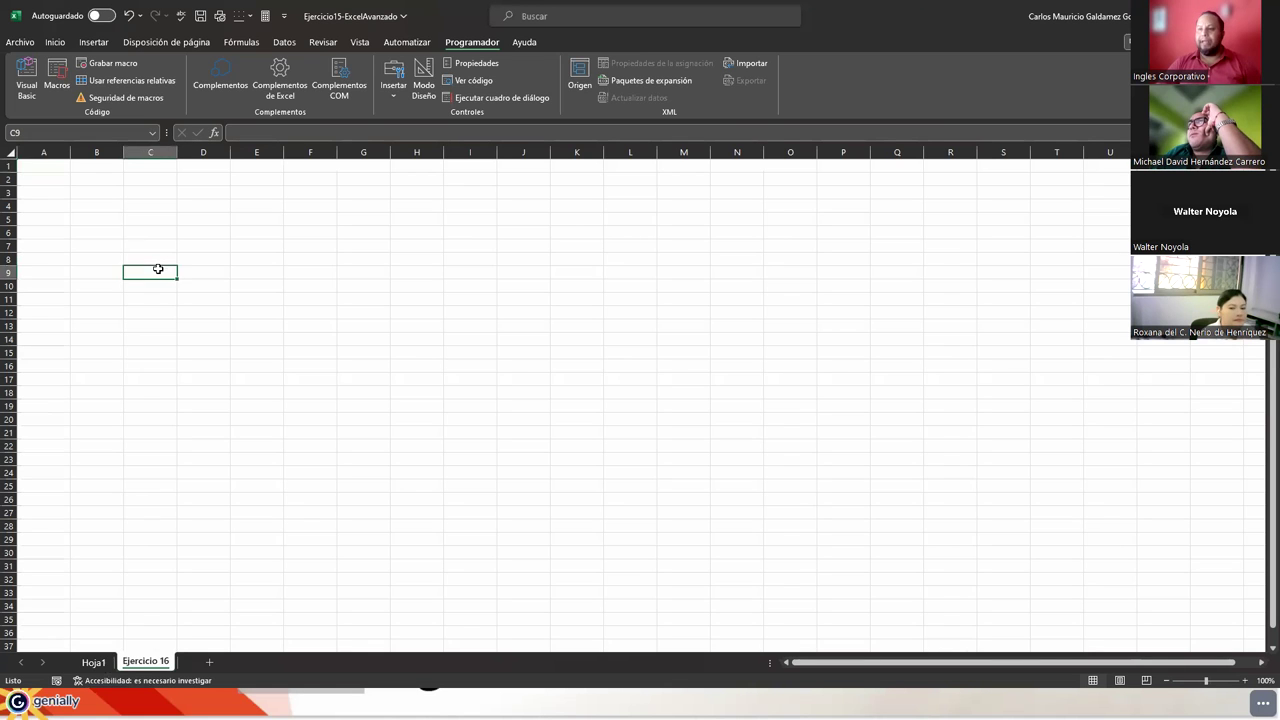
scroll(117, 363, "up", 3)
scroll(117, 363, "up", 2)
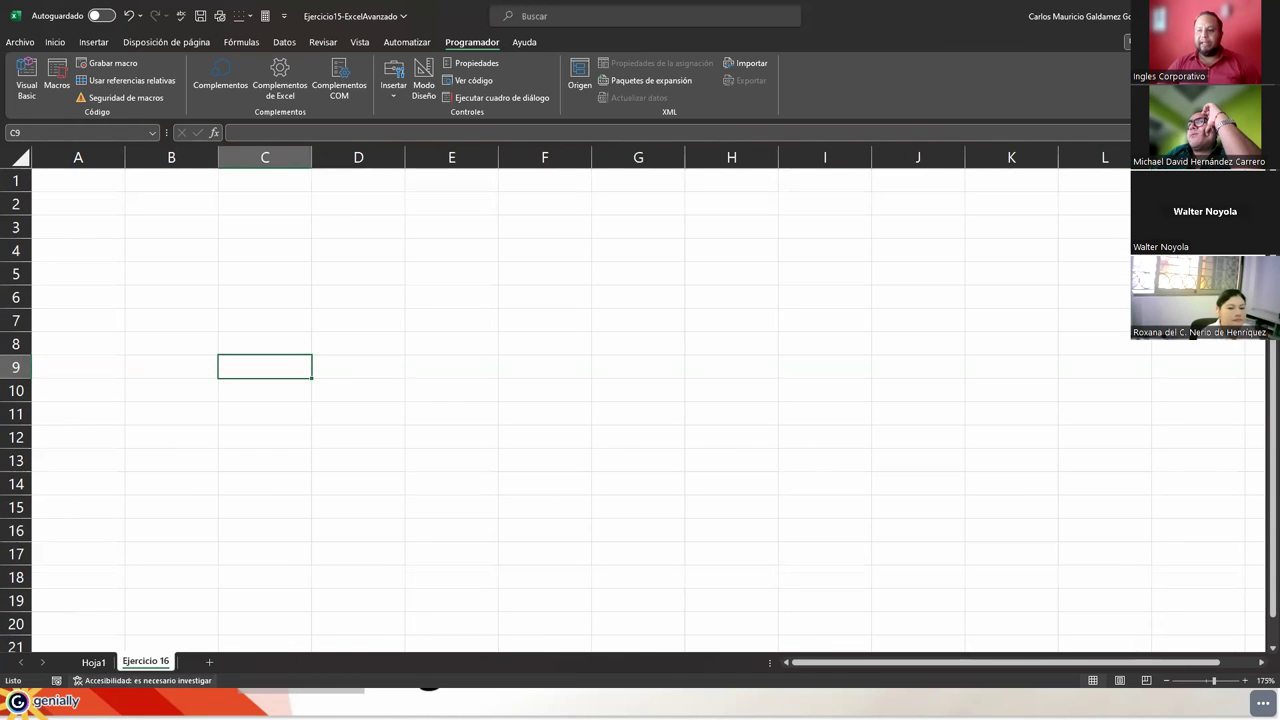
left_click(88, 664)
left_click(72, 182)
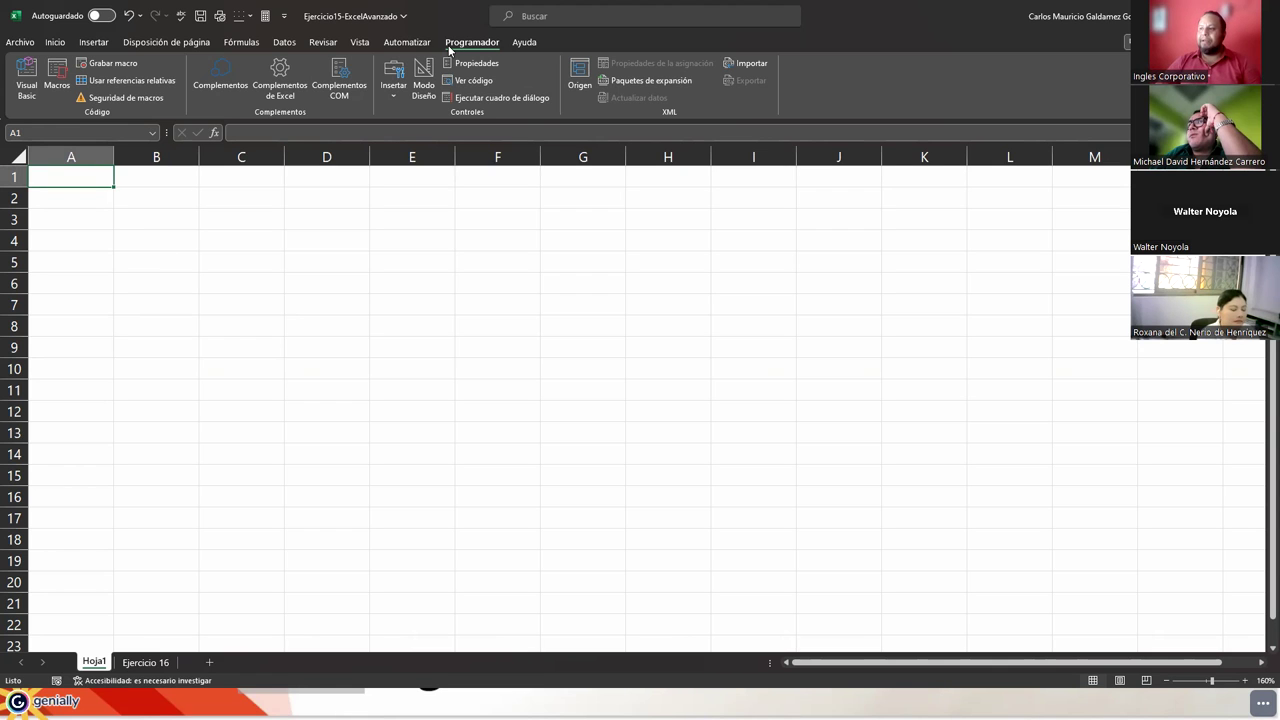
Step: From Programador > Visual Basic, select the Ejercicio 16 sheet and insert a new UserForm1
left_click(27, 80)
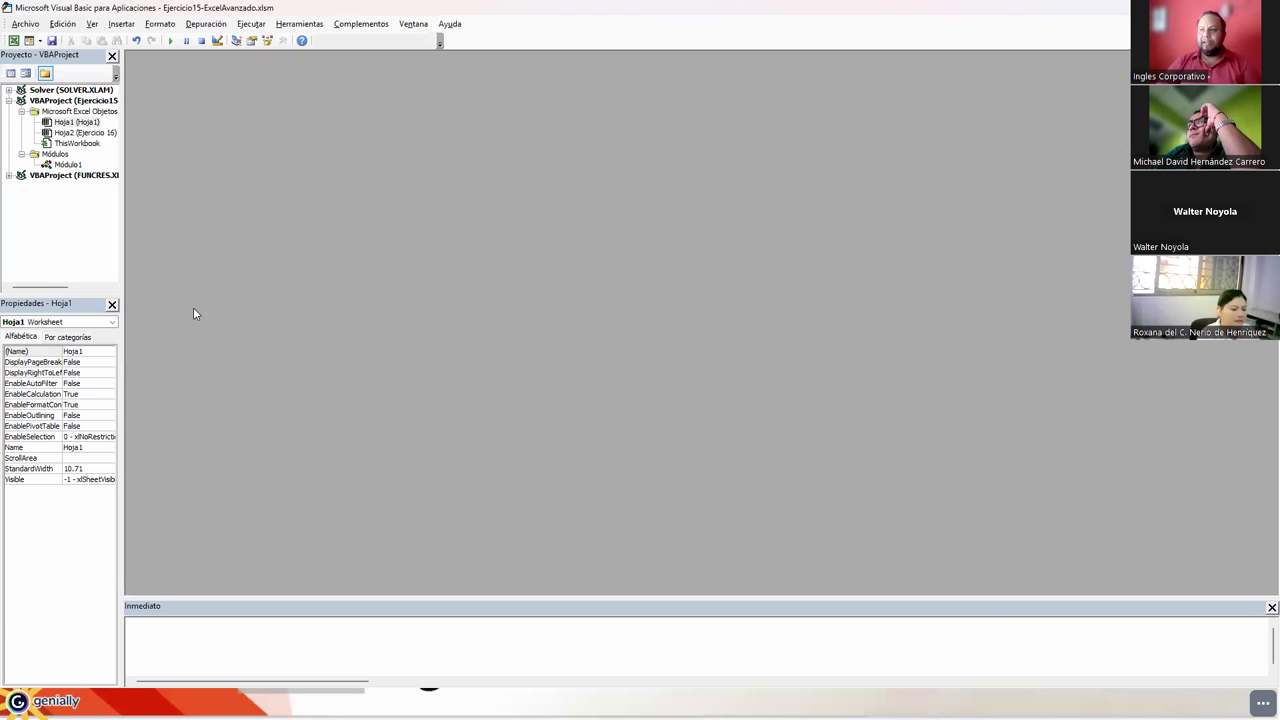
left_click(58, 227)
left_click(76, 134)
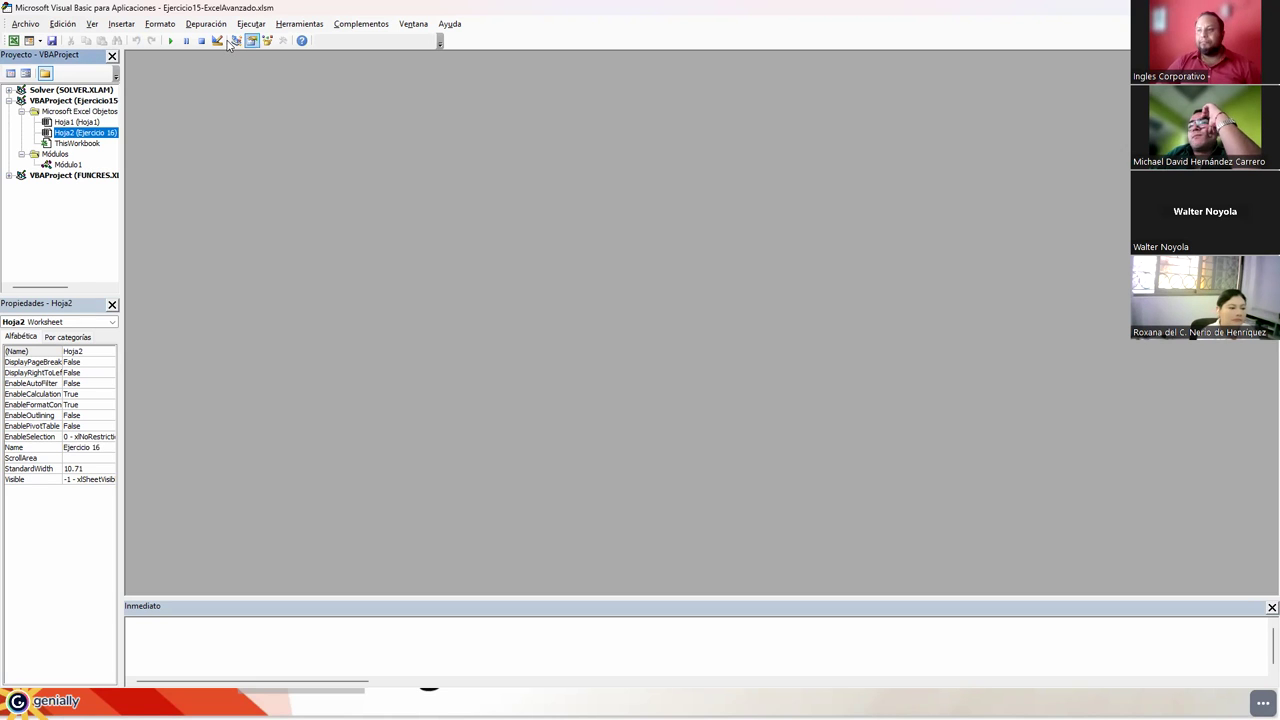
left_click(114, 24)
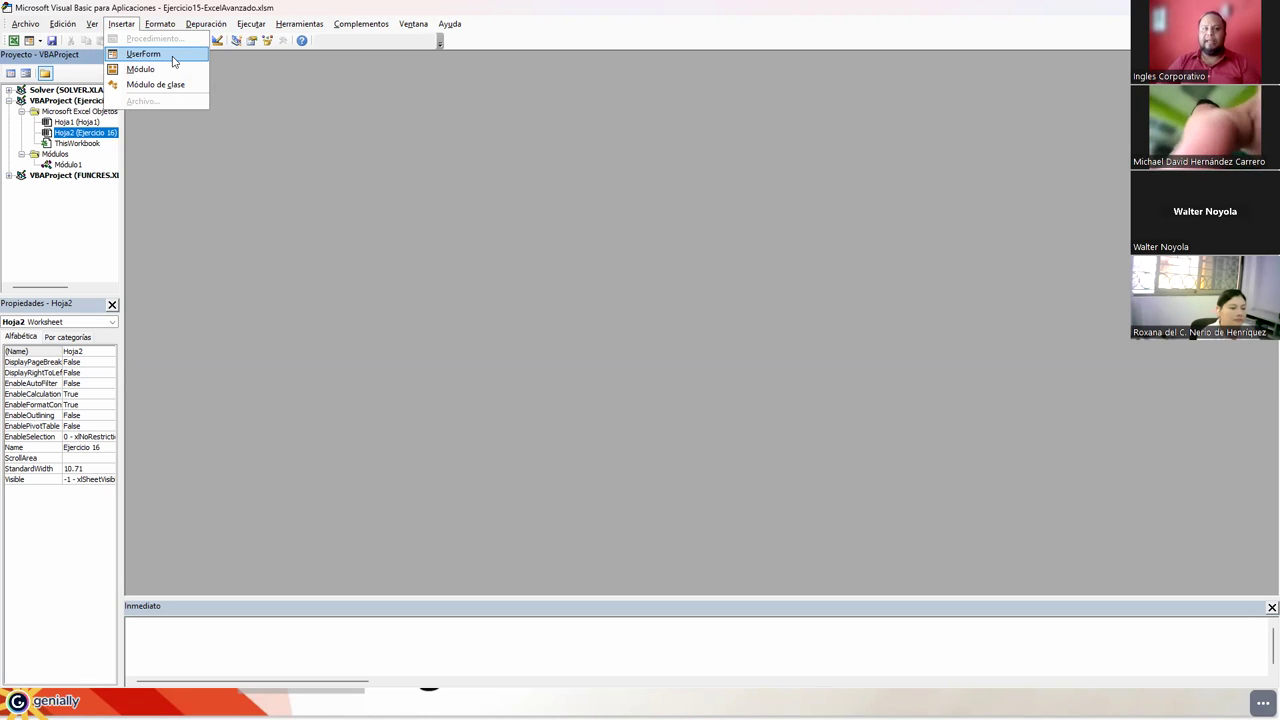
left_click(173, 56)
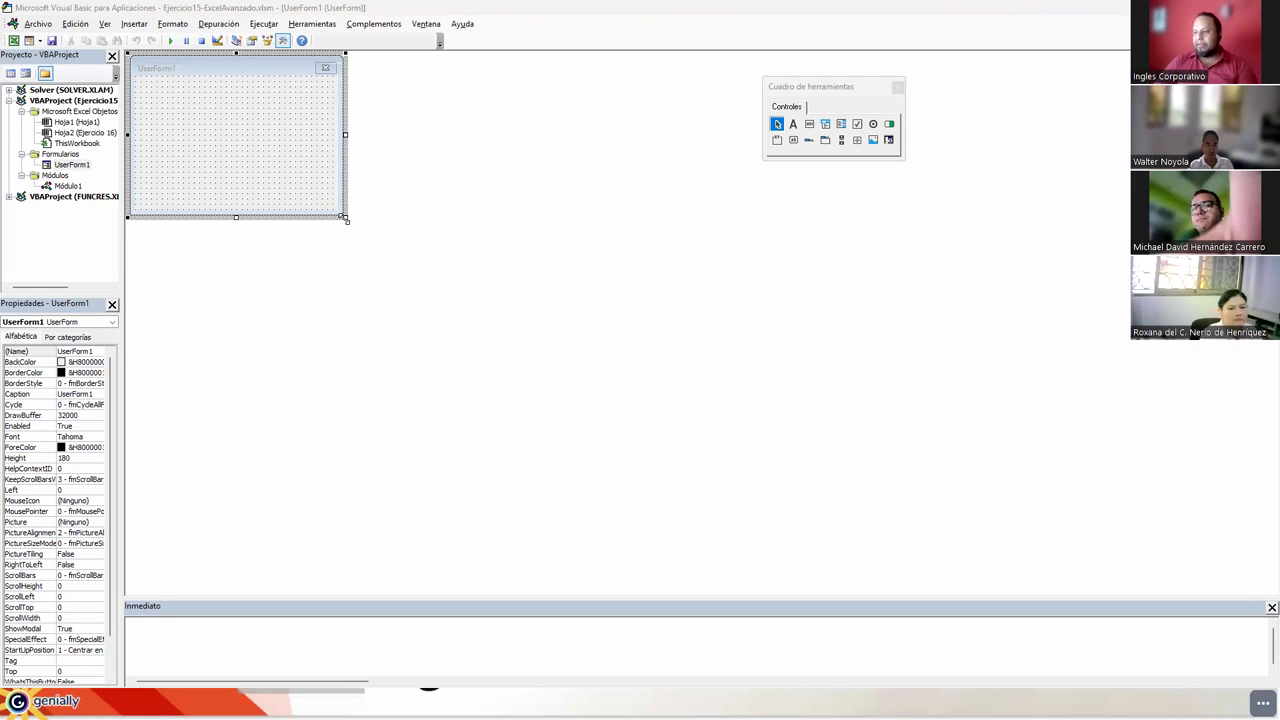
Step: Resize UserForm1 from its corner to roughly 346.5 points tall
left_click_drag(343, 217, 461, 359)
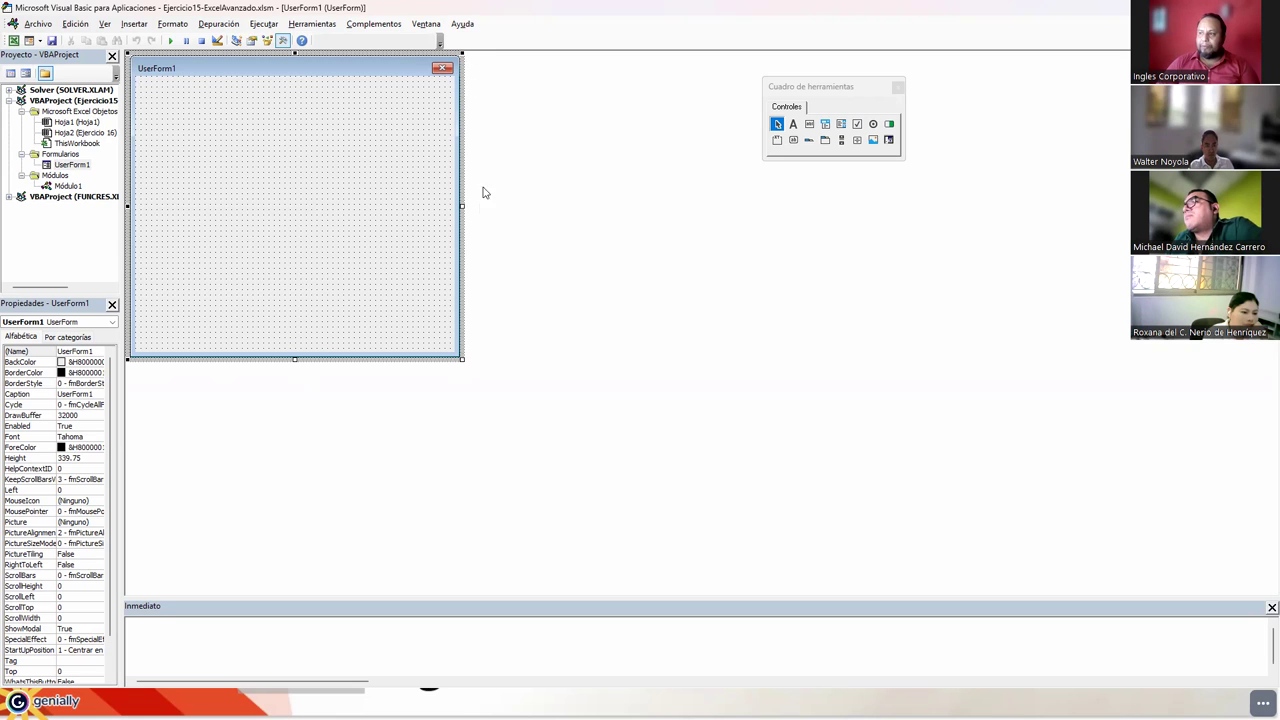
left_click(463, 360)
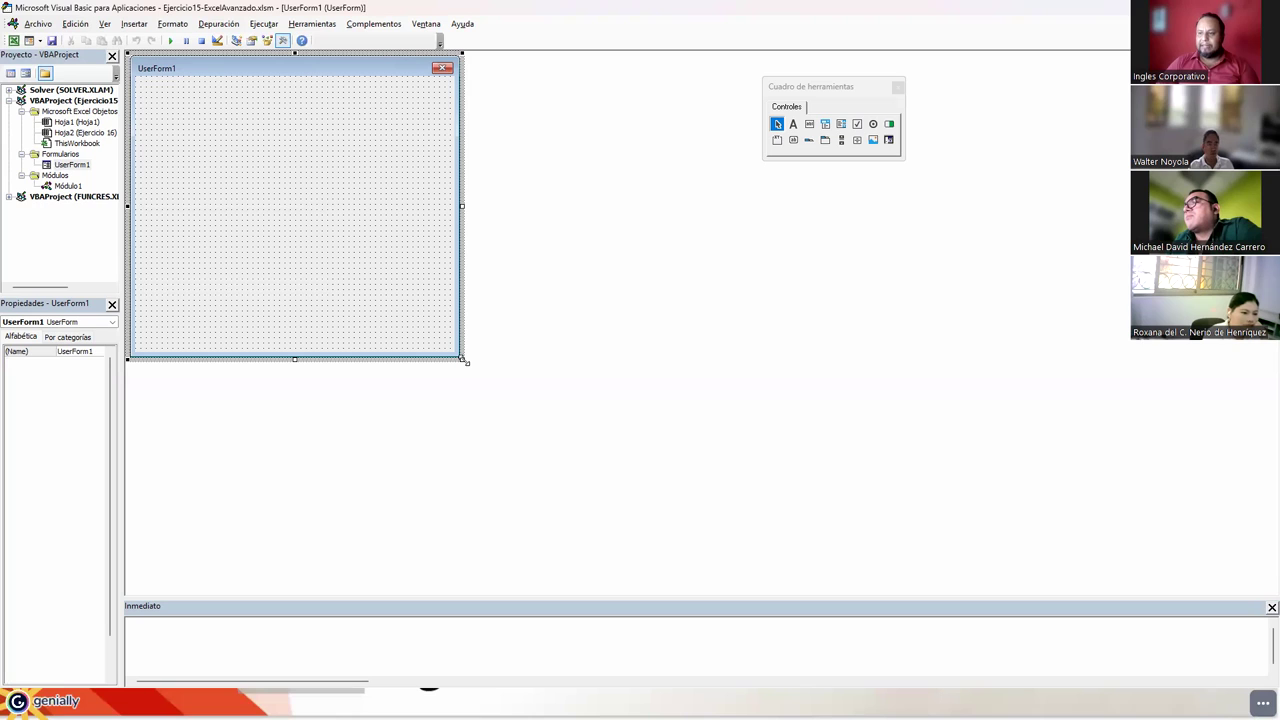
left_click_drag(463, 360, 461, 356)
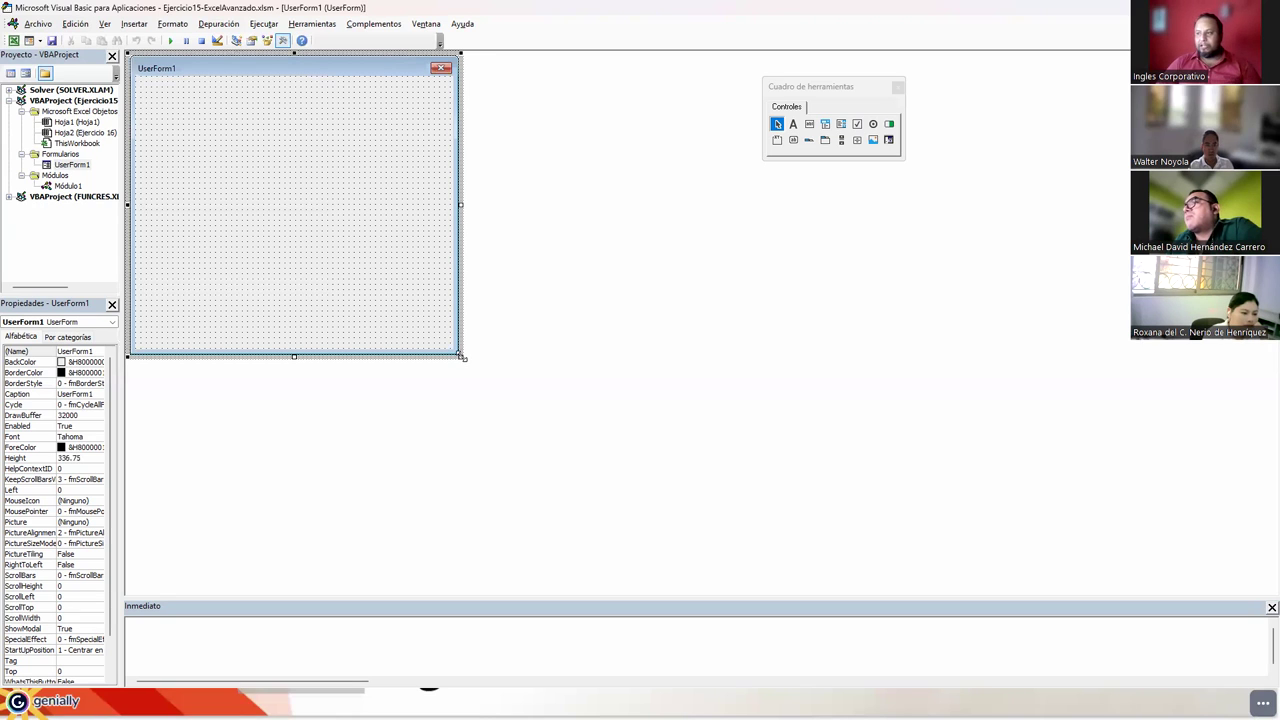
mouse_move(461, 356)
left_mouse_down()
mouse_move(426, 350)
mouse_move(441, 365)
left_mouse_up()
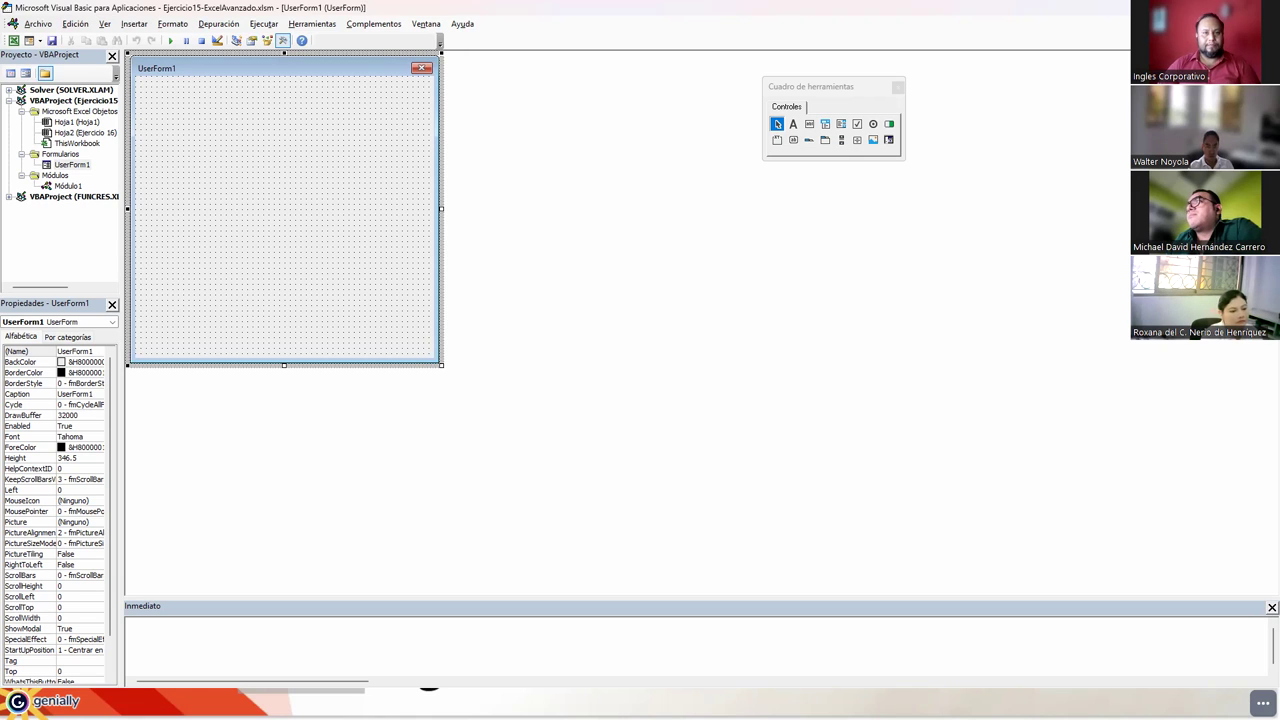
Step: Close the Cuadro de herramientas controls toolbox
left_click(14, 41)
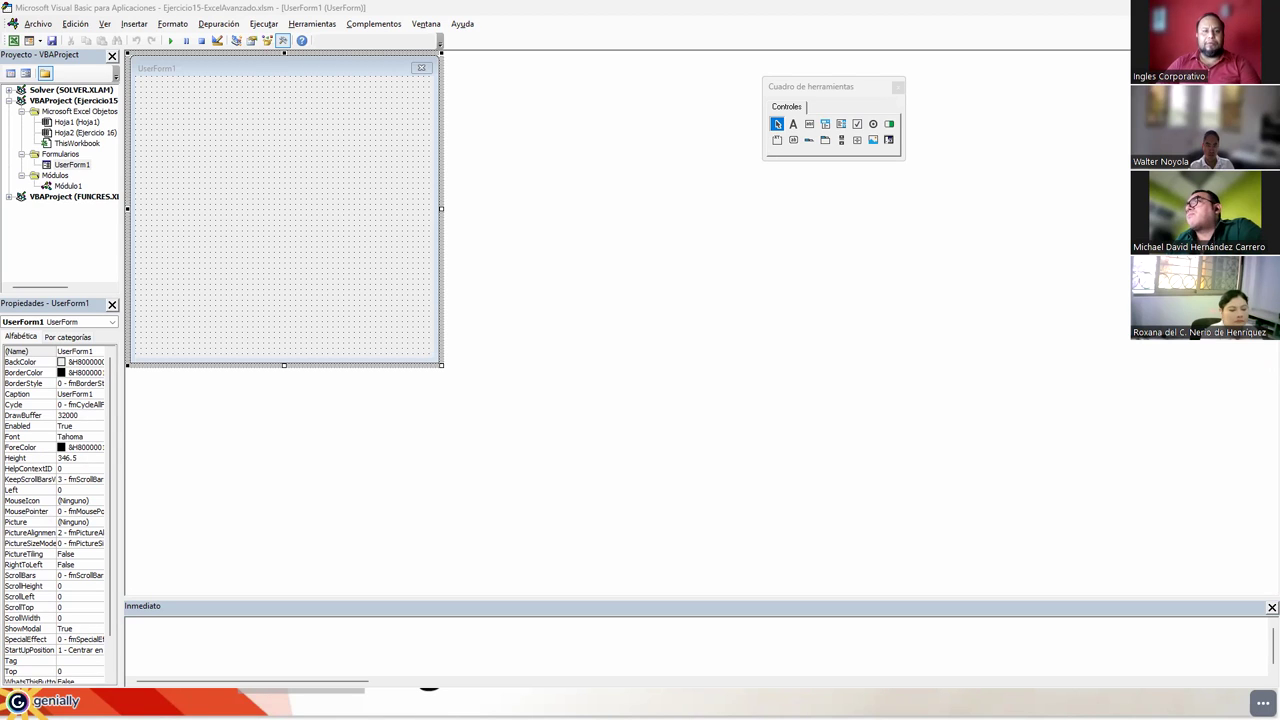
left_click(811, 89)
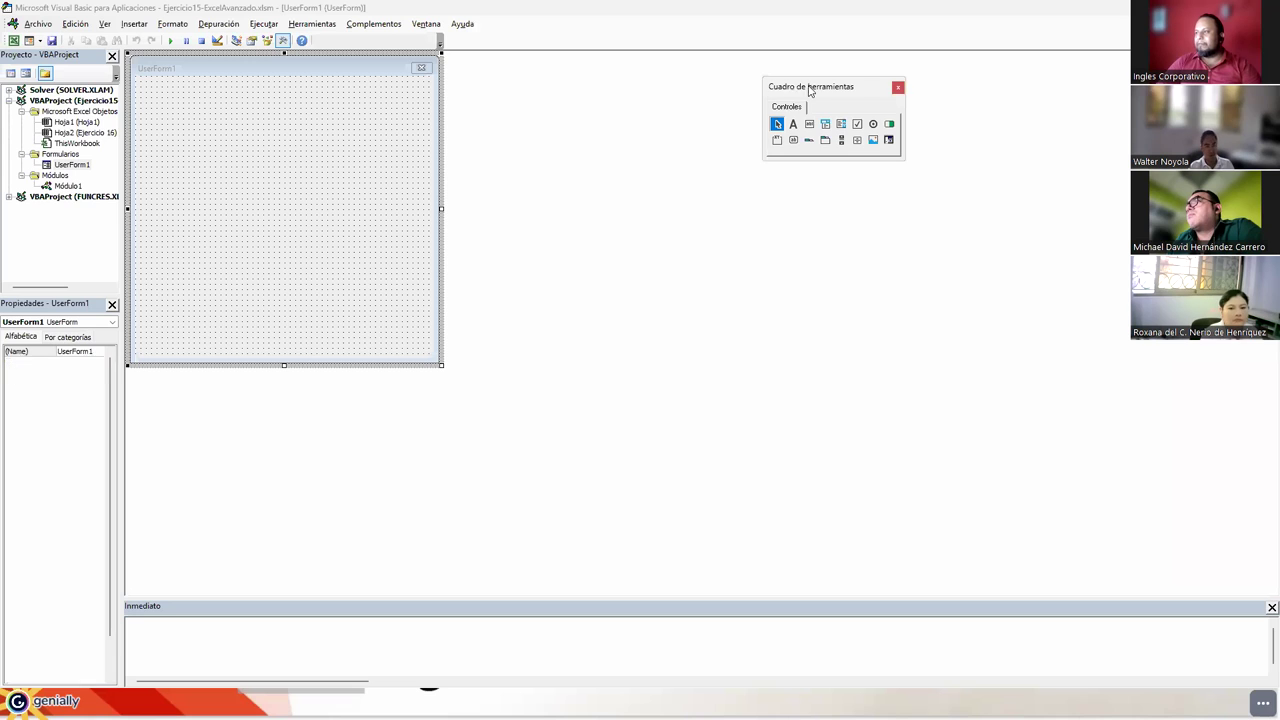
left_click(52, 308)
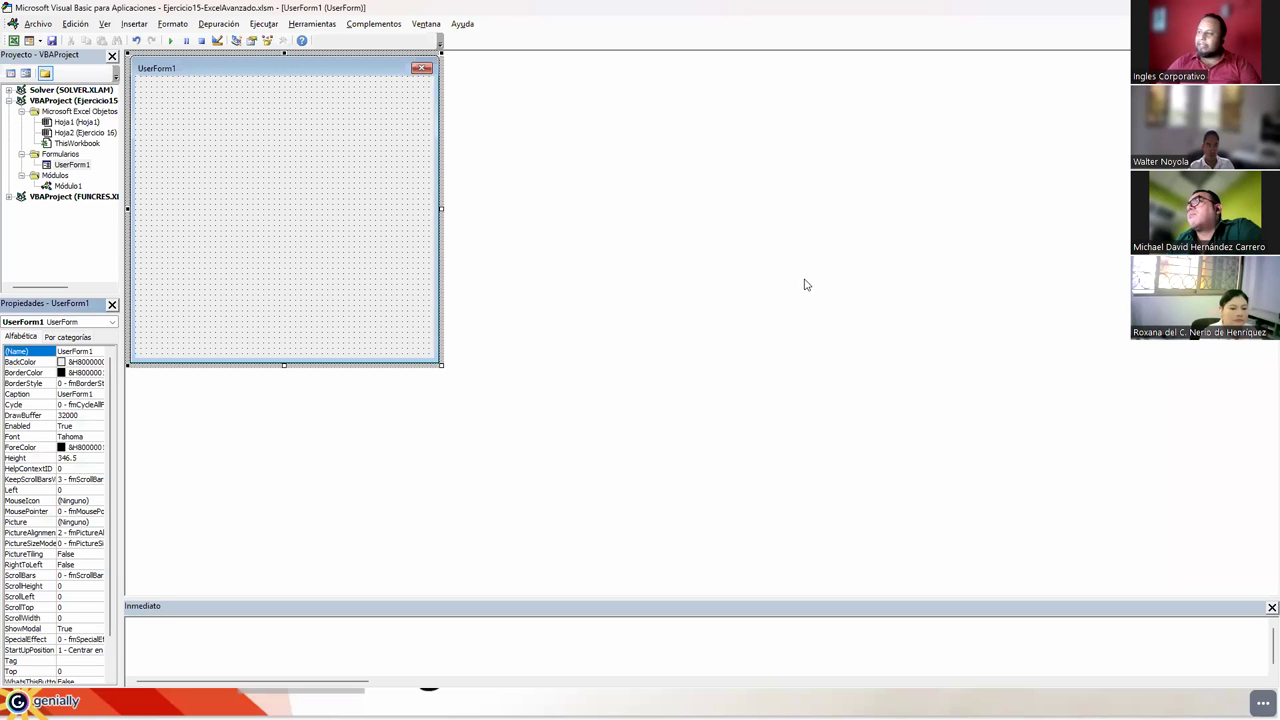
Step: Reopen the Cuadro de herramientas and position it beside UserForm1
left_click(857, 194)
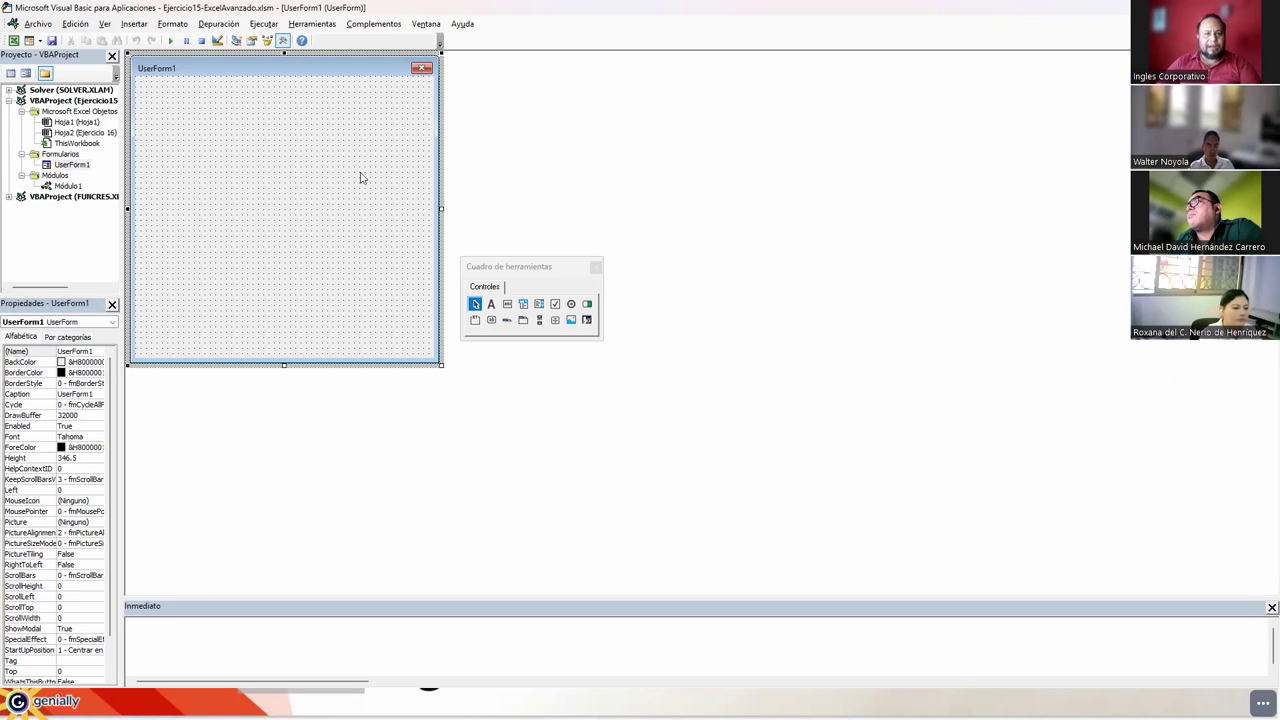
left_click_drag(528, 272, 575, 190)
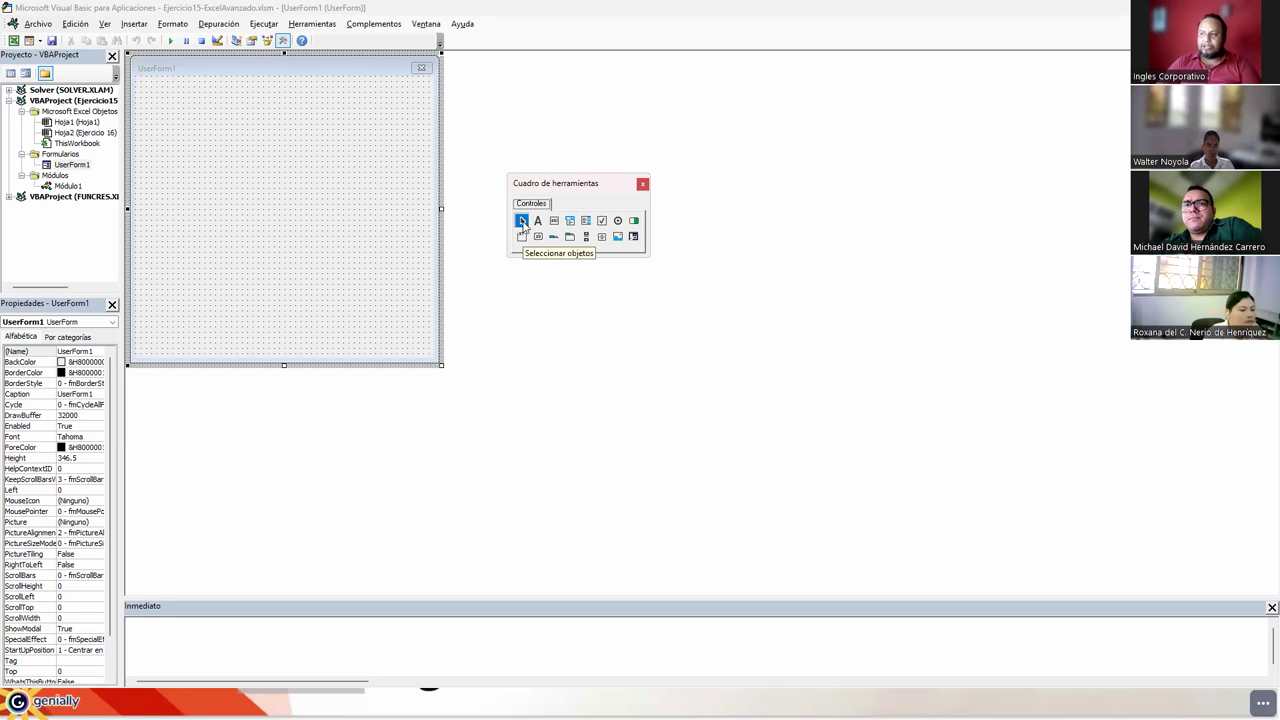
left_click(293, 287)
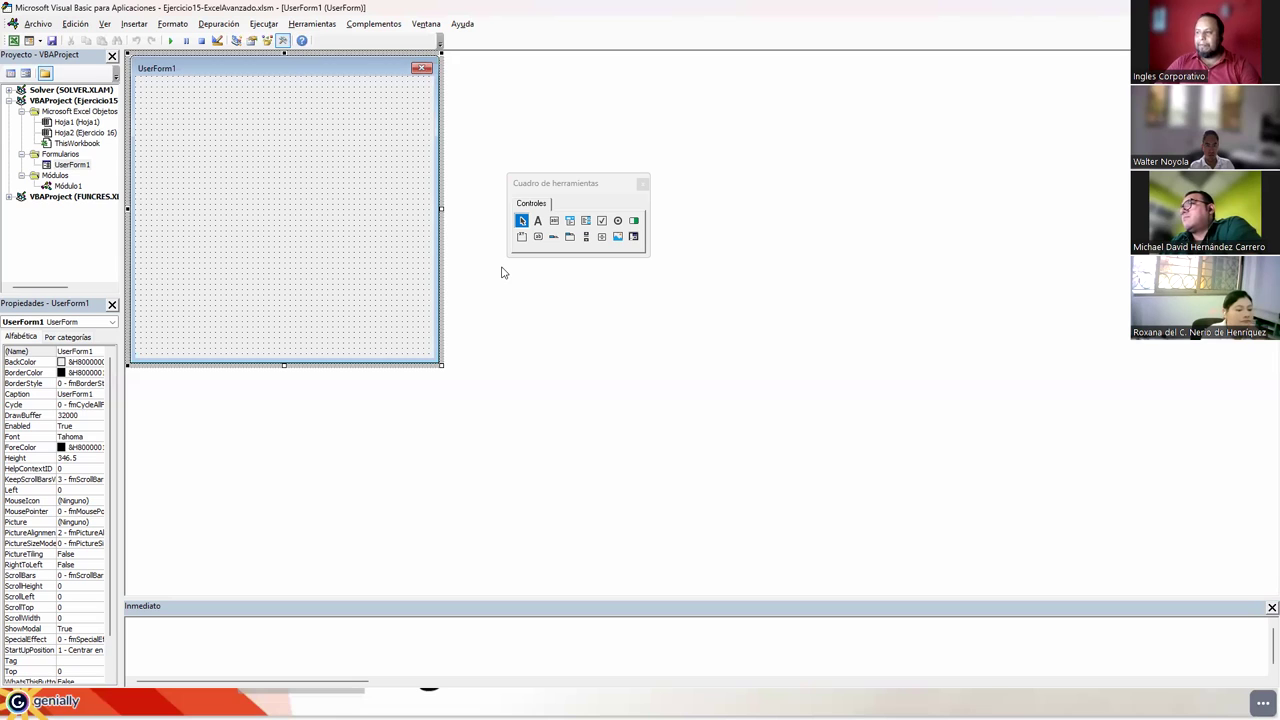
Step: Draw Label1, Label2 and Label3 stacked down UserForm1, Label3 at top 120
left_click(538, 221)
left_click_drag(320, 206, 244, 187)
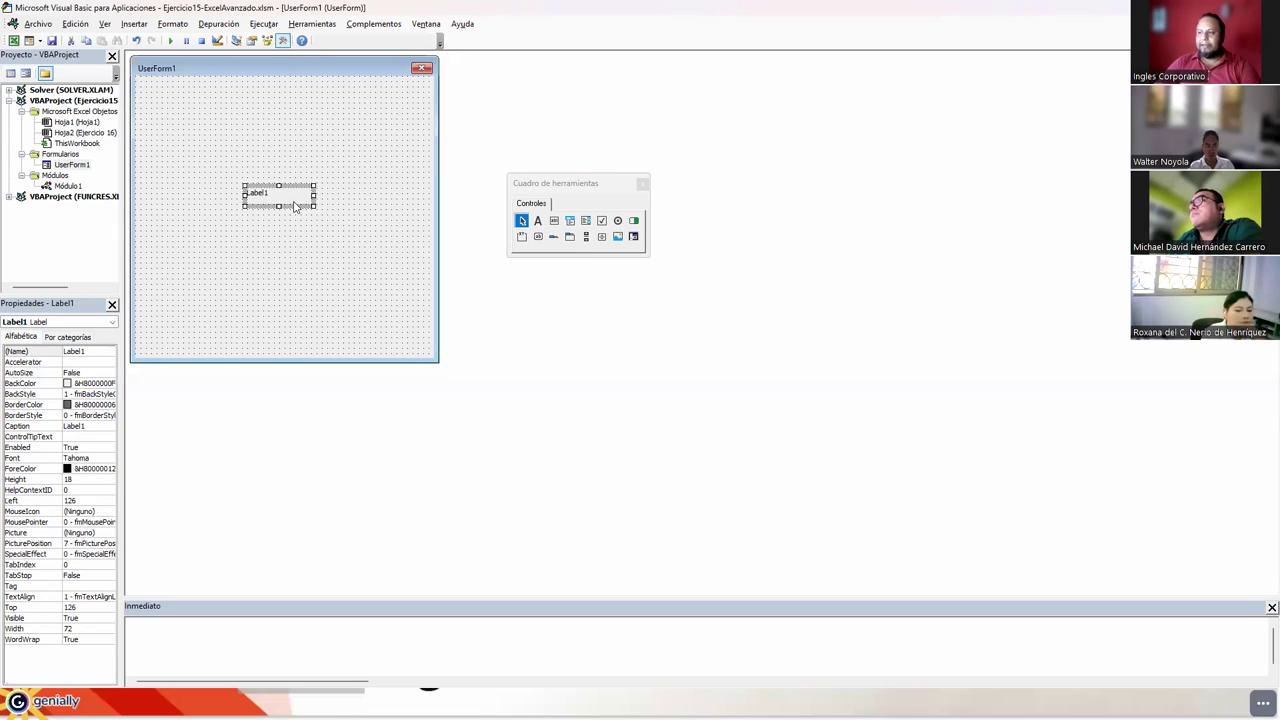
key("ctrl+z")
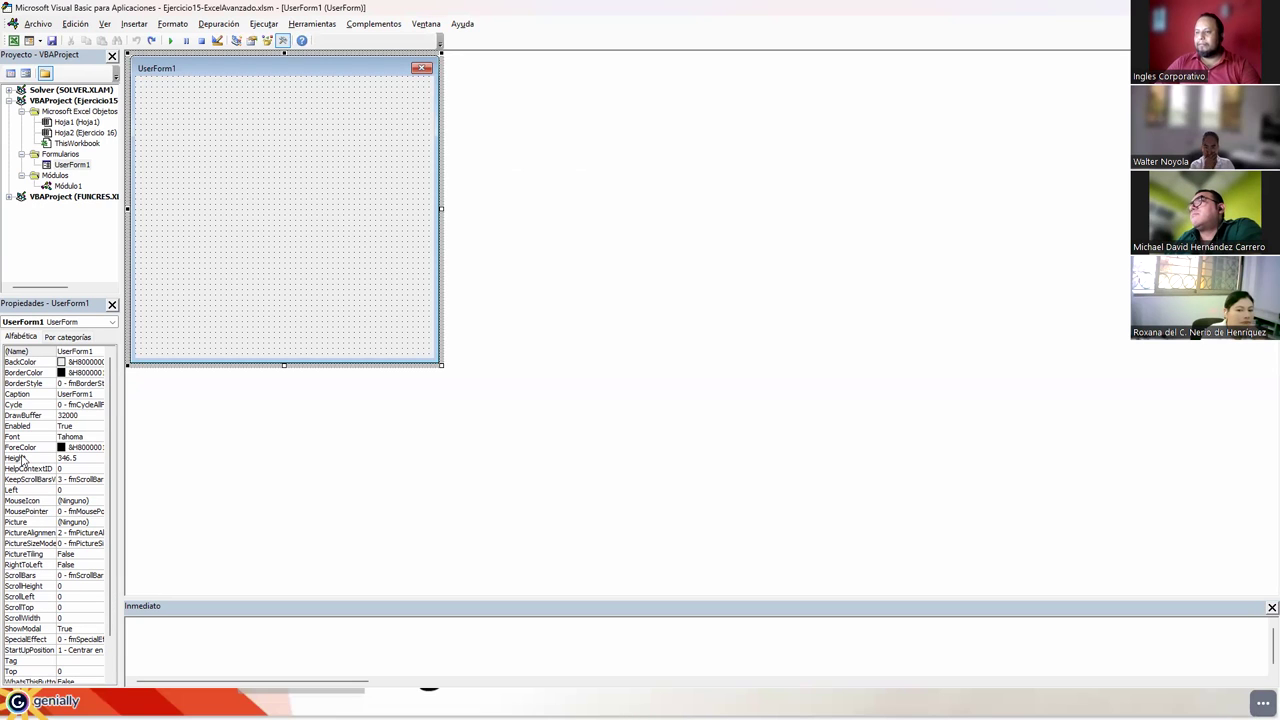
left_click(251, 277)
mouse_move(491, 310)
left_mouse_down()
mouse_move(266, 206)
mouse_move(184, 133)
left_mouse_up()
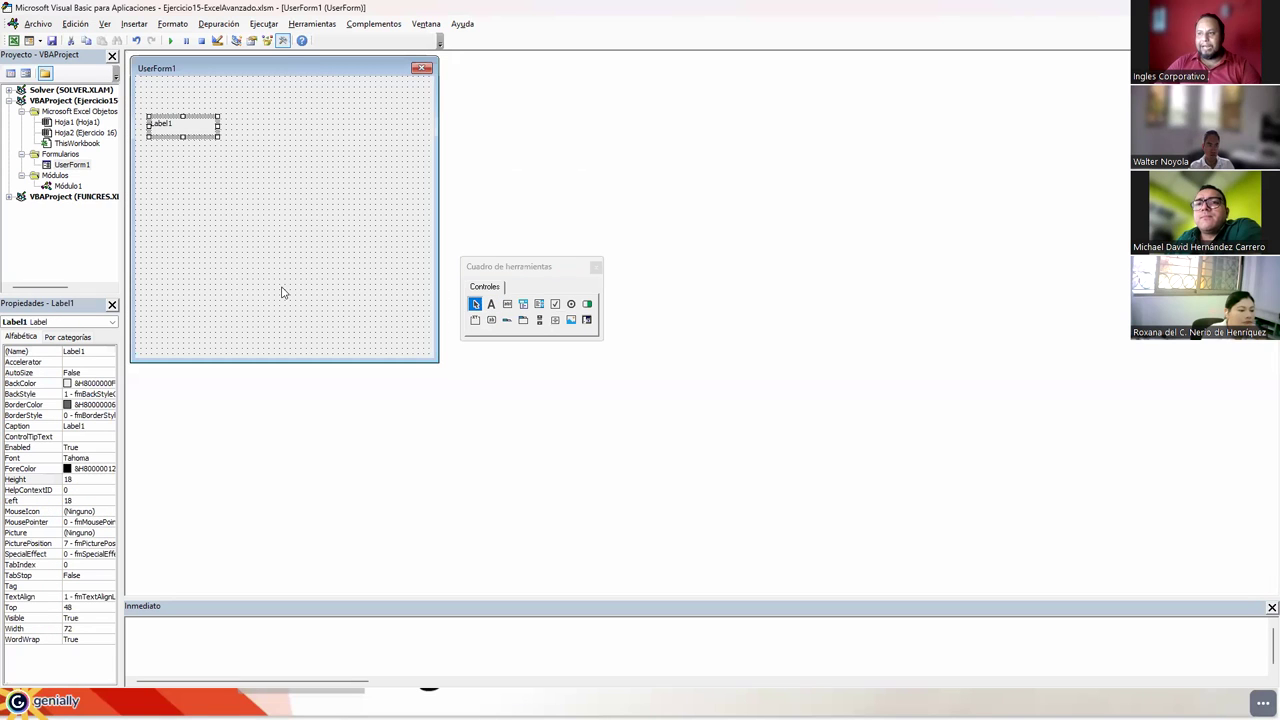
mouse_move(491, 304)
left_mouse_down()
mouse_move(181, 196)
mouse_move(185, 173)
left_mouse_up()
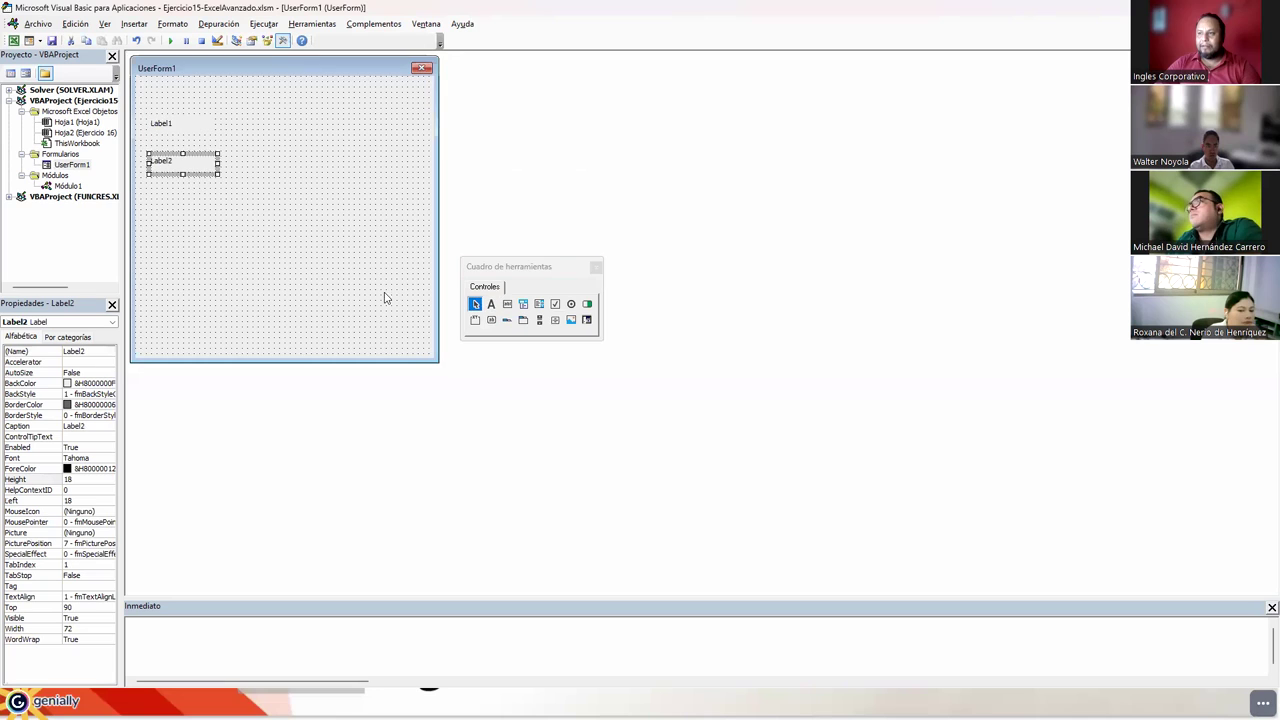
left_click_drag(491, 304, 184, 213)
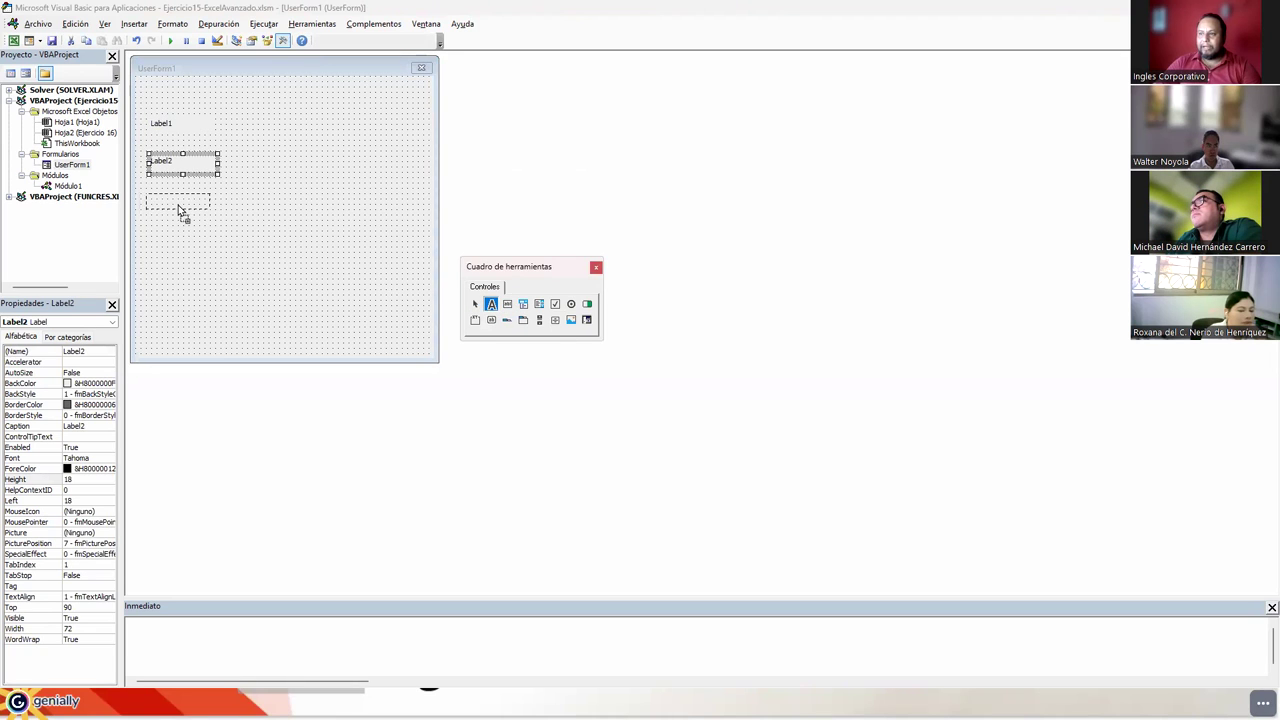
left_click_drag(178, 211, 183, 207)
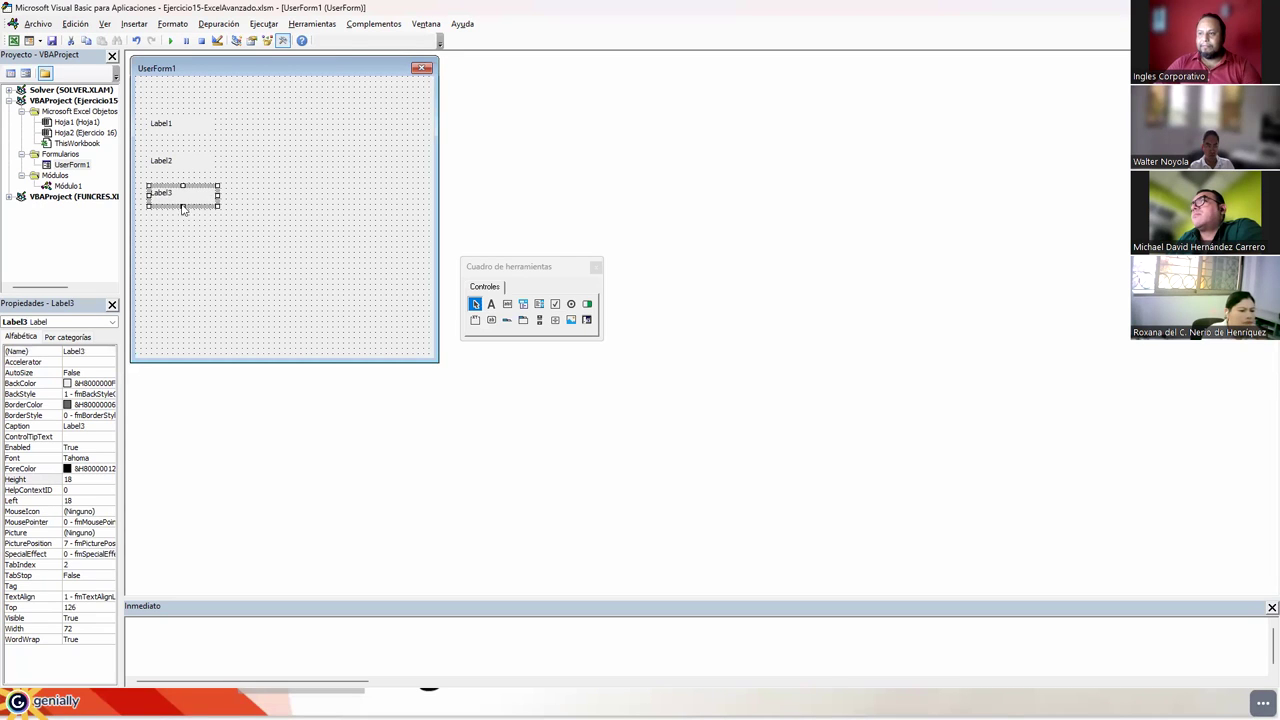
left_click(211, 268)
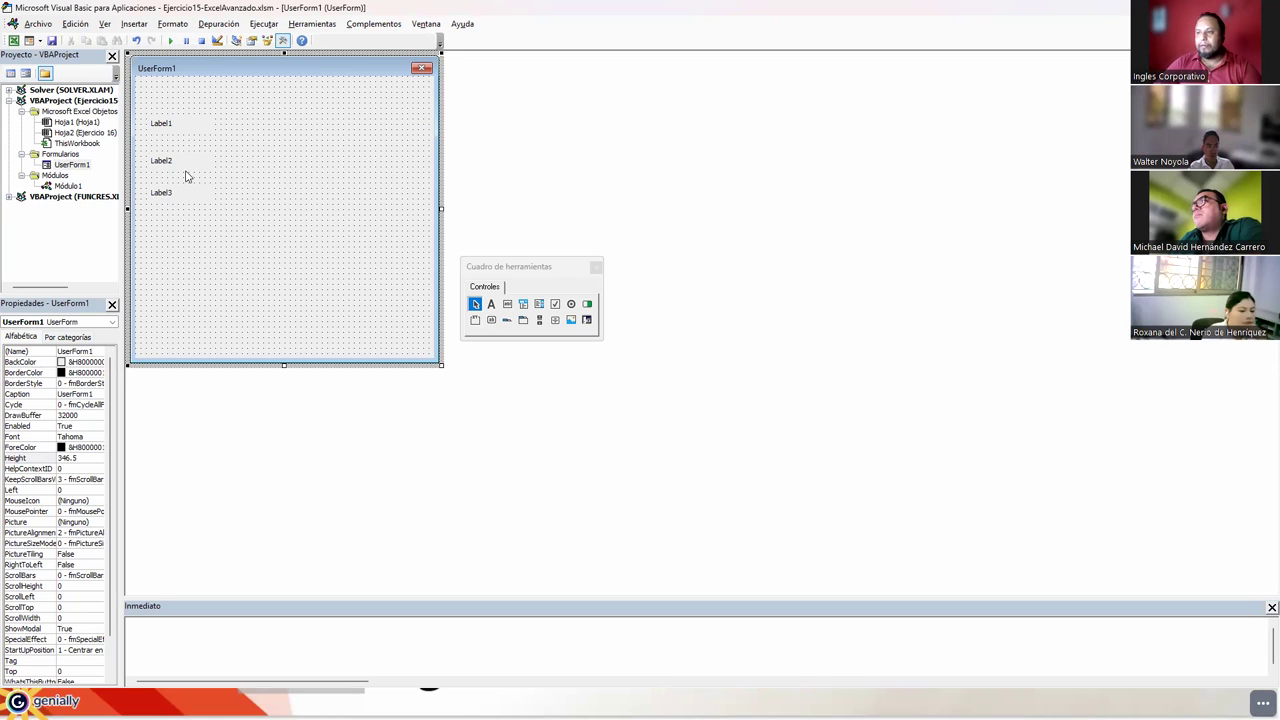
left_click(185, 163)
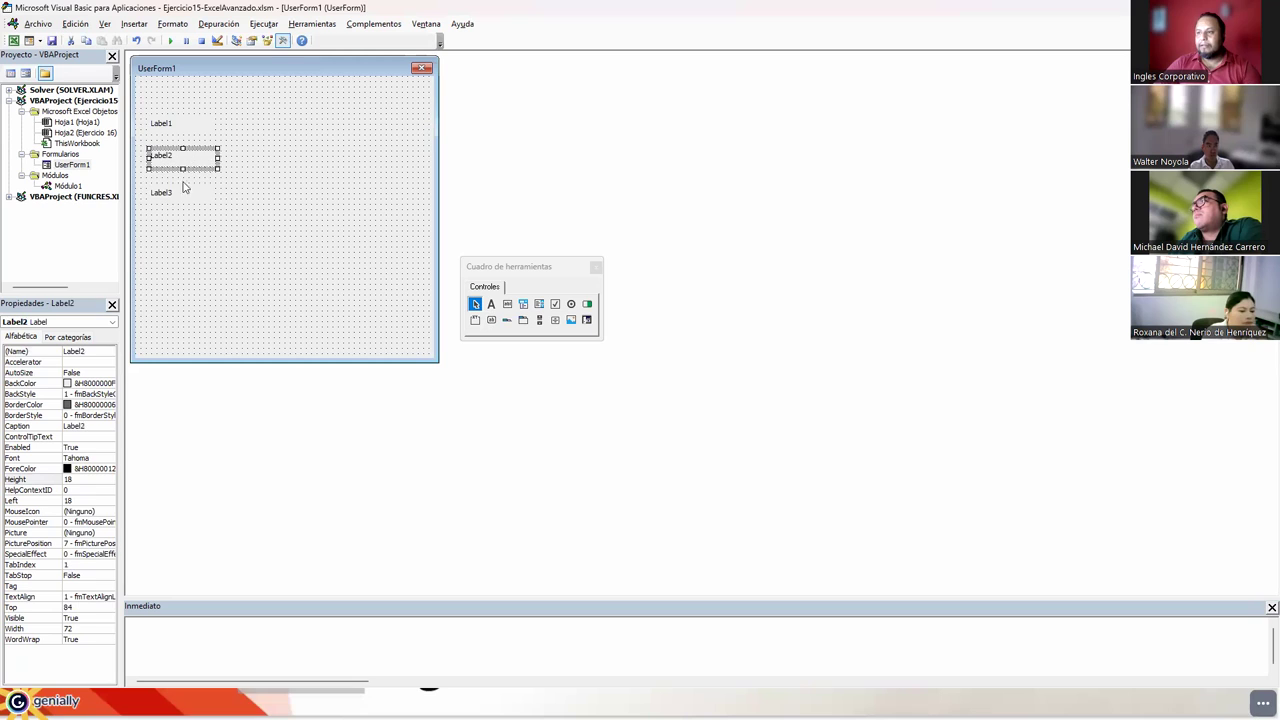
left_click(186, 199)
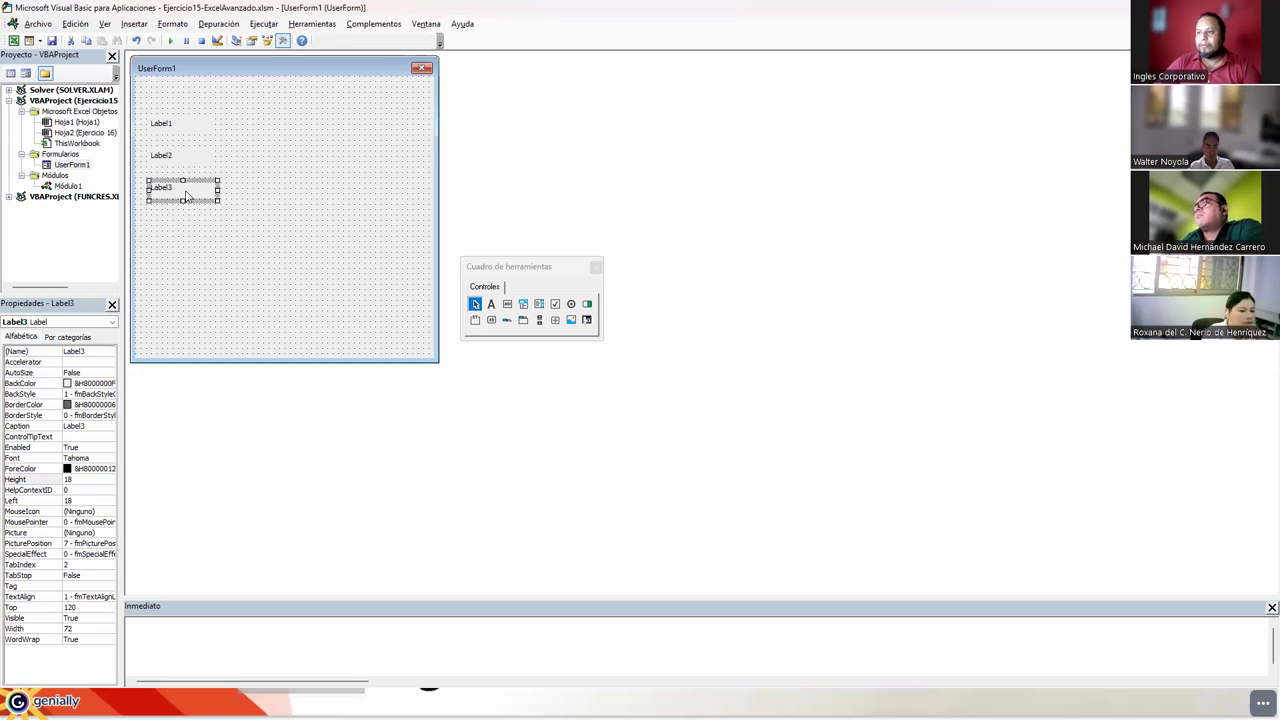
left_click(180, 222)
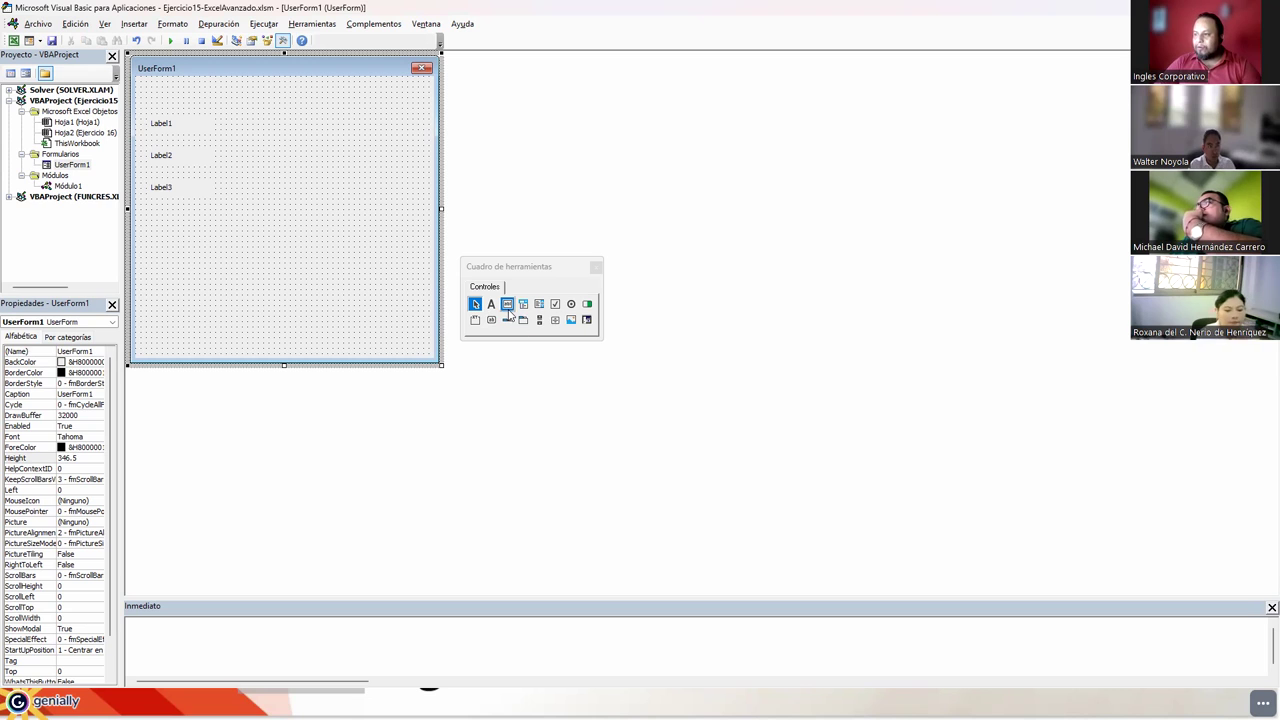
Step: Draw TextBox1, TextBox2 and TextBox3 to the right of Label1, Label2 and Label3
left_click_drag(508, 305, 272, 132)
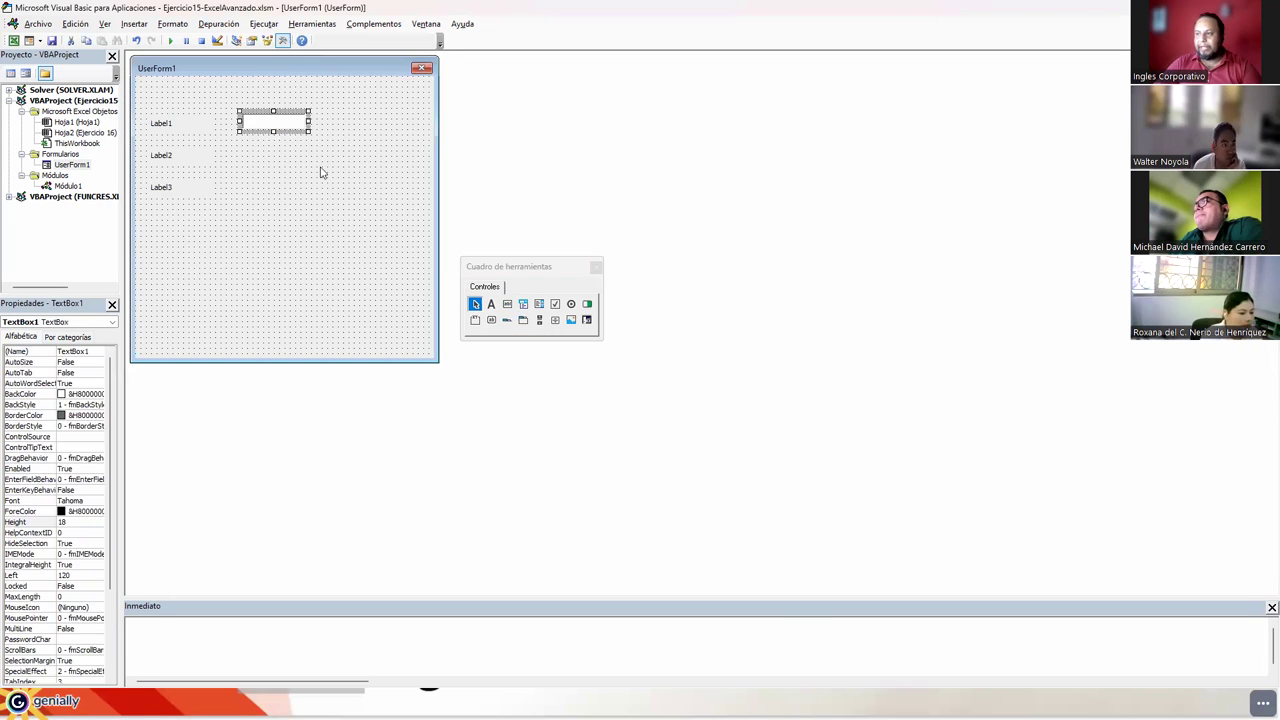
left_click_drag(508, 304, 270, 163)
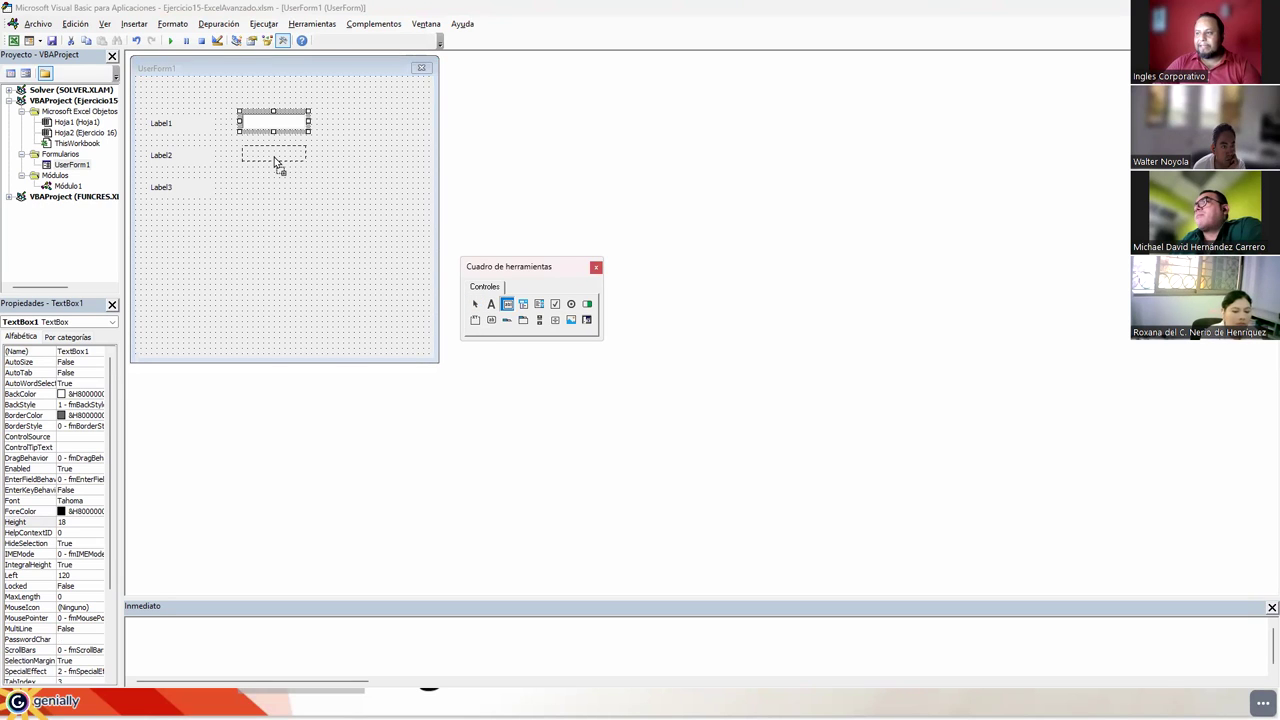
left_click_drag(270, 163, 274, 163)
left_click_drag(507, 304, 274, 193)
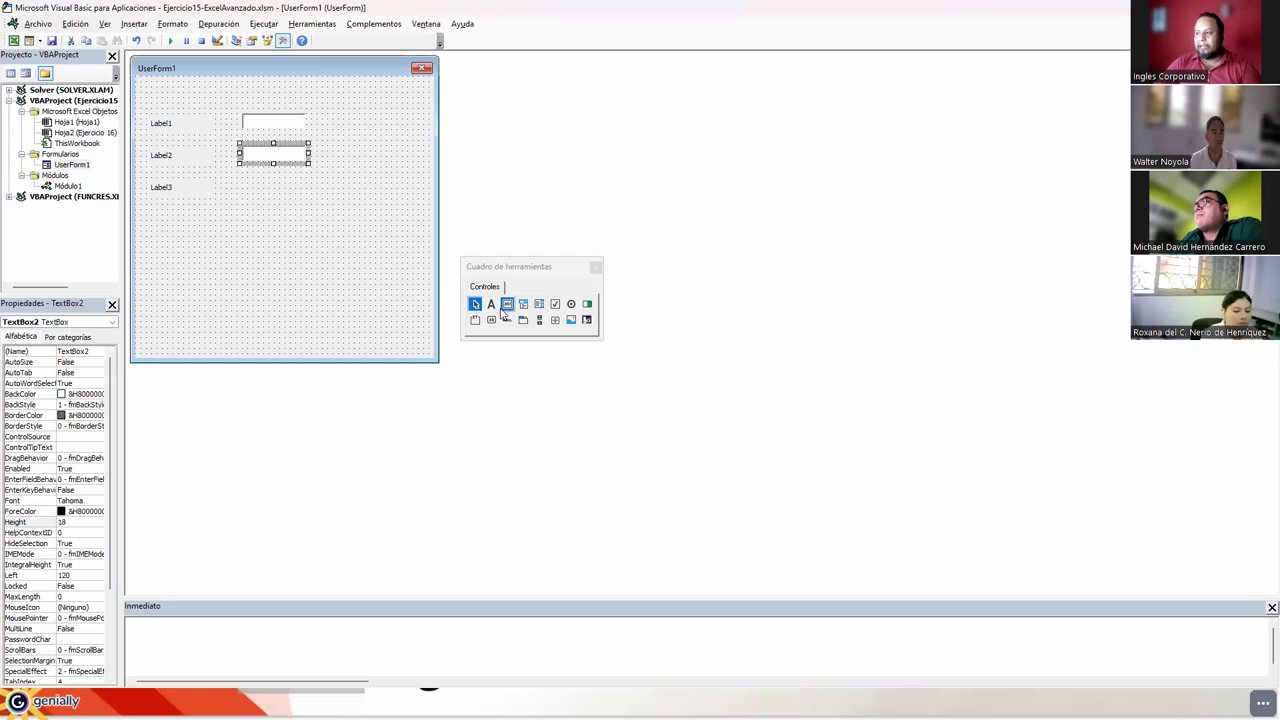
left_click(275, 191)
left_click(291, 329)
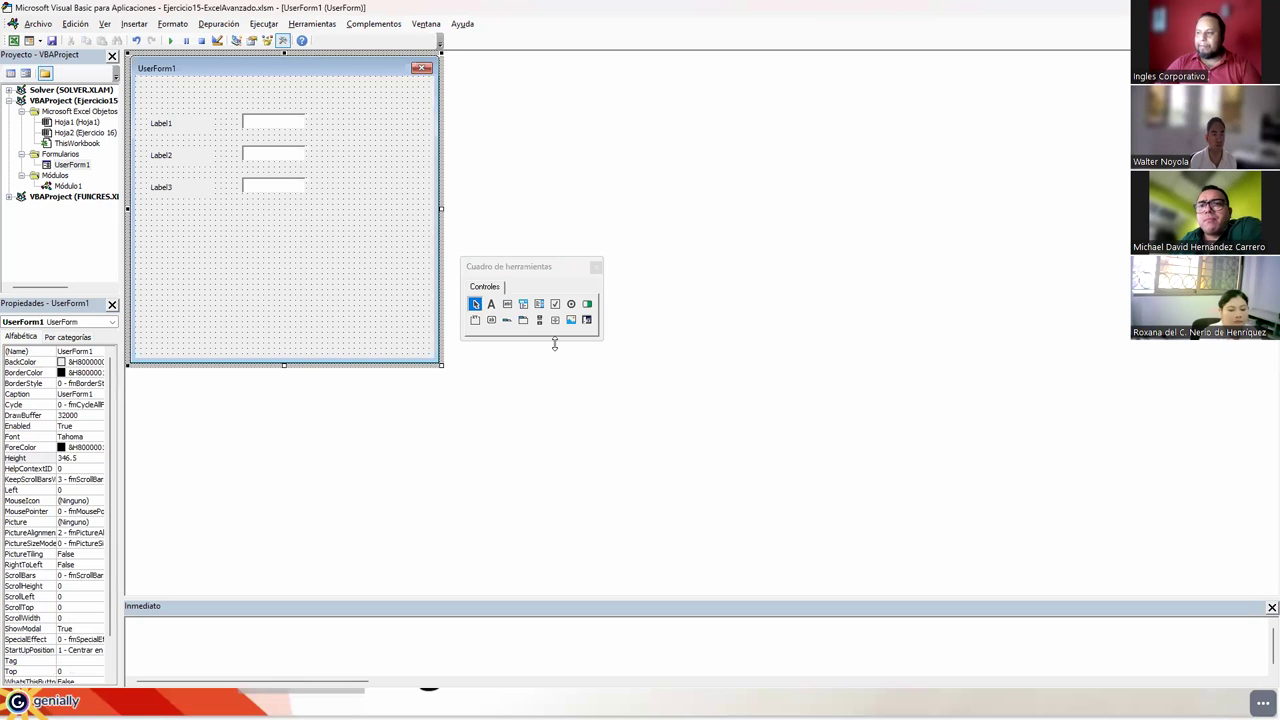
left_click(491, 304)
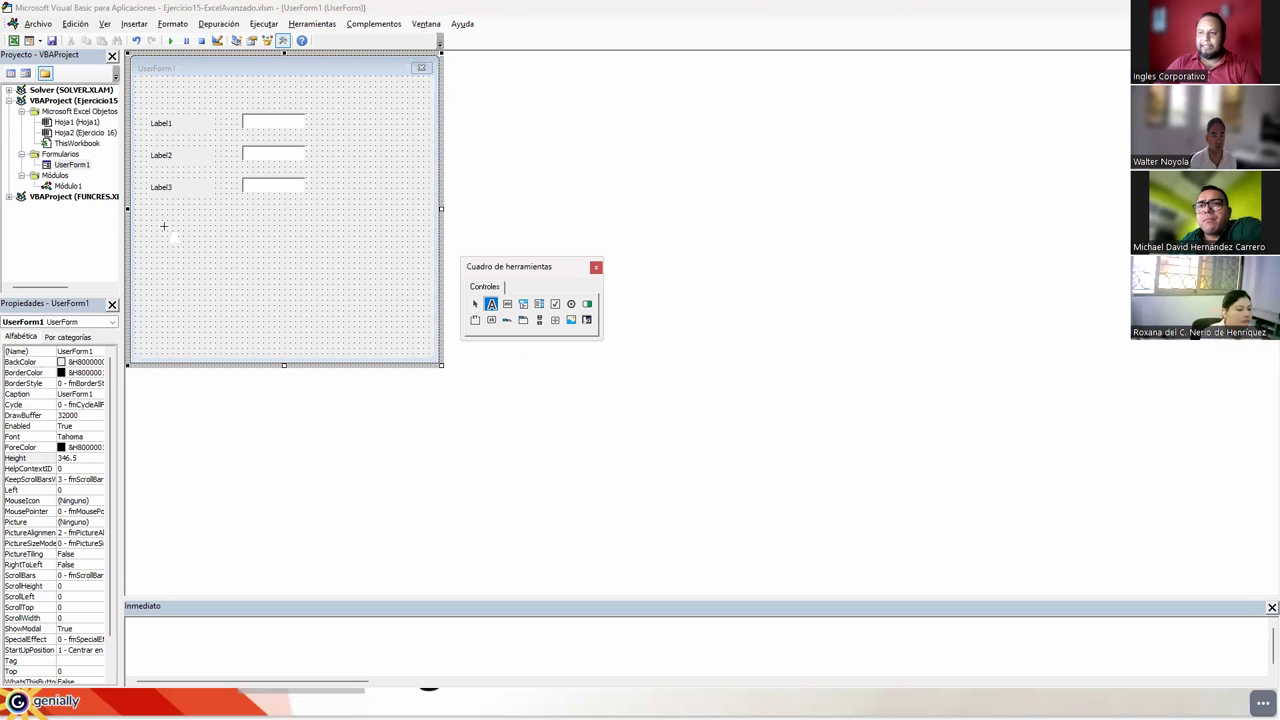
Step: Delete a stray large label and add CommandButton1 and CommandButton2 below the text boxes
left_click_drag(168, 229, 346, 286)
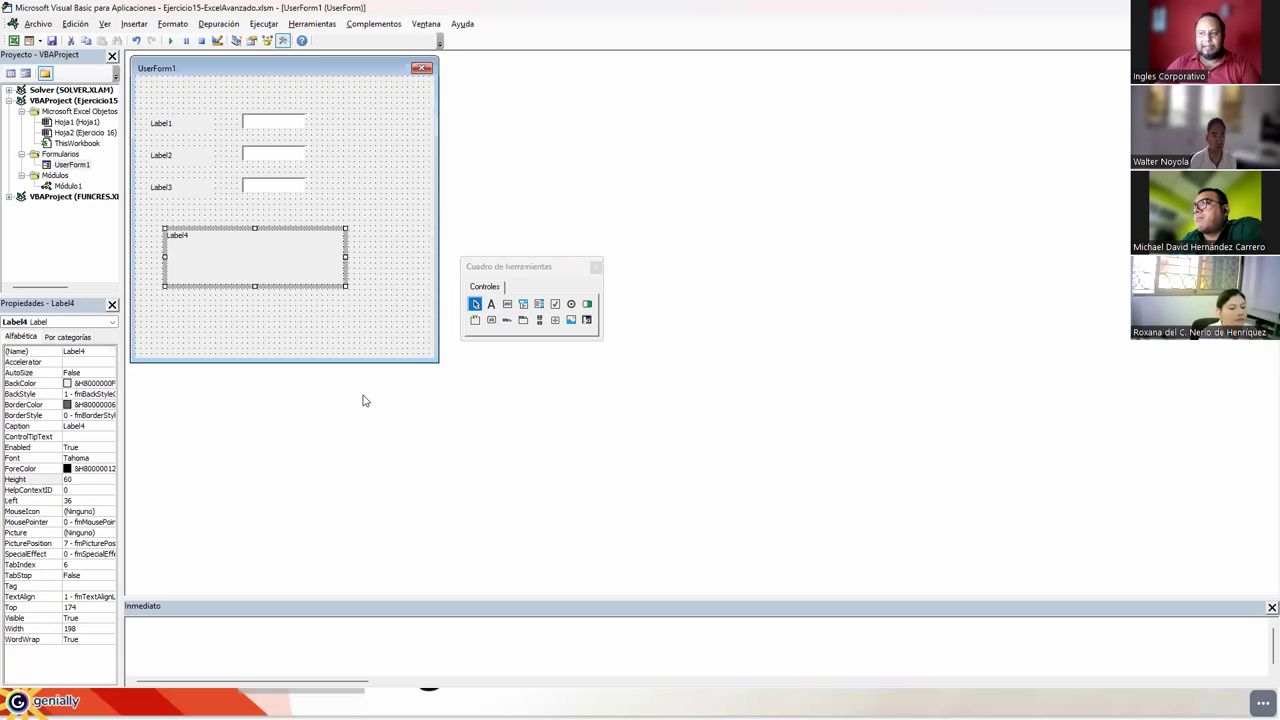
key("Delete")
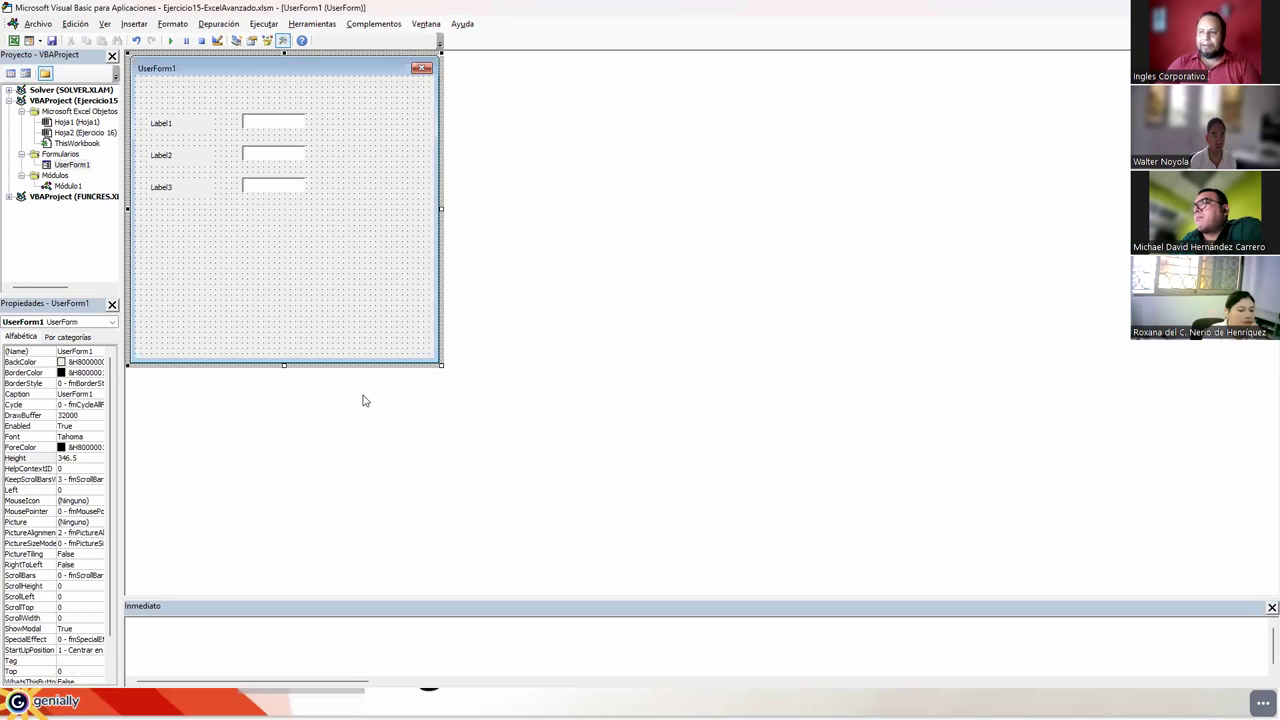
left_click(273, 184)
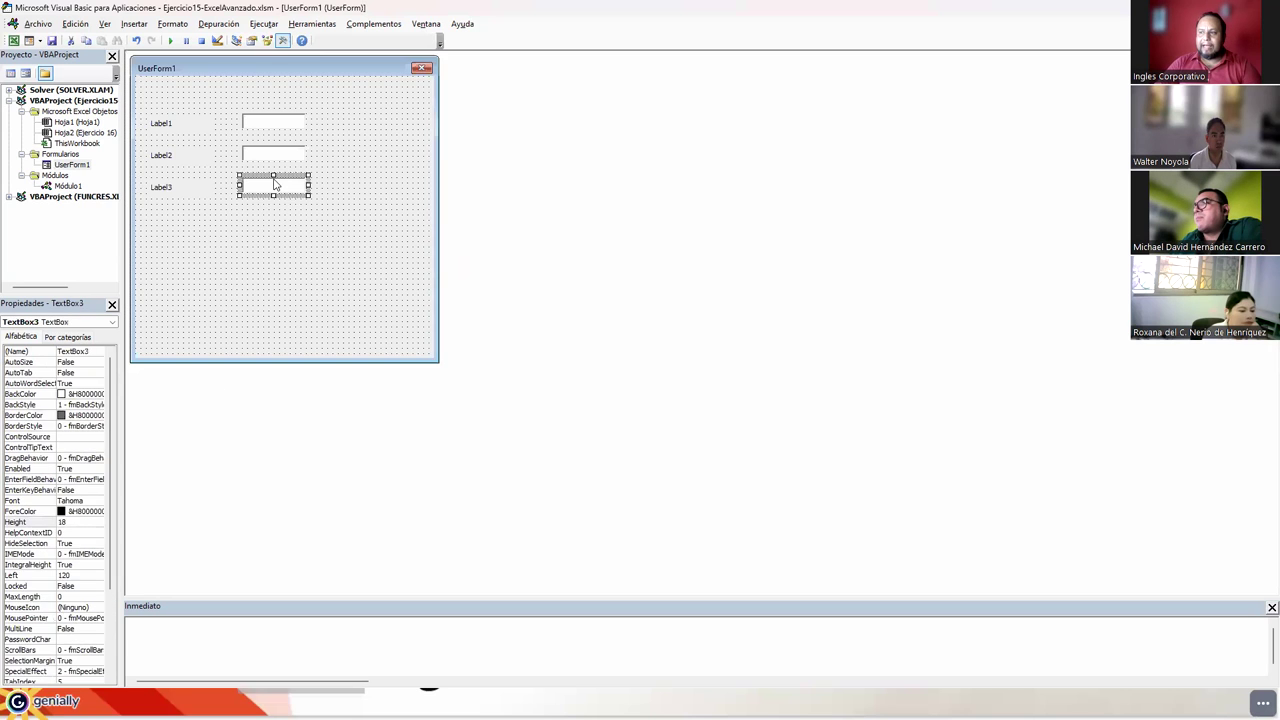
left_click(190, 197)
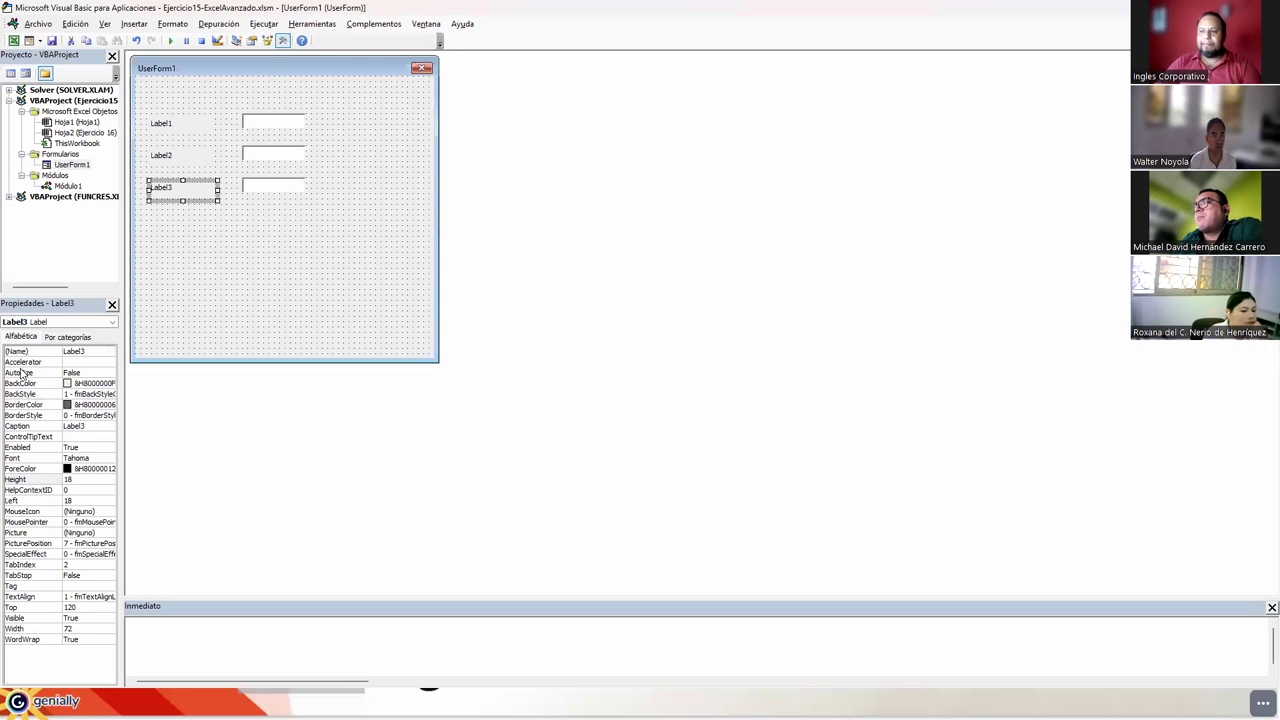
left_click(295, 270)
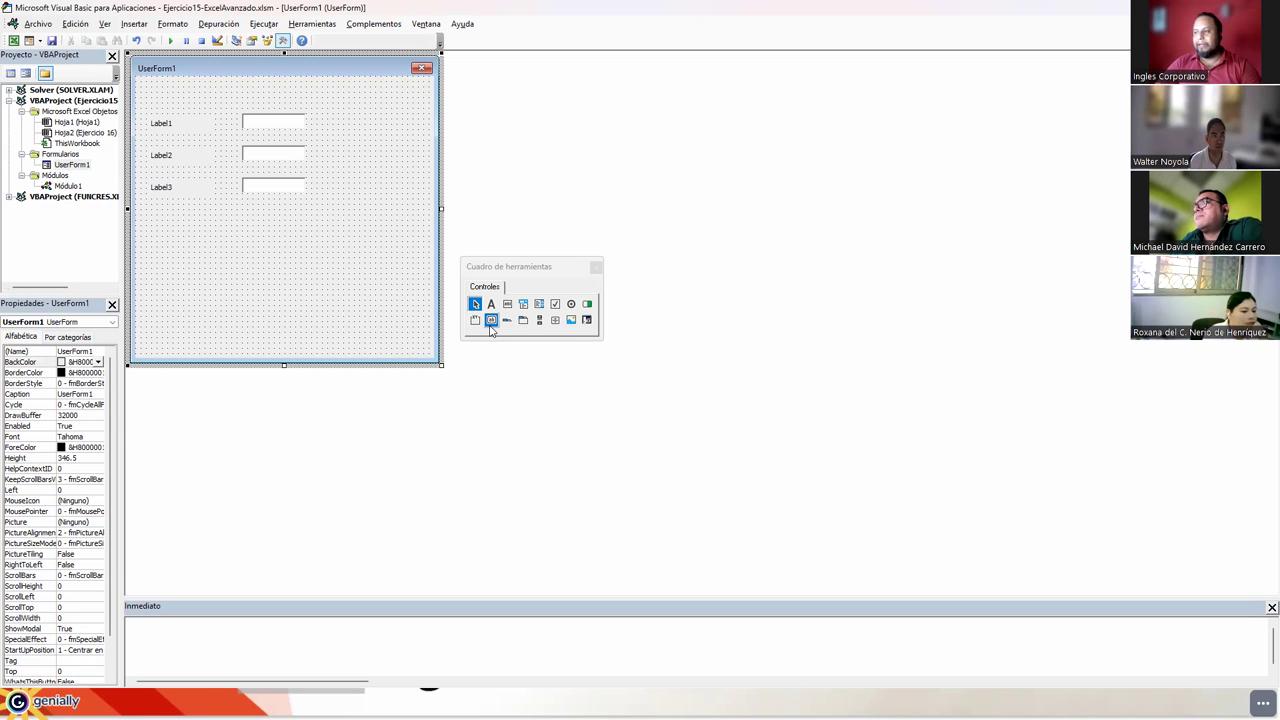
left_click_drag(491, 319, 229, 283)
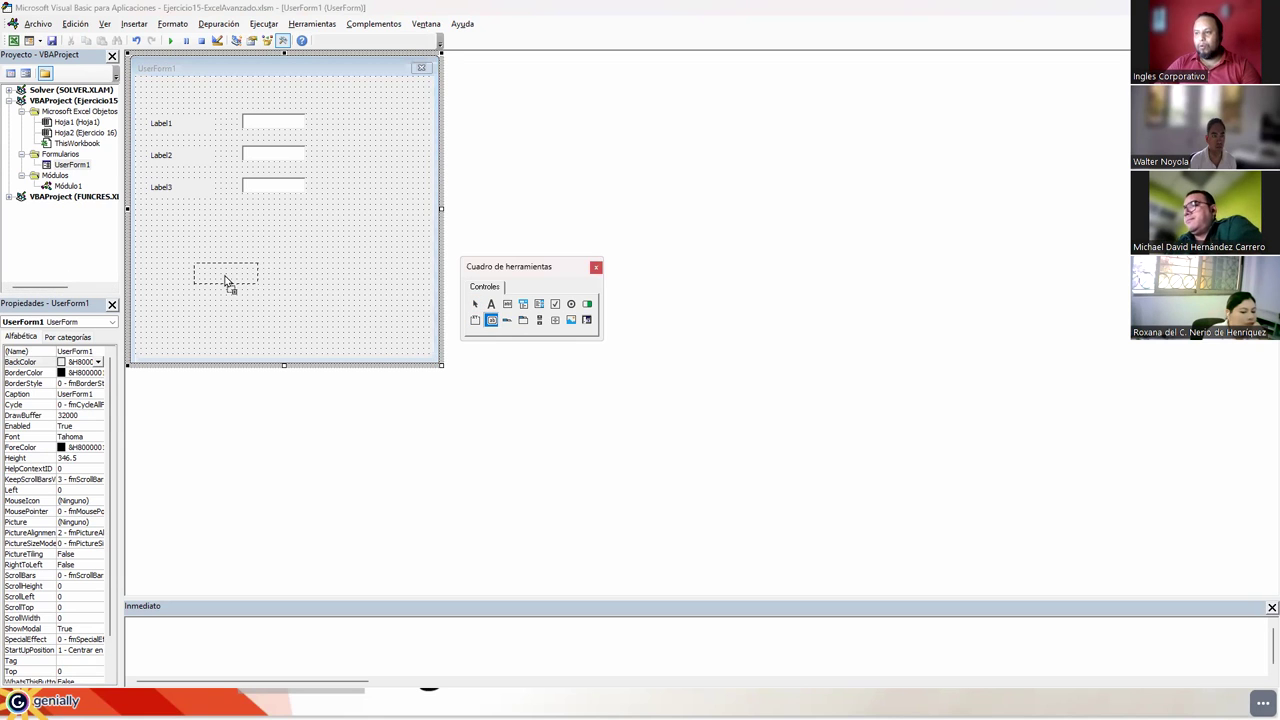
left_click_drag(491, 319, 341, 282)
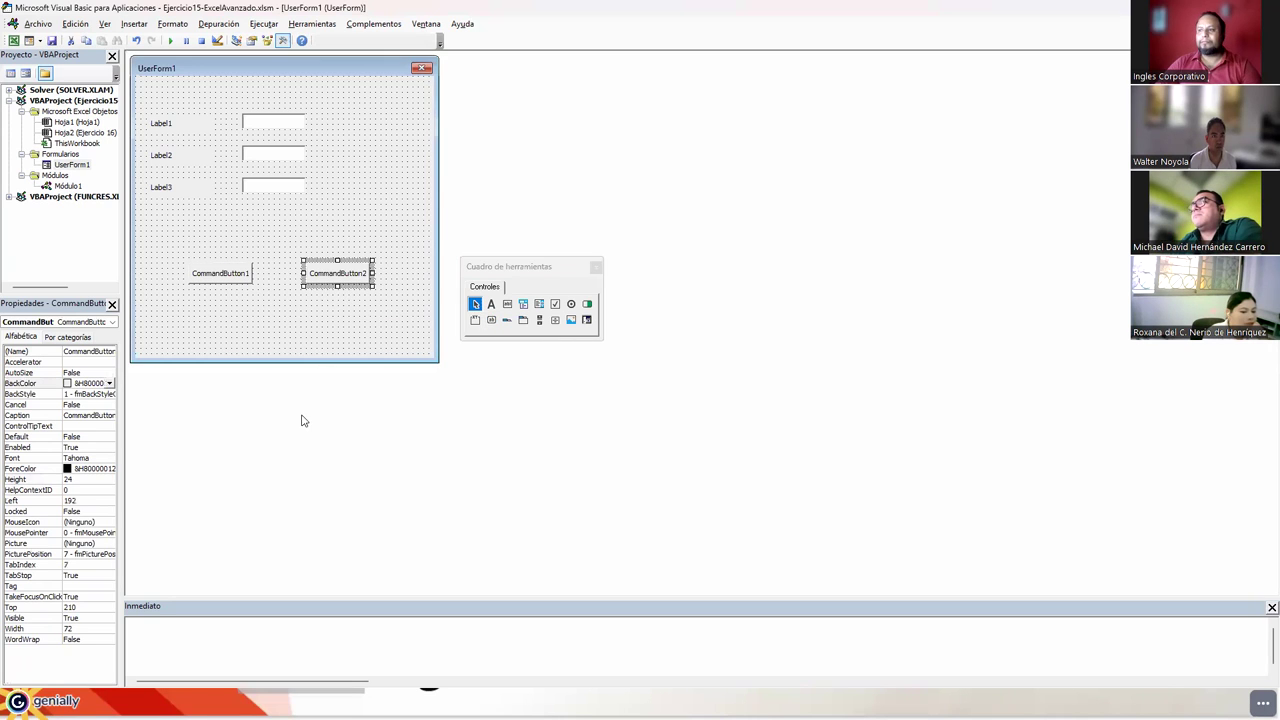
left_click(282, 335)
Step: Move the toolbox aside and raise UserForm1's bottom edge to fit the buttons
left_click(507, 272)
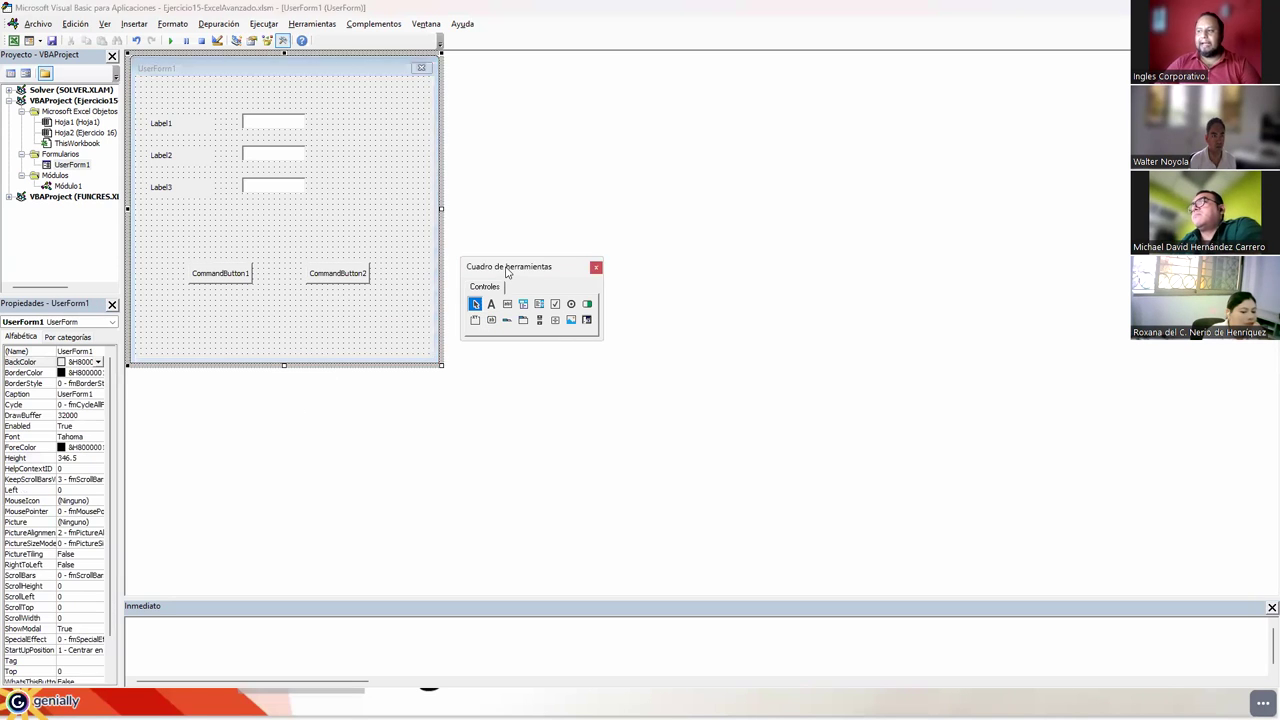
left_click_drag(507, 272, 535, 128)
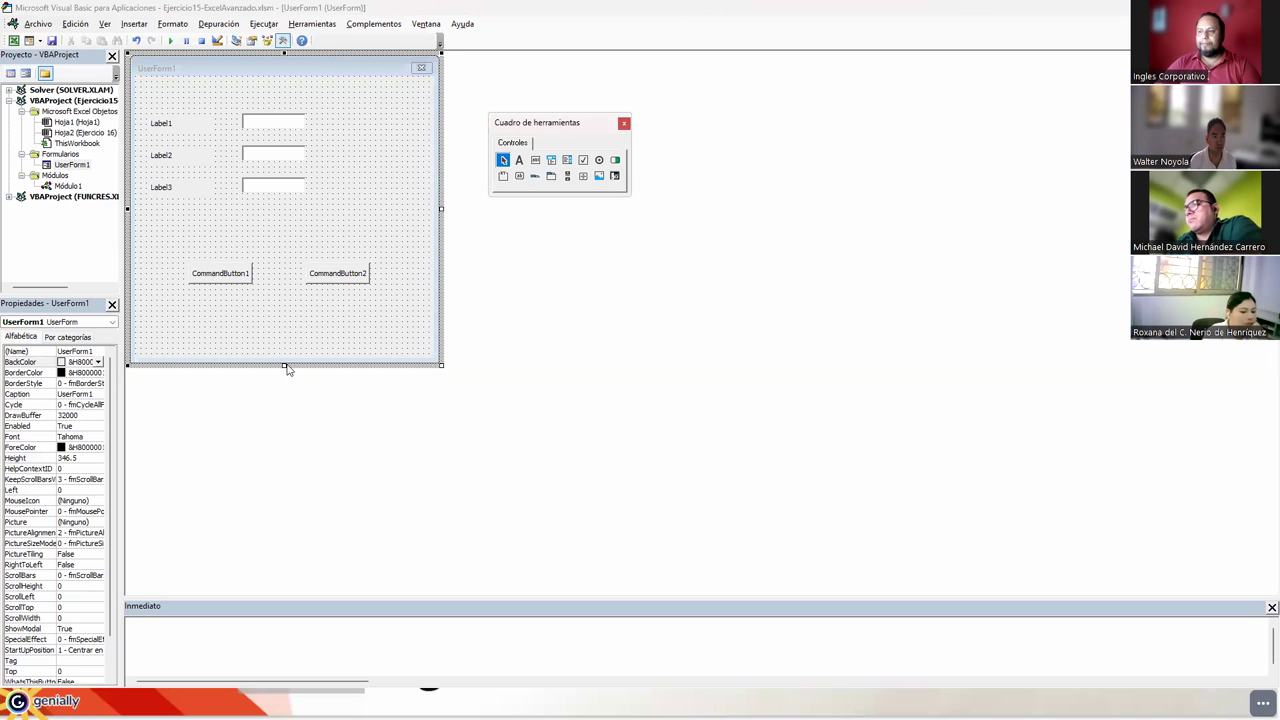
left_click_drag(284, 364, 284, 317)
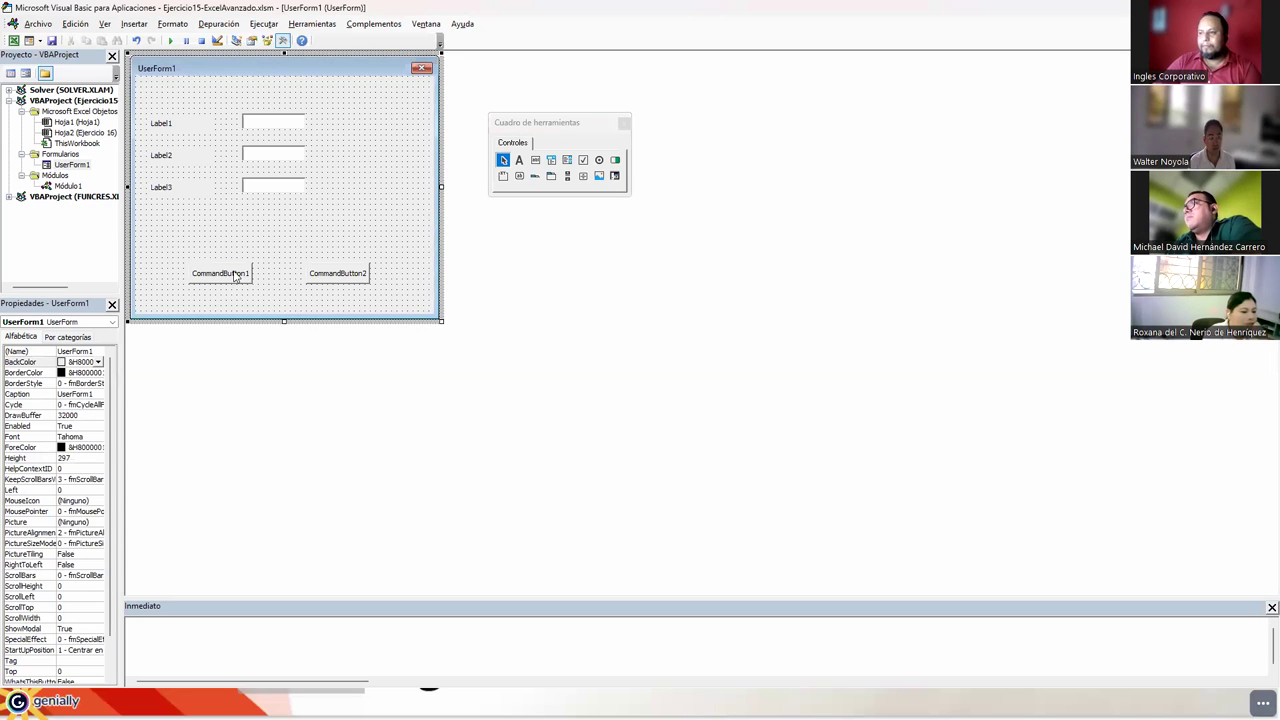
left_click(248, 277)
left_click(350, 282)
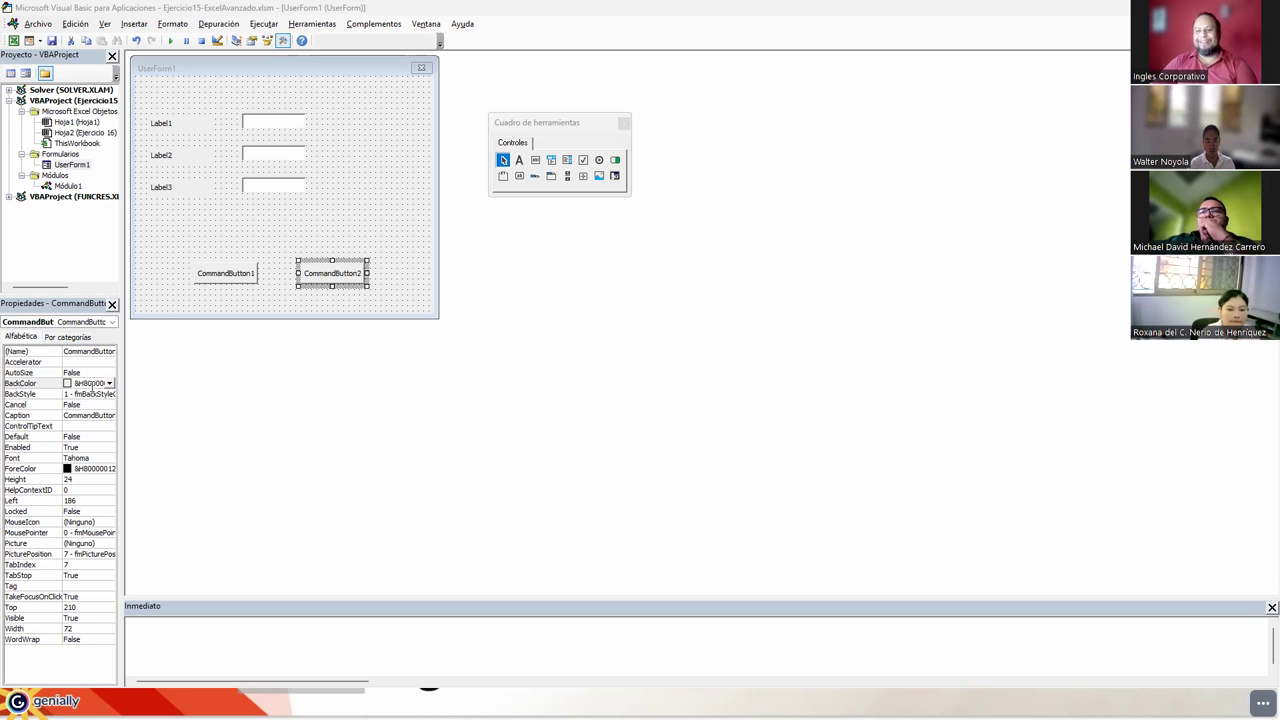
left_click(243, 221)
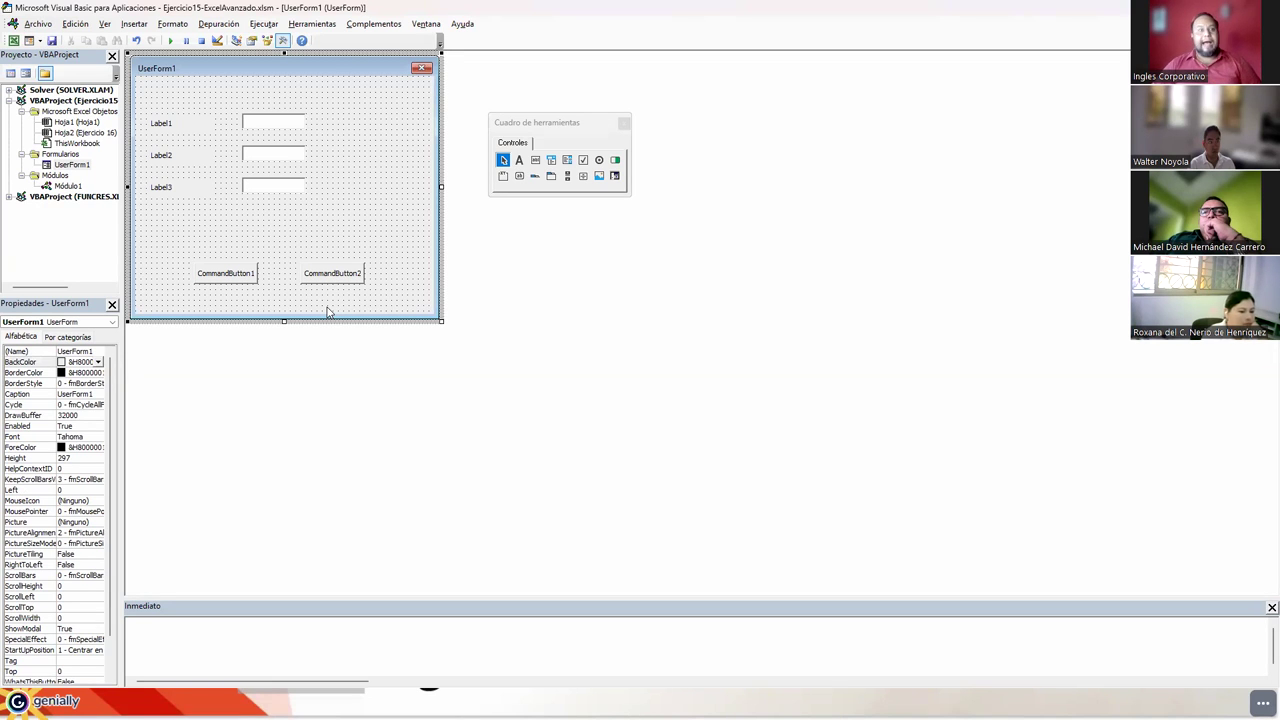
left_click(278, 128)
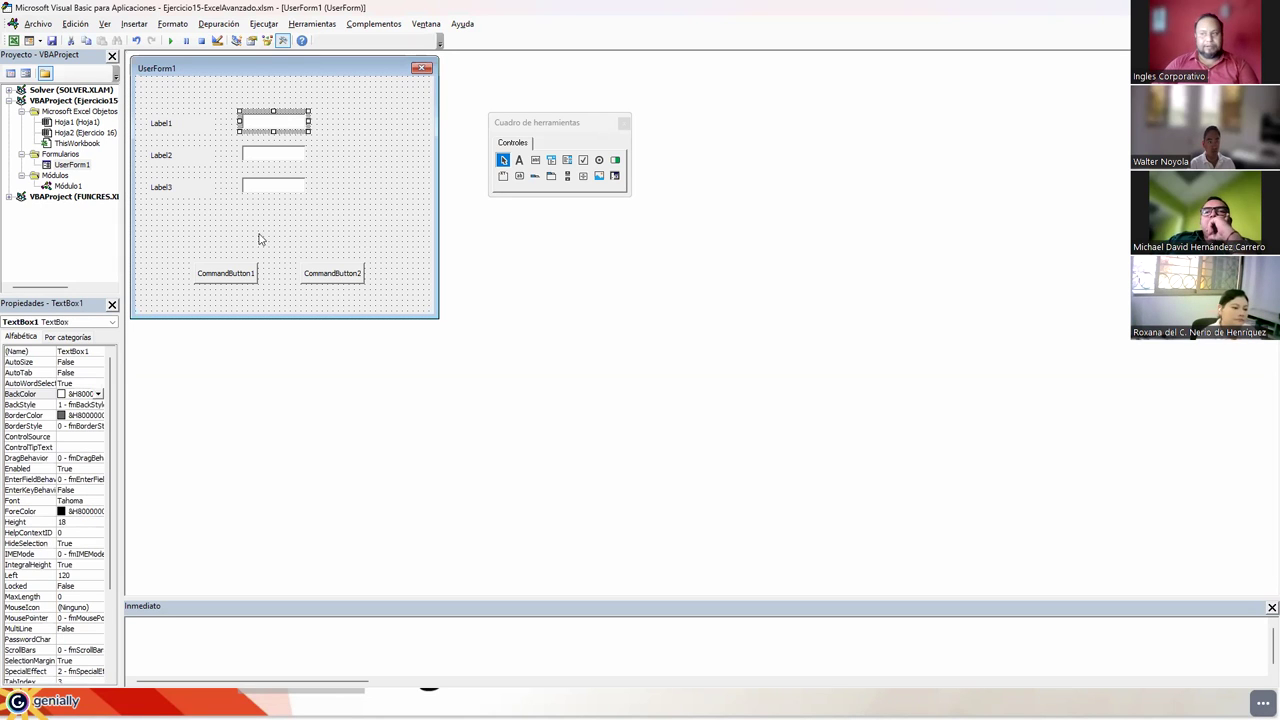
left_click(171, 129)
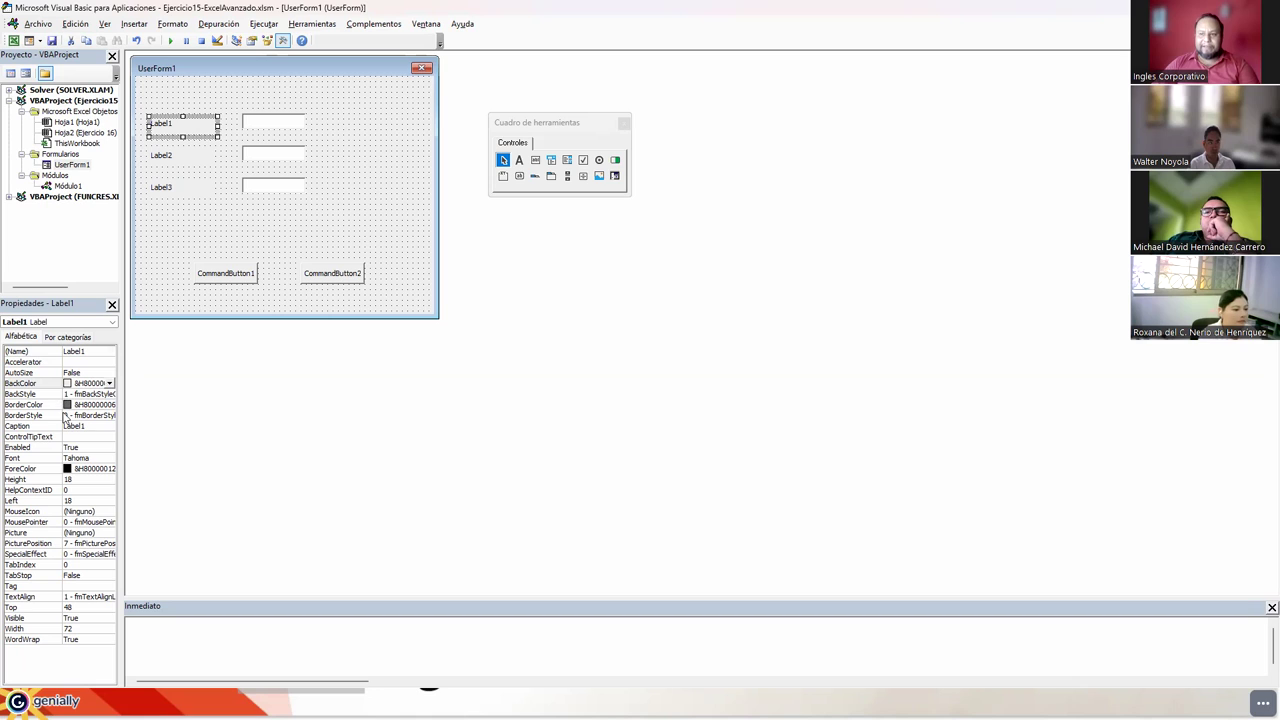
left_click(166, 160)
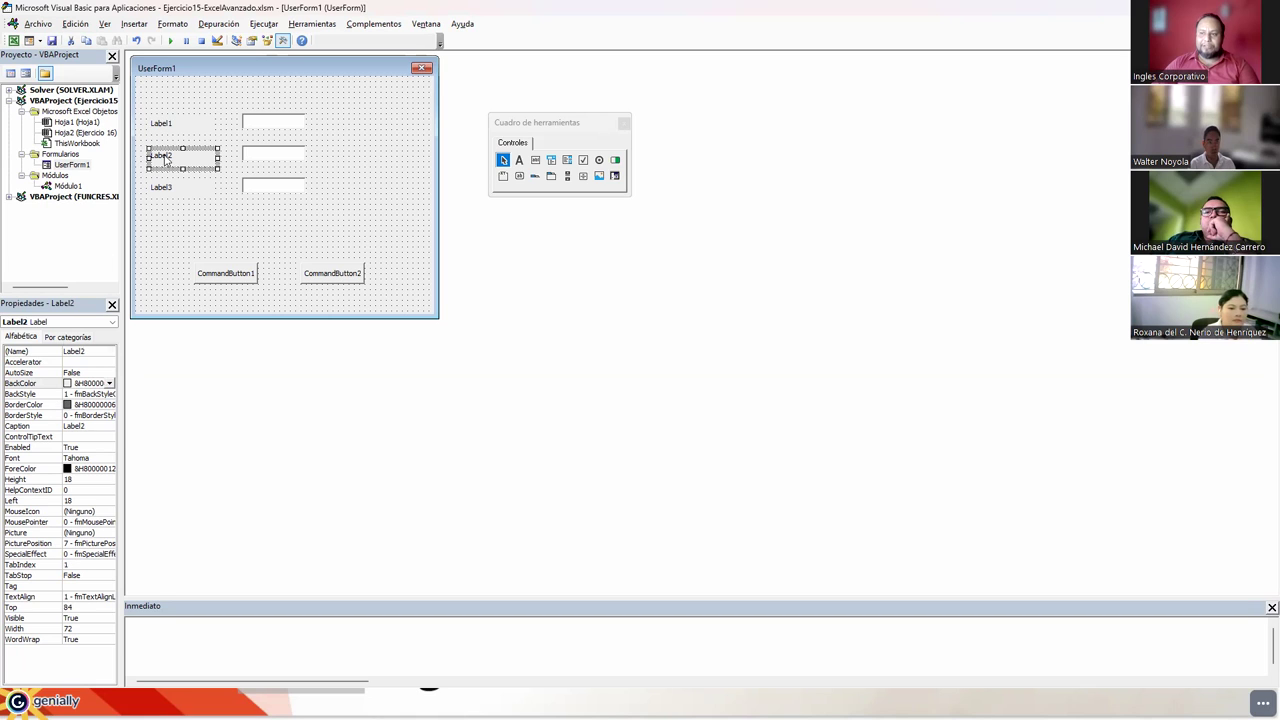
left_click(162, 192)
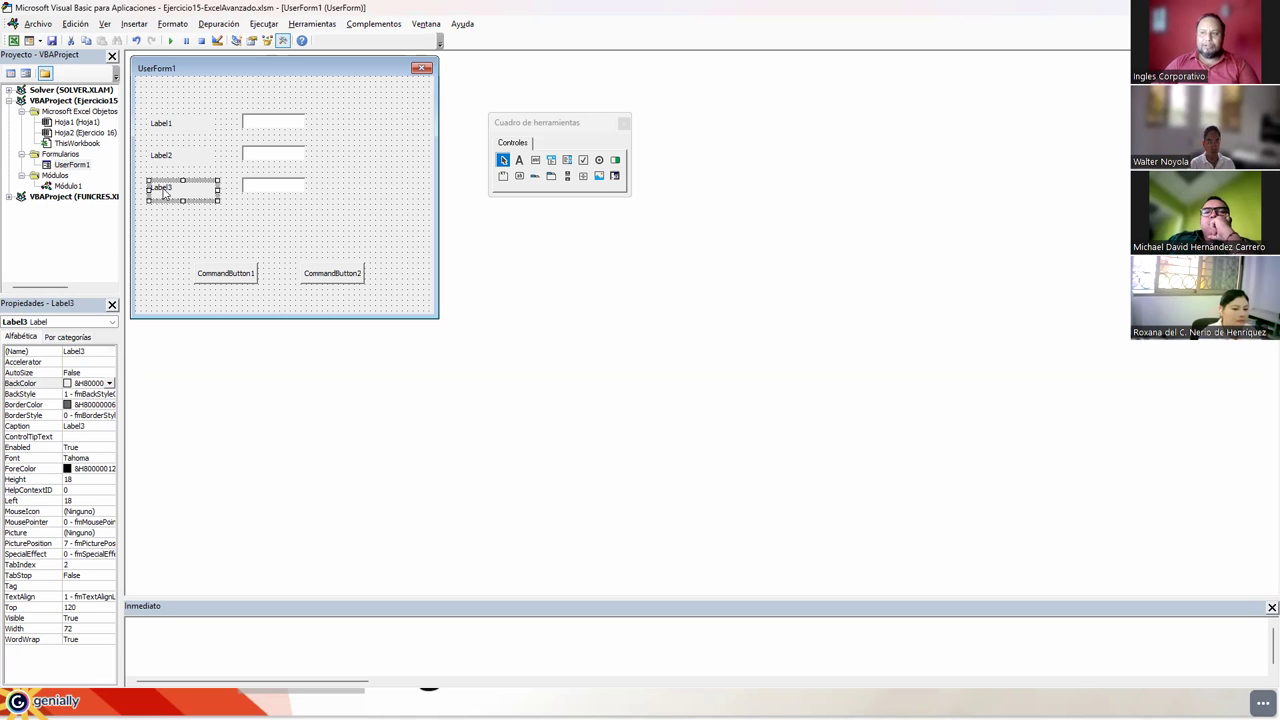
left_click(176, 126)
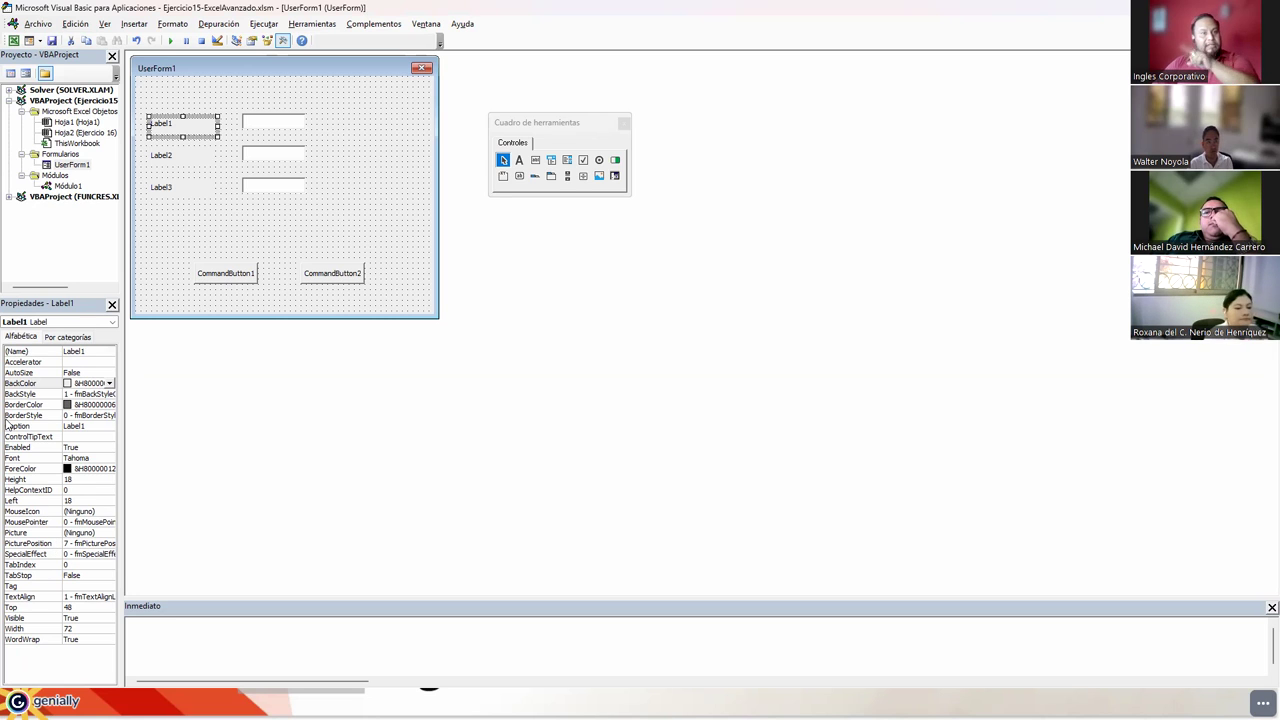
left_click(180, 134)
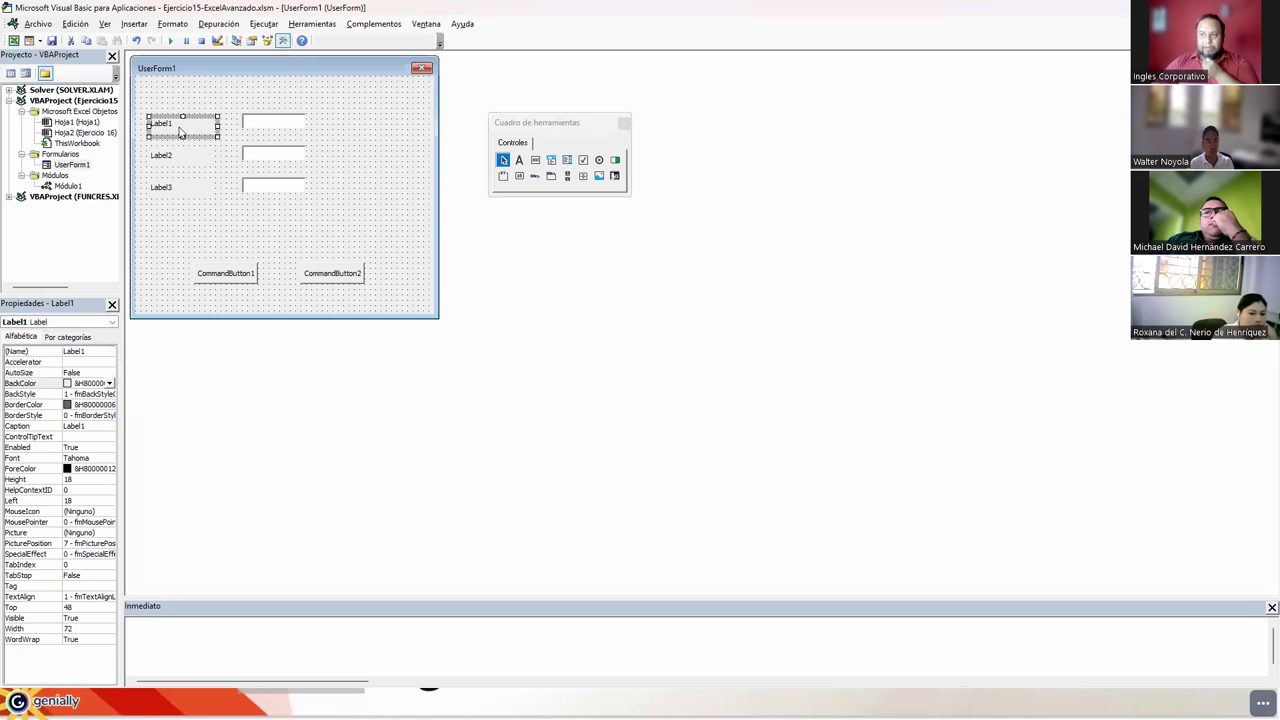
left_click(180, 134)
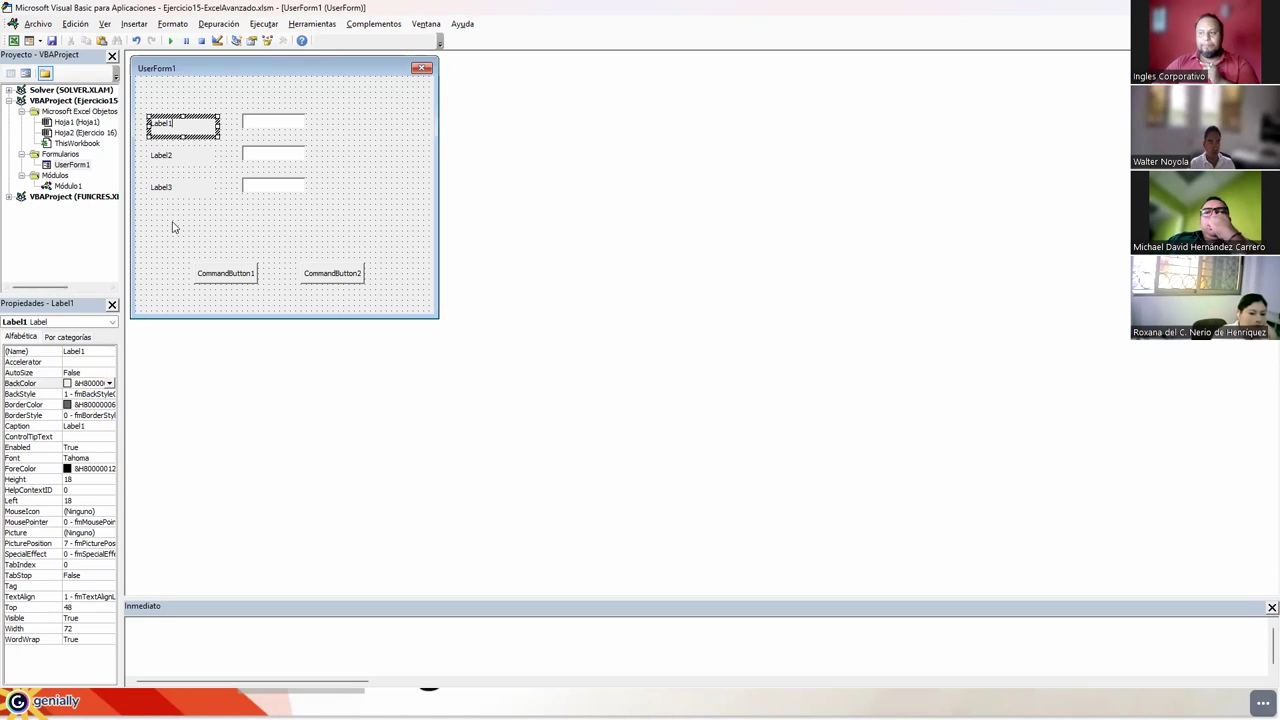
Step: Set the captions of Label1 and Label2 to 'Nombre:' and 'Teléfono:'
left_click(38, 383)
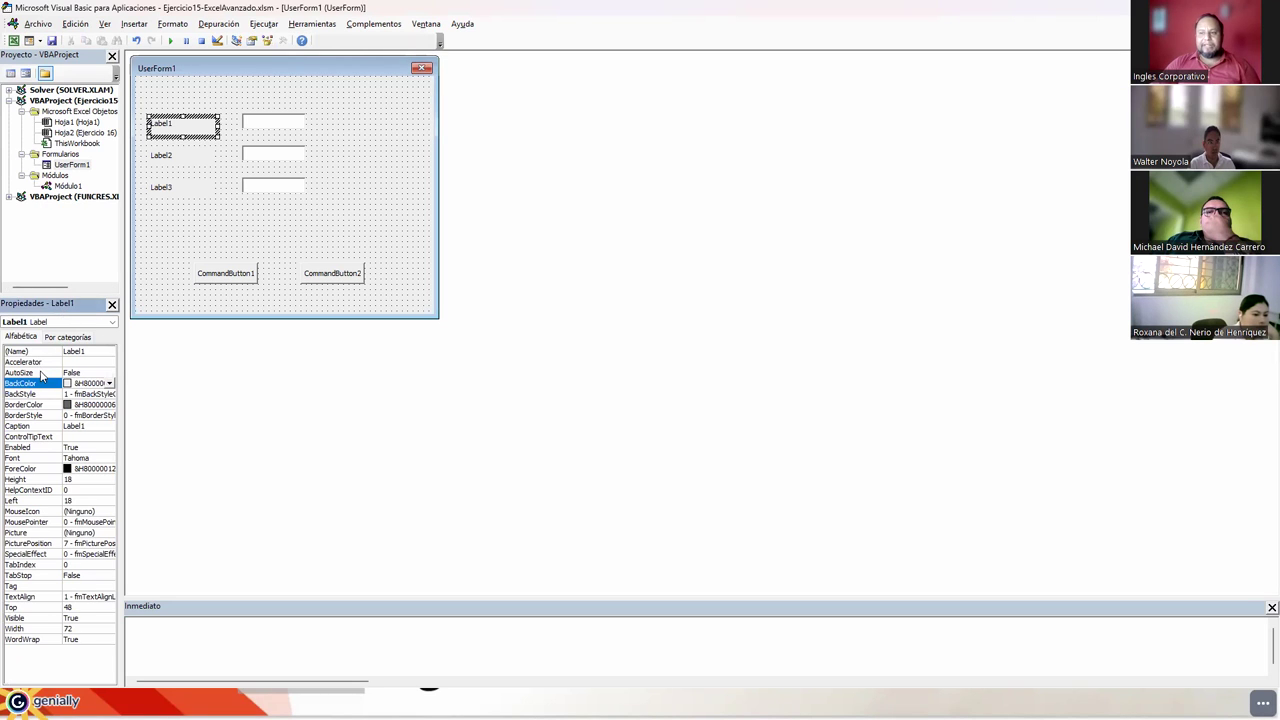
left_click(91, 429)
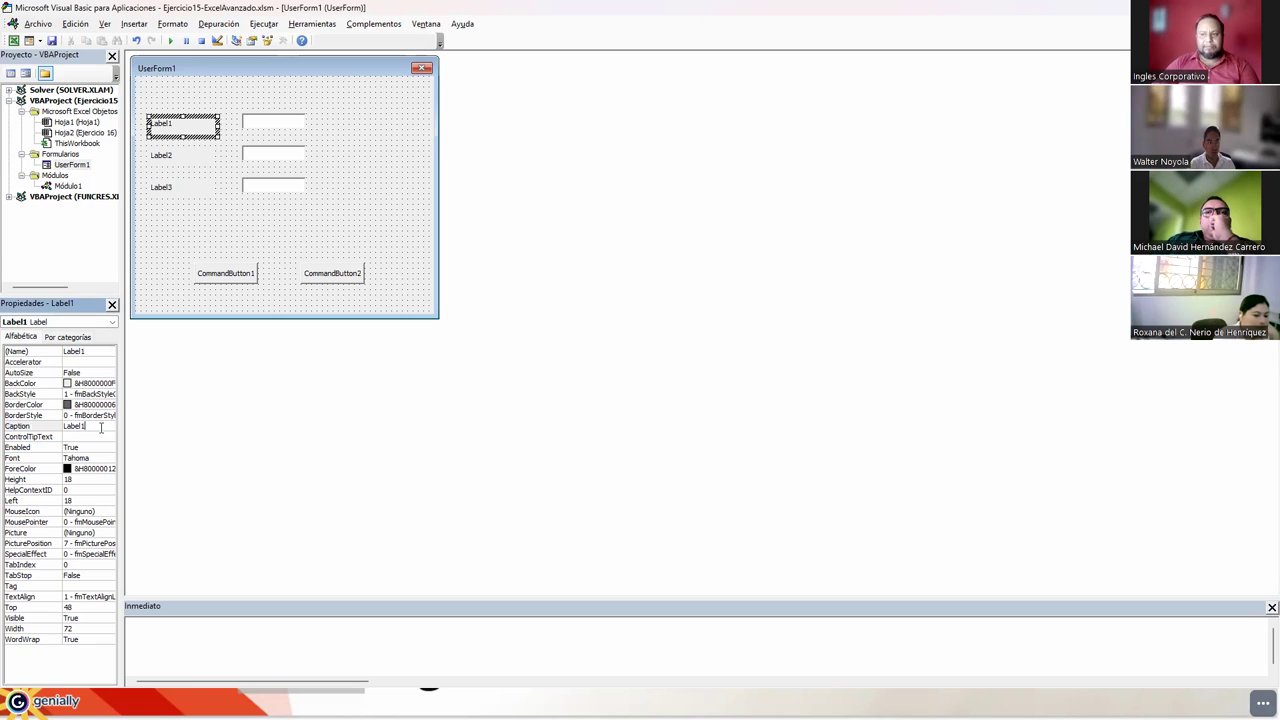
left_click(46, 429)
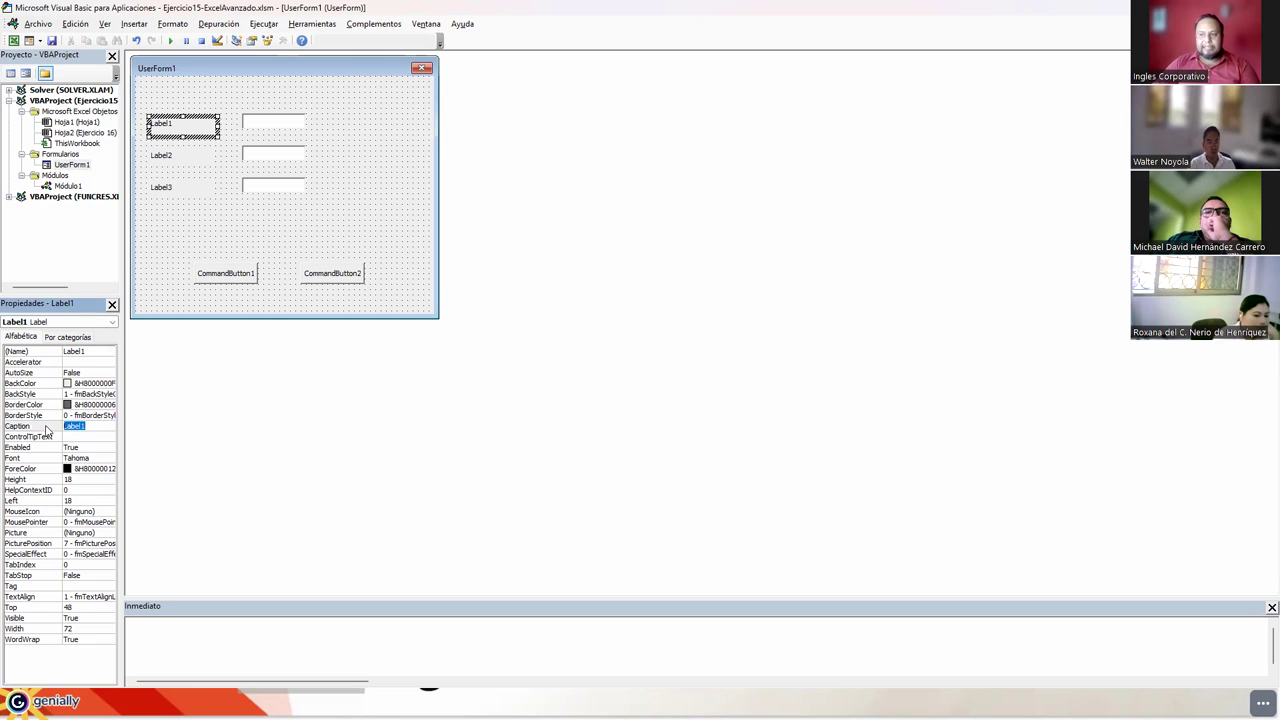
type("No")
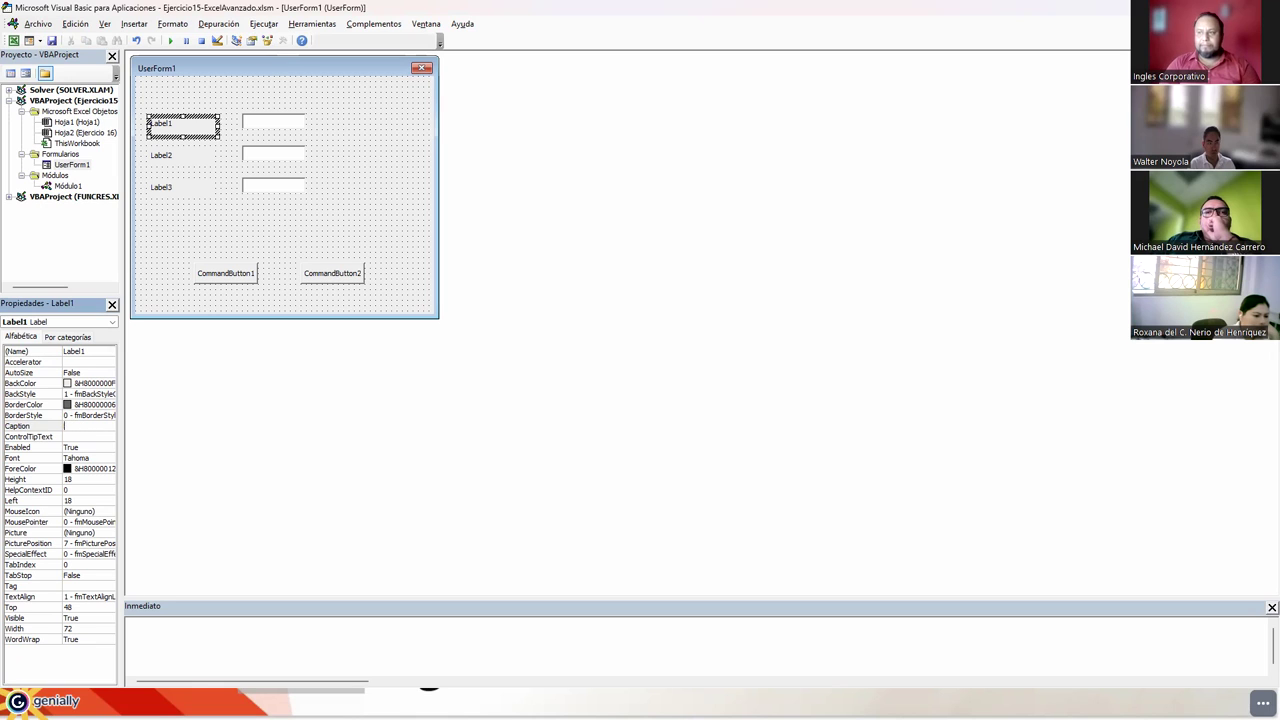
type("mbre:")
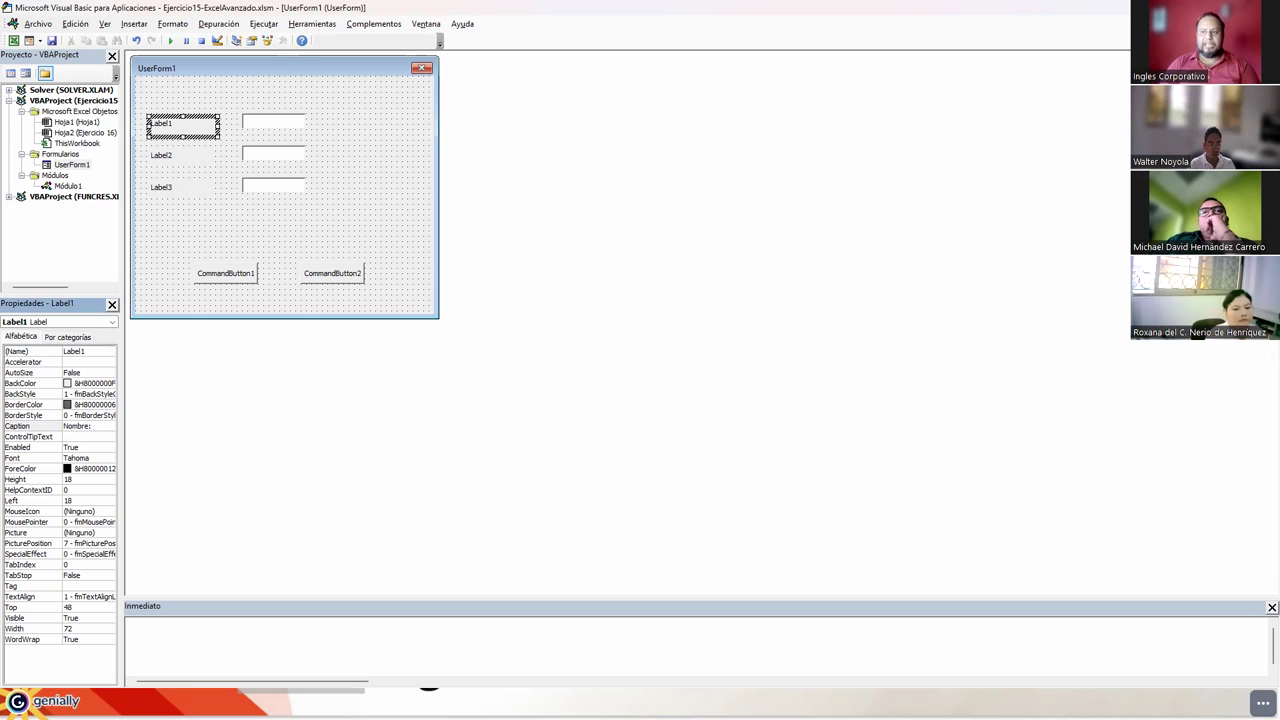
key("Return")
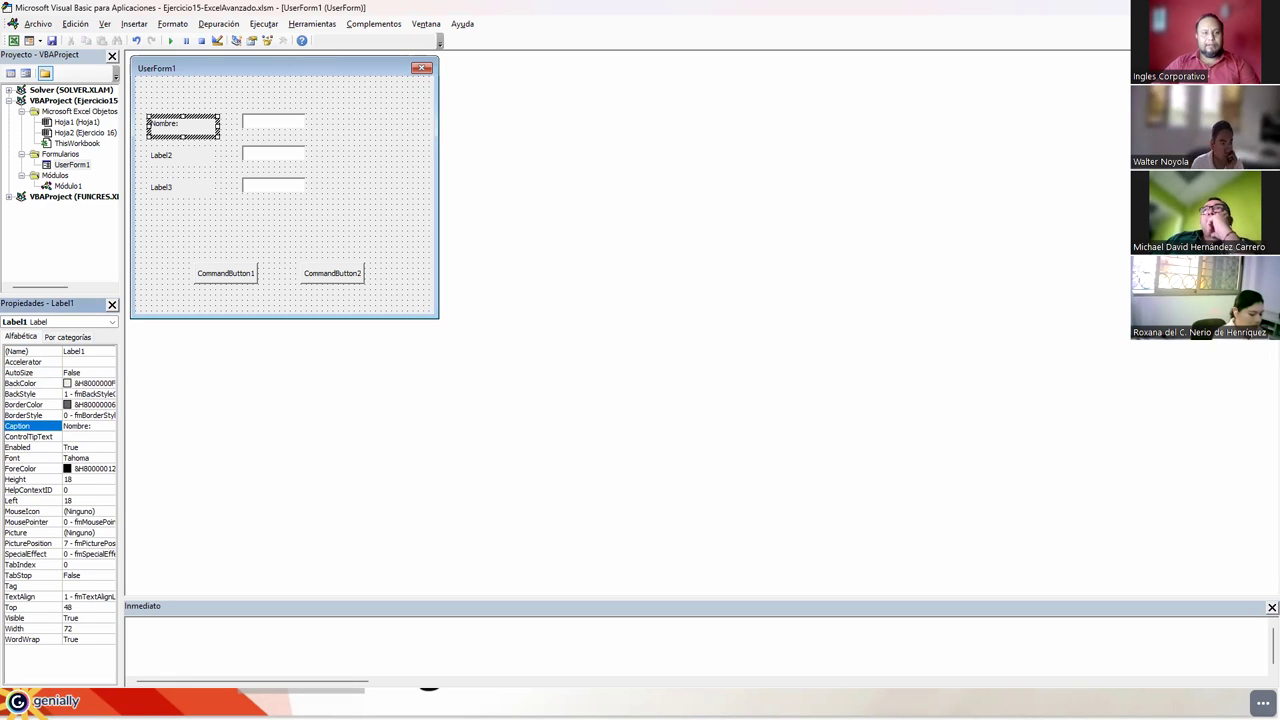
left_click(174, 158)
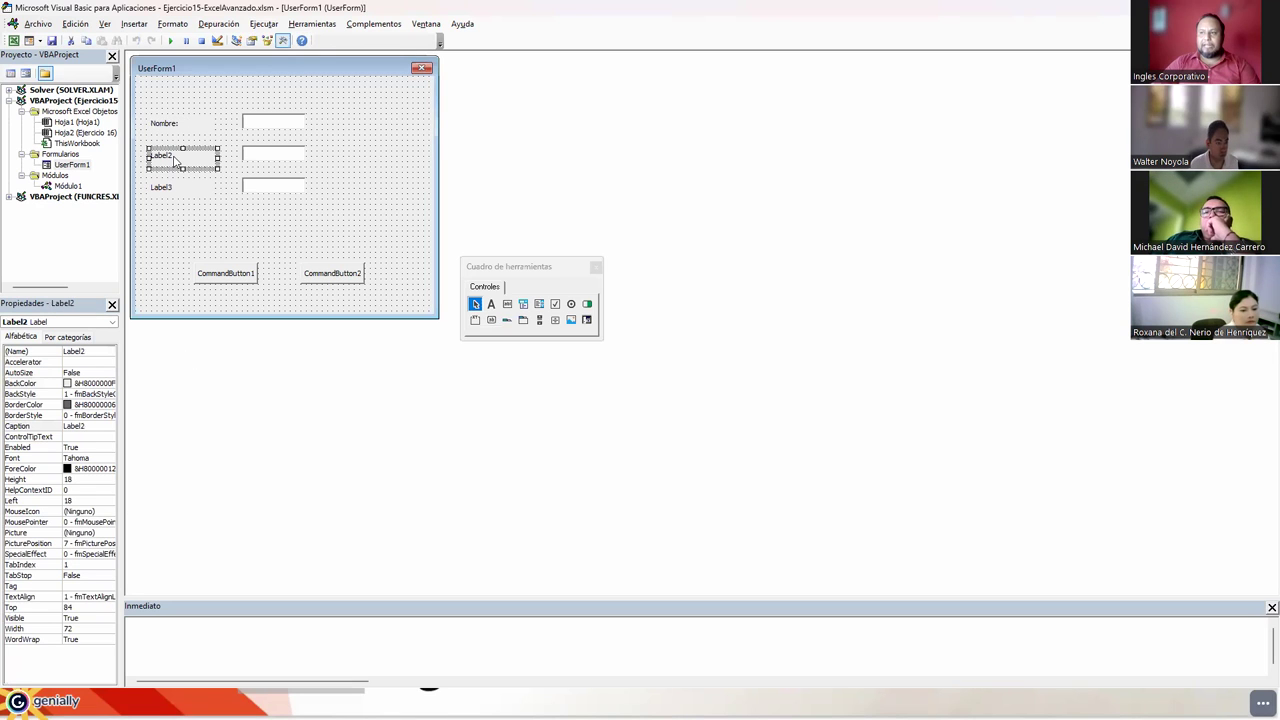
left_click(100, 426)
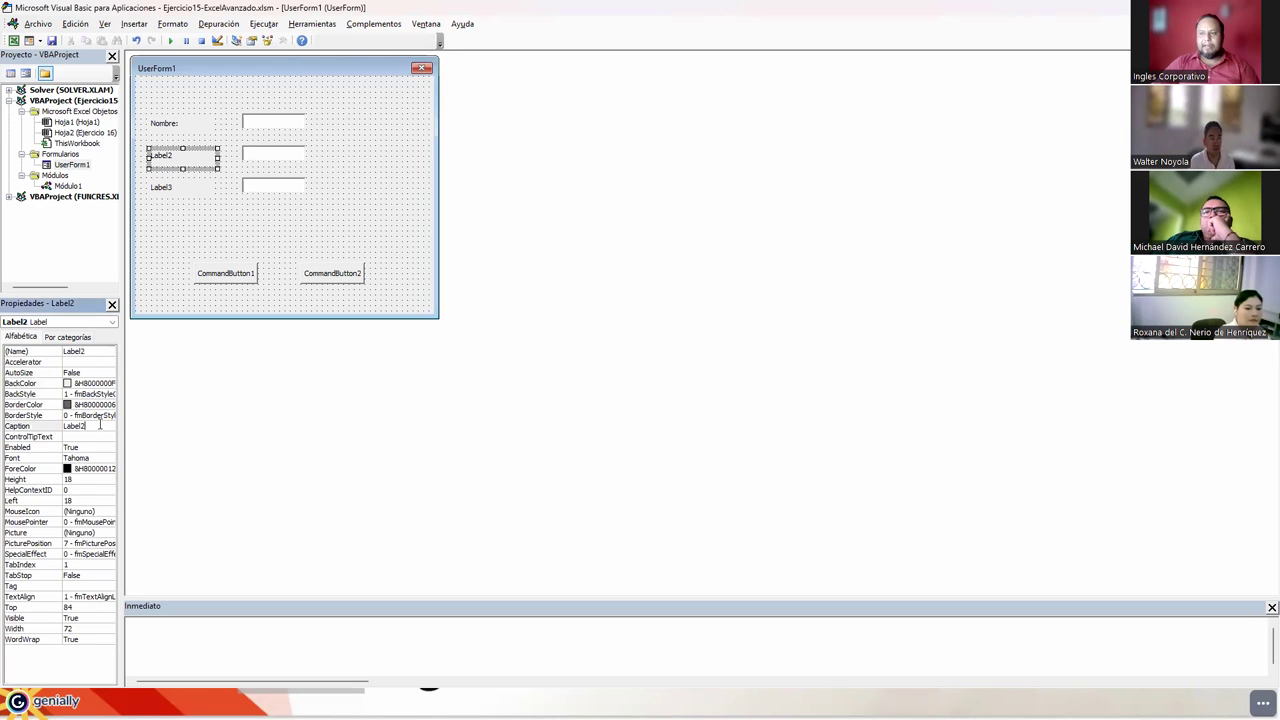
type("Teléf")
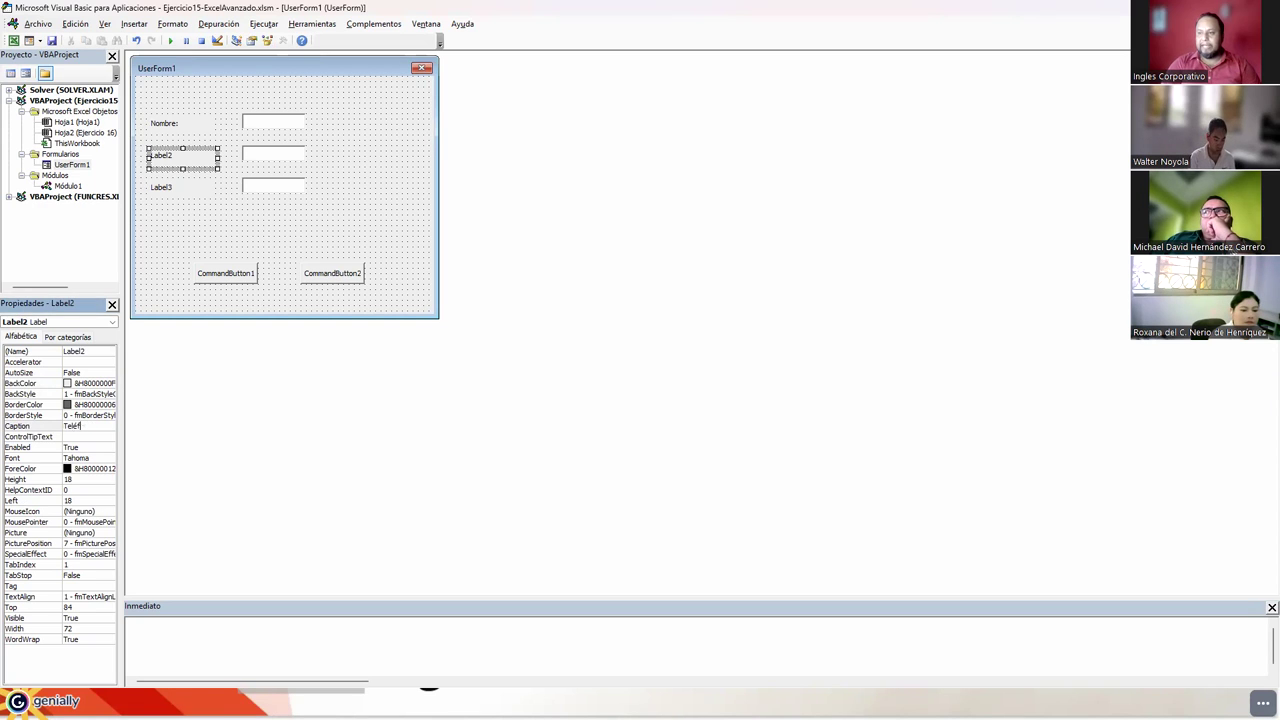
type("on")
key("Return")
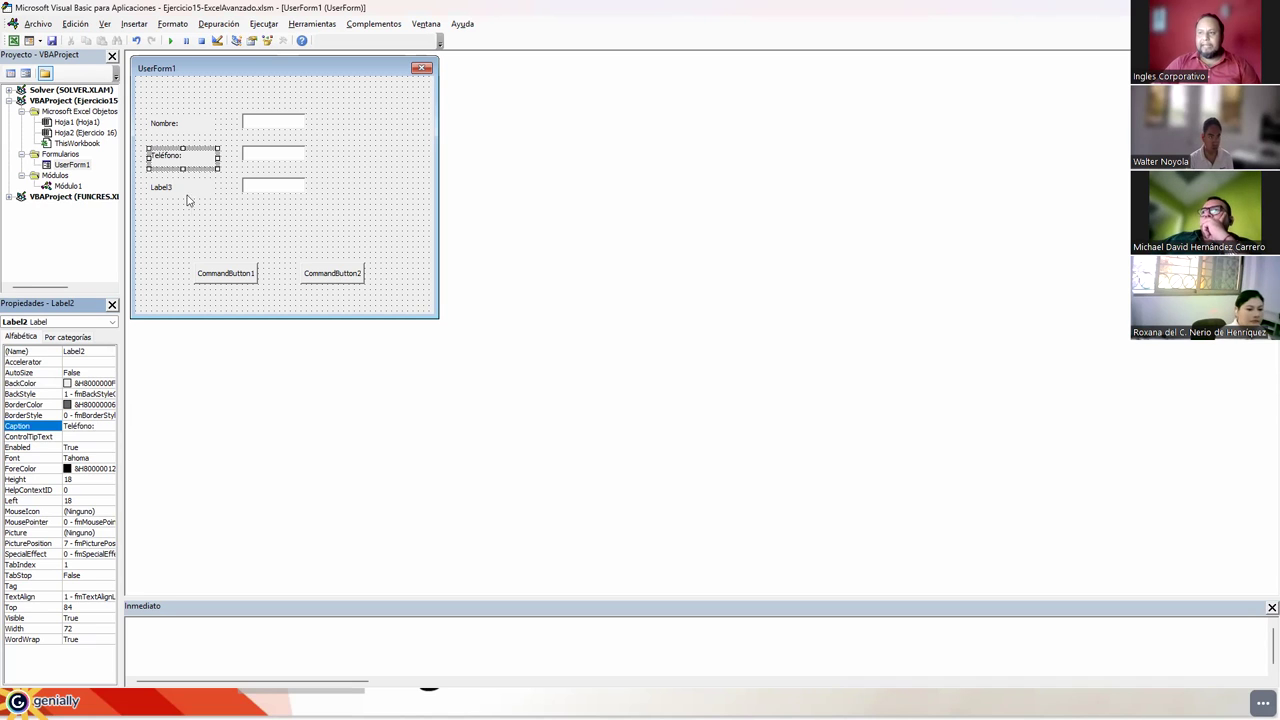
Step: Set Label3's caption to 'E-mail:'
left_click(183, 192)
left_click(93, 428)
left_click_drag(93, 428, 12, 425)
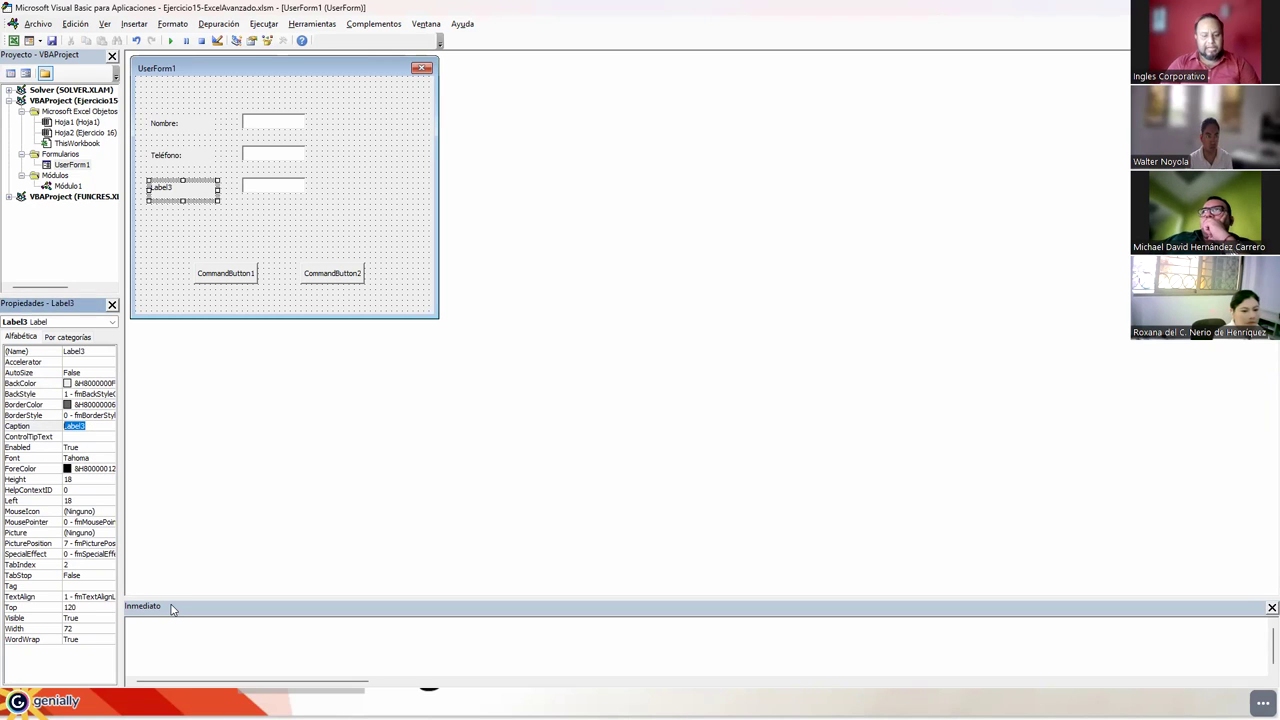
type("Em")
key("BackSpace")
type("-mail")
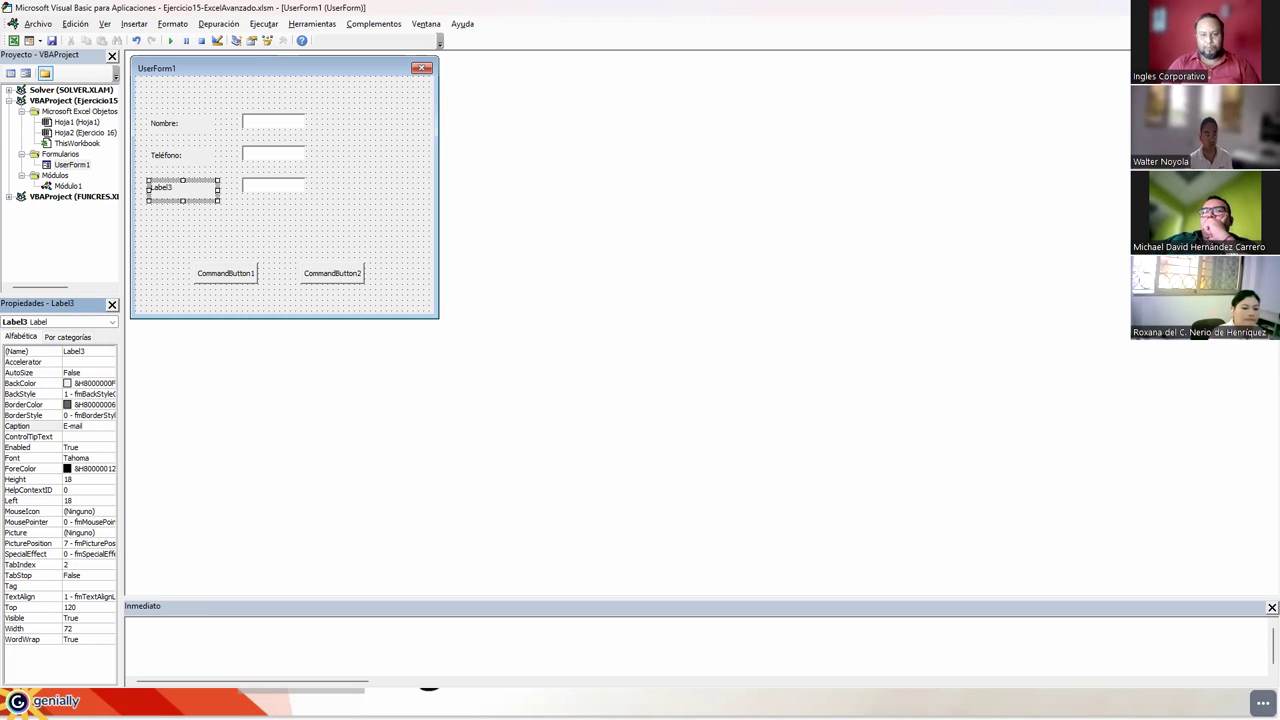
type(":")
key("Return")
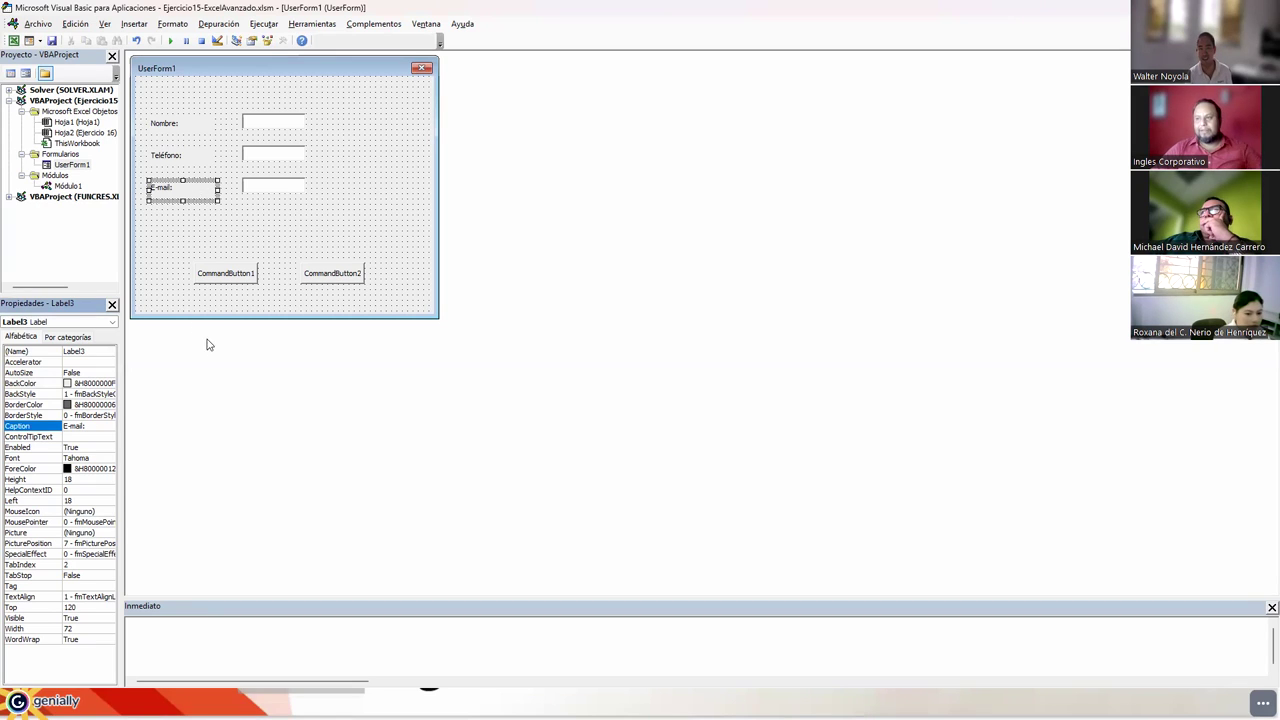
Step: Create an empty Label3_Click procedure for the E-mail label, then close its code window
left_click(455, 372)
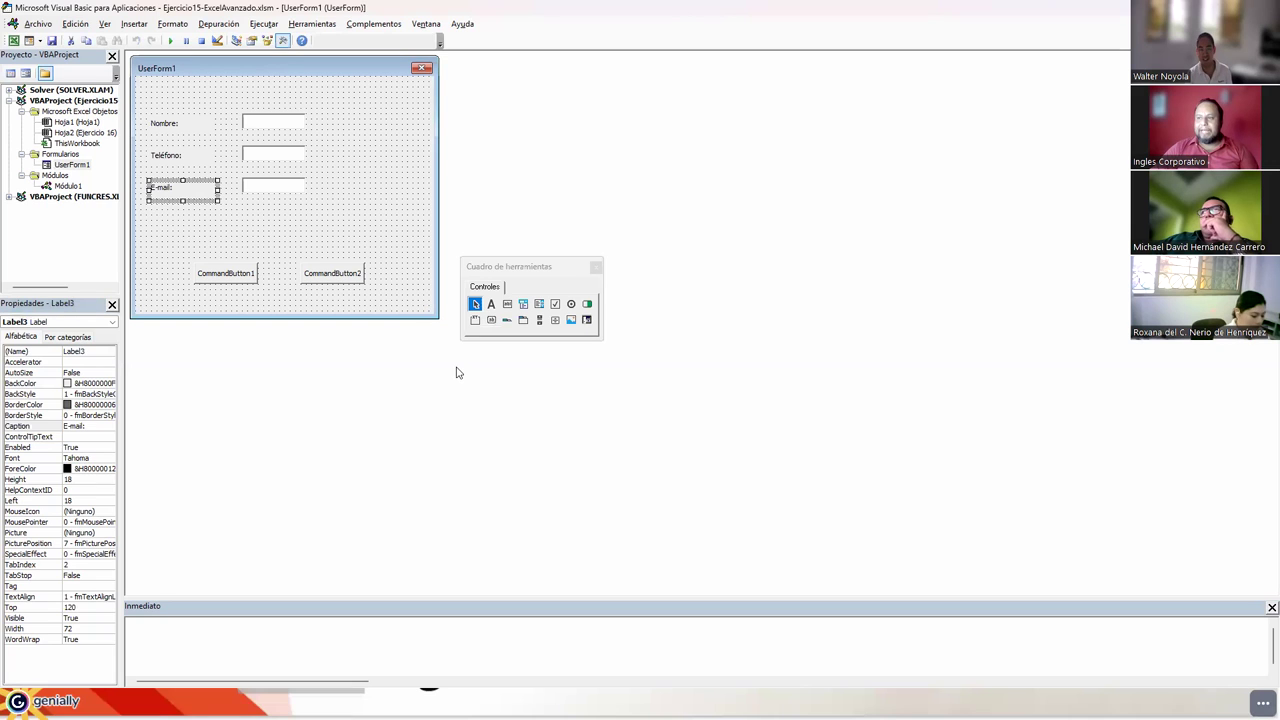
left_click(220, 240)
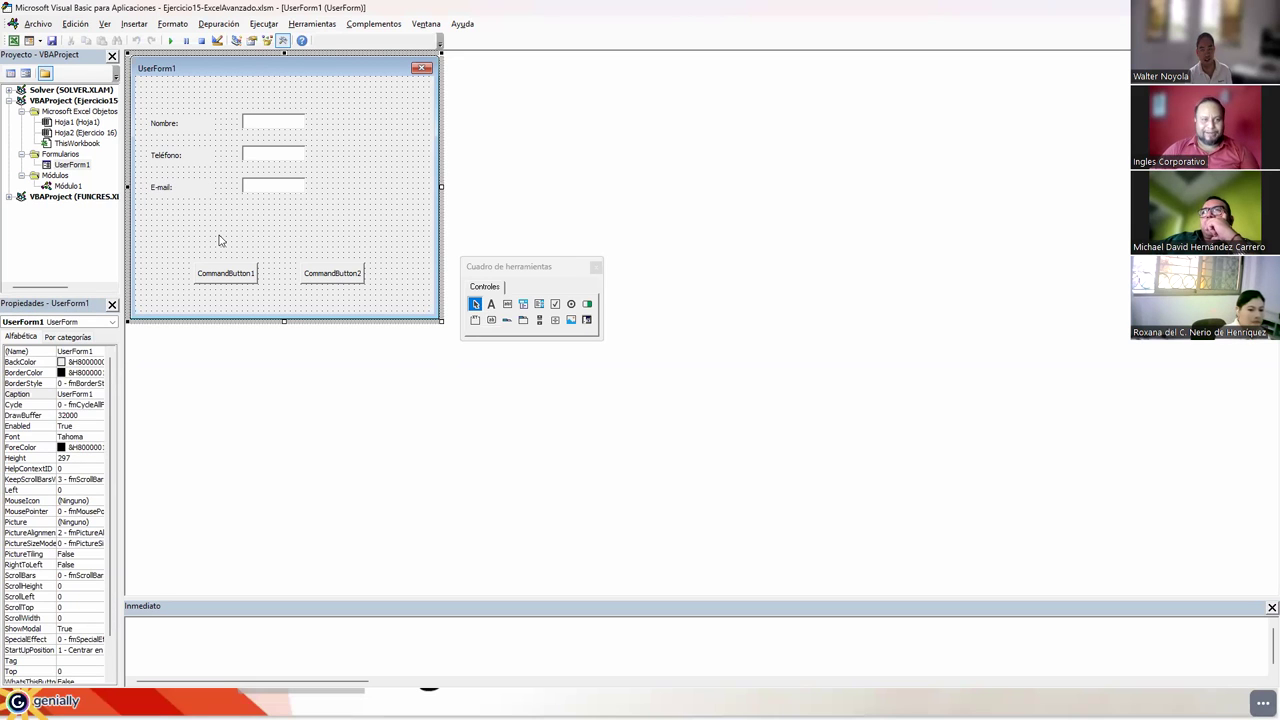
double_click(178, 189)
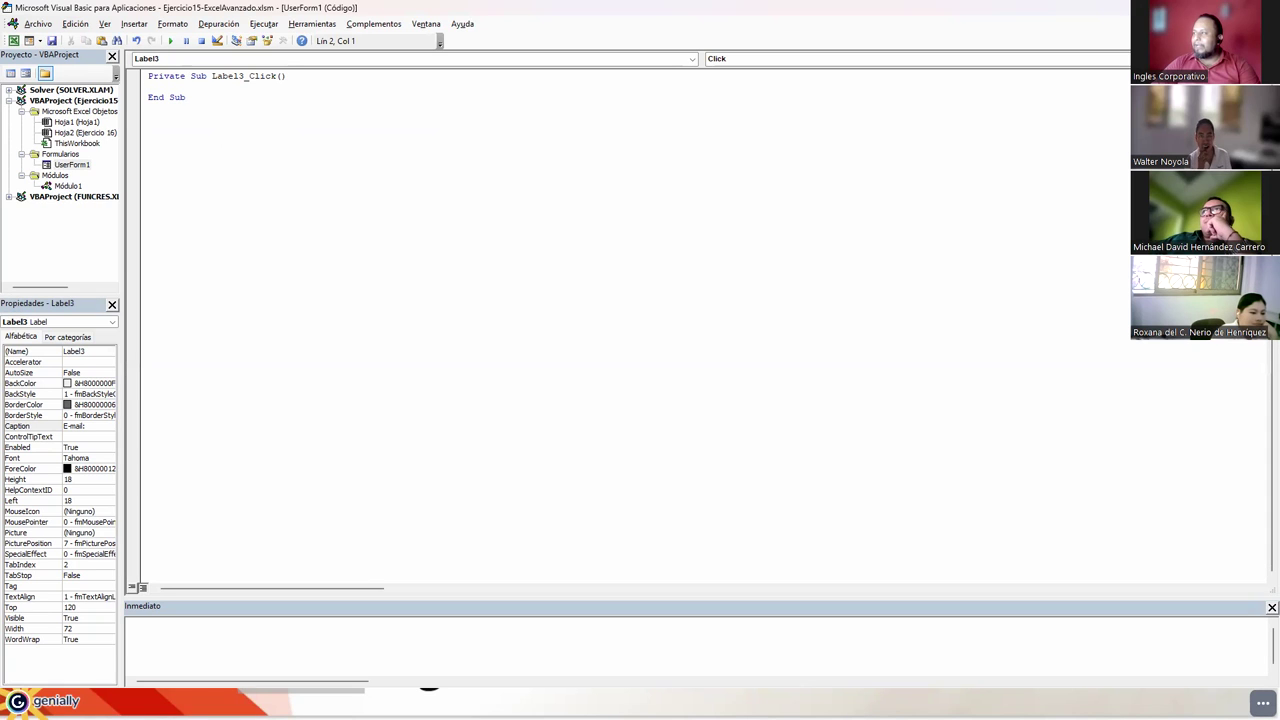
left_click(1252, 23)
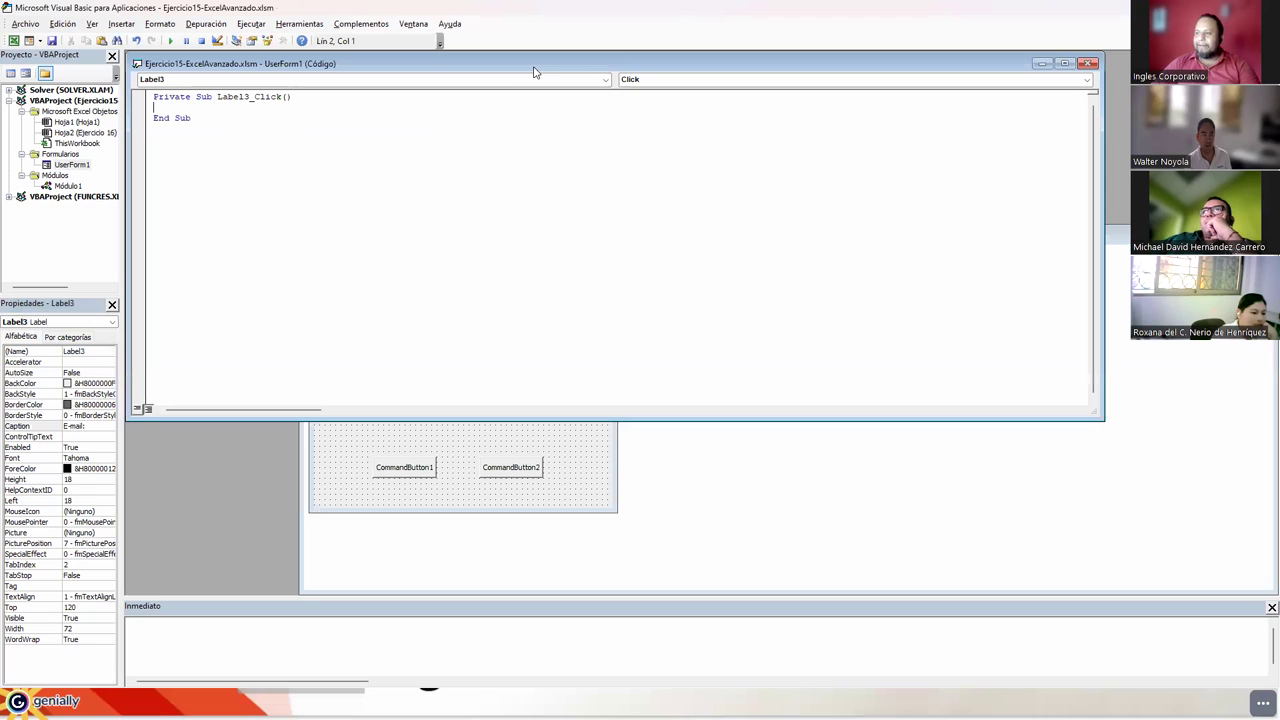
left_click_drag(534, 71, 575, 134)
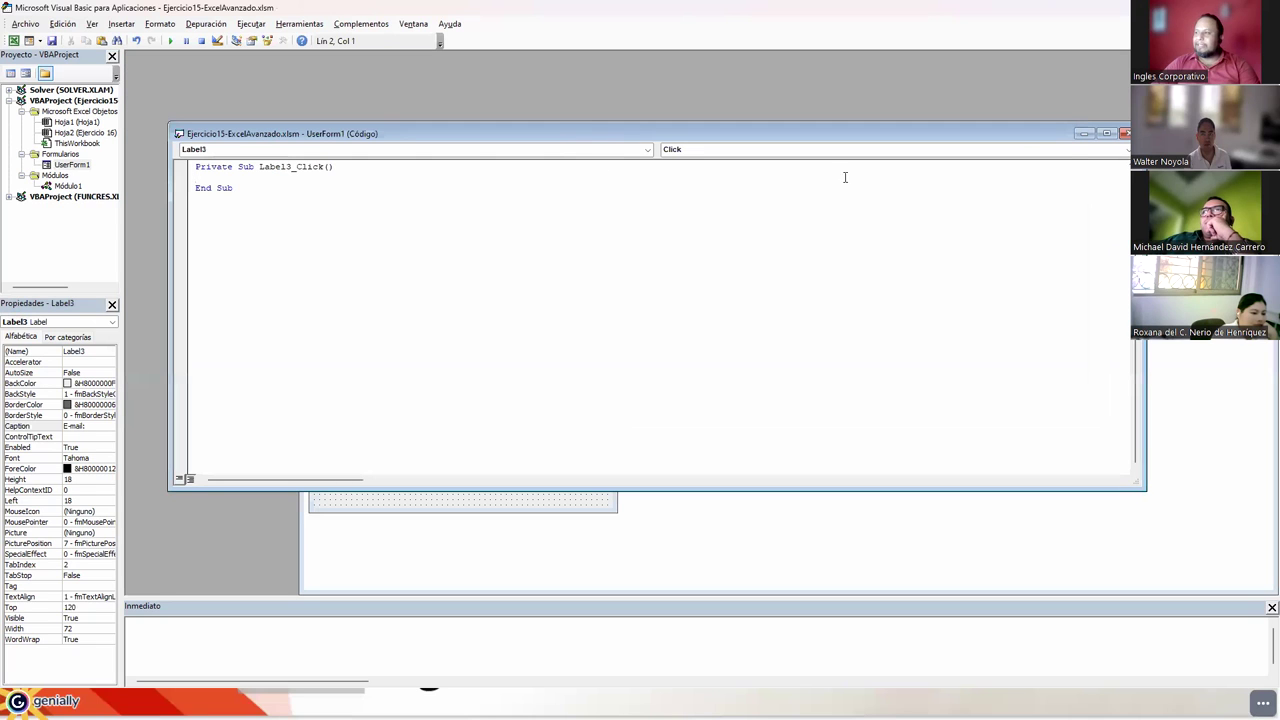
left_click(1124, 133)
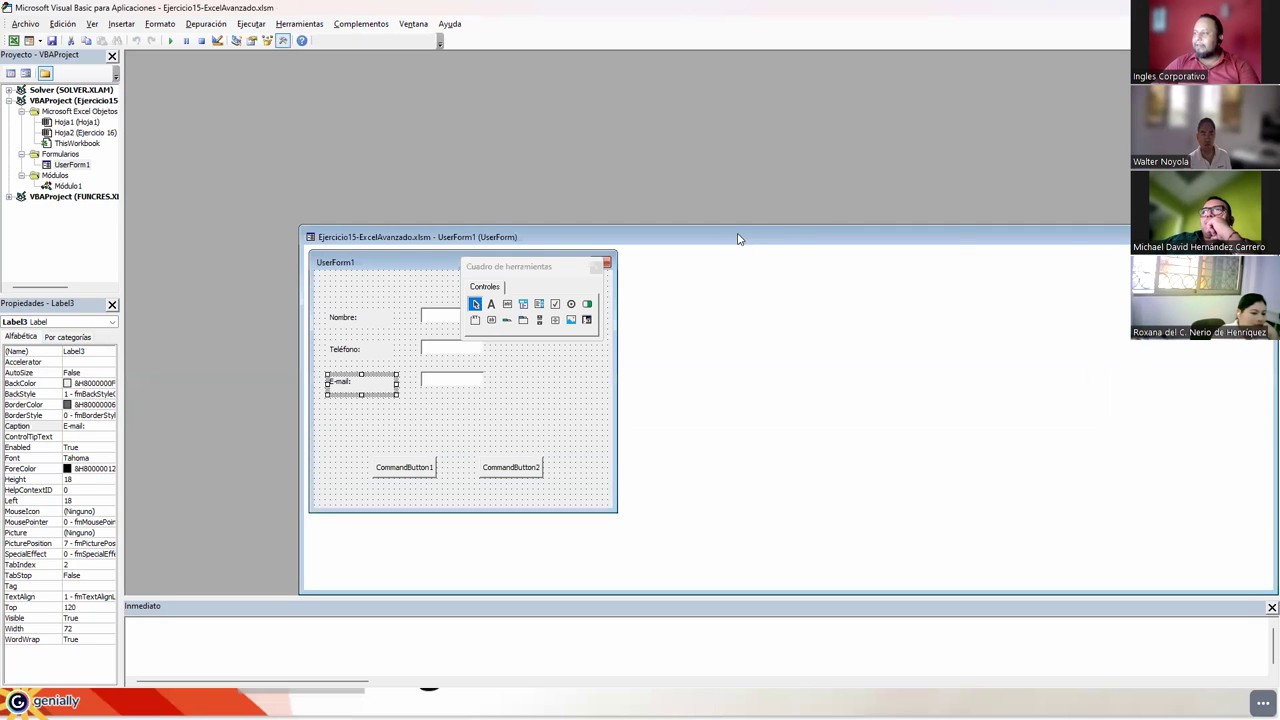
left_click(1242, 237)
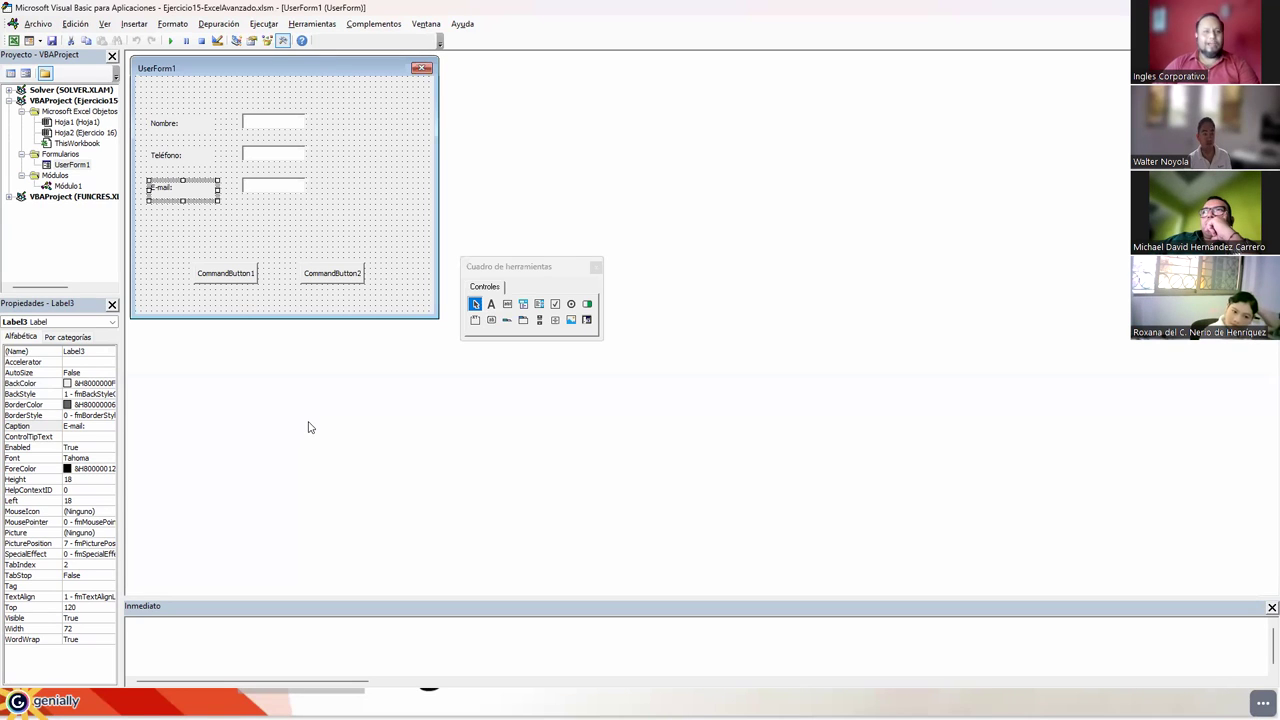
left_click(172, 245)
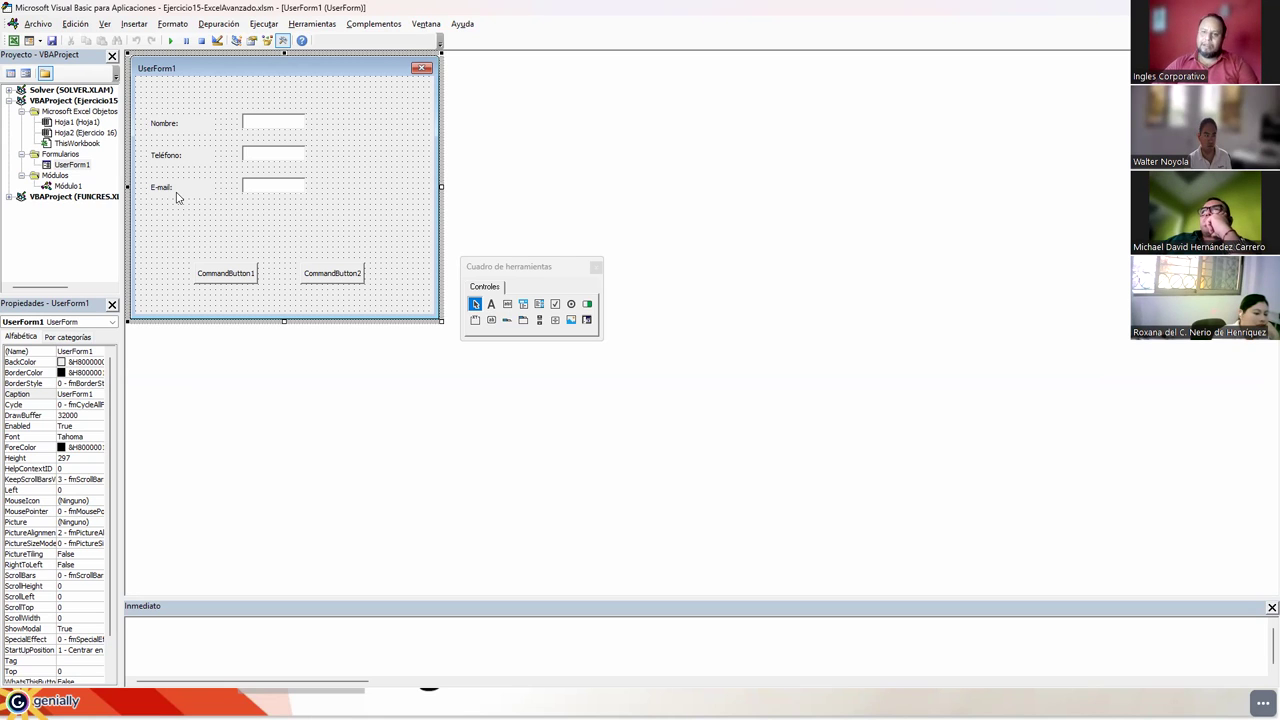
left_click(532, 278)
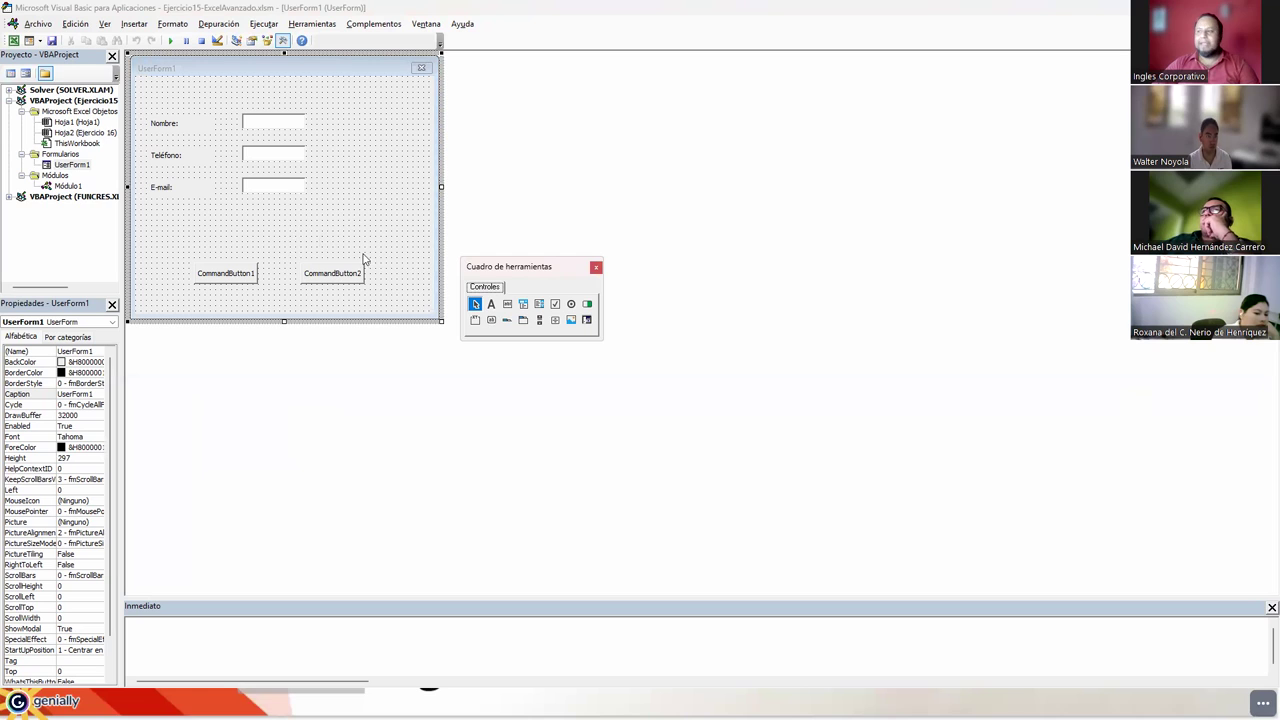
left_click(491, 303)
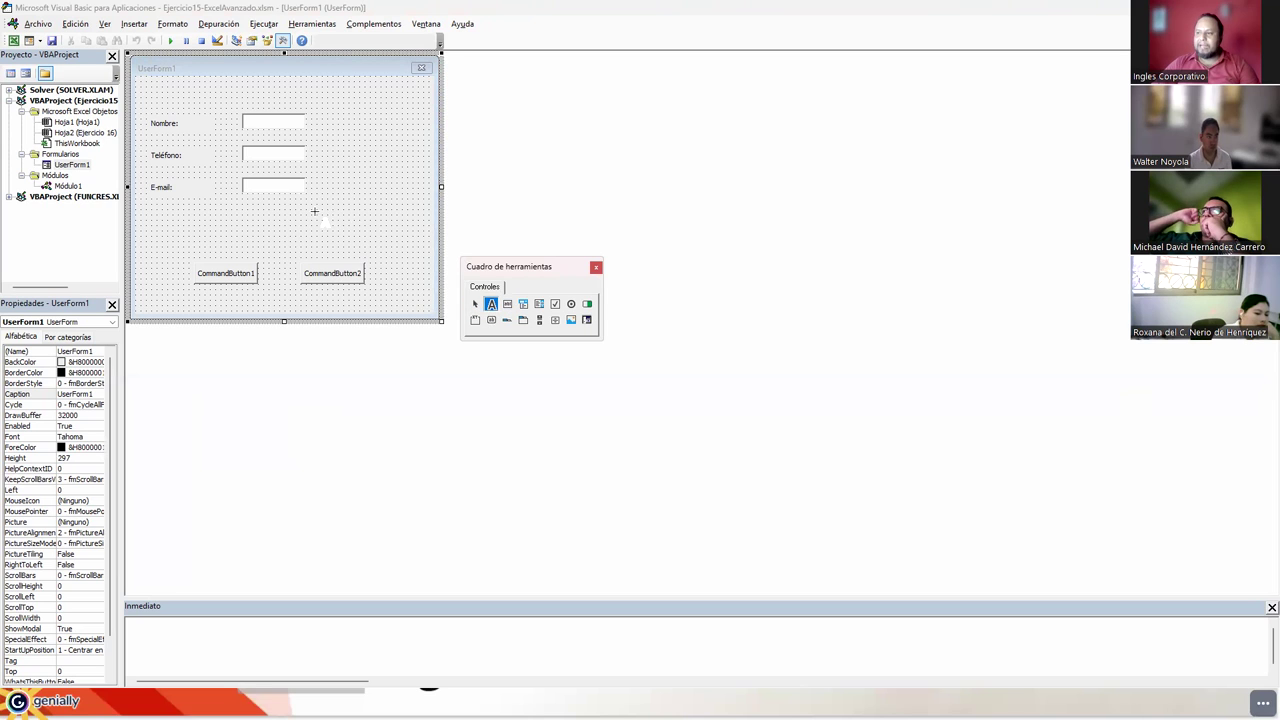
left_click_drag(314, 211, 390, 233)
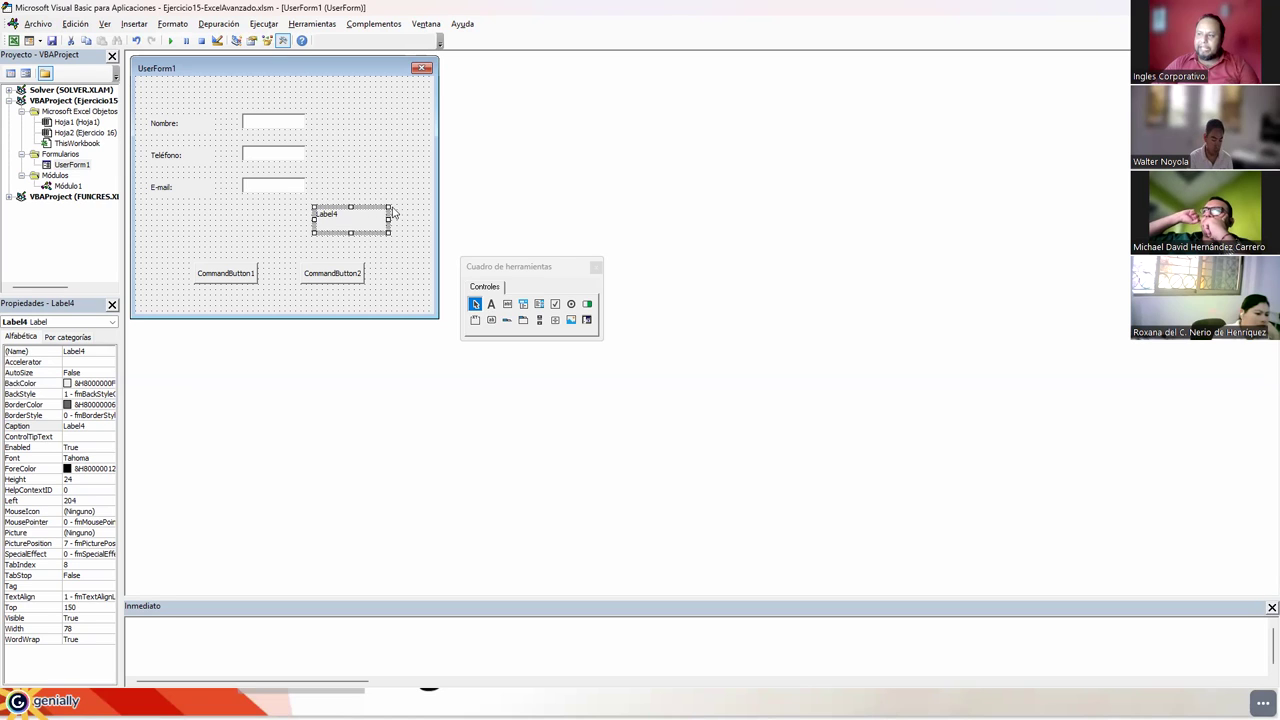
left_click(323, 208)
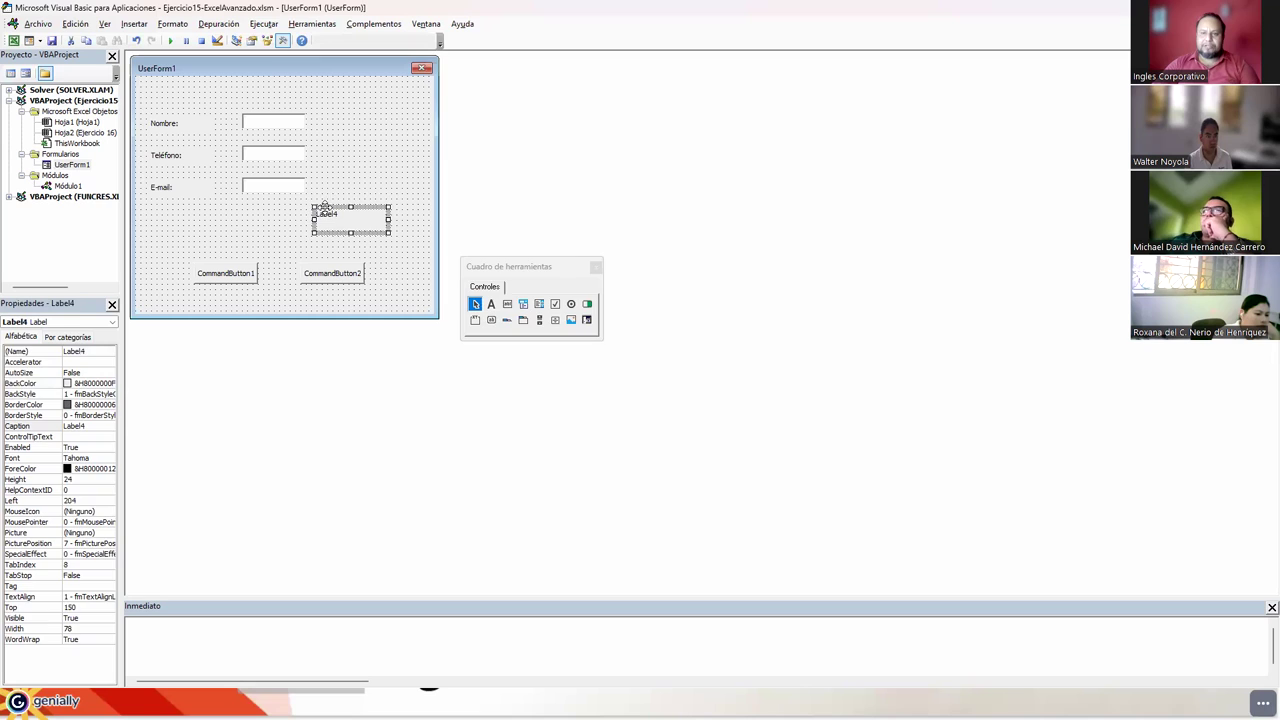
key("Delete")
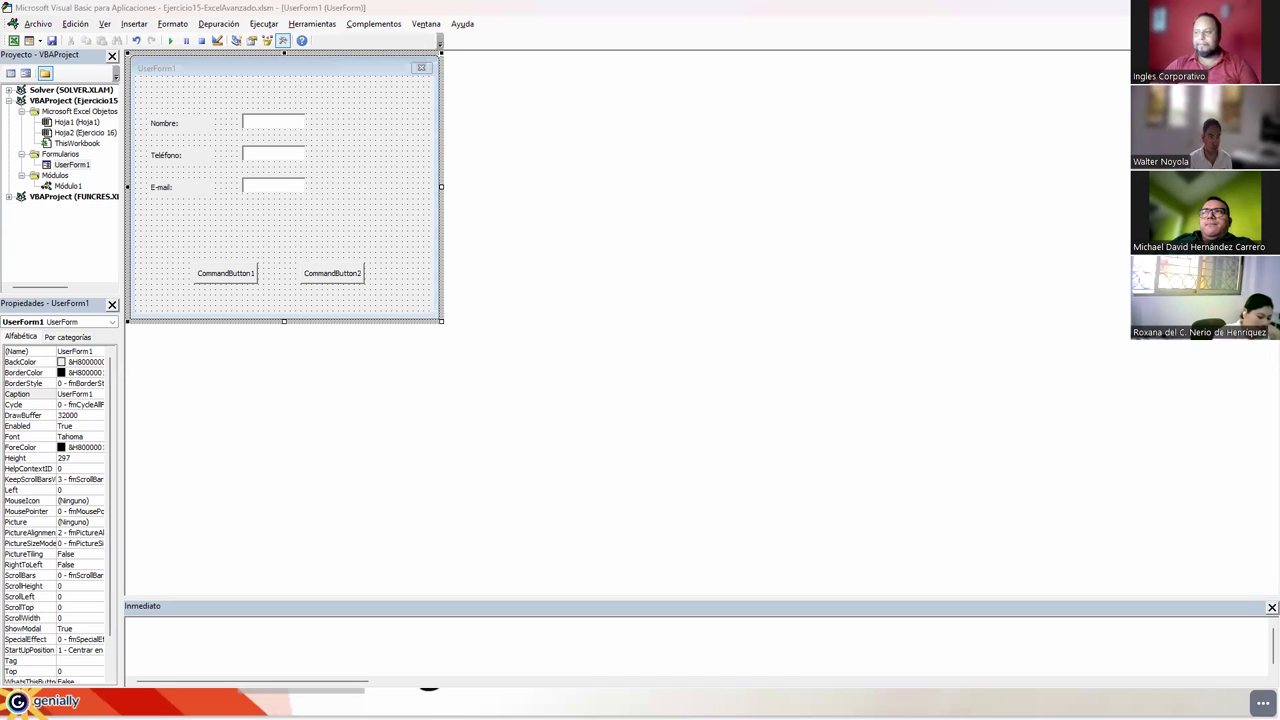
left_click(590, 226)
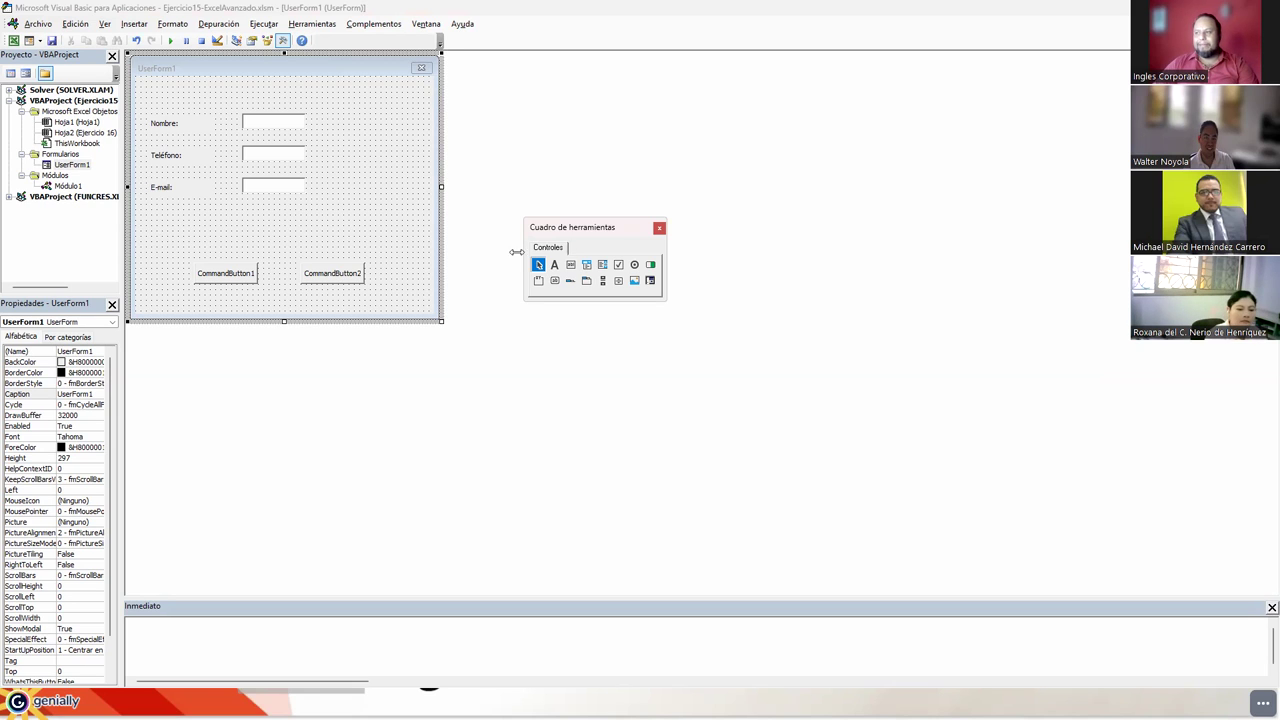
left_click(285, 190)
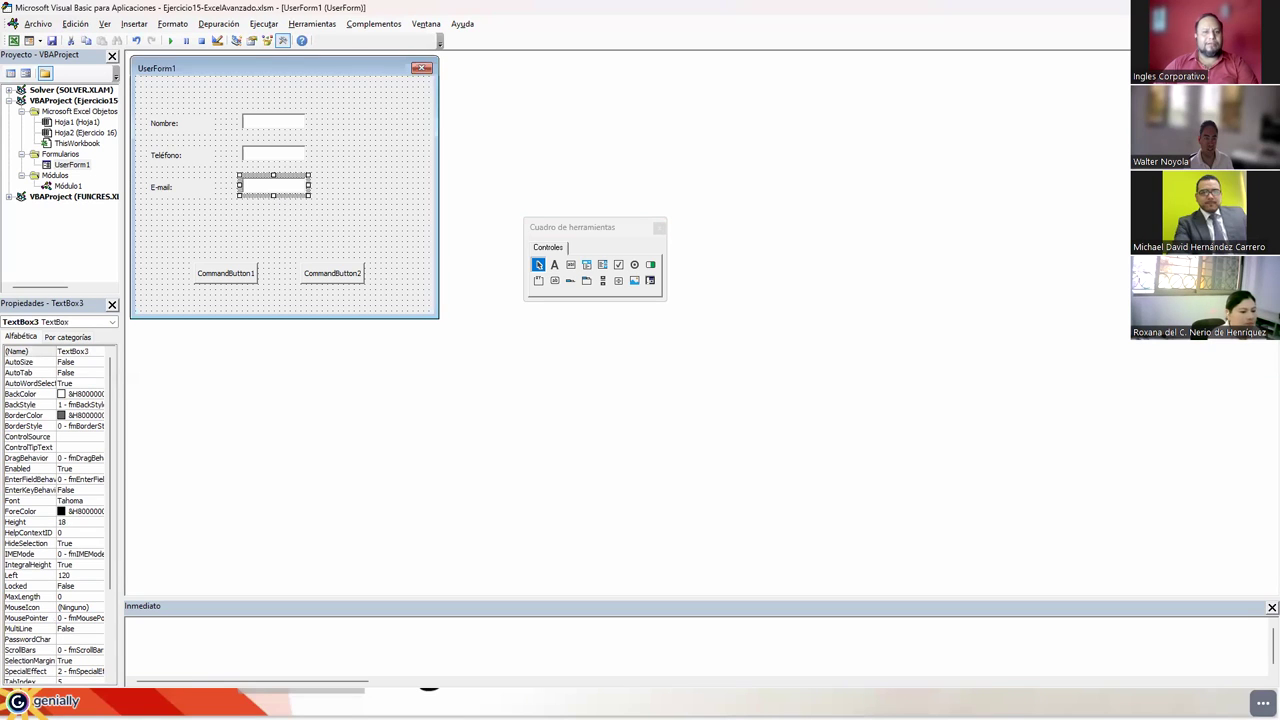
left_click(570, 264)
left_click_drag(298, 217, 400, 244)
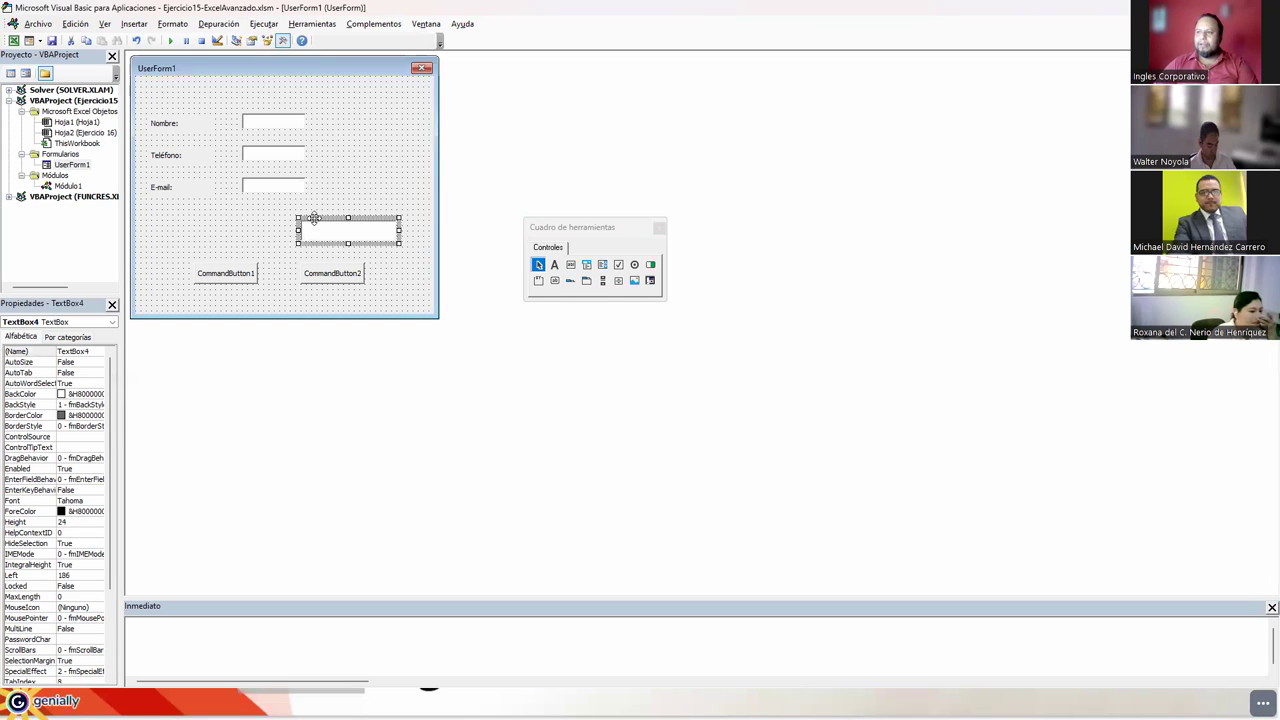
key("Delete")
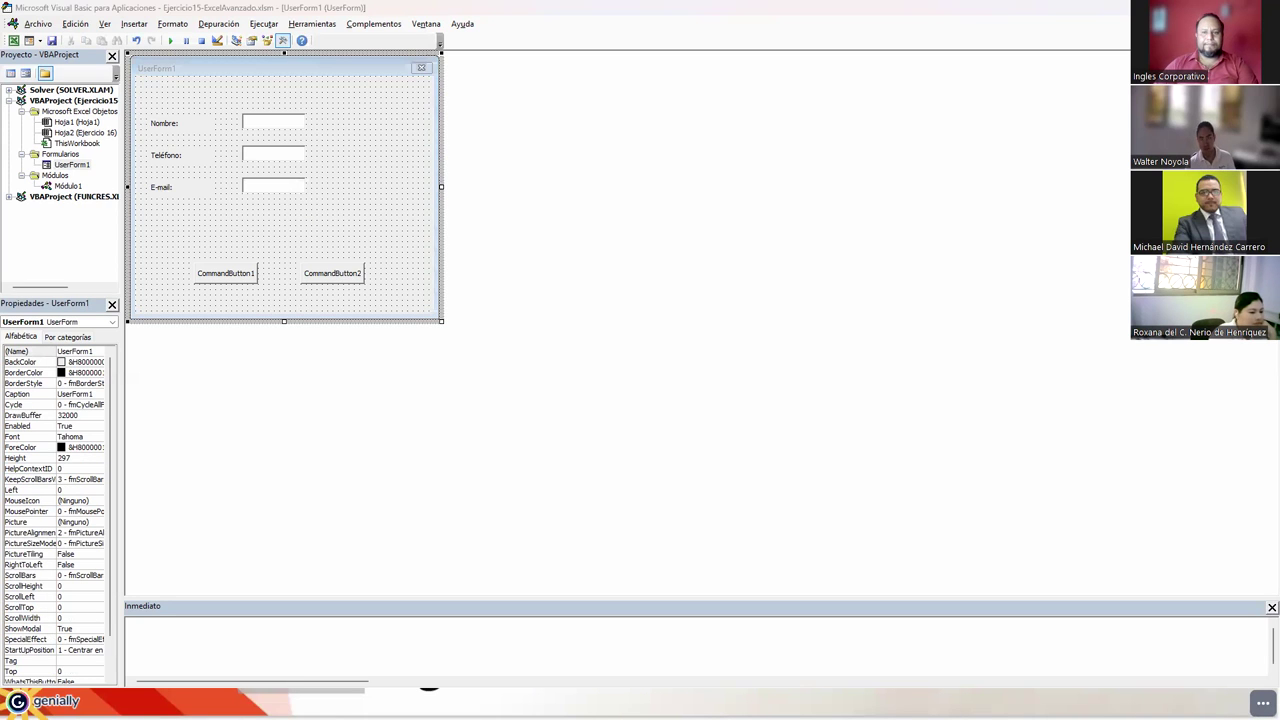
Step: Select the Nombre, Teléfono and E-mail labels together and pick their Font property
left_click(586, 276)
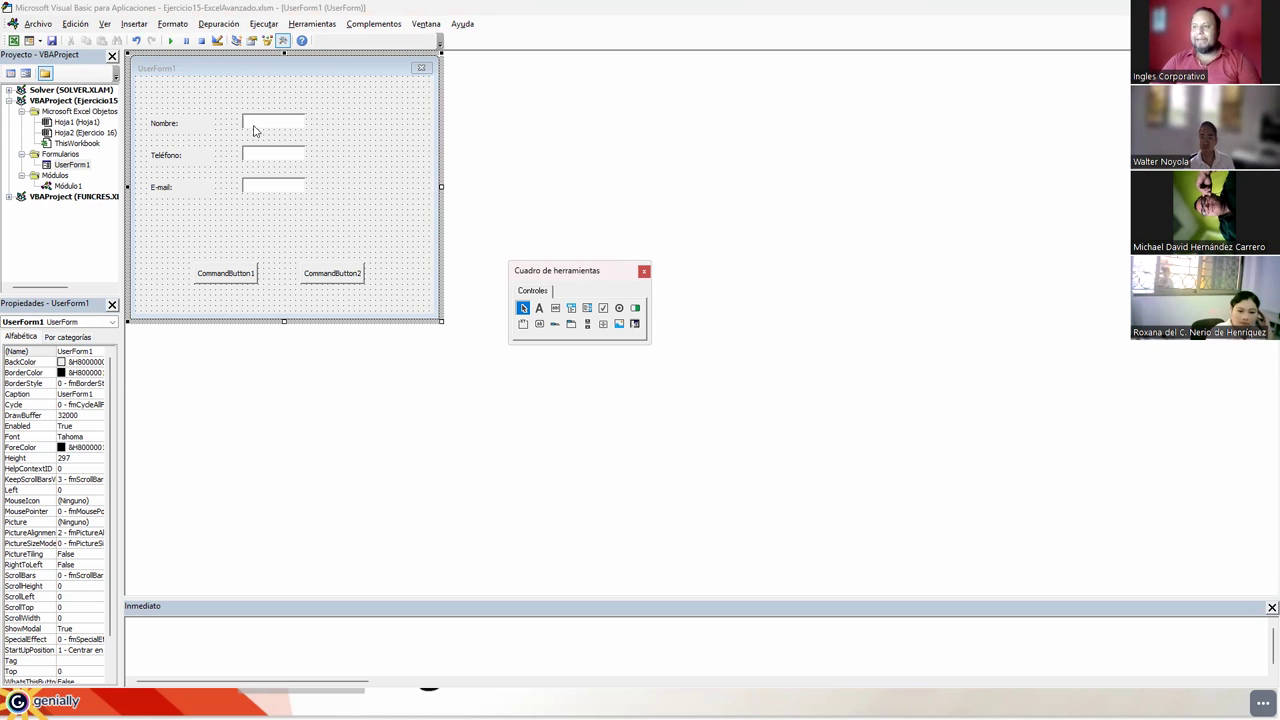
left_click(173, 133)
left_click(175, 160)
left_click(185, 198)
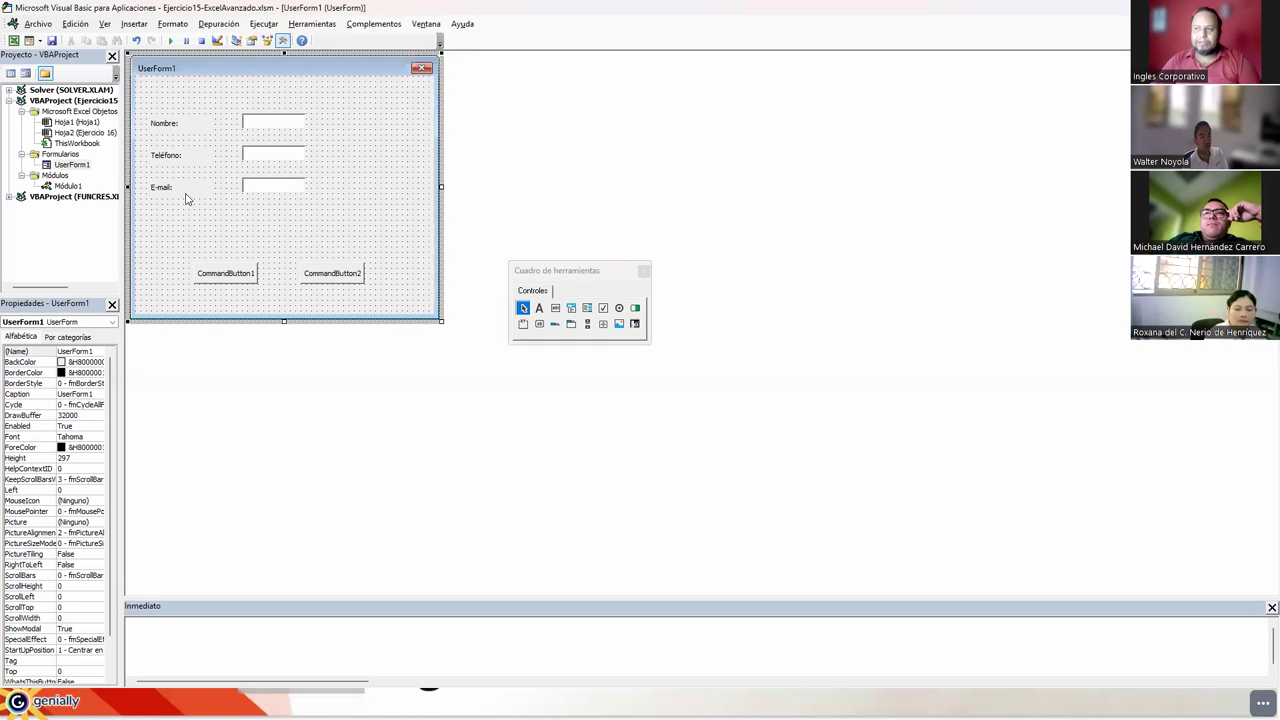
left_click(184, 193)
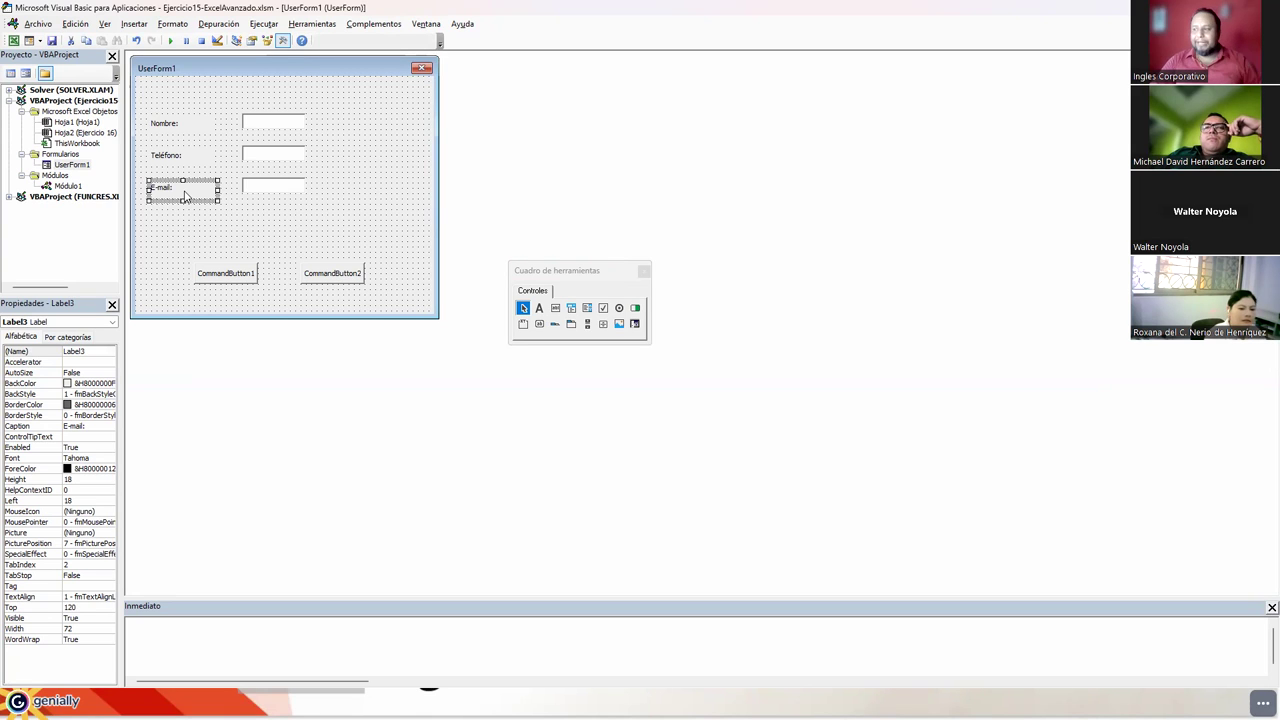
left_click(522, 309)
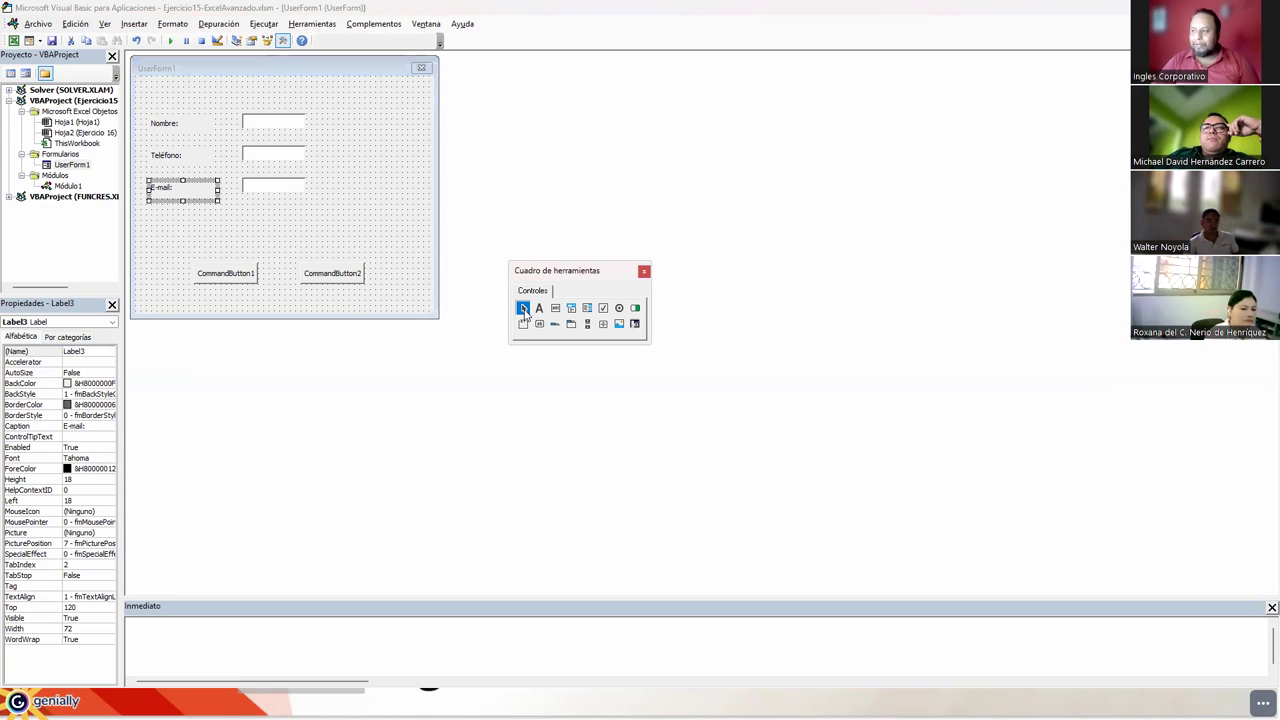
left_click_drag(143, 107, 224, 215)
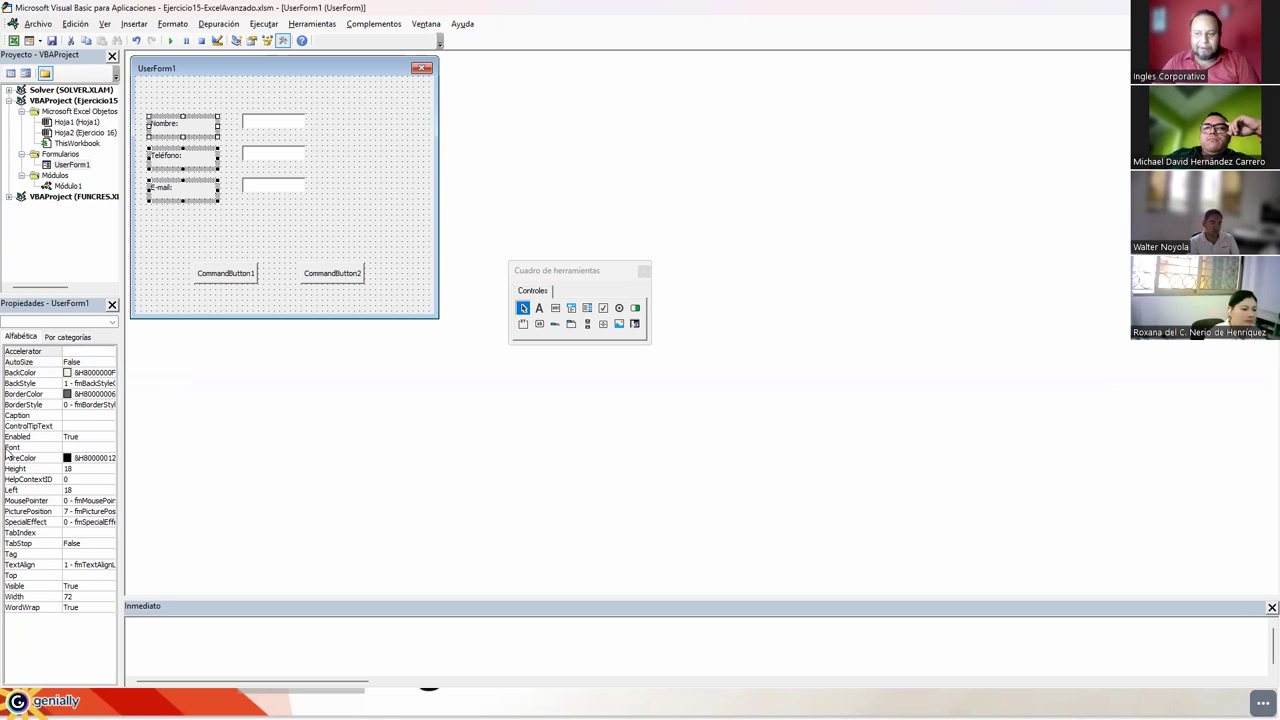
left_click(83, 448)
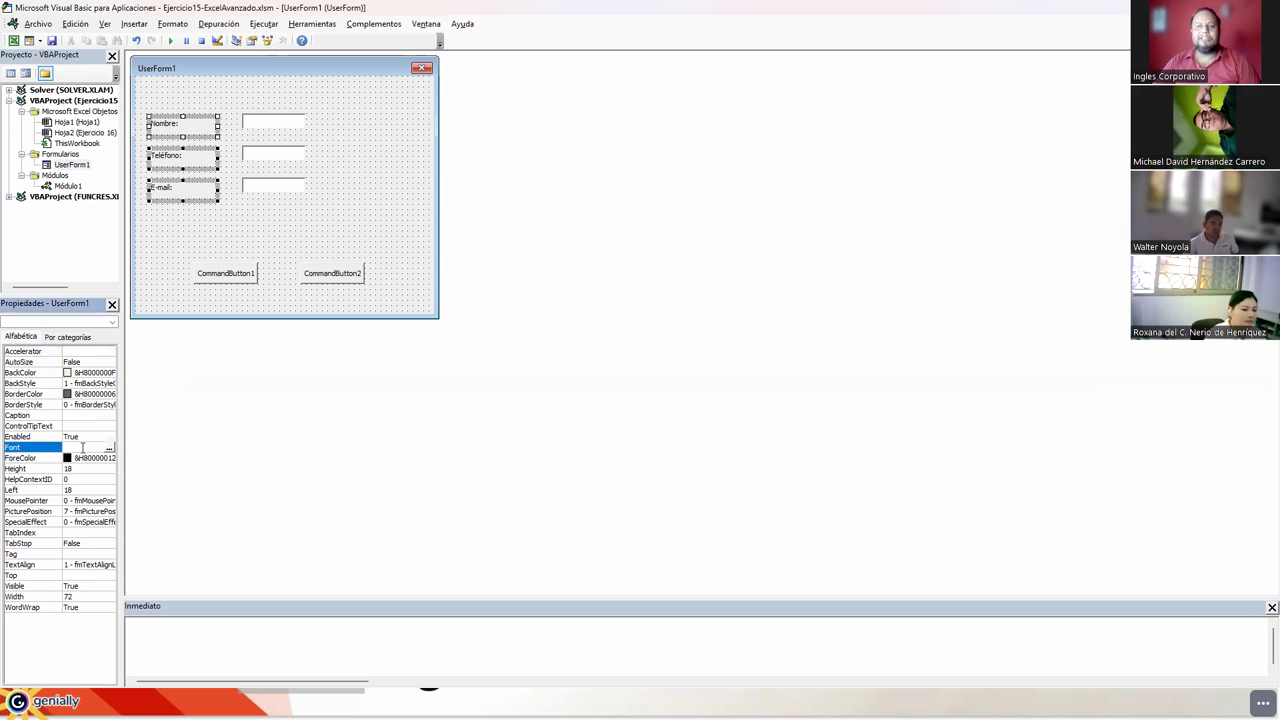
Step: Set the three labels' font to Times New Roman, bold, size 12
left_click(108, 447)
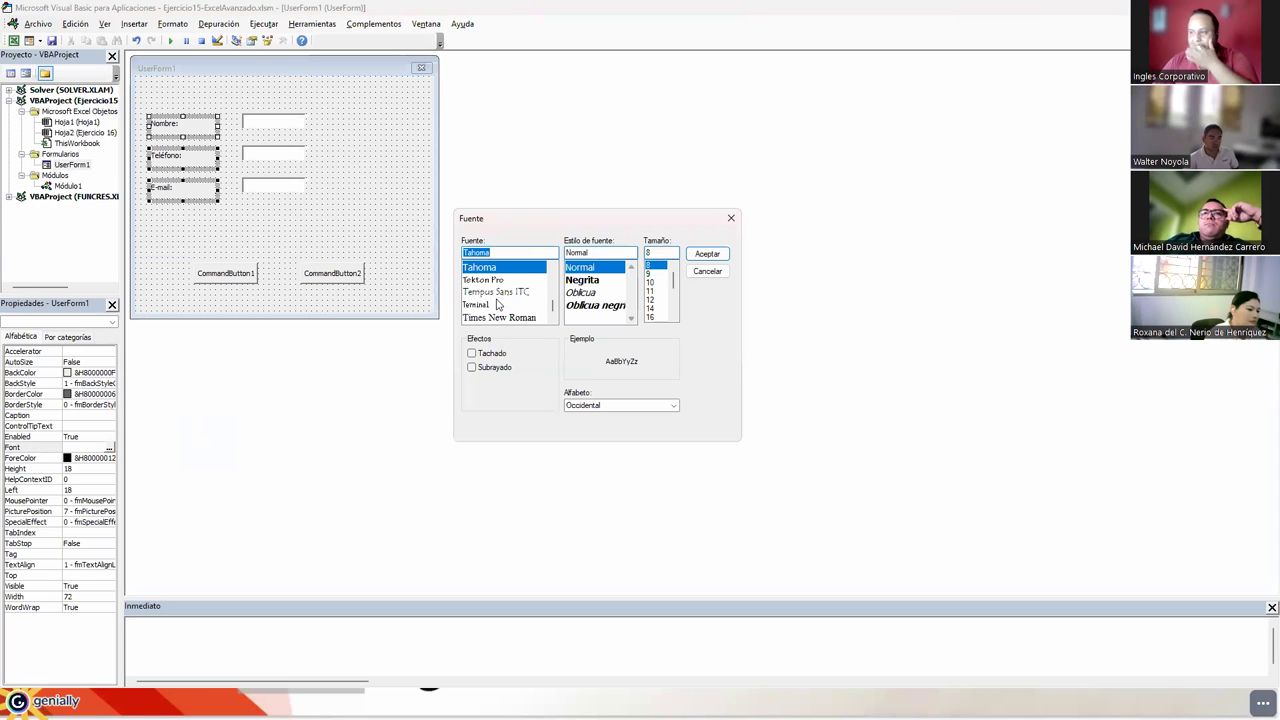
left_click(499, 317)
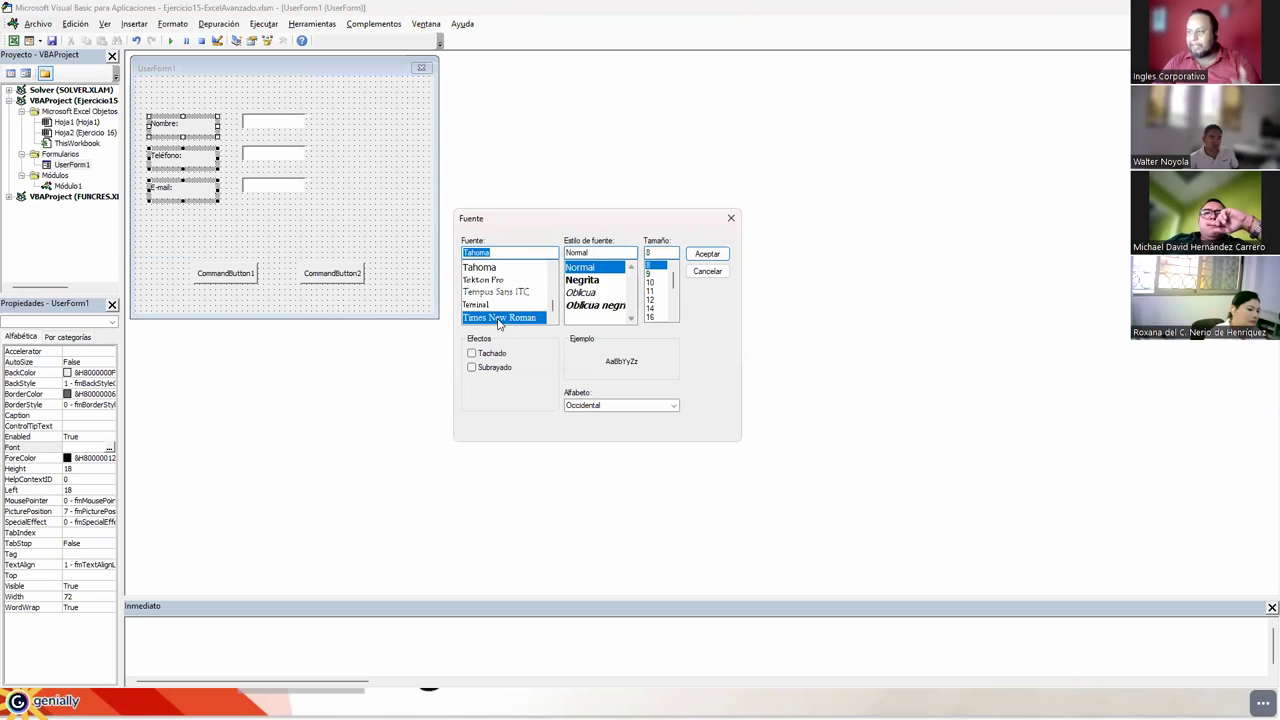
left_click(650, 299)
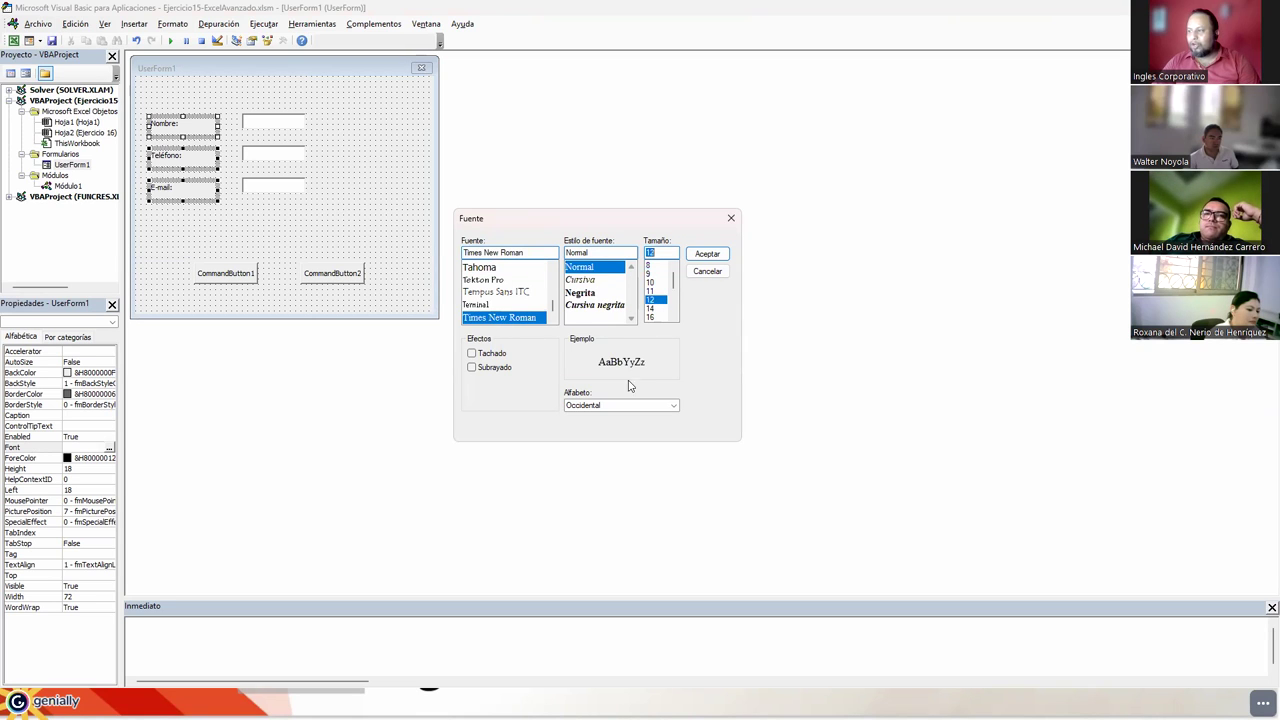
left_click(598, 292)
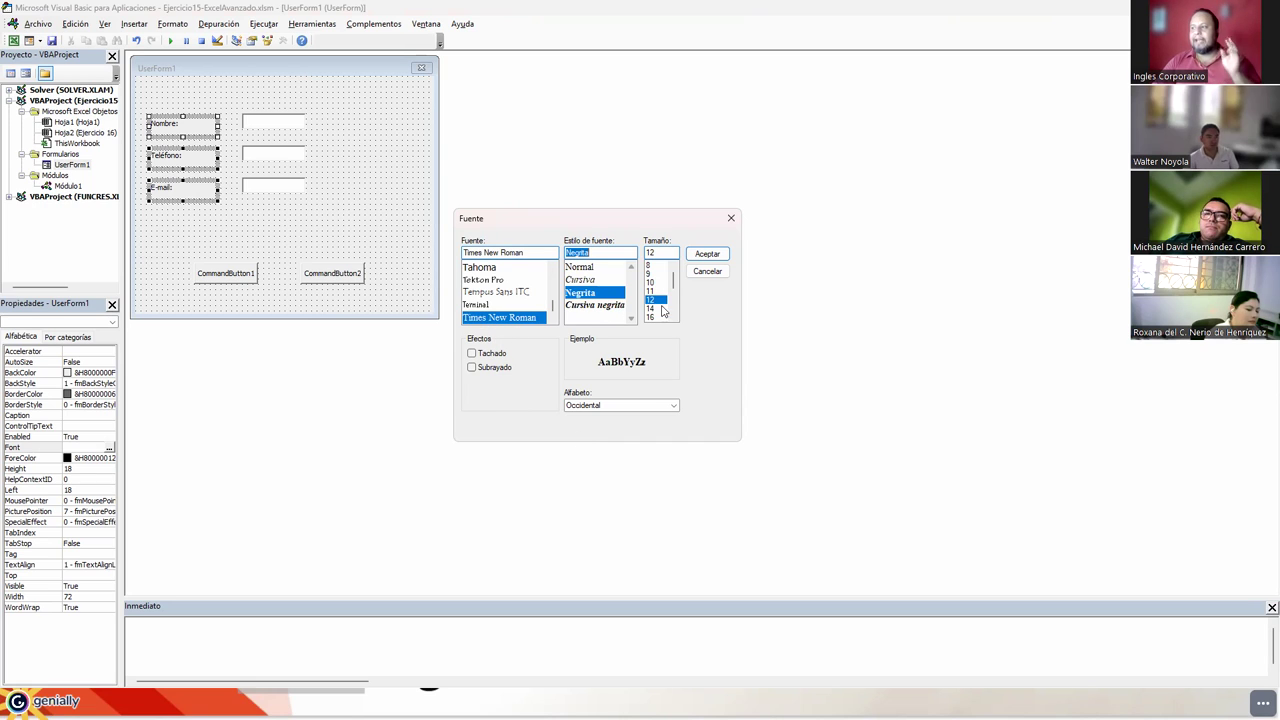
left_click(705, 256)
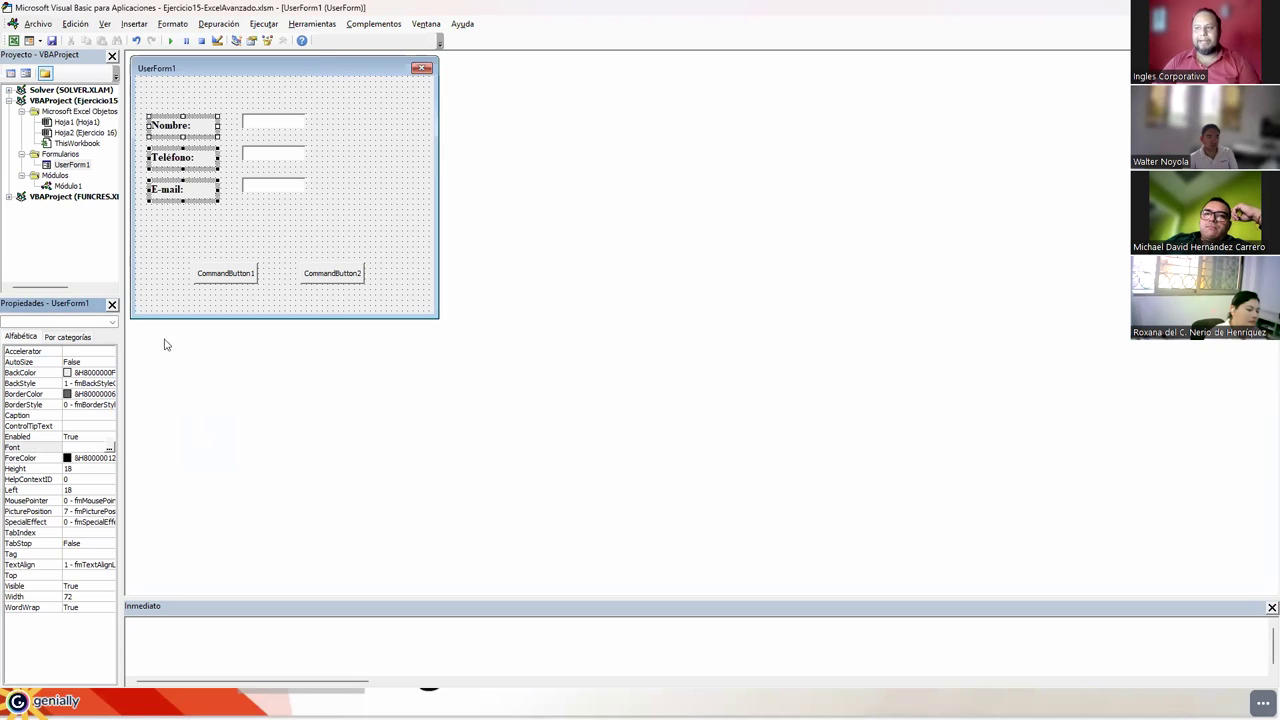
left_click(185, 196)
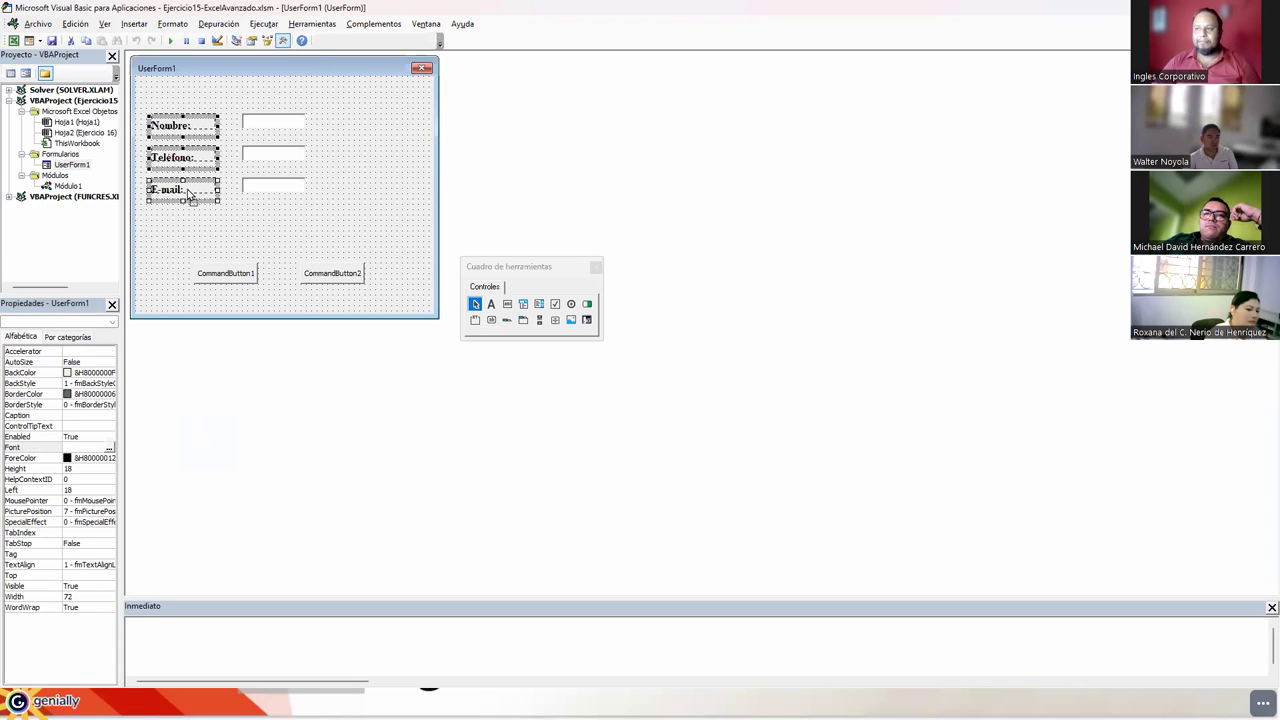
Step: Move the Nombre, Teléfono and E-mail labels up slightly
left_click_drag(187, 194, 192, 196)
key("Tab")
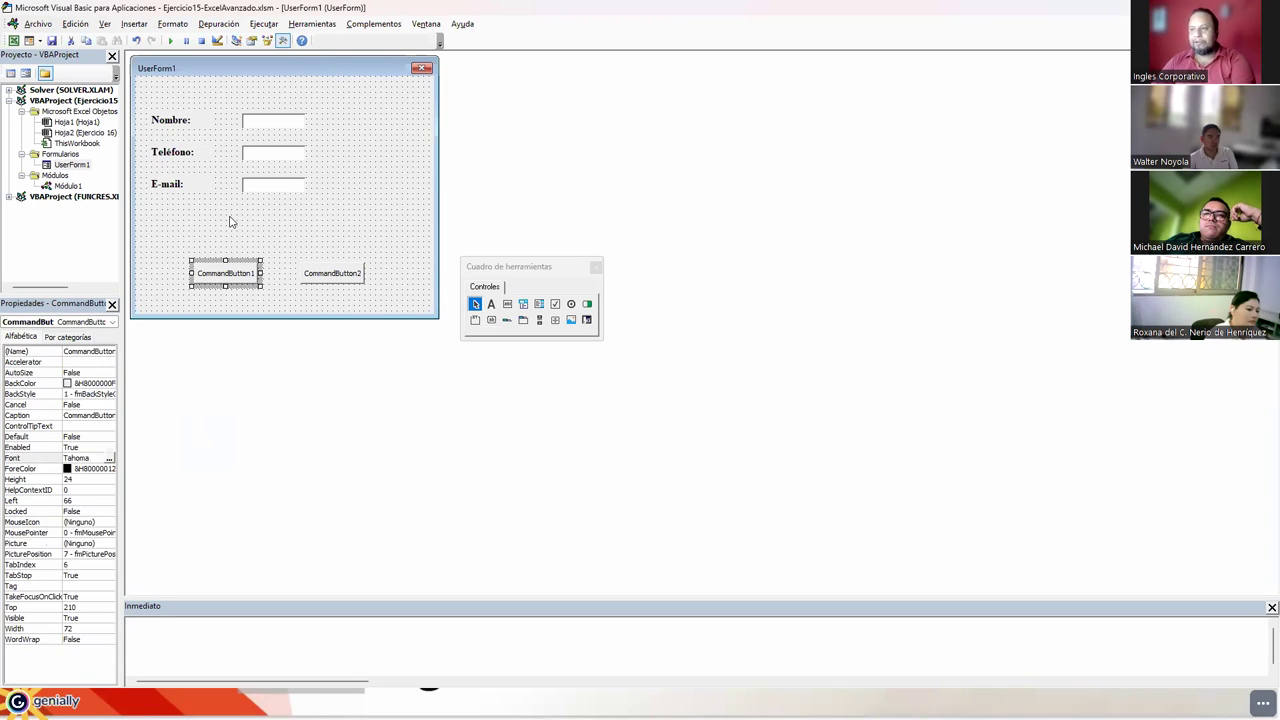
left_click(170, 190)
left_click(177, 152, "ctrl")
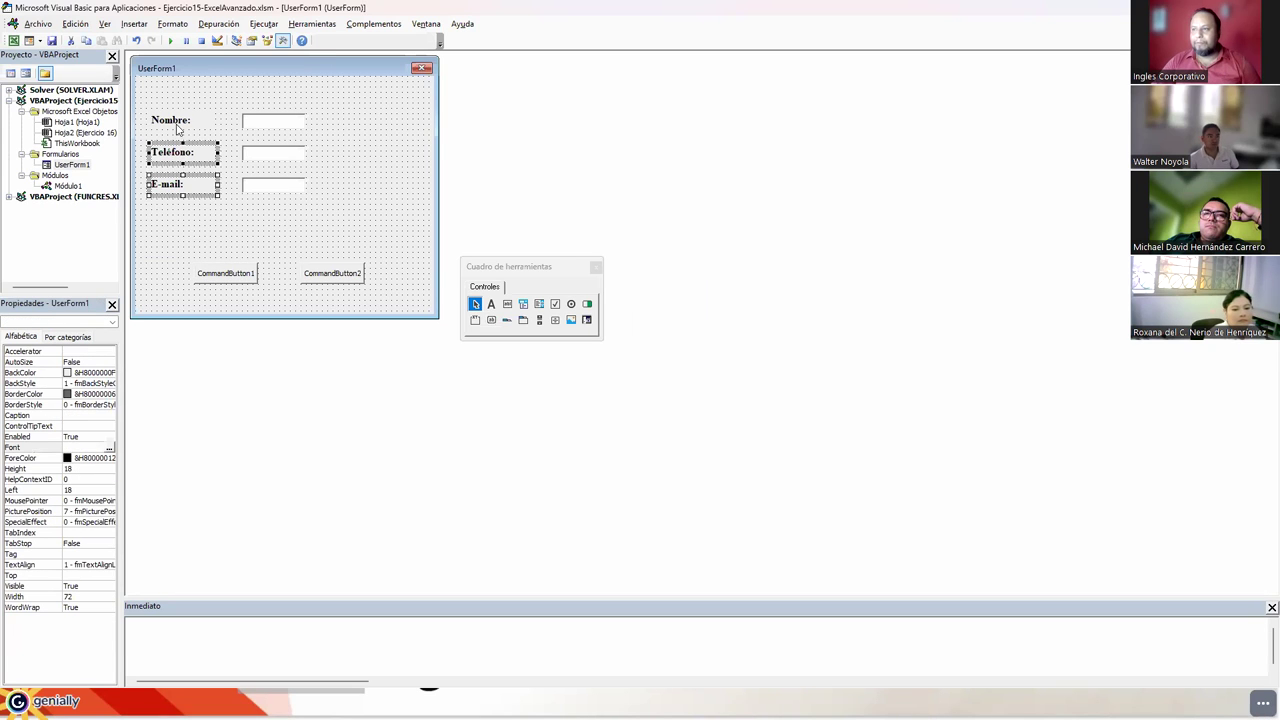
left_click(175, 122, "ctrl")
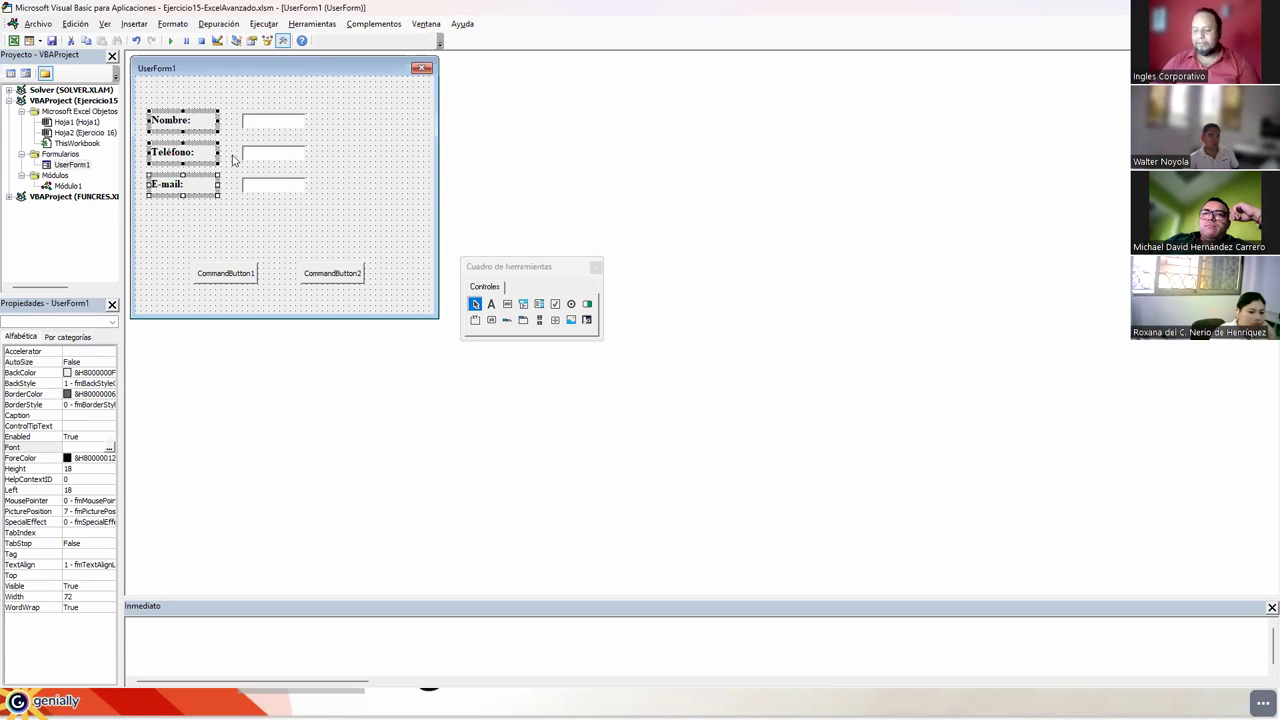
key("Tab")
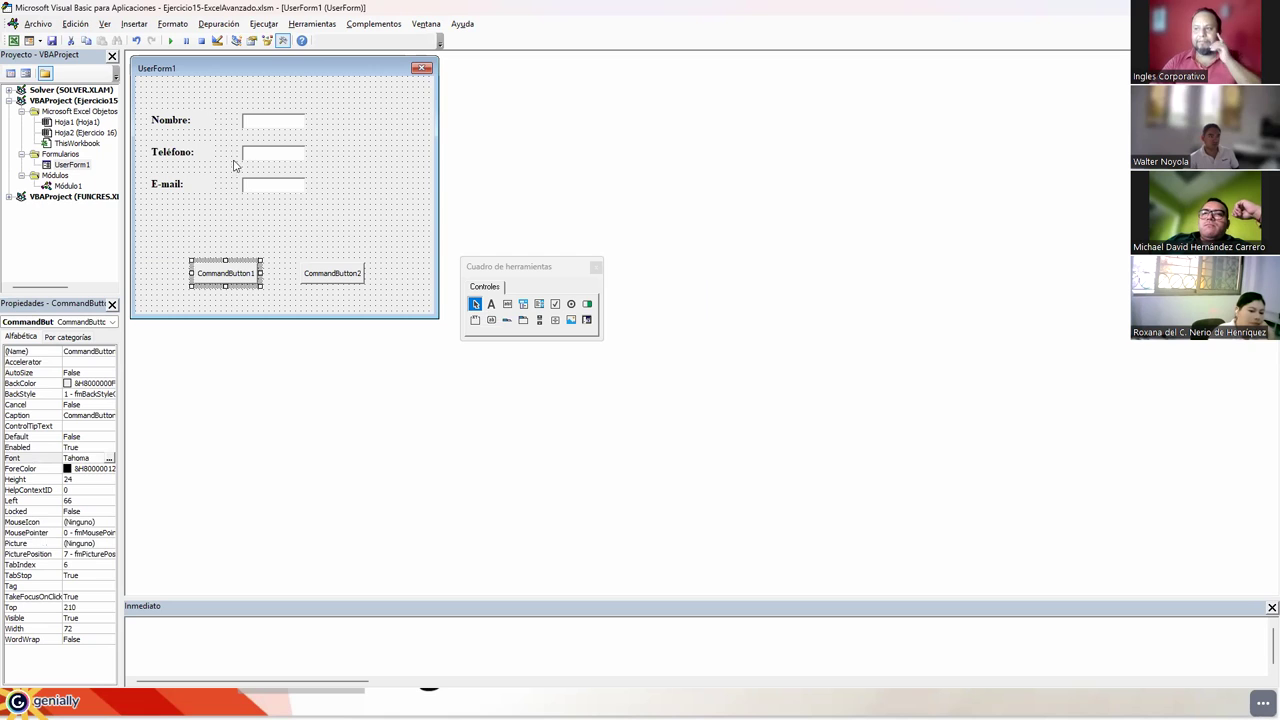
left_click(240, 106)
Step: Widen the three entry boxes further to the right
left_click_drag(313, 220, 257, 190)
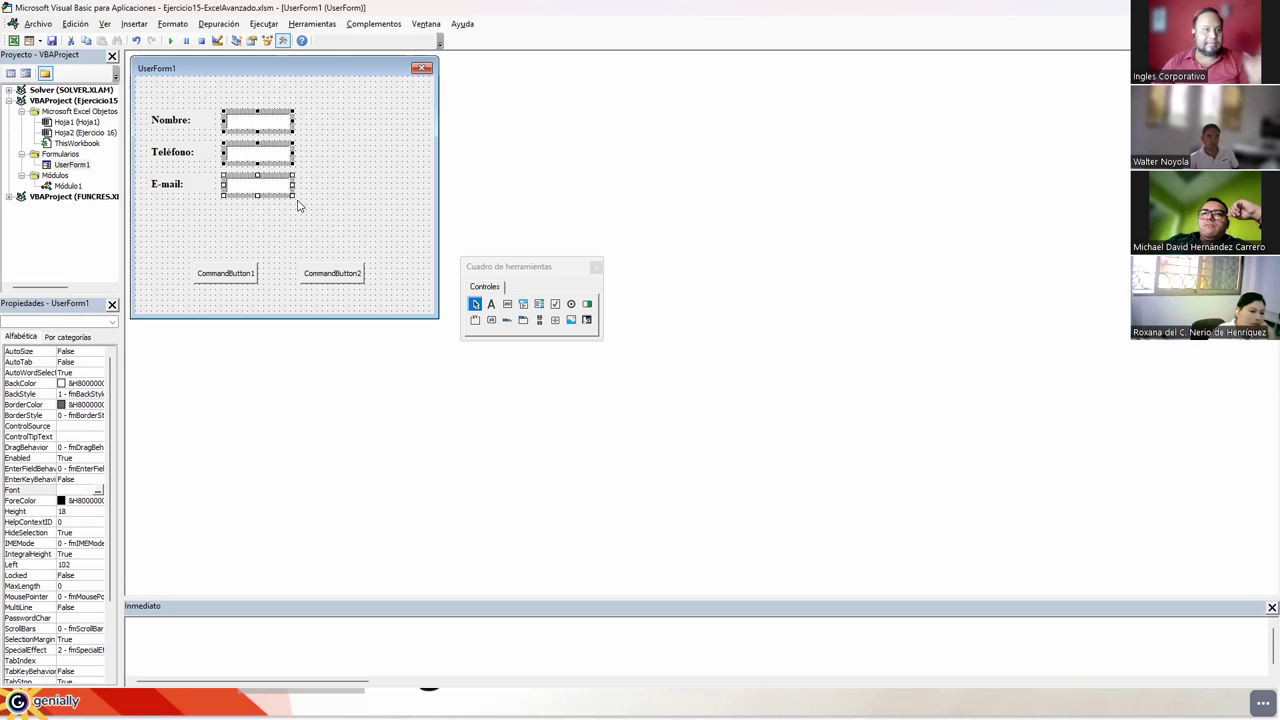
left_click_drag(292, 153, 305, 153)
left_click_drag(381, 162, 402, 166)
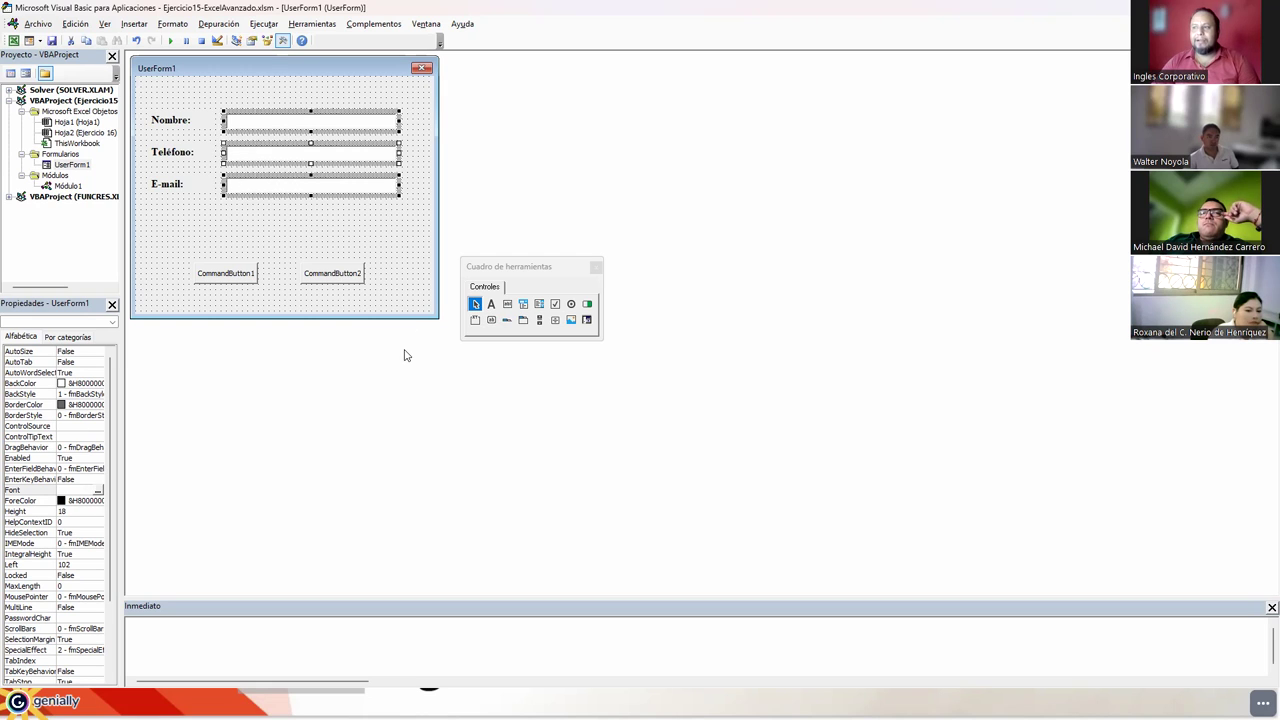
left_click(306, 242)
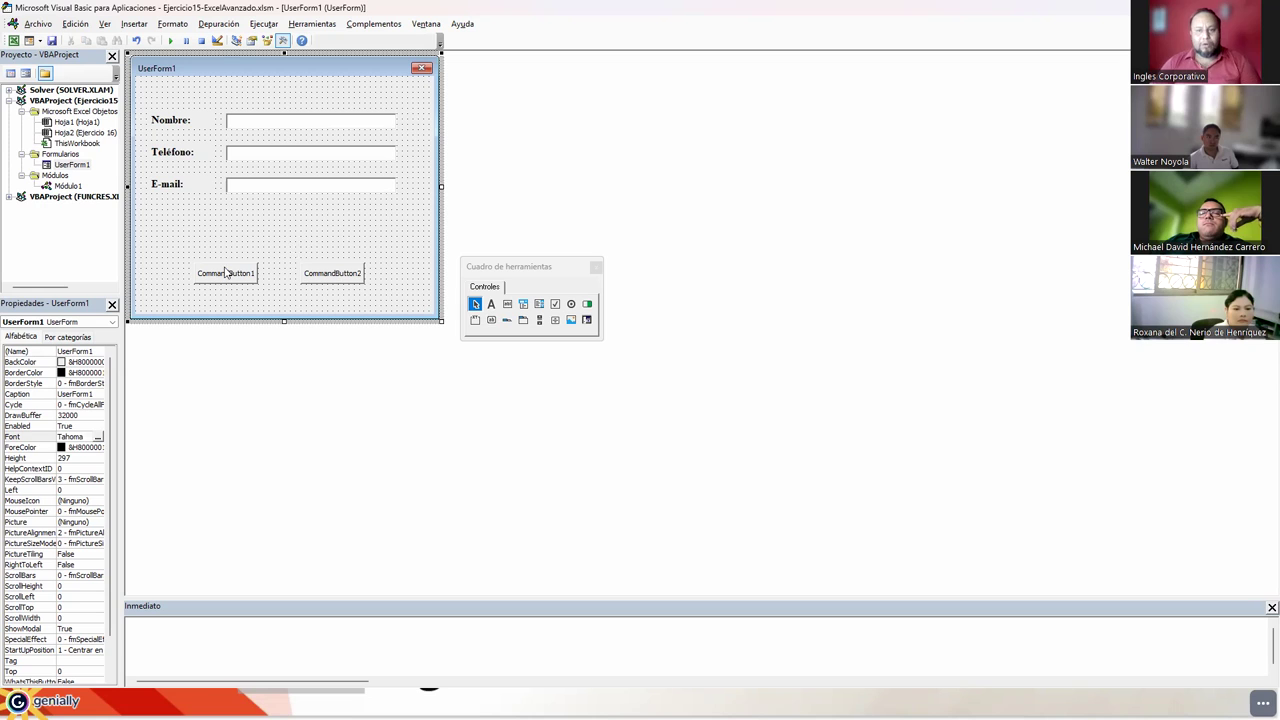
Step: Try a blank name for the Nombre text box, keep TextBox1 after the error, and switch to Notepad
left_click(276, 127)
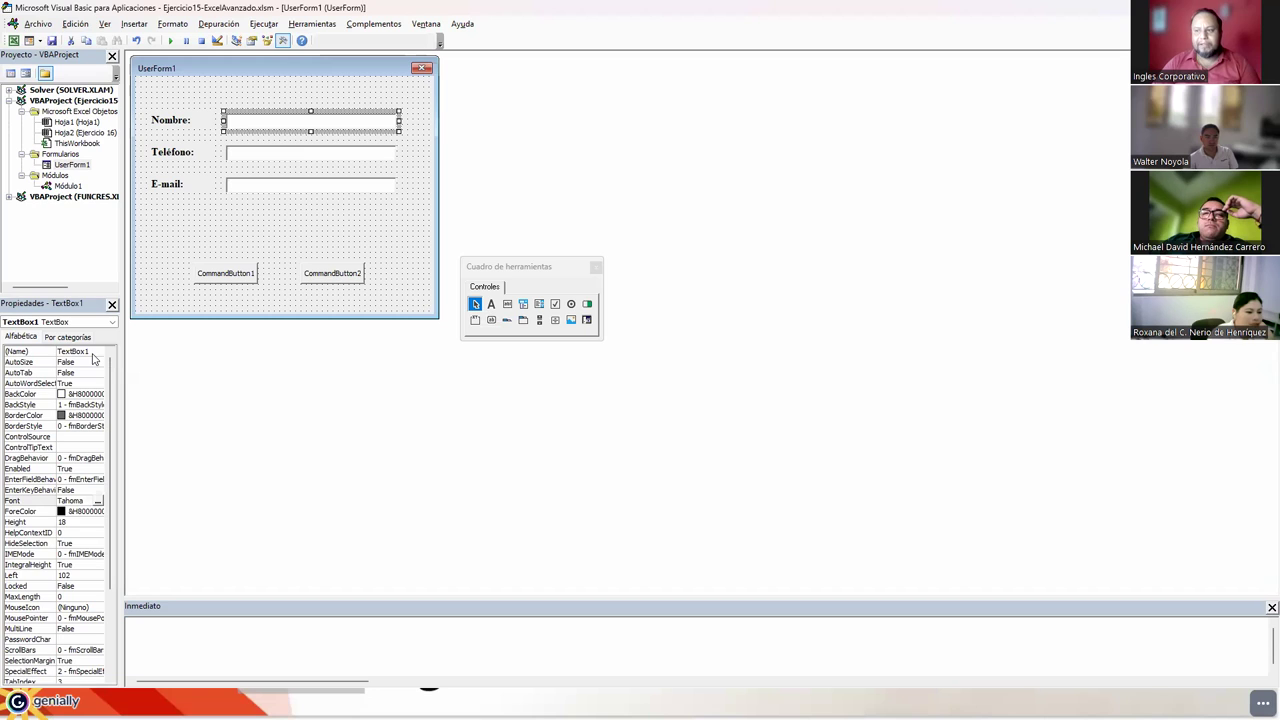
left_click(92, 354)
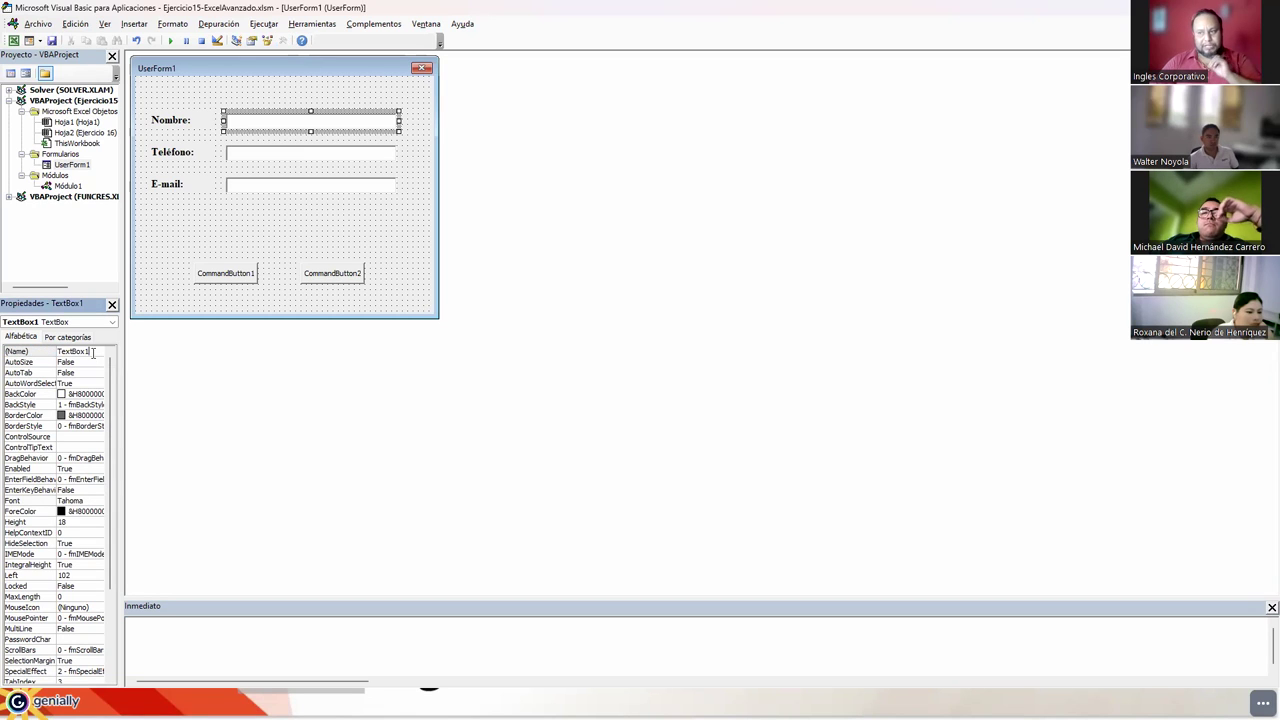
key("BackSpace")
key("BackSpace")
key("BackSpace")
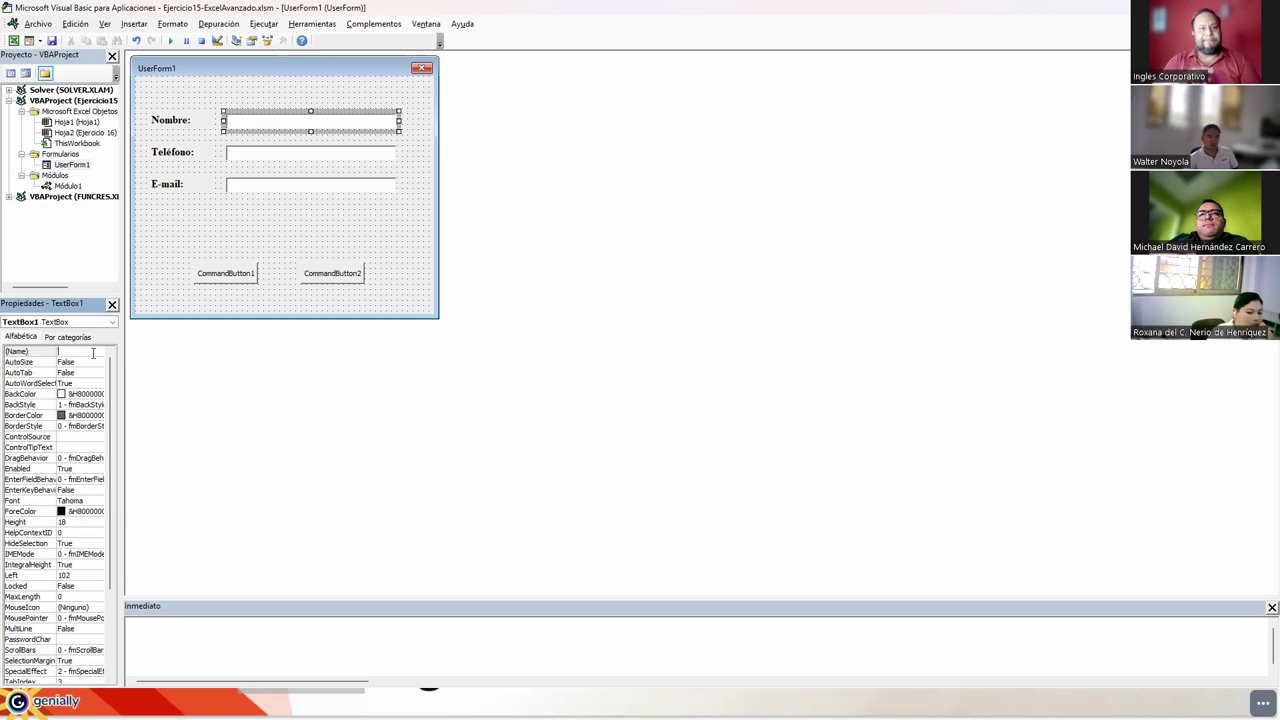
left_click(93, 353)
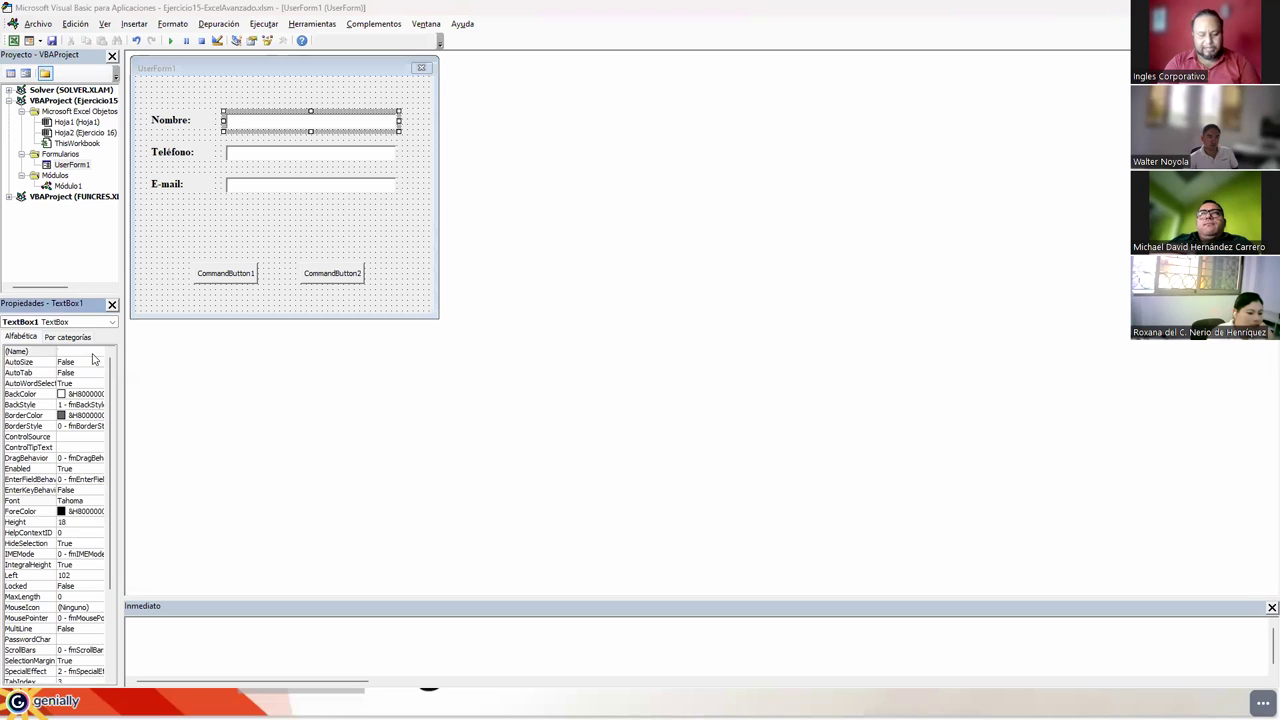
key("Return")
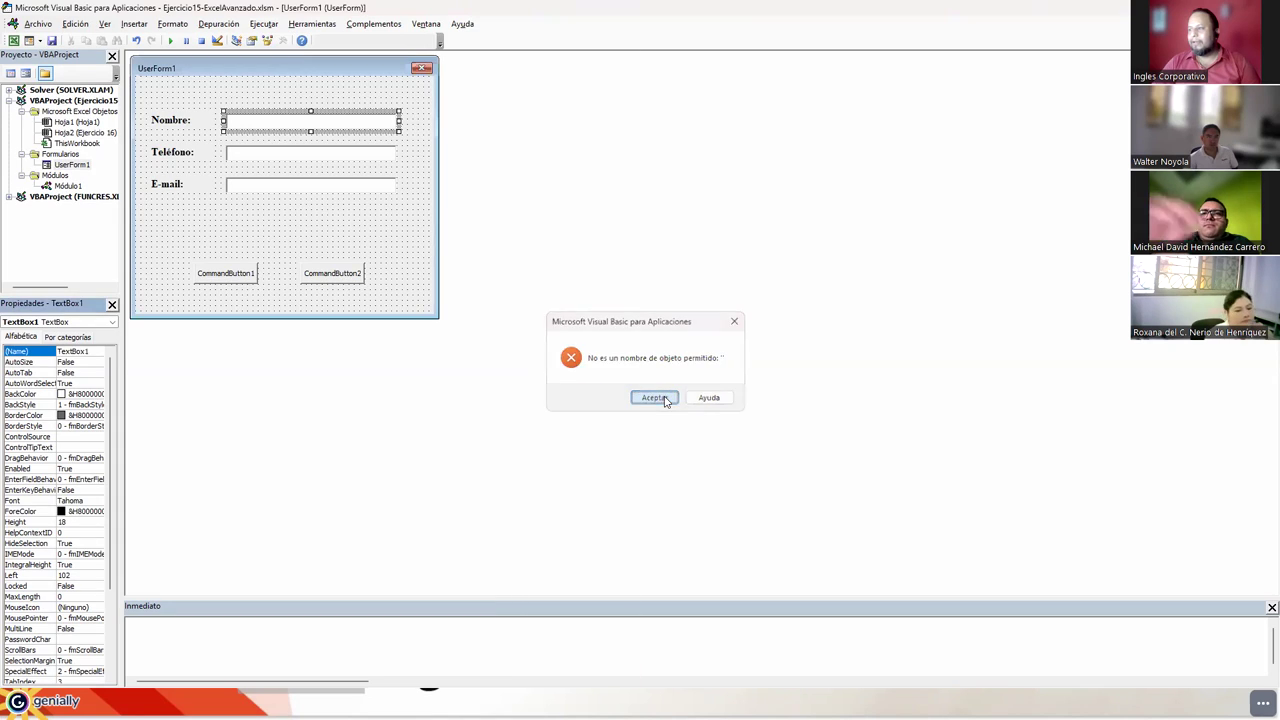
left_click(656, 399)
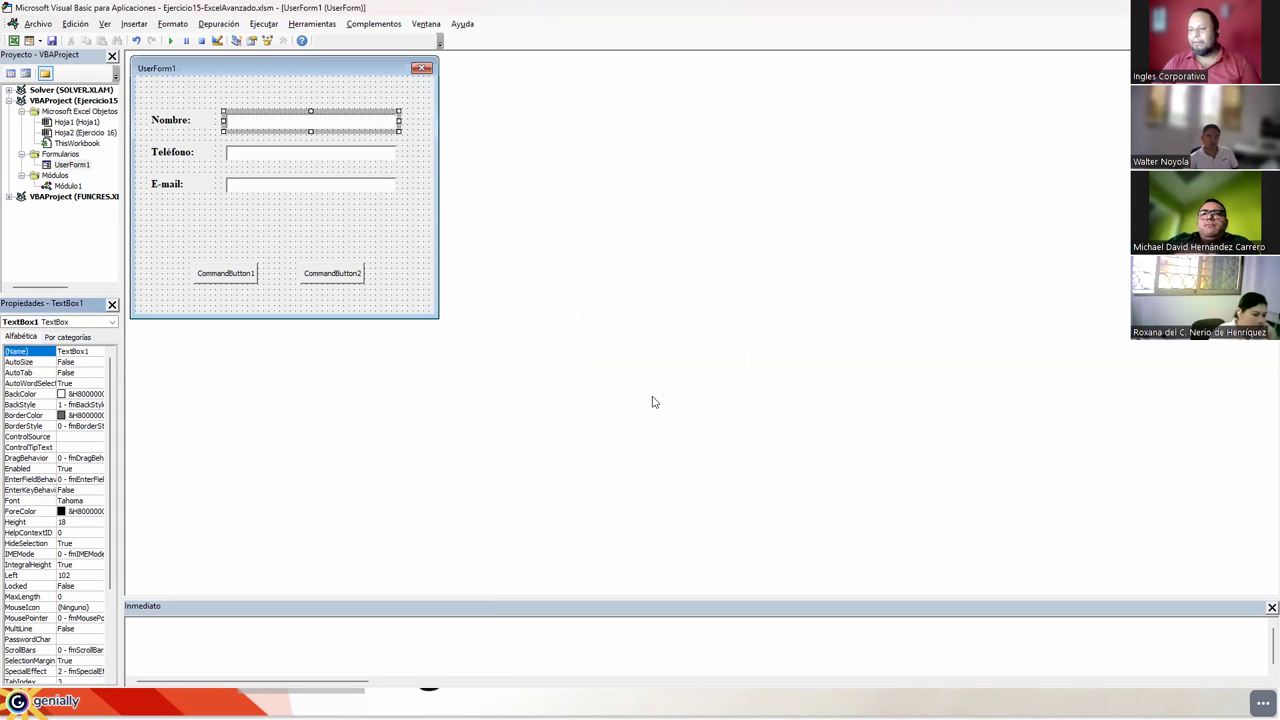
left_click(278, 651)
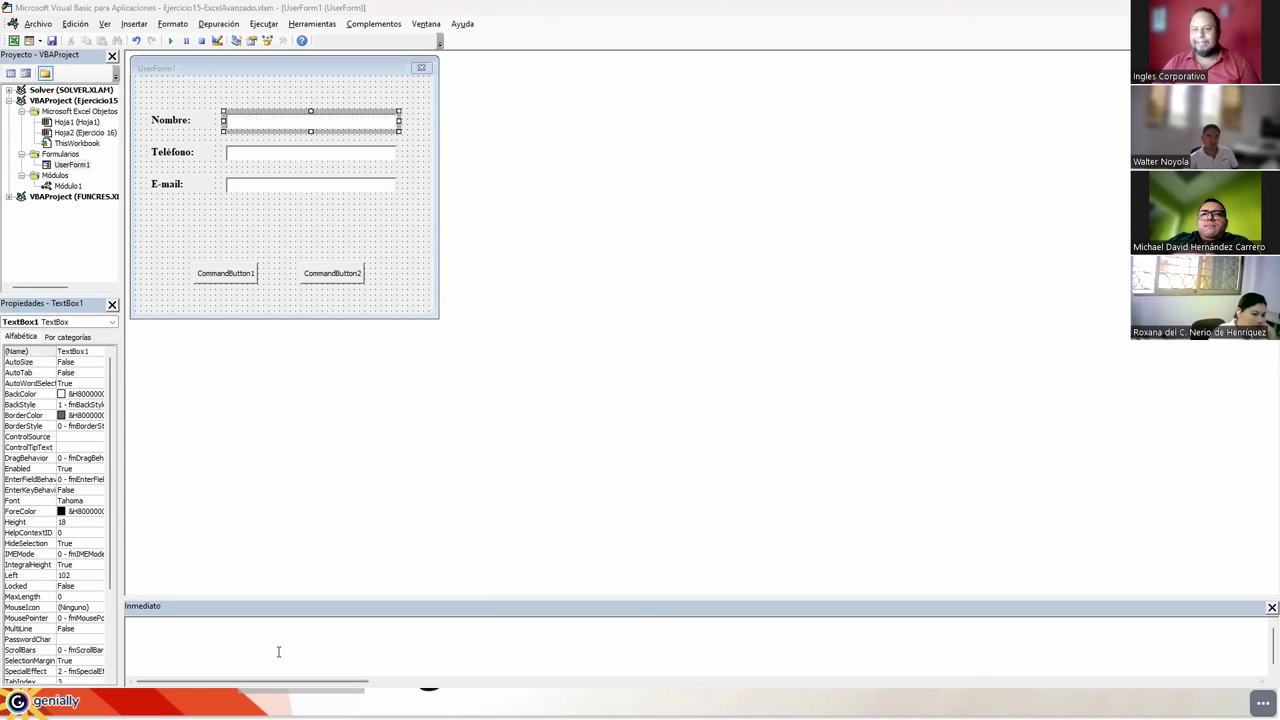
key("alt+Tab")
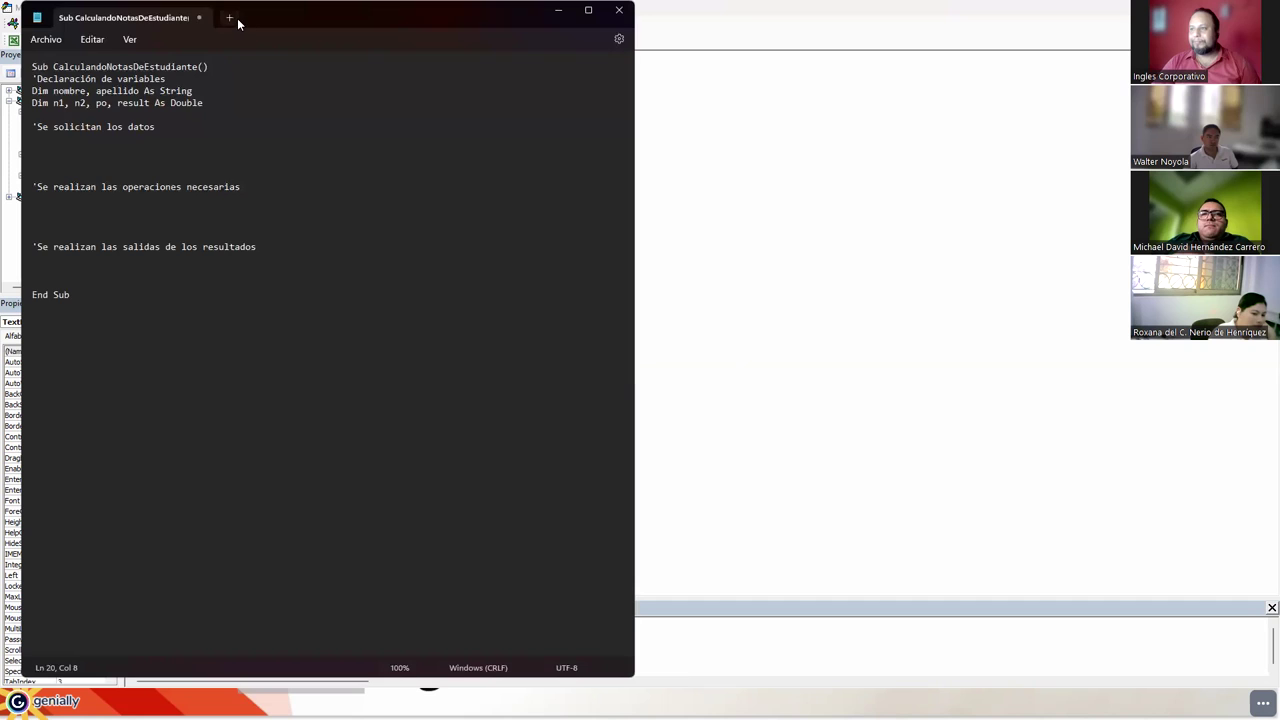
Step: Start an enlarged Notepad note beside the form with the Label rule lbl{Nombre}
left_click(230, 18)
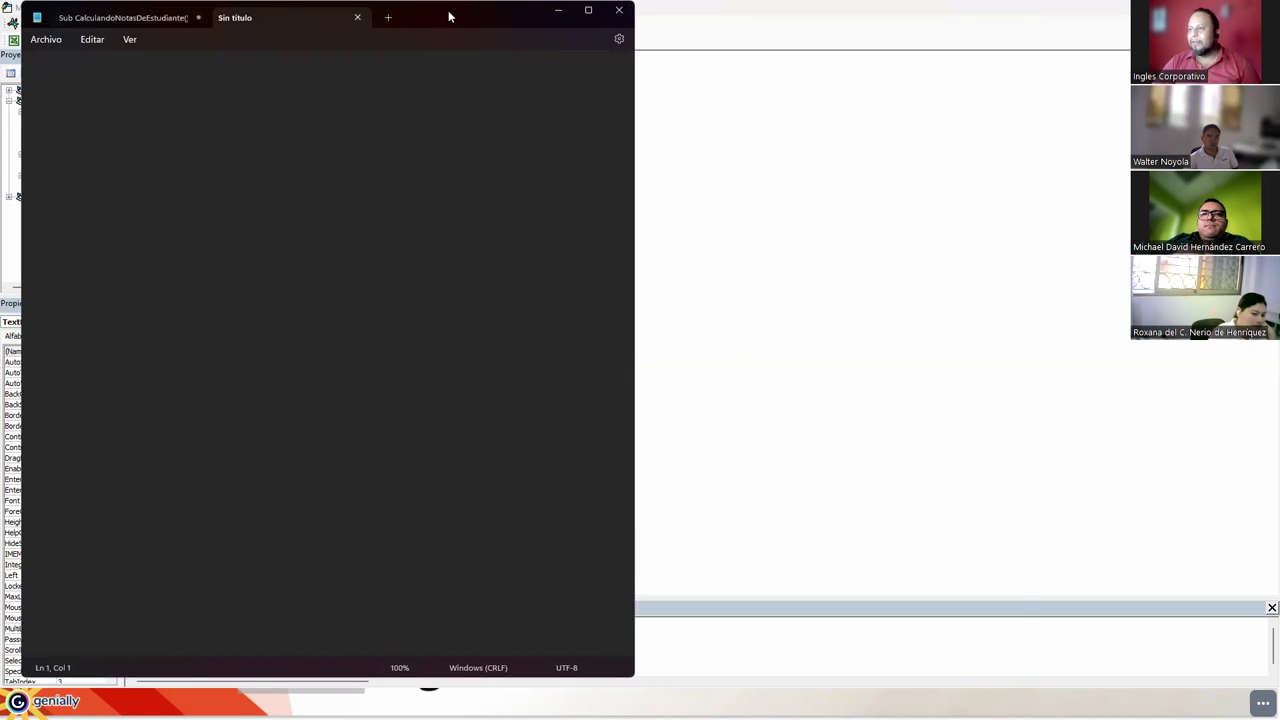
left_click_drag(449, 16, 837, 25)
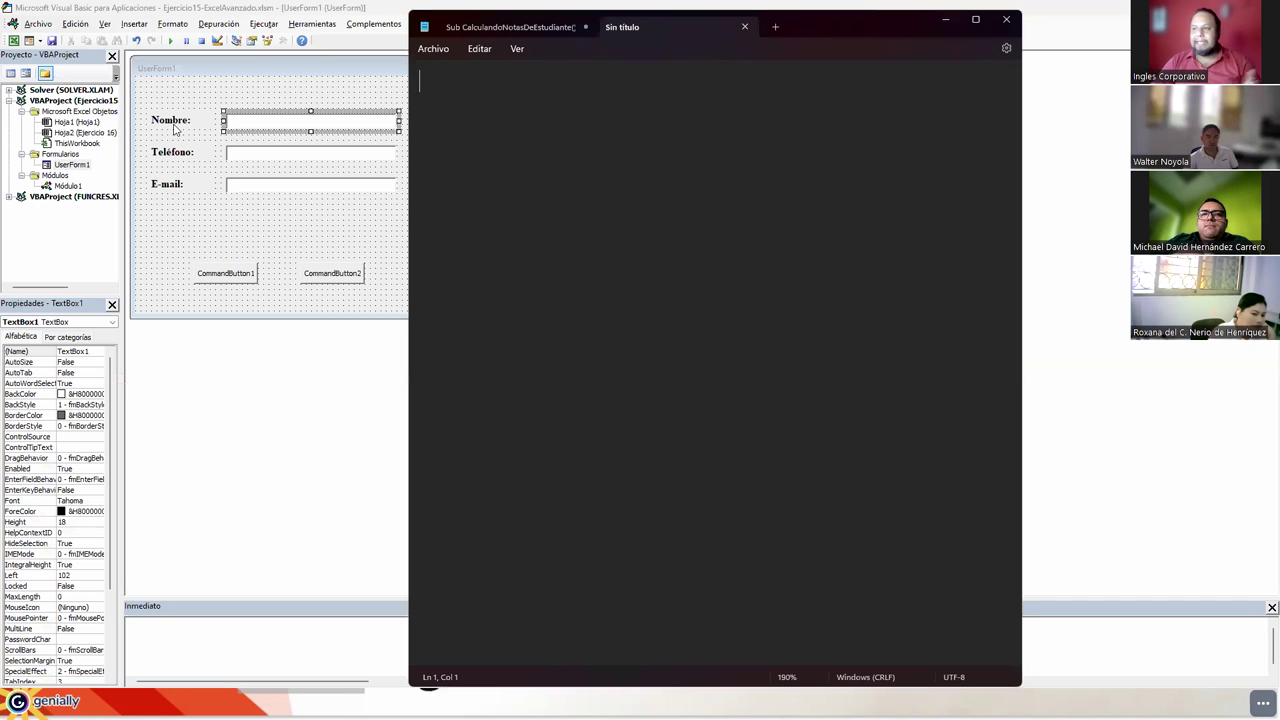
key("ctrl+plus")
key("ctrl+plus")
key("ctrl+plus")
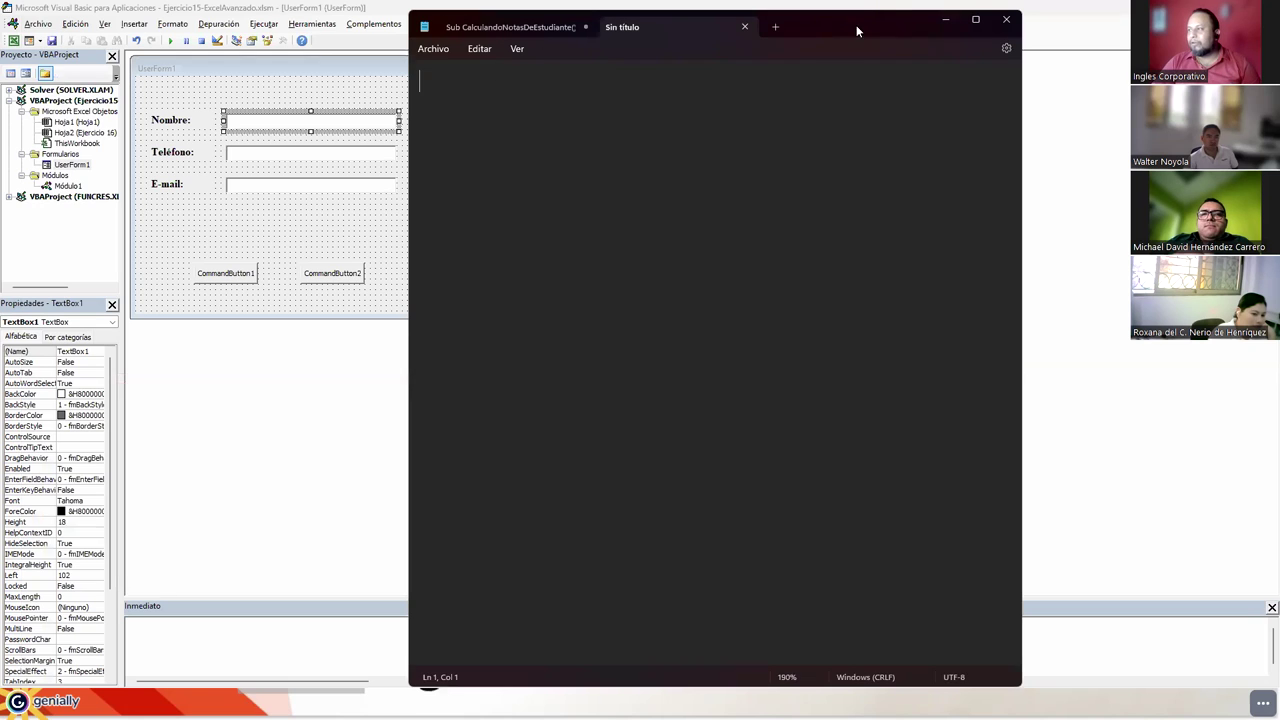
left_click_drag(900, 31, 970, 30)
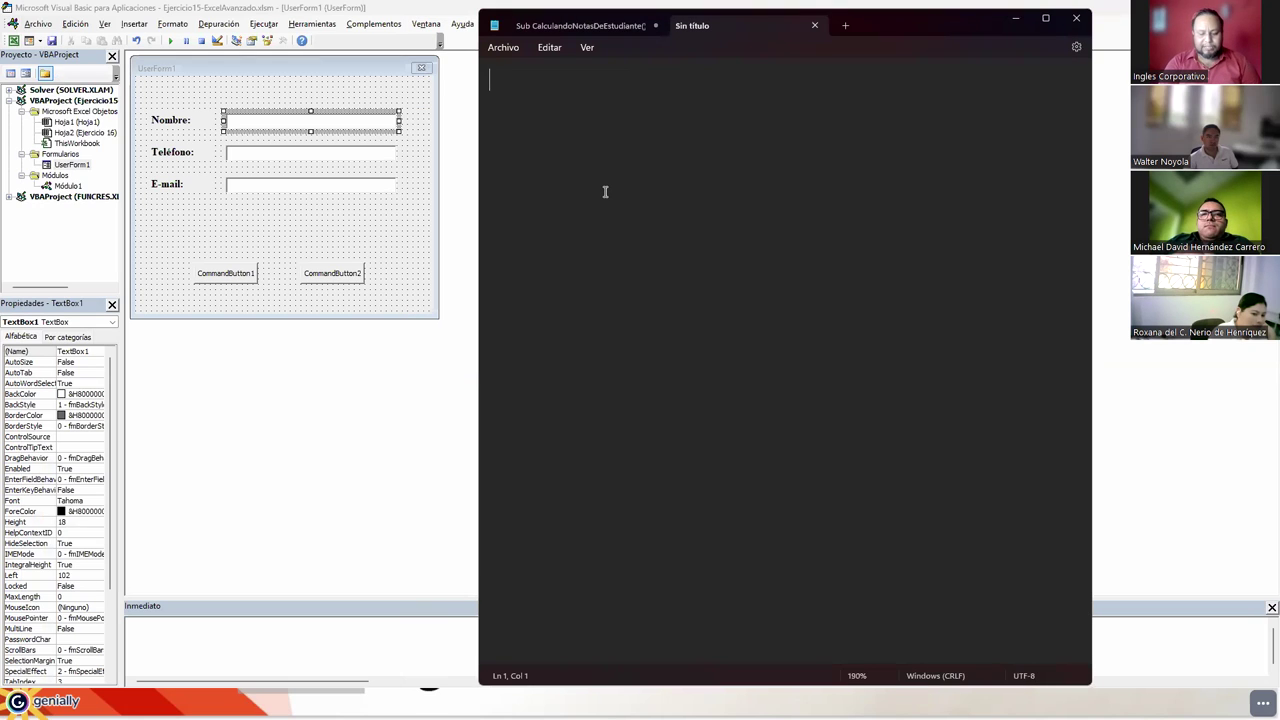
type("Label1")
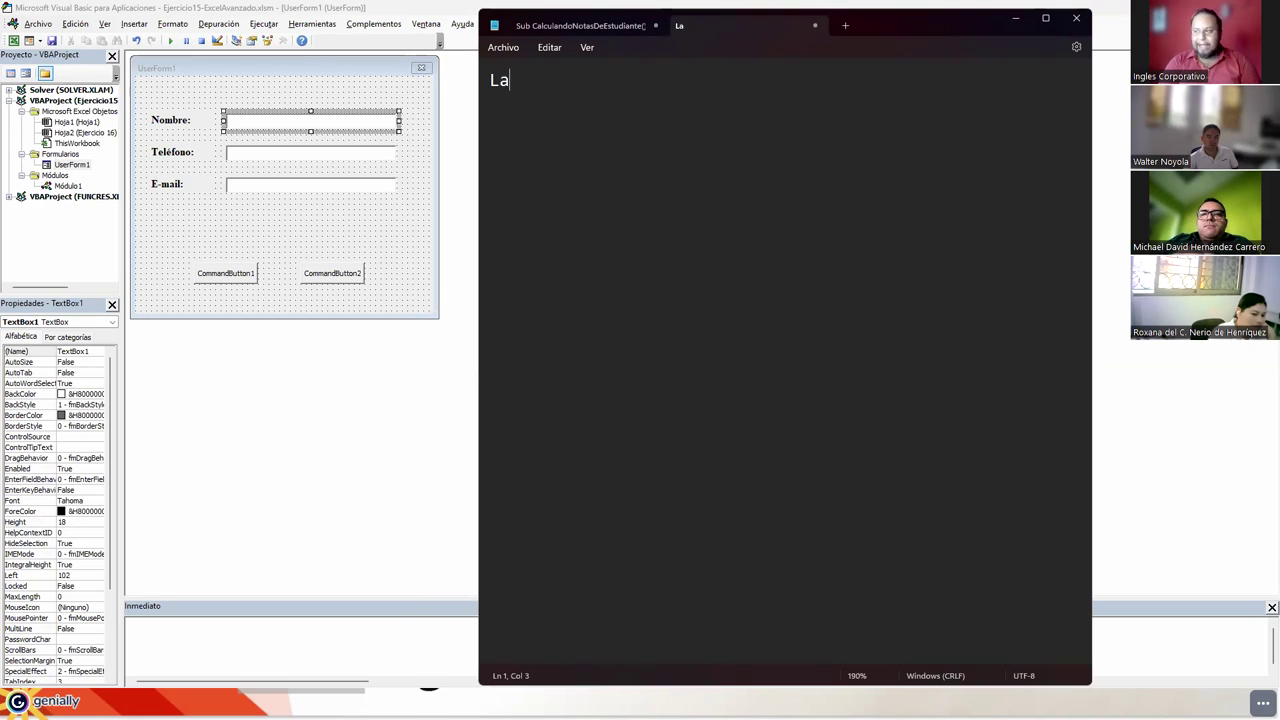
type(": ")
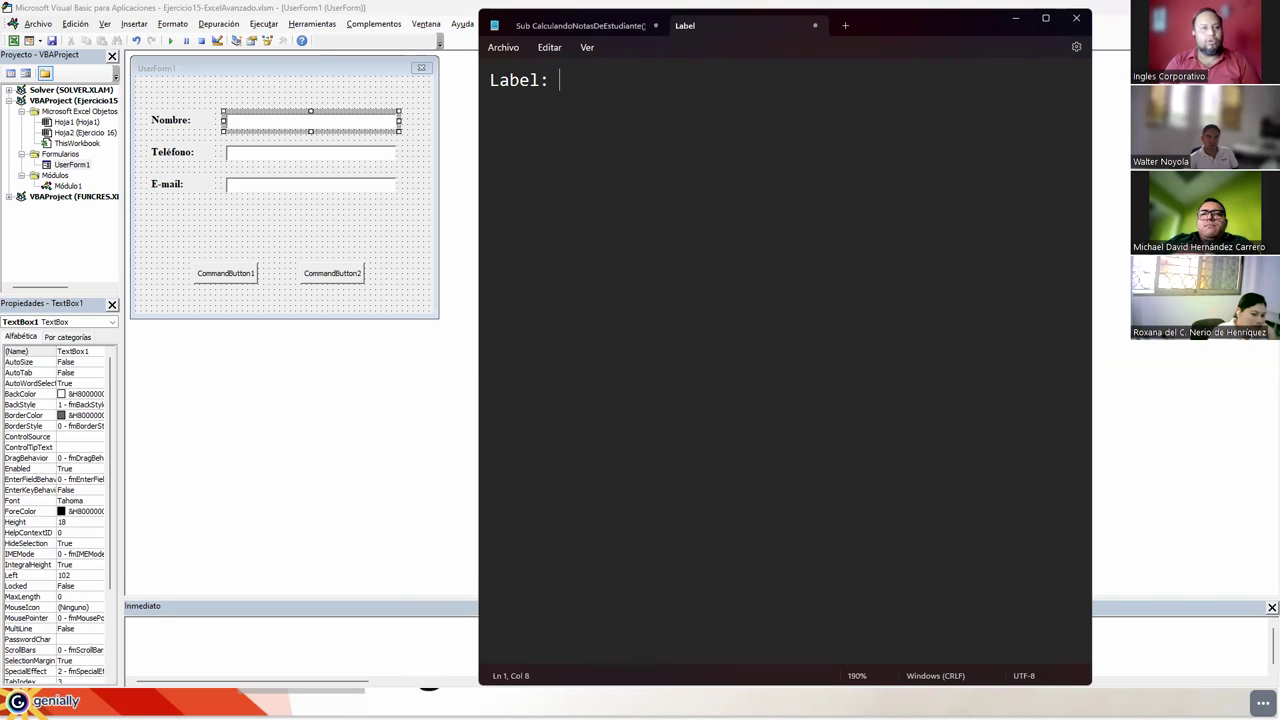
type("bl")
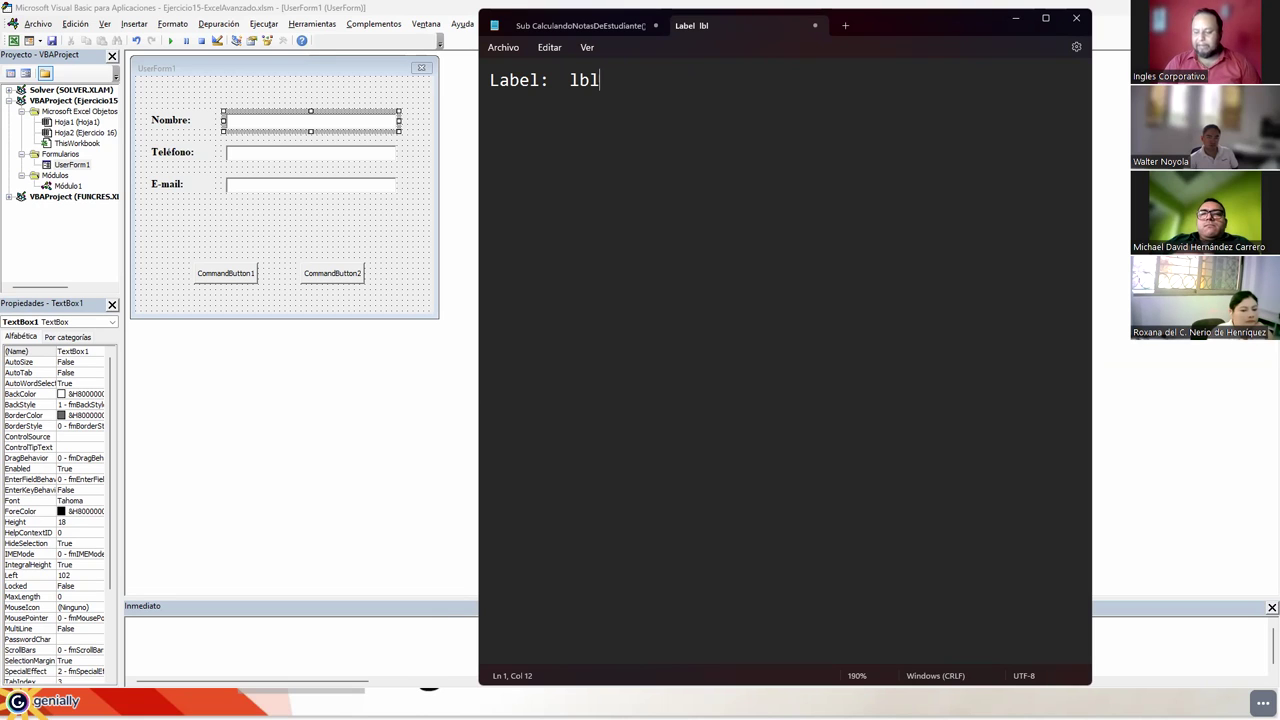
type("Nombre")
key("End")
key("Return")
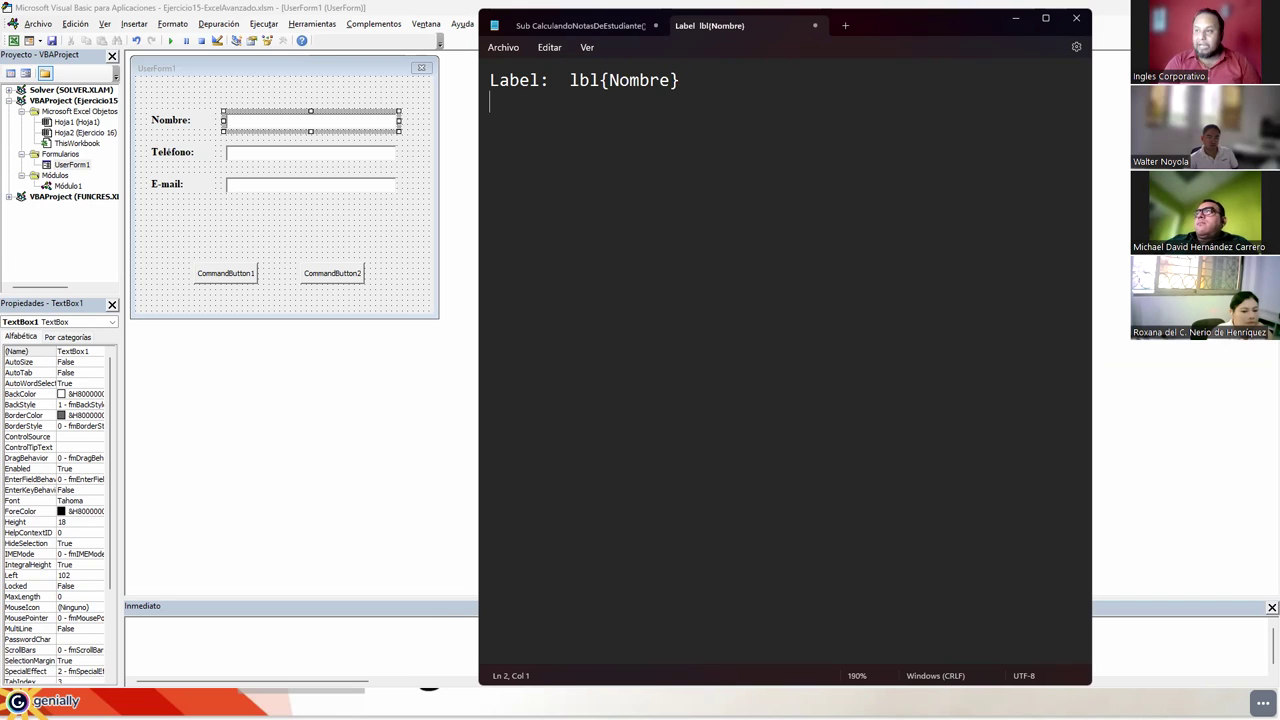
Step: Add the Textbox txt{Nombre} and Button btn{Nombre} prefix rules, reusing the copied {Nombre}
type("Texbox")
key("BackSpace")
key("BackSpace")
key("BackSpace")
type("tbox =")
key("BackSpace")
type(": txt")
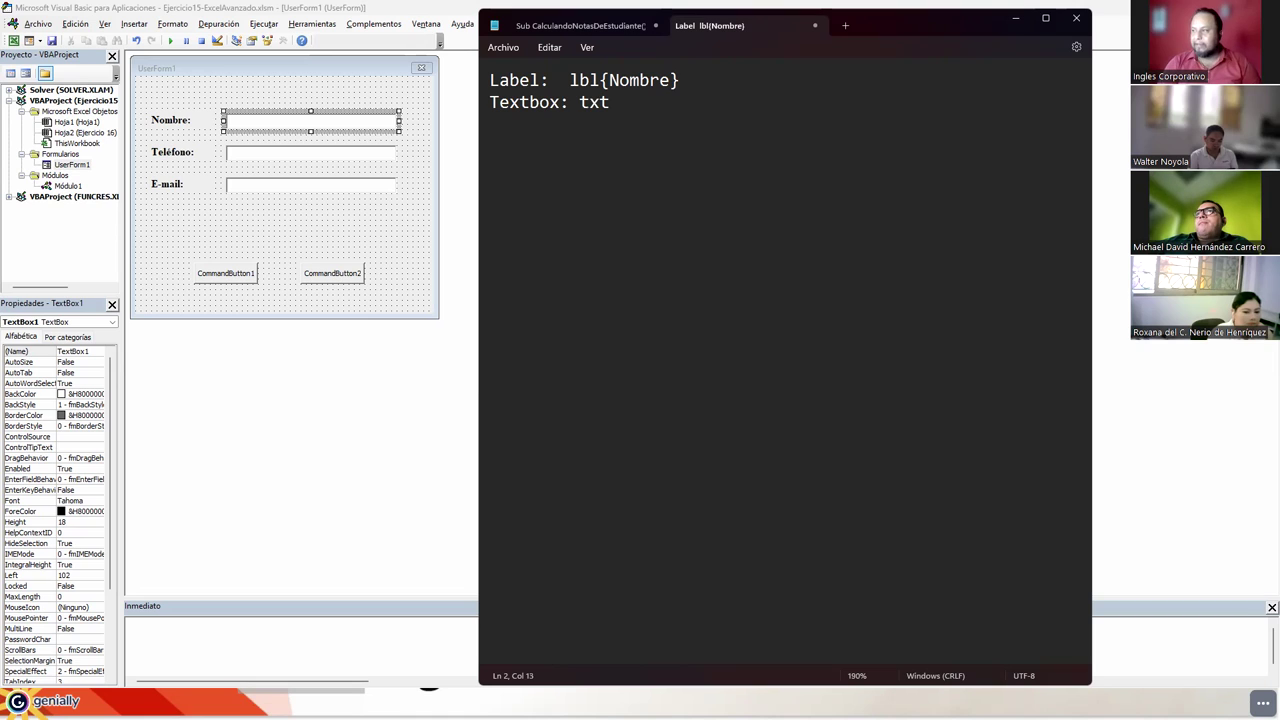
key("Up")
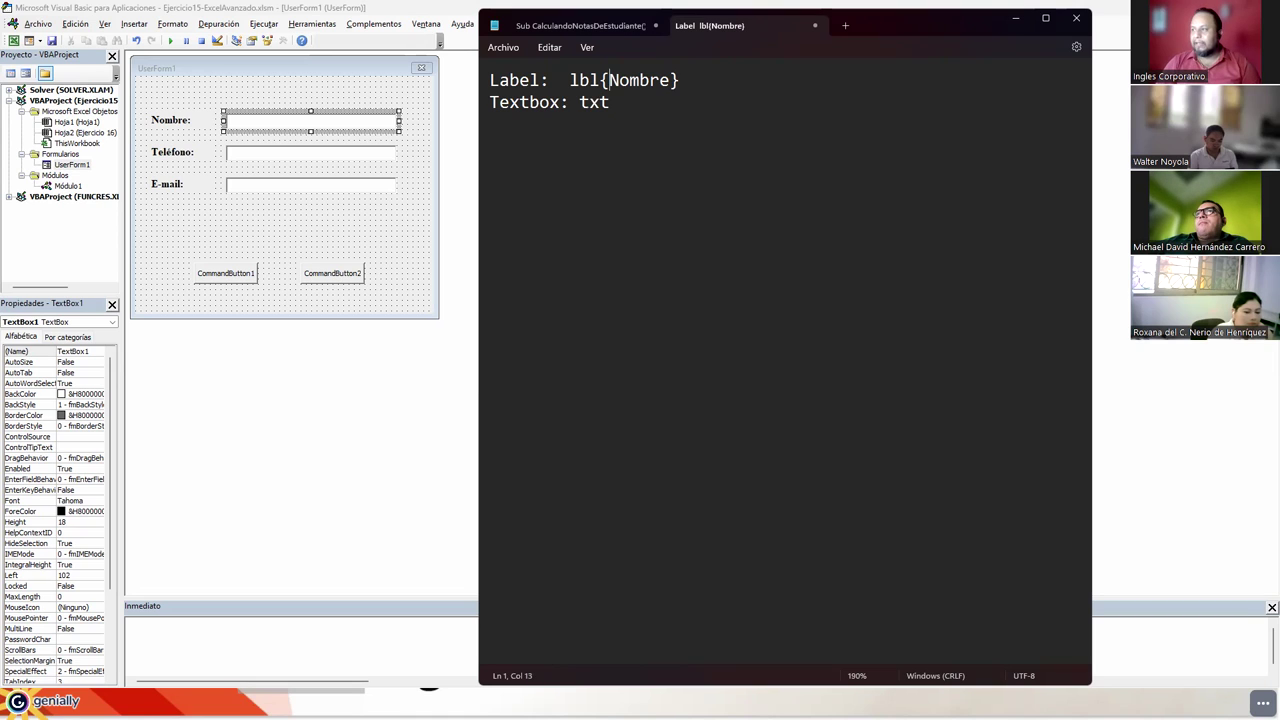
key("shift+End")
key("ctrl+c")
key("Down")
key("ctrl+v")
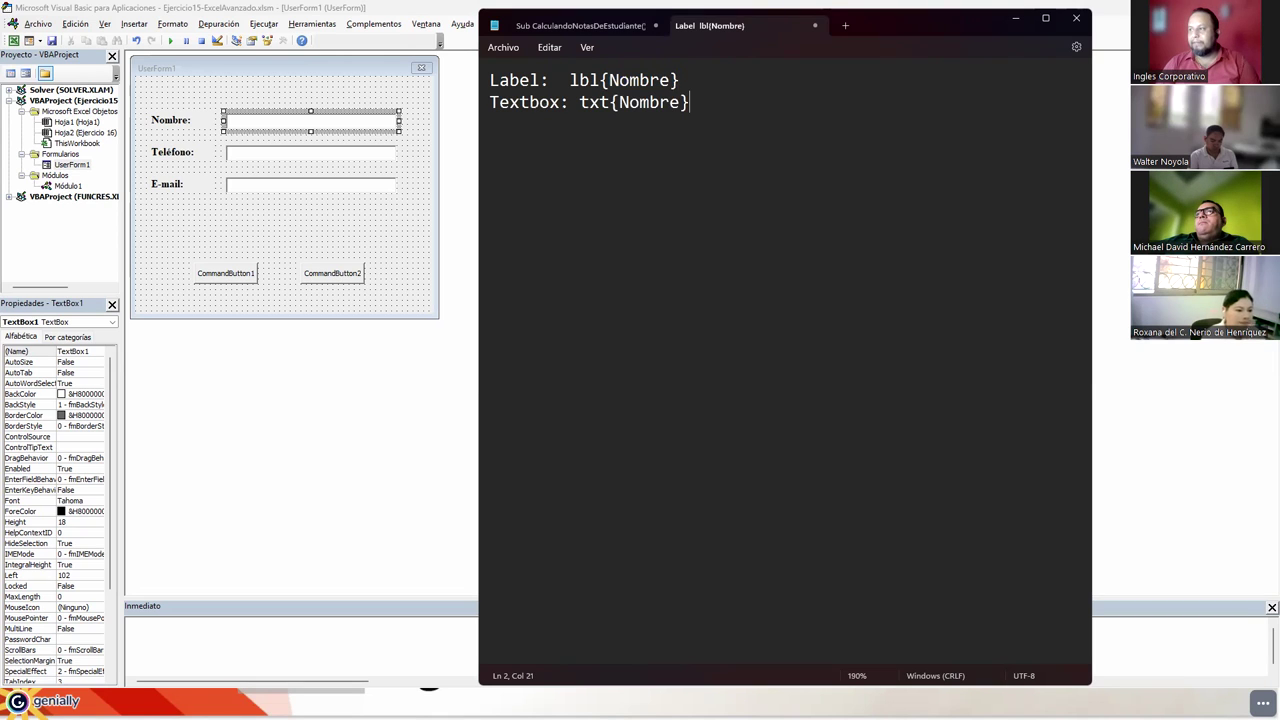
key("Return")
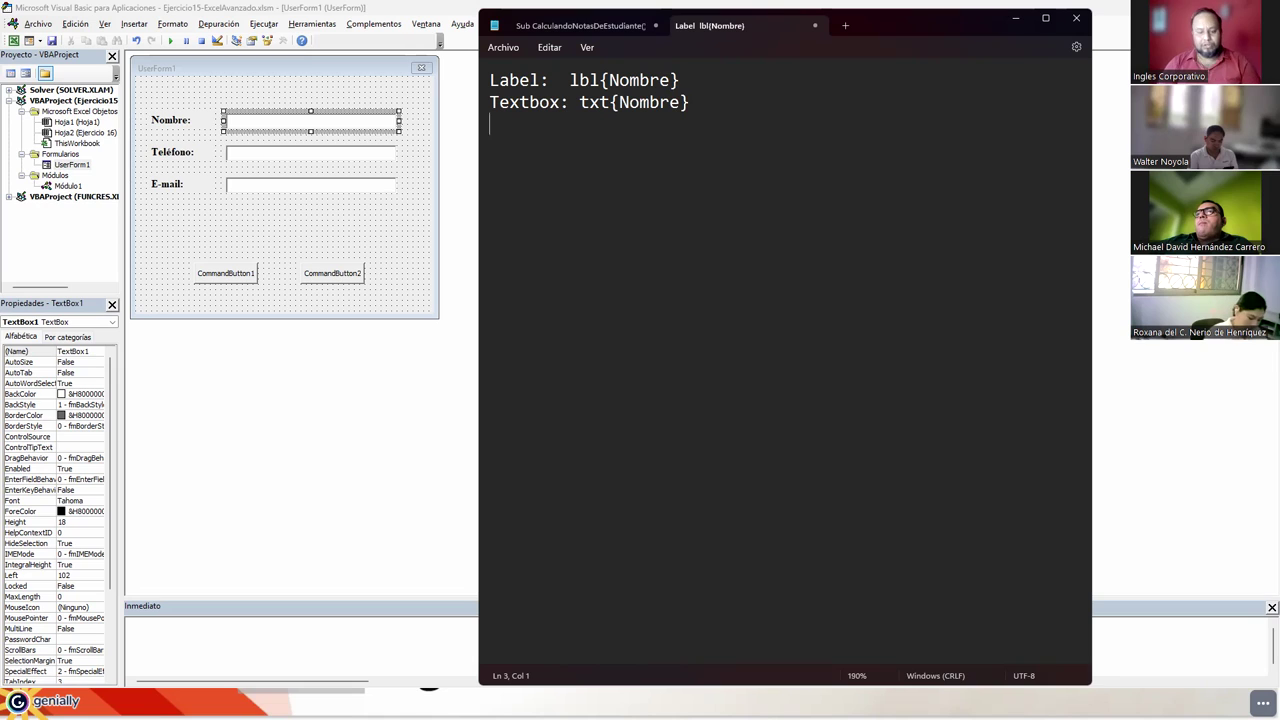
type("Button: btn")
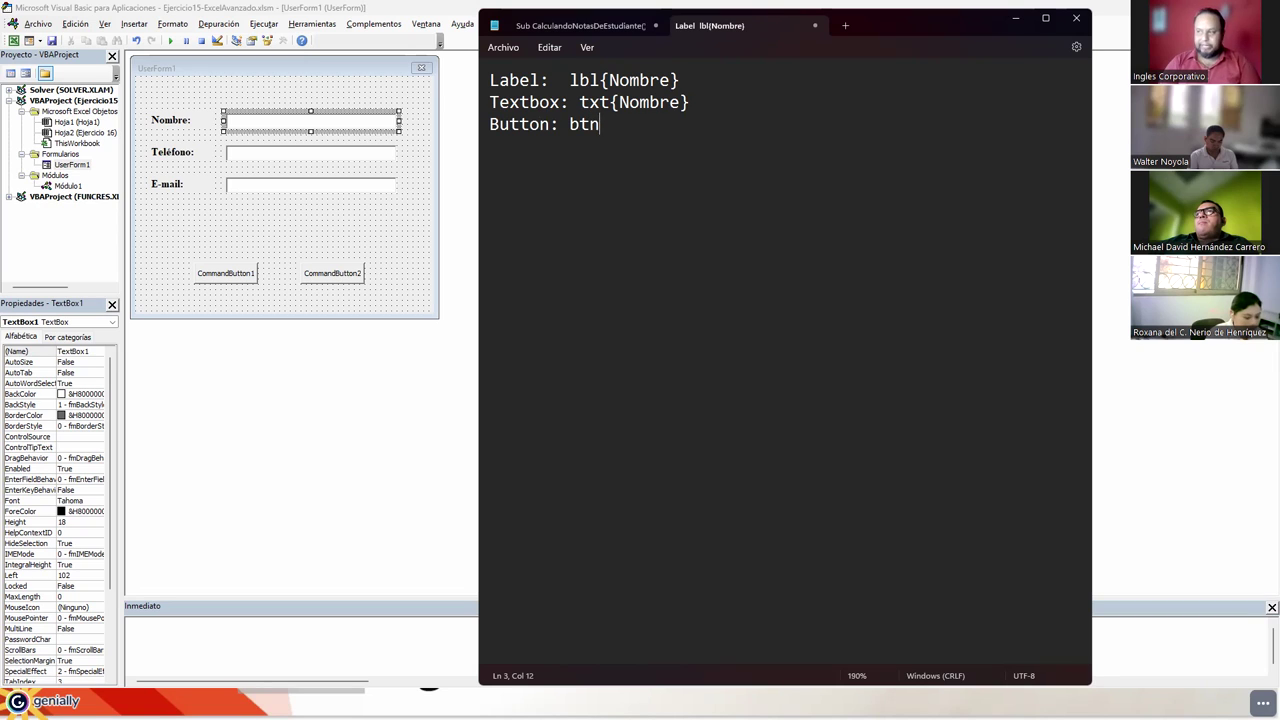
key("ctrl+v")
Step: List txtNombre, txtTelefono and txtEmail as the text box names
key("Return")
key("Return")
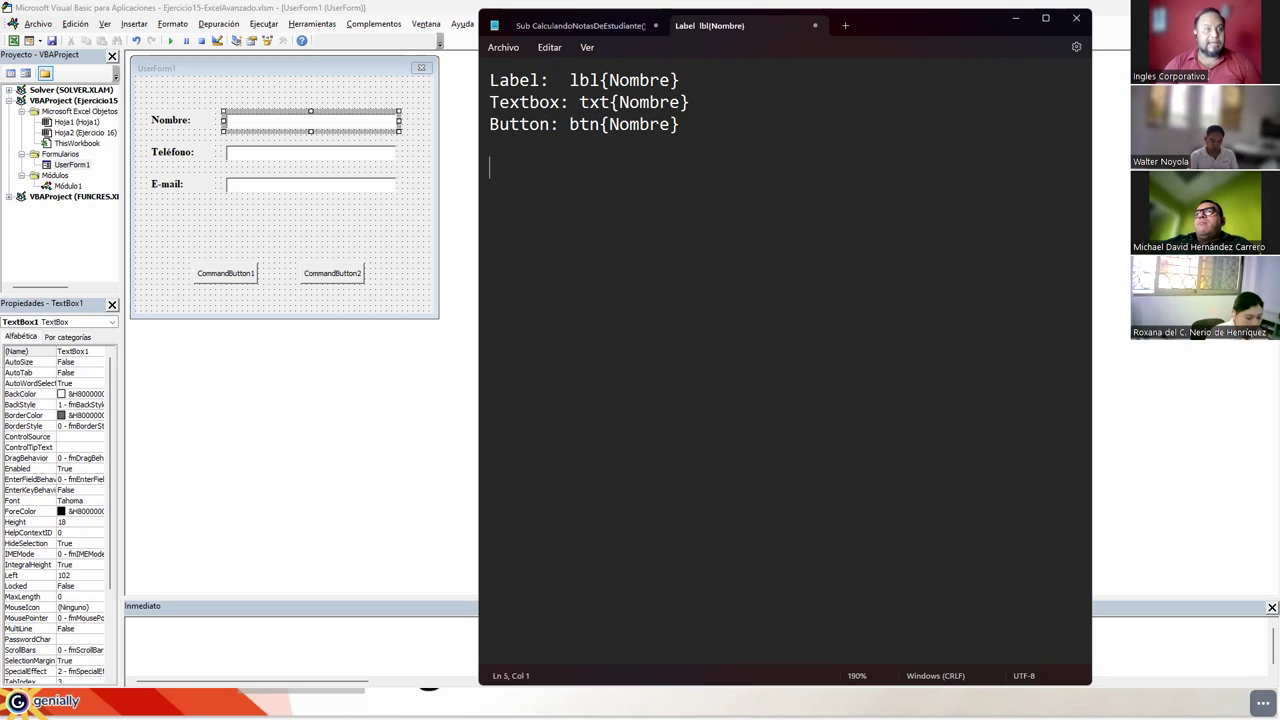
type("mbre")
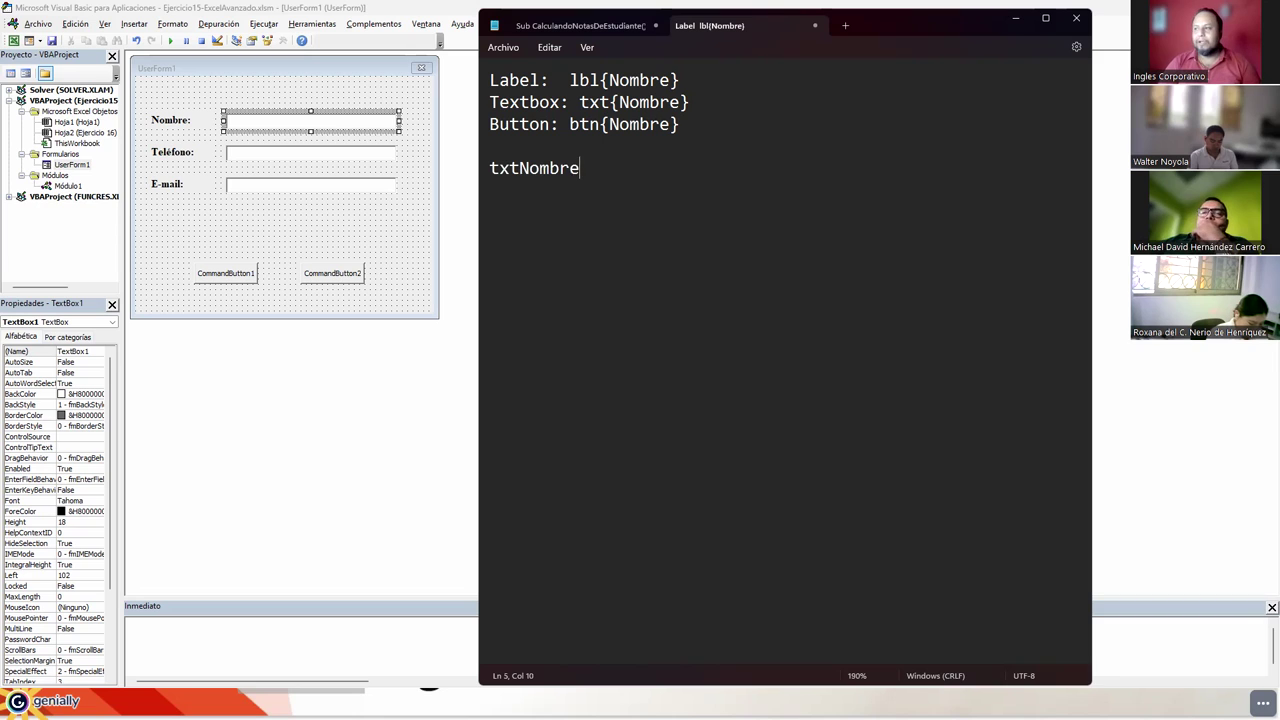
key("Return")
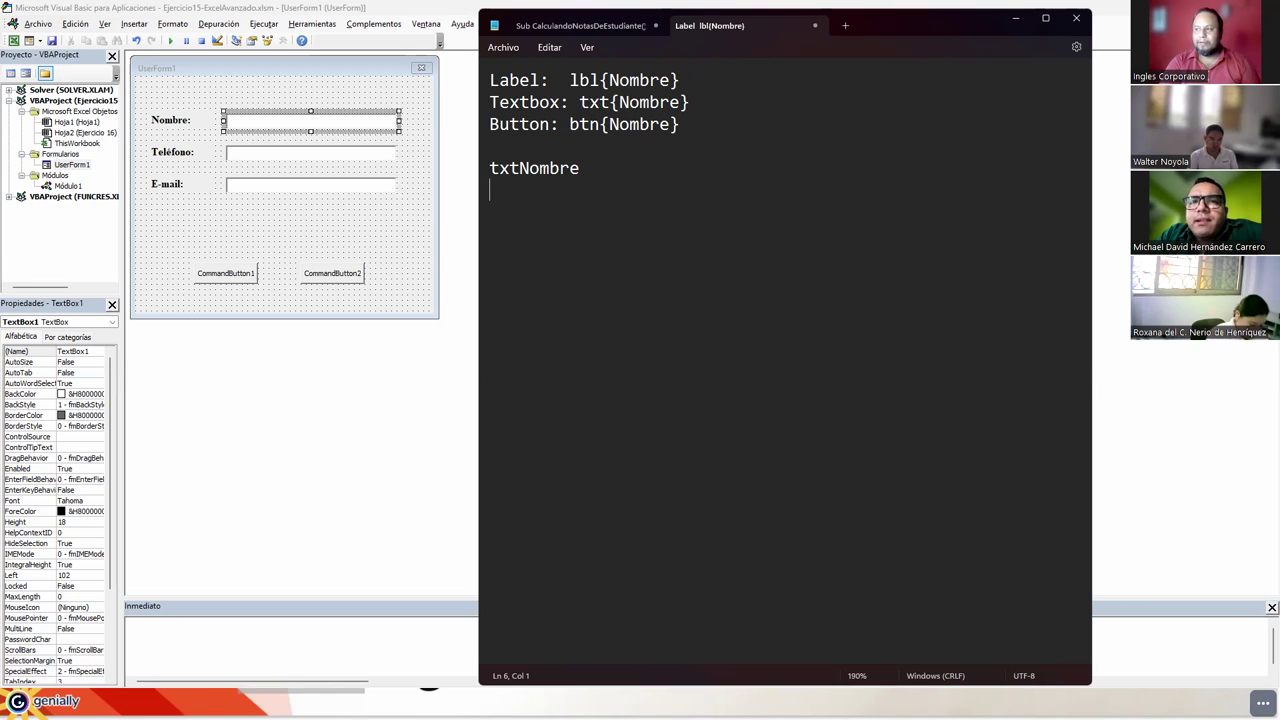
type("txtTelefono")
key("Return")
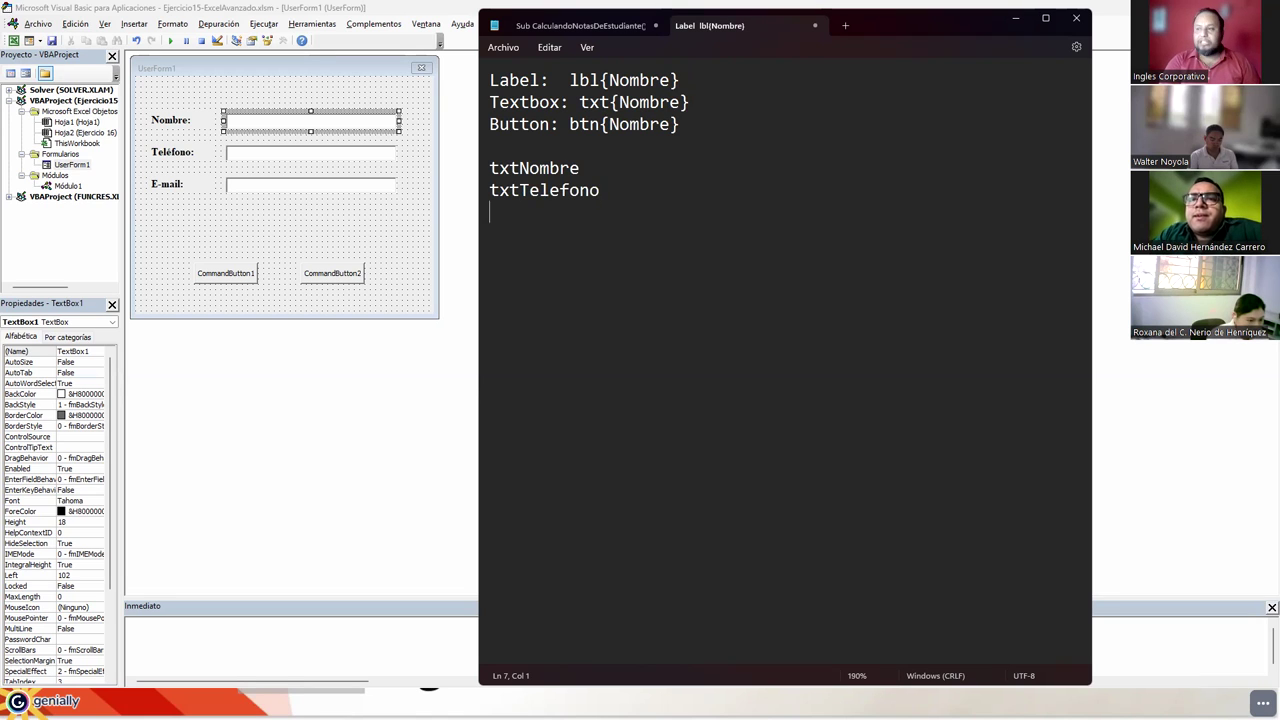
type("tEmail")
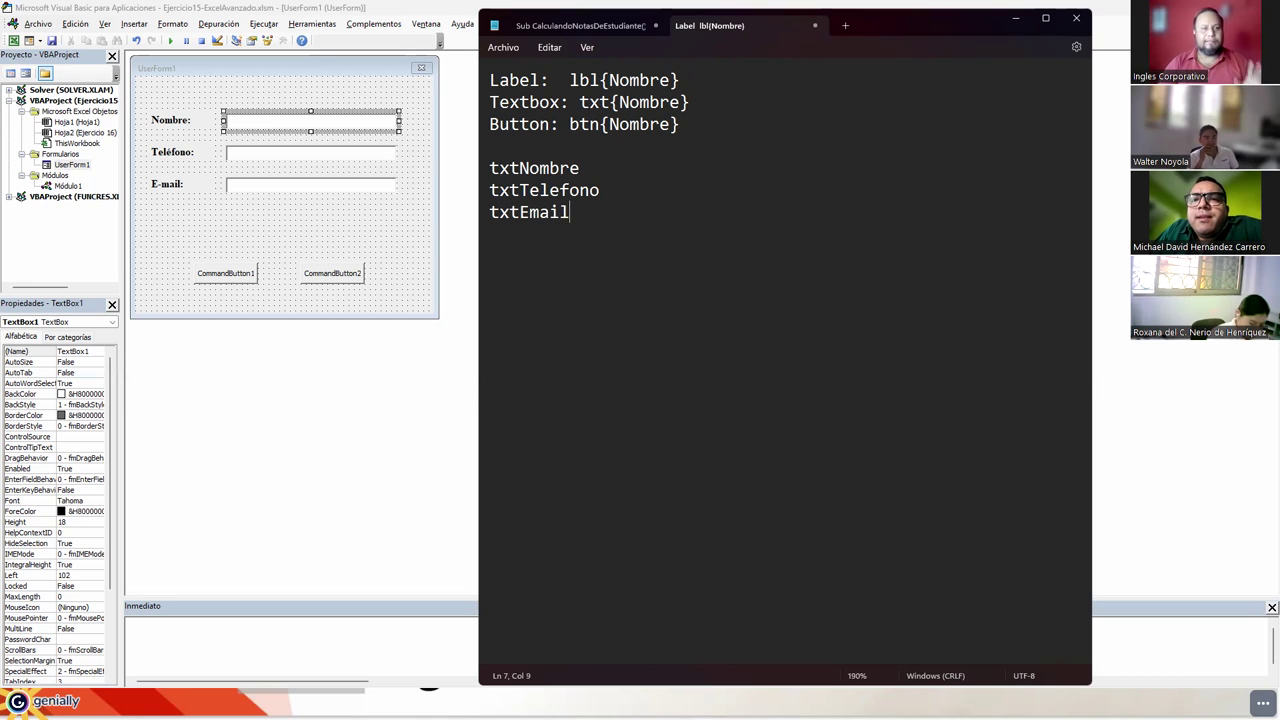
double_click(519, 170)
Step: Rename the Nombre text box to txtNombre by pasting the name
left_click(263, 121)
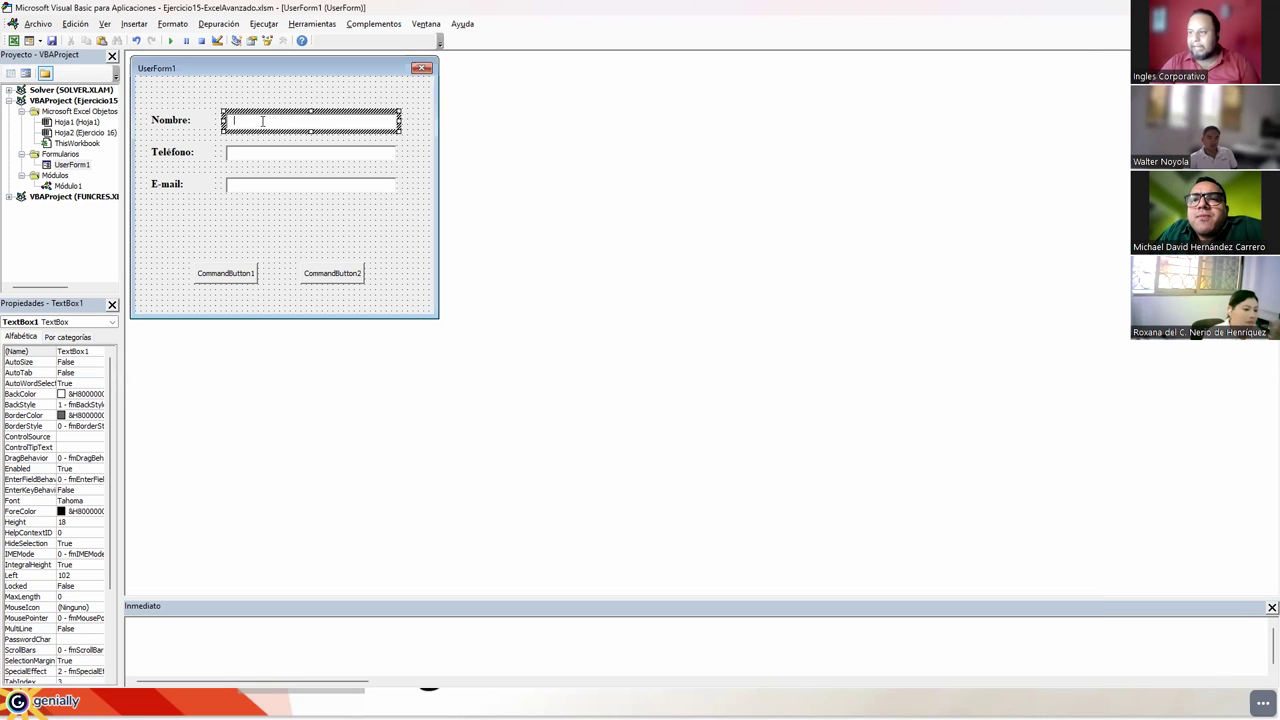
left_click(309, 214)
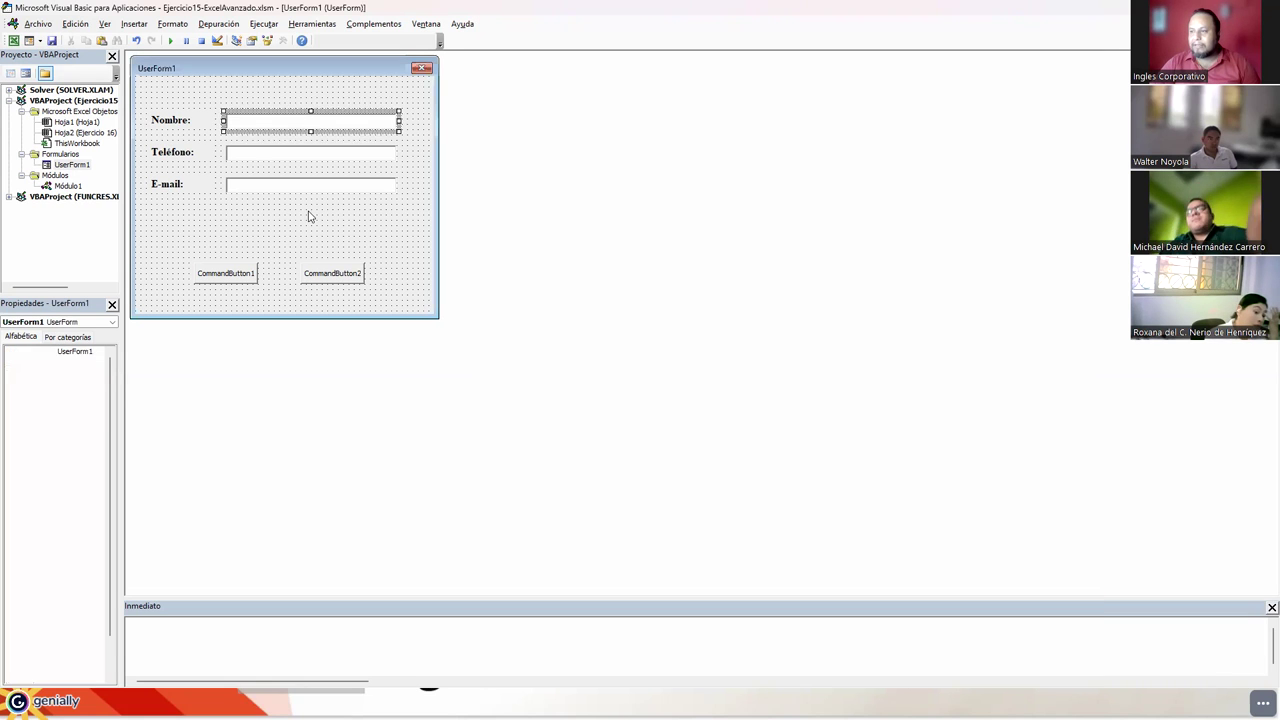
left_click(266, 123)
double_click(75, 351)
key("ctrl+v")
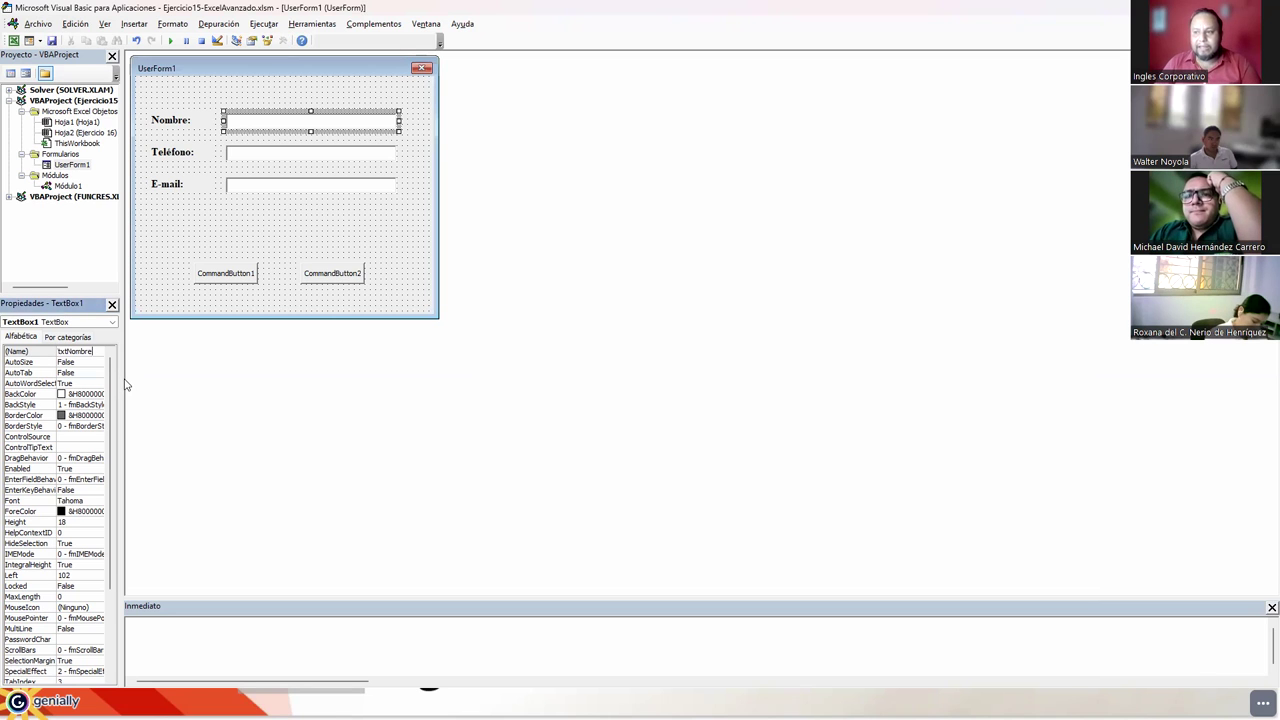
key("Return")
Step: Rename the Teléfono and E-mail text boxes to txtTelefono and txtEmail
left_click(248, 156)
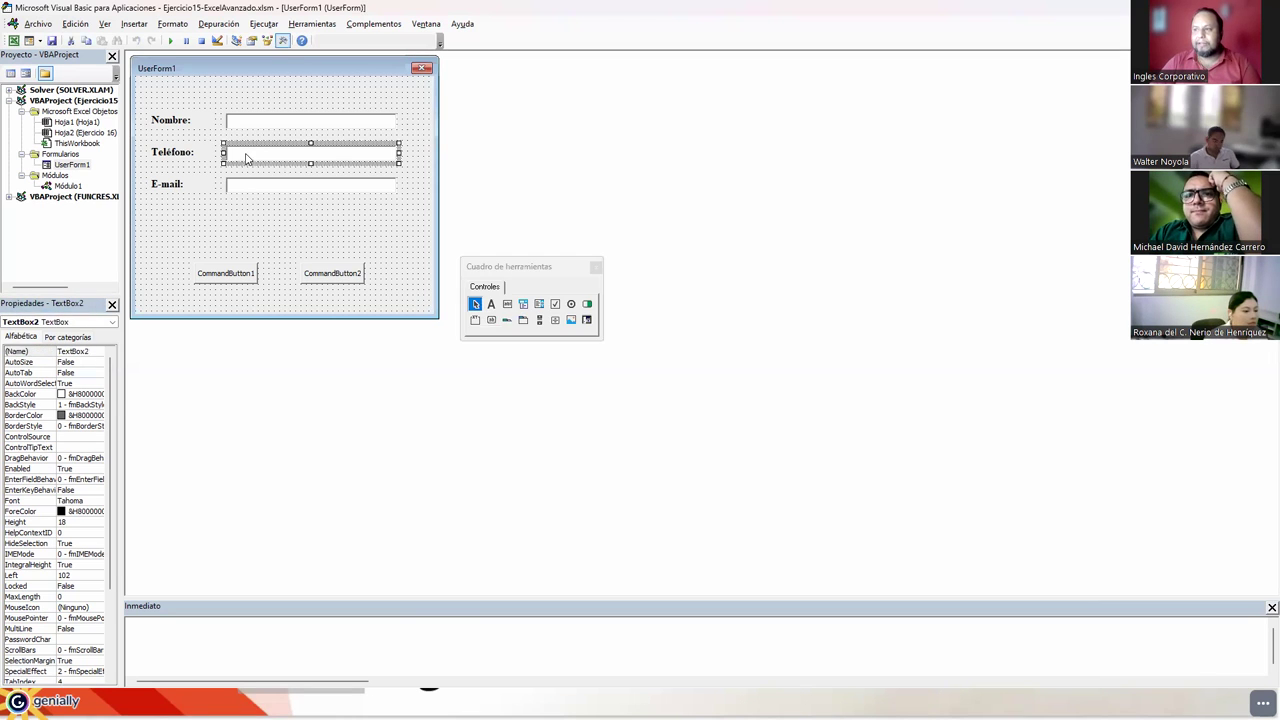
double_click(75, 351)
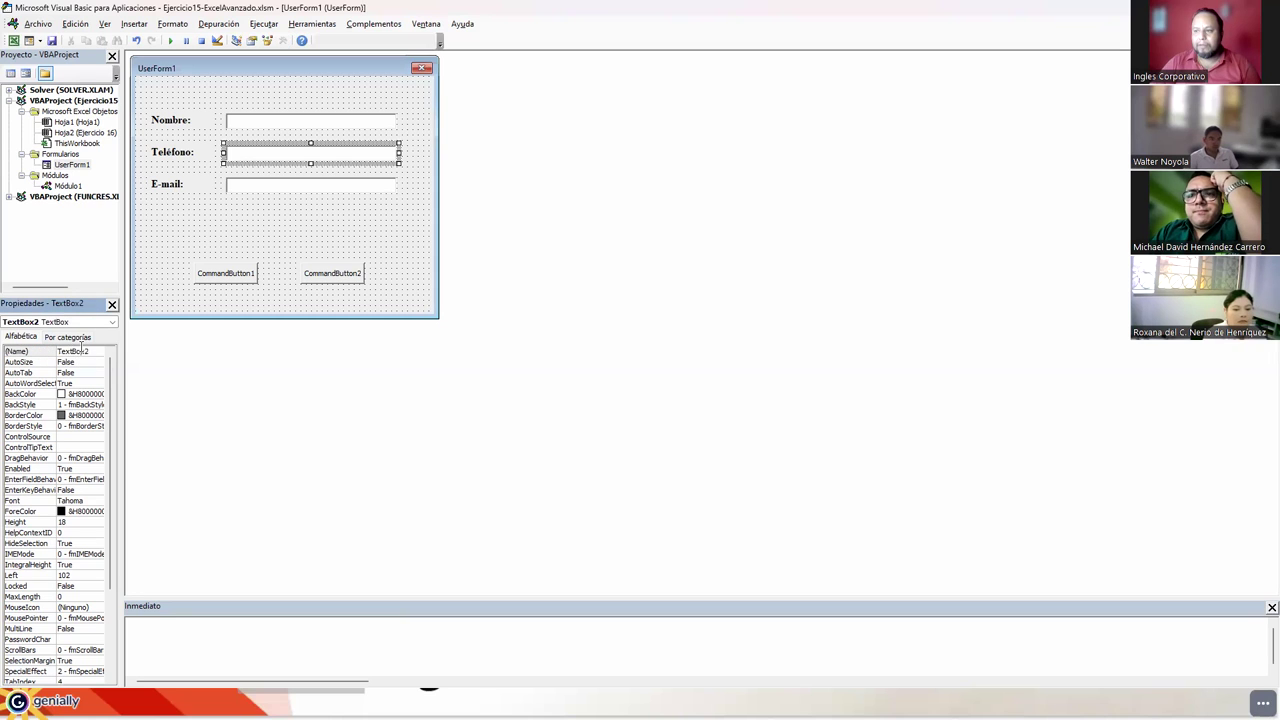
type("txtT")
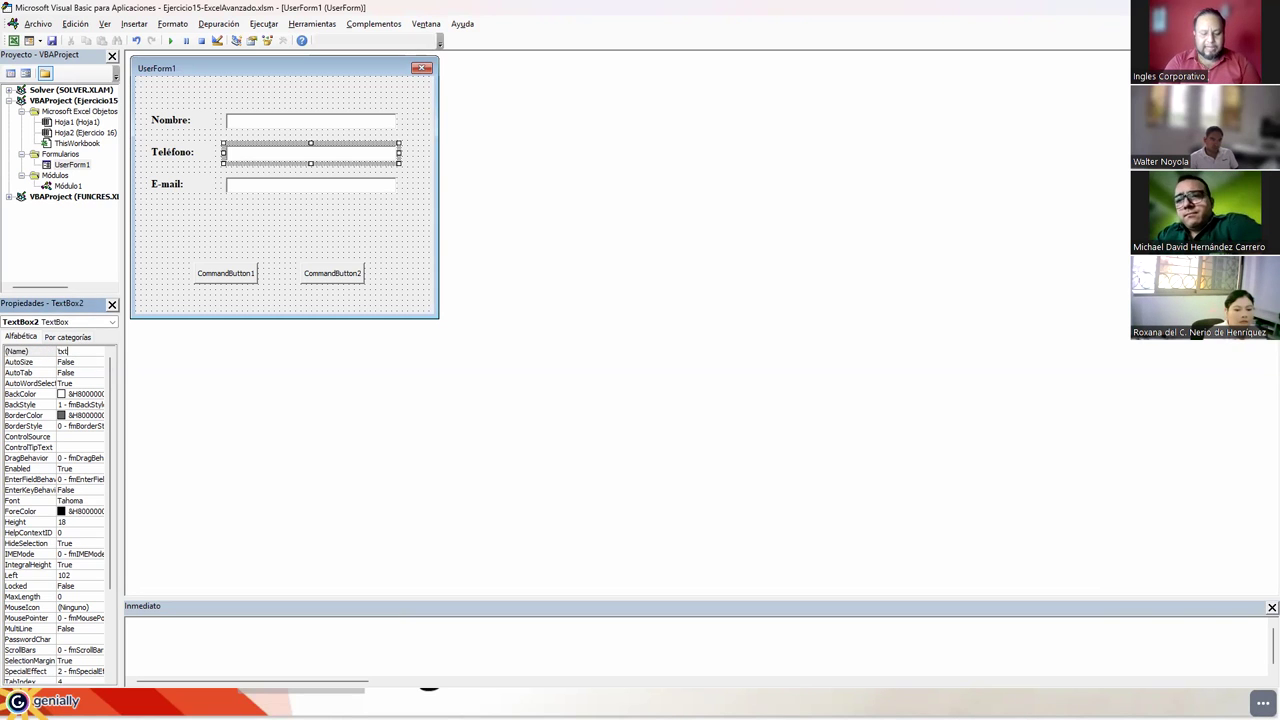
type("elefono")
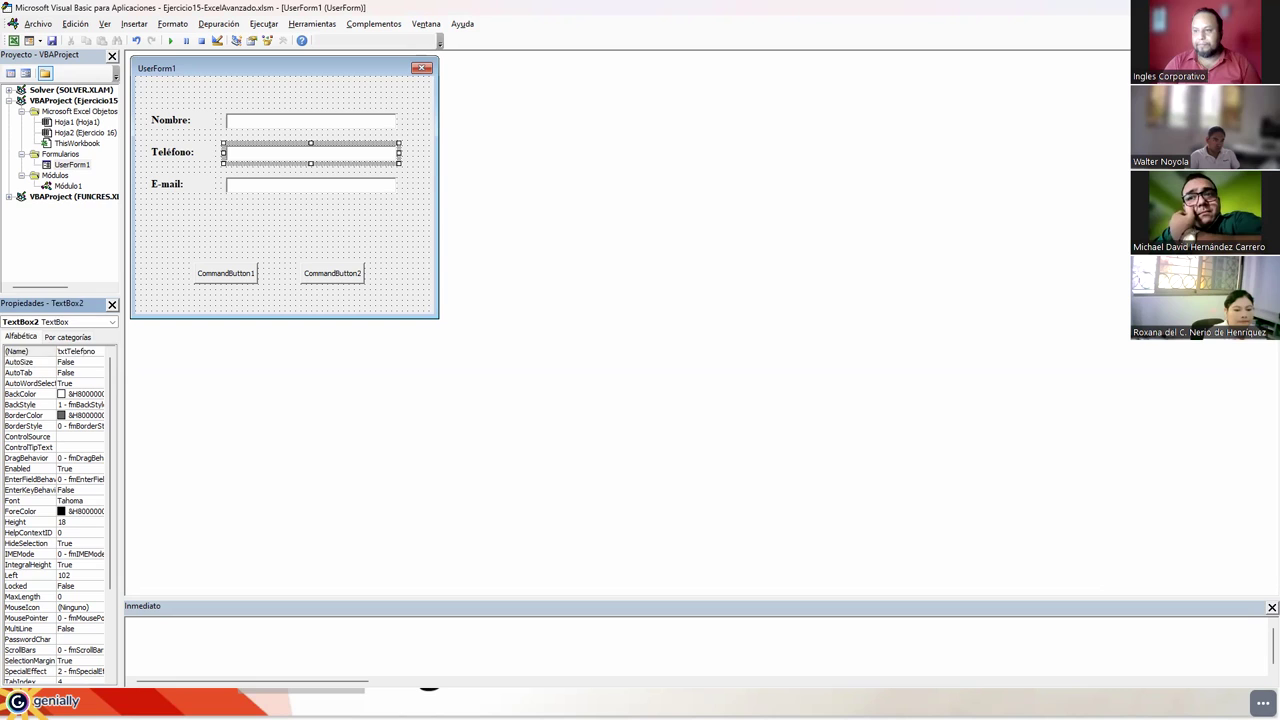
key("Return")
left_click(266, 186)
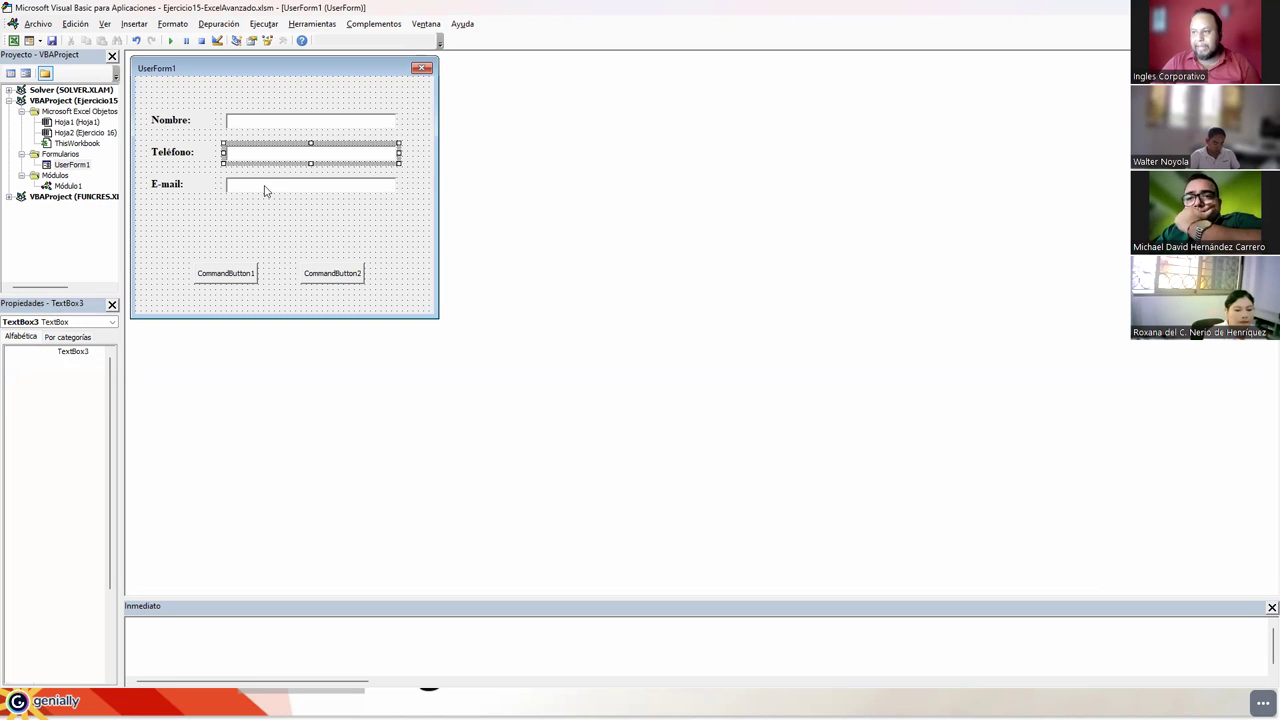
left_click(78, 352)
type("txtEmail")
key("Return")
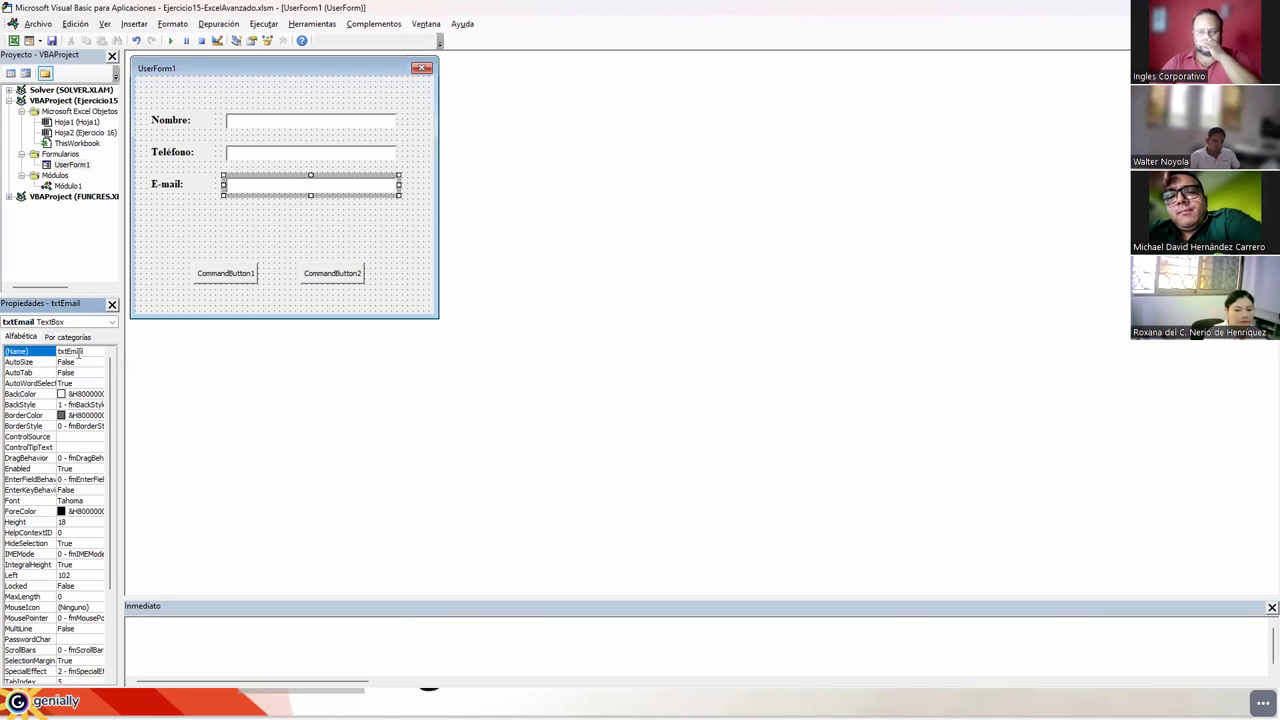
Step: Name the first button btnAceptar and give it the caption Aceptar
left_click(224, 278)
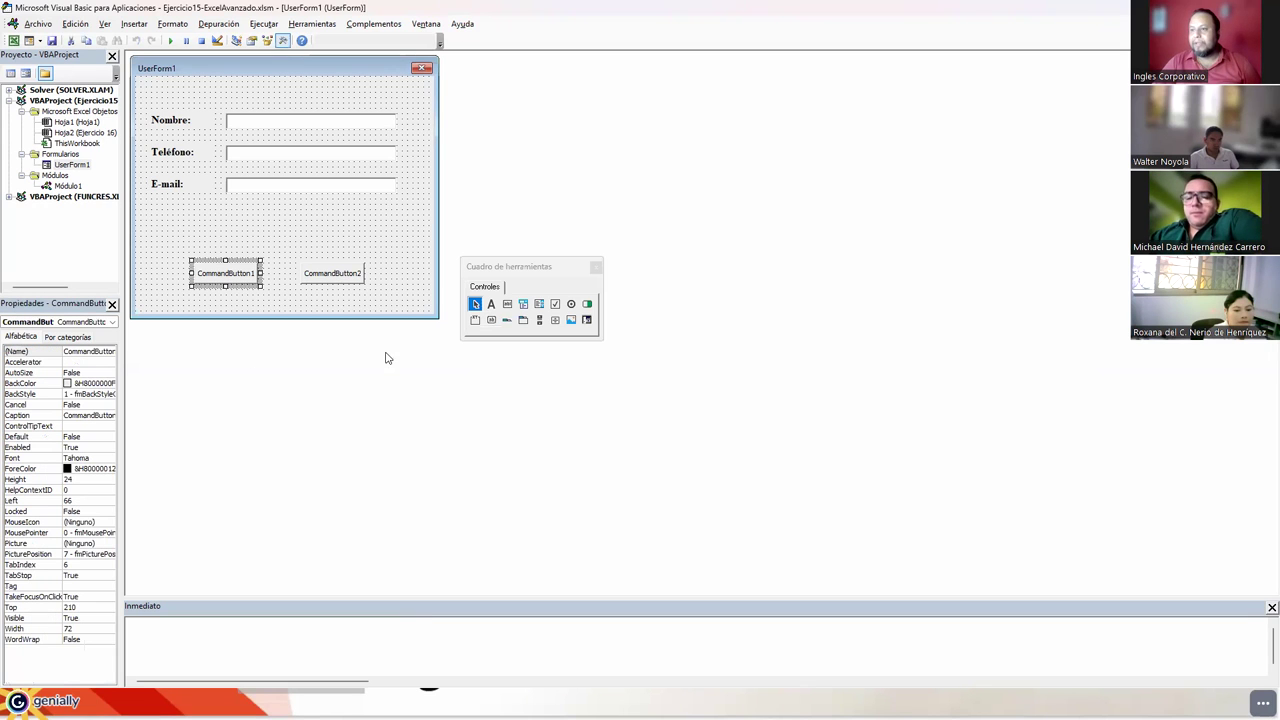
left_click(75, 352)
type("btn")
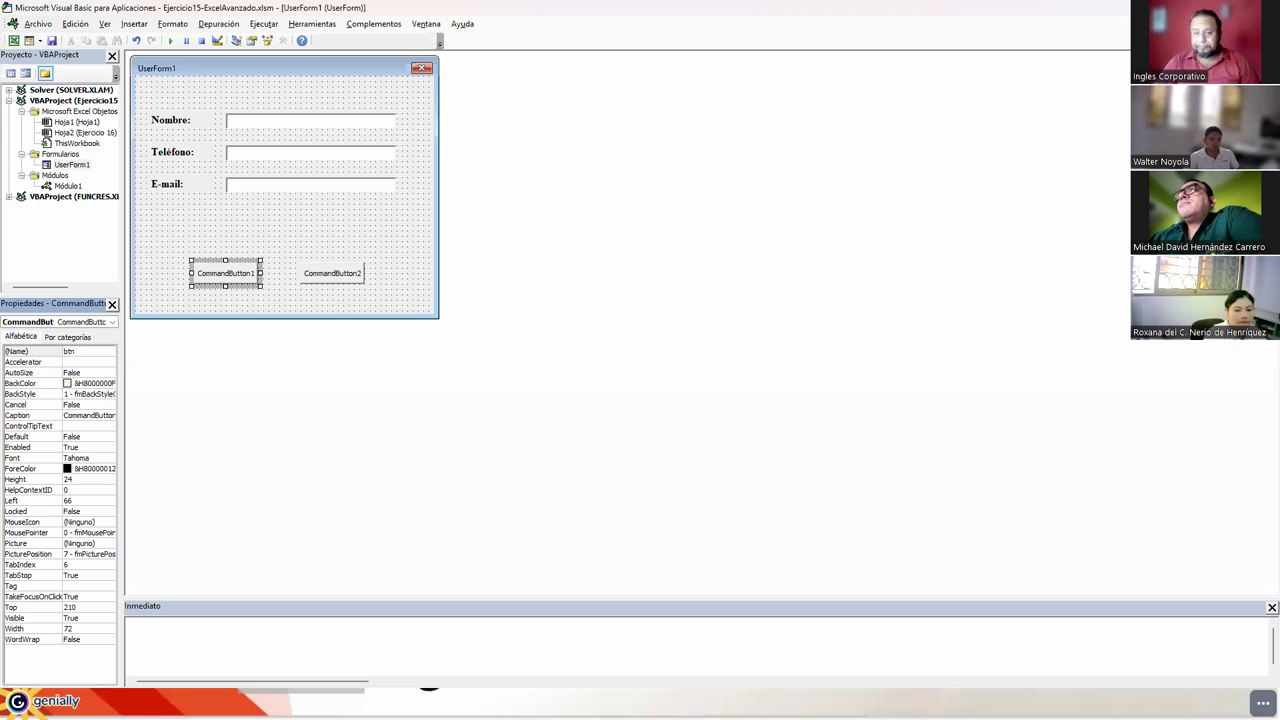
type("Aceptar")
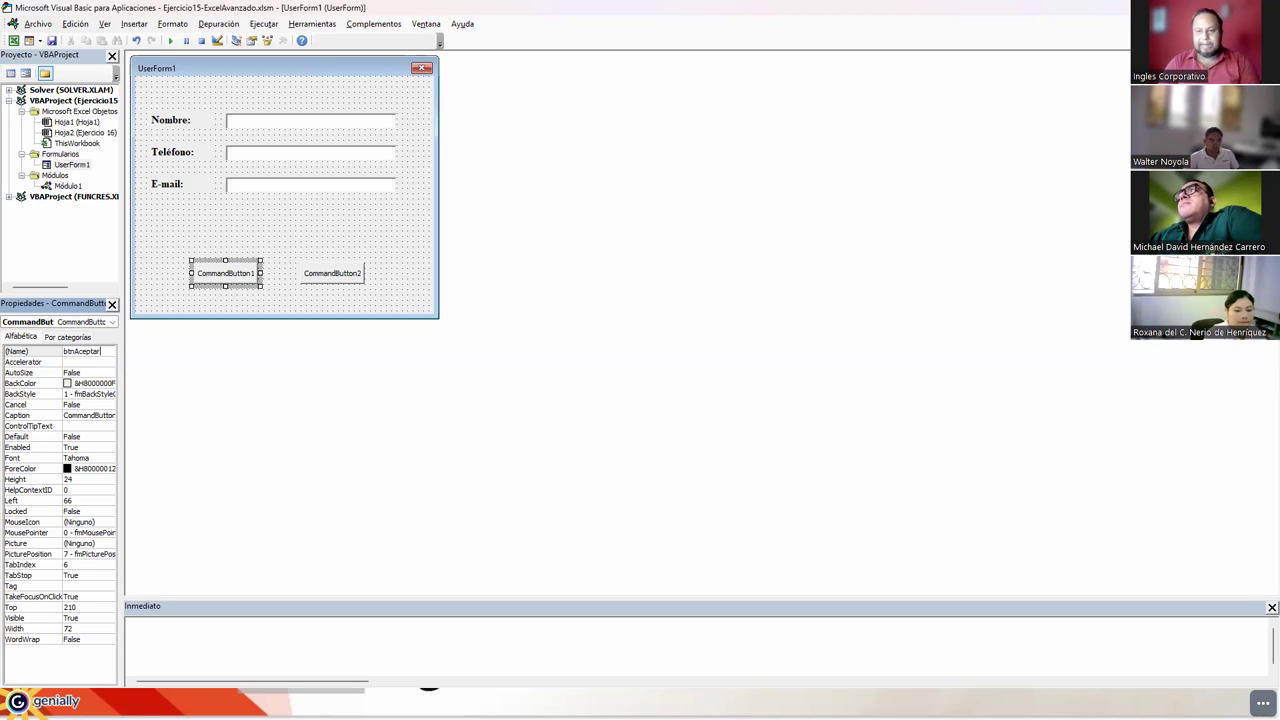
key("Return")
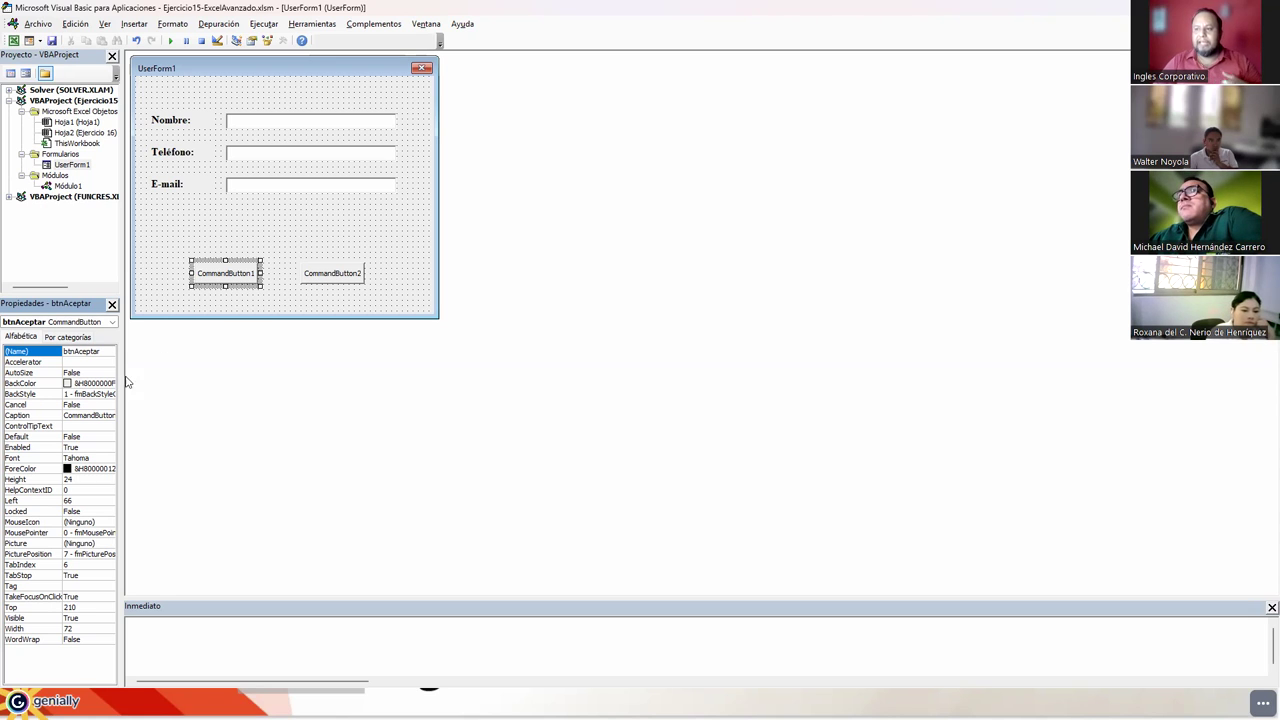
left_click(226, 280)
left_click(226, 280)
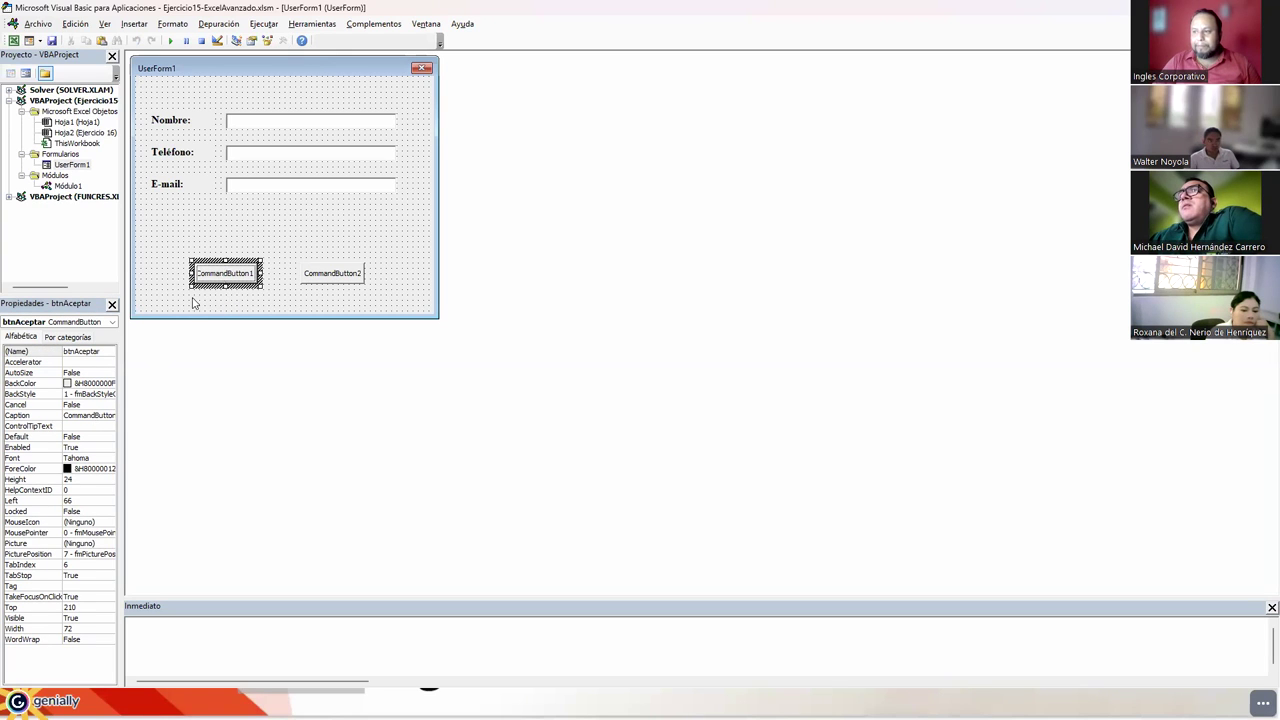
double_click(228, 274)
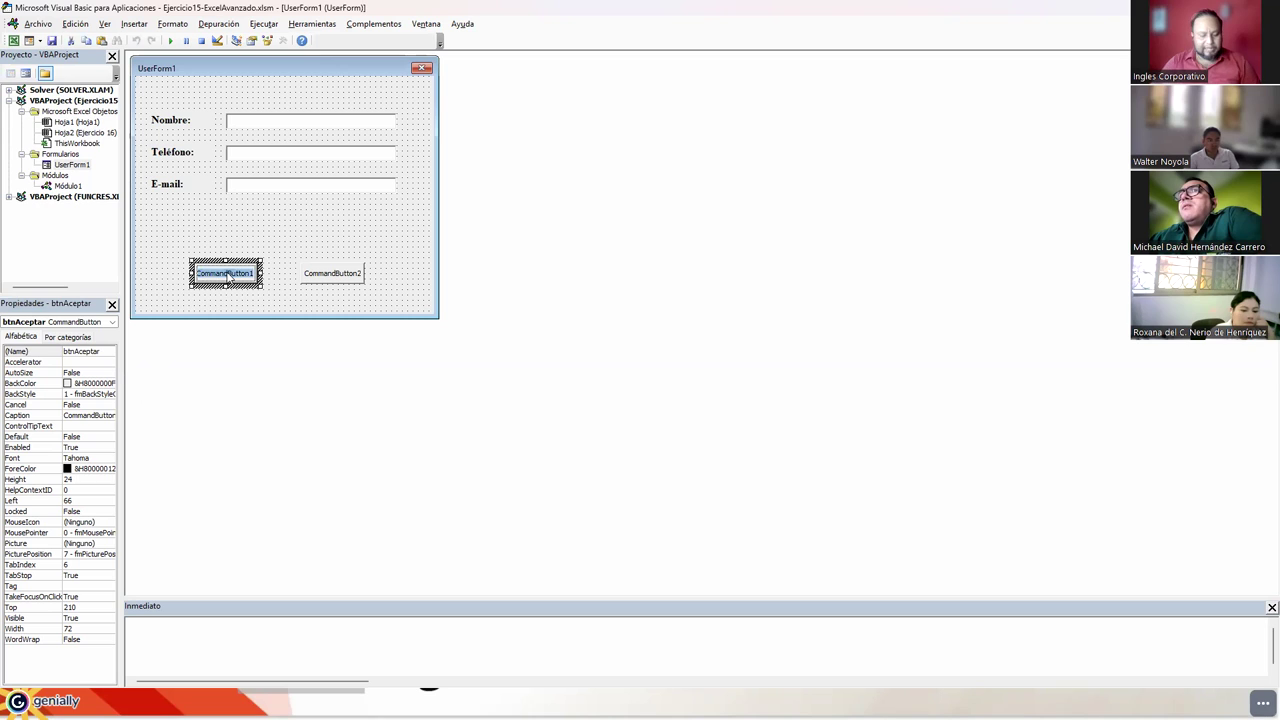
type("Aceptar")
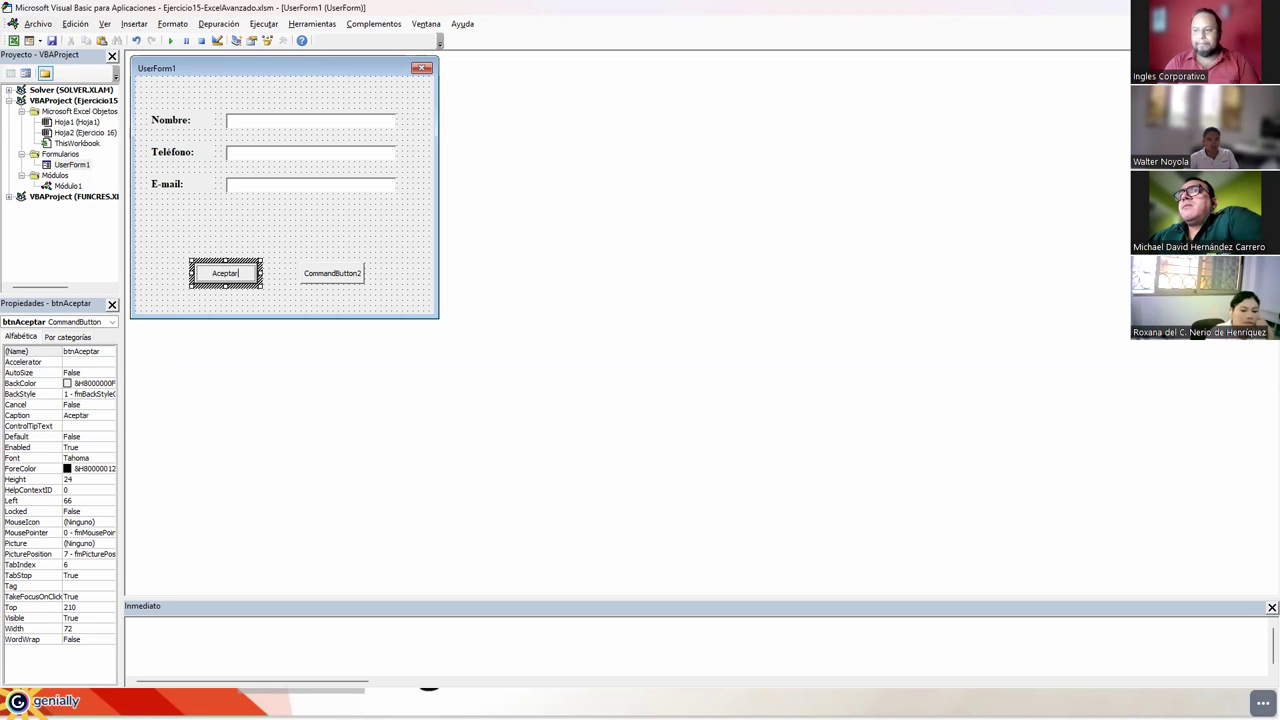
left_click(249, 301)
Step: Give the second button the caption Cancelar and the name btnCancelar
left_click(329, 274)
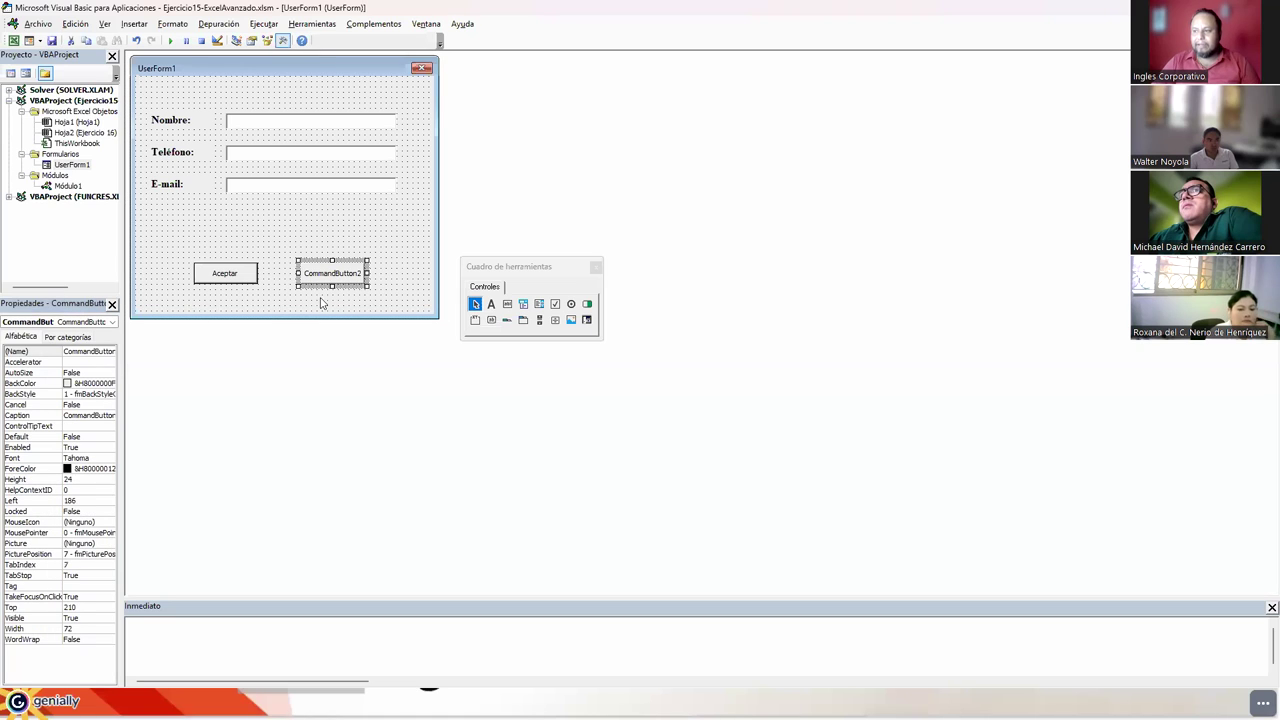
left_click(87, 418)
double_click(88, 415)
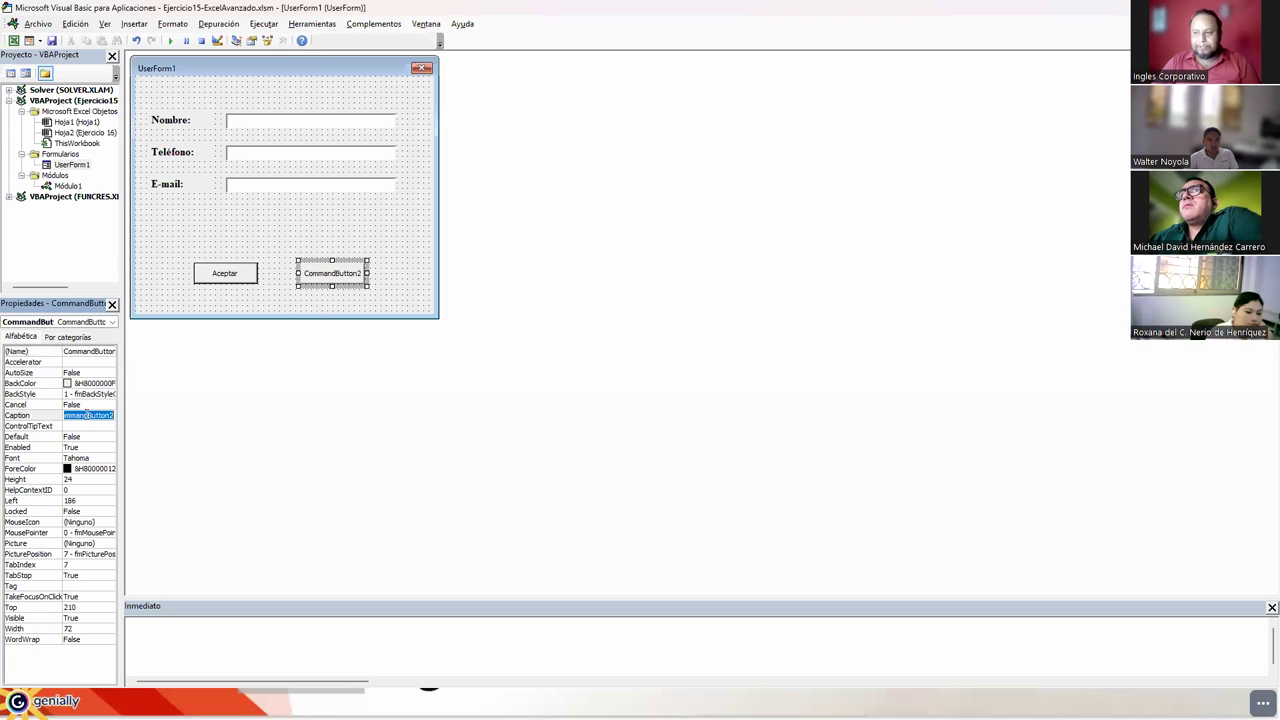
type("Cancelar")
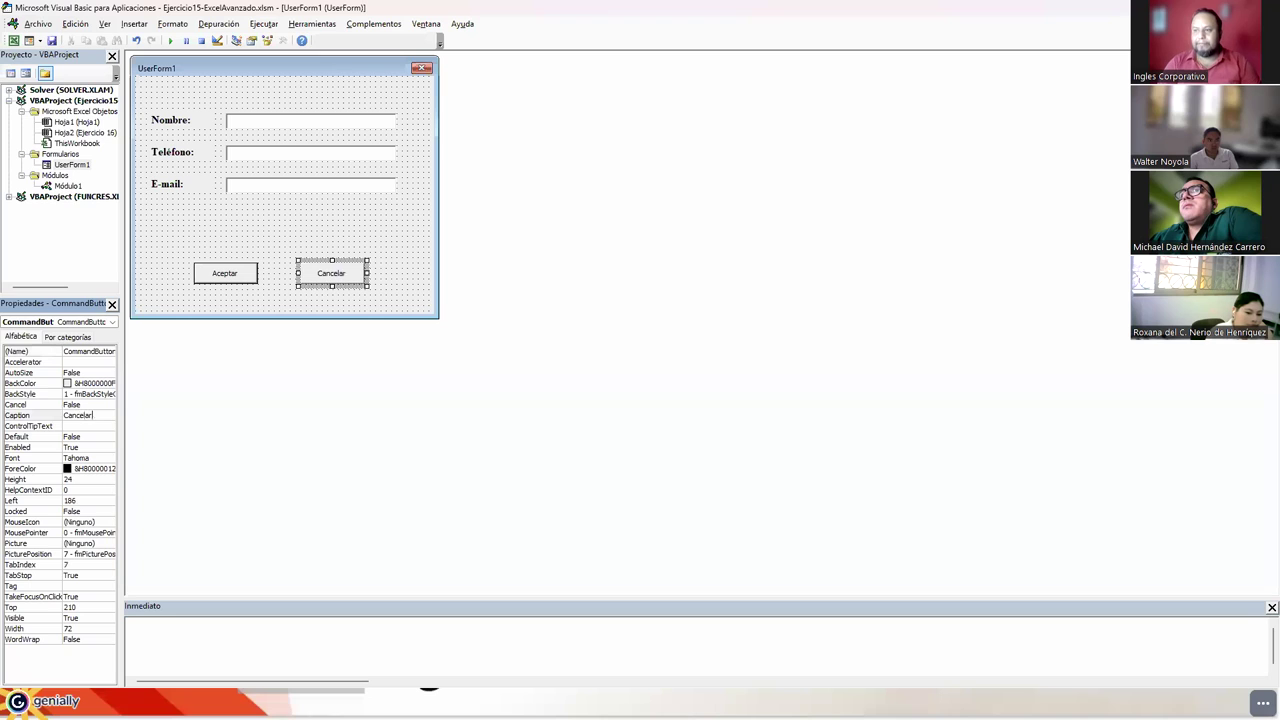
key("Return")
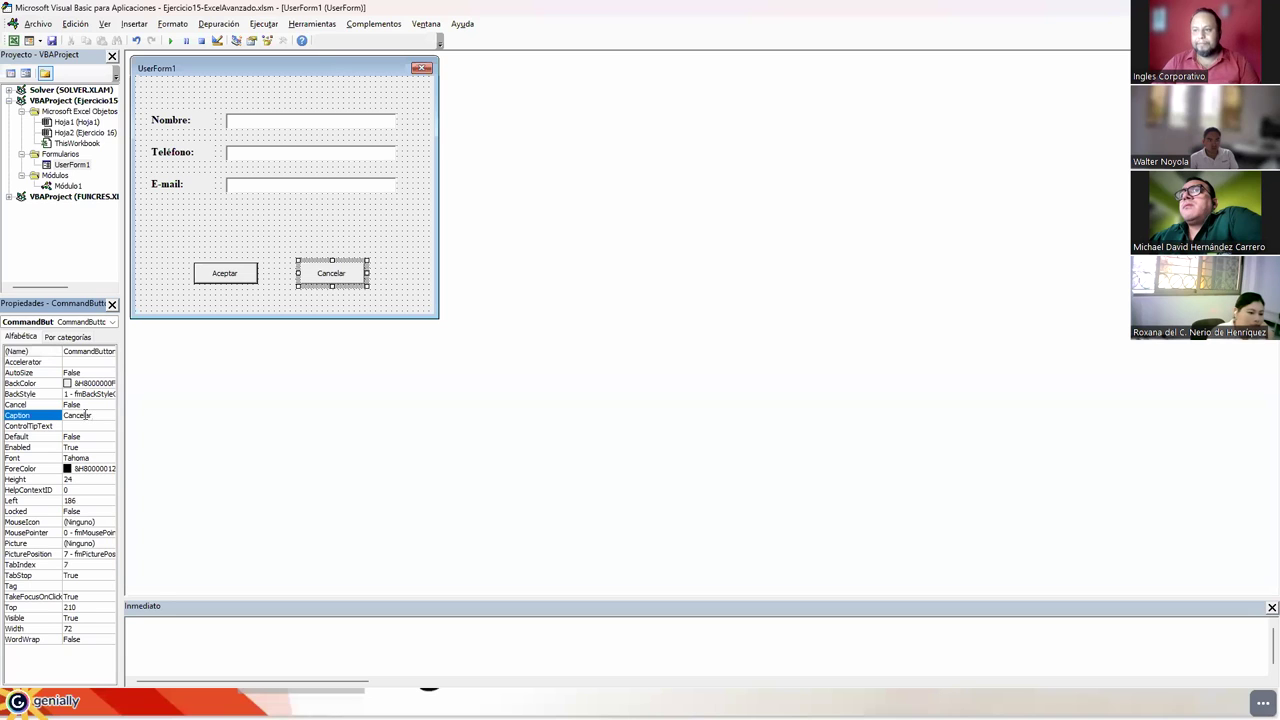
left_click(70, 352)
double_click(88, 351)
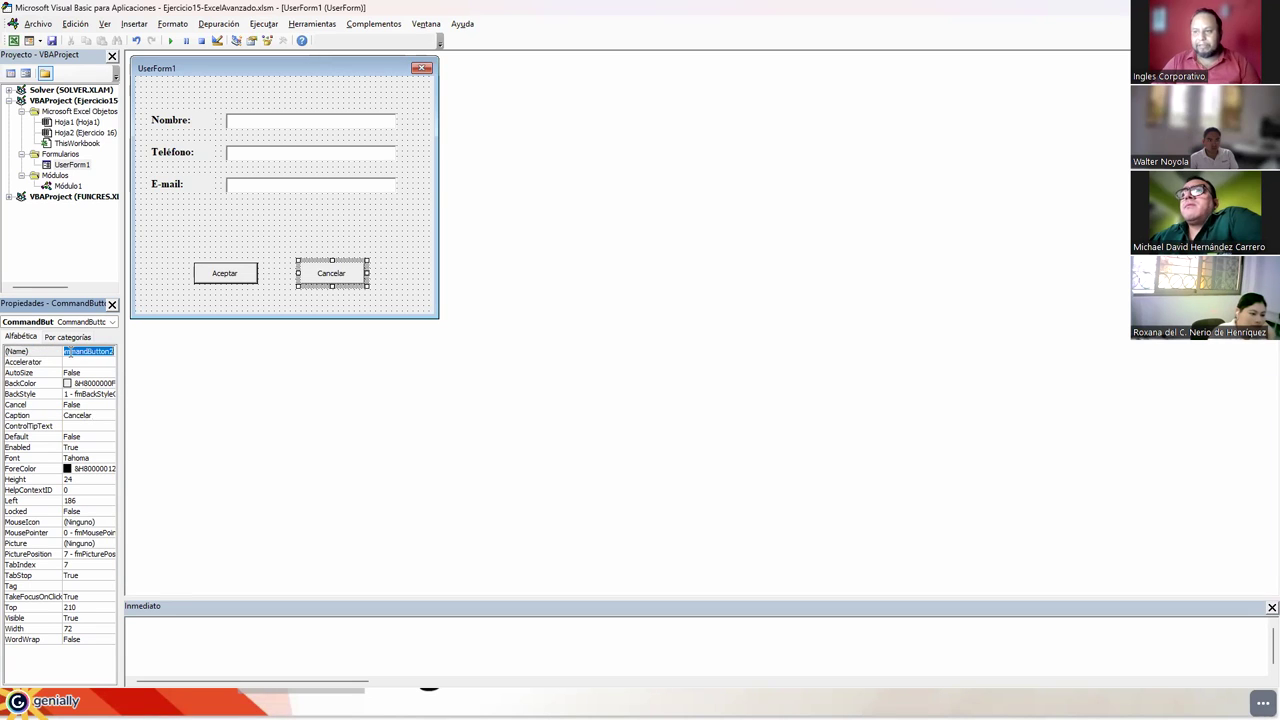
type("btnCancelar")
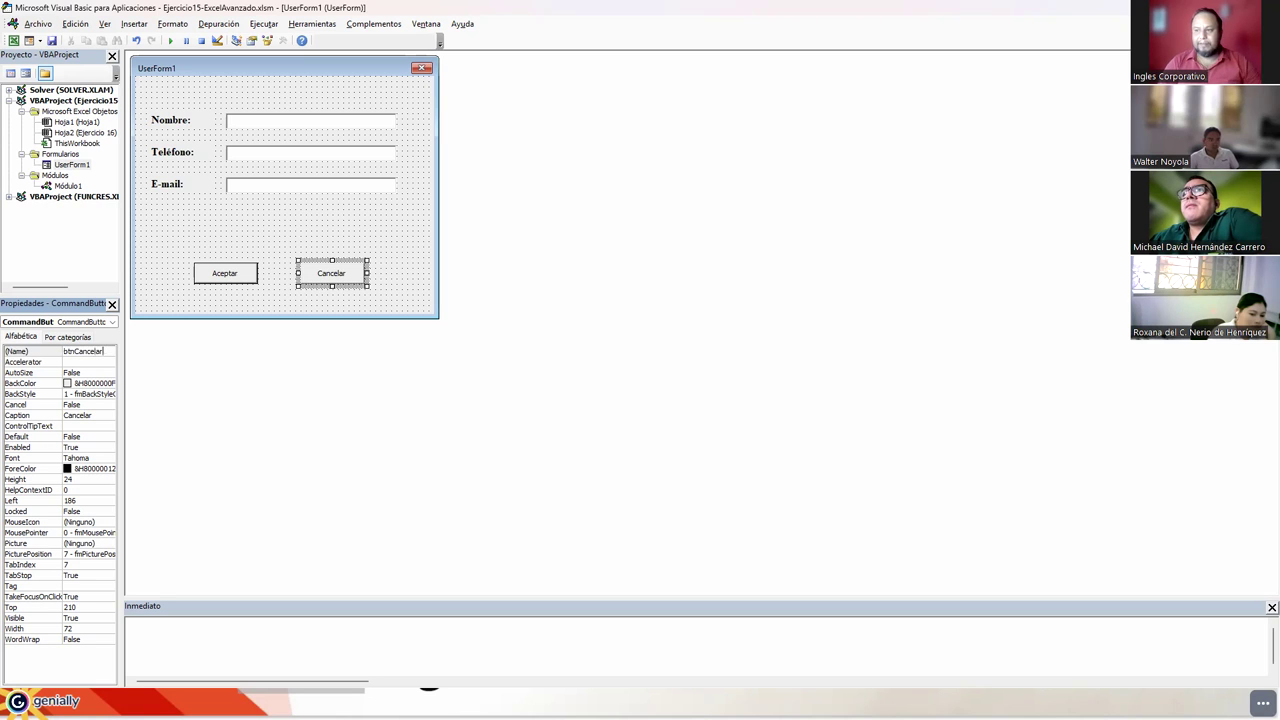
key("Return")
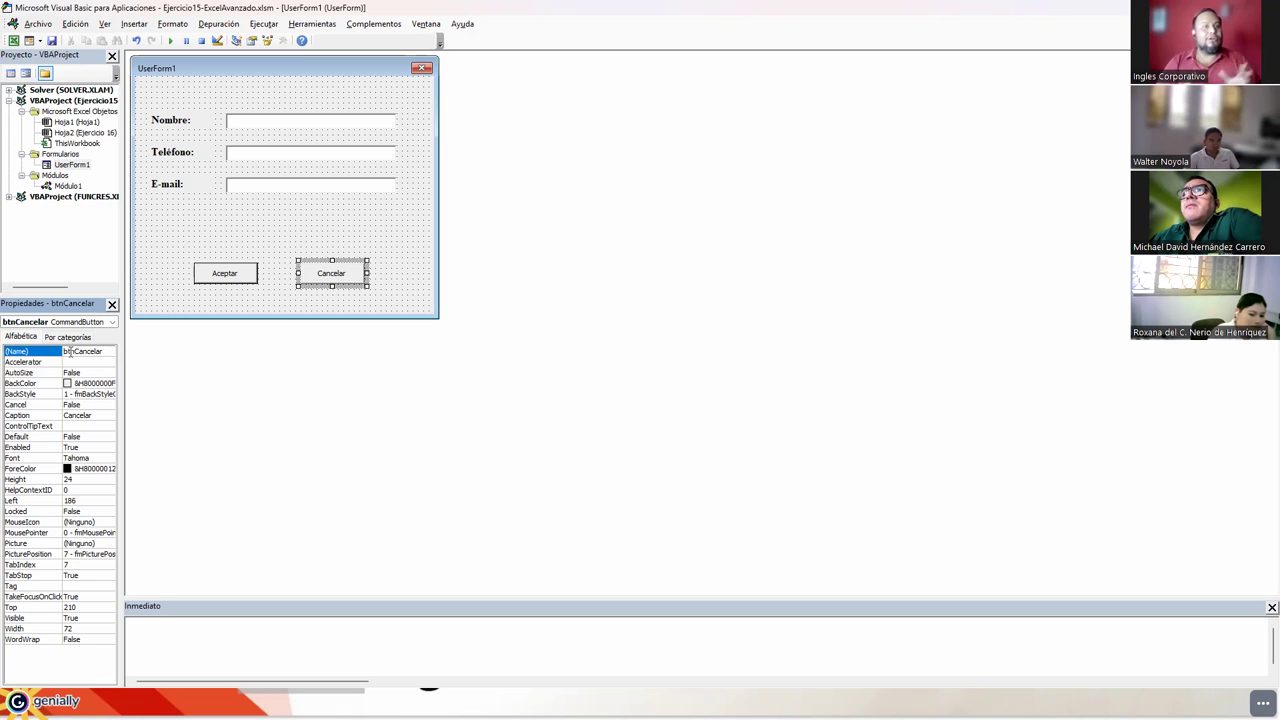
left_click(165, 515)
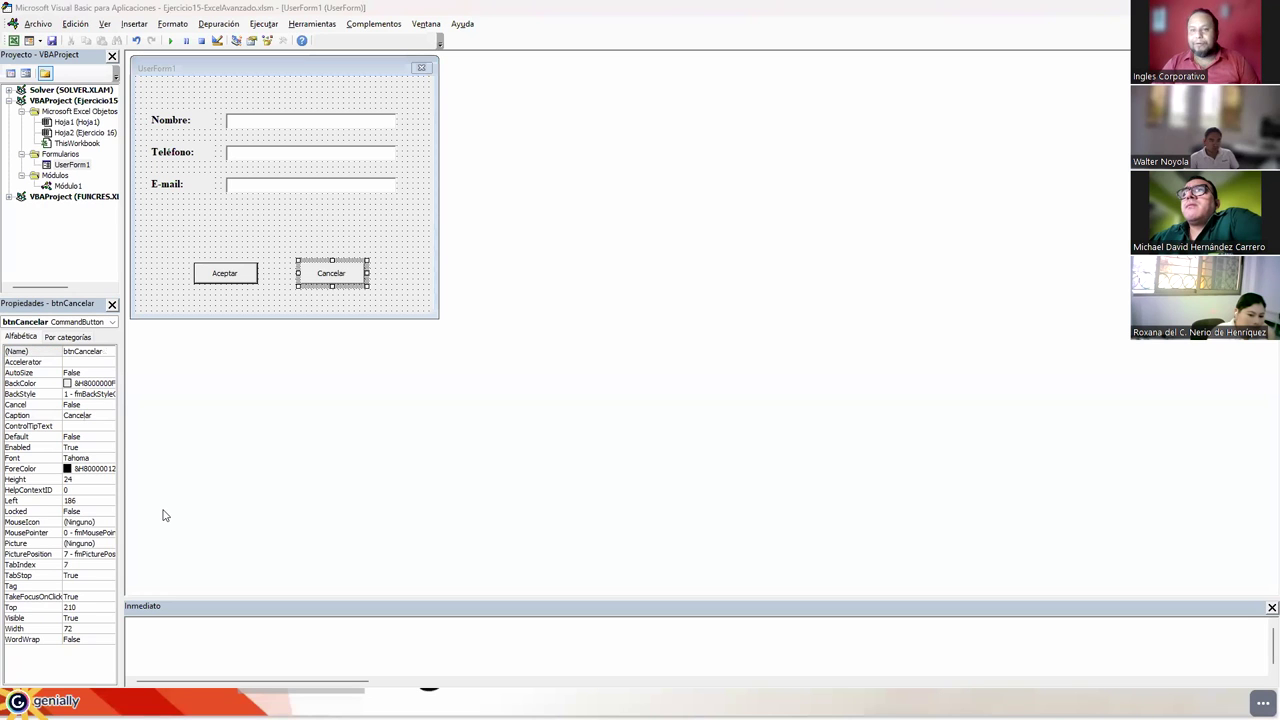
Step: Add btnAceptar and btnCancelar on new lines below txtEmail in the notes
key("alt+Tab")
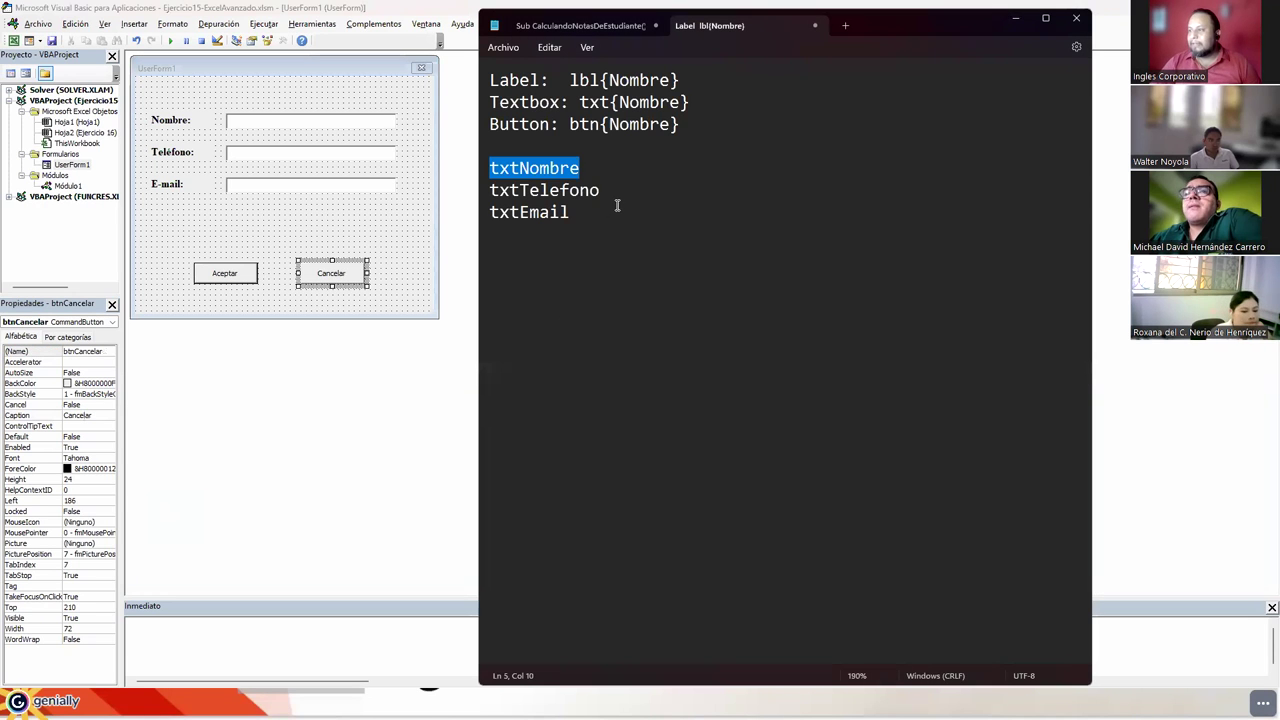
left_click(615, 206)
key("Return")
key("Return")
type("btnAceptar")
key("Return")
type("btnCancelar")
key("Return")
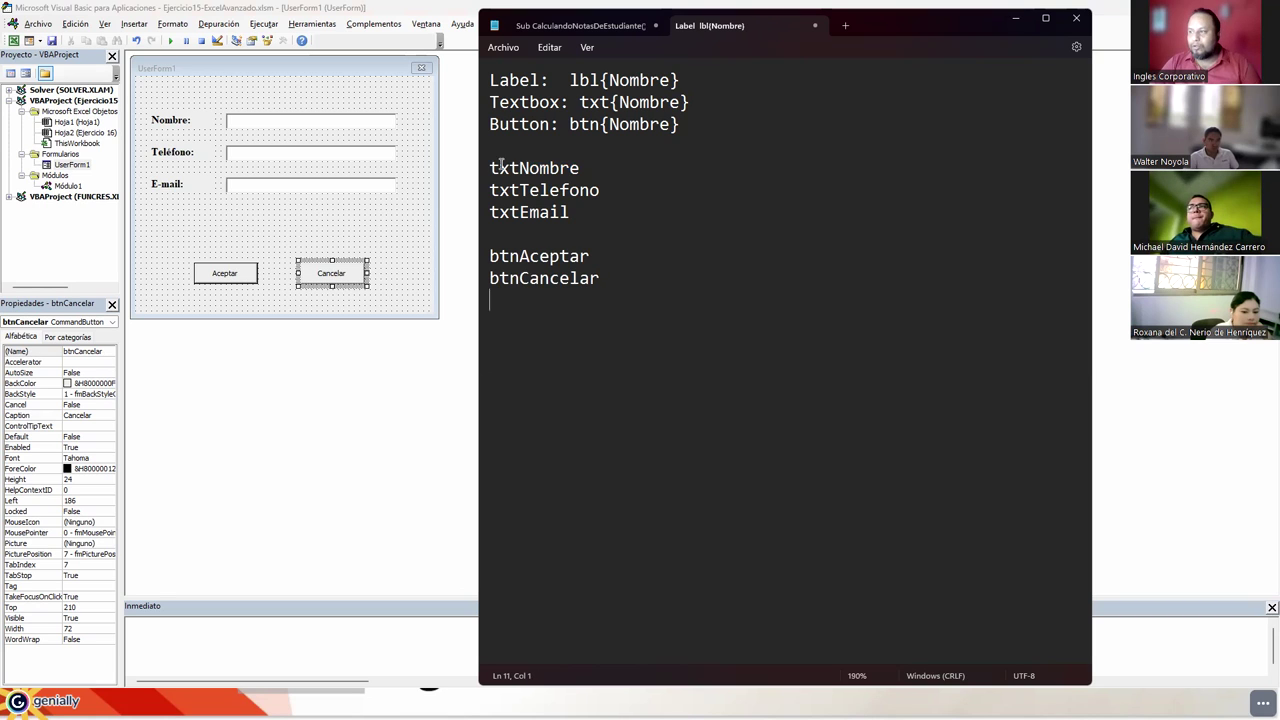
left_click_drag(492, 168, 600, 282)
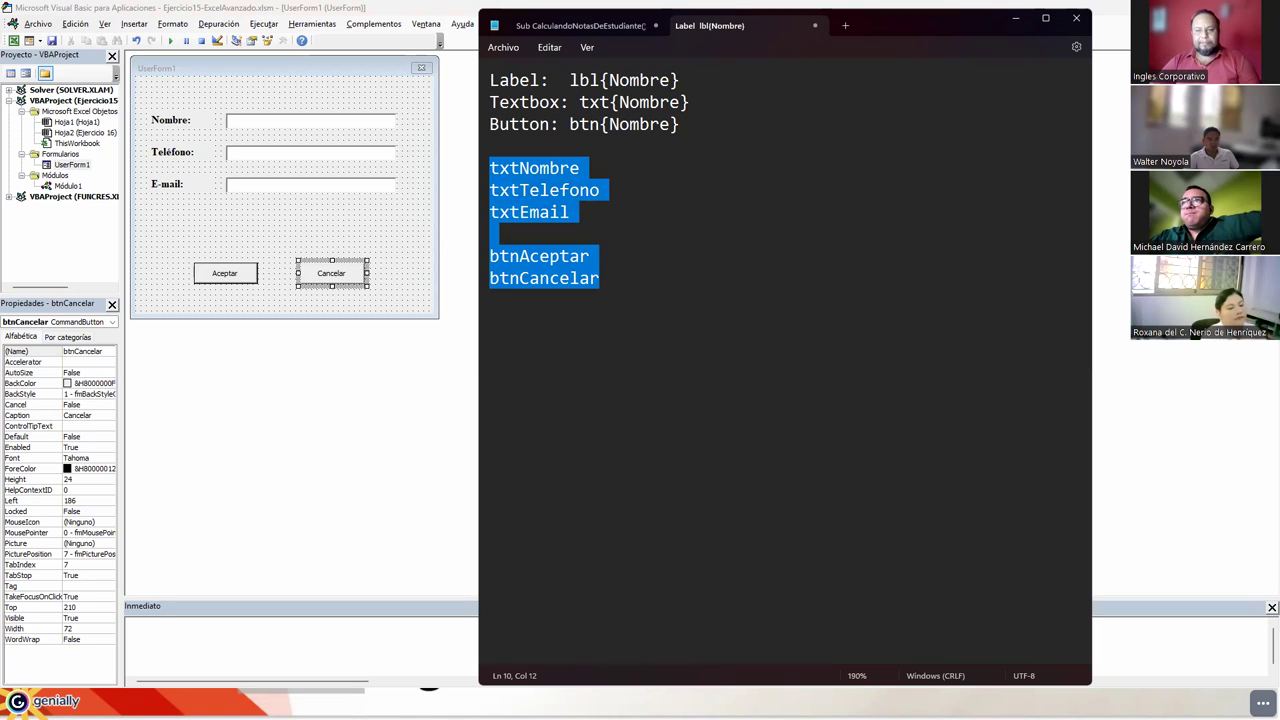
left_click(600, 282)
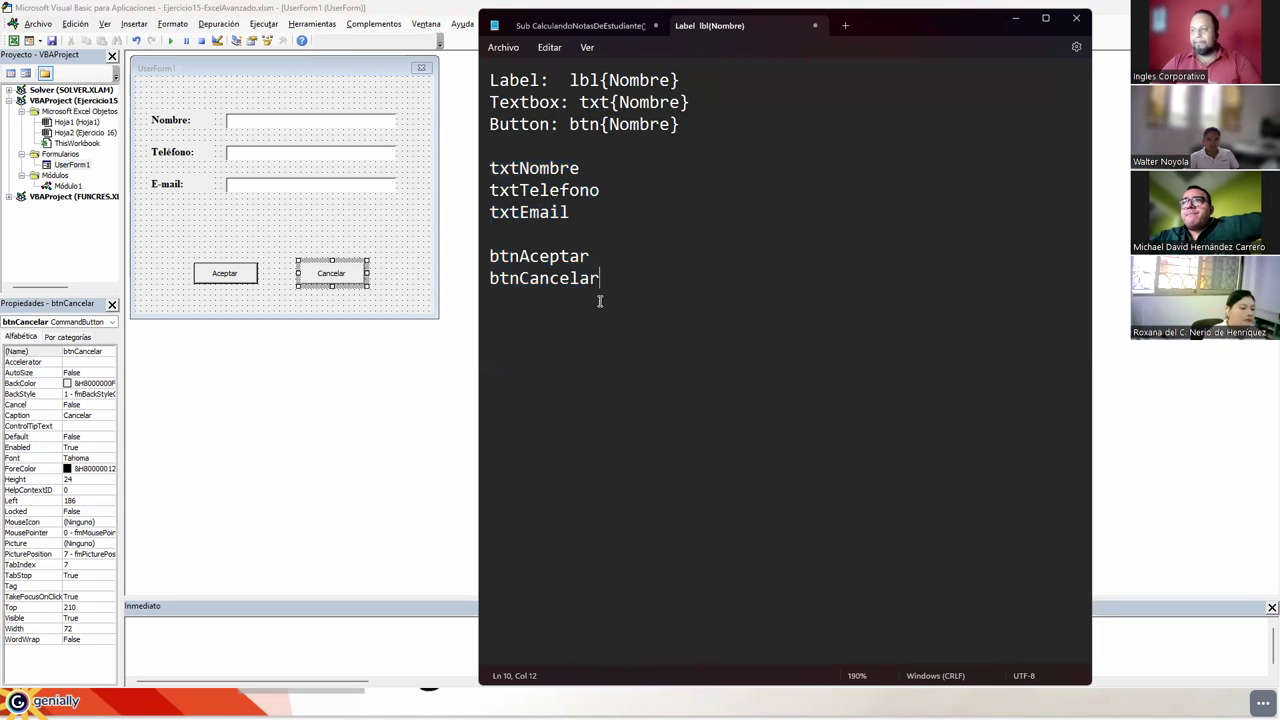
Step: Set both buttons' font to Times New Roman, bold, size 14
left_click(226, 280, "ctrl")
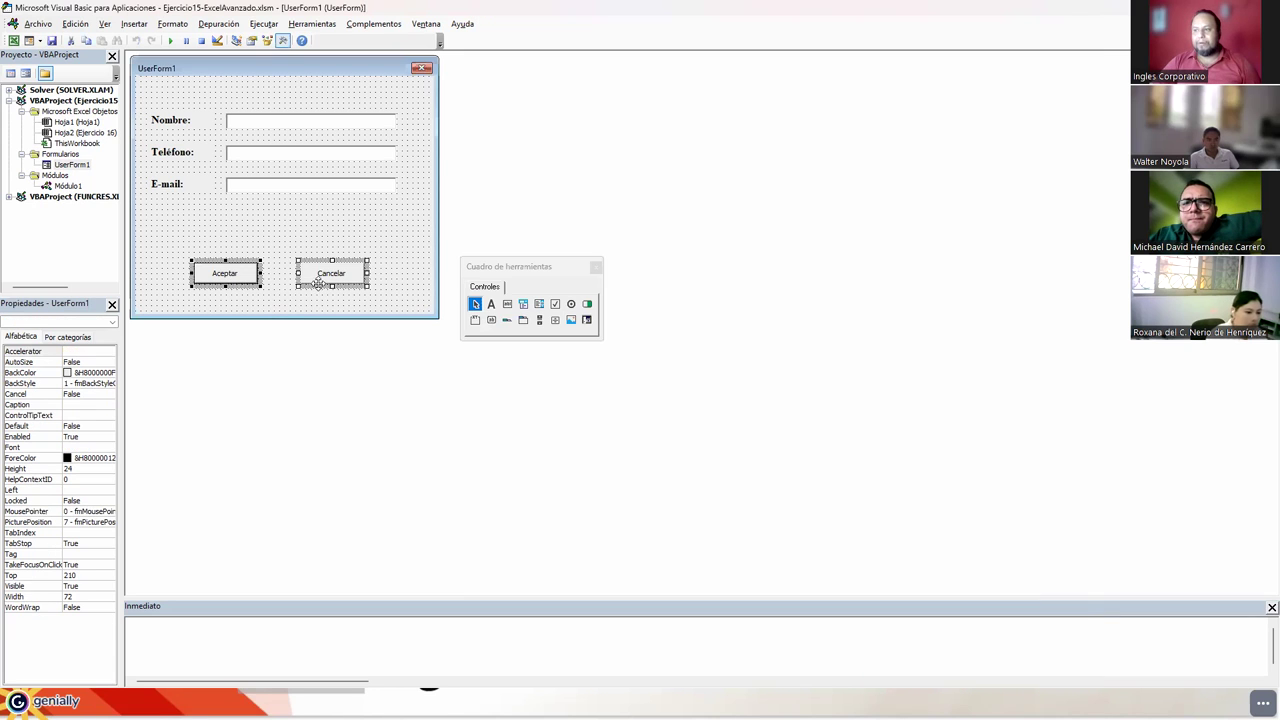
left_click(72, 448)
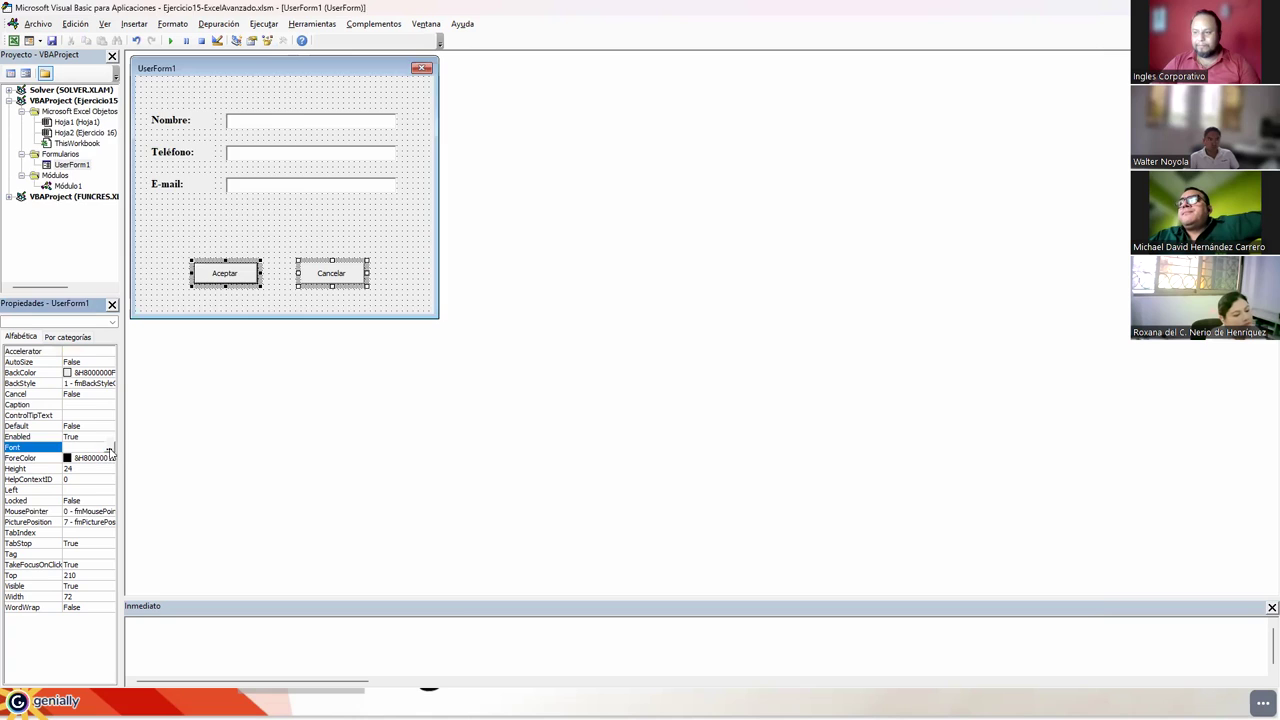
left_click(110, 448)
left_click(57, 184)
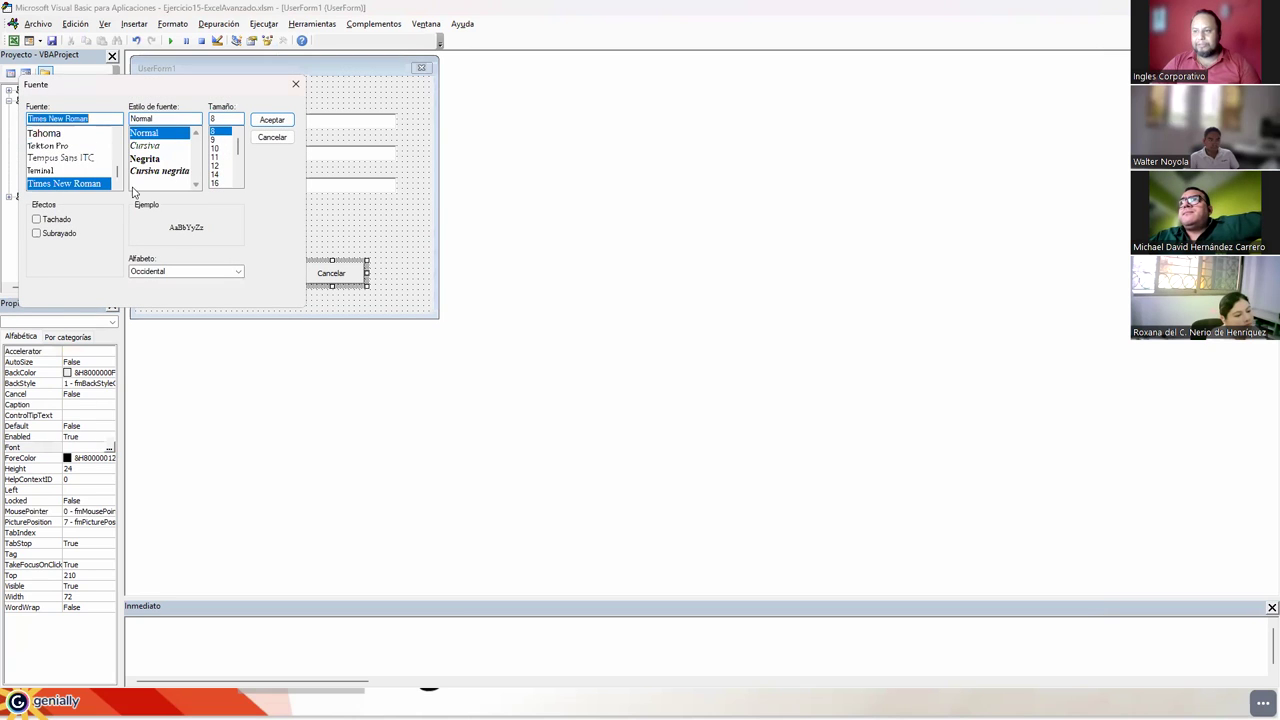
left_click(214, 173)
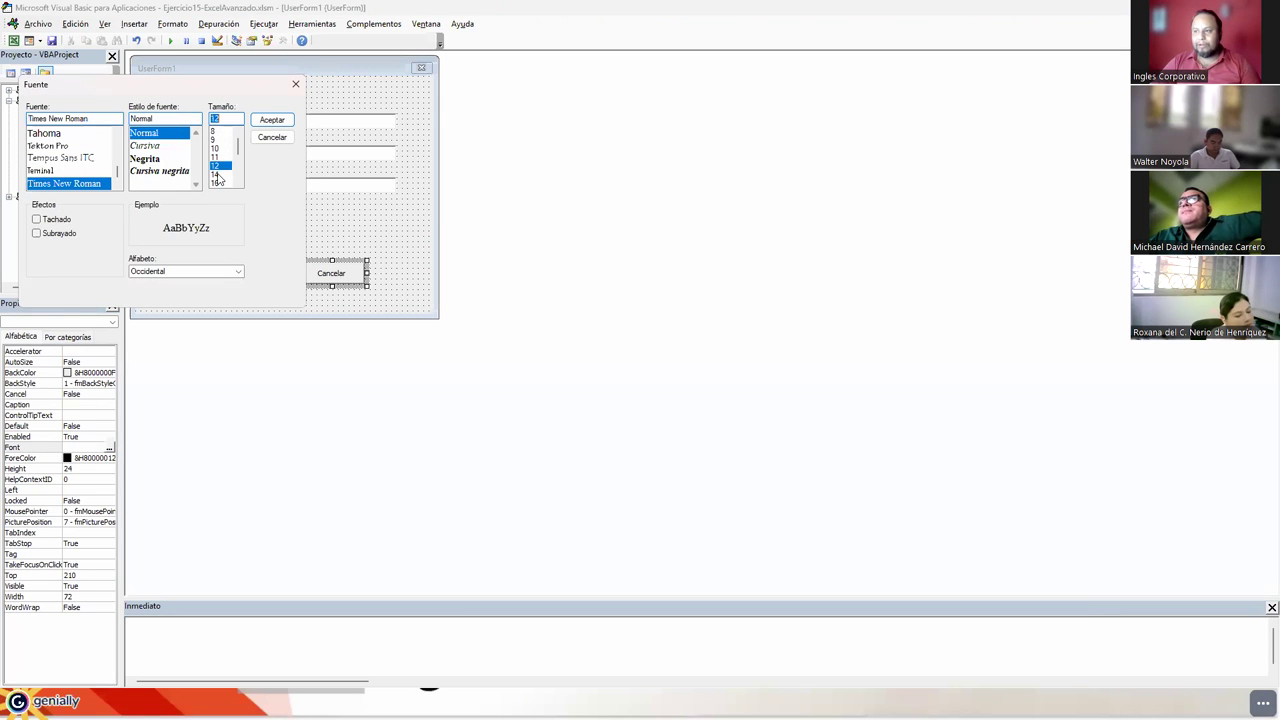
left_click(145, 160)
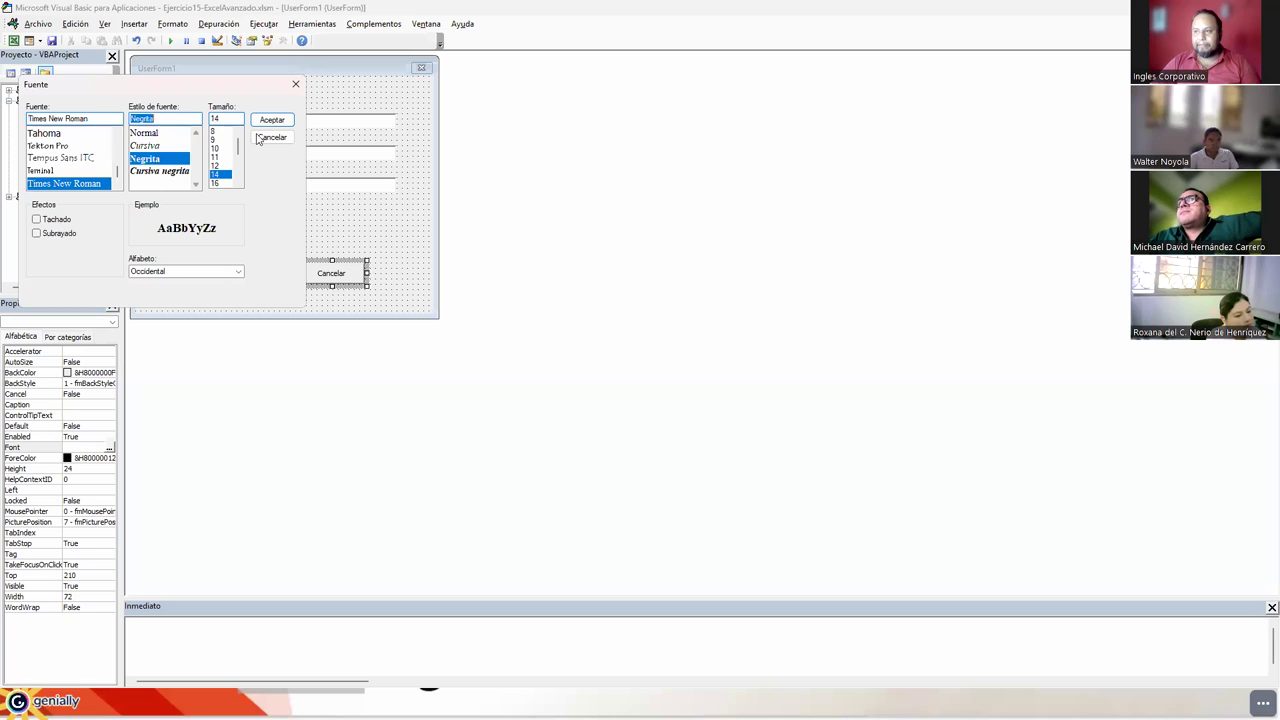
left_click(272, 120)
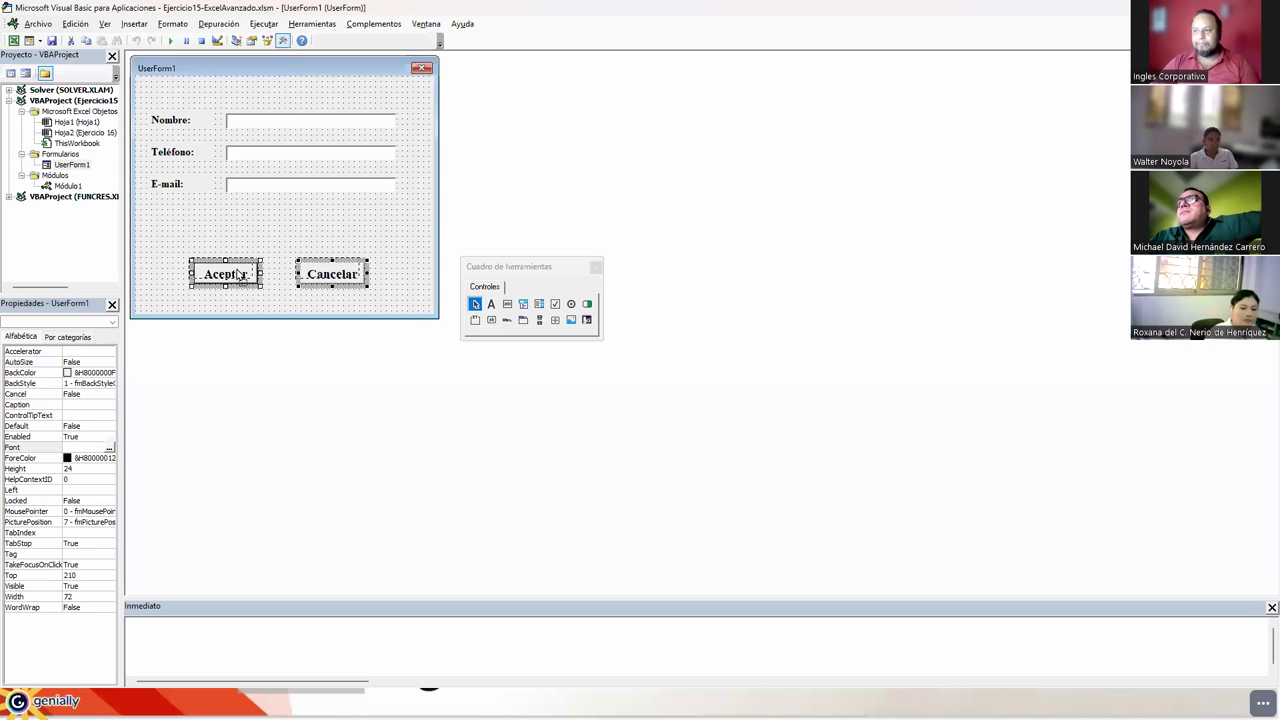
Step: Move both buttons higher on the form and shift Cancelar to the right
left_click_drag(245, 280, 234, 259)
left_click(321, 258)
mouse_move(323, 258)
left_mouse_down()
mouse_move(388, 258)
mouse_move(344, 258)
left_mouse_up()
left_click(303, 300)
left_click(360, 258)
left_click(317, 286)
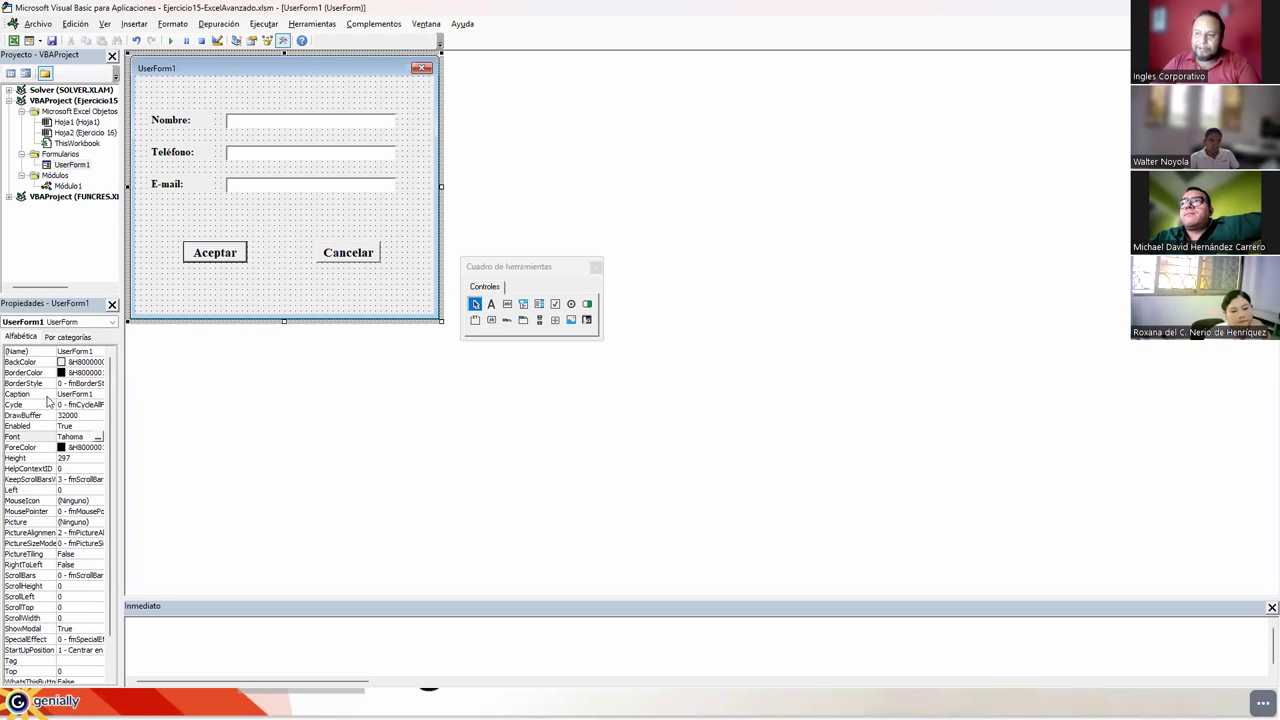
Step: Change the form's Caption from UserForm1 to 'Formulario Agenda' and bring the Notepad naming notes forward
left_click(30, 398)
double_click(78, 394)
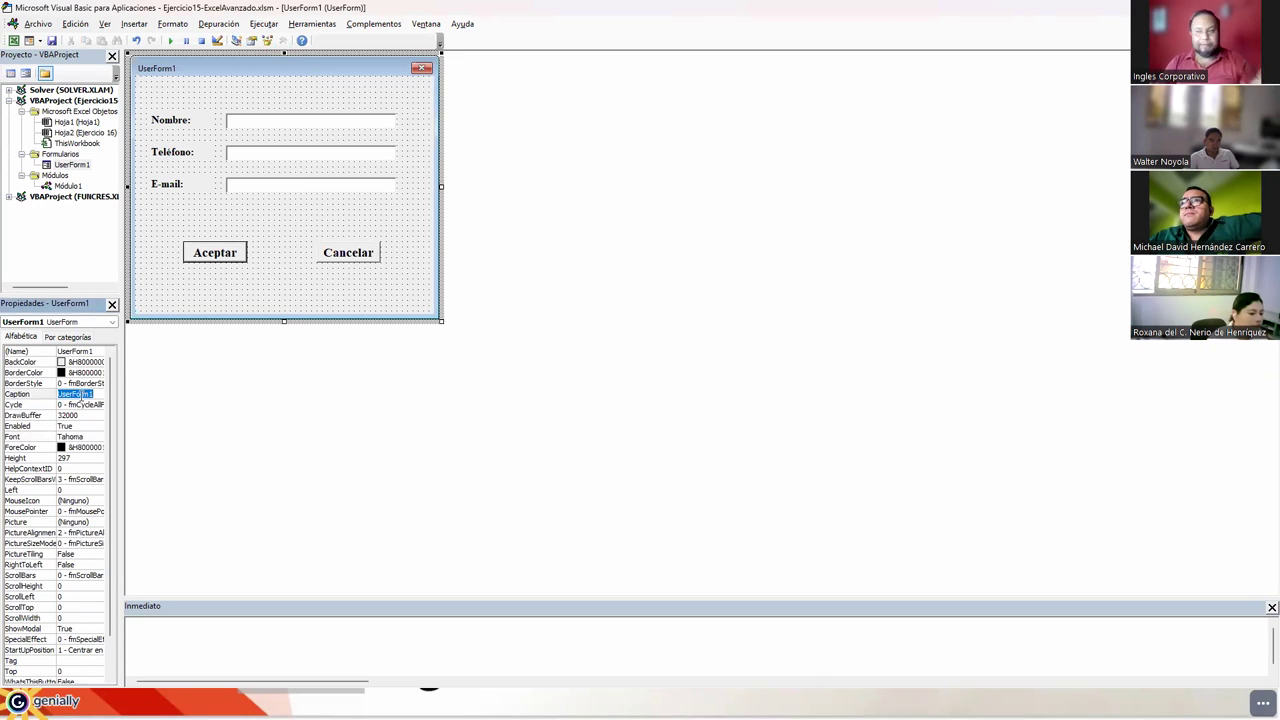
type("Ag")
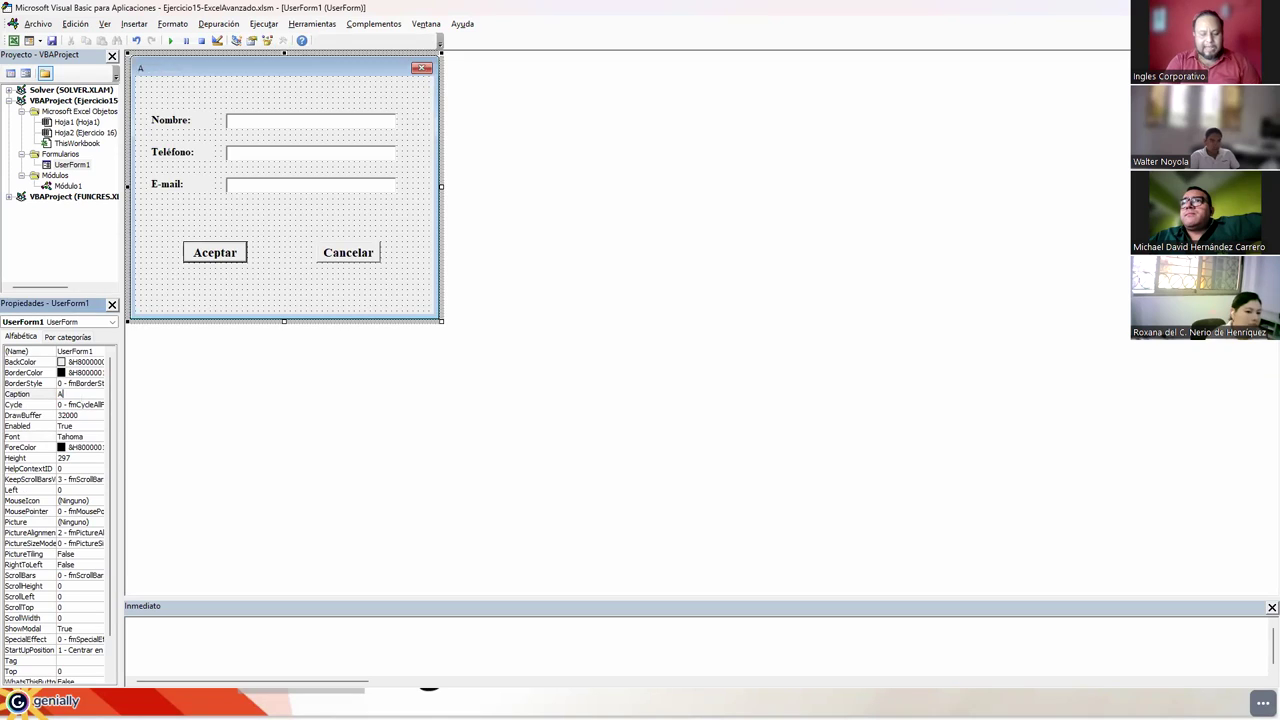
type("Formul")
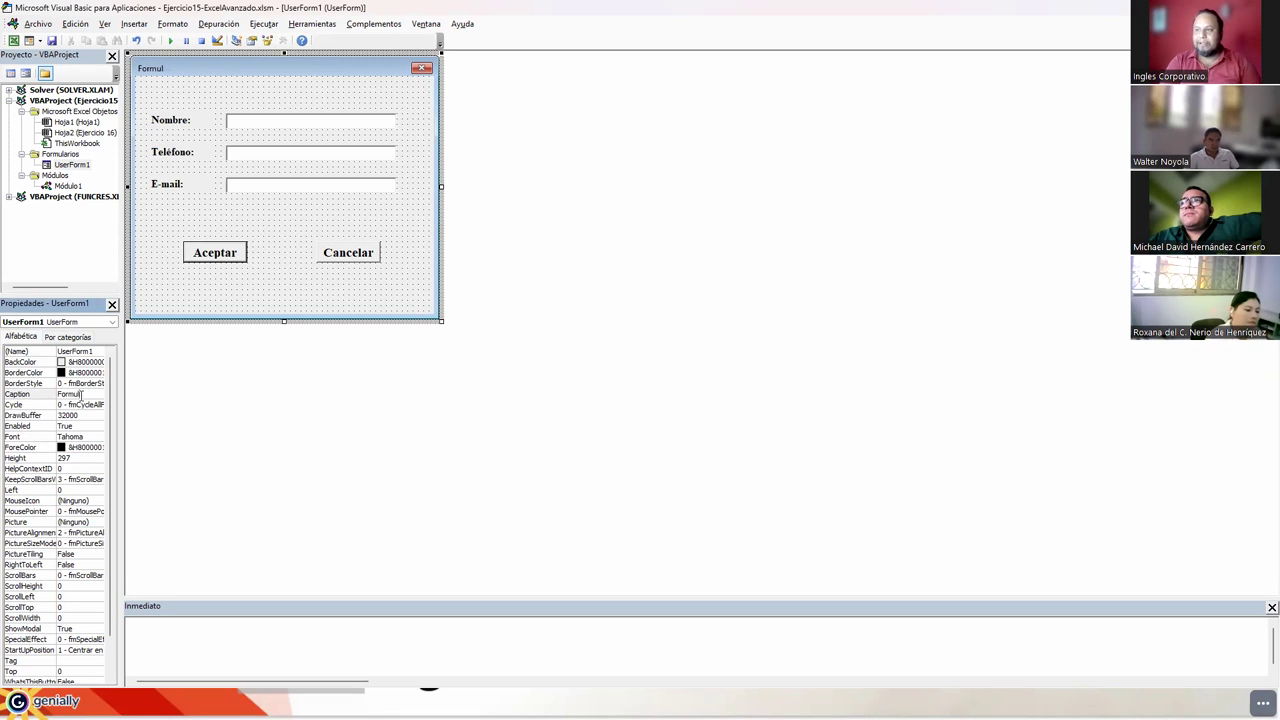
type("genda")
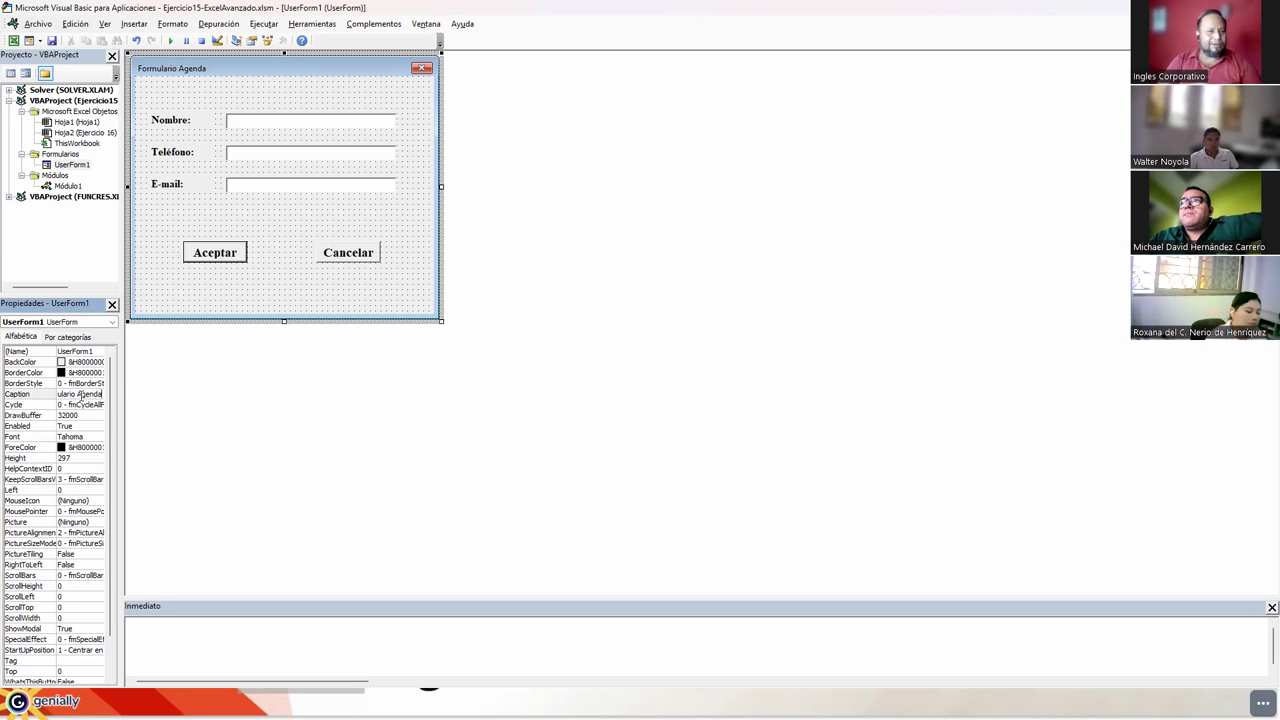
key("Return")
left_click(79, 353)
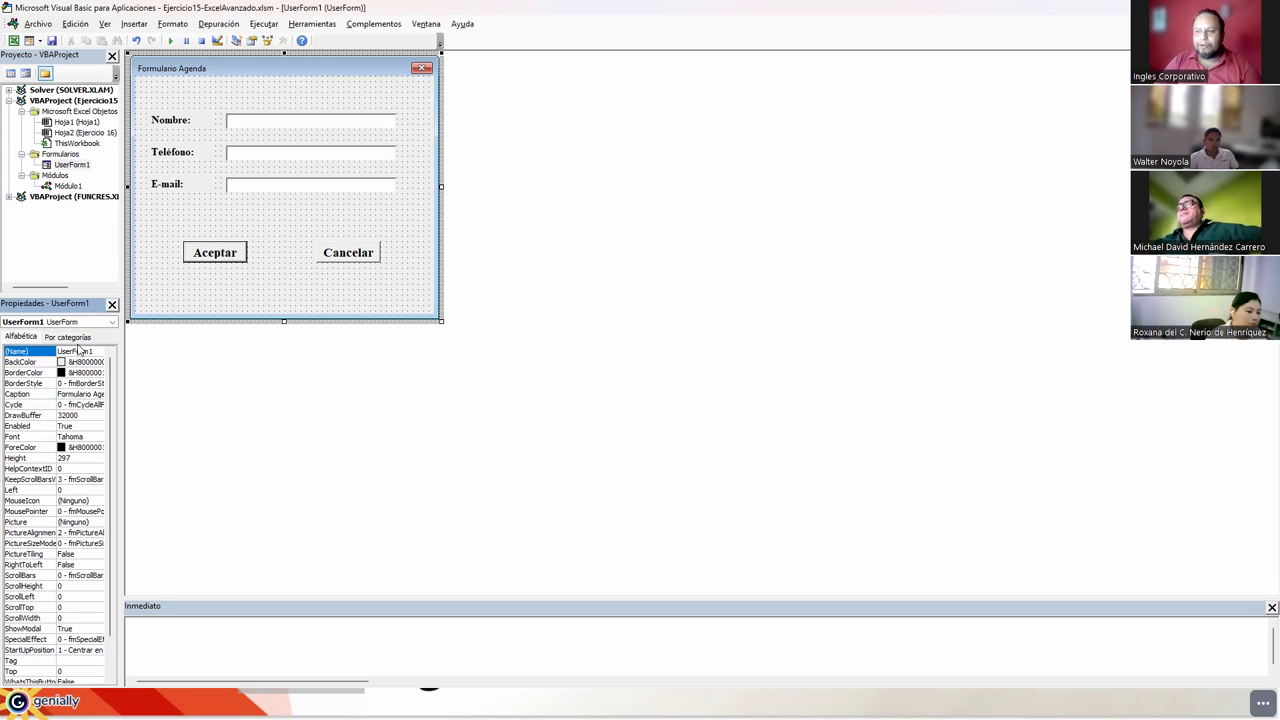
key("alt+Tab")
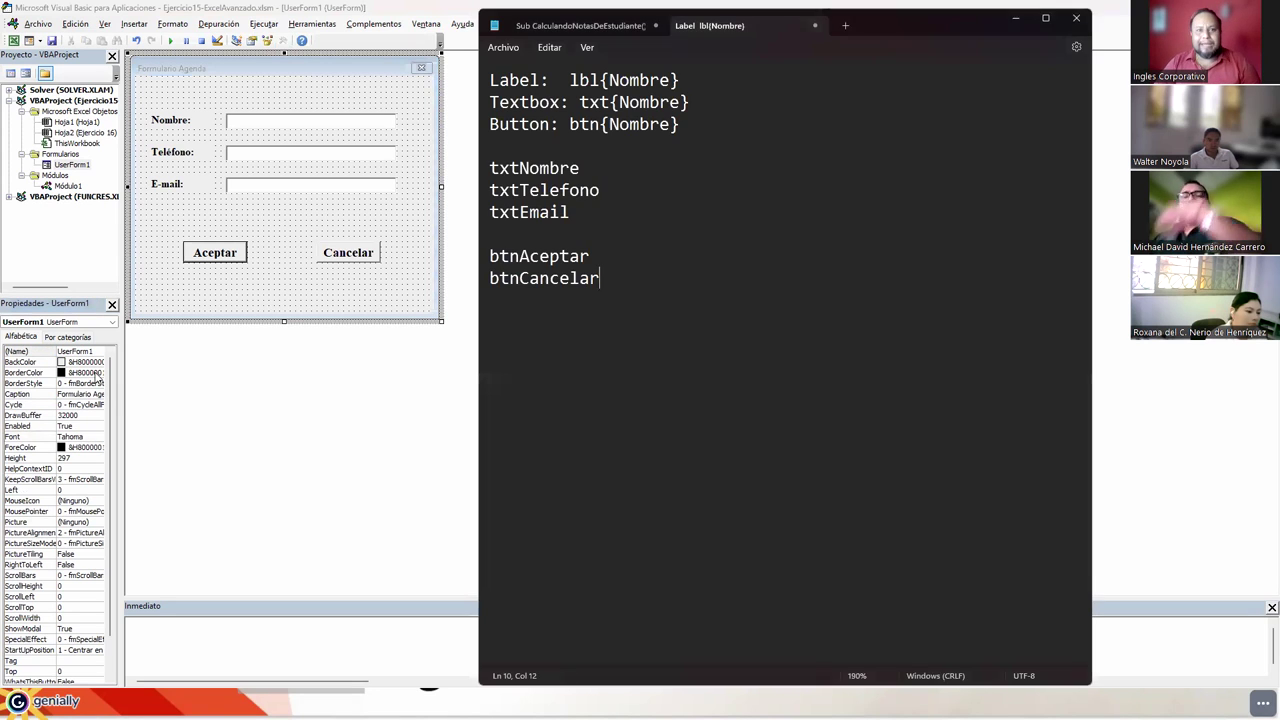
Step: Add a 'Forms: frm{Nombre}' naming rule below the Button rule in Notepad
key("Up")
key("Up")
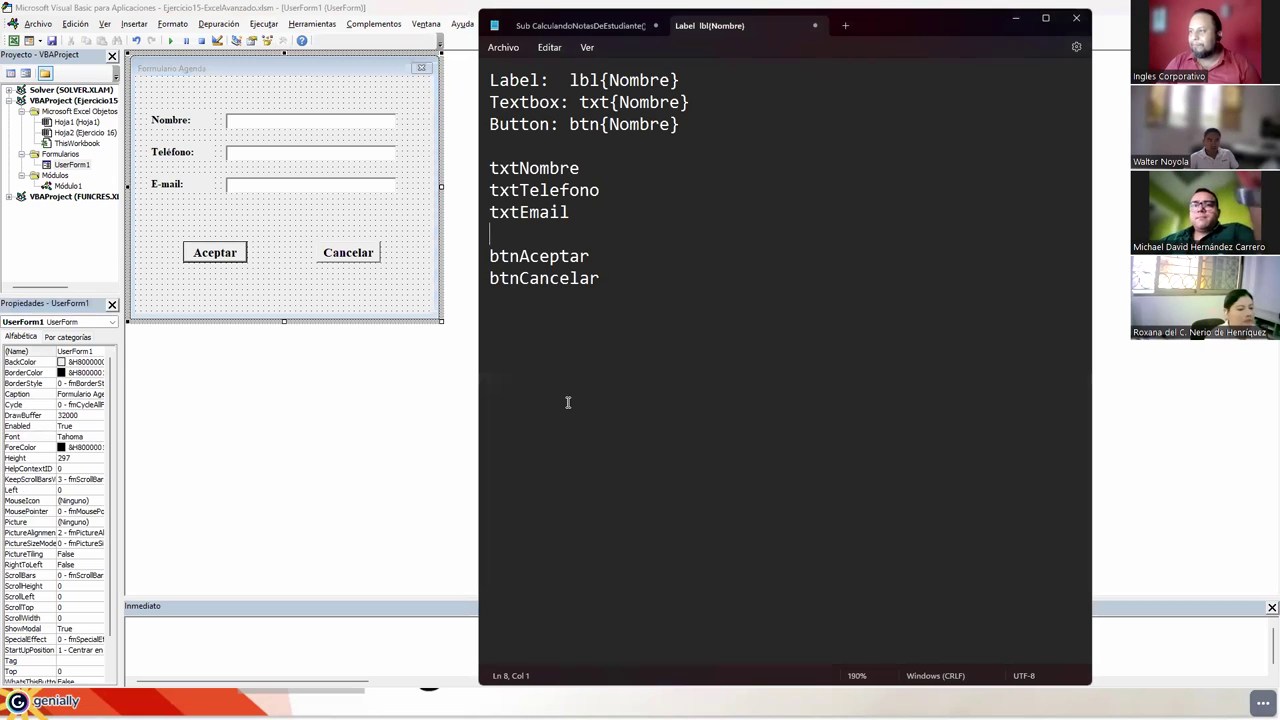
key("Up")
key("Up")
key("Up")
key("Return")
key("Up")
type("fr")
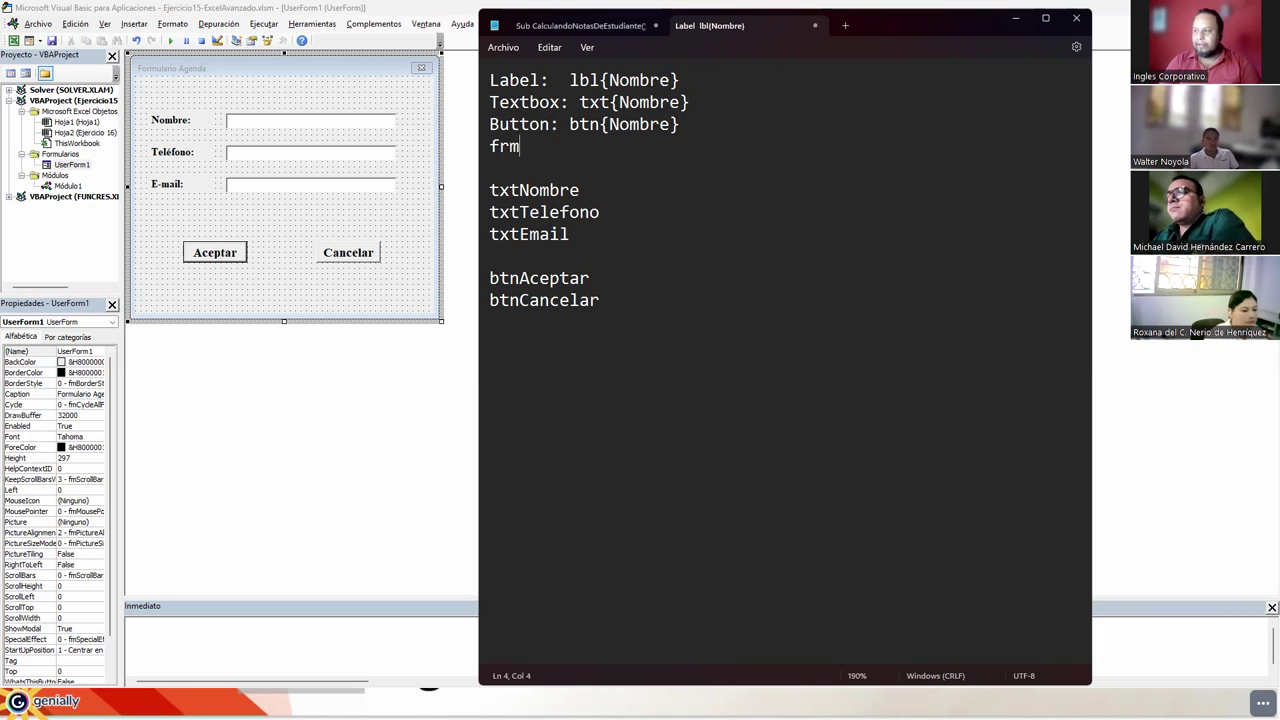
key("BackSpace")
key("BackSpace")
key("BackSpace")
type("Forms: f")
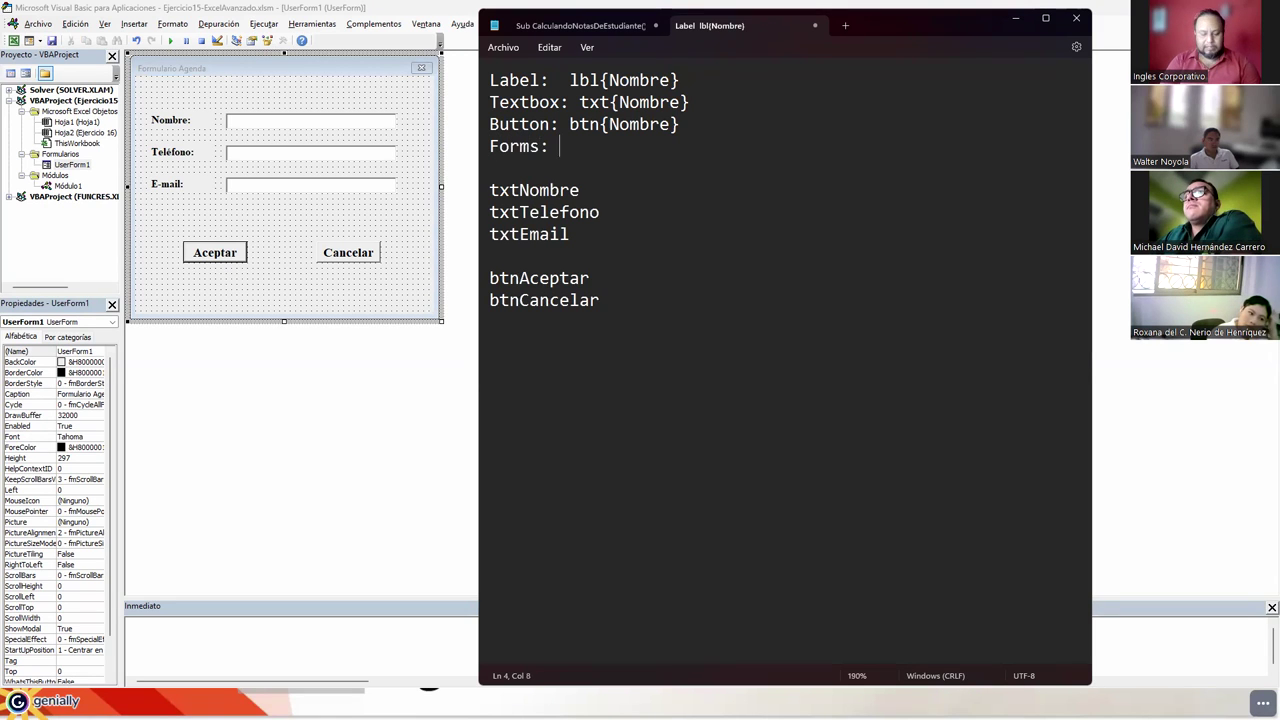
type("rm")
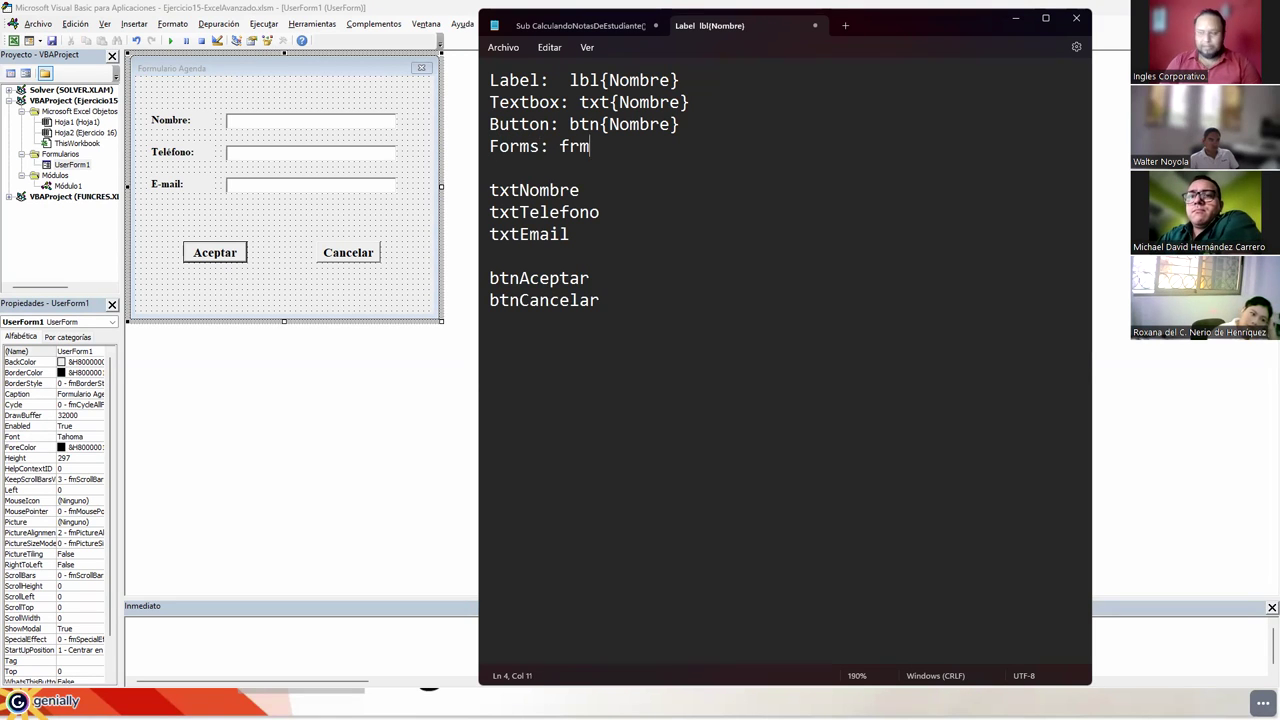
key("shift+End")
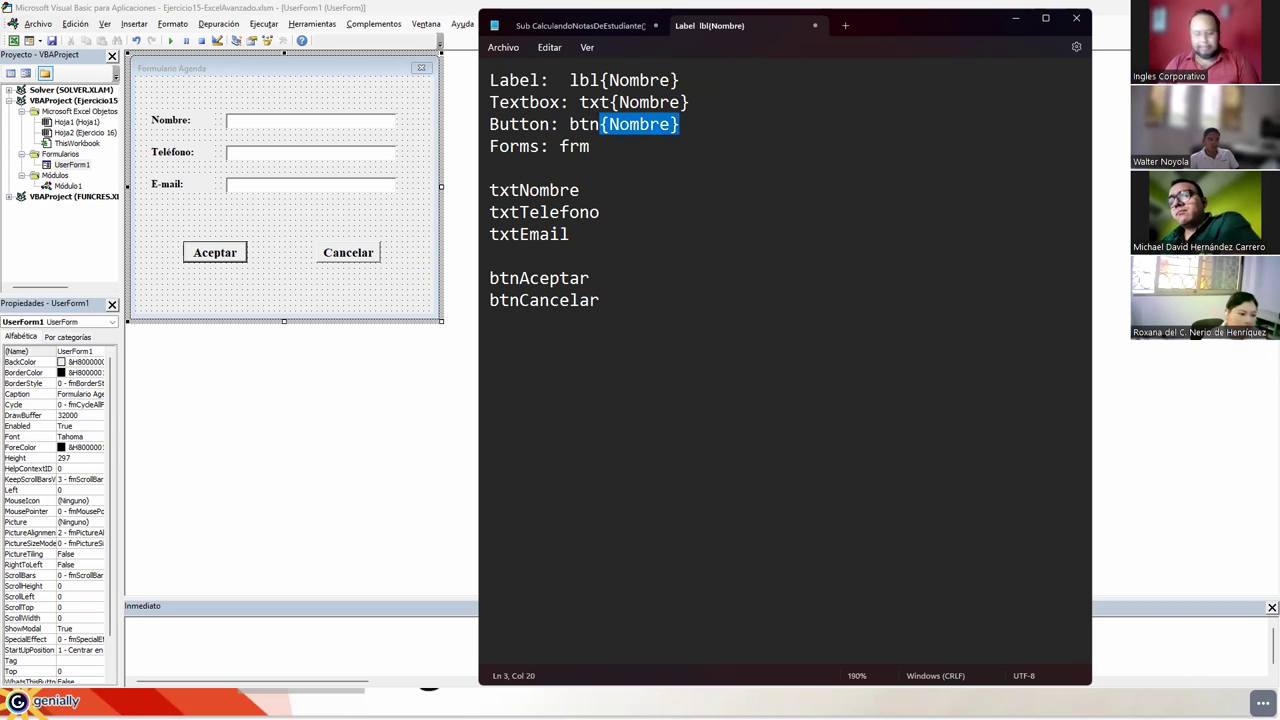
key("ctrl+c")
key("Down")
key("ctrl+v")
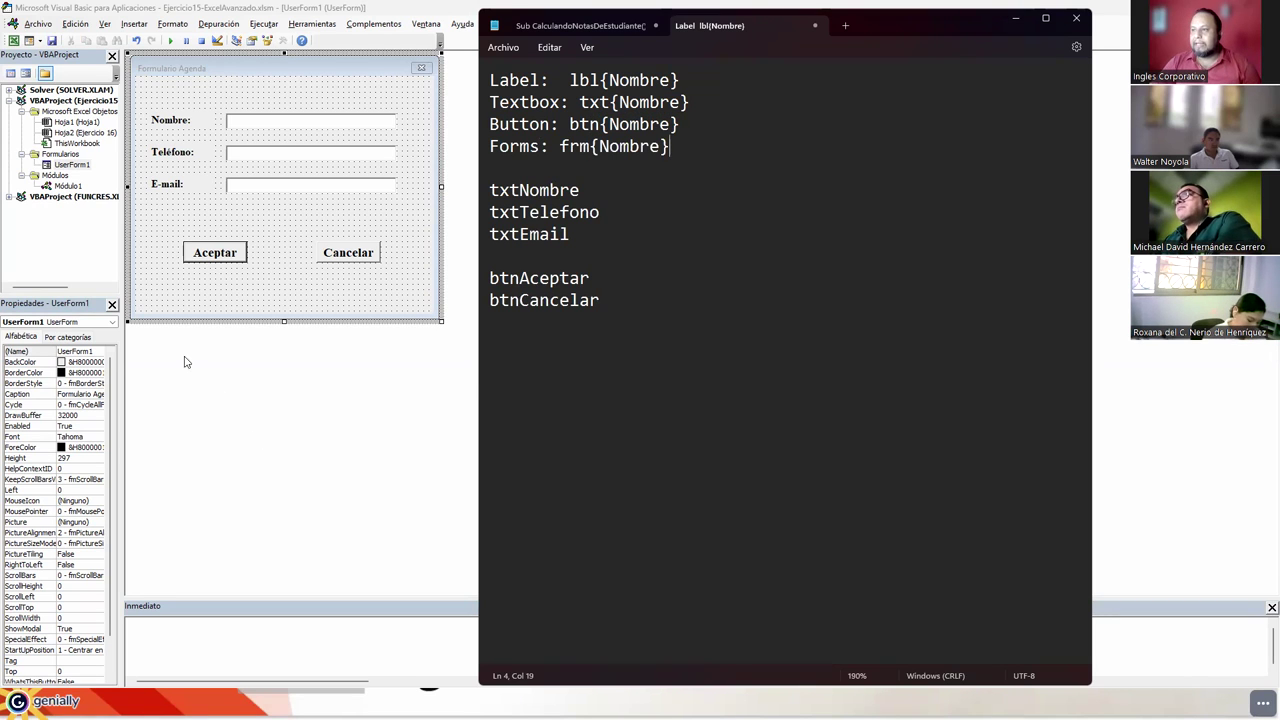
Step: Back in the form designer, start replacing the form's (Name) value with the new frm name
left_click(129, 318)
double_click(86, 351)
type("frm")
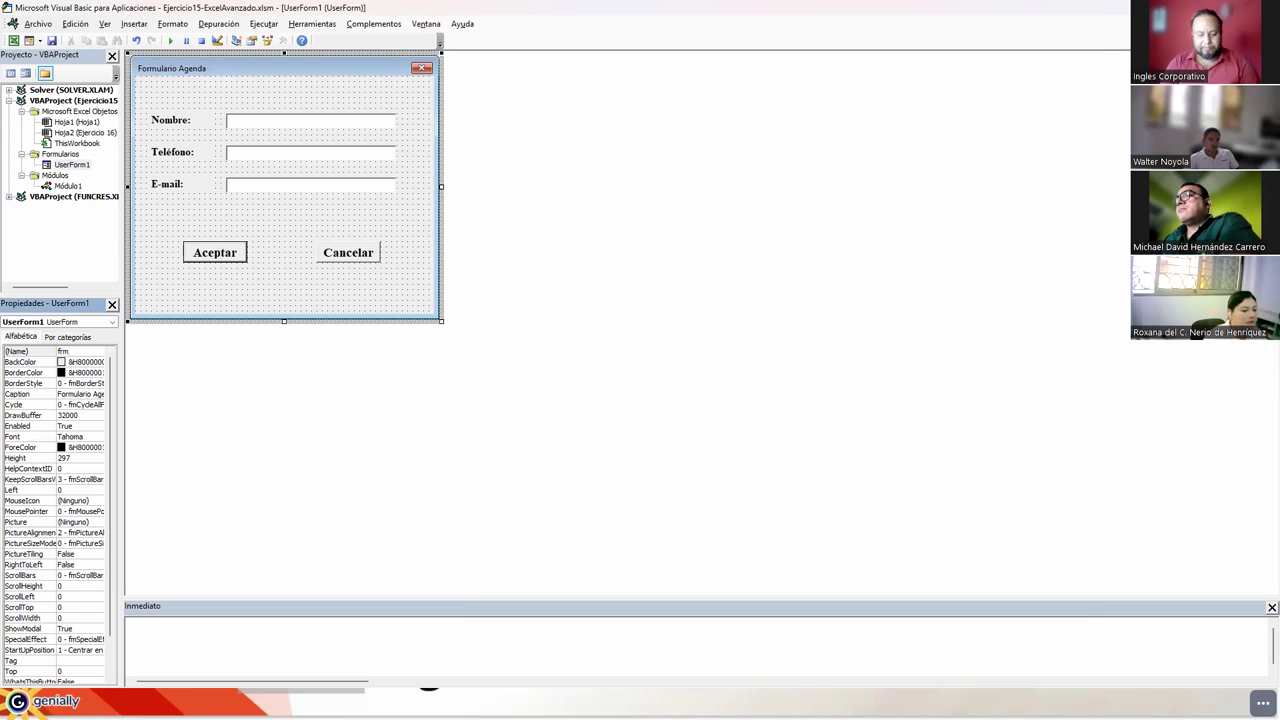
Step: Finish naming the form frmAgenda in the (Name) property
type("genda")
key("Return")
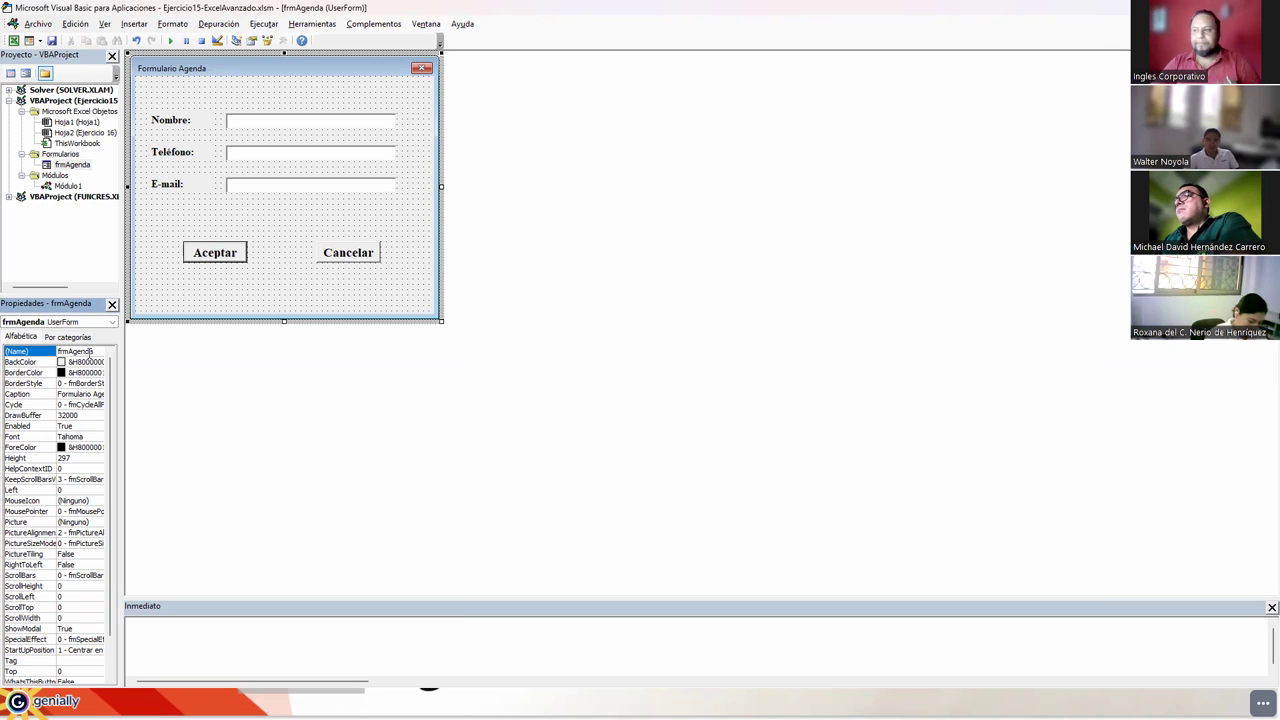
left_click(275, 293)
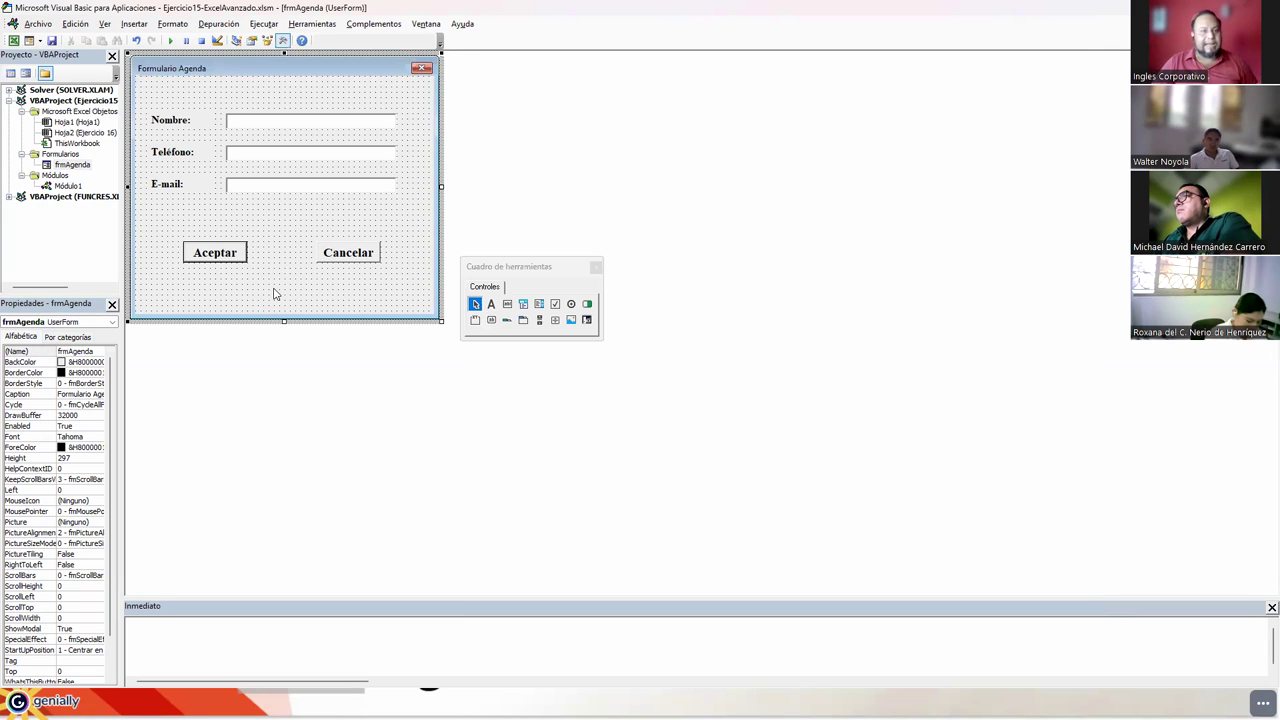
Step: Select the Cancelar button on the frmAgenda form
left_click(366, 258)
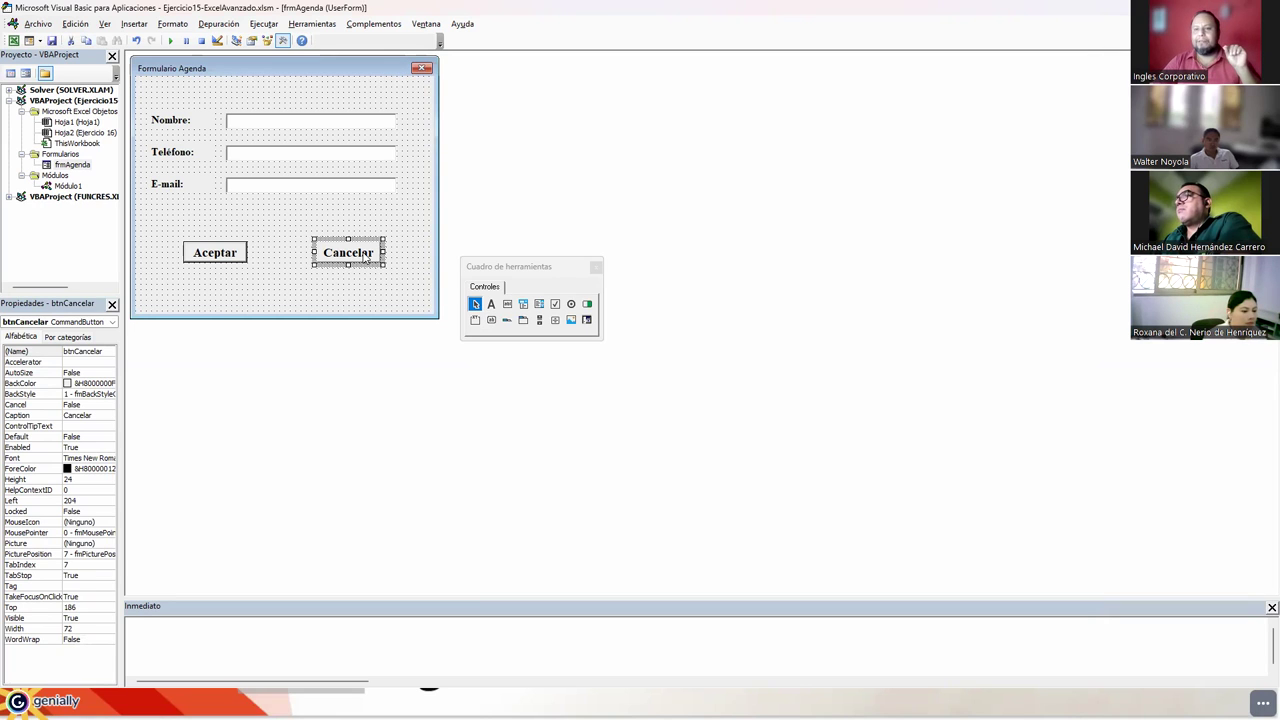
left_click(268, 292)
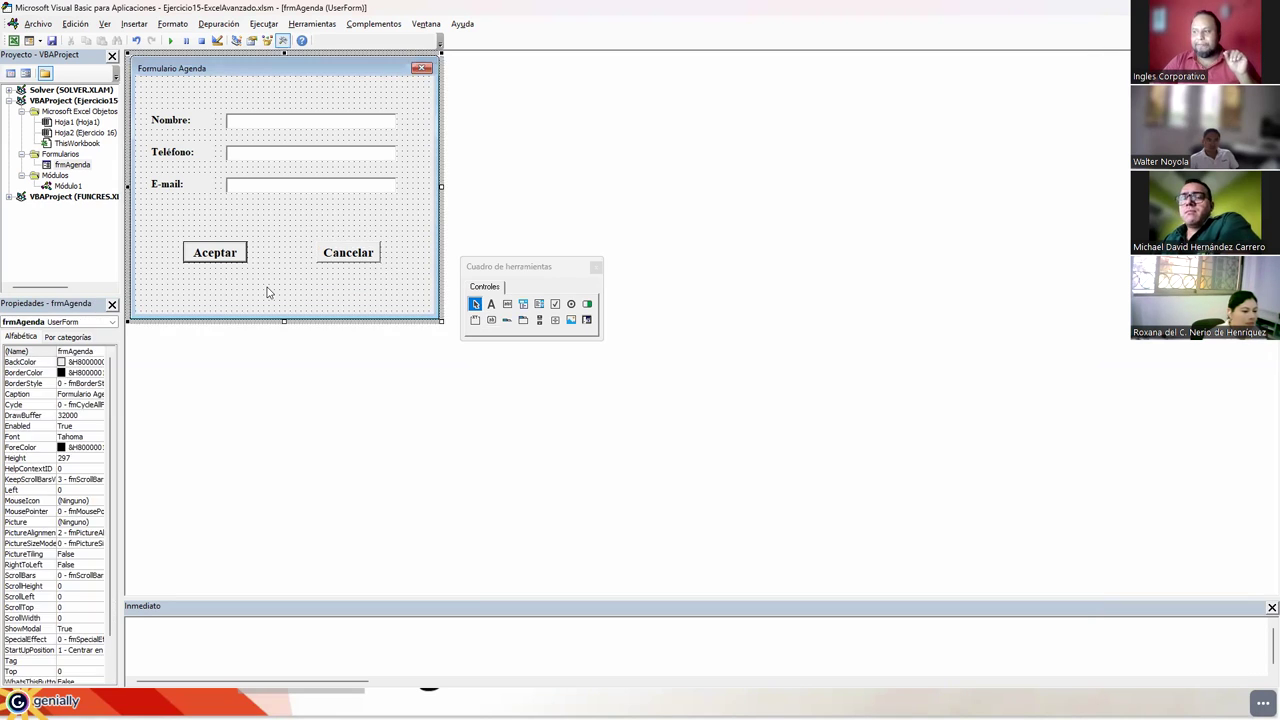
left_click(365, 256)
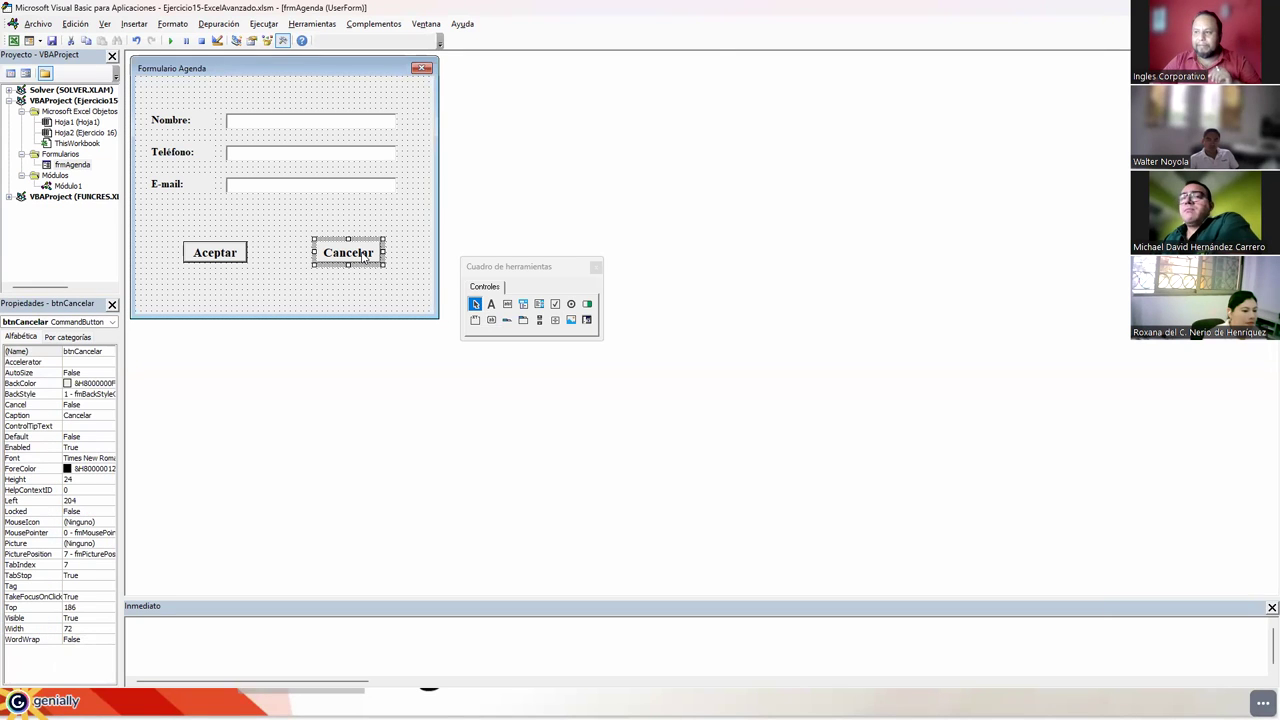
double_click(364, 255)
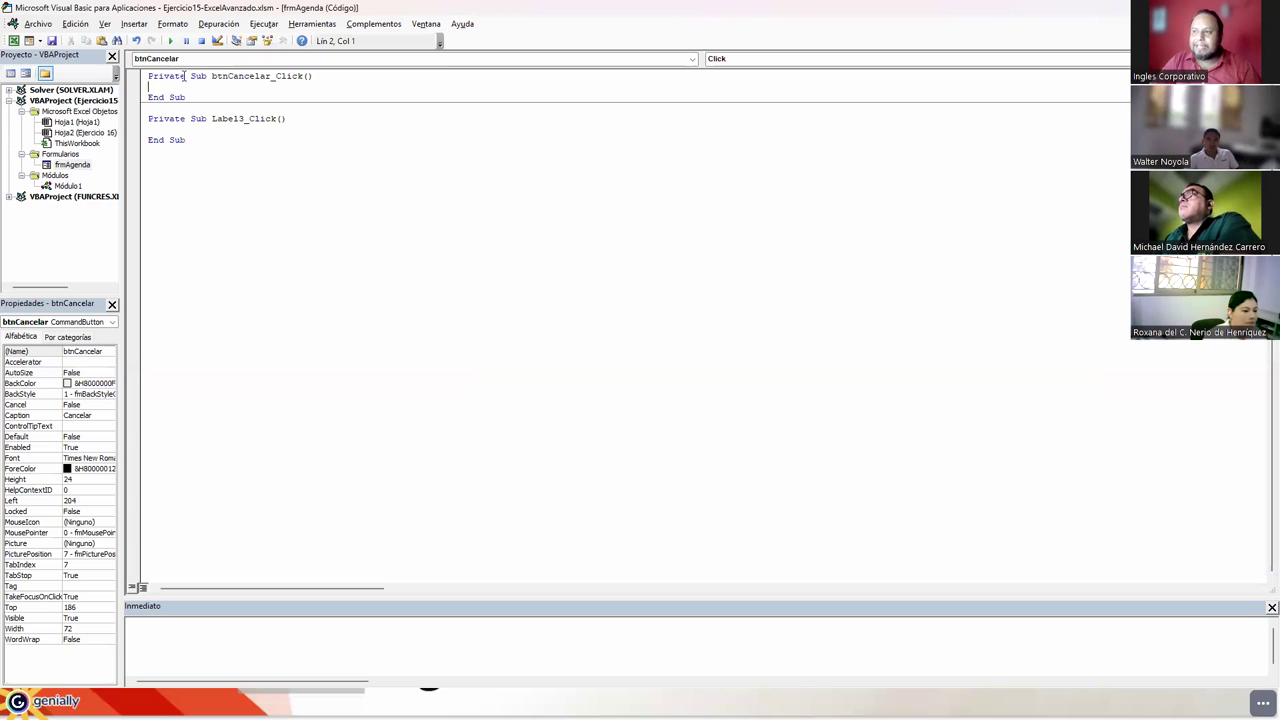
left_click_drag(149, 76, 193, 96)
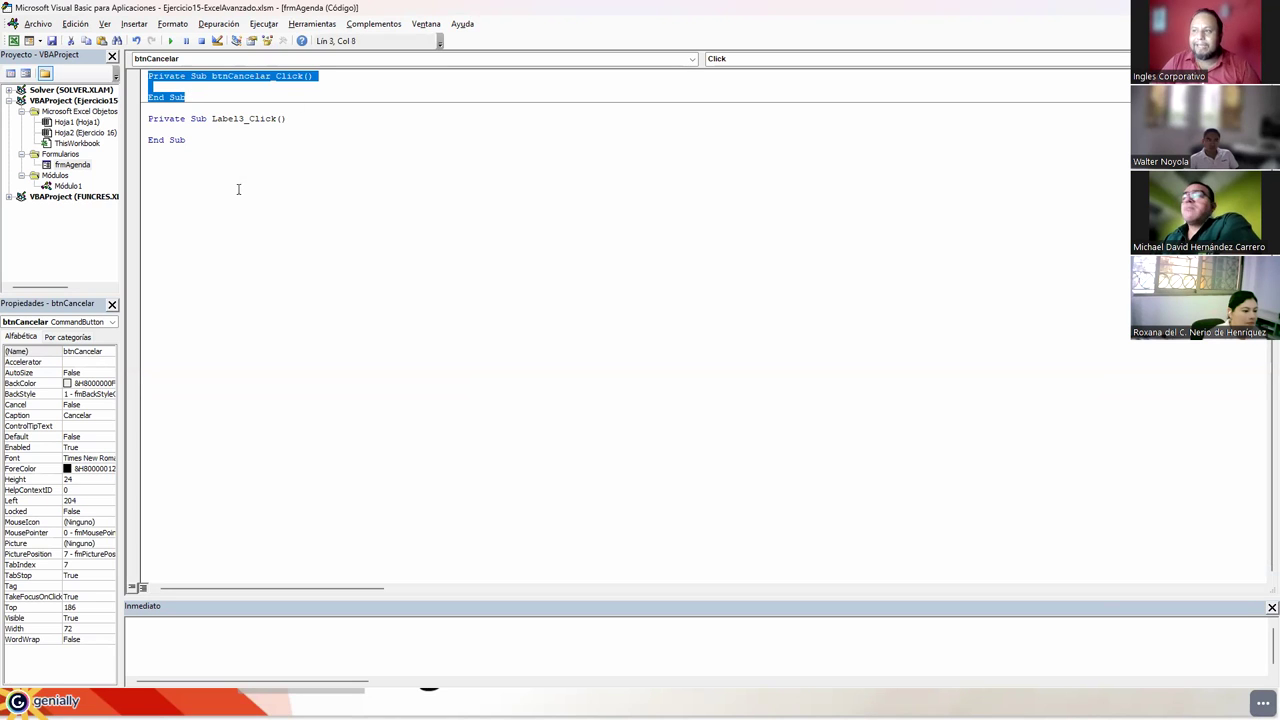
left_click(213, 87)
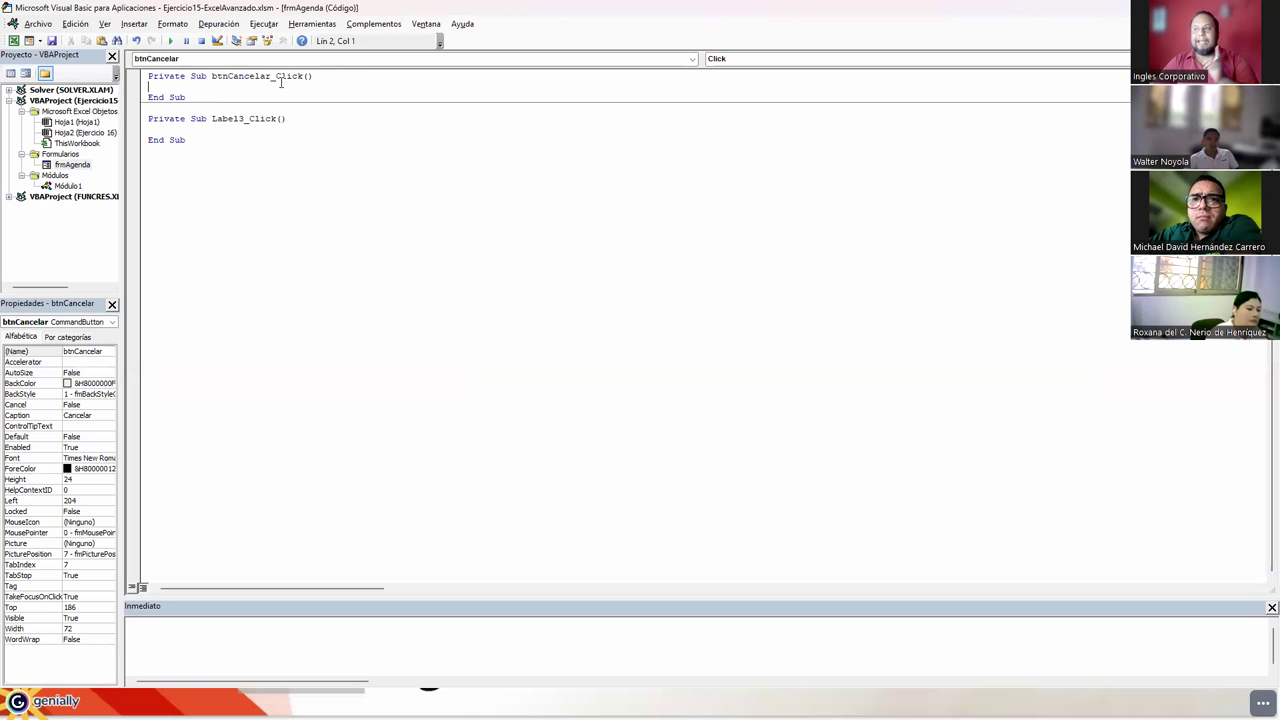
left_click_drag(270, 76, 318, 76)
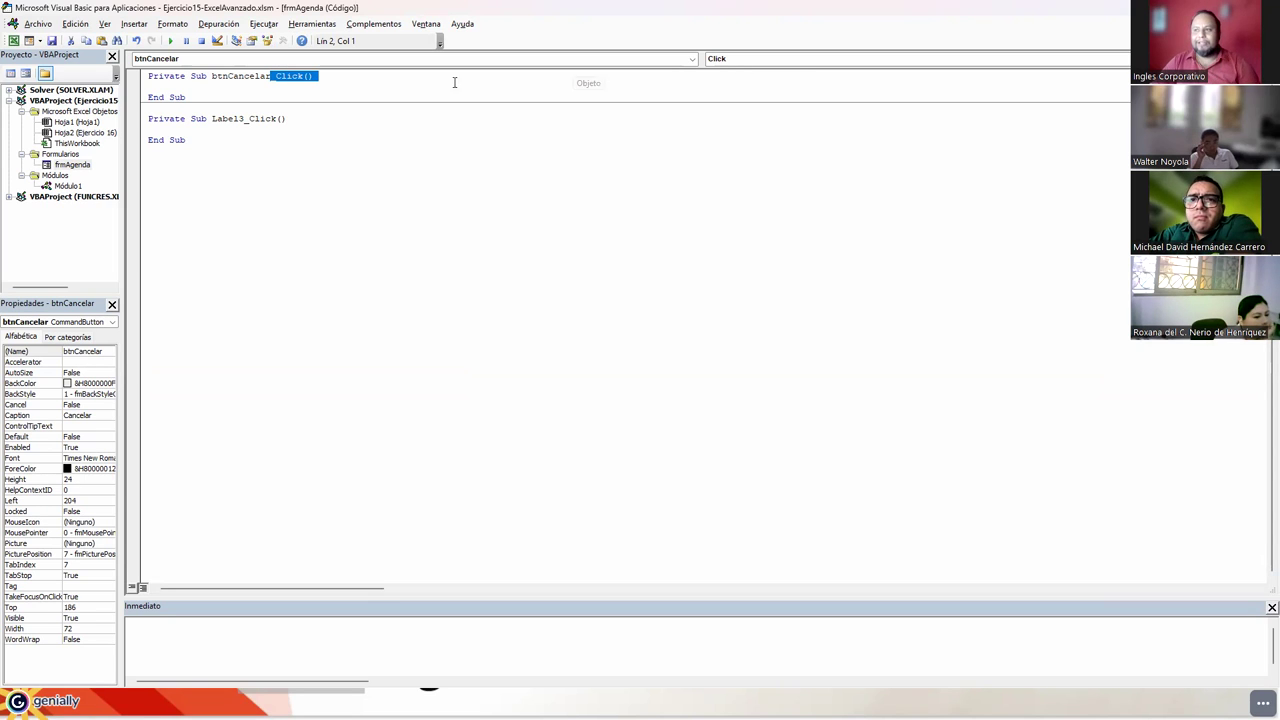
left_click(256, 86)
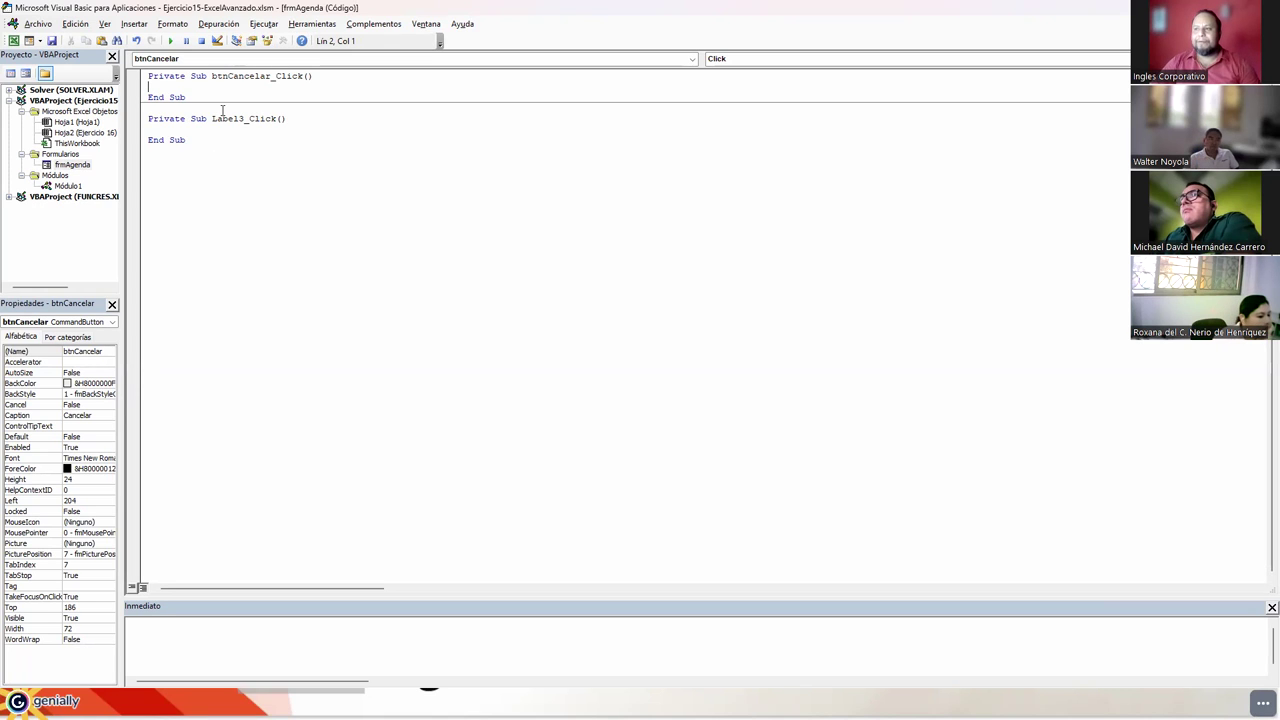
left_click_drag(206, 148, 142, 118)
Step: Remove the empty Label3_Click sub and put Unload Me inside btnCancelar_Click
key("Delete")
key("BackSpace")
type("Unload")
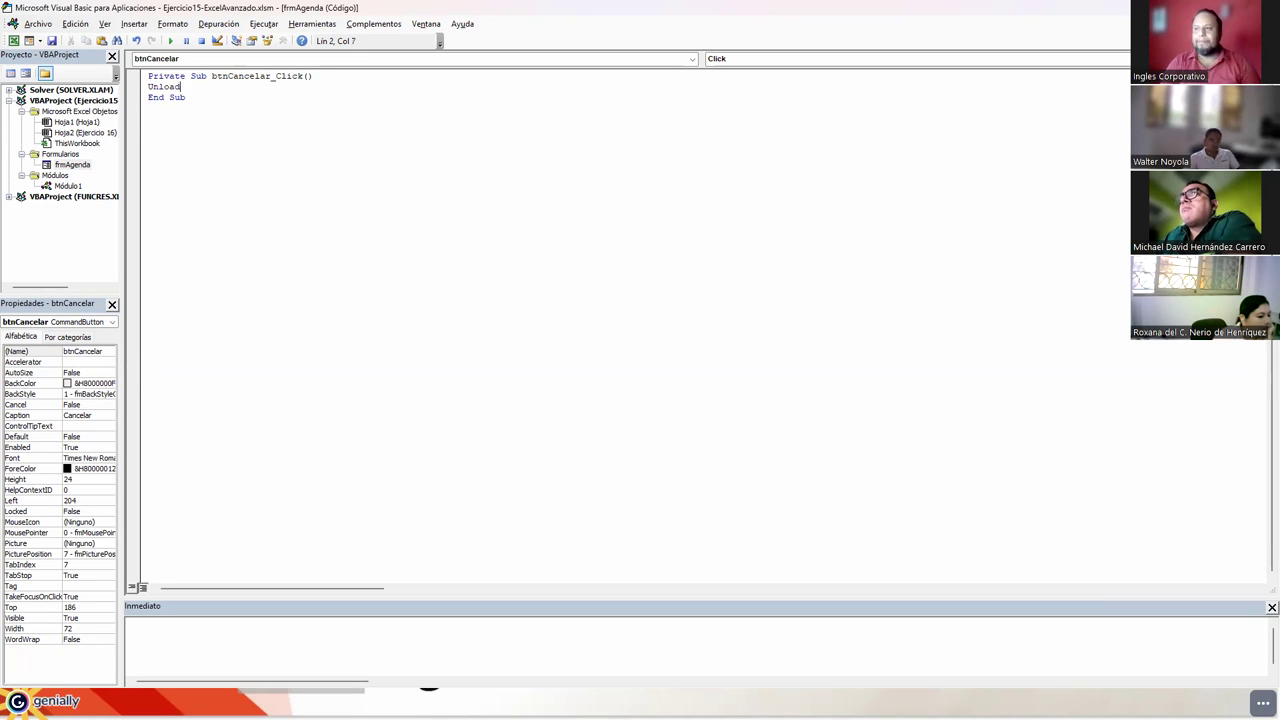
type("me")
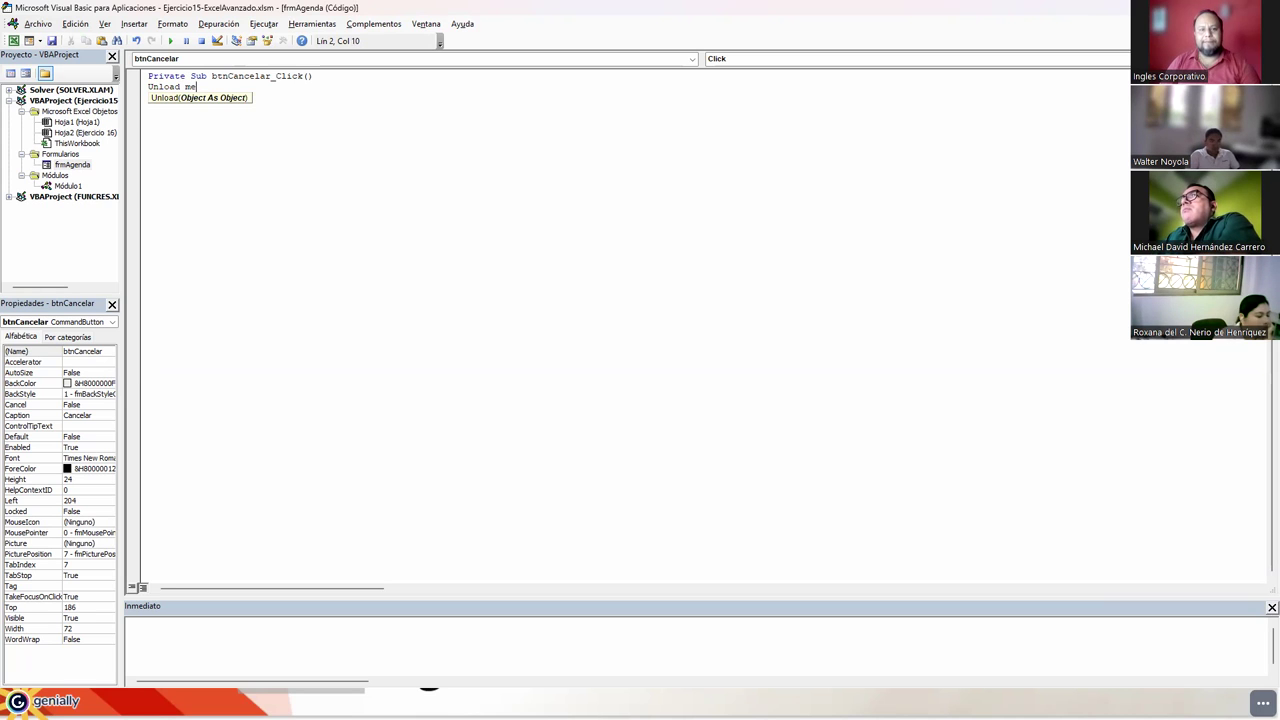
key("Return")
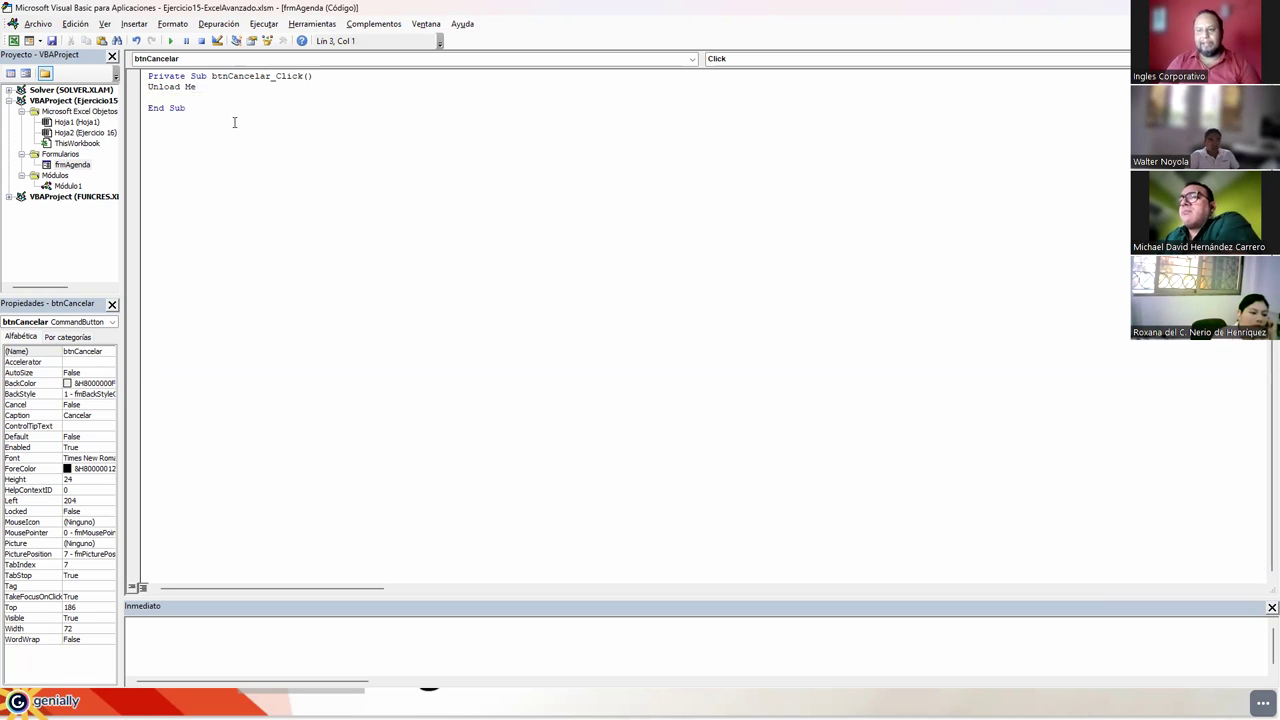
key("Delete")
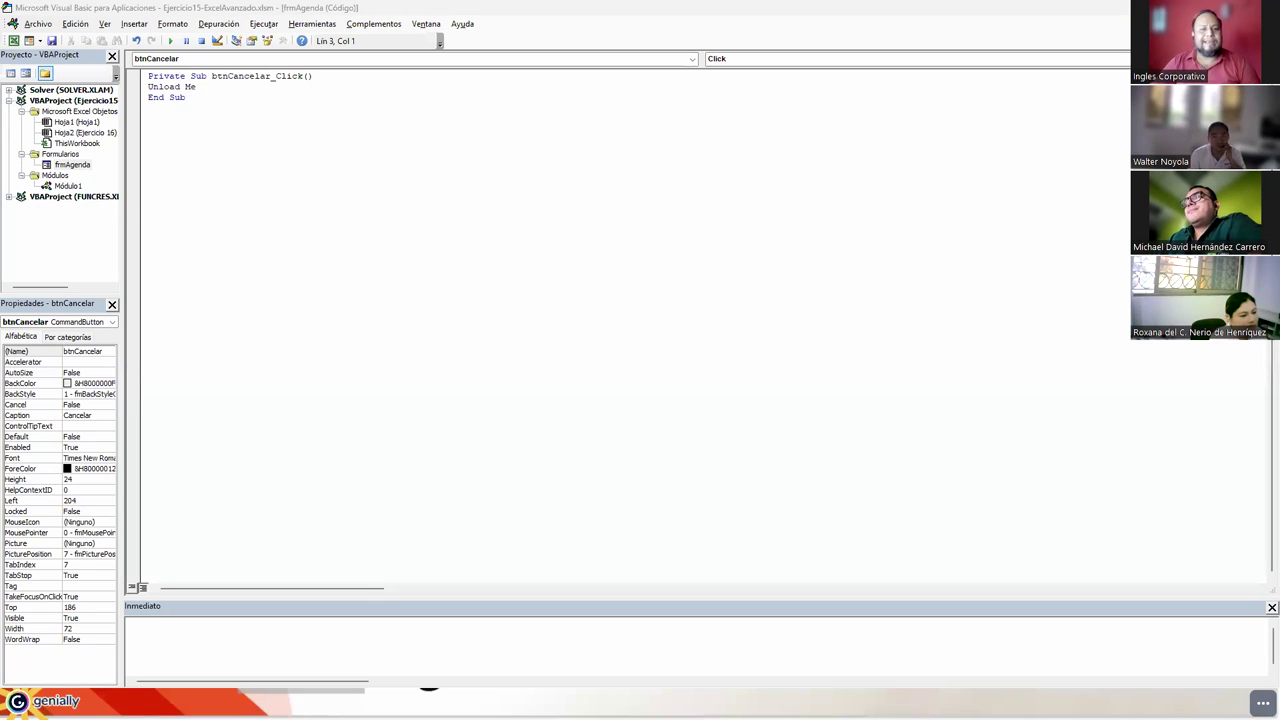
double_click(216, 77)
Step: Comment Unload Me with 'Esta orden permite cerrar el Formulario' and reopen the frmAgenda designer
left_click_drag(148, 87, 207, 86)
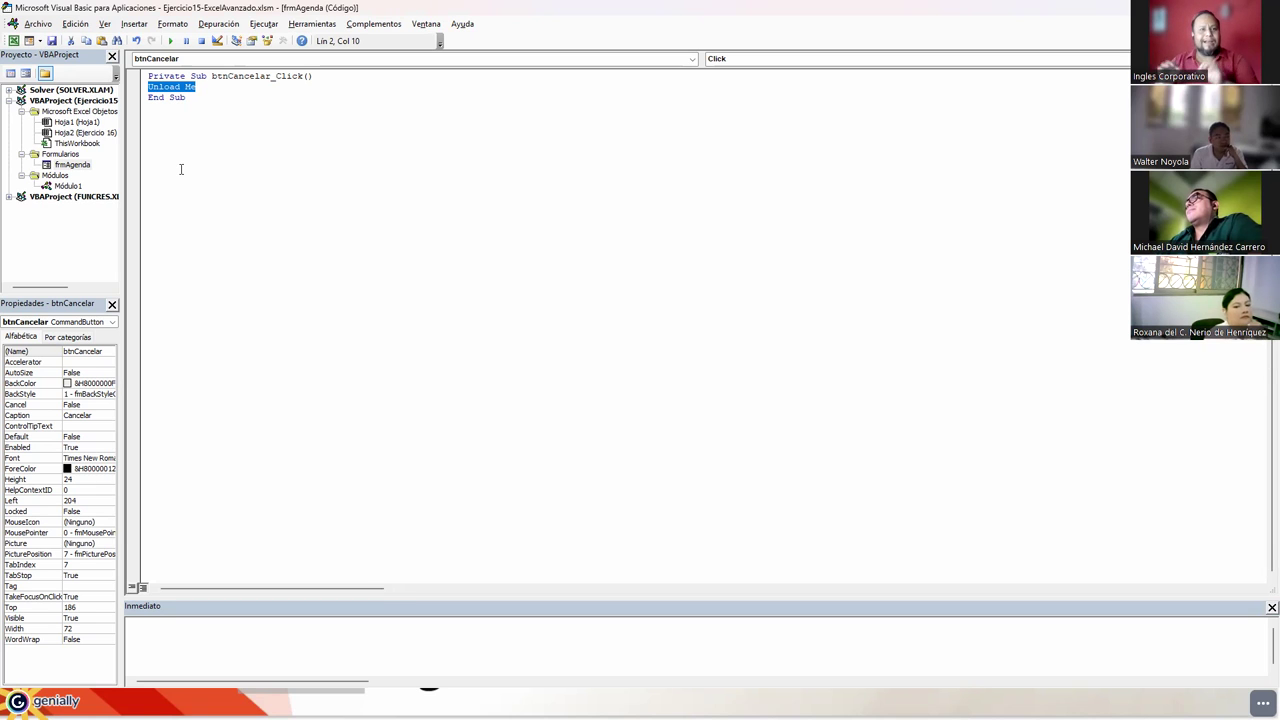
left_click(241, 86)
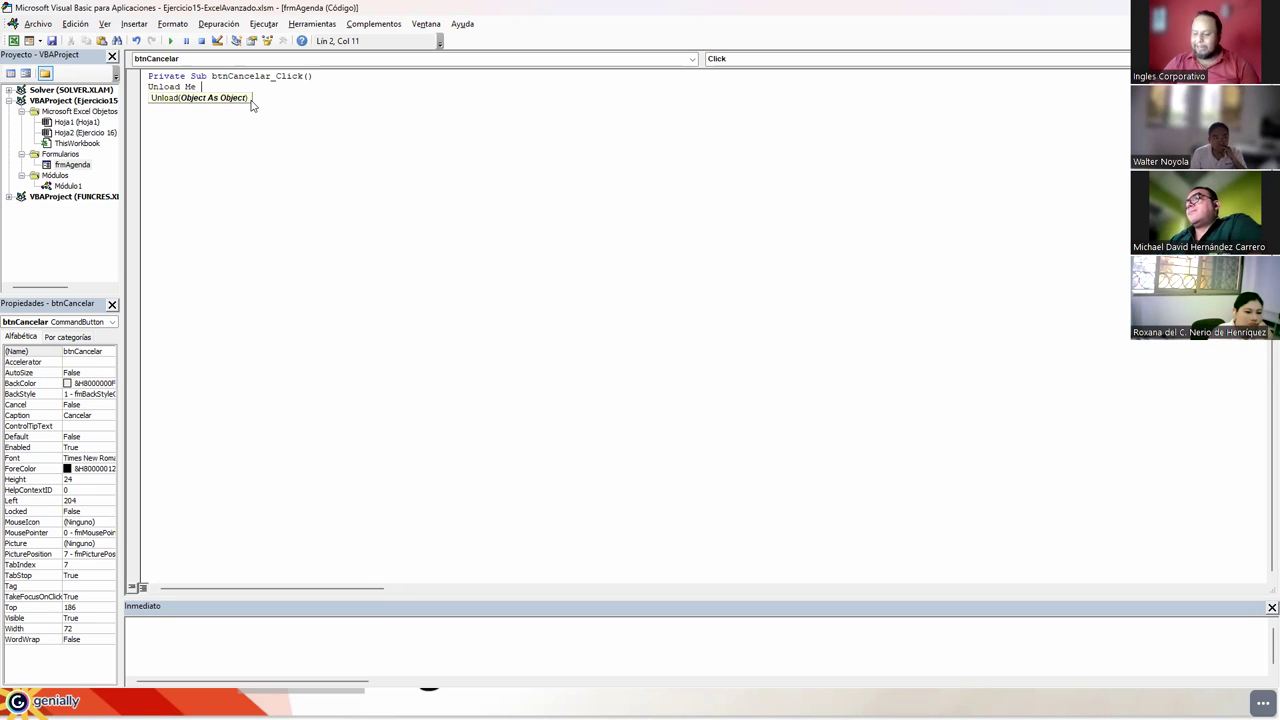
type("'Esta orden permite cerrar")
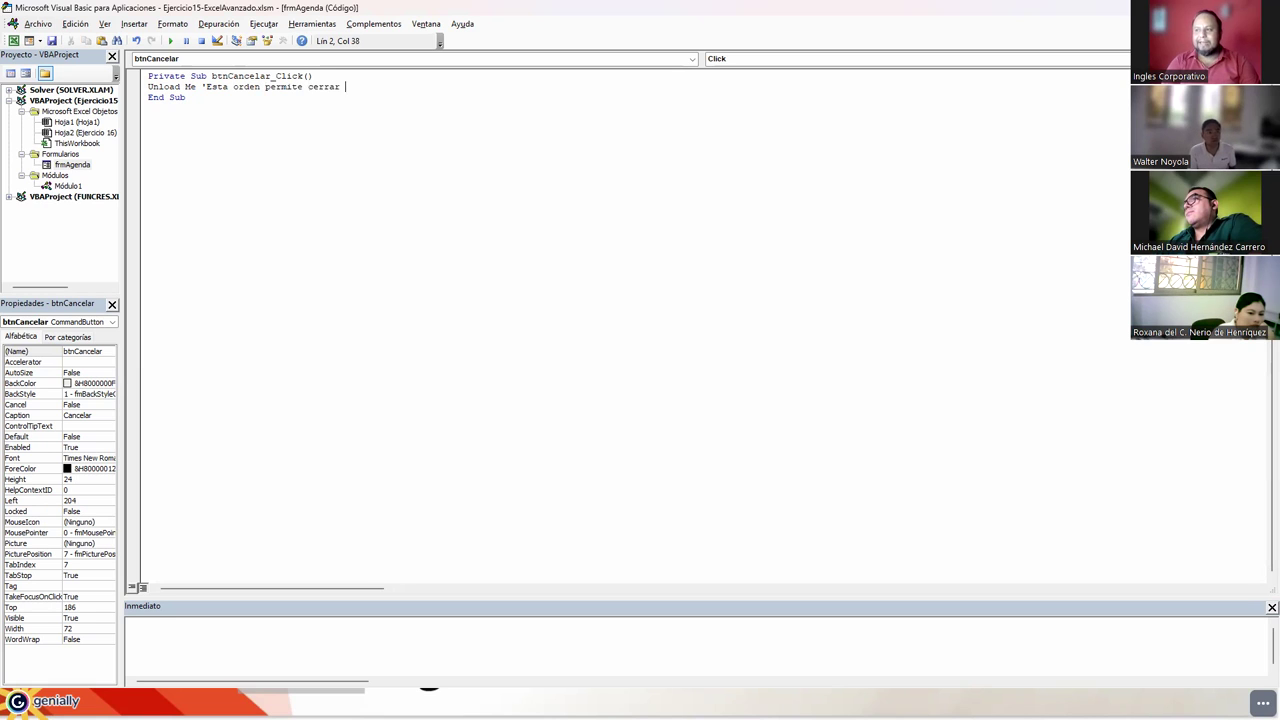
type("lario")
left_click(186, 97)
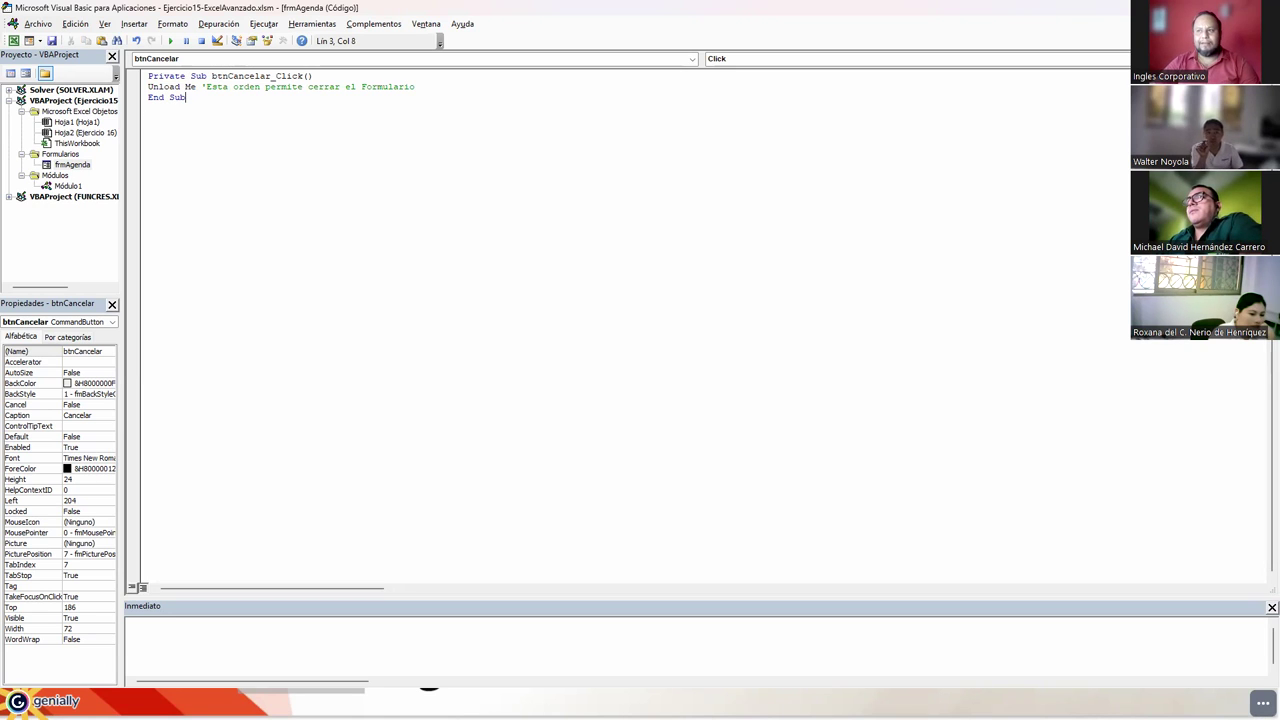
left_click(206, 87)
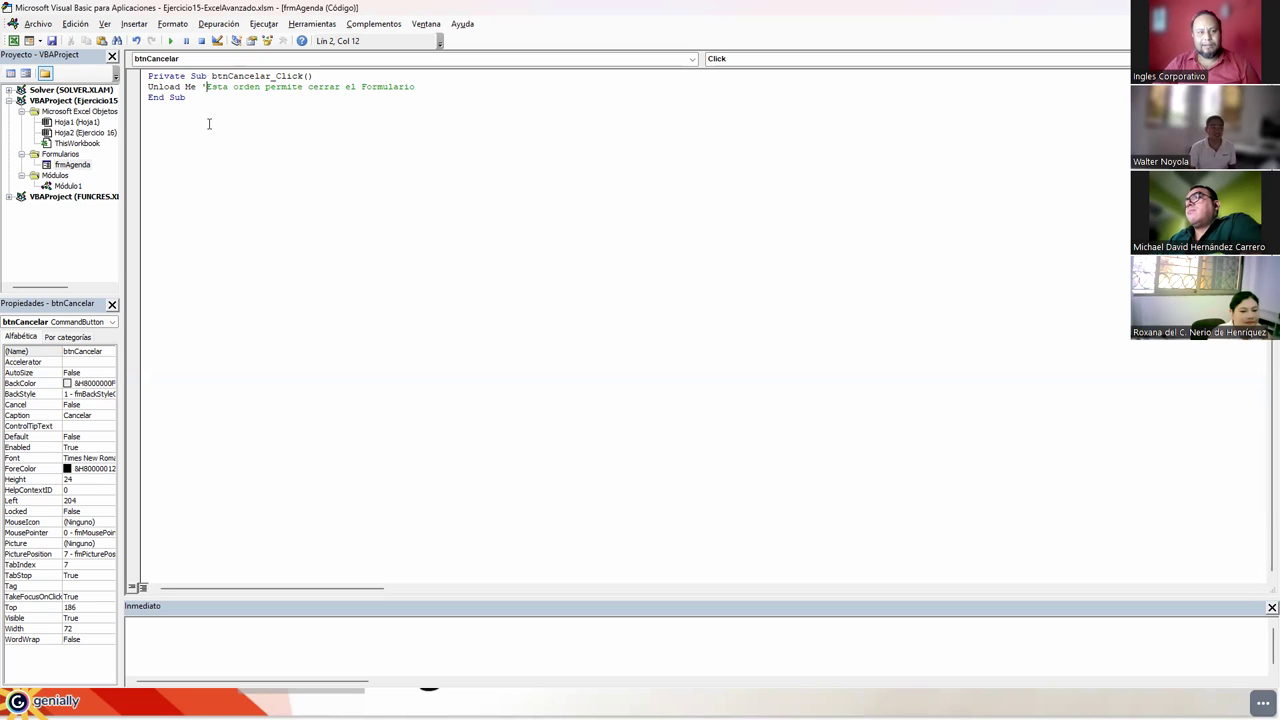
left_click(66, 168)
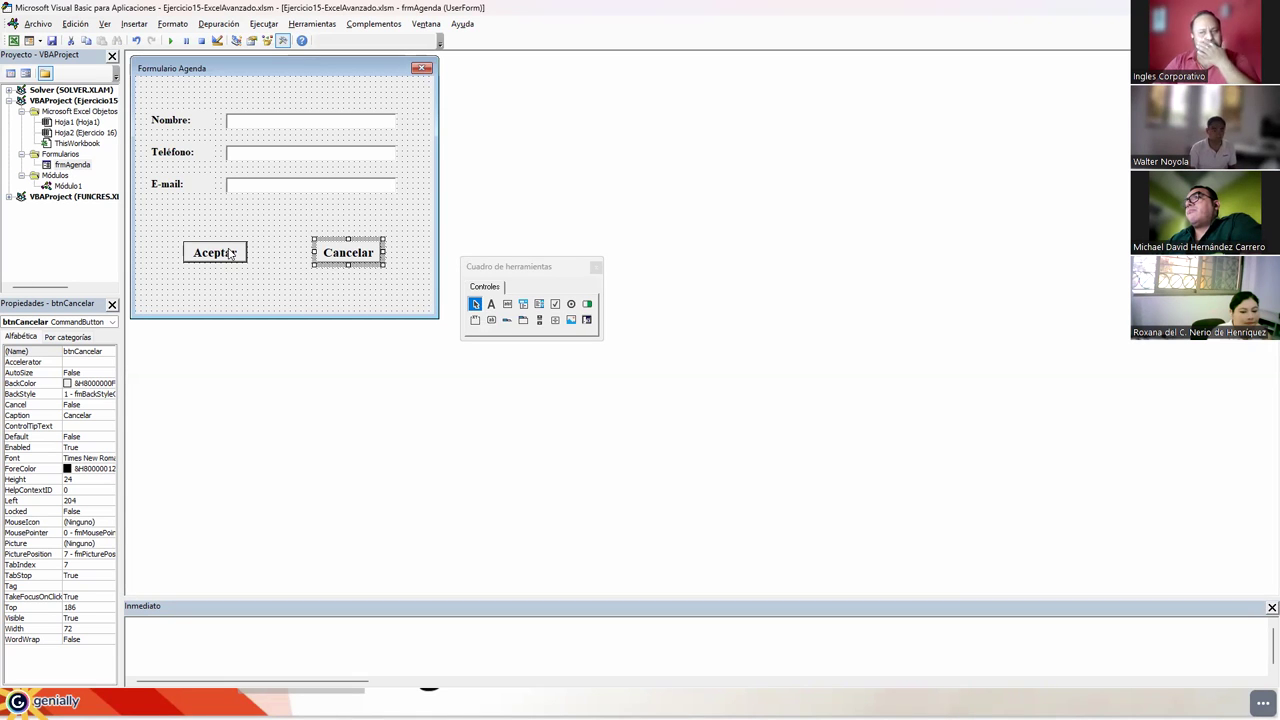
Step: Restore the editor window to show Excel behind and drag to reveal the whole frmAgenda form
left_click(275, 130)
left_click(278, 162)
left_click(278, 185)
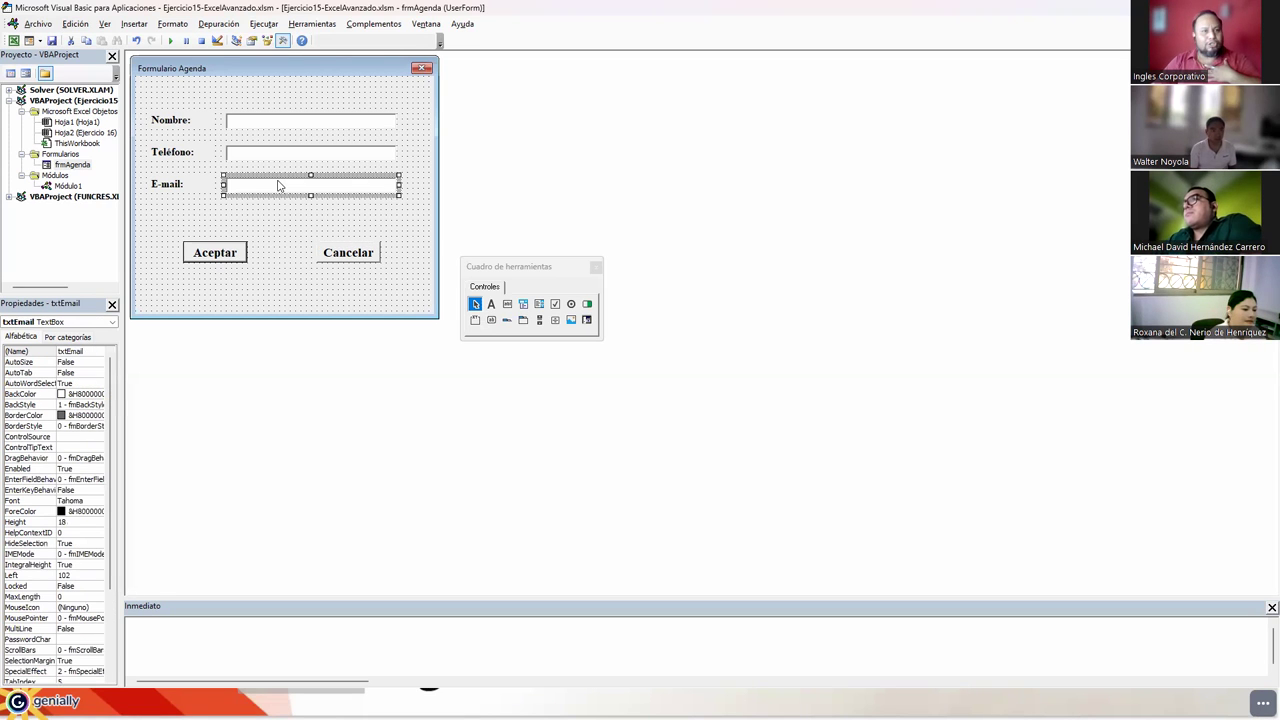
double_click(305, 8)
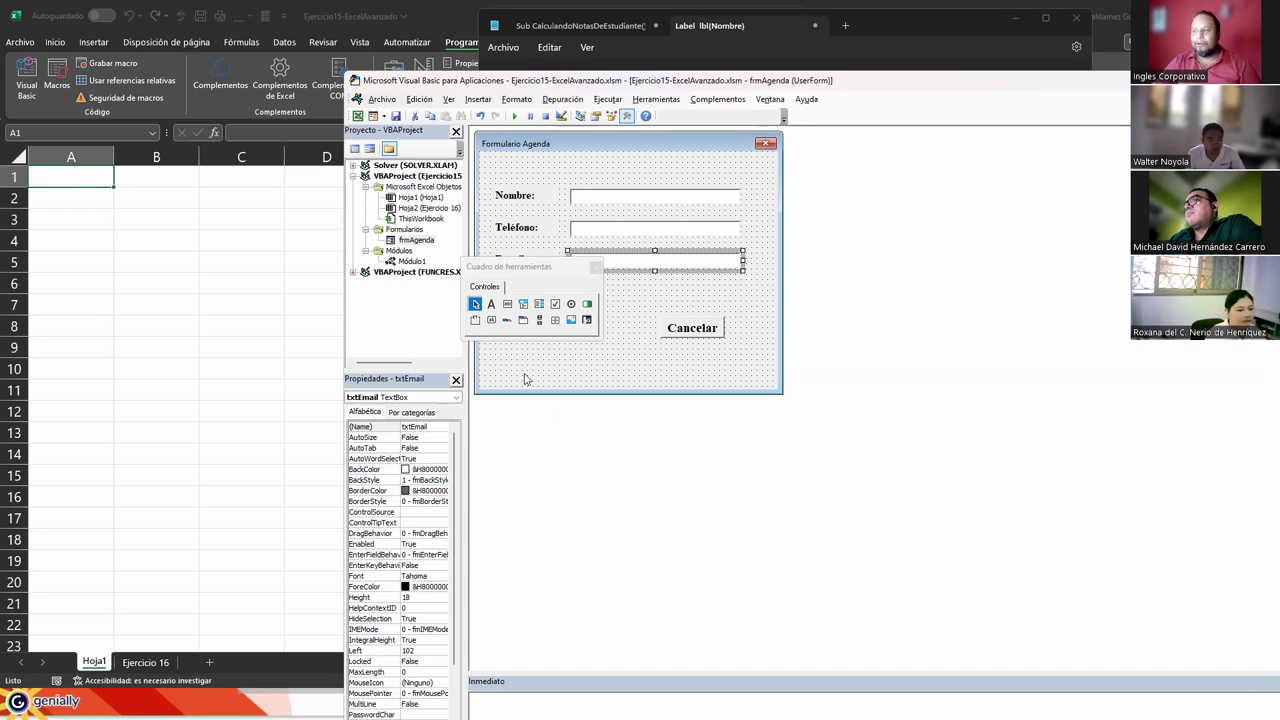
left_click(556, 152)
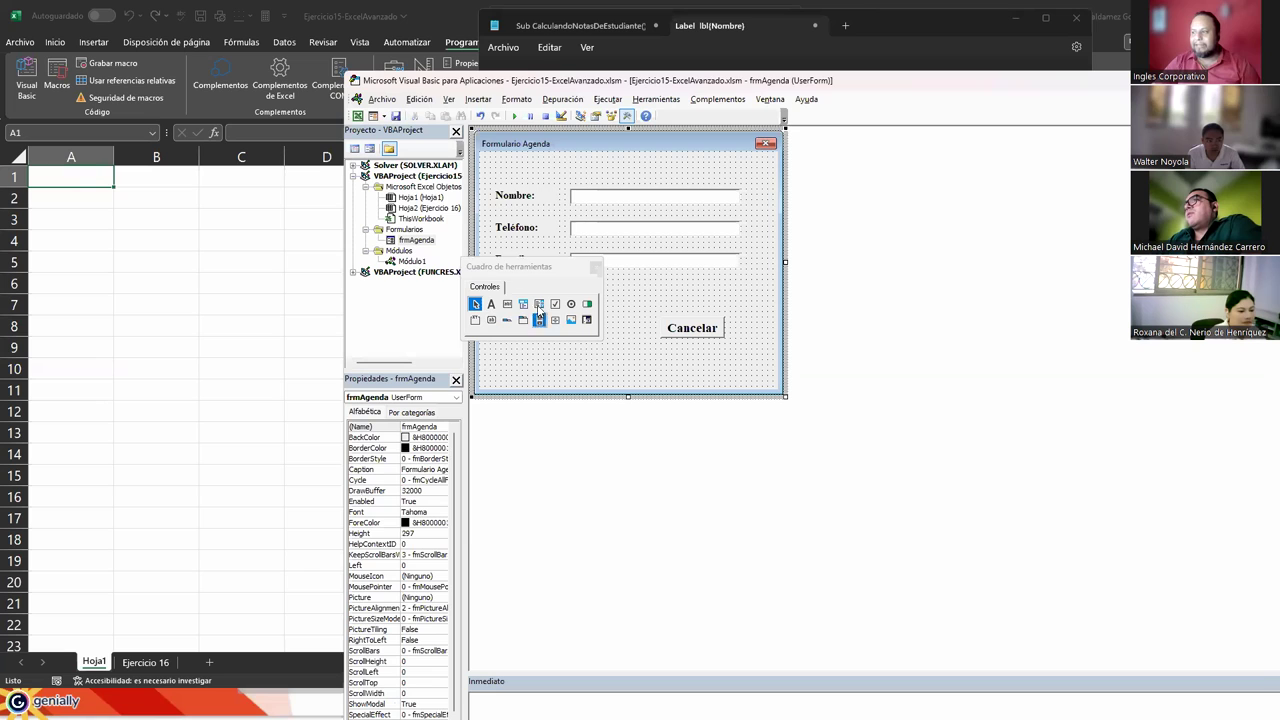
left_click_drag(510, 266, 975, 281)
left_click(562, 332)
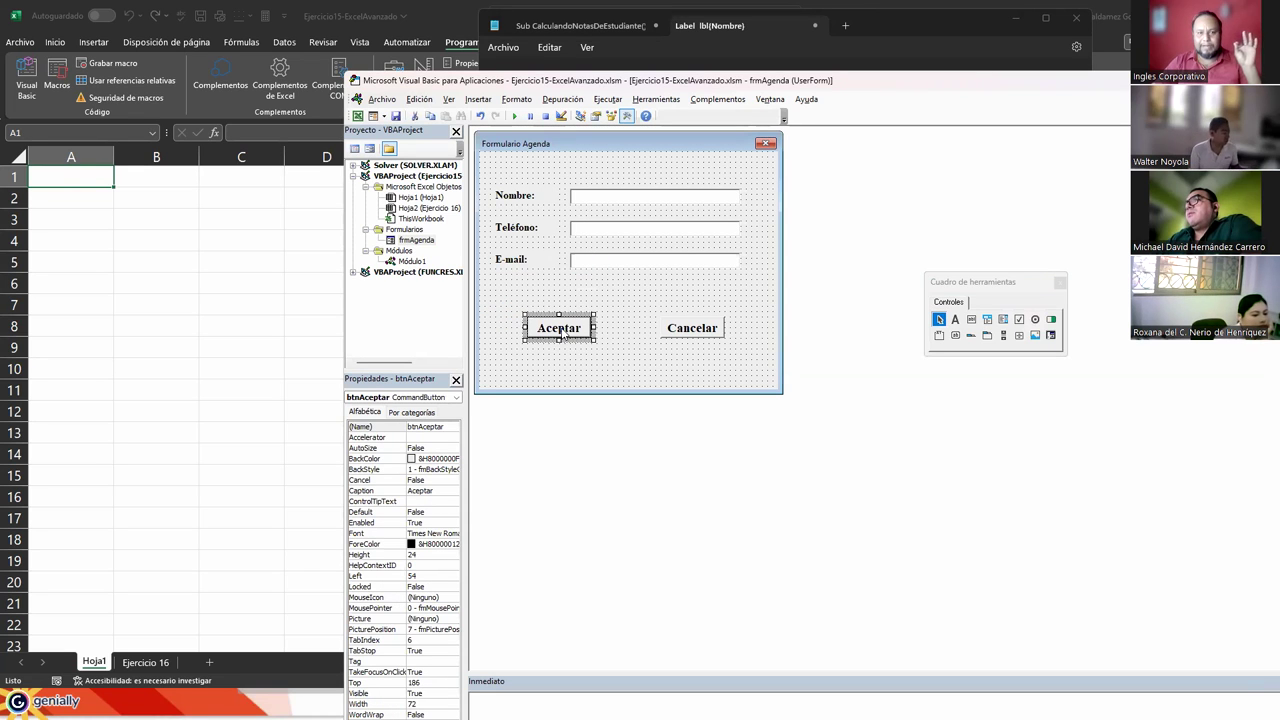
Step: In btnAceptar_Click, write Worksheets("Ejercicio 16").Range("A1").Value = Me.txtNombre.Value
double_click(562, 330)
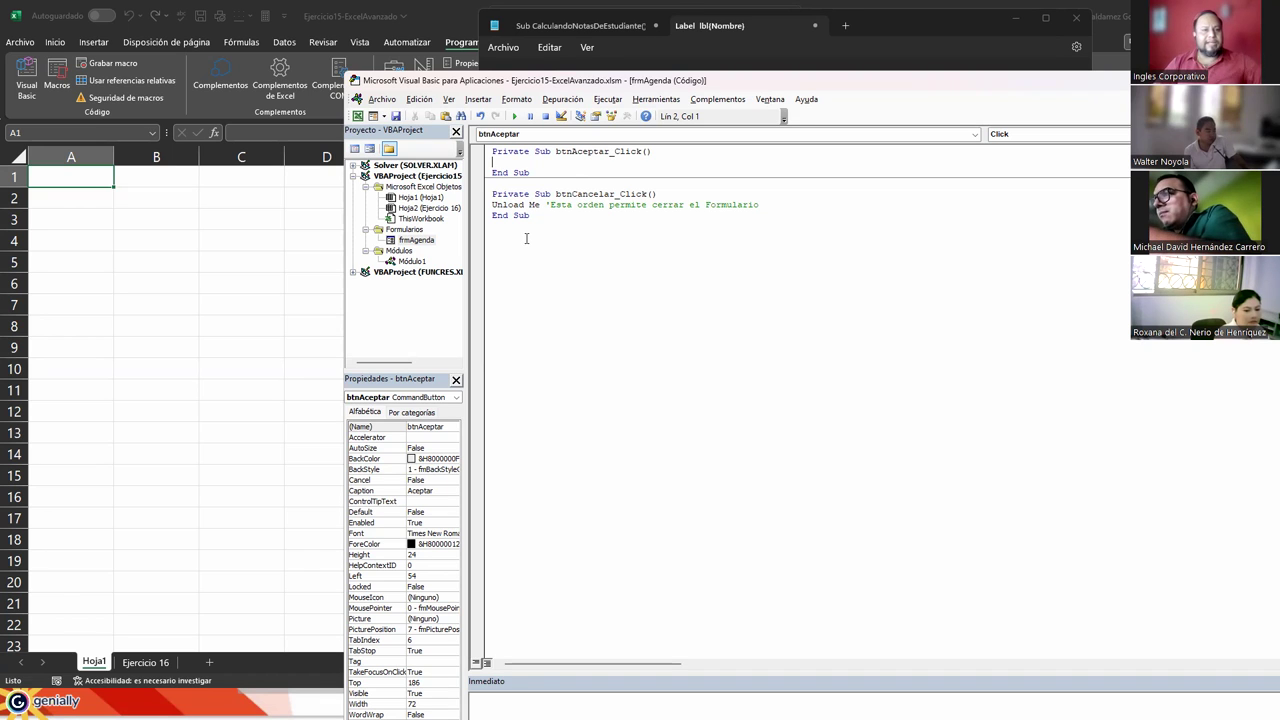
type("Workshee")
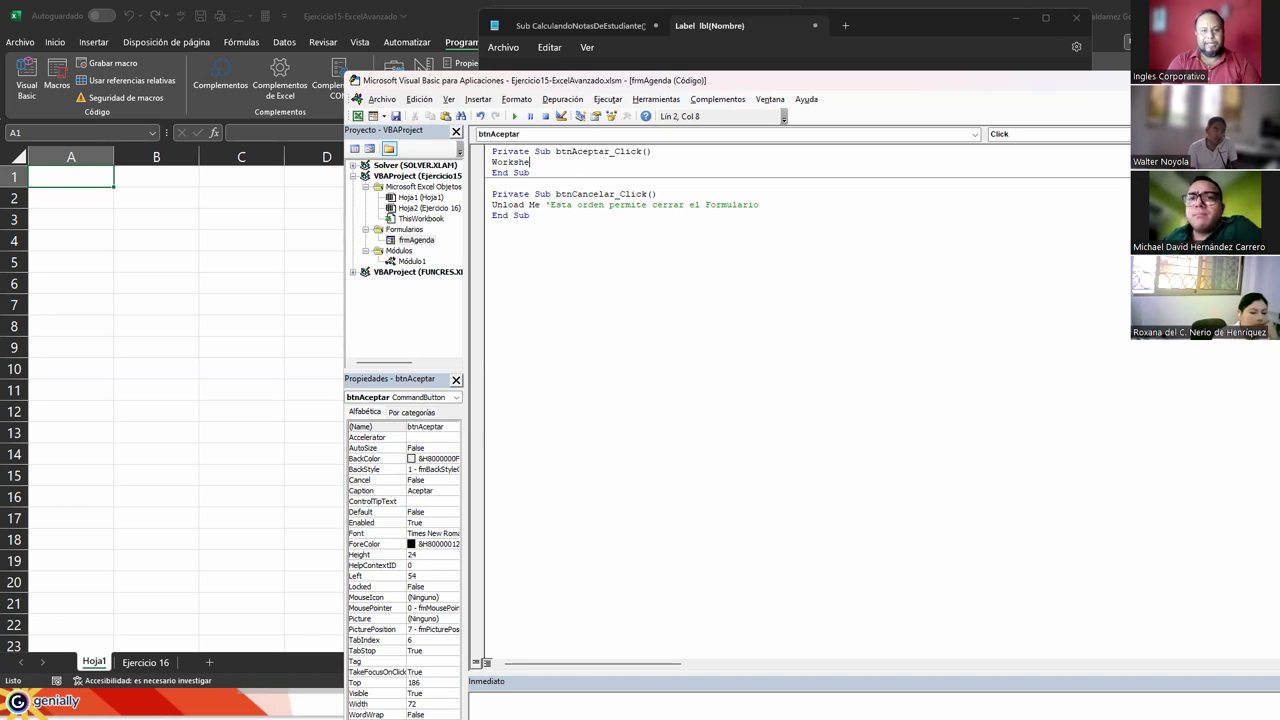
type("ts(")
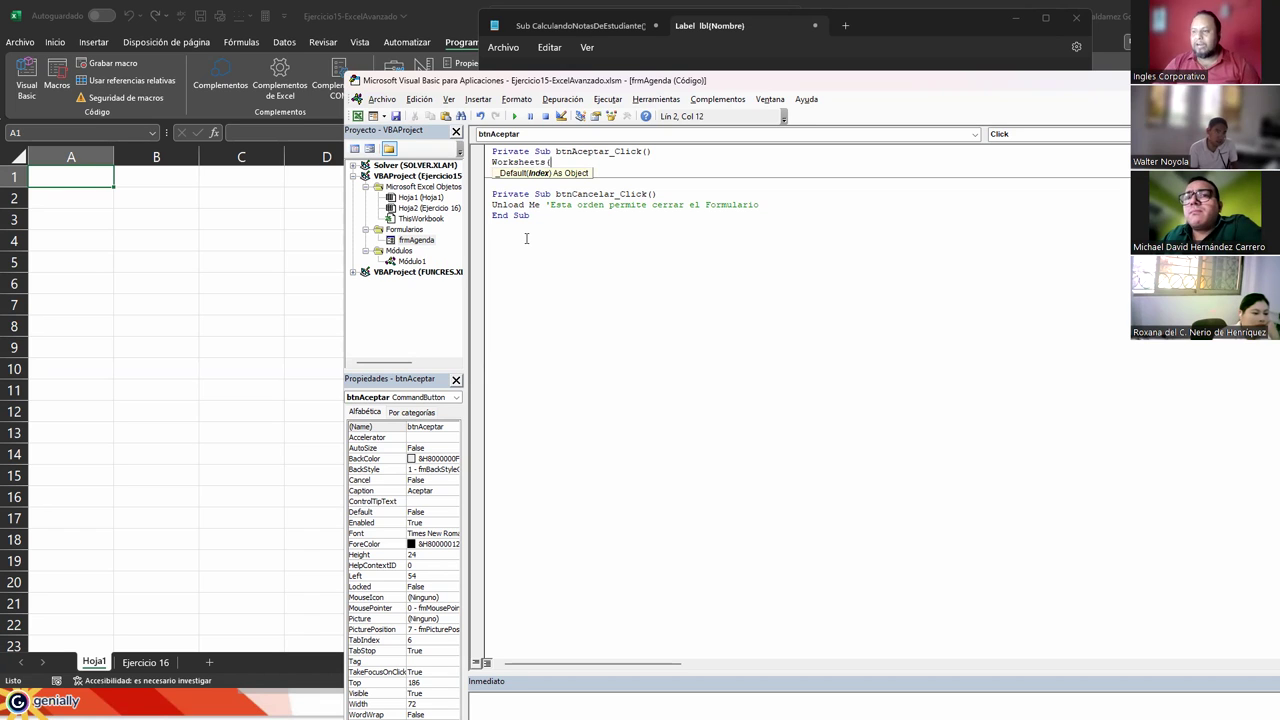
left_click(145, 662)
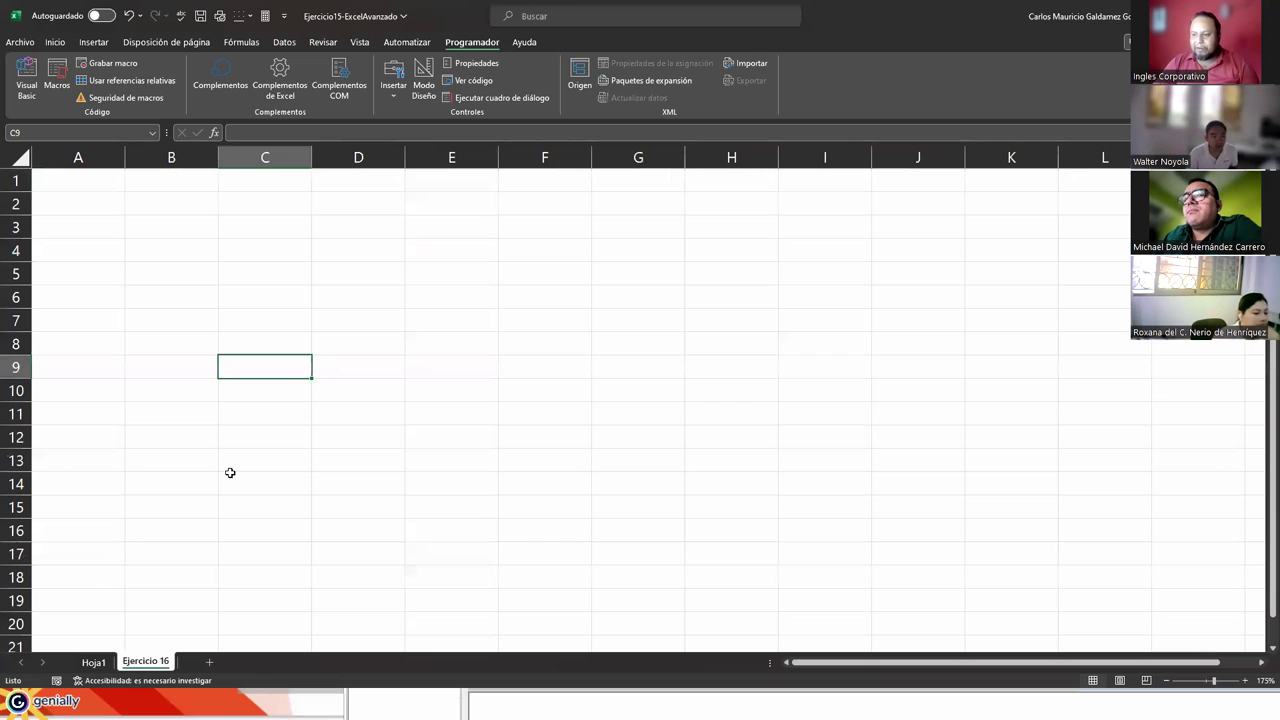
key("alt+F11")
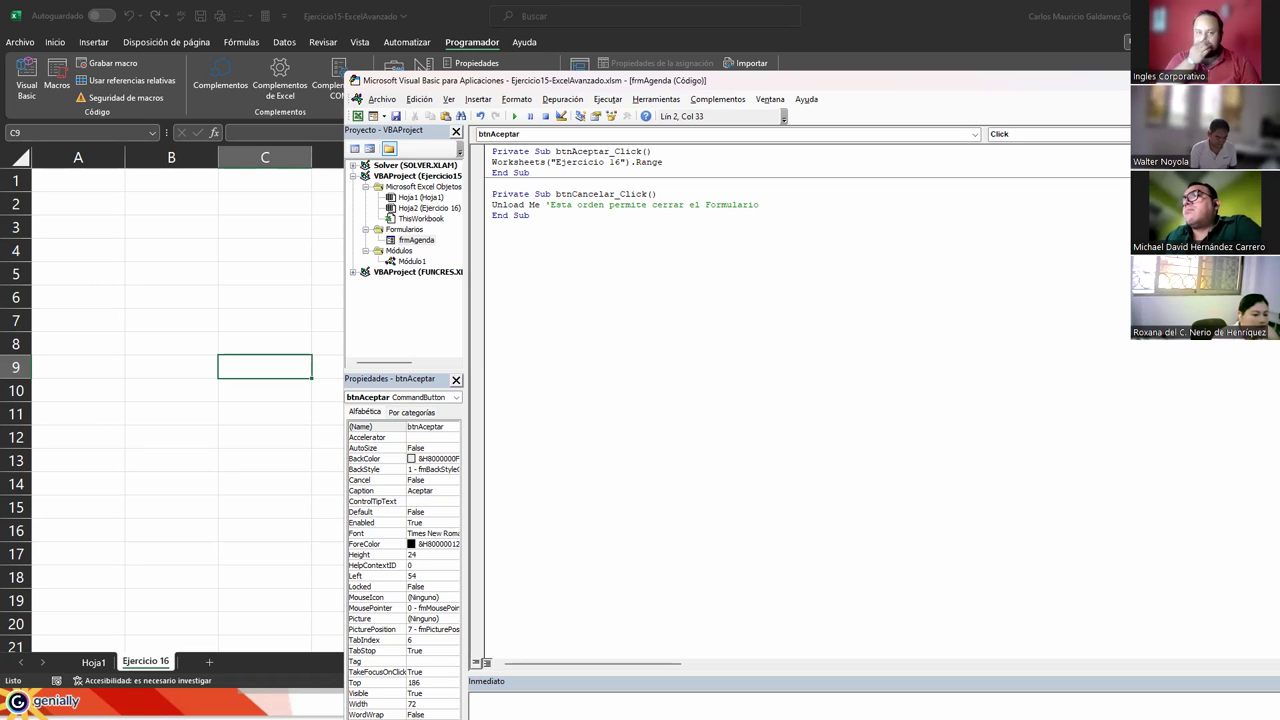
type("\"A1\").")
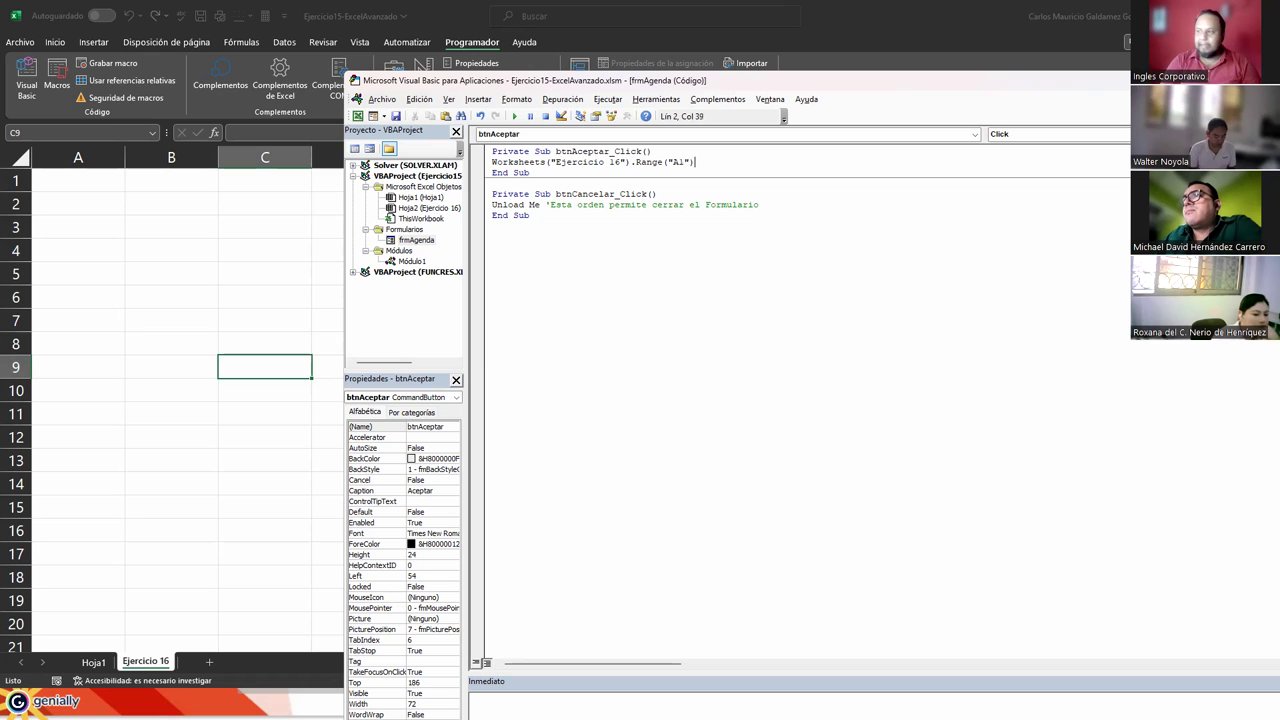
type("value ")
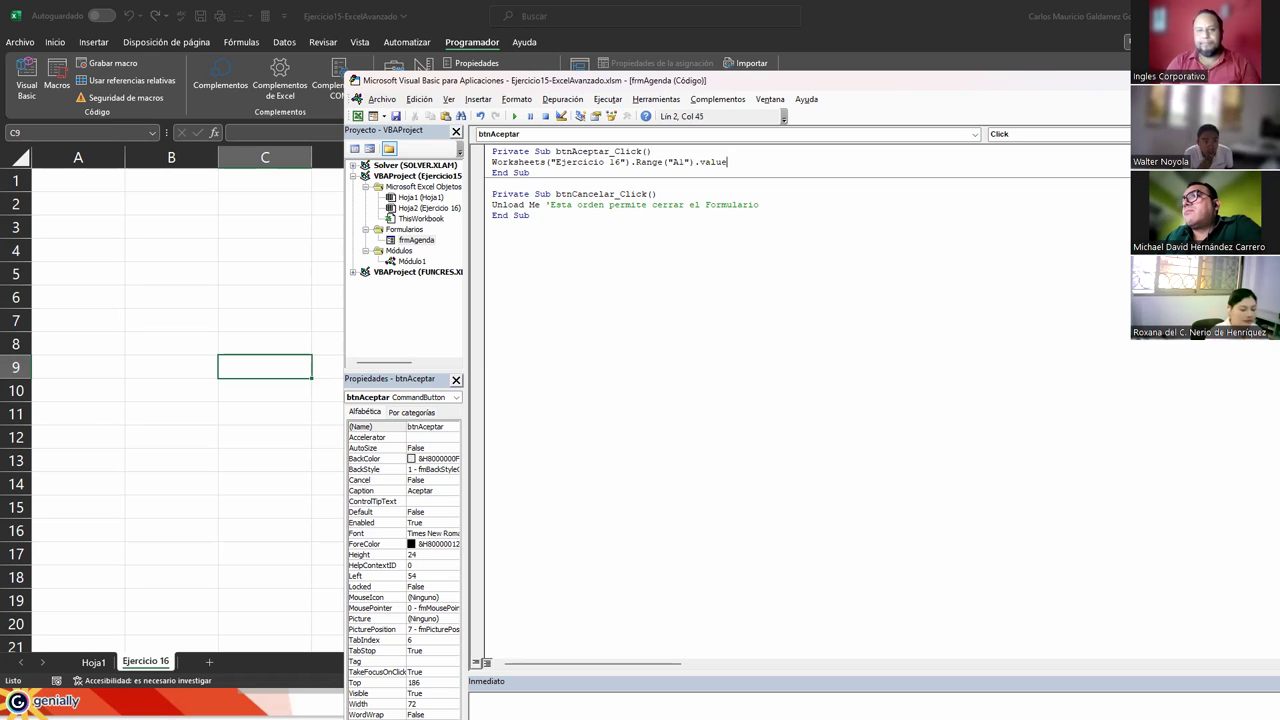
type("= Me")
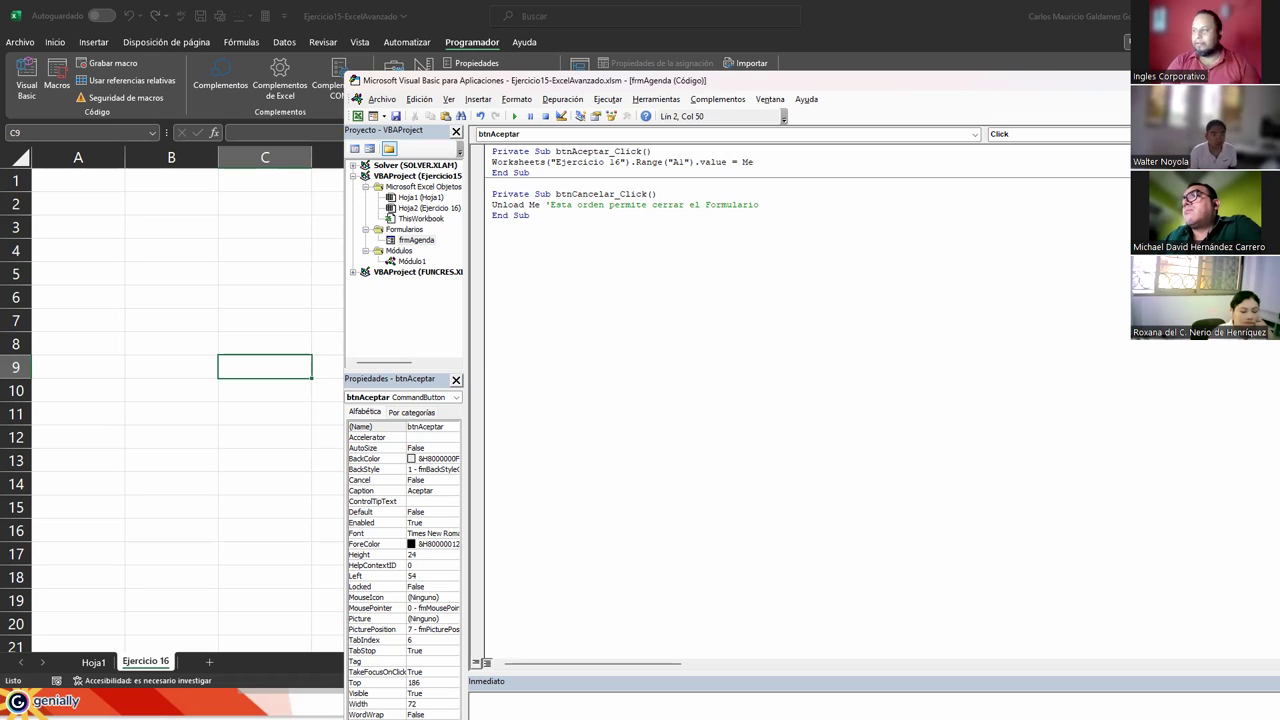
type(".")
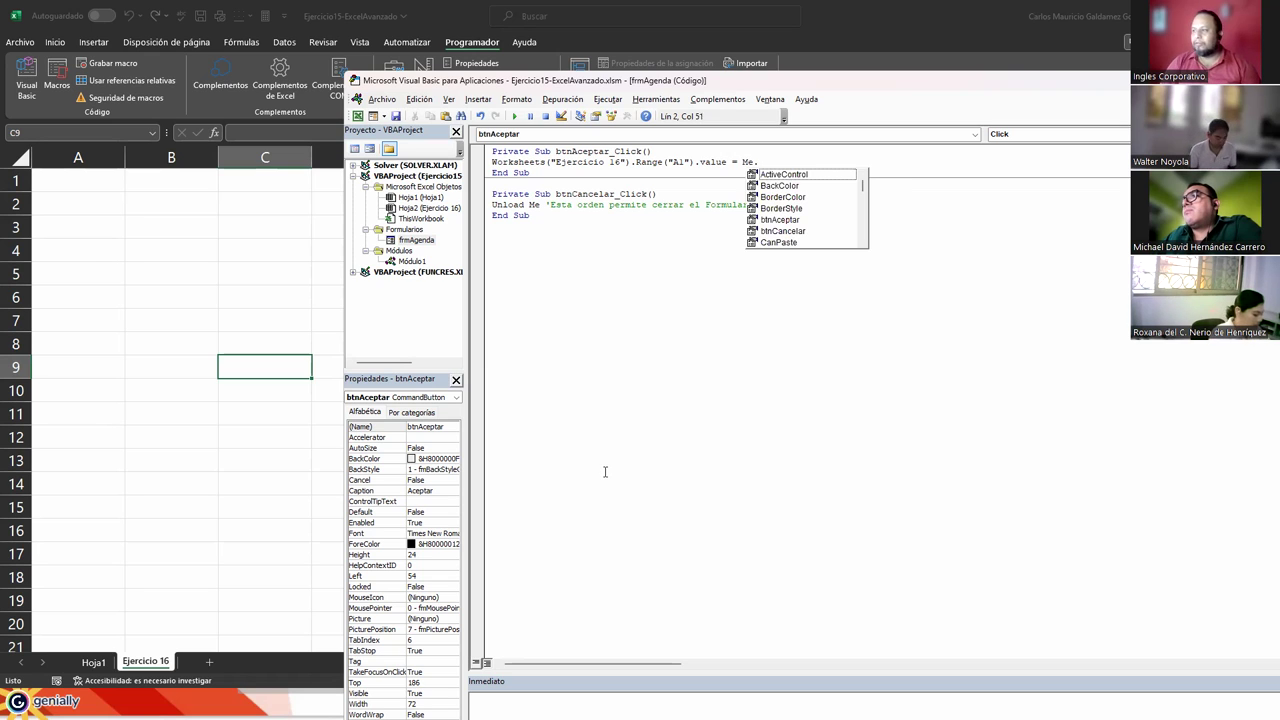
type("txt")
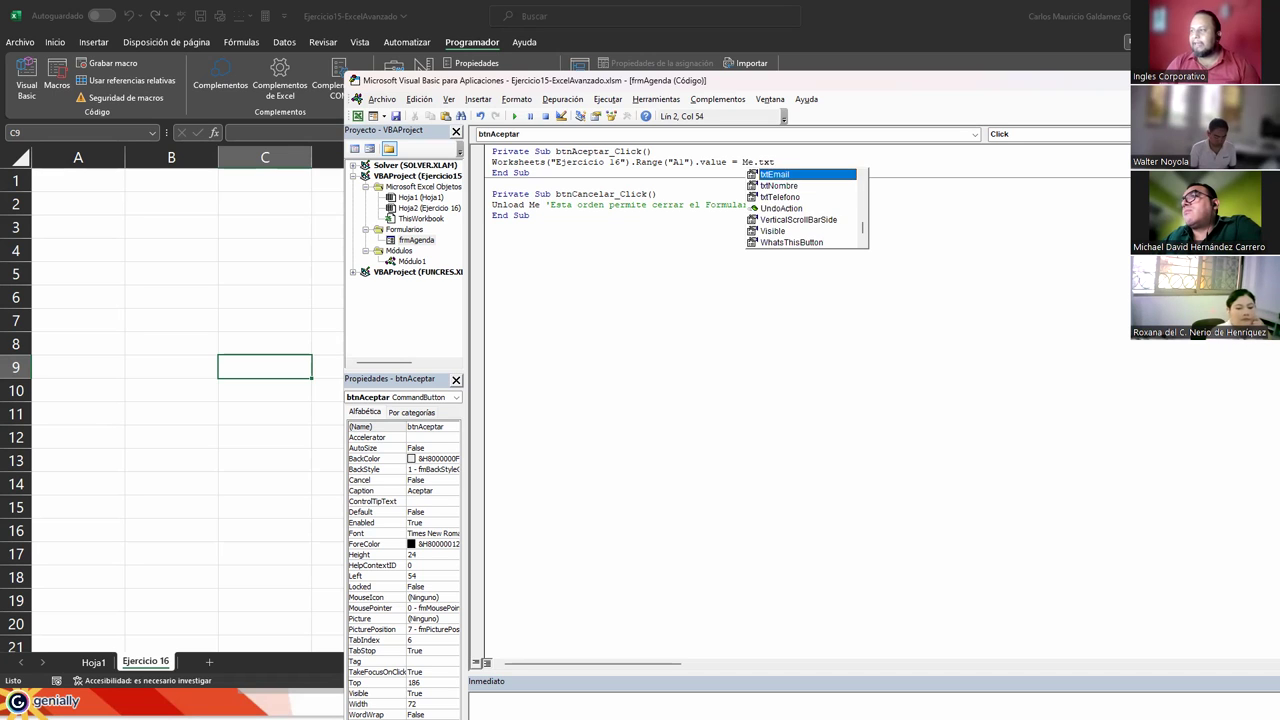
key("Down")
key("Tab")
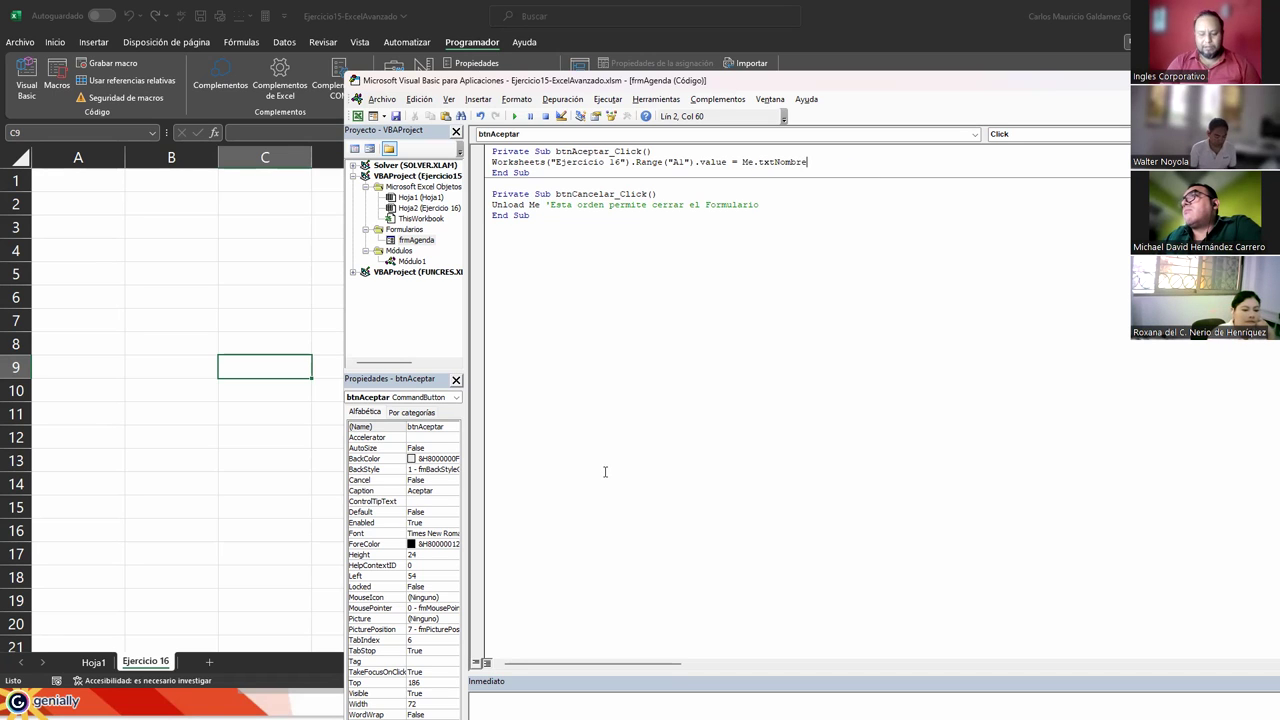
type(".val")
key("Tab")
key("Return")
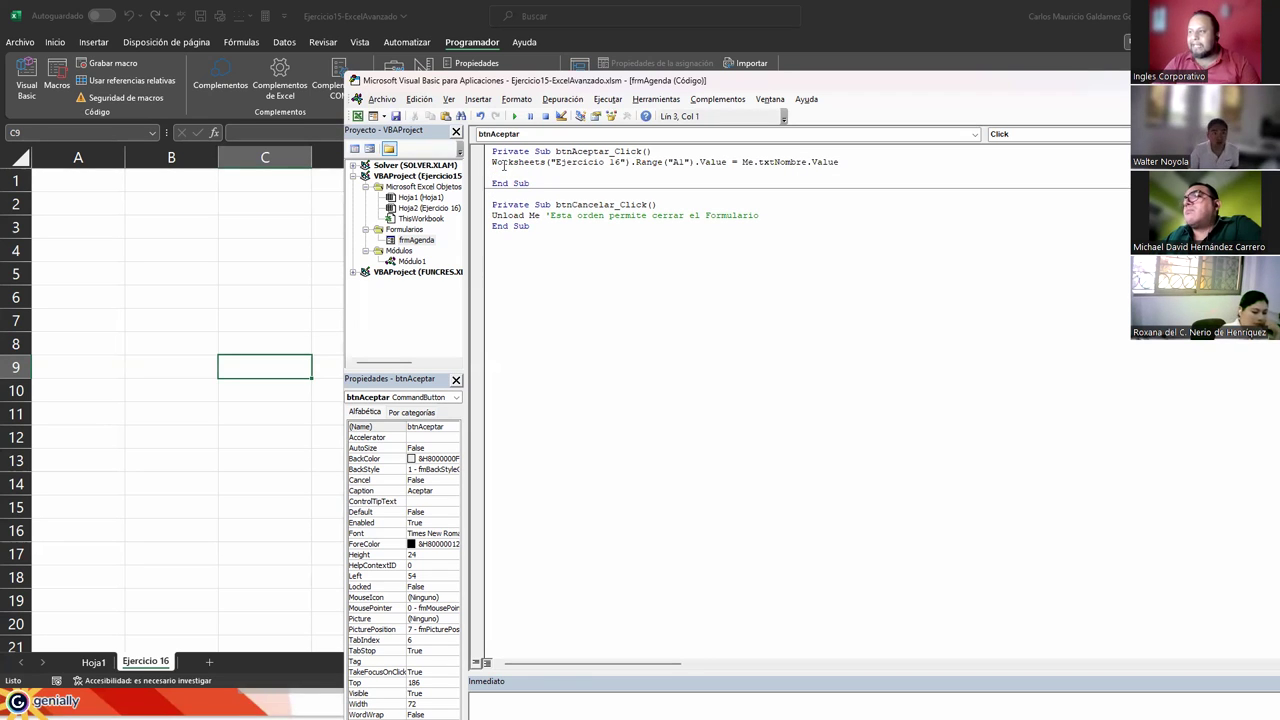
Step: Highlight the statement's parts: Worksheets, Ejercicio 16, Range("A1") and txtNombre.Value
left_click_drag(492, 161, 551, 166)
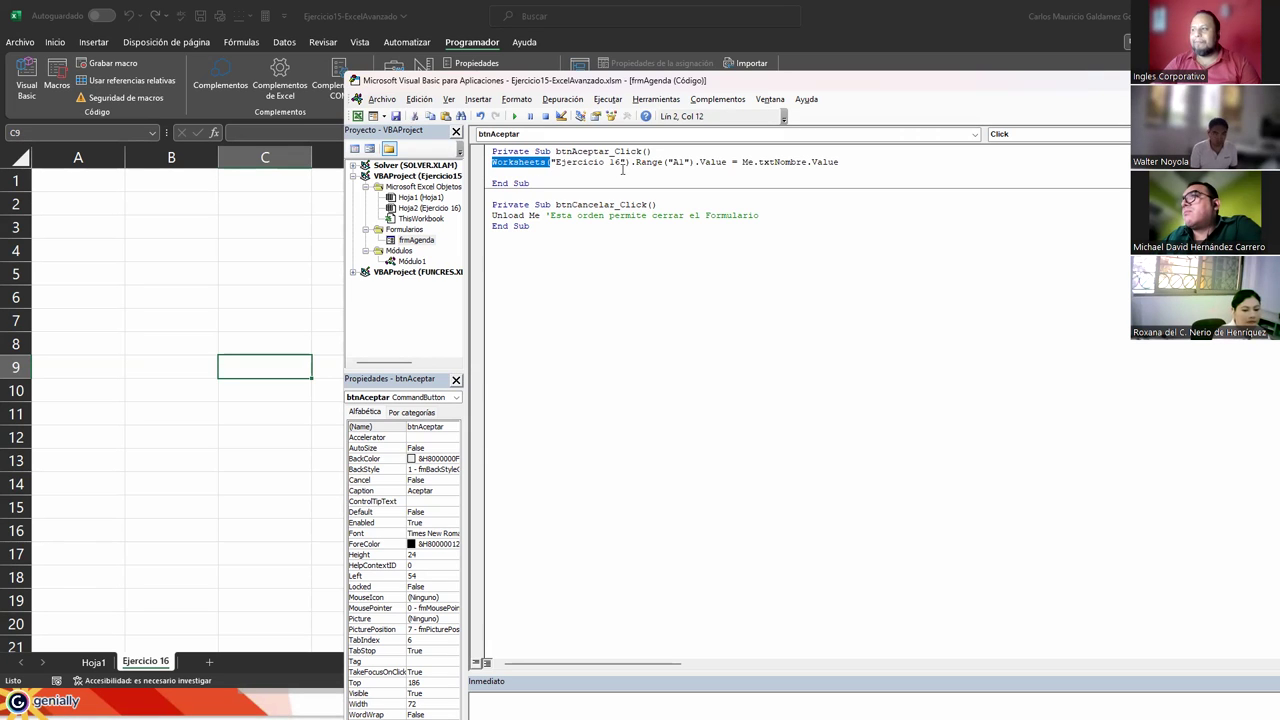
left_click_drag(630, 162, 549, 162)
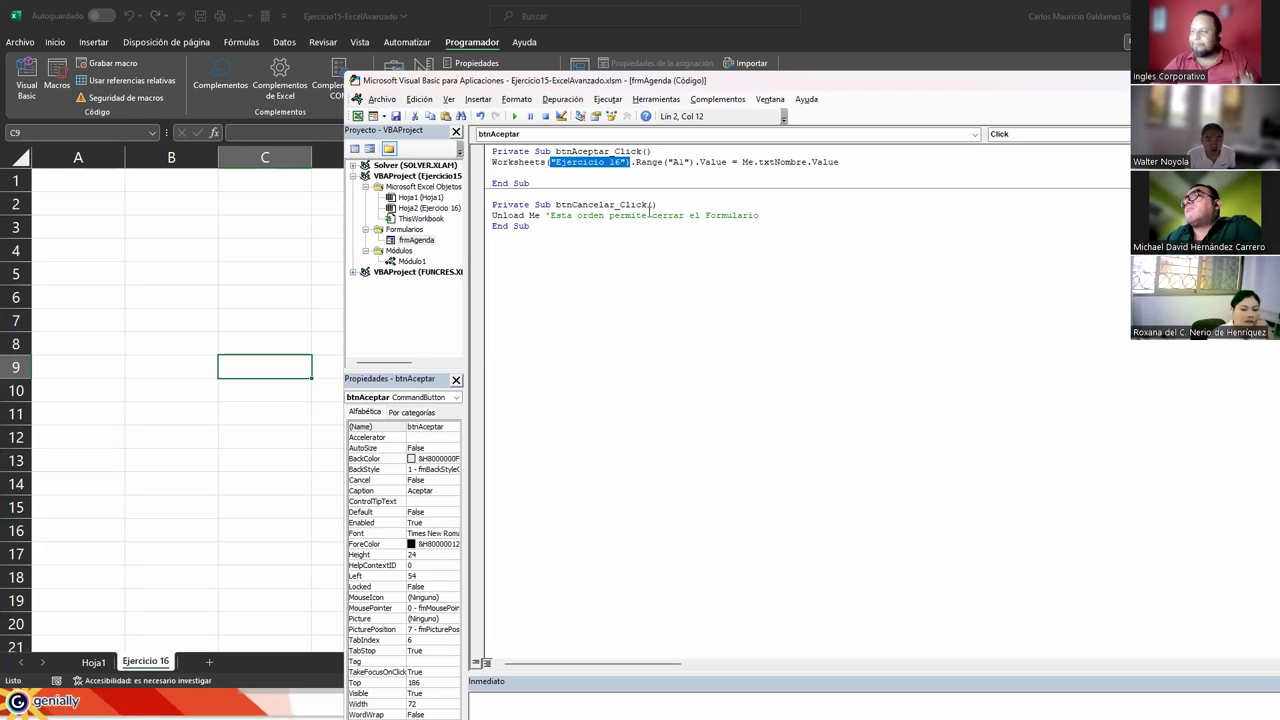
left_click_drag(631, 162, 747, 162)
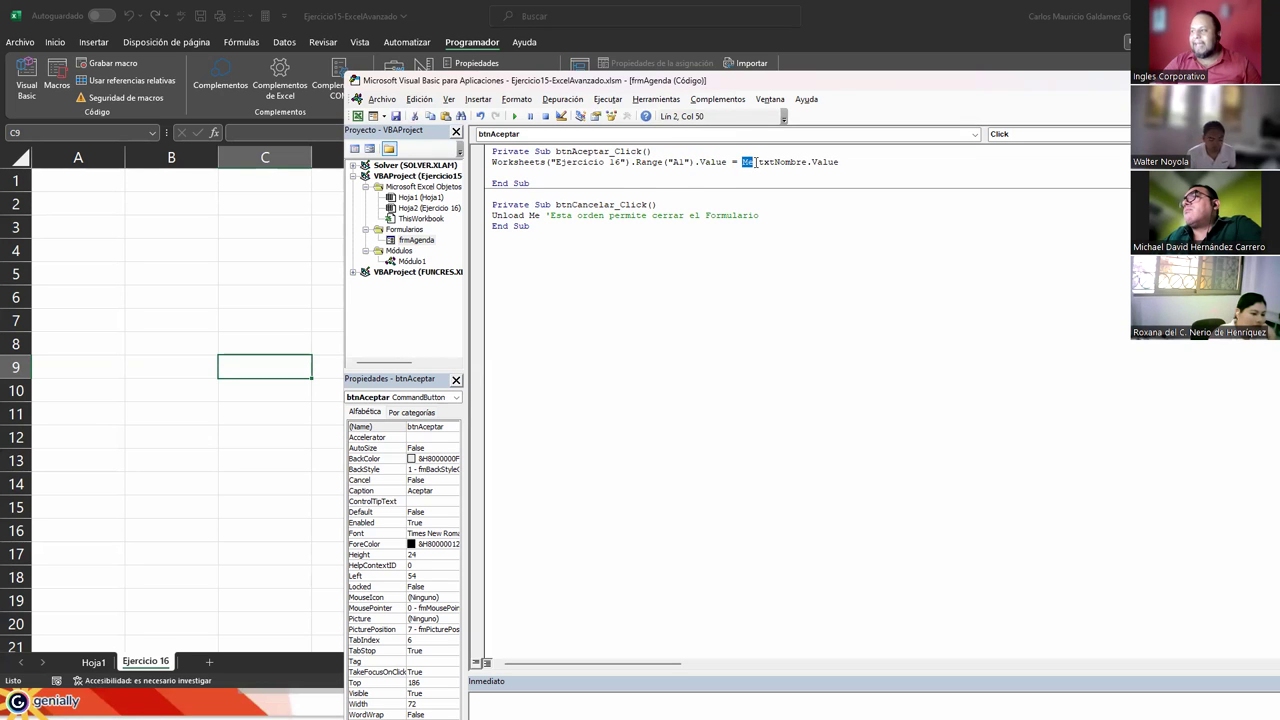
left_click_drag(836, 162, 762, 163)
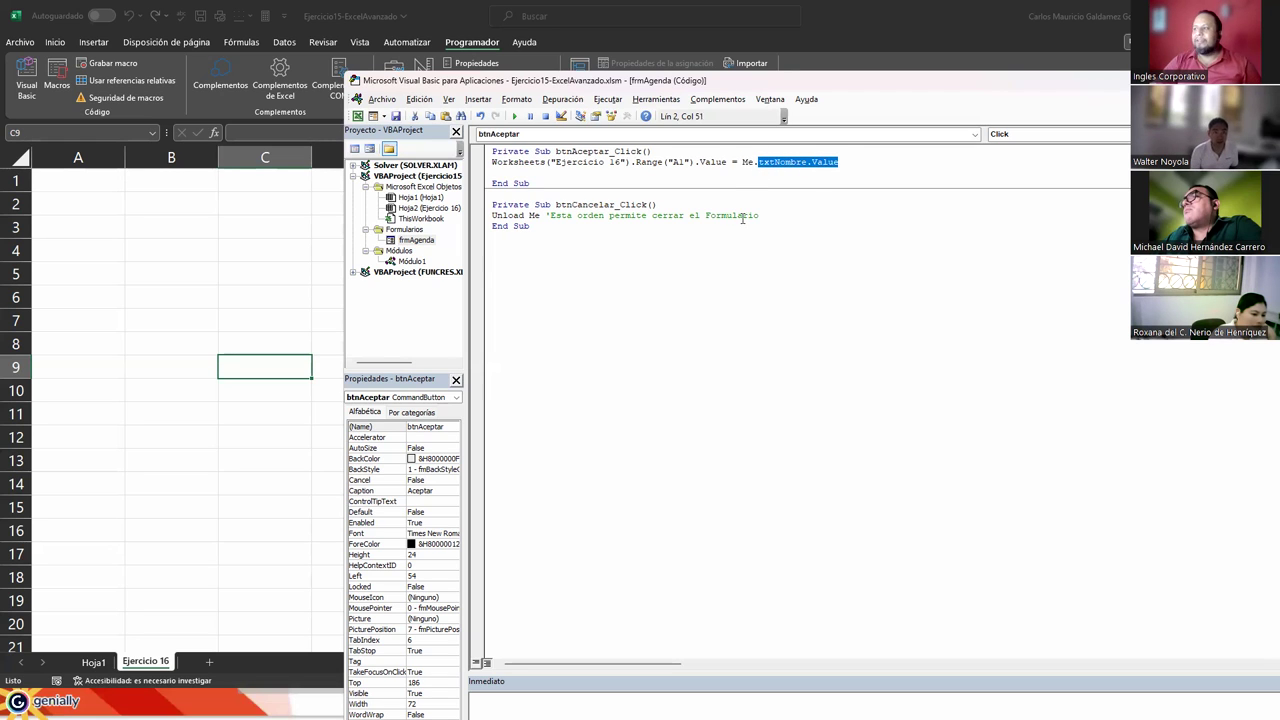
Step: Paste two copies of the A1 statement on new lines beneath it
key("End")
key("shift+Home")
key("ctrl+c")
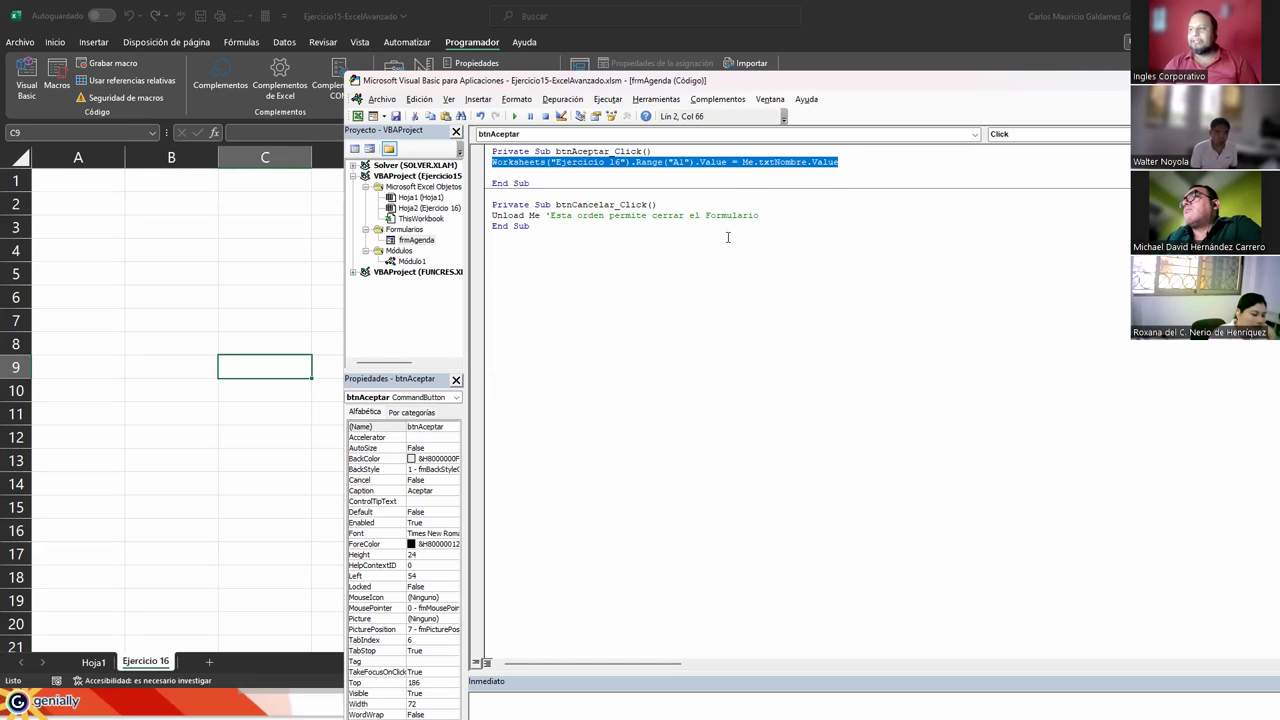
key("End")
key("Return")
key("ctrl+v")
key("Return")
key("ctrl+v")
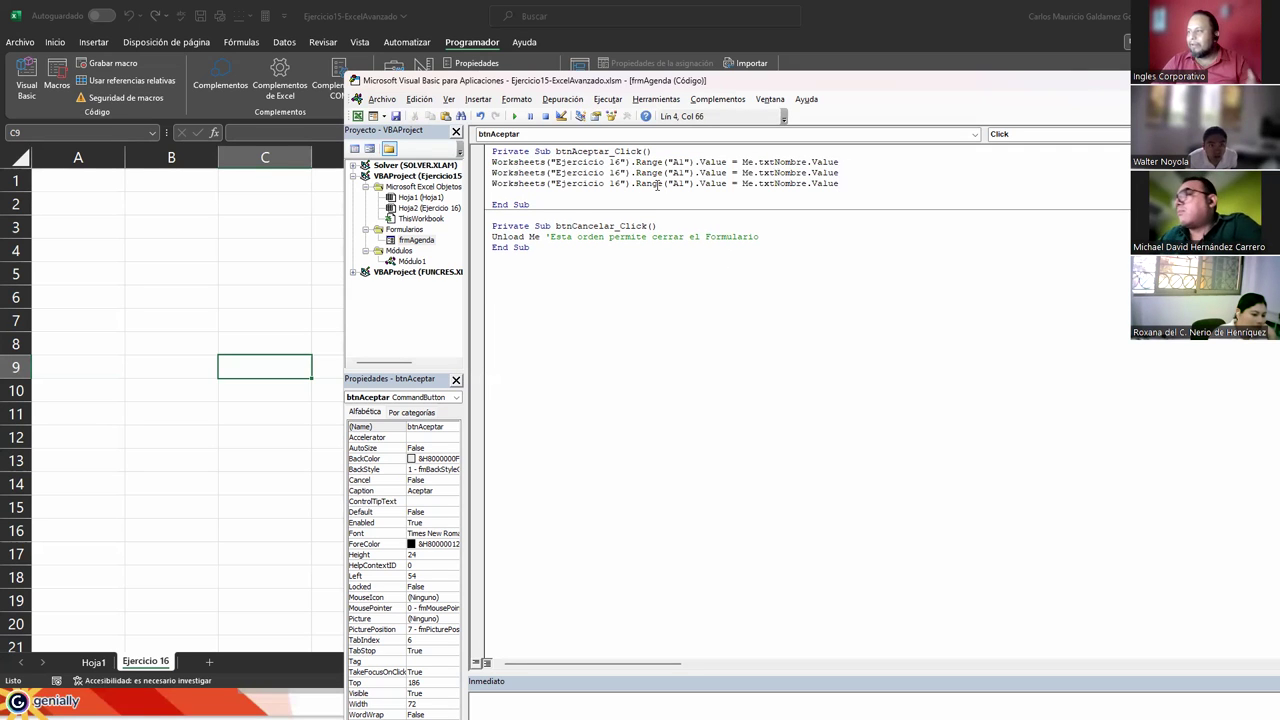
Step: Change the cell references on lines 3 and 4 to B1 and C1
left_click(684, 172)
key("BackSpace")
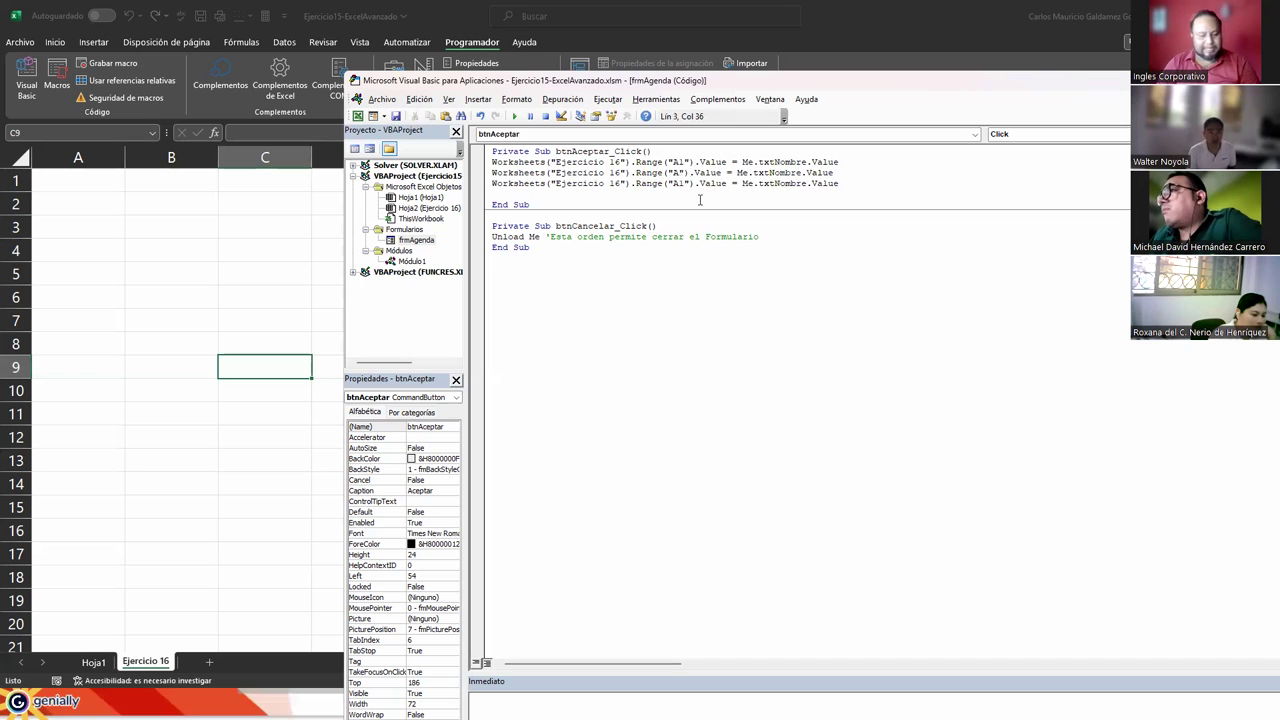
key("BackSpace")
type("B")
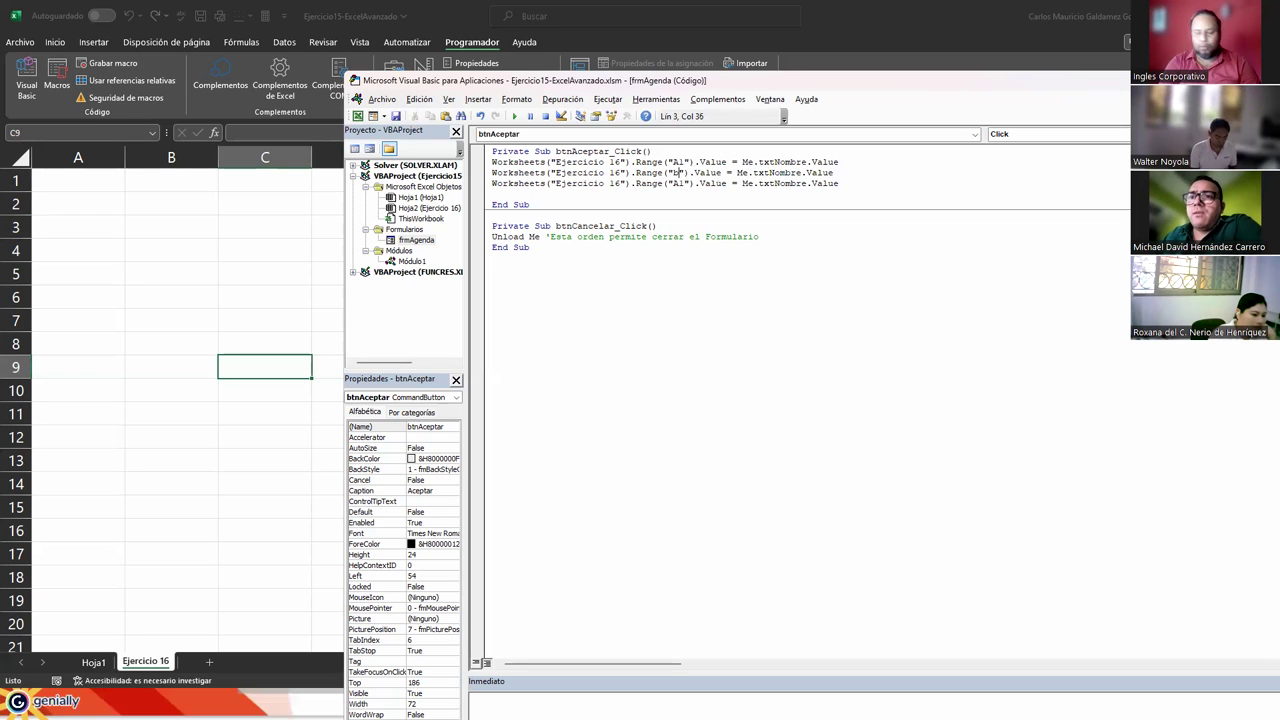
type("1")
key("Down")
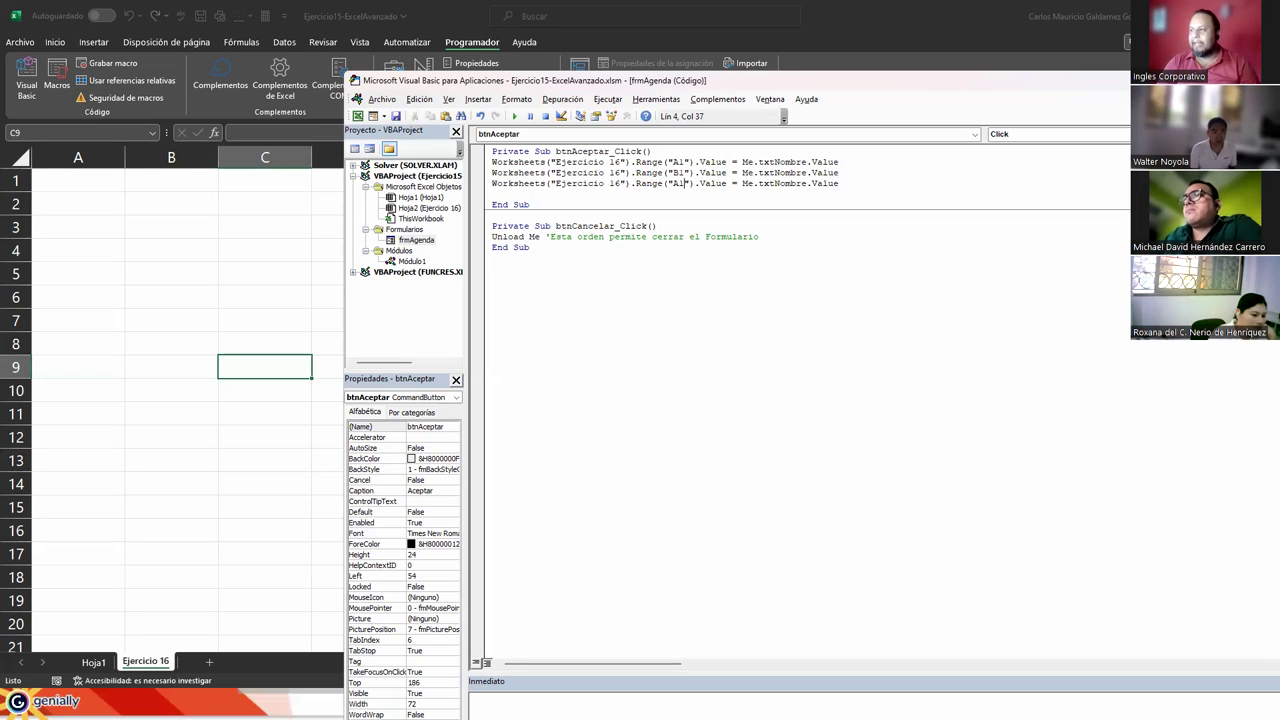
key("BackSpace")
type("C")
Step: Point line 3 at Me.txtTelefono and line 4 at Me.txtEmail, deleting the blank line before End Sub
left_click(726, 183)
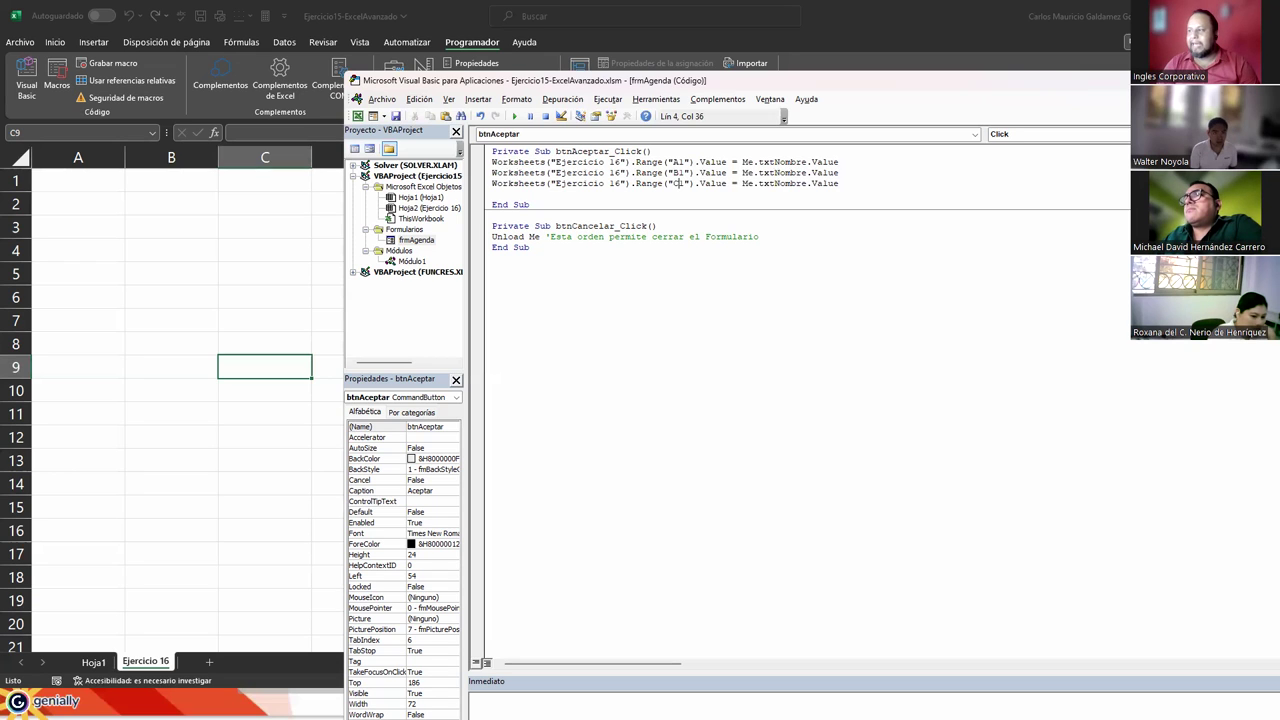
left_click(759, 172)
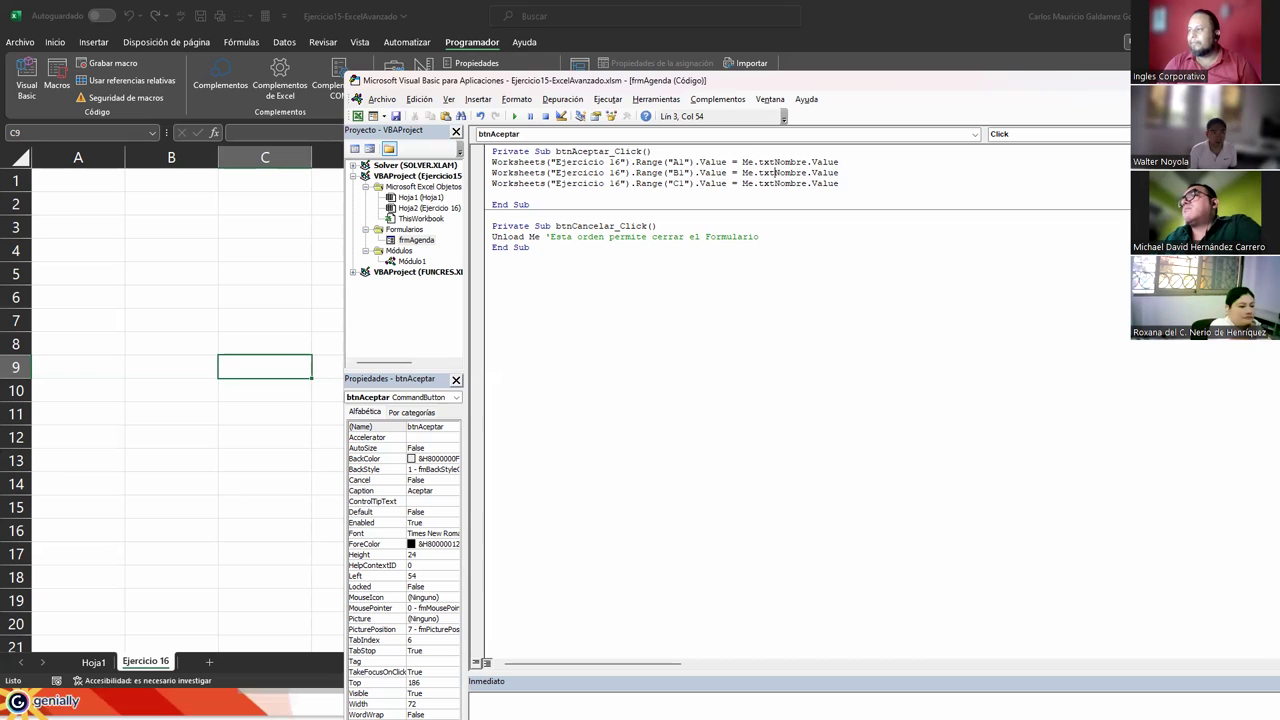
key("Delete")
key("Delete")
key("Delete")
key("Delete")
key("Delete")
key("Delete")
key("Delete")
key("Delete")
key("Delete")
key("BackSpace")
key("BackSpace")
key("BackSpace")
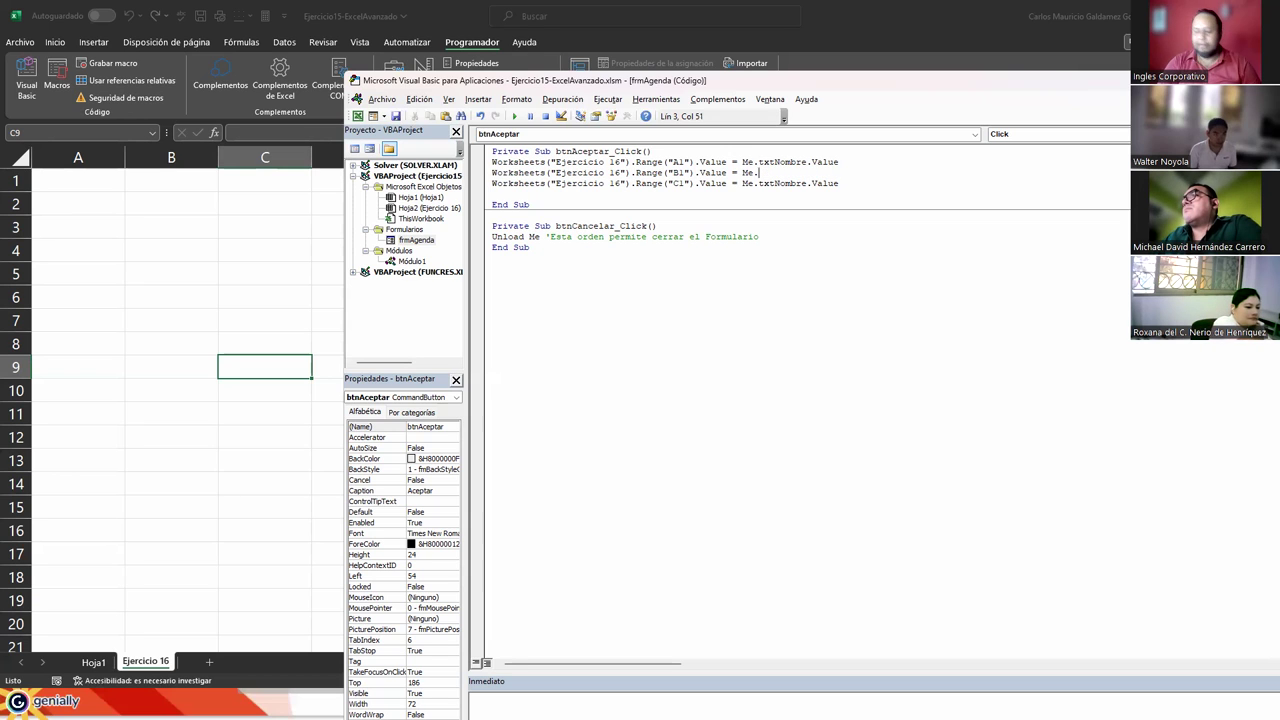
type(".")
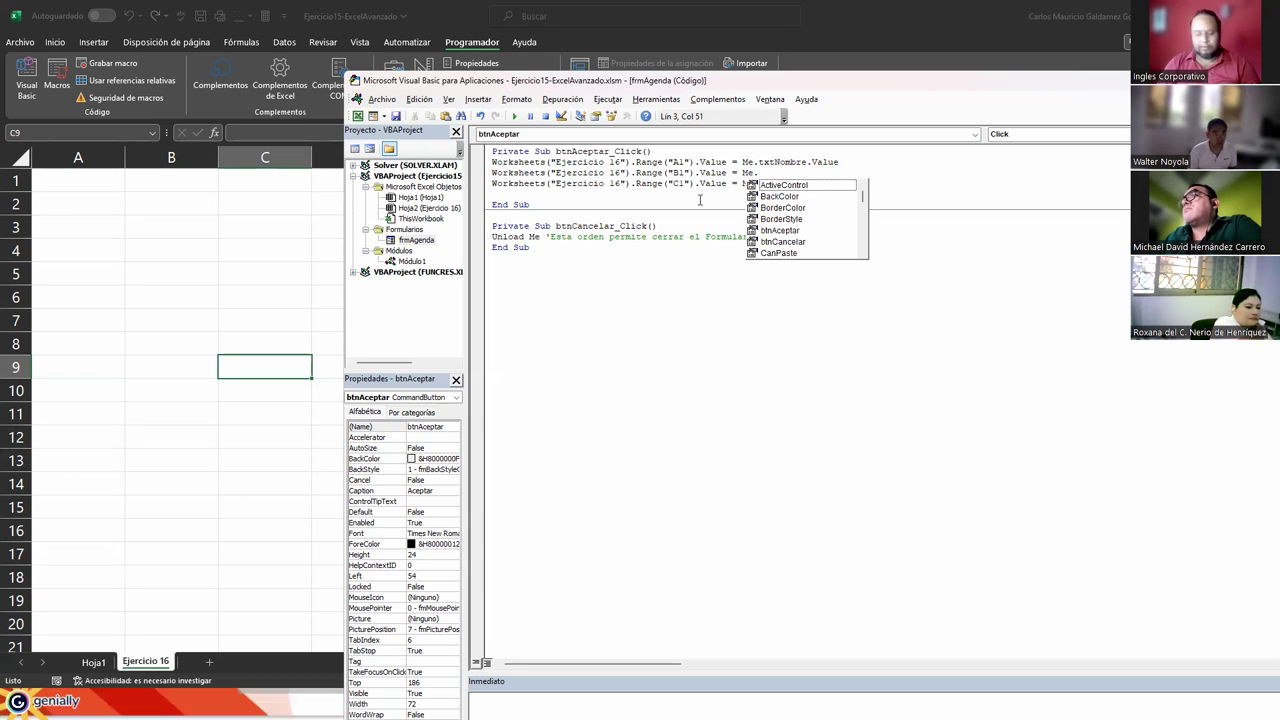
type("txt")
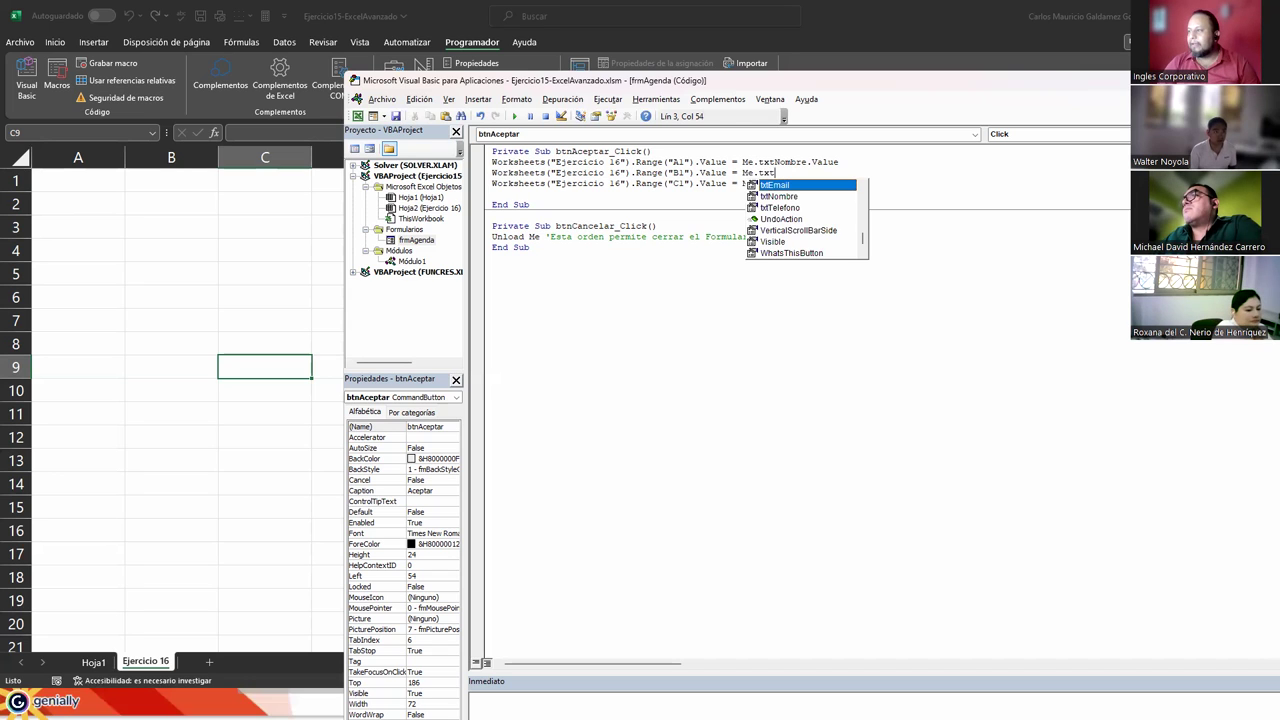
key("Down")
key("Down")
key("Tab")
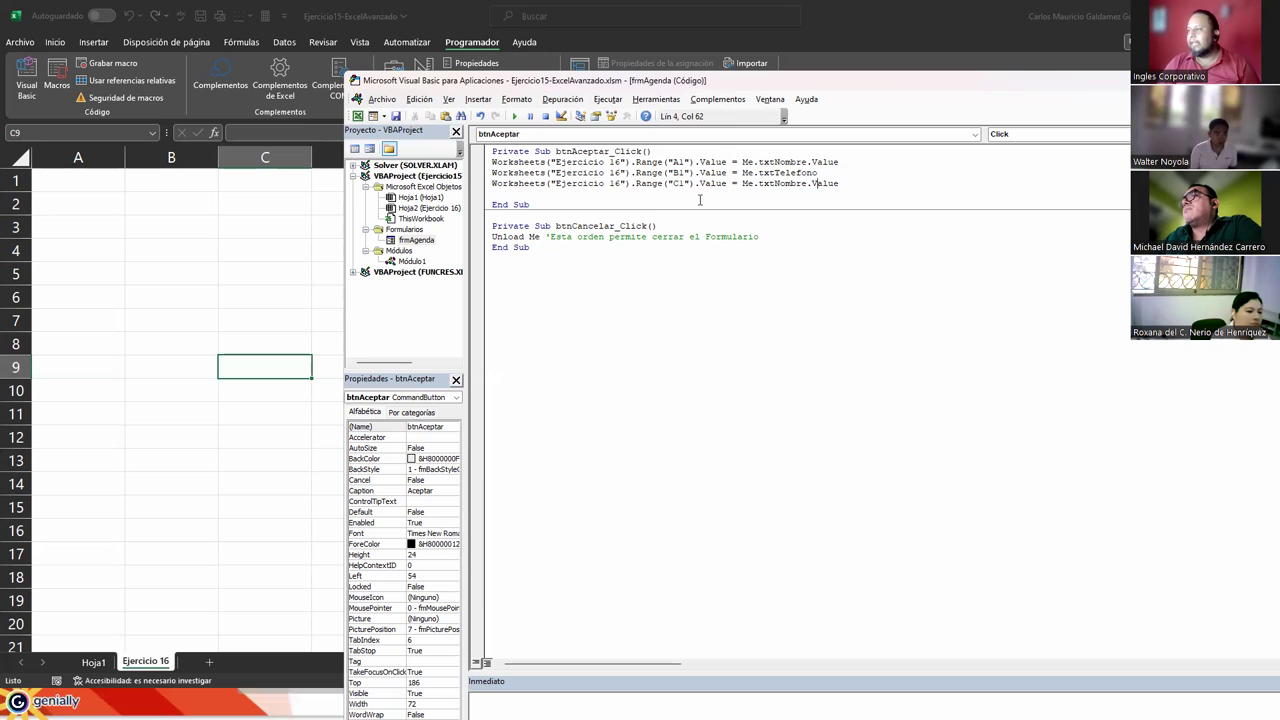
key("BackSpace")
key("BackSpace")
key("BackSpace")
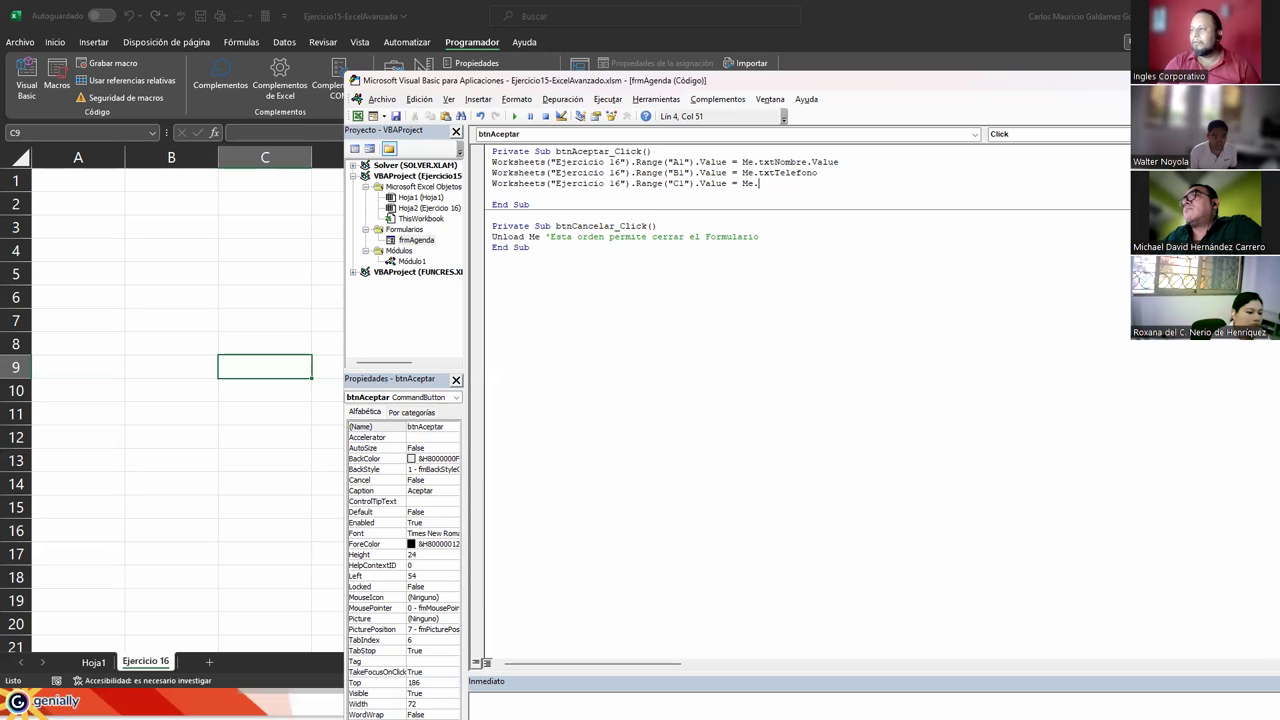
type(".")
type("txt")
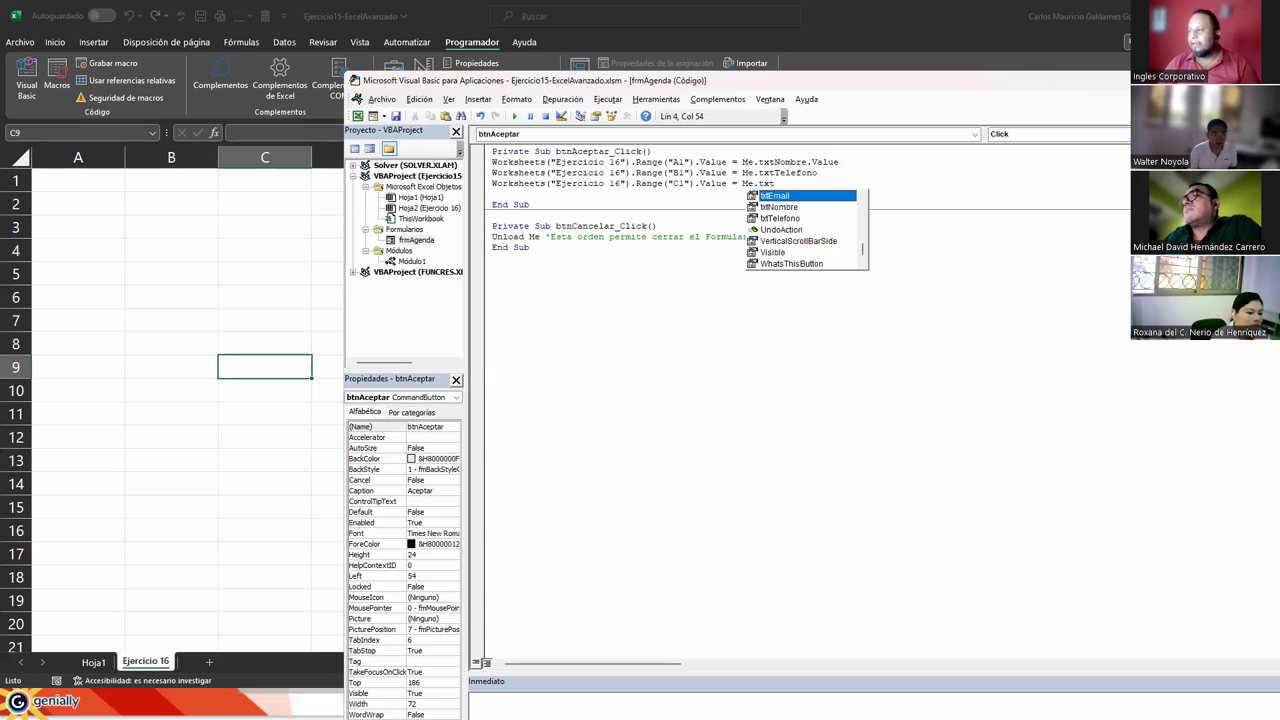
key("Tab")
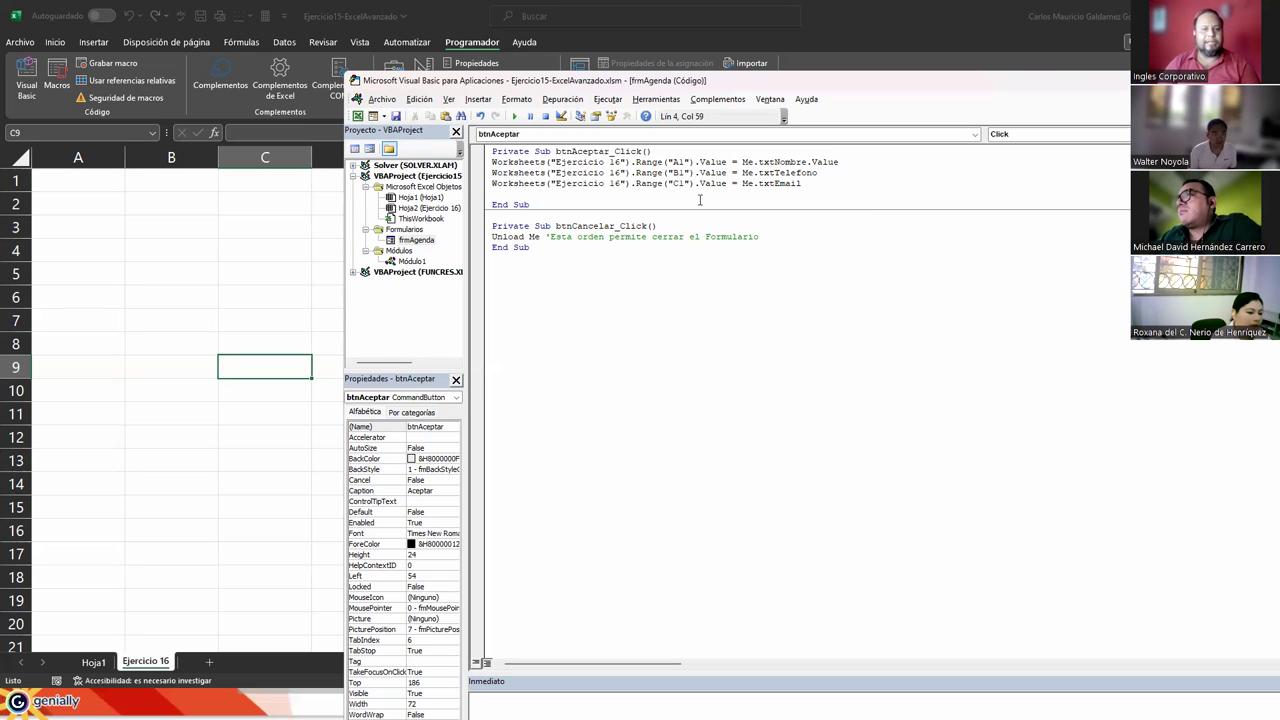
key("Down")
key("Delete")
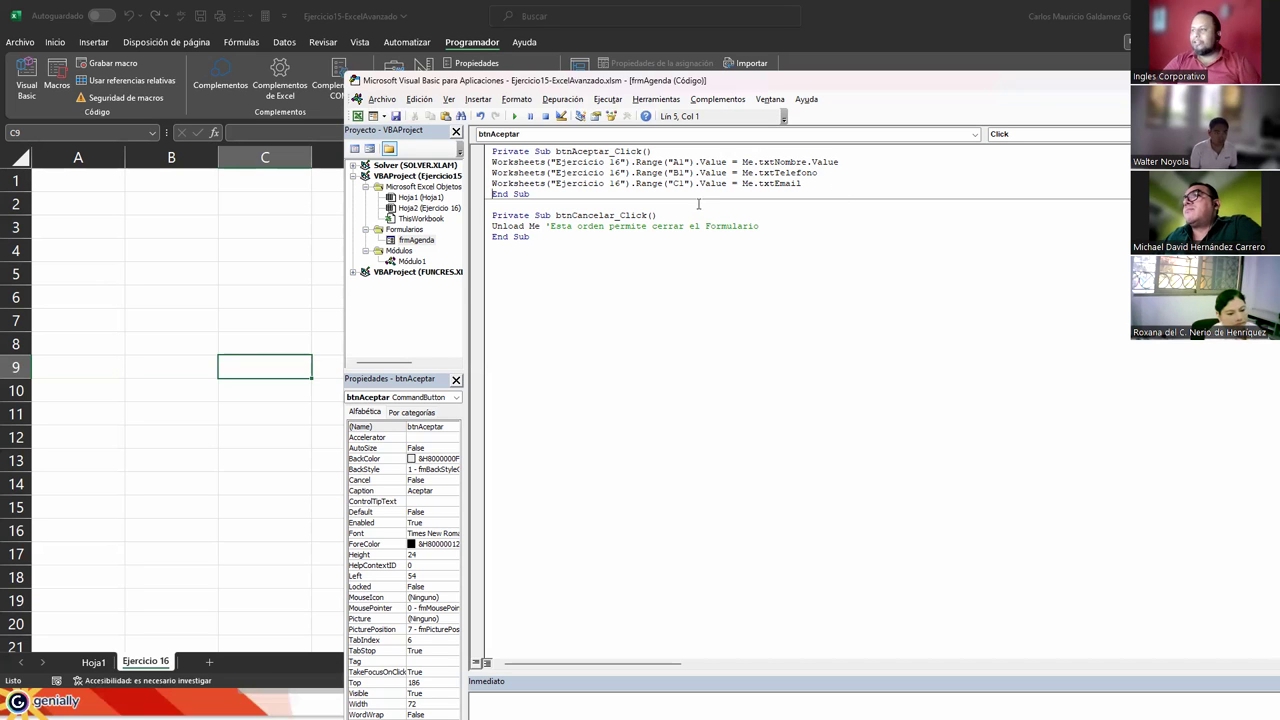
Step: Reopen the frmAgenda designer, check the Teléfono and E-mail boxes, then return to the Ejercicio 16 sheet
double_click(416, 240)
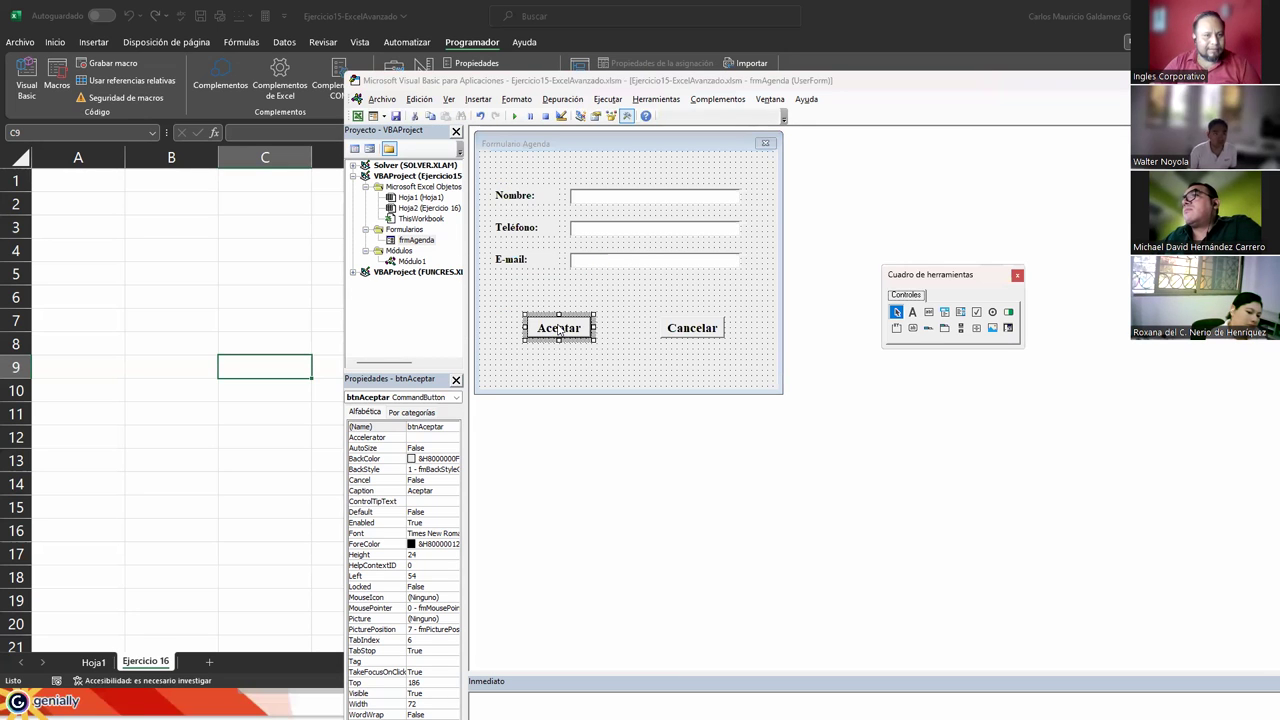
left_click(586, 222)
left_click(594, 229)
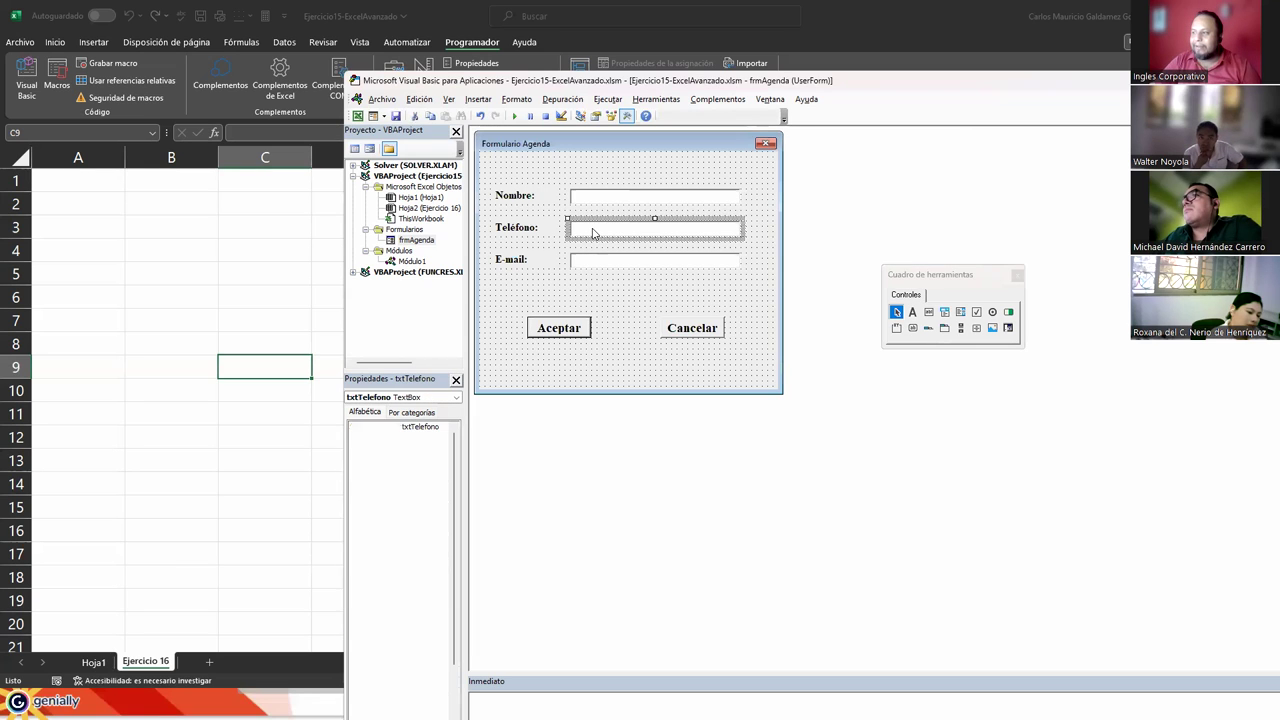
left_click(603, 263)
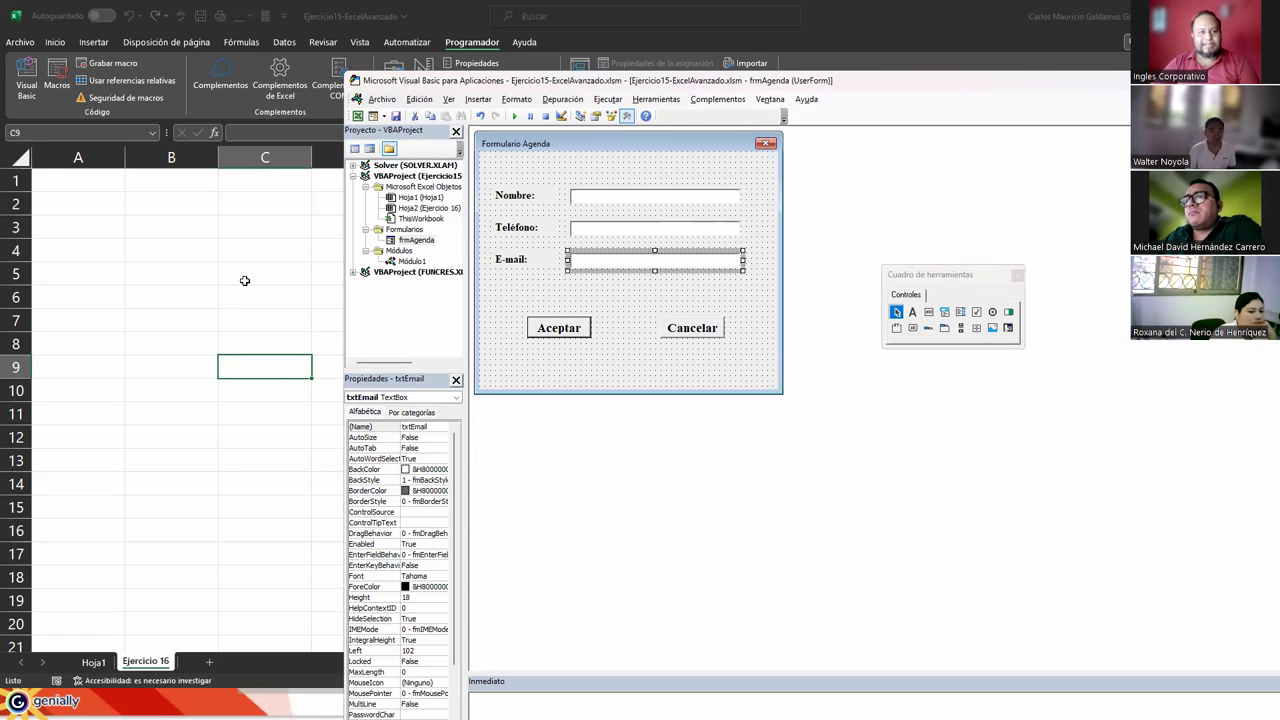
left_click(244, 281)
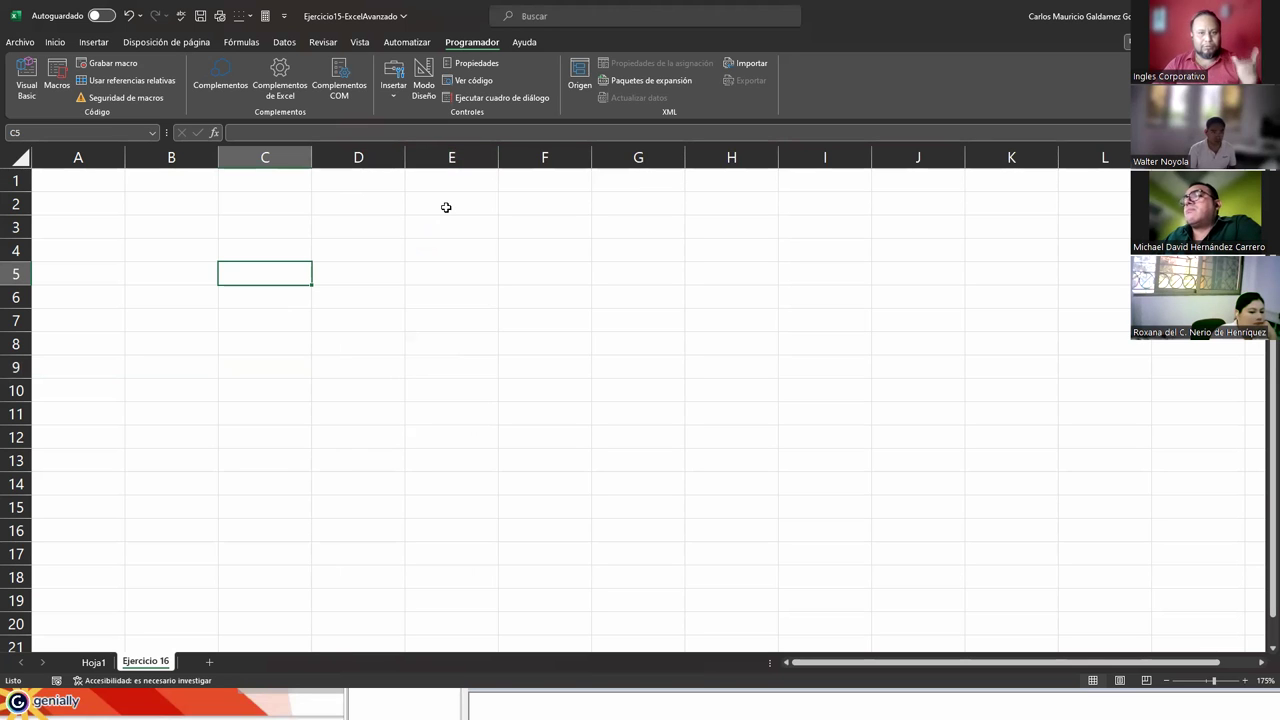
Step: Switch on Design Mode and draw an ActiveX command button over cells F4 to G5 on Ejercicio 16
left_click(423, 95)
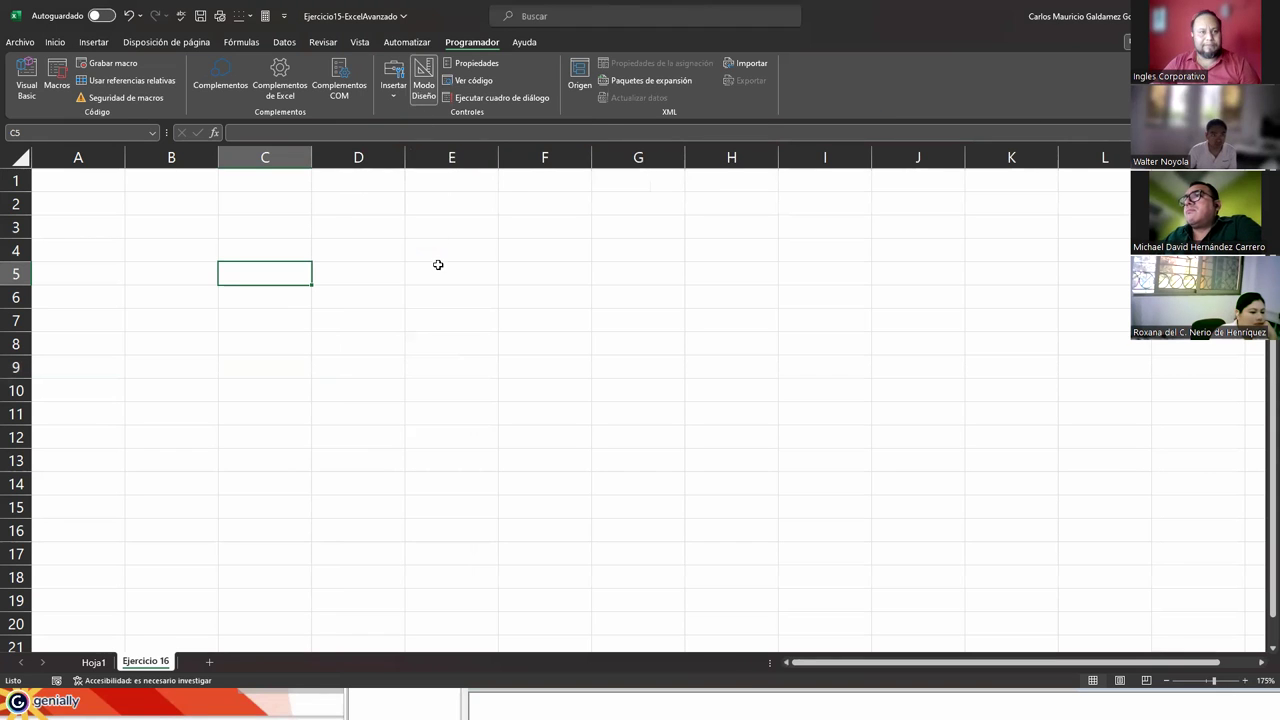
left_click(425, 88)
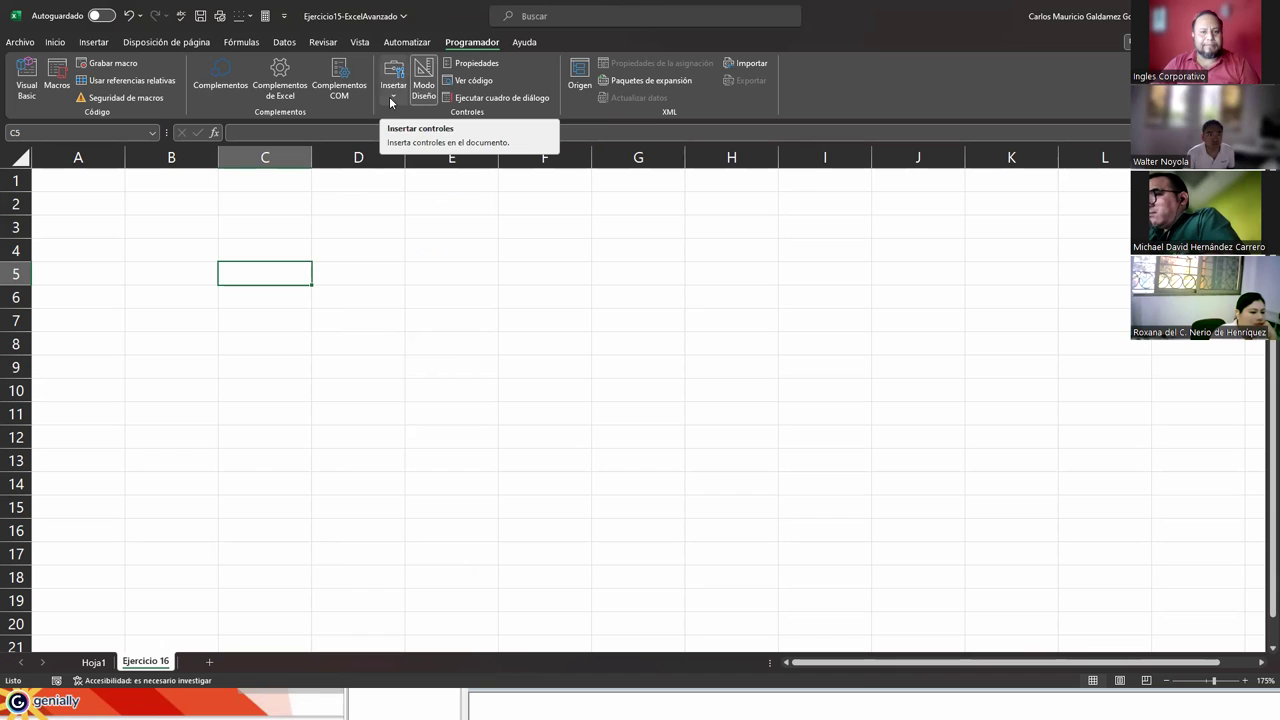
left_click(391, 101)
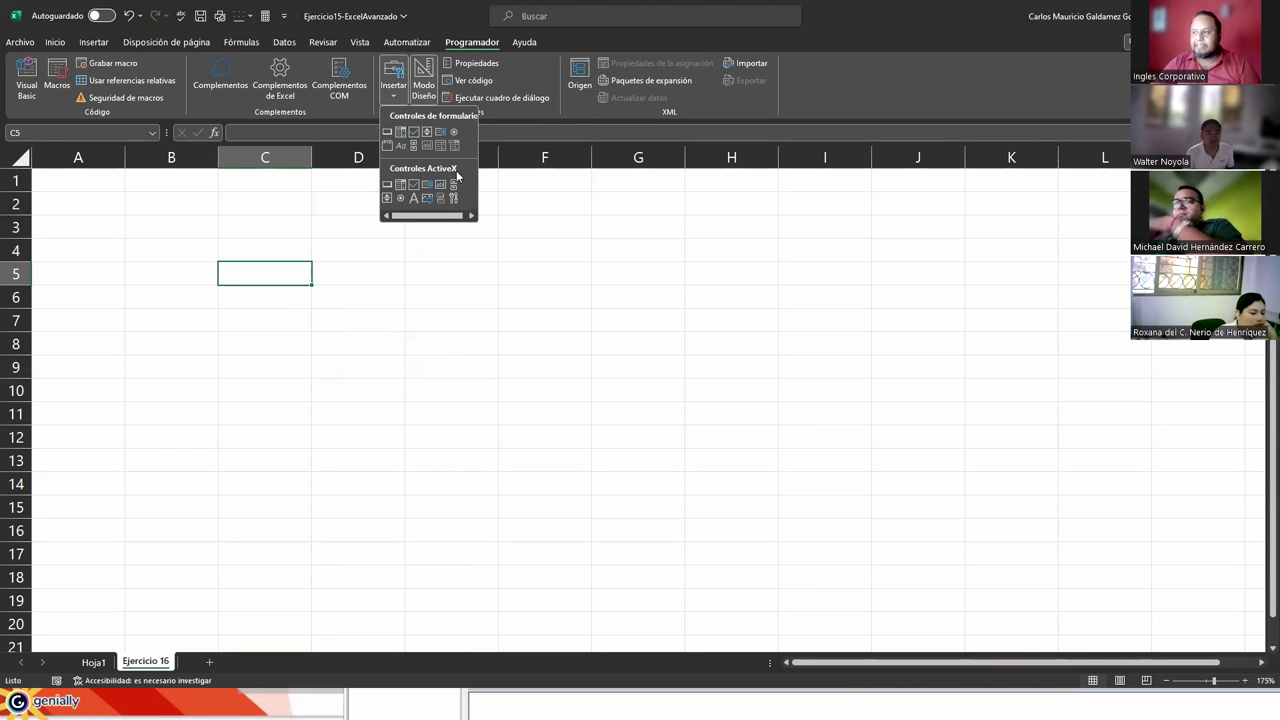
left_click(388, 186)
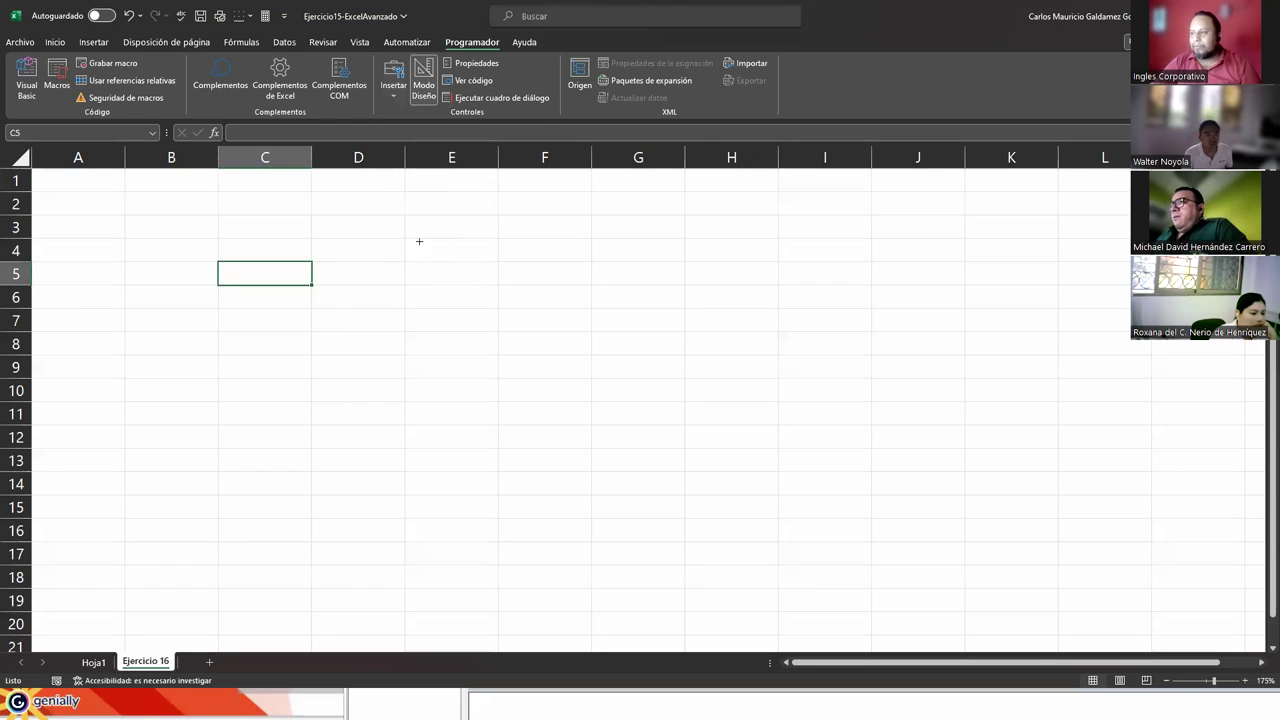
left_click_drag(494, 240, 666, 288)
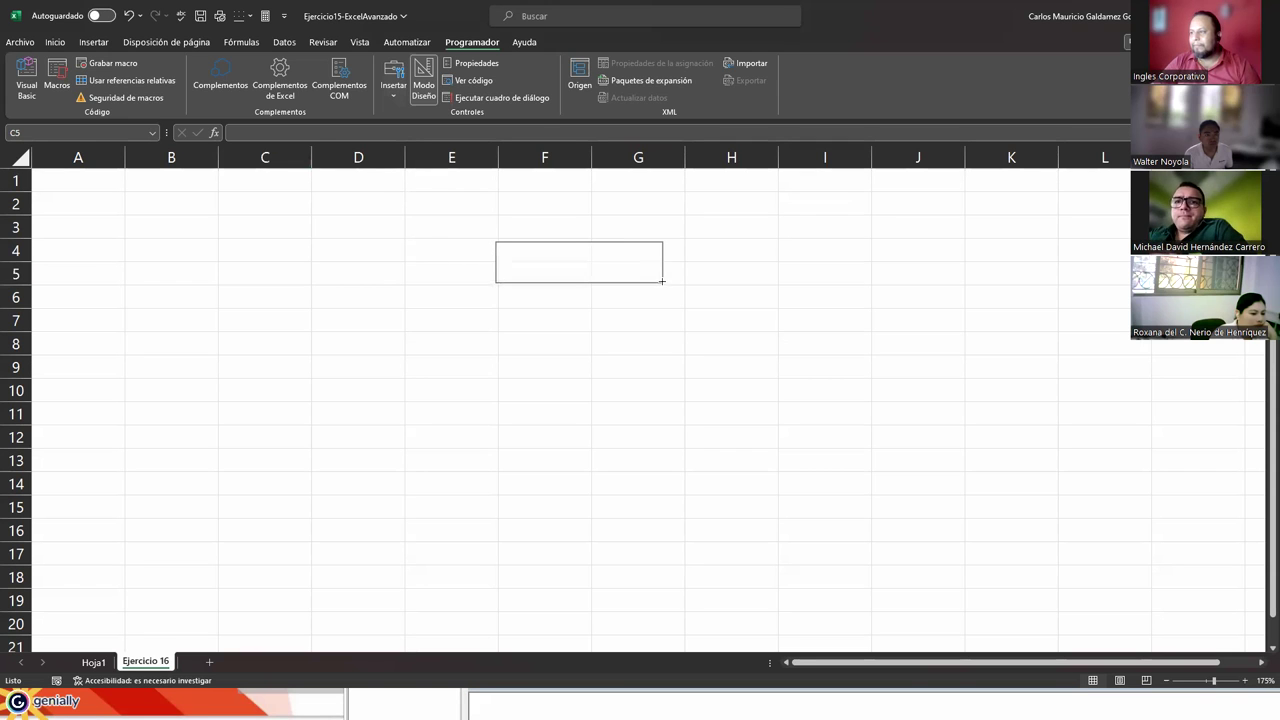
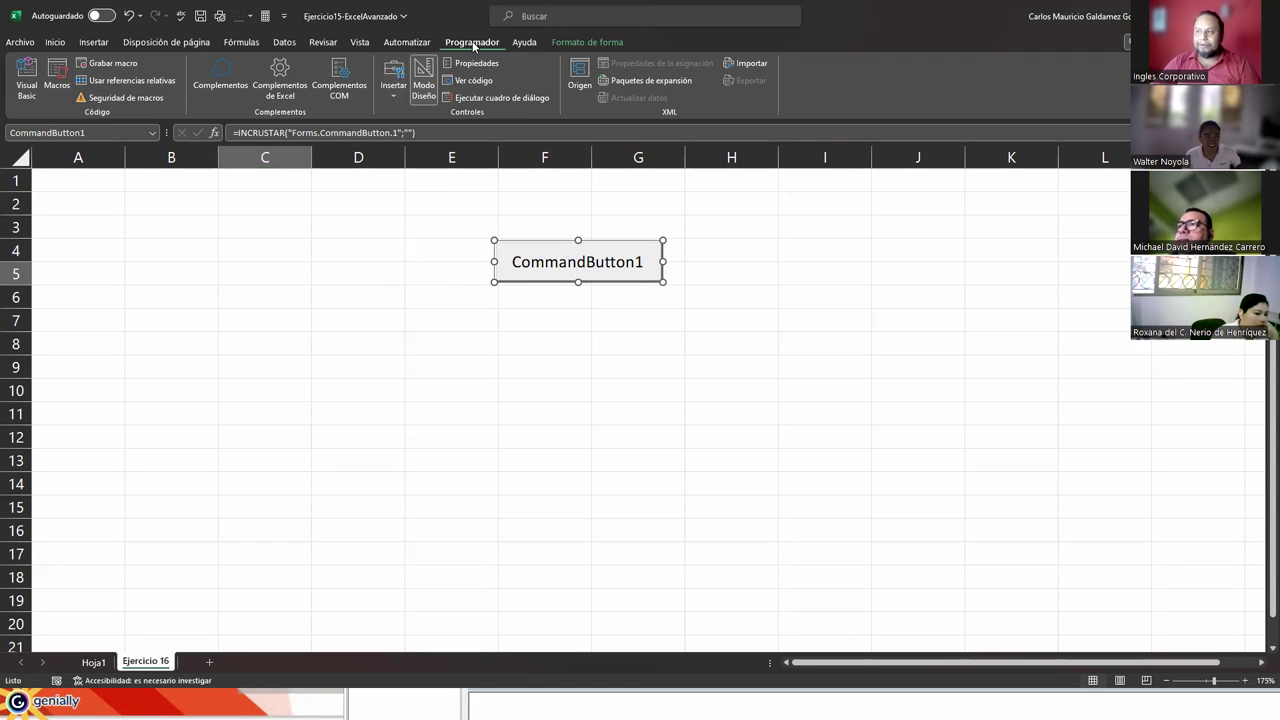
Step: Insert an ActiveX command button on the Ejercicio 16 sheet in design mode
left_click(417, 98)
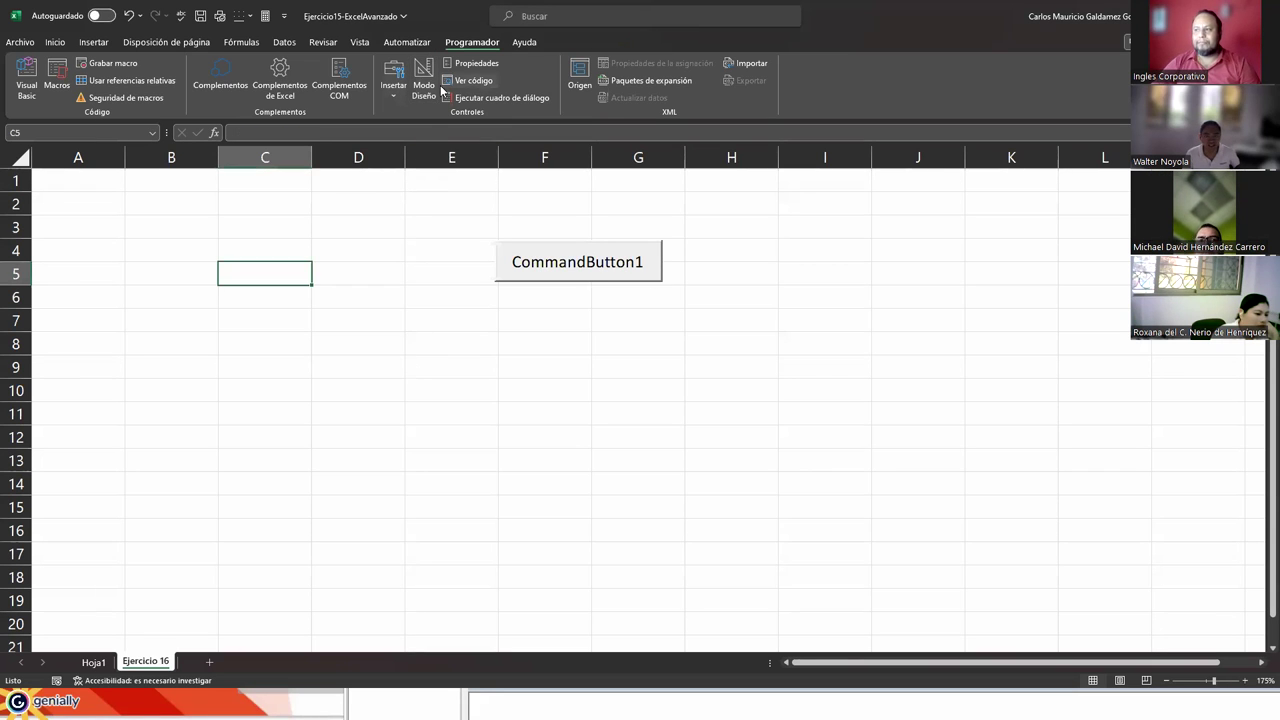
left_click(424, 90)
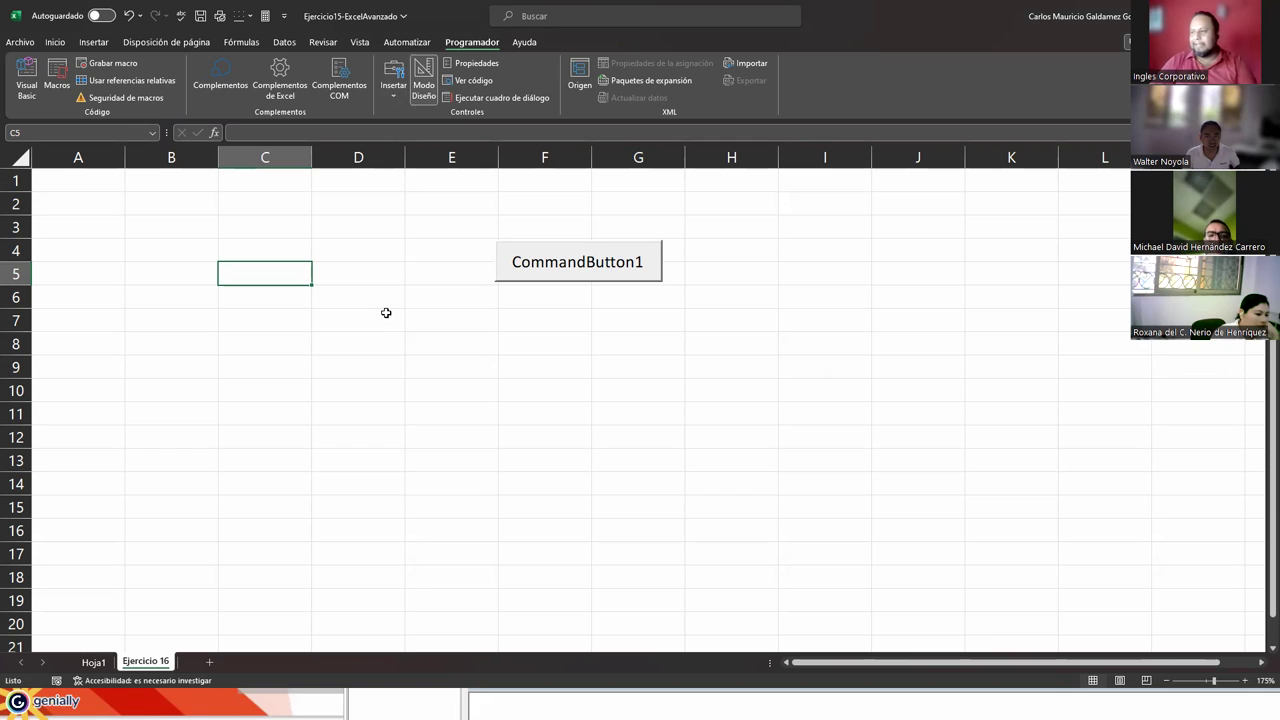
left_click(391, 103)
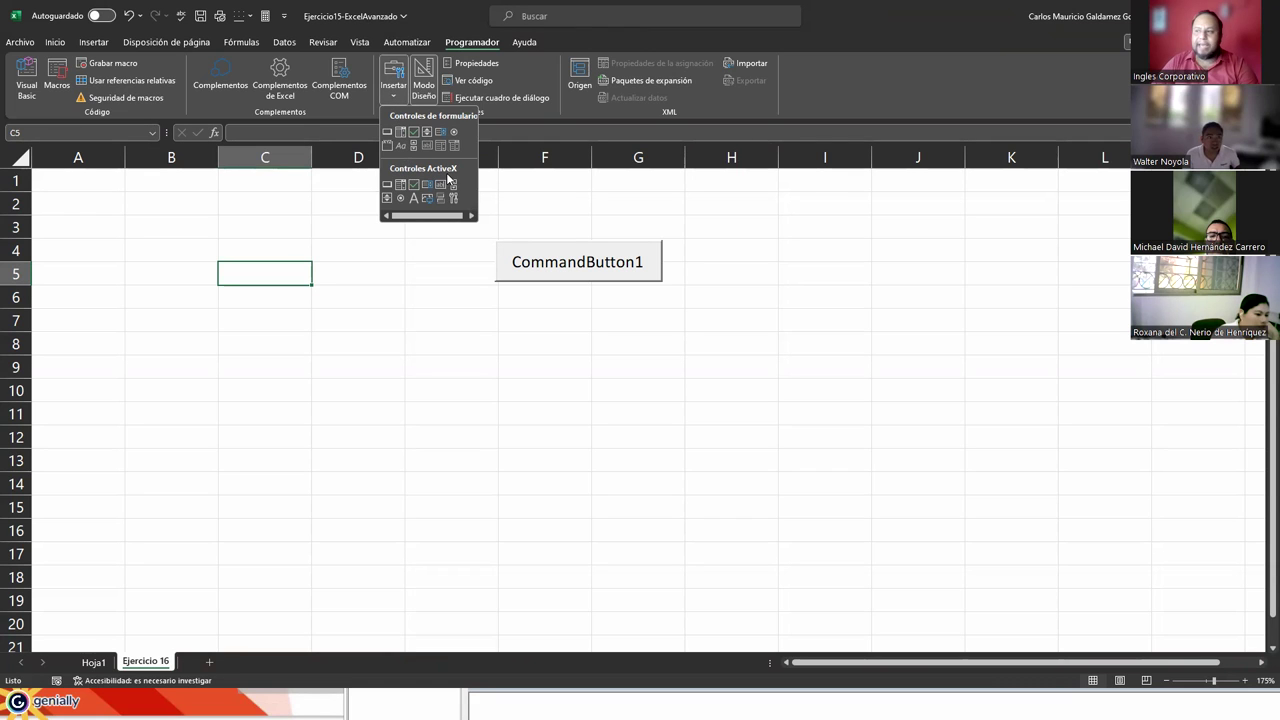
left_click(387, 184)
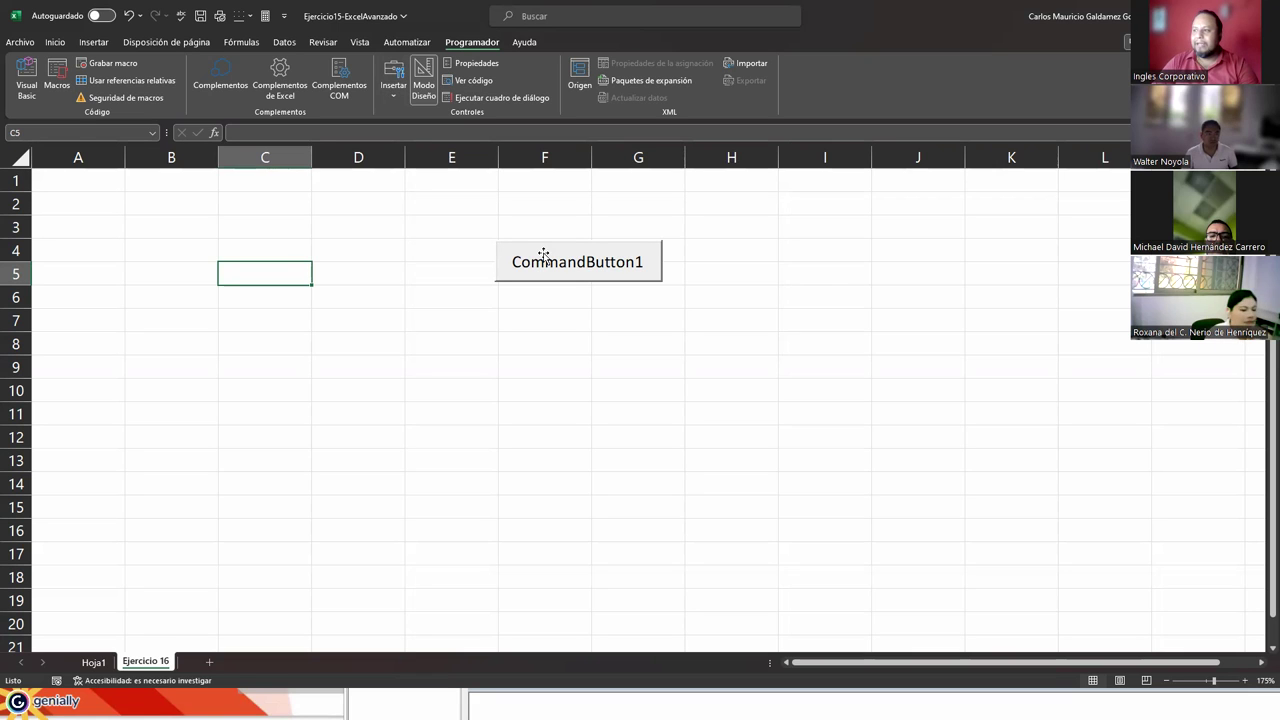
left_click(543, 253)
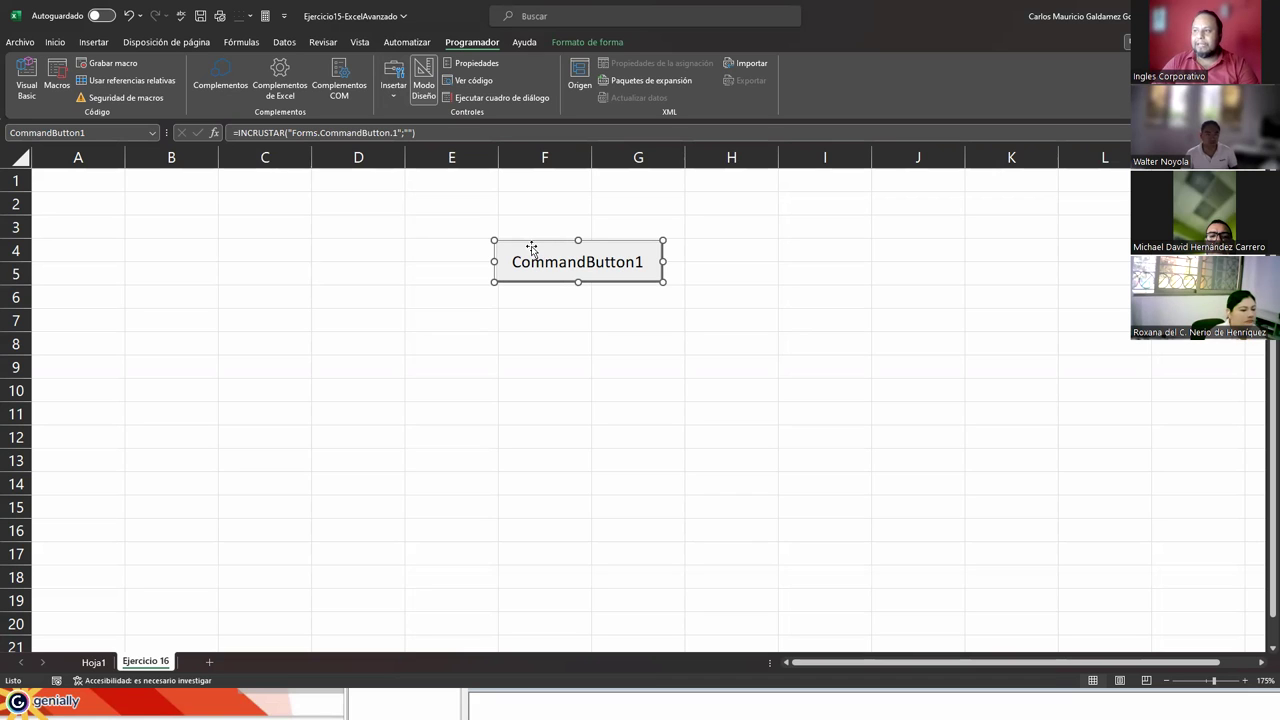
Step: Set the button's Caption property to 'Abrir Formulario'
left_click(477, 66)
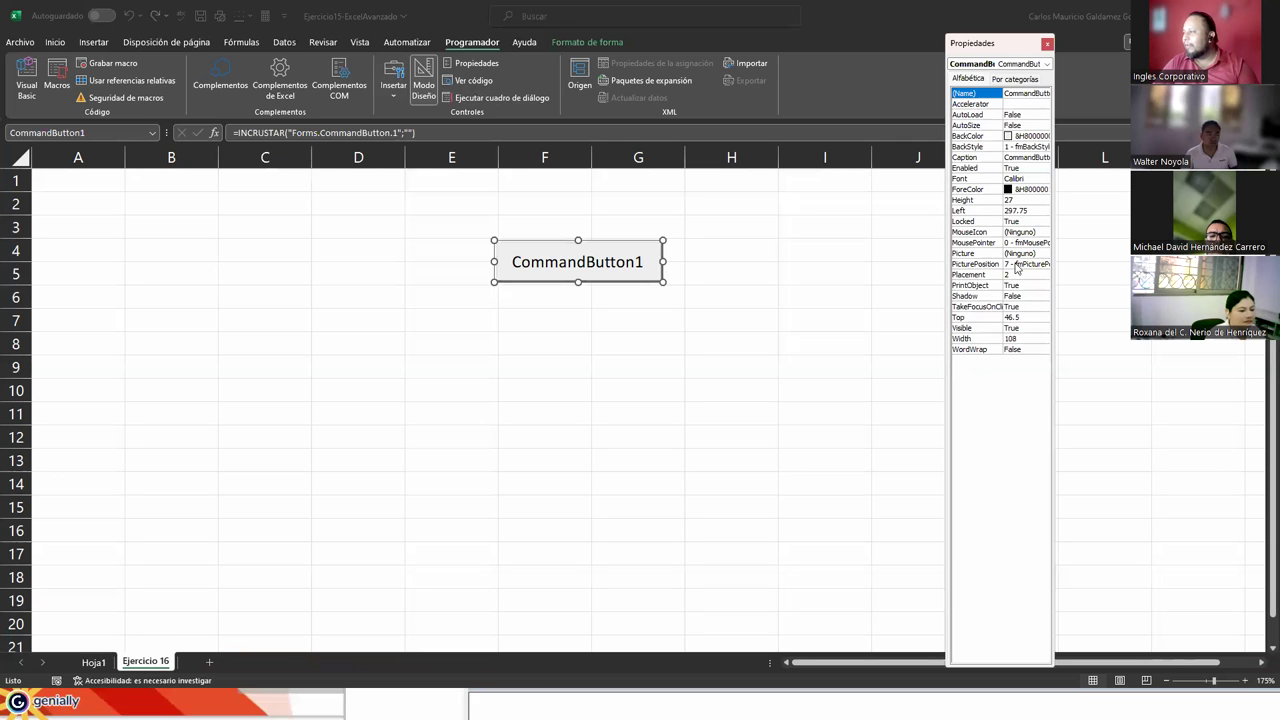
left_click(966, 157)
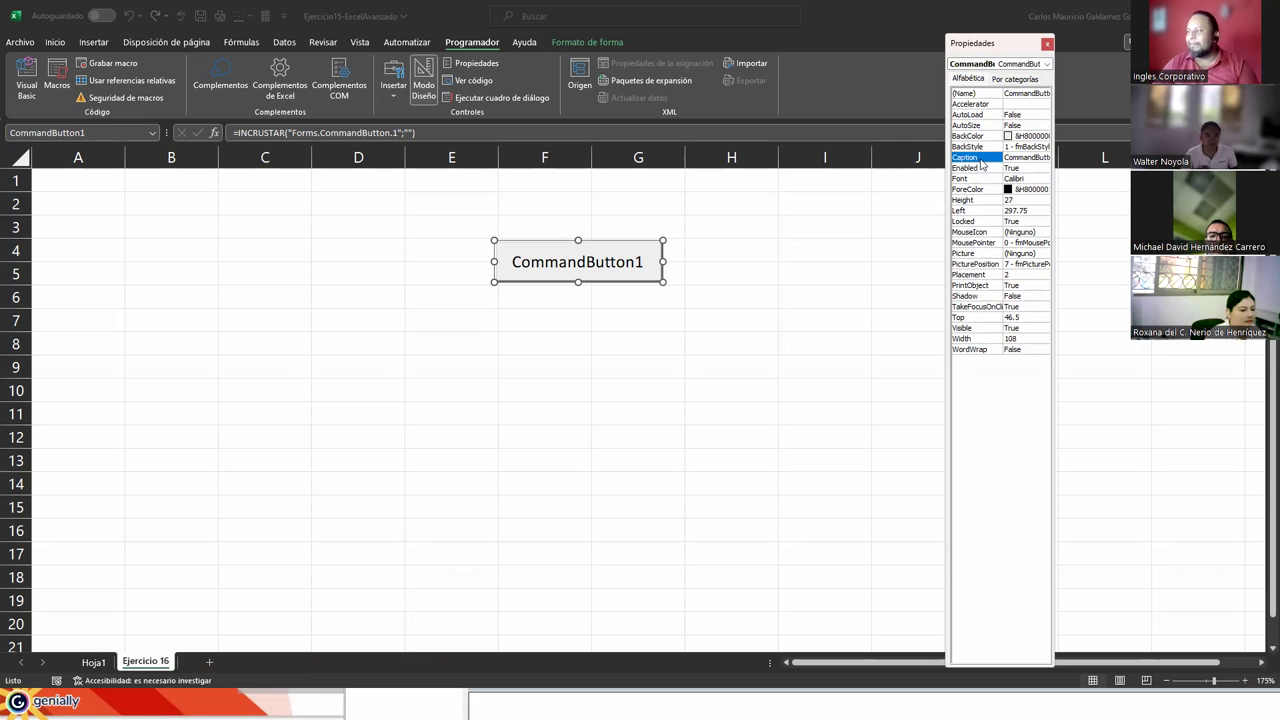
double_click(1011, 160)
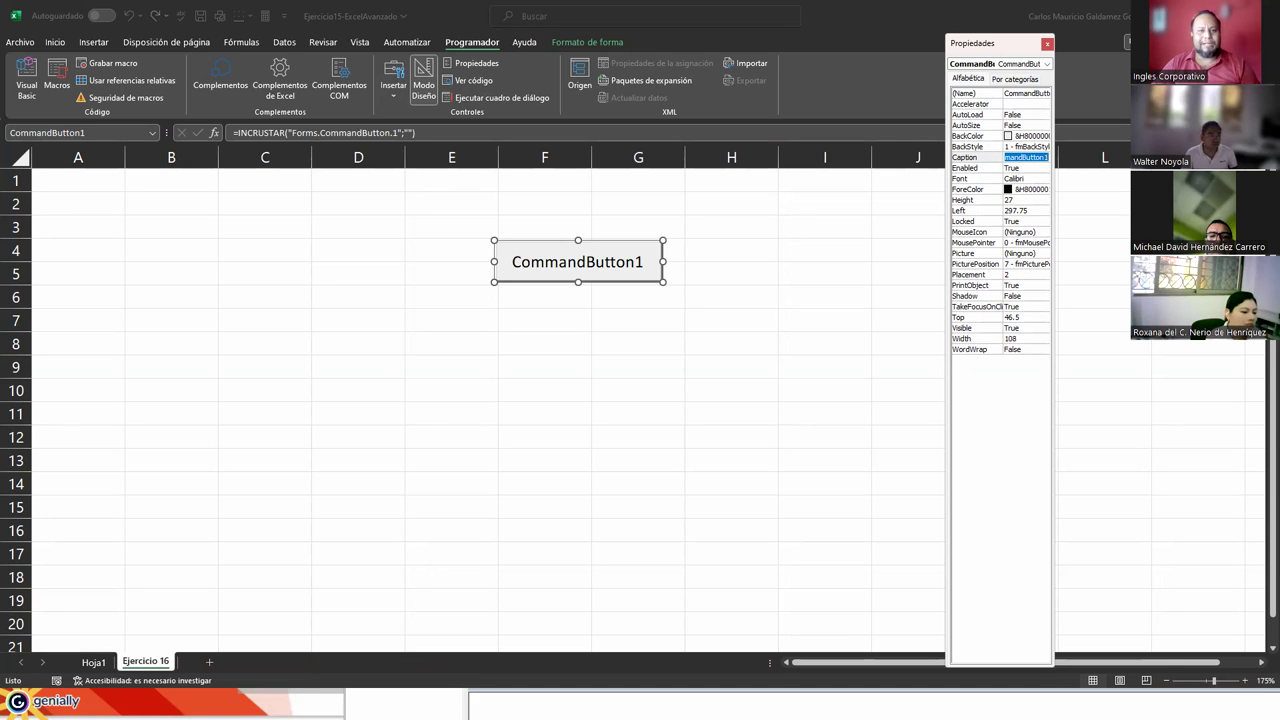
type("Abrir Formulario")
key("Return")
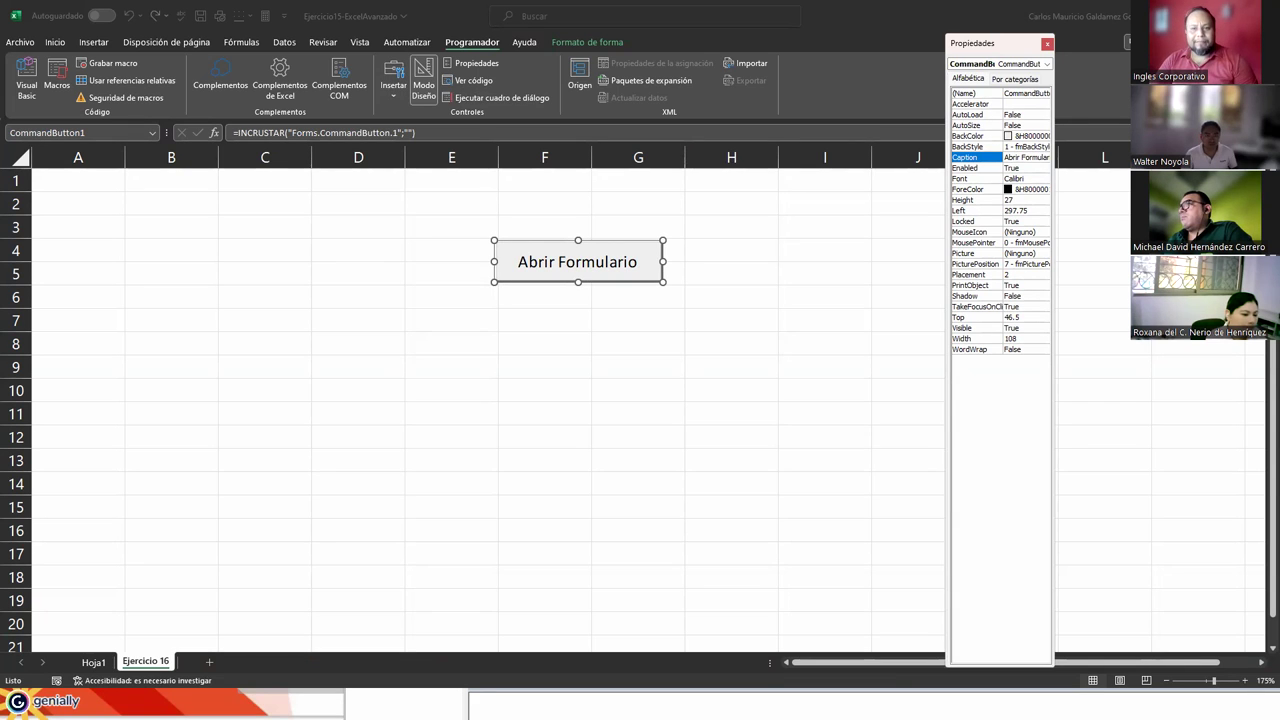
Step: View the button's code and select the CommandButton1_Click procedure name
right_click(557, 263)
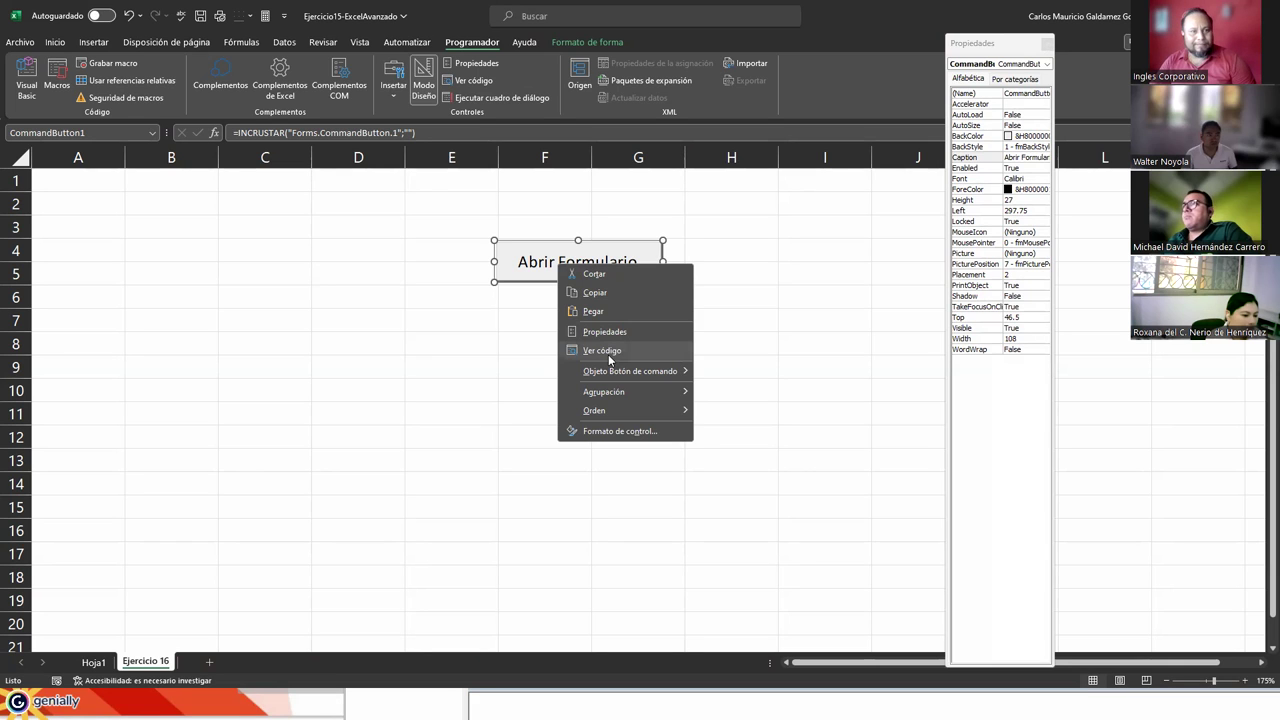
right_click(528, 246)
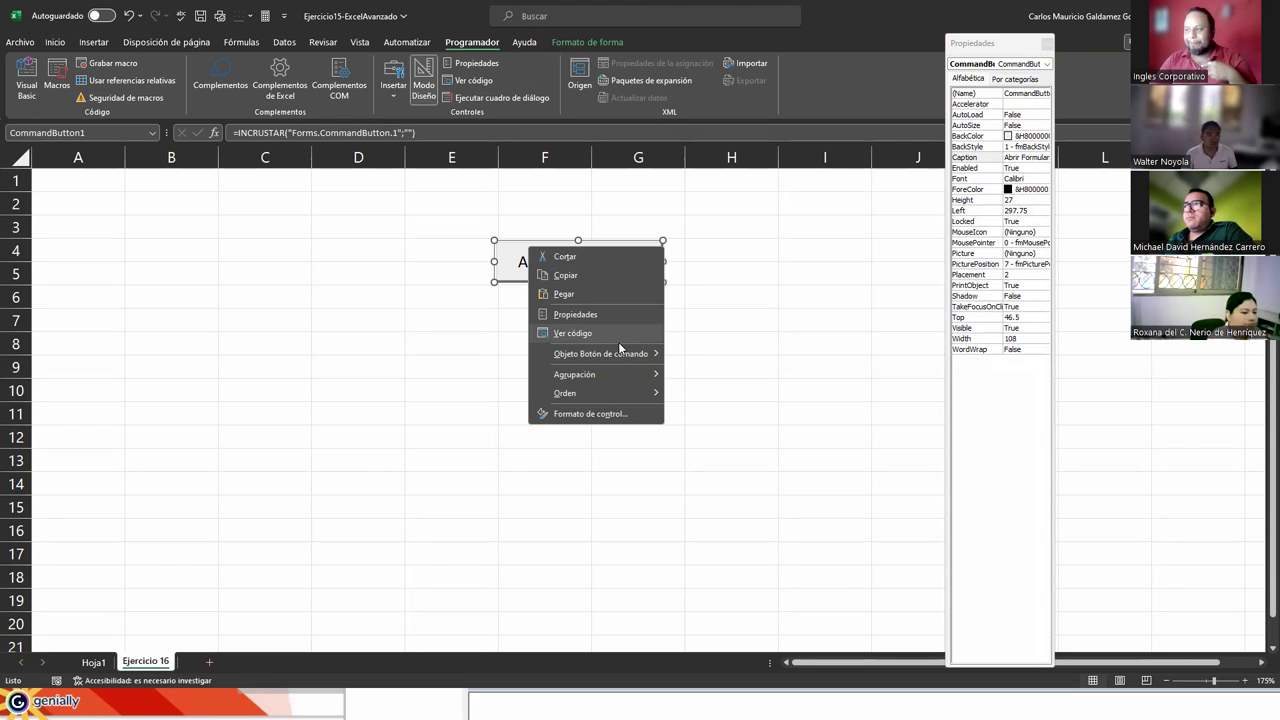
left_click(575, 333)
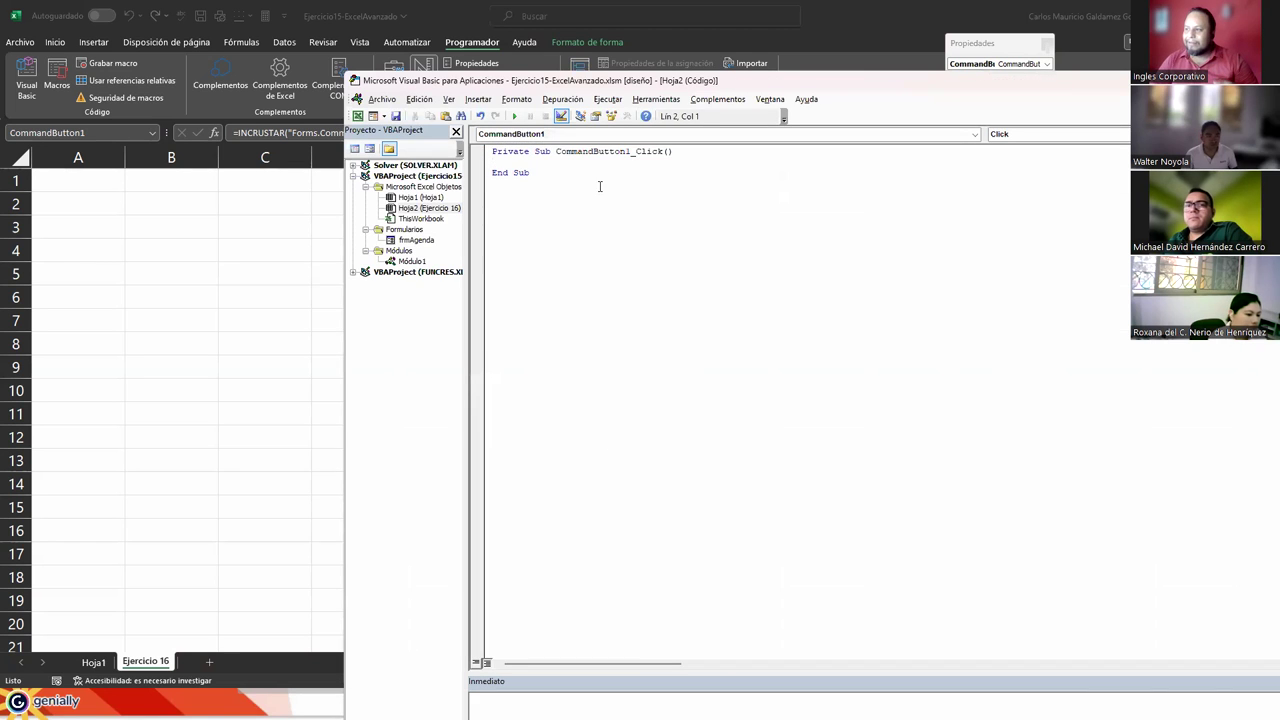
left_click_drag(557, 151, 679, 151)
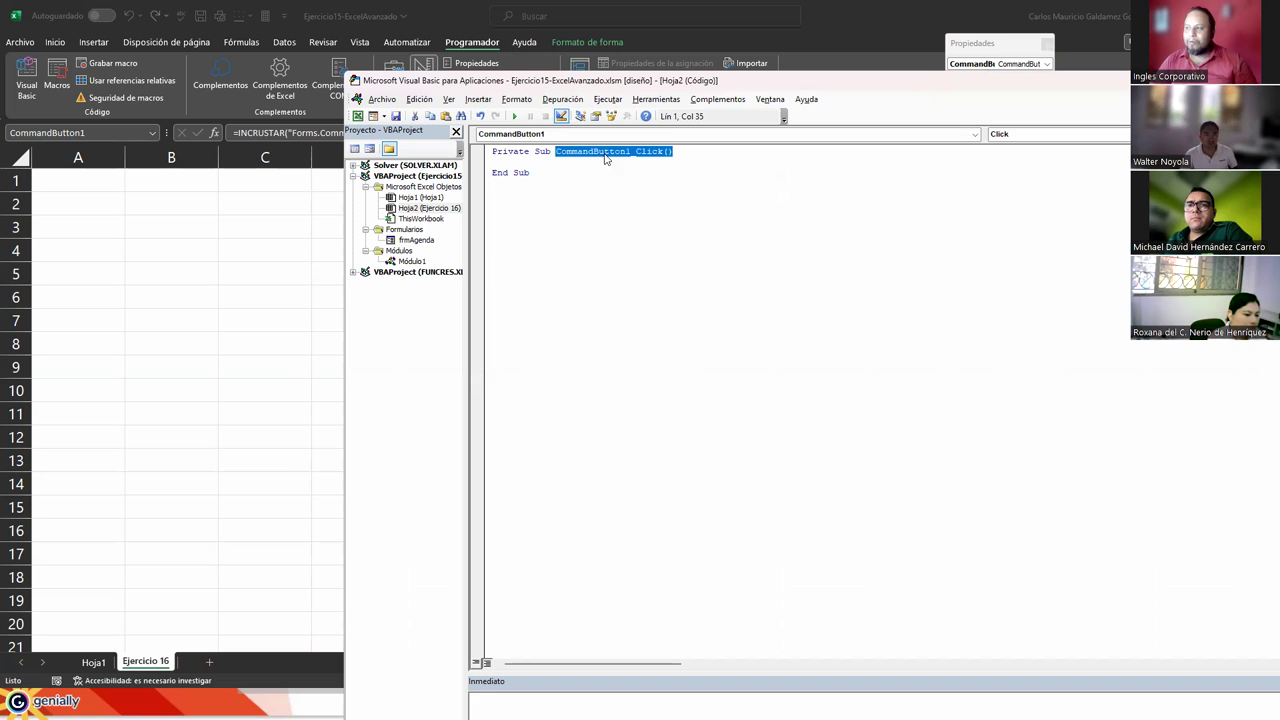
Step: Rename the button control to btnAbrirFormulario through its (Name) property
left_click(274, 328)
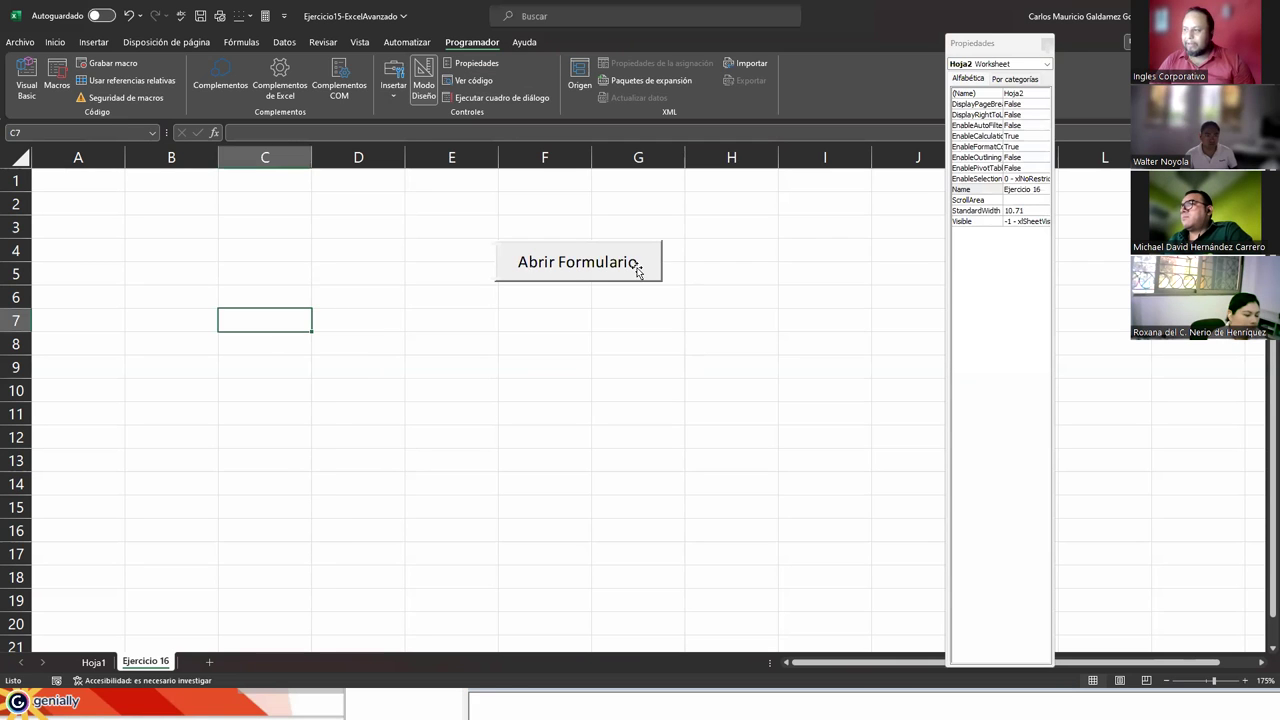
left_click(637, 271)
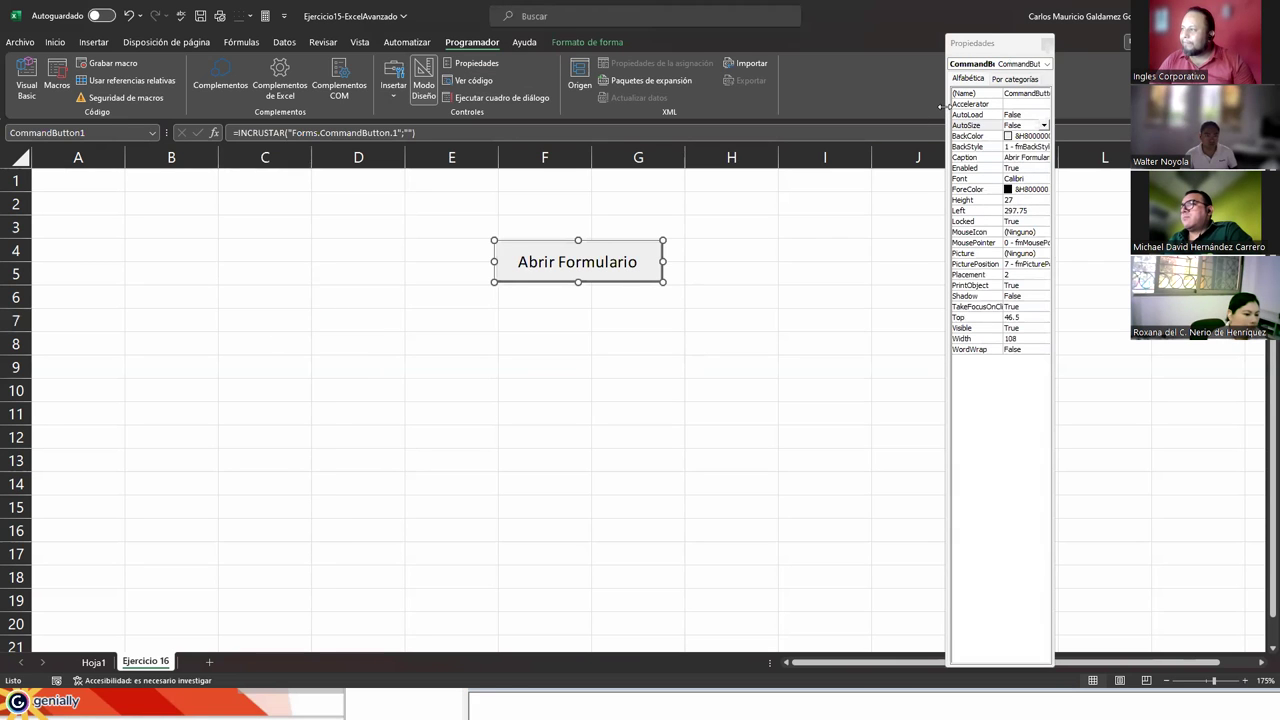
left_click_drag(944, 106, 850, 106)
left_click(984, 96)
double_click(984, 96)
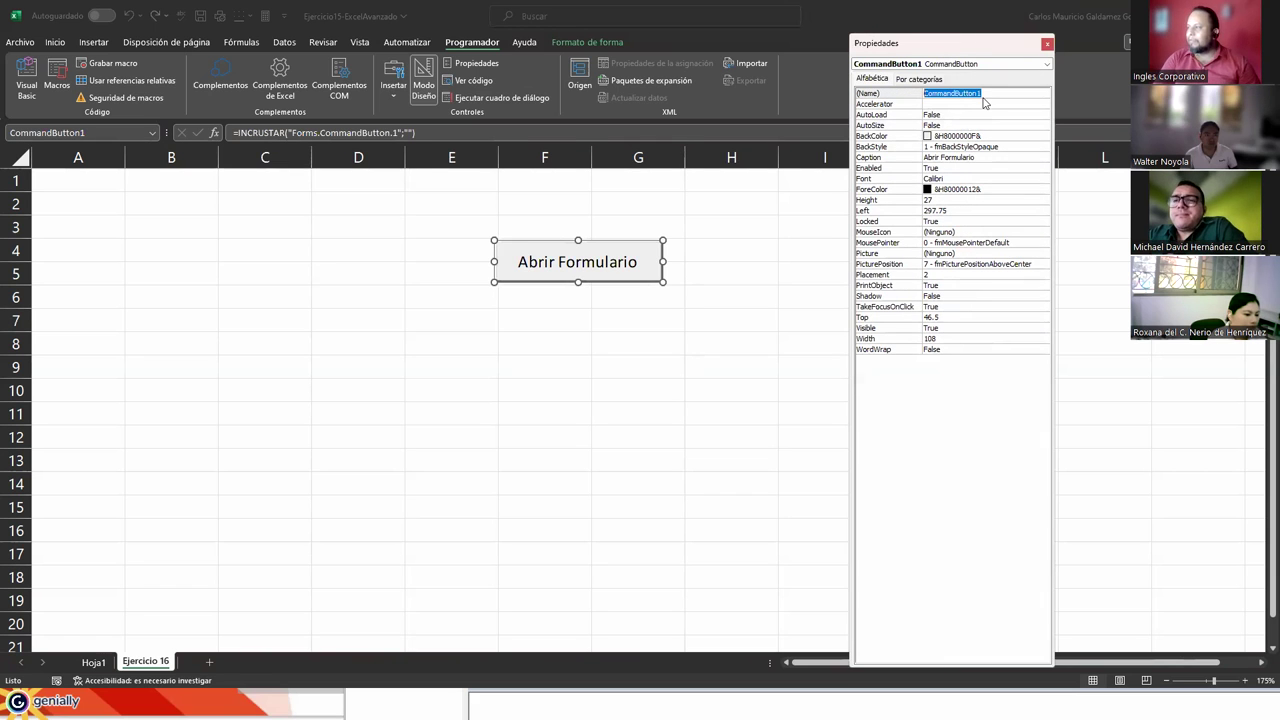
type("btn")
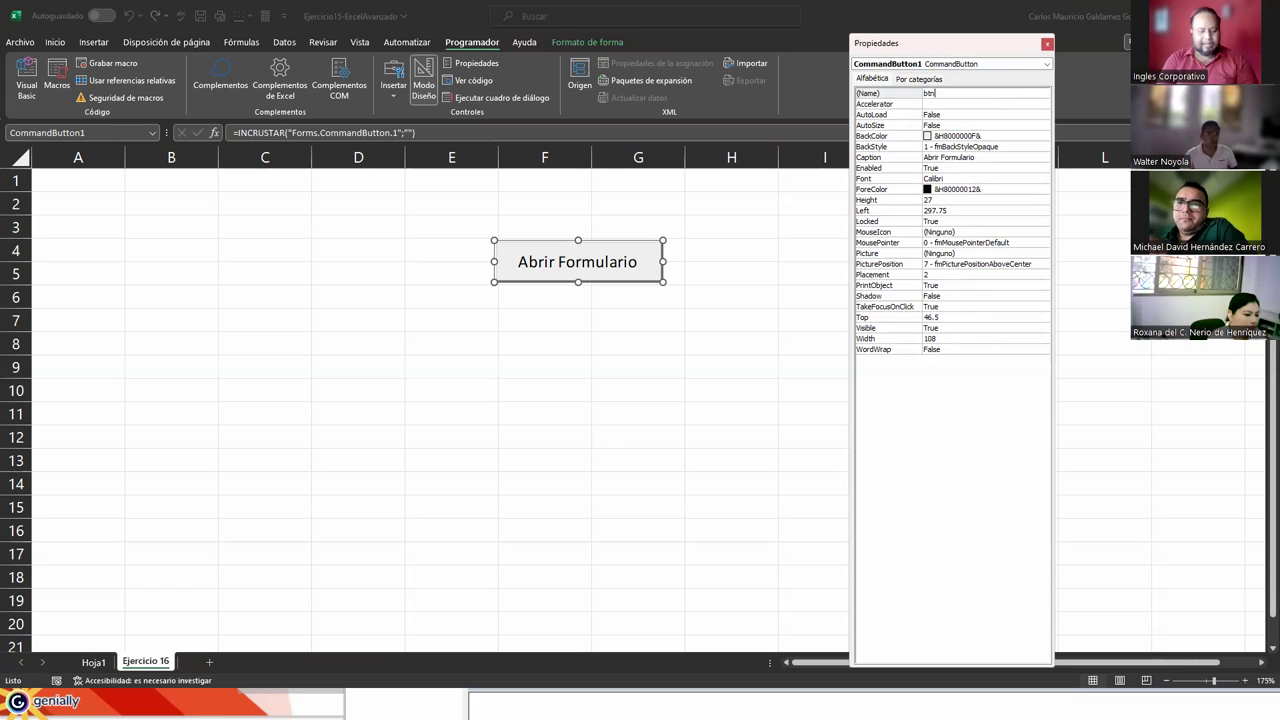
type("Abrir")
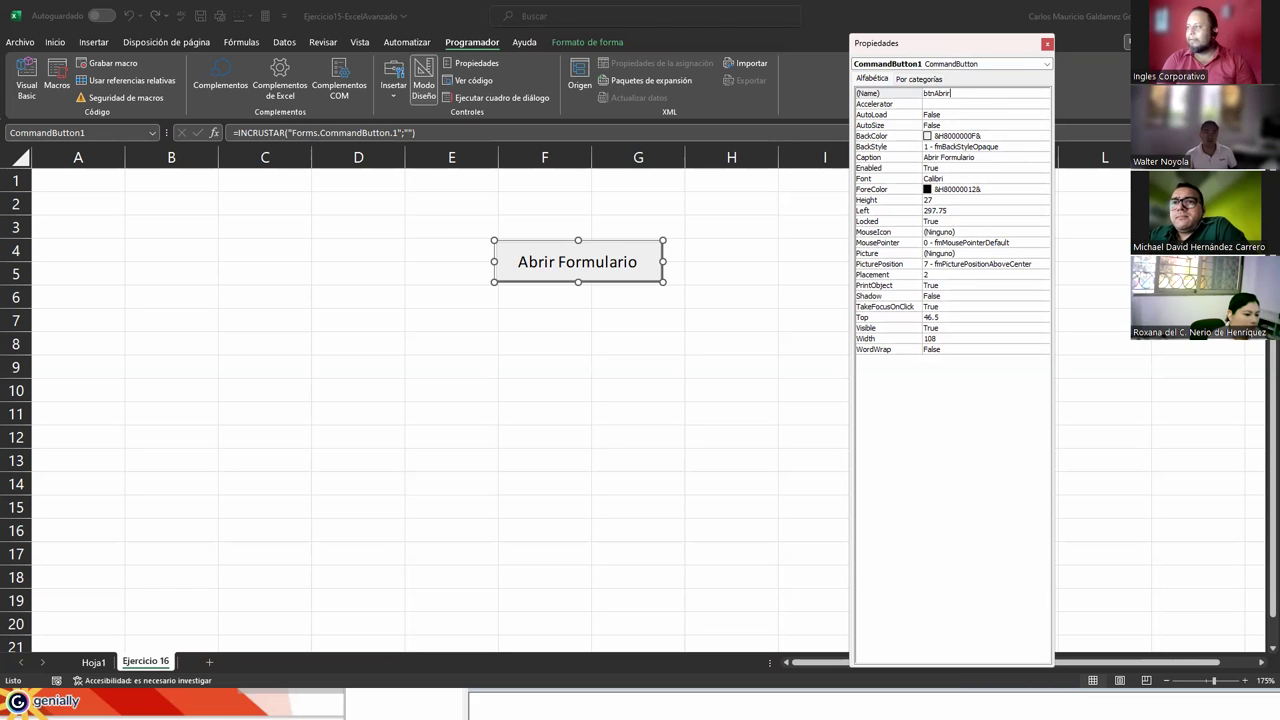
type("Formulario")
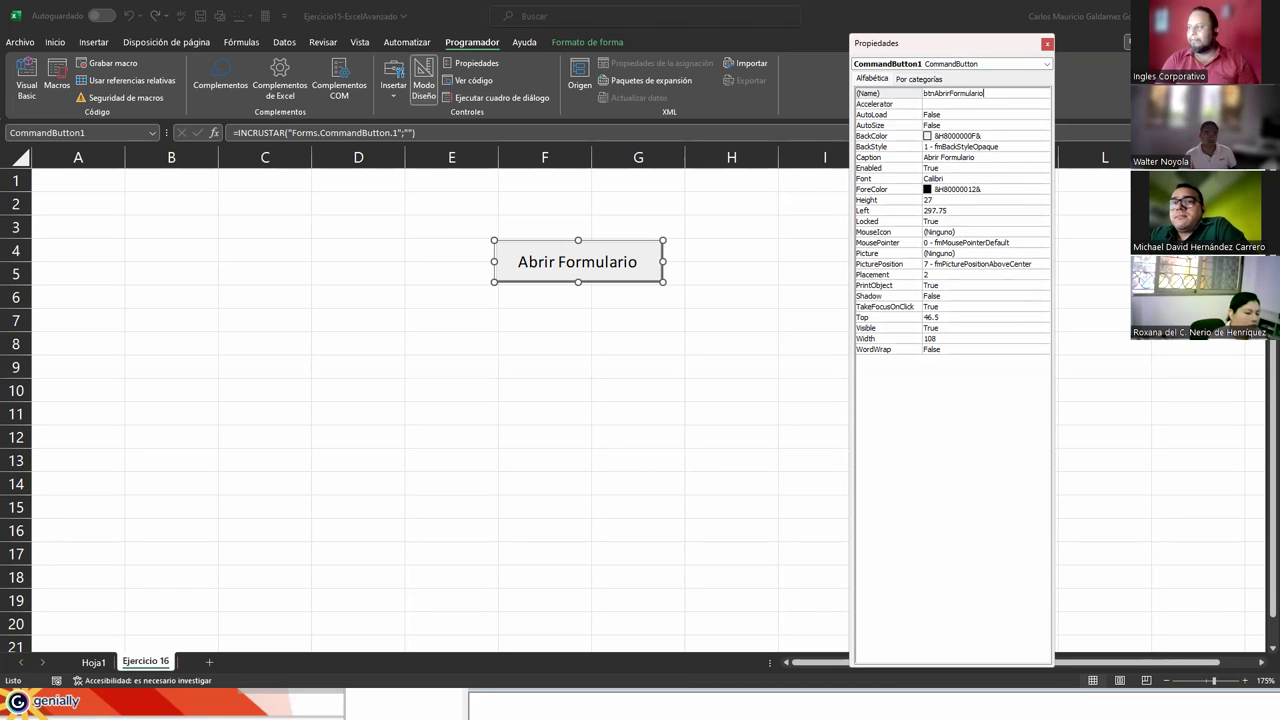
key("Return")
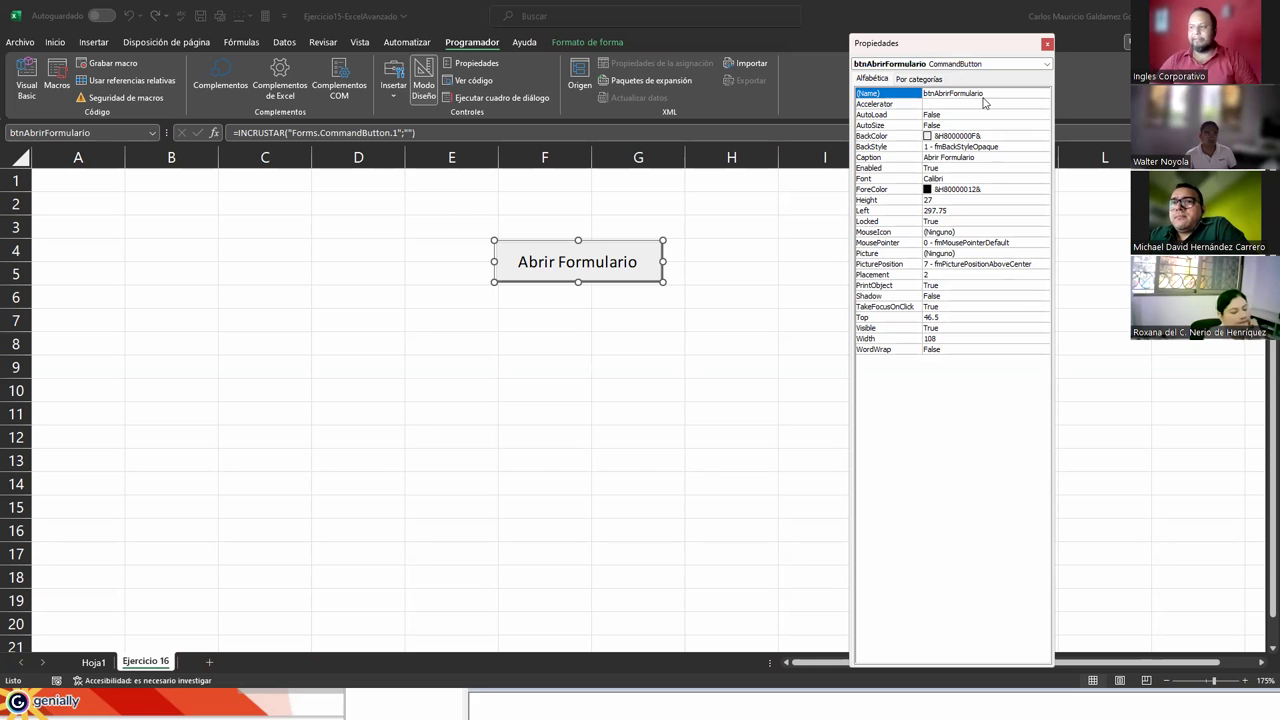
right_click(520, 266)
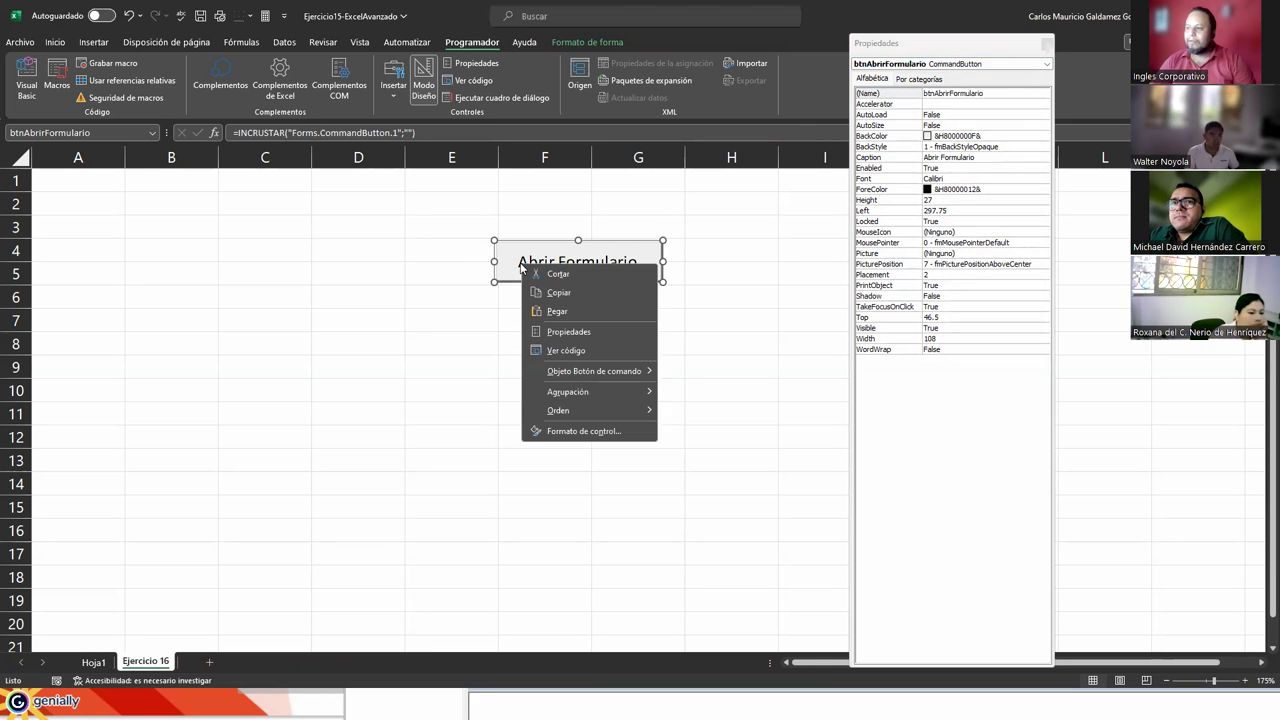
Step: Delete the old CommandButton1_Click procedure, leaving an empty line inside btnAbrirFormulario_Click
left_click(592, 351)
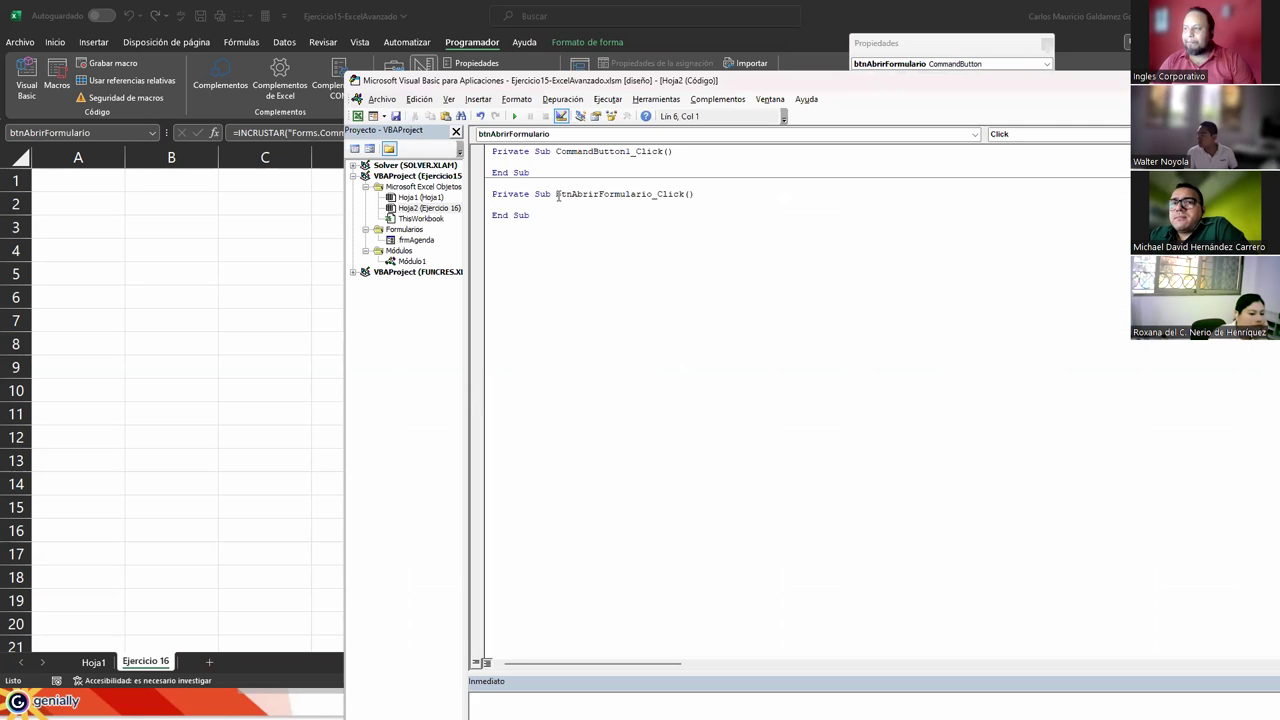
left_click_drag(548, 176, 484, 148)
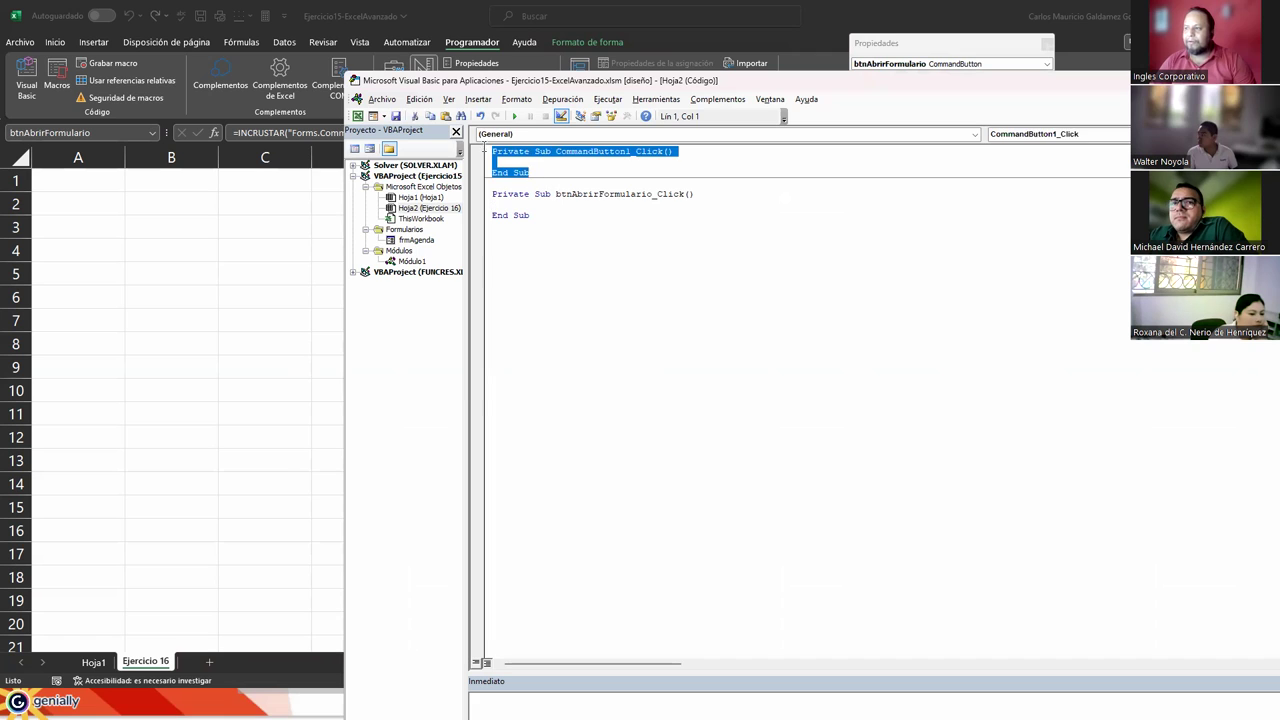
key("Delete")
key("Delete")
left_click(507, 172)
key("Down")
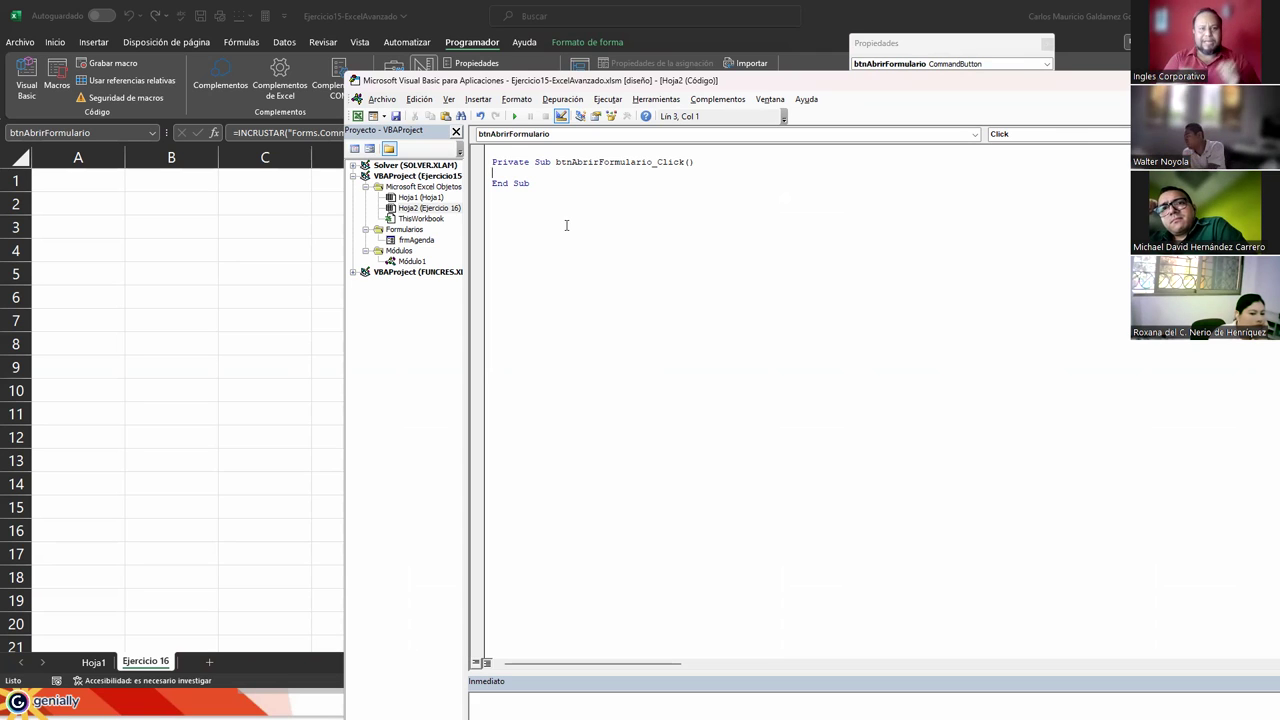
type("User")
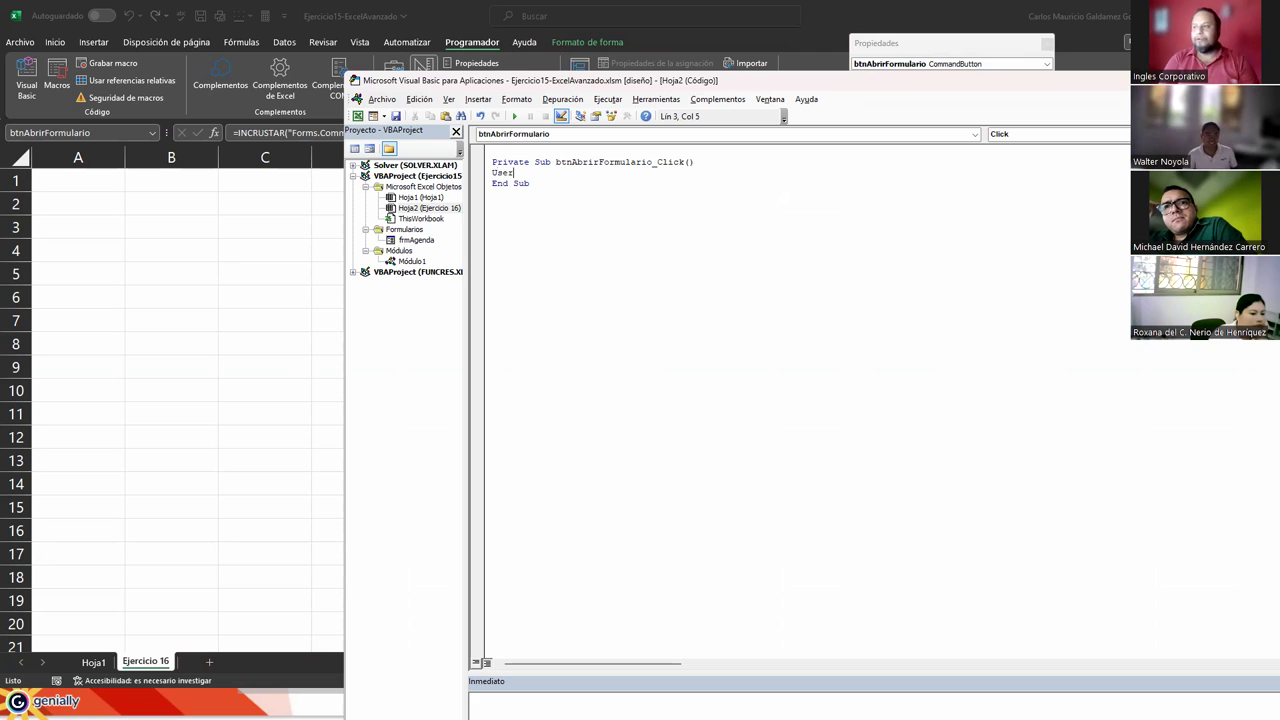
key("BackSpace")
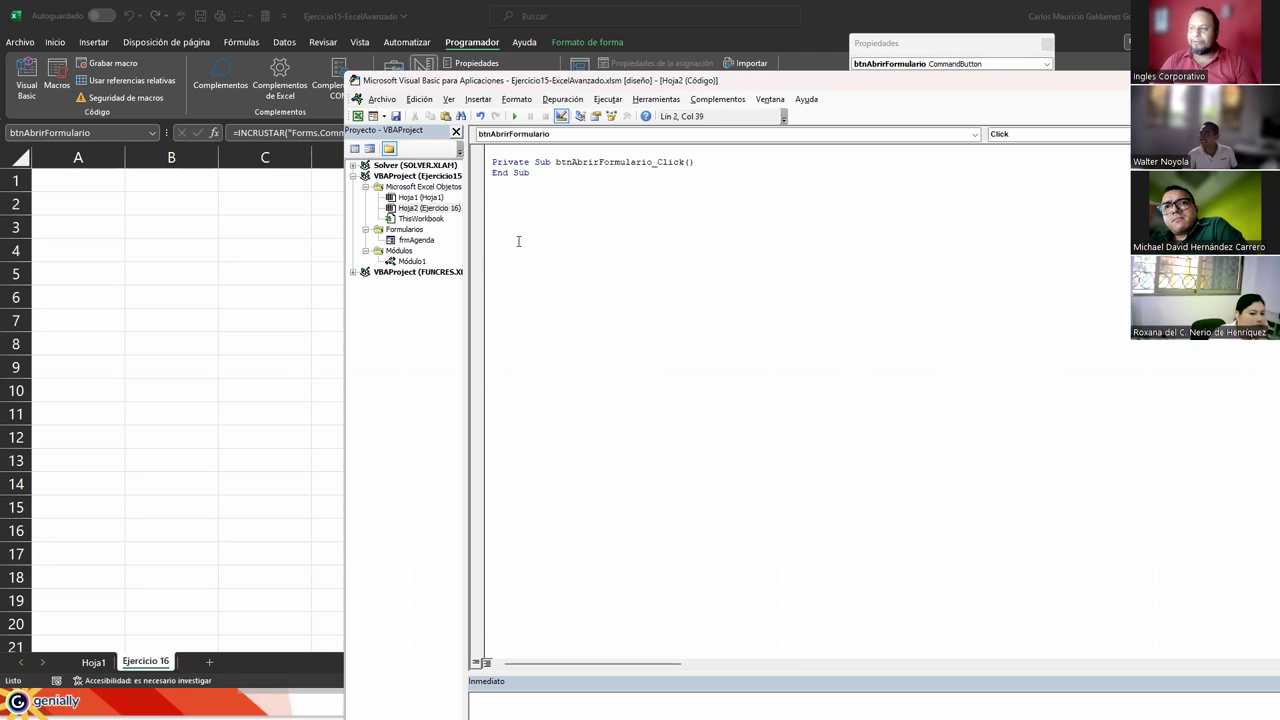
key("Return")
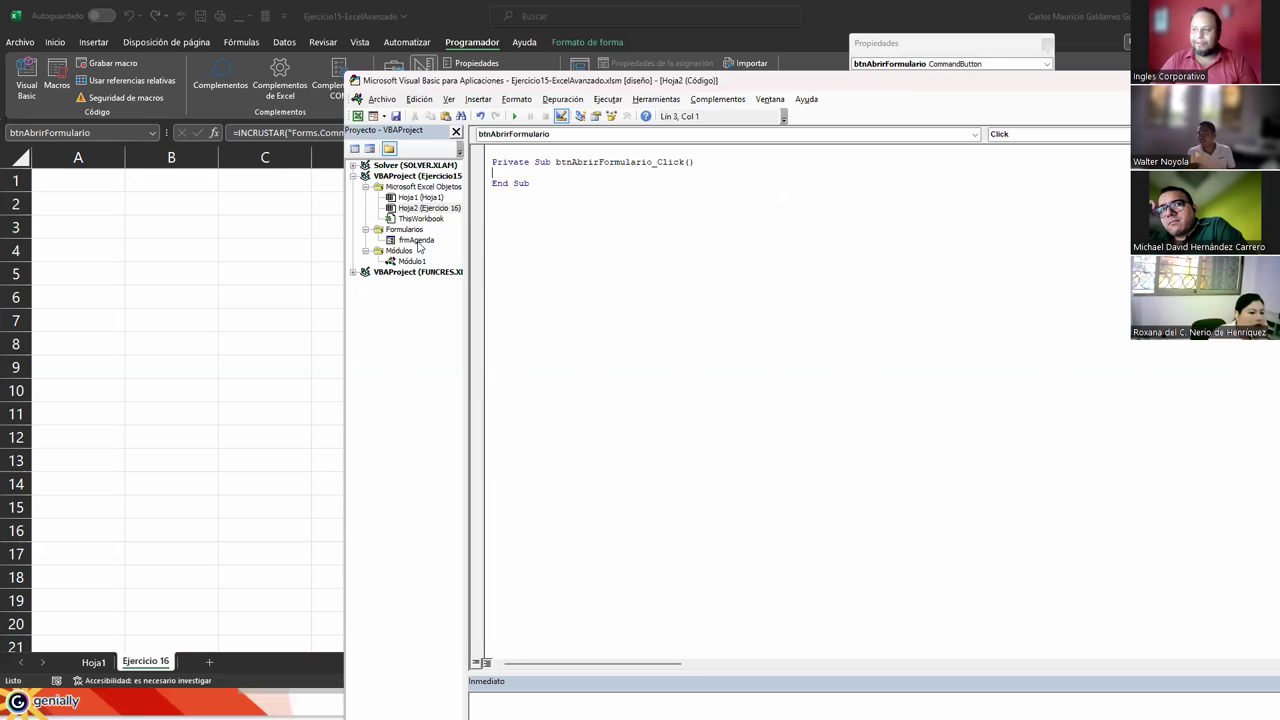
Step: Write frmAgenda.Show in btnAbrirFormulario_Click, save the workbook and return to Excel
left_click(418, 243)
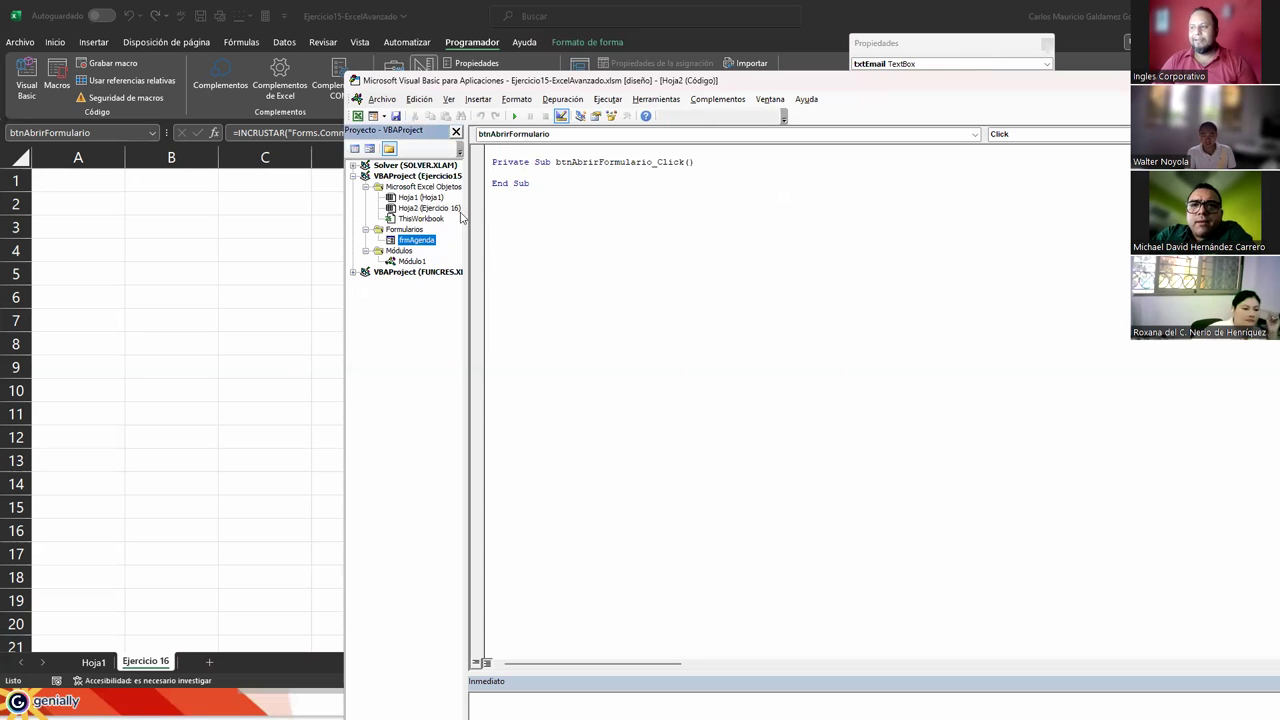
left_click(520, 176)
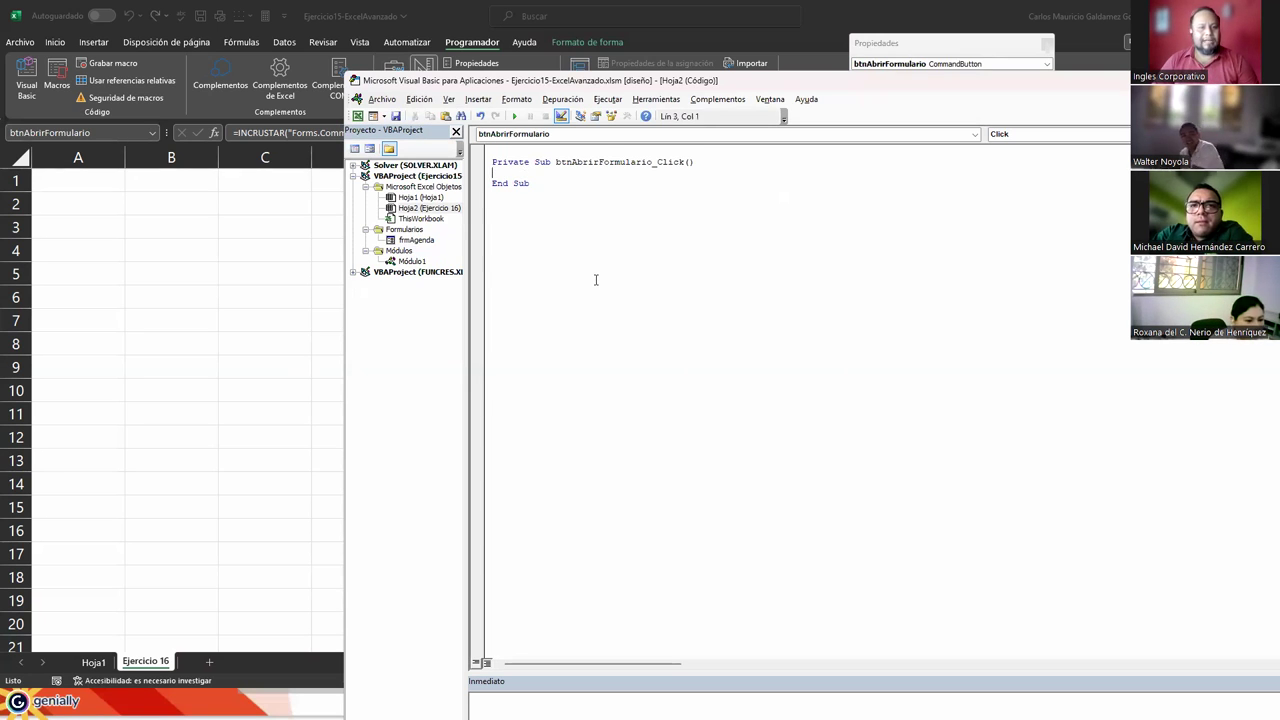
left_click(412, 242)
left_click(518, 177)
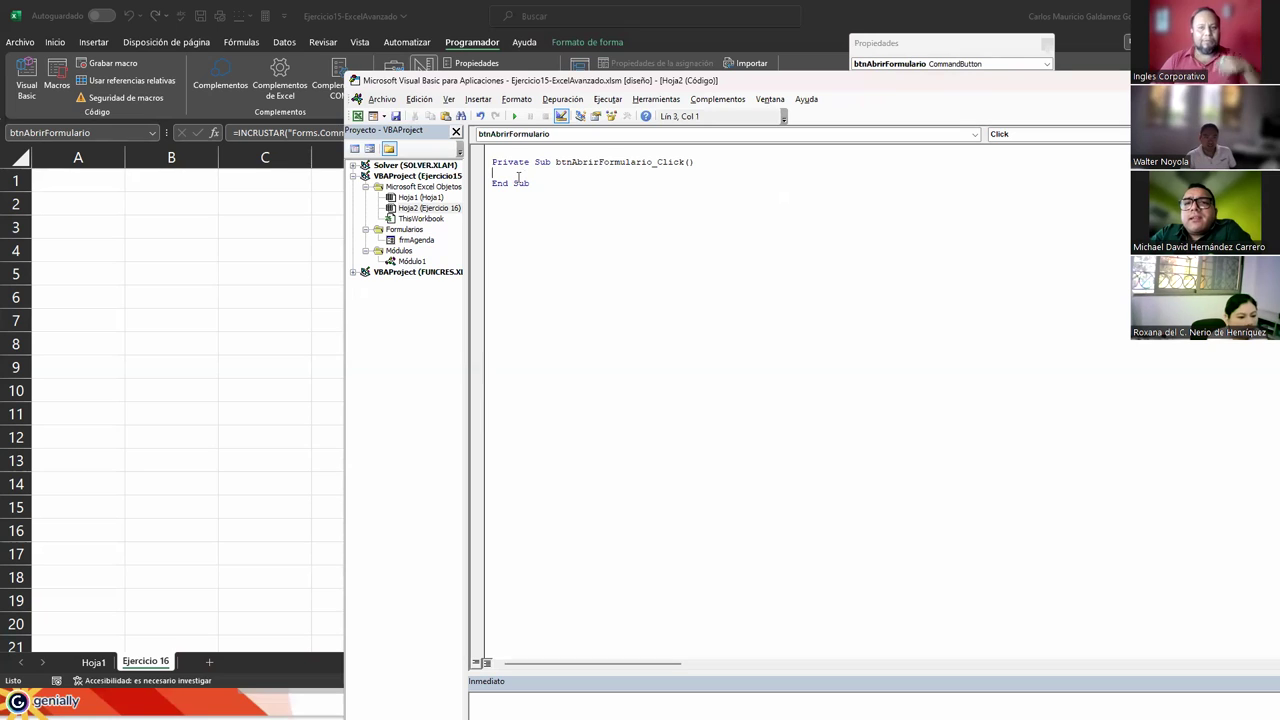
type("frmAgen")
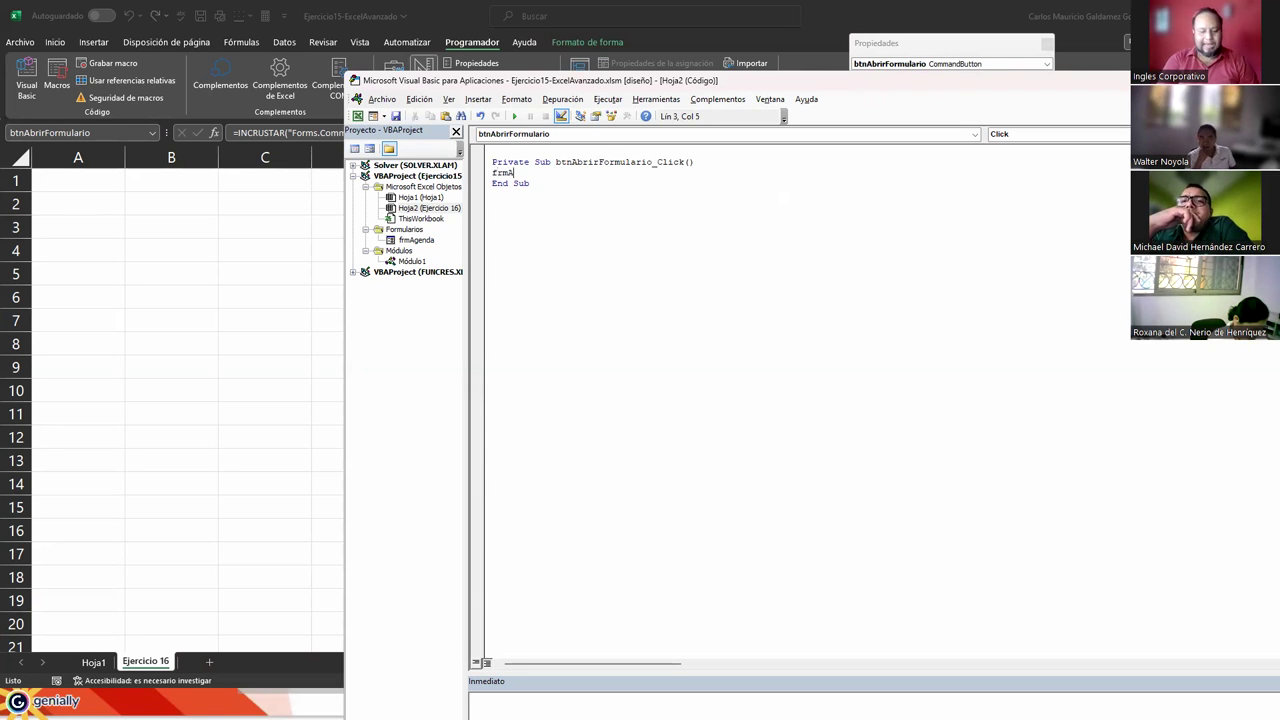
type("da.")
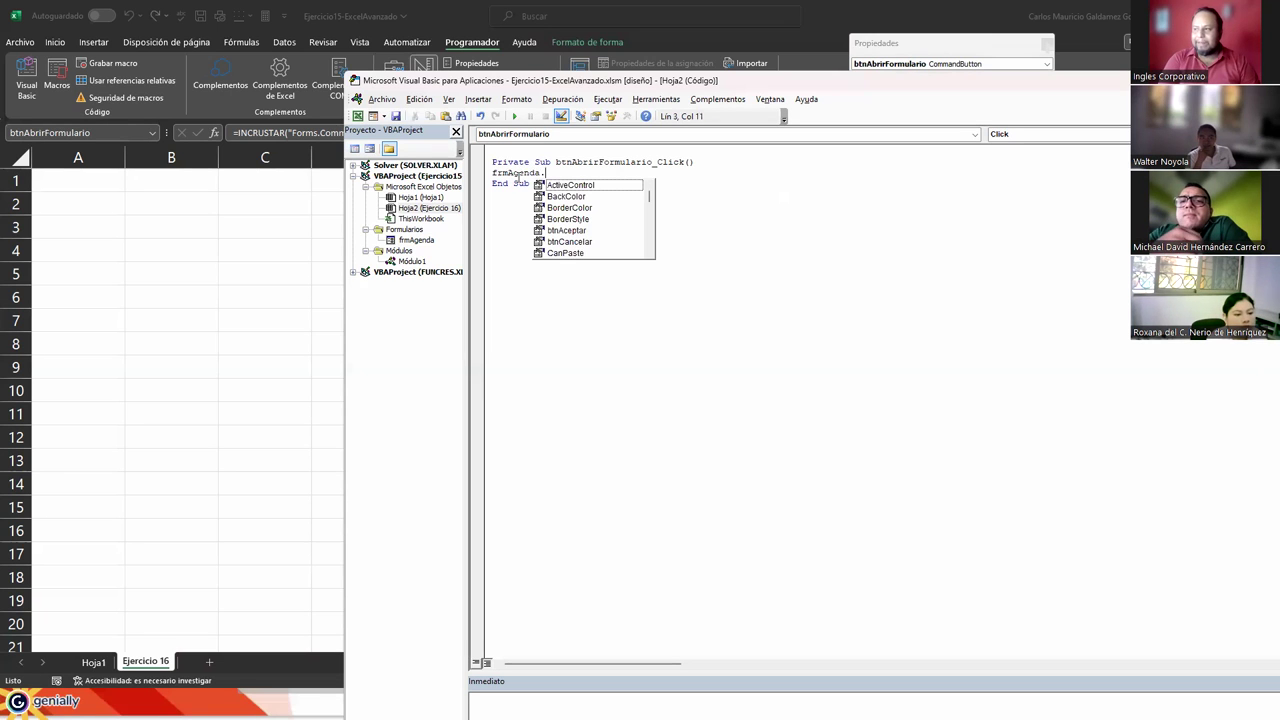
type("show")
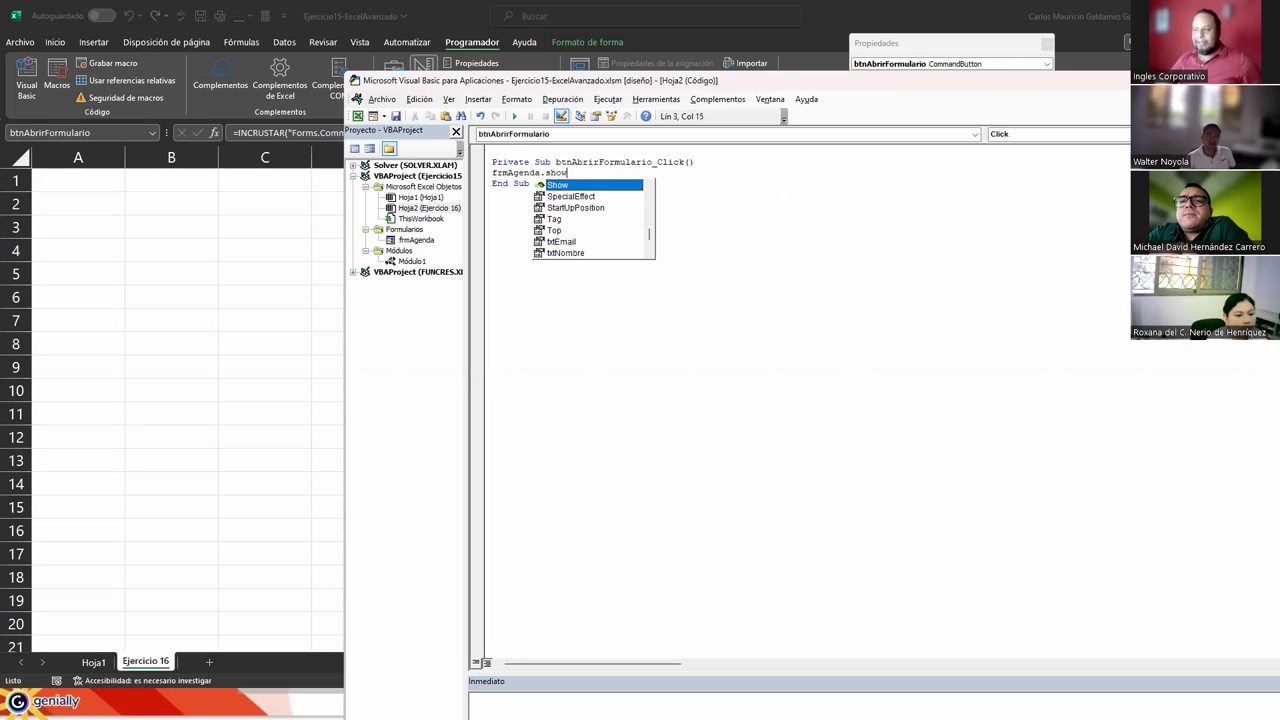
key("Return")
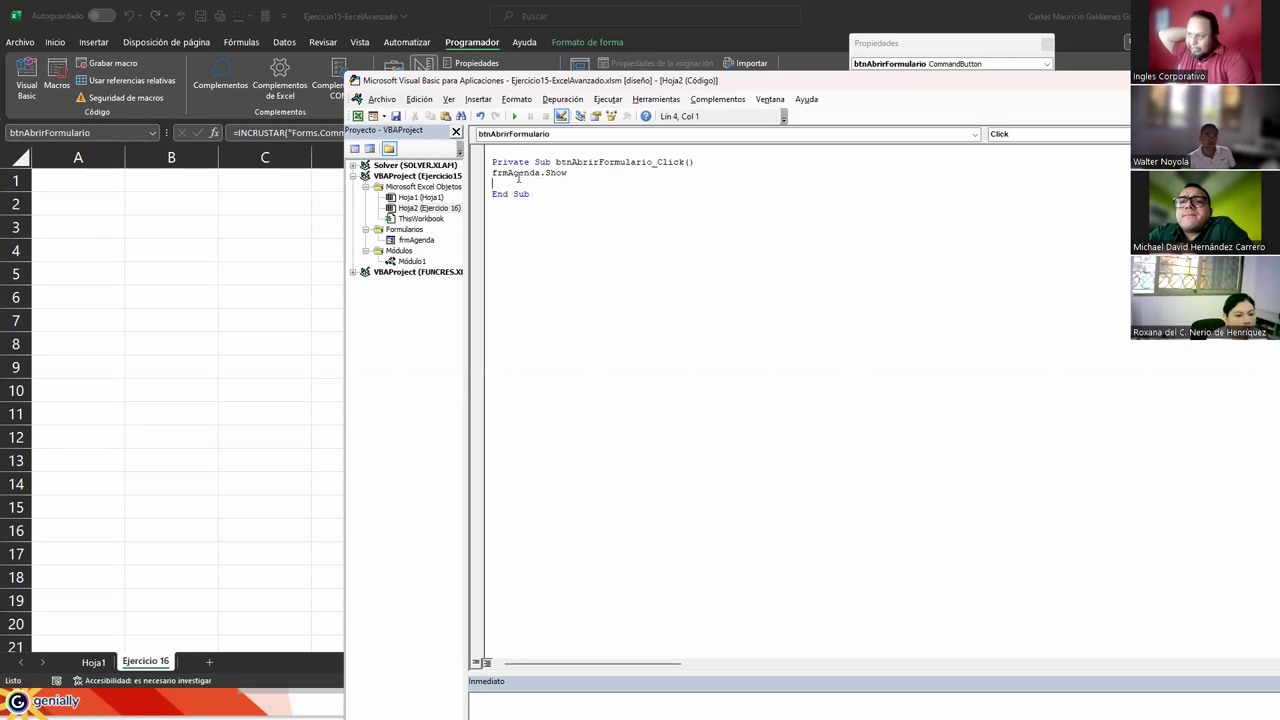
key("Delete")
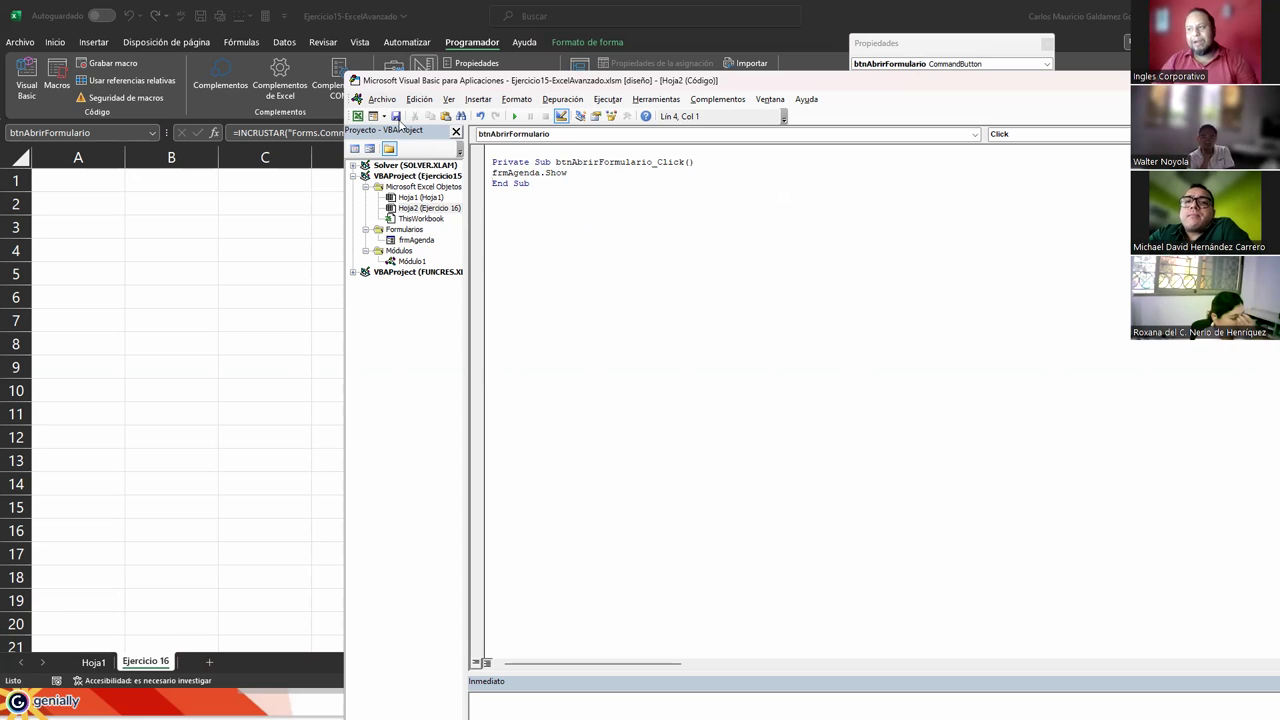
left_click(397, 117)
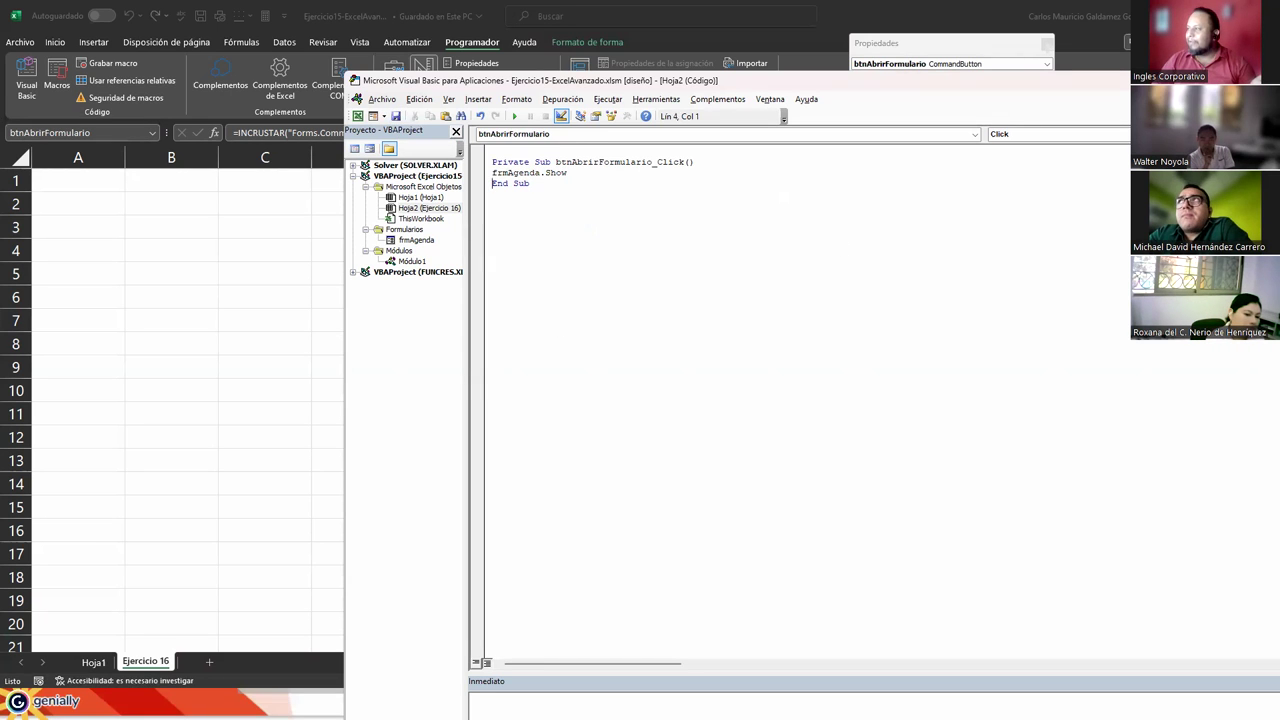
key("alt+F11")
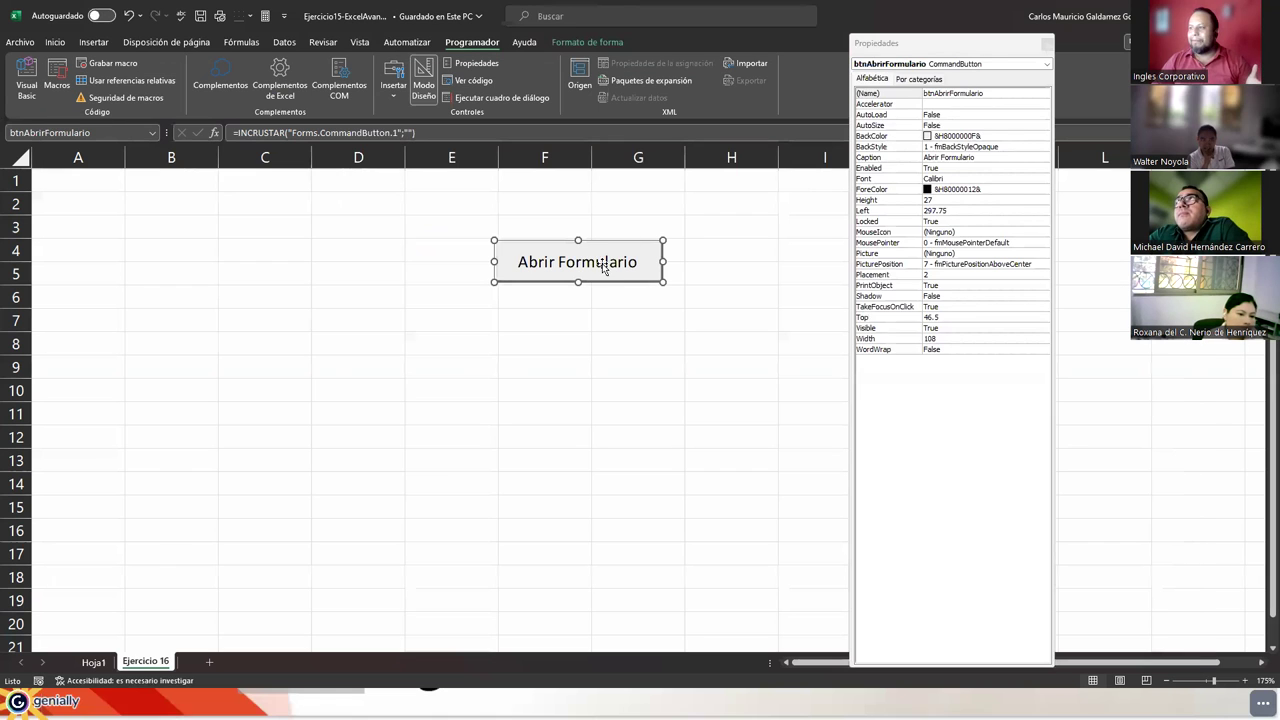
Step: Leave design mode, close Properties, and test that Abrir Formulario opens the agenda form
left_click(426, 94)
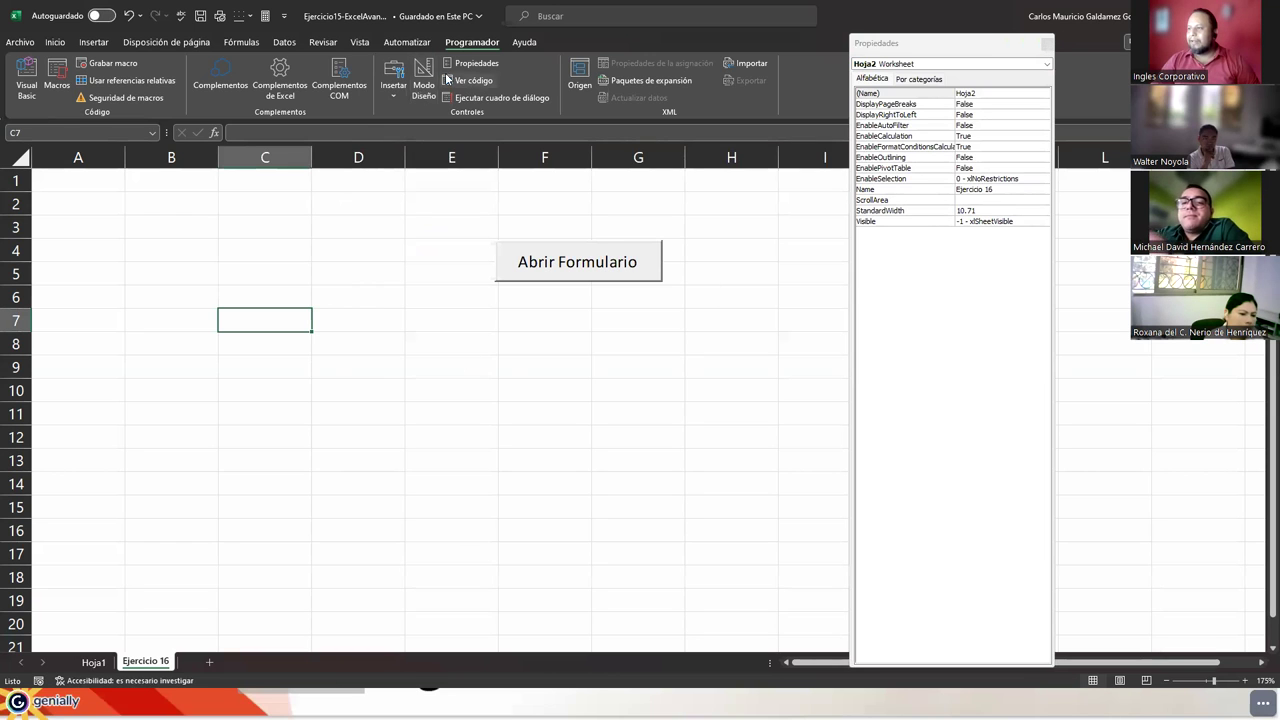
left_click(460, 64)
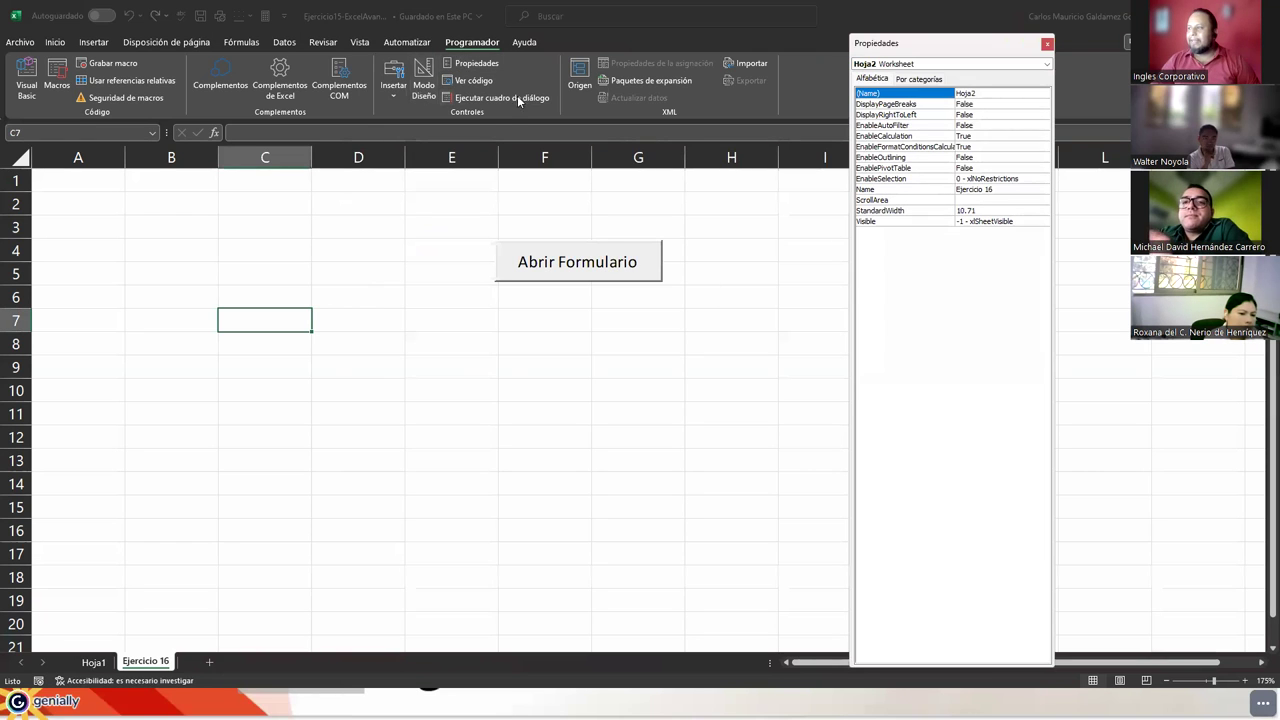
left_click(1047, 46)
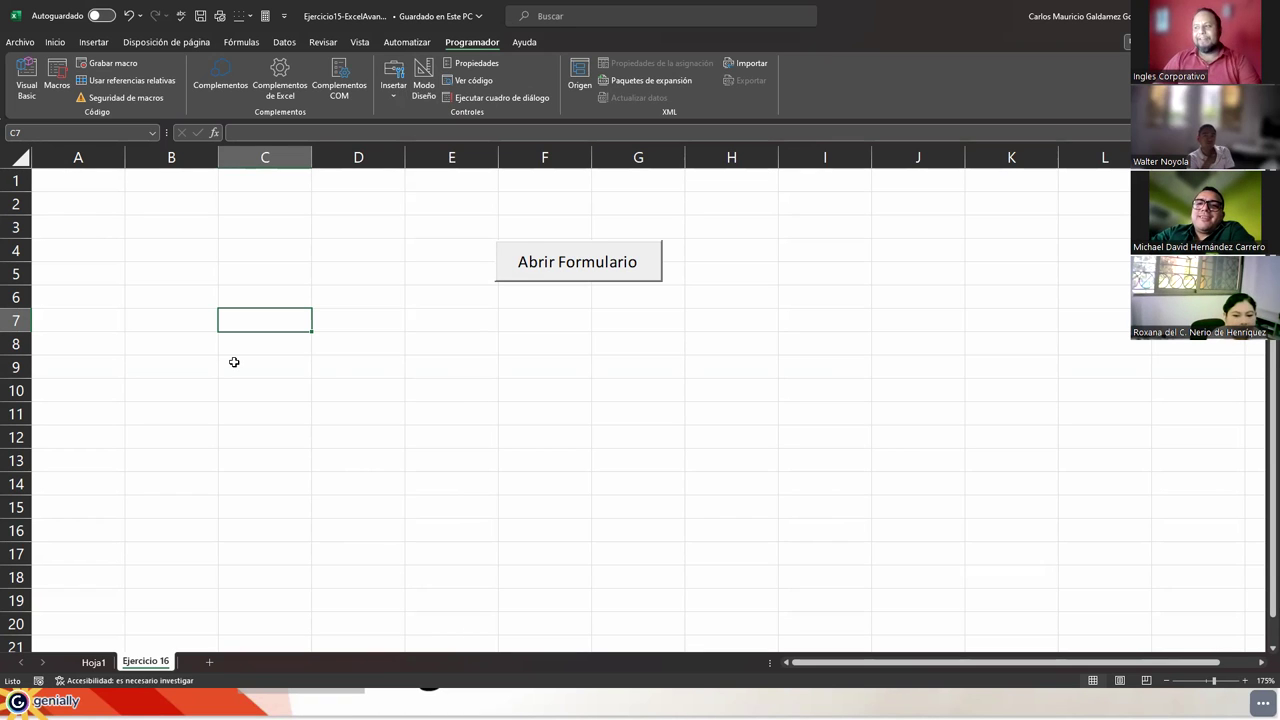
left_click(557, 271)
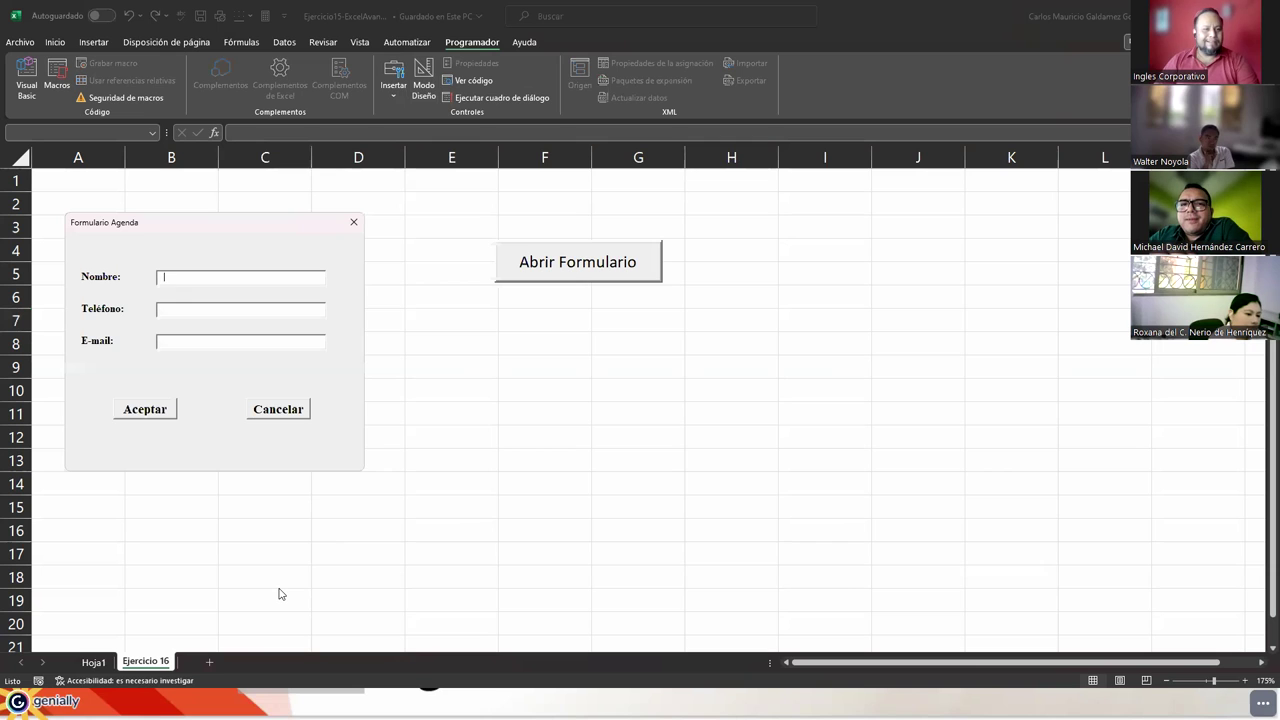
left_click(286, 416)
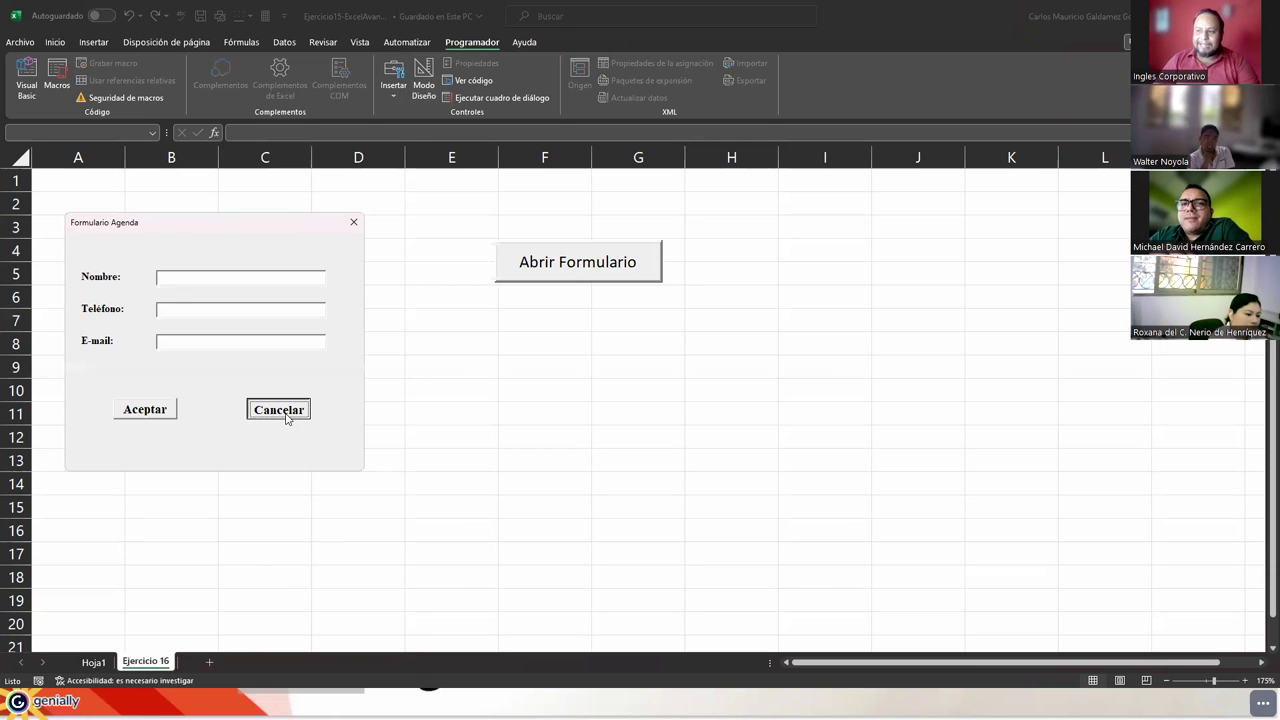
Step: Enter the contact's name, phone and e-mail, submit with Aceptar, then close the form
left_click(564, 266)
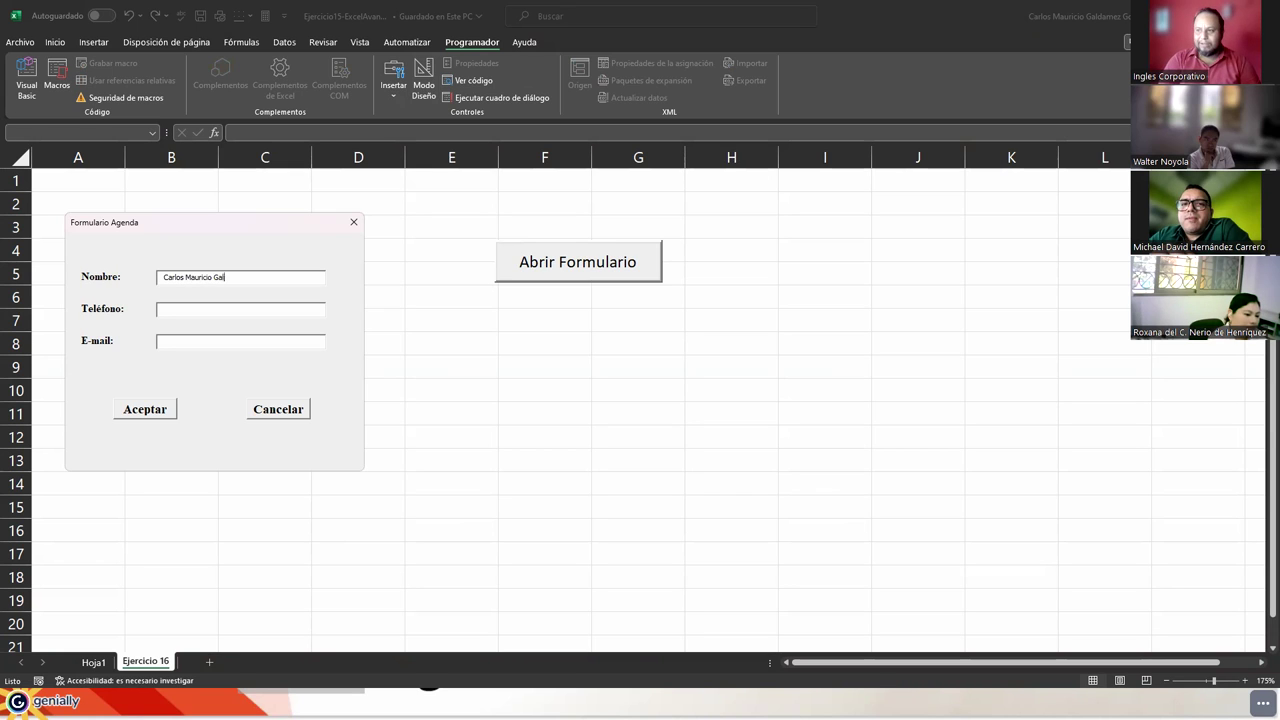
type("78080725")
left_click(200, 341)
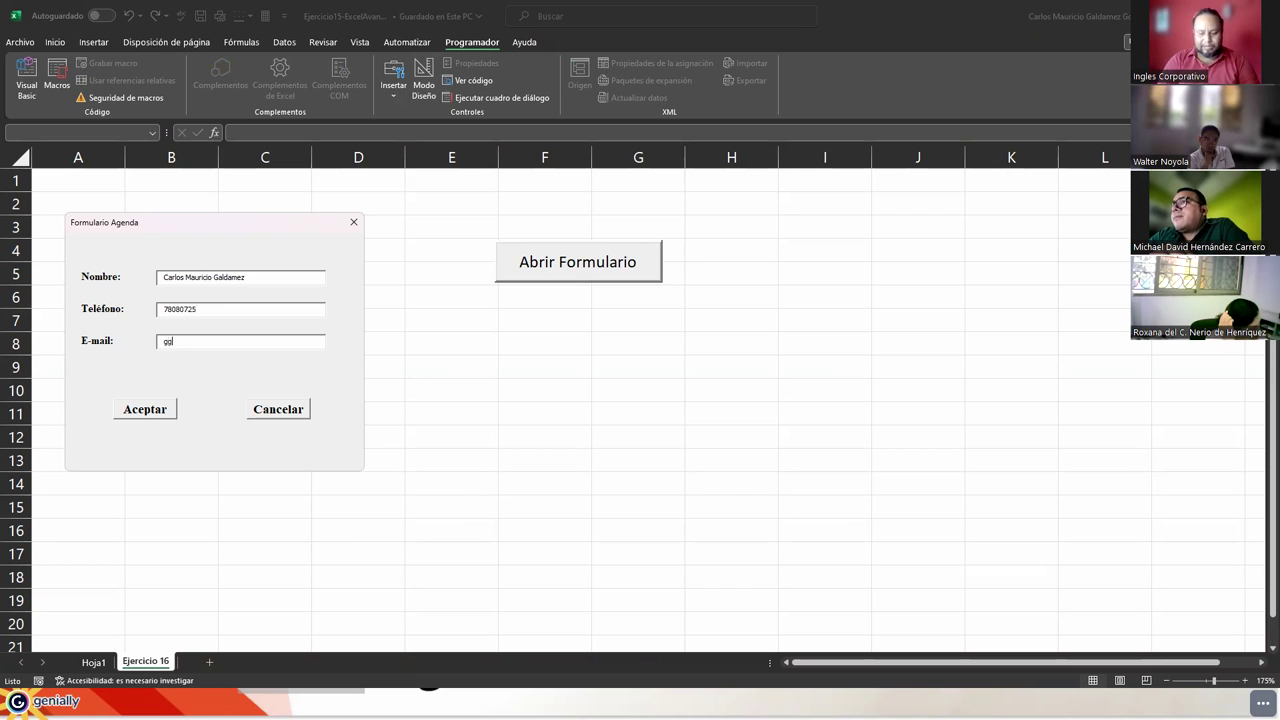
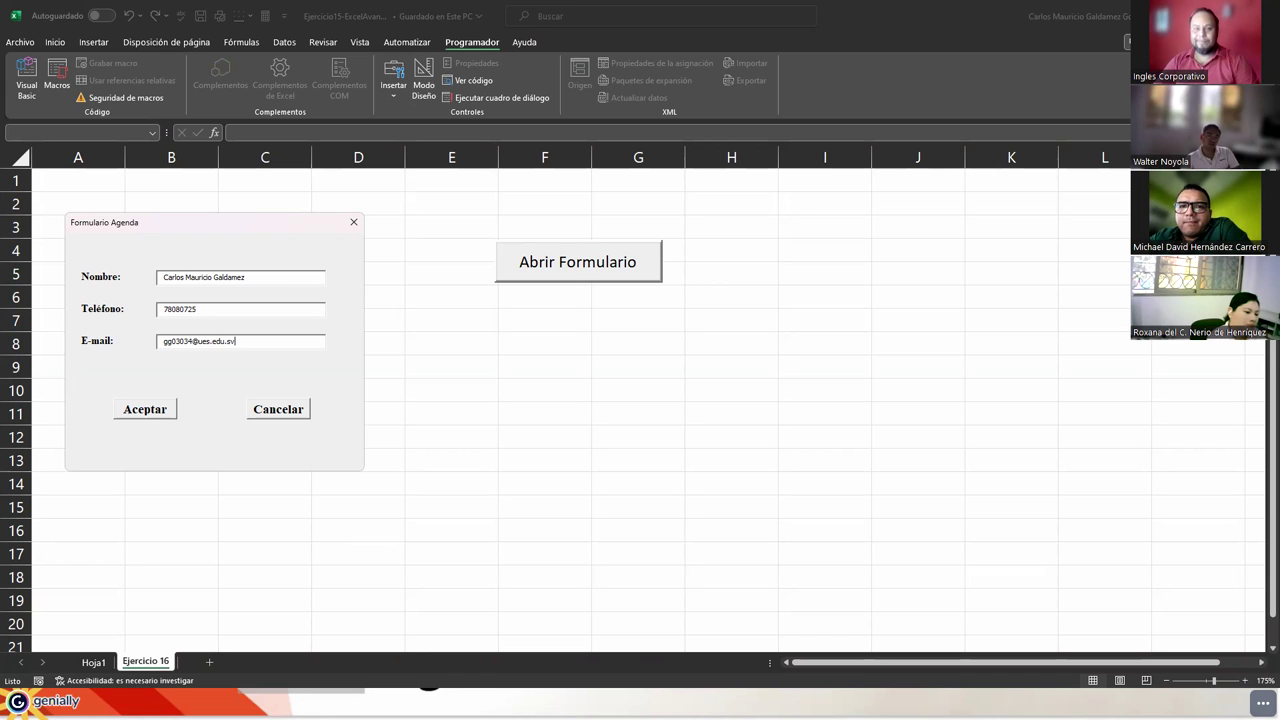
left_click(135, 414)
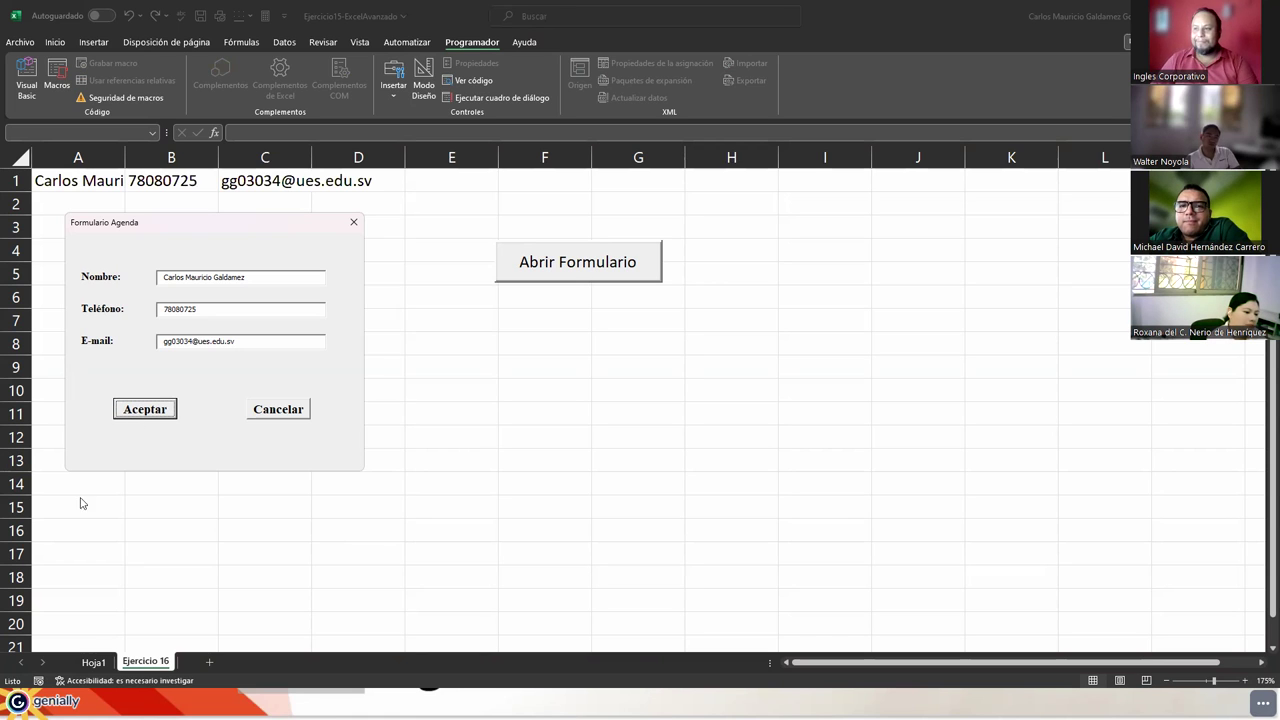
left_click(279, 411)
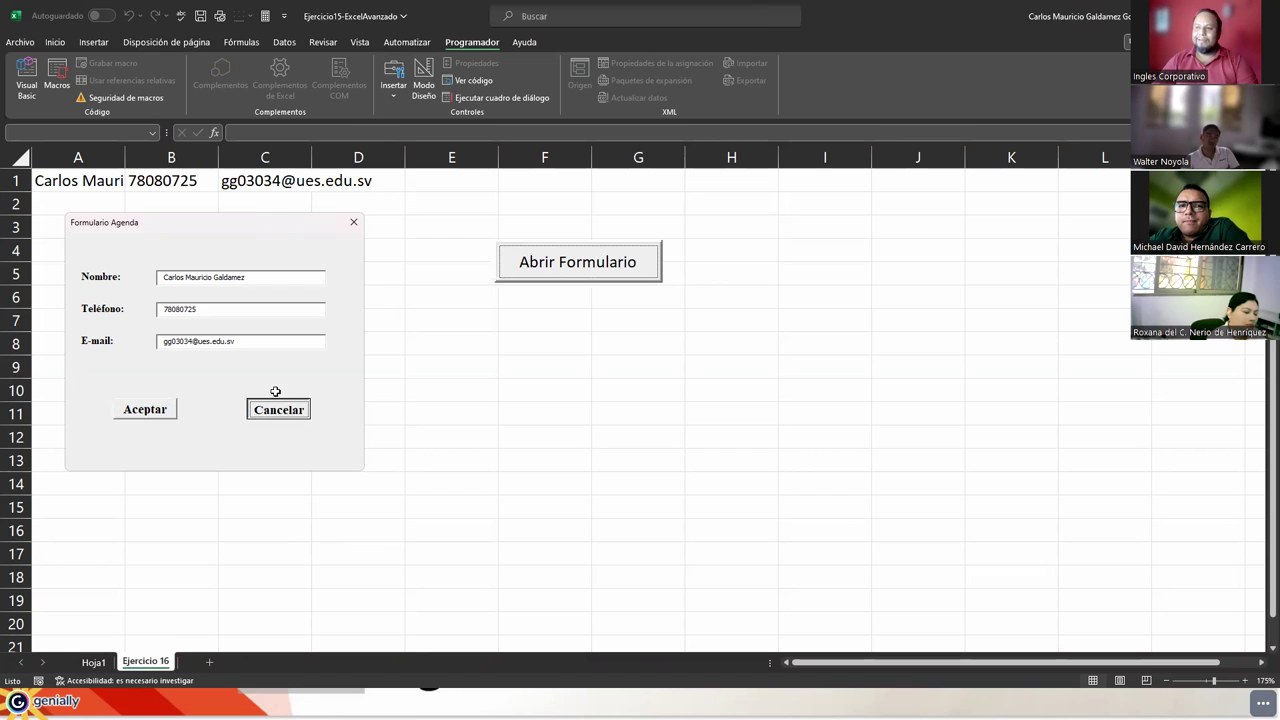
double_click(124, 157)
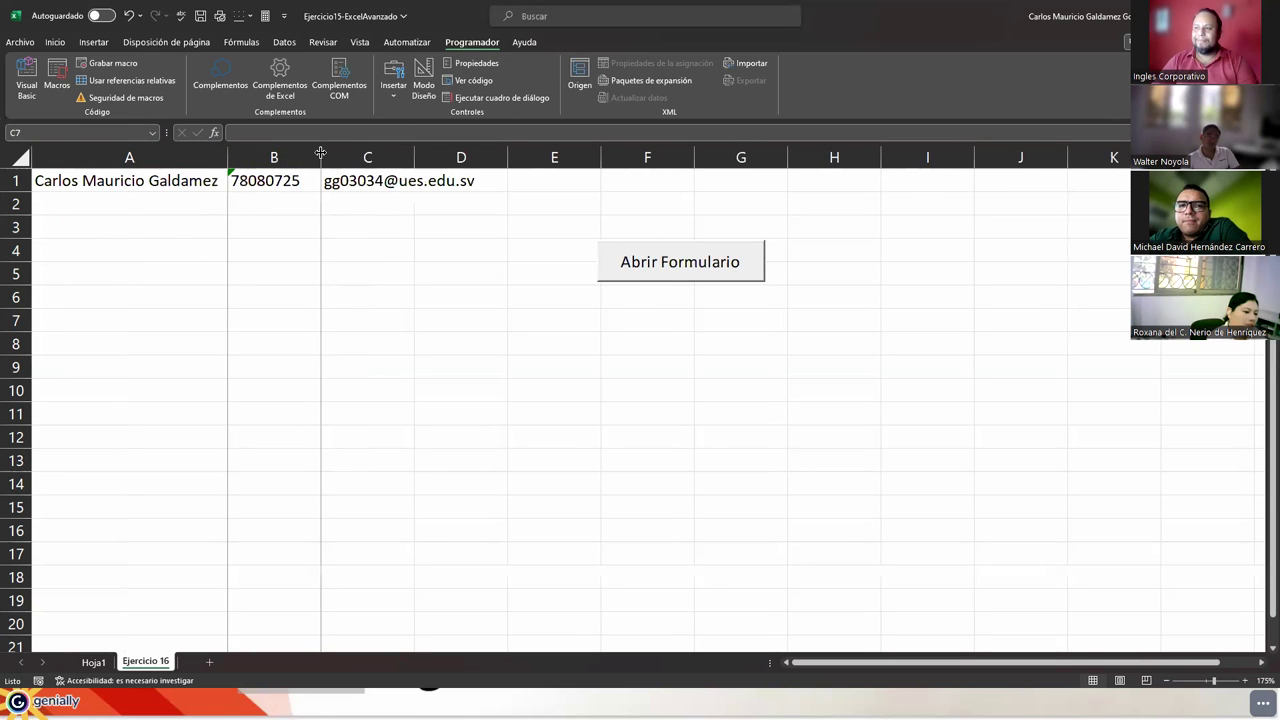
double_click(322, 157)
double_click(403, 157)
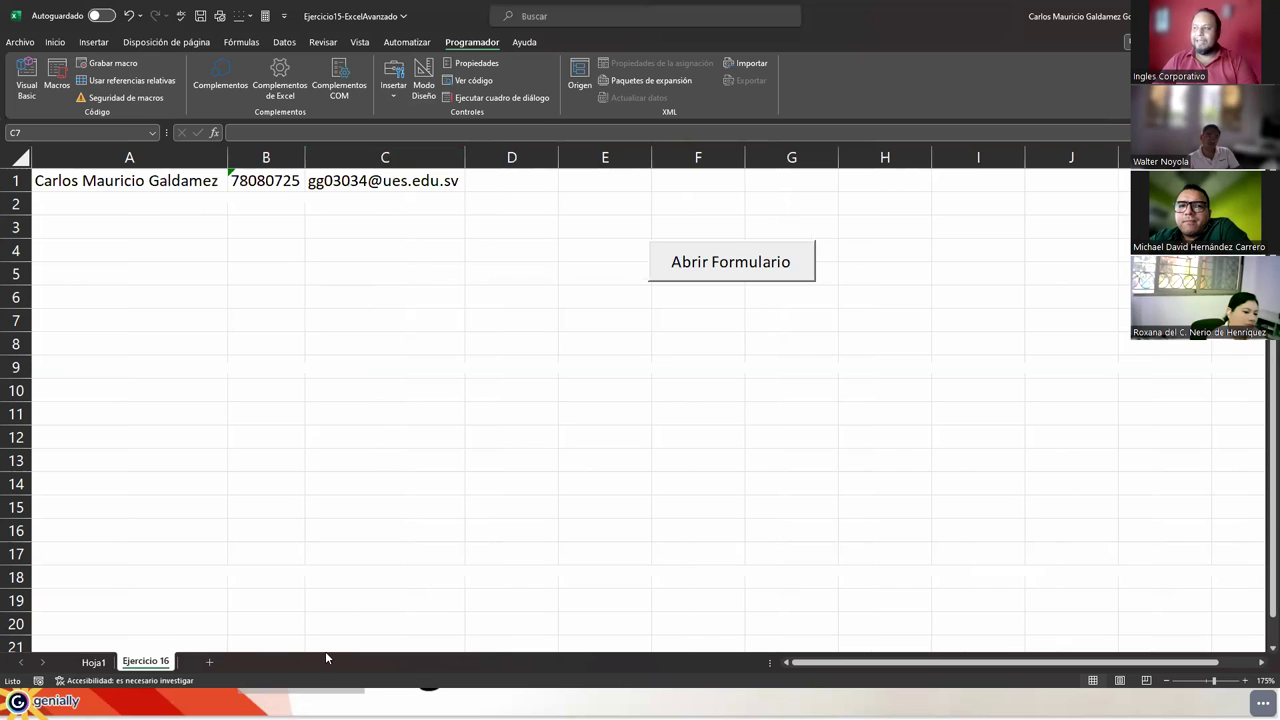
left_click(686, 274)
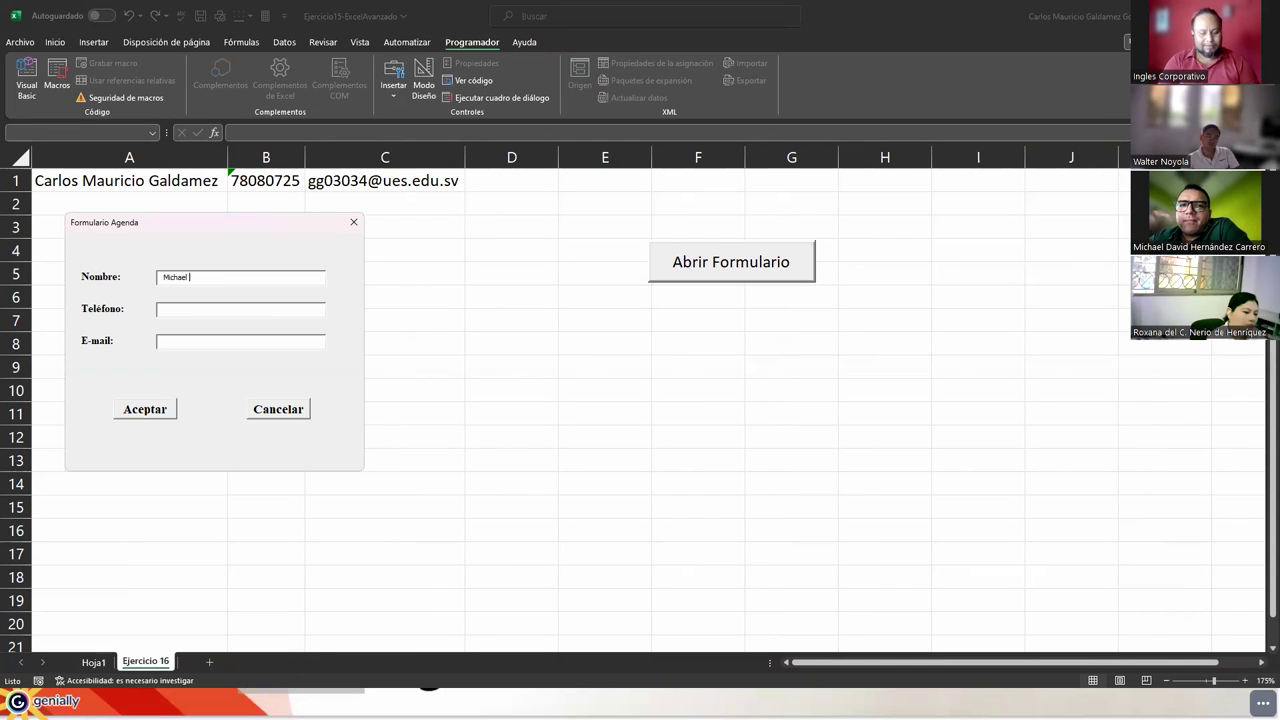
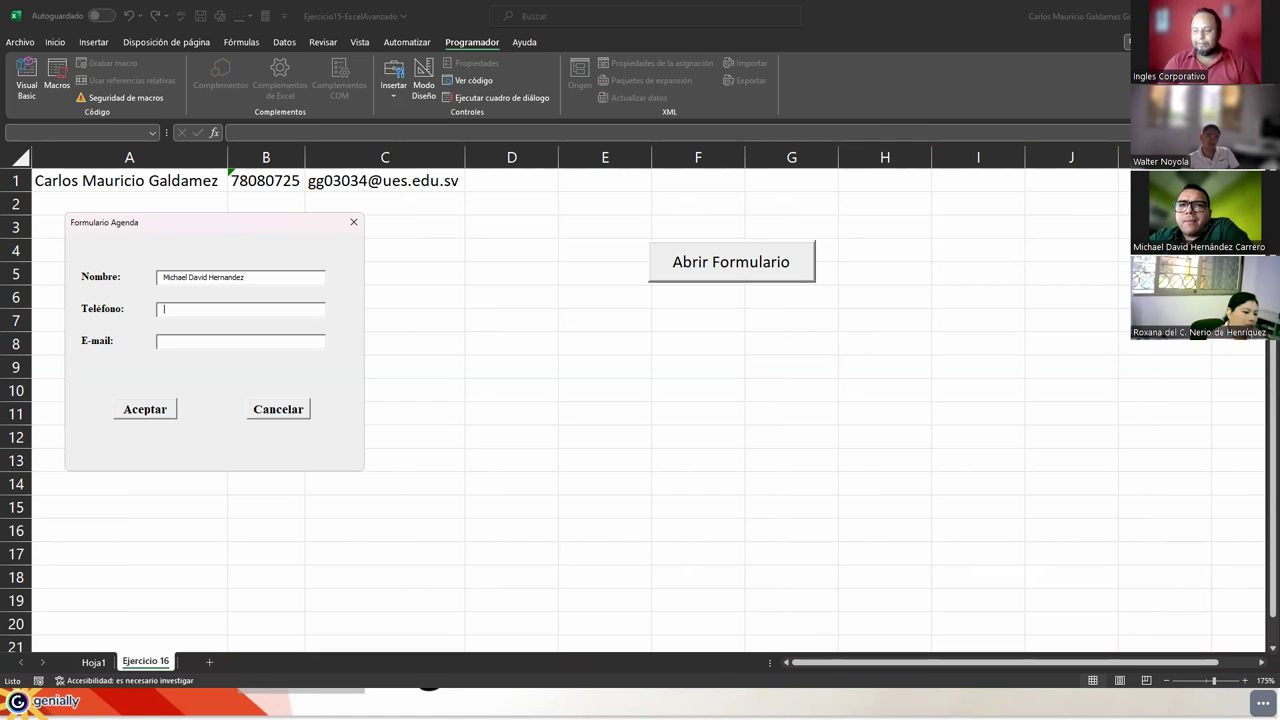
type("5555")
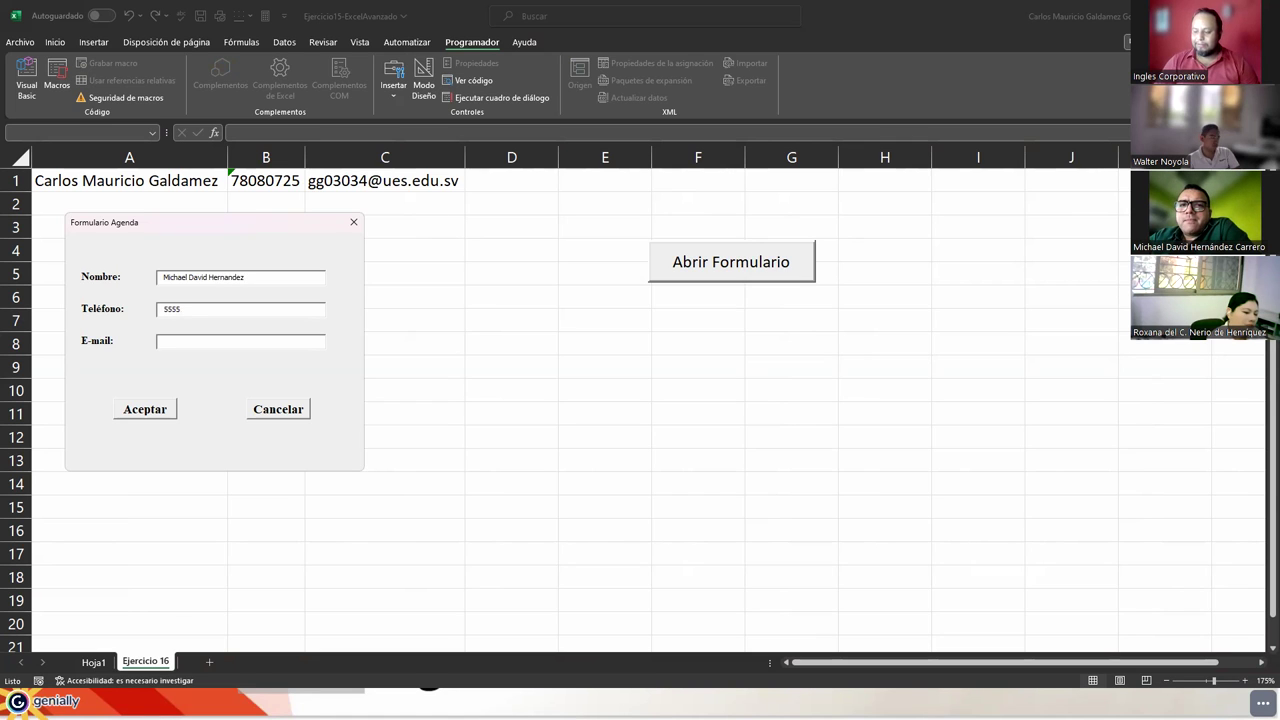
type("688")
left_click(165, 341)
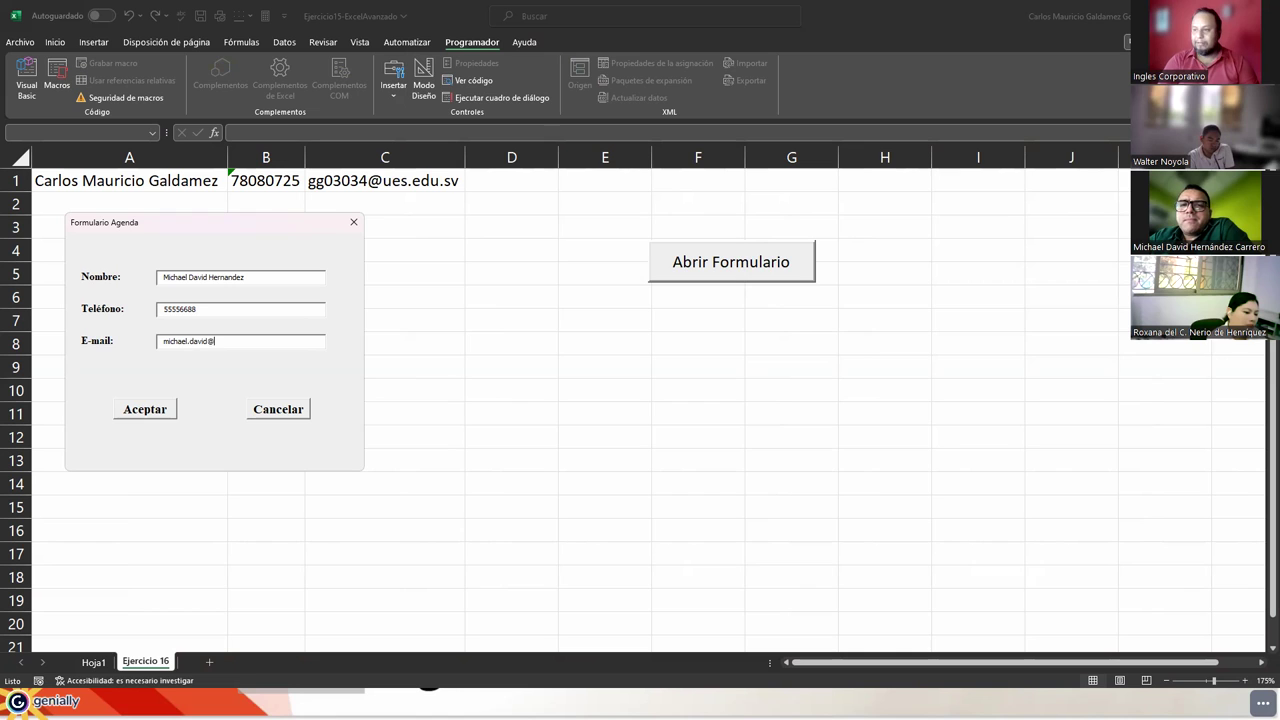
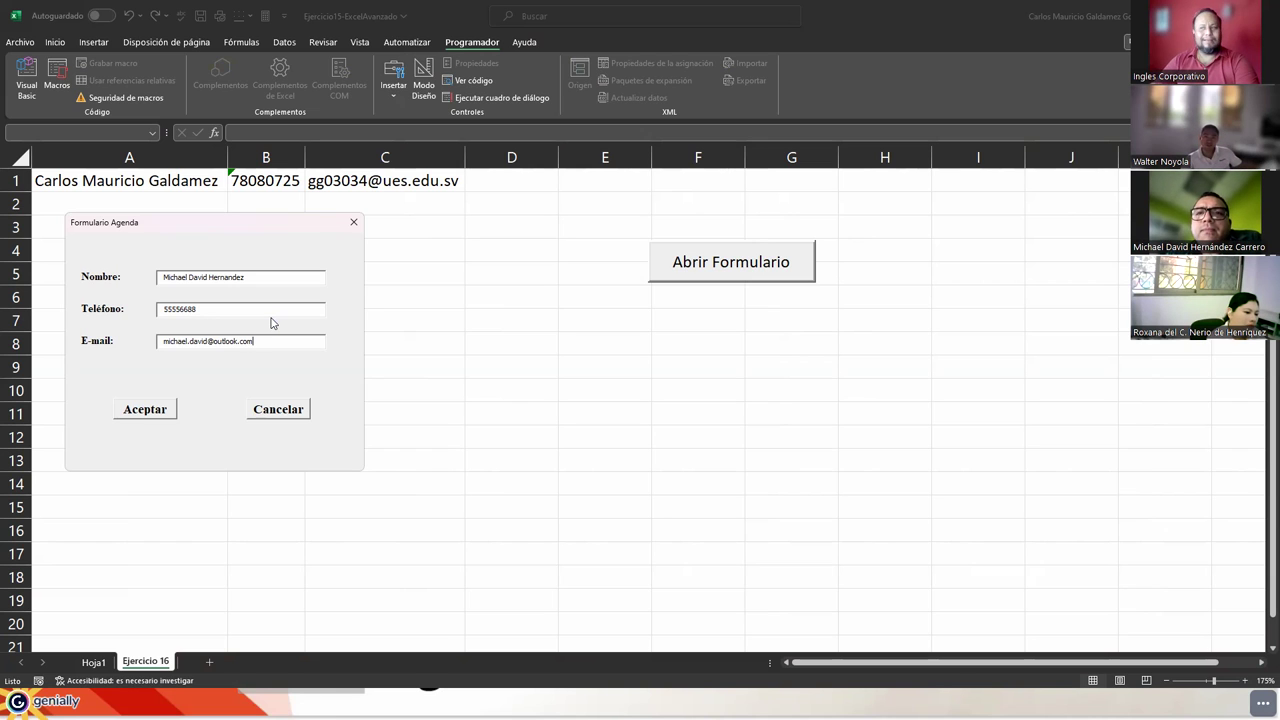
left_click(165, 418)
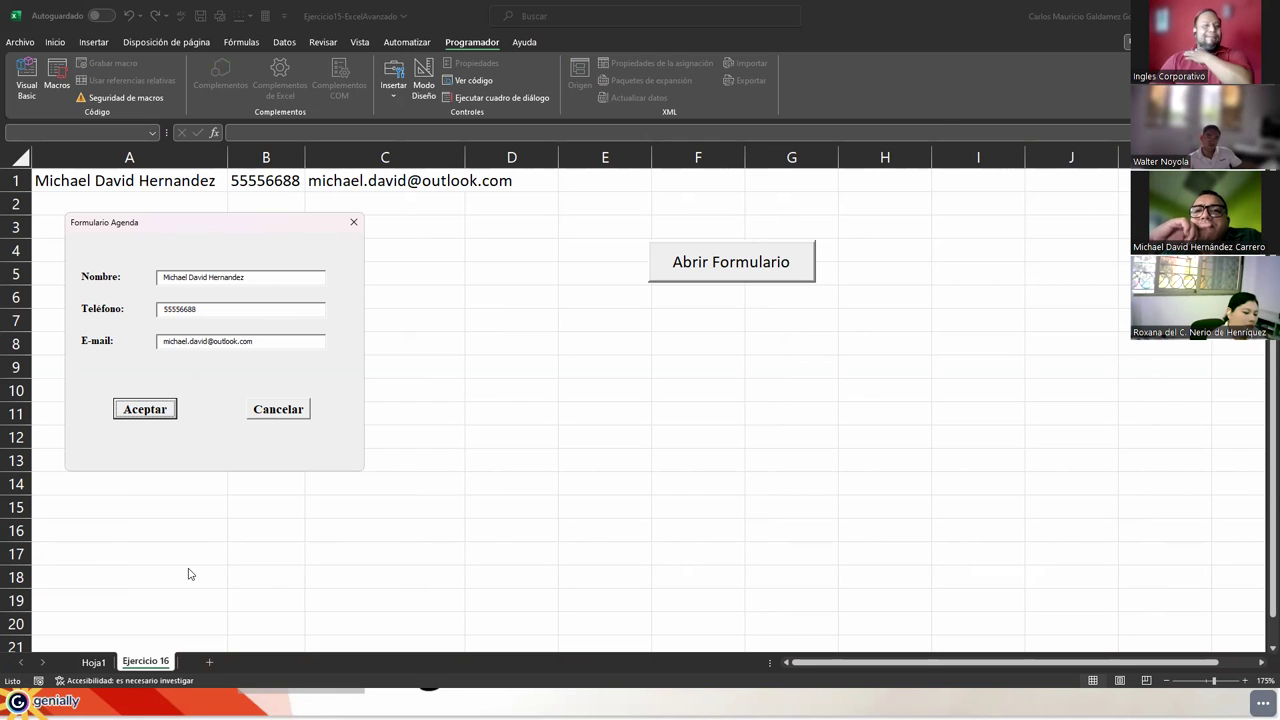
left_click(275, 409)
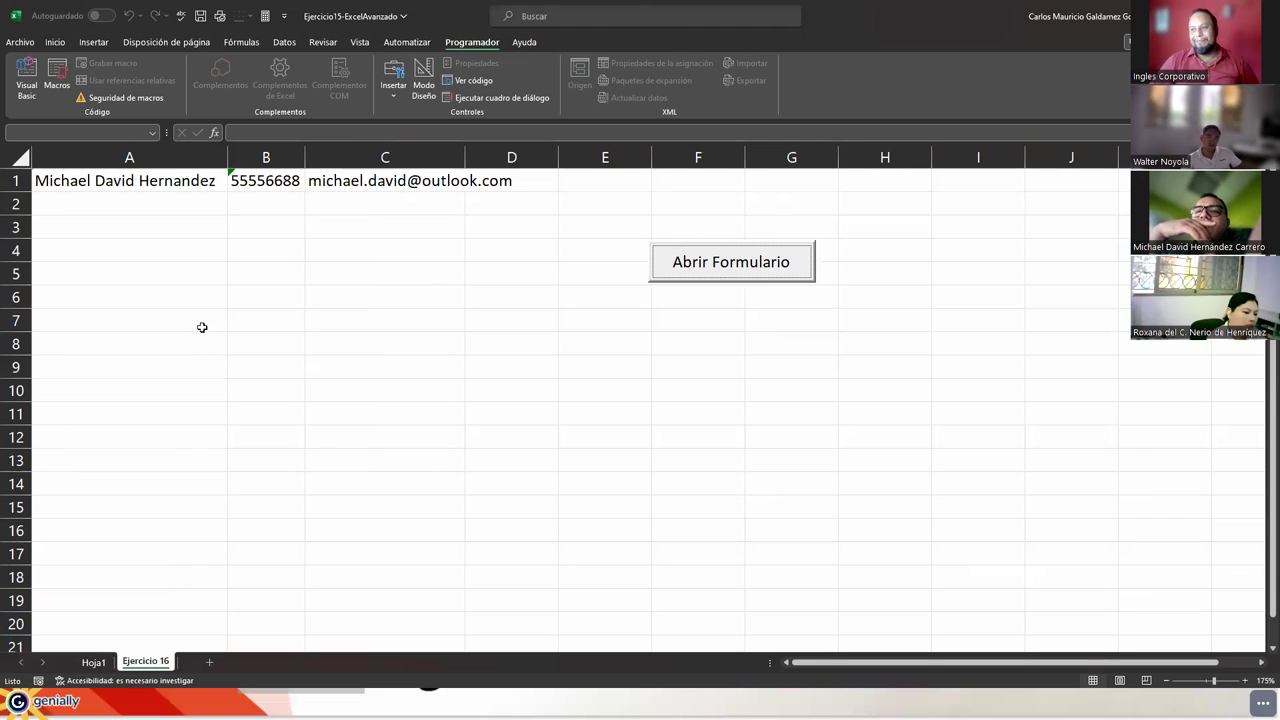
left_click(202, 327)
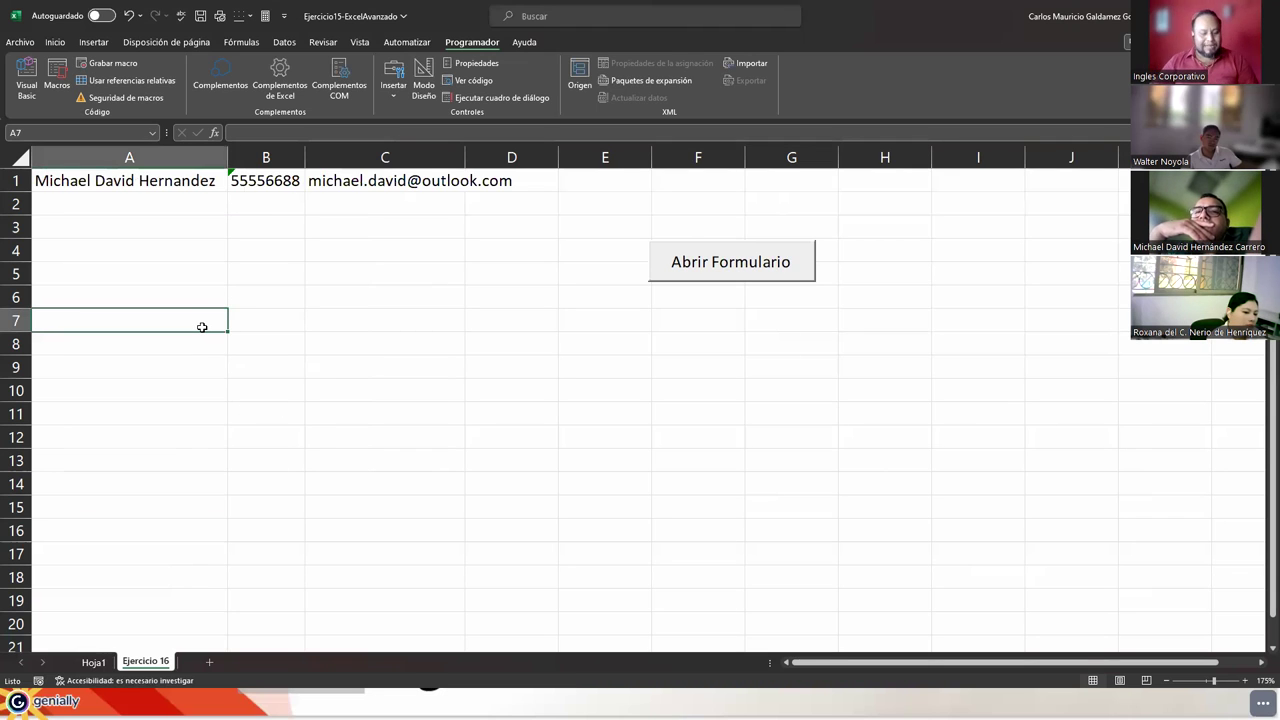
left_click(26, 80)
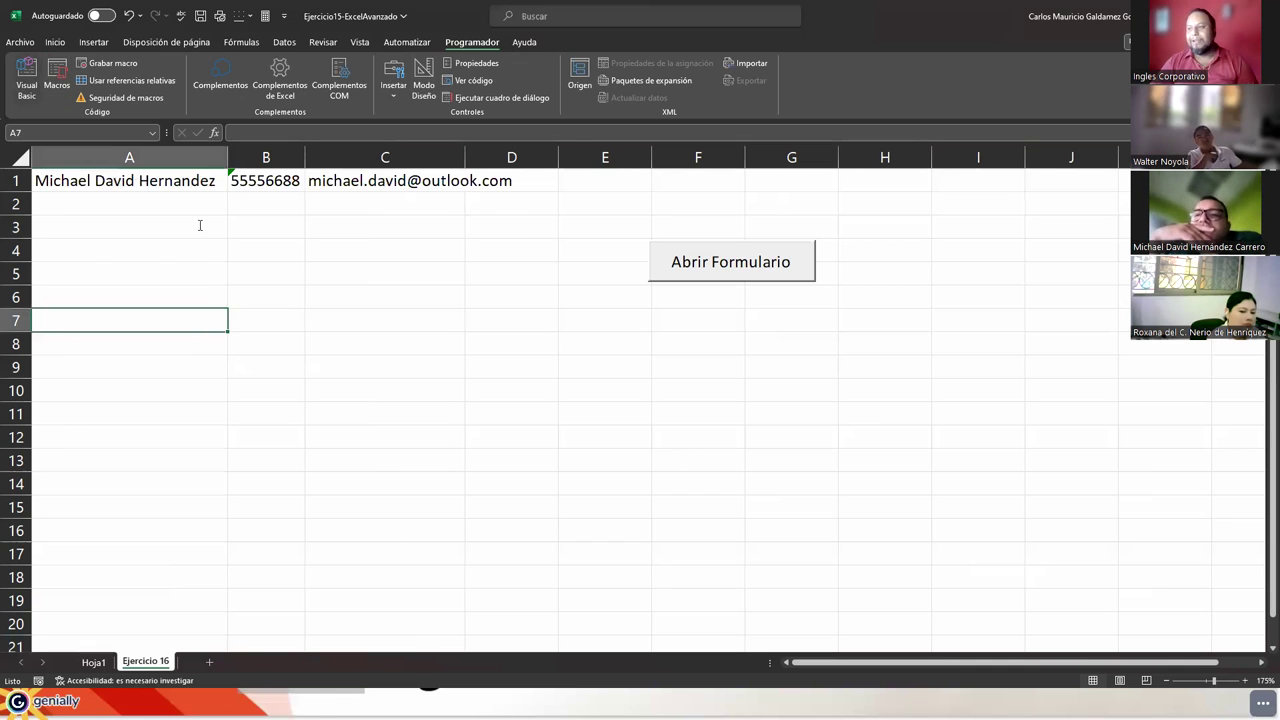
double_click(108, 253)
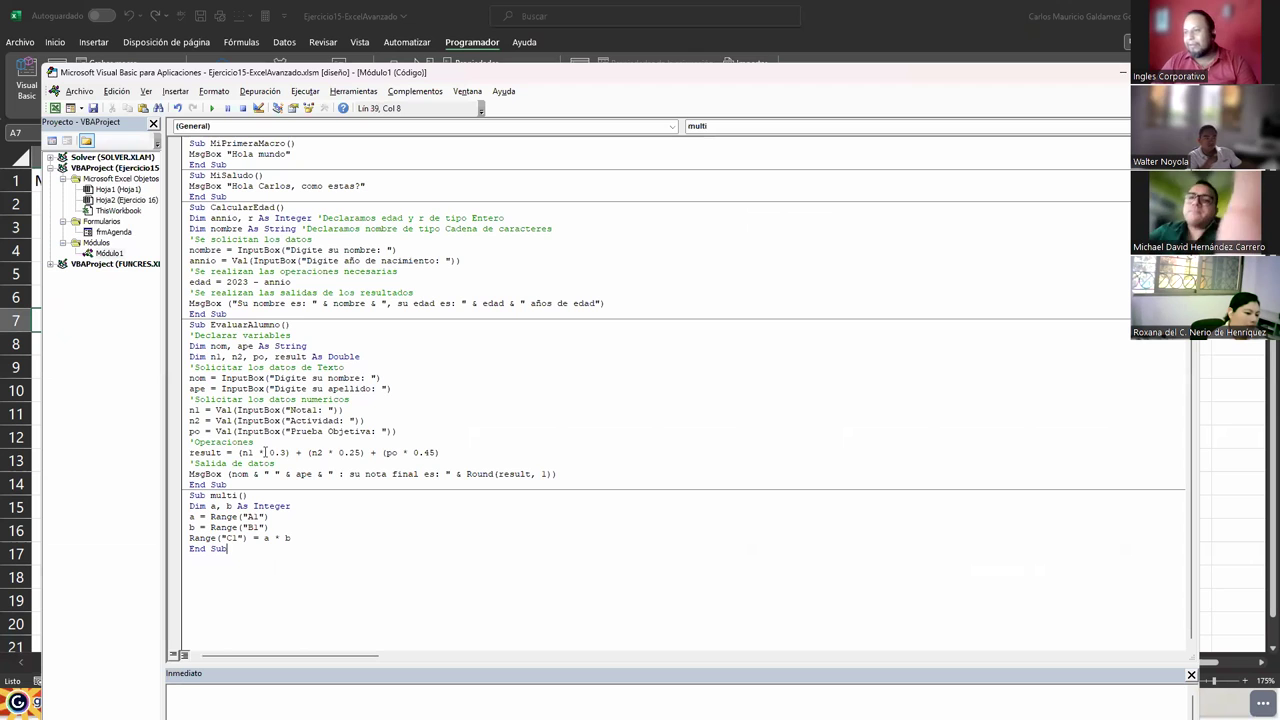
double_click(113, 232)
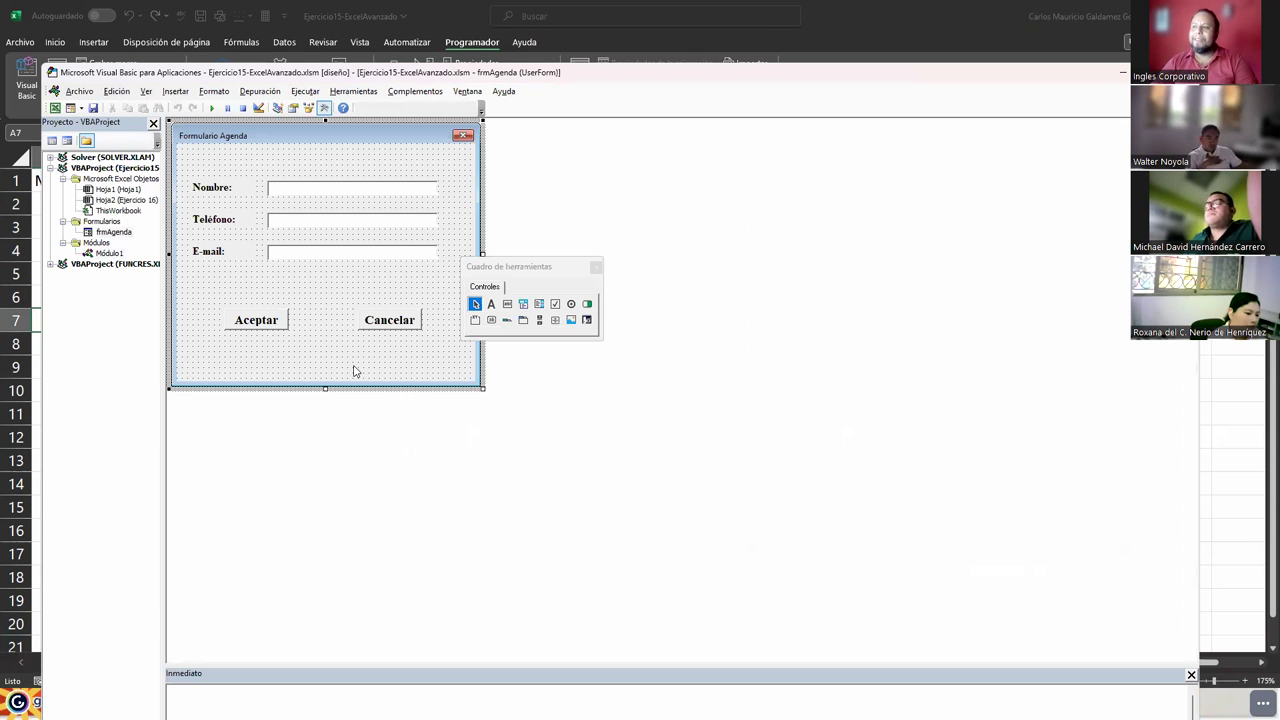
double_click(268, 326)
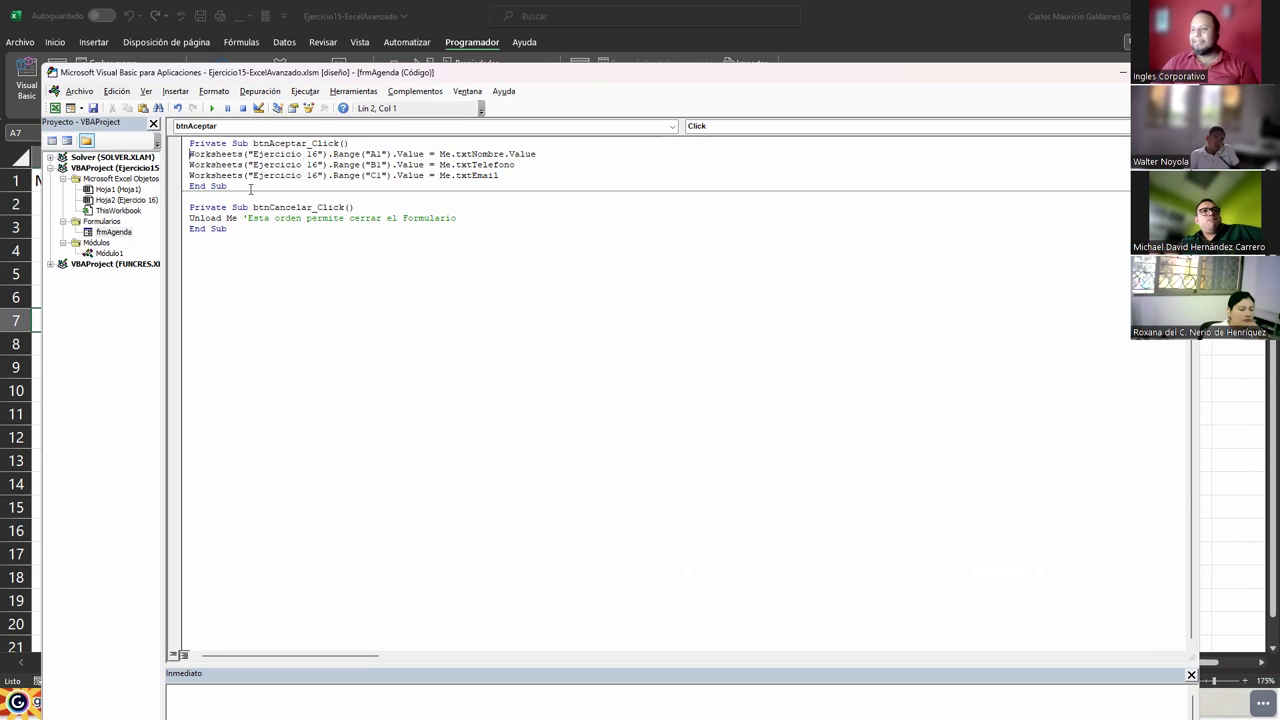
left_click_drag(250, 189, 189, 143)
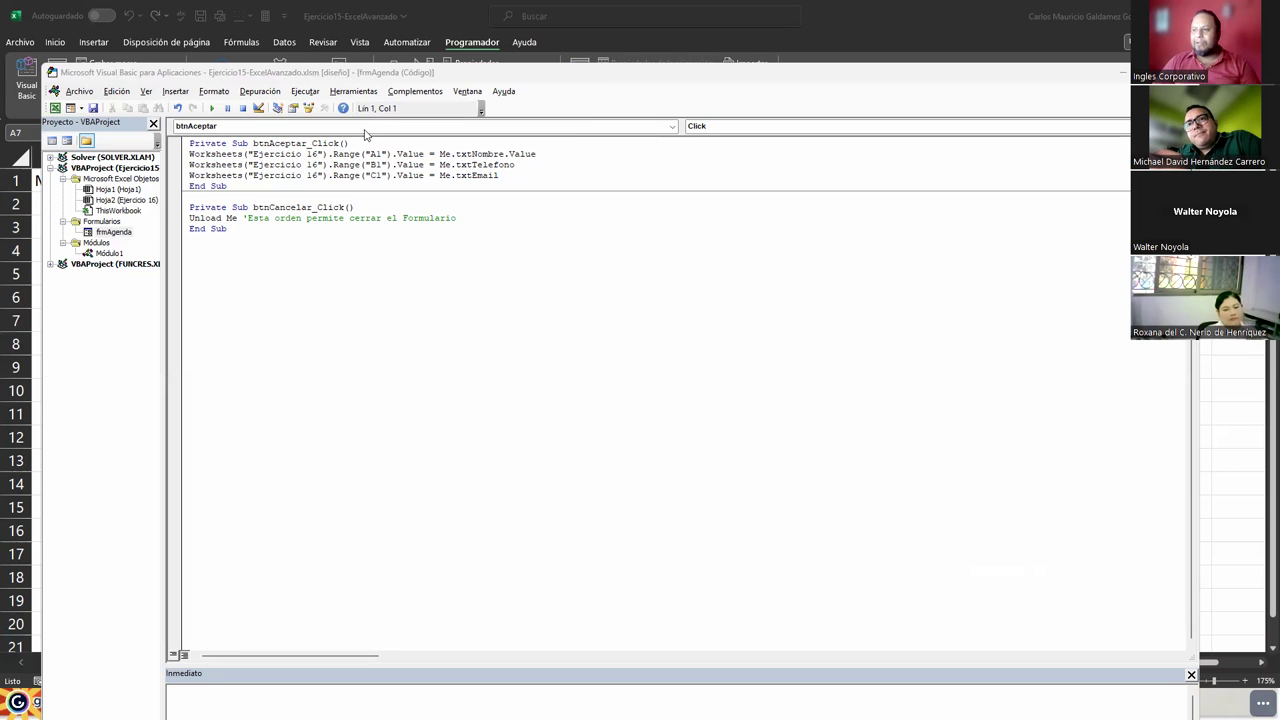
left_click_drag(352, 76, 360, 30)
double_click(190, 188)
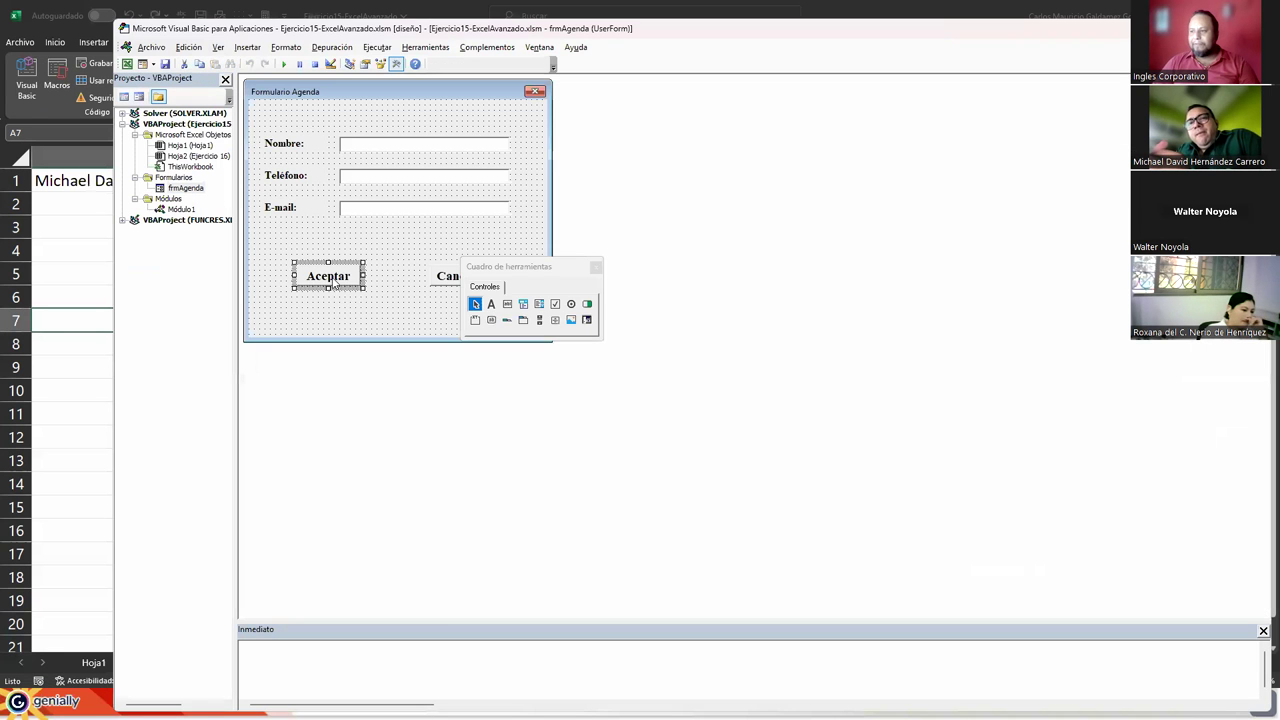
key("F7")
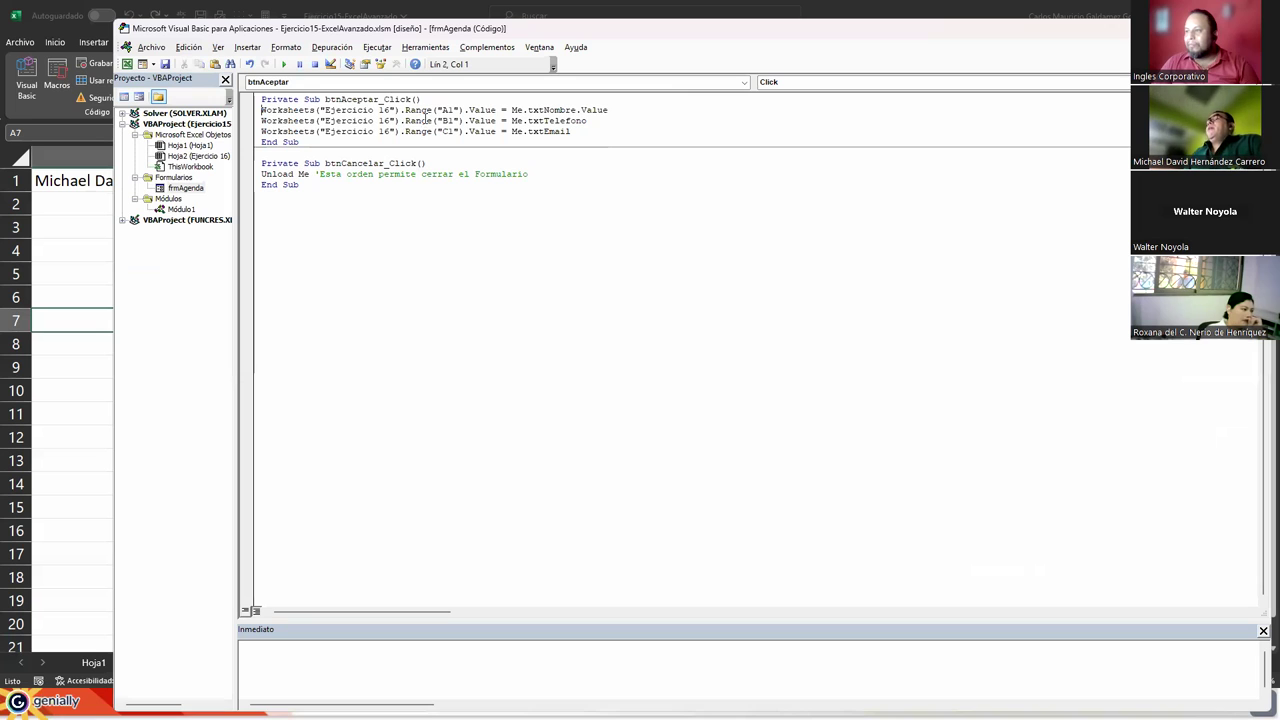
left_click_drag(324, 110, 391, 111)
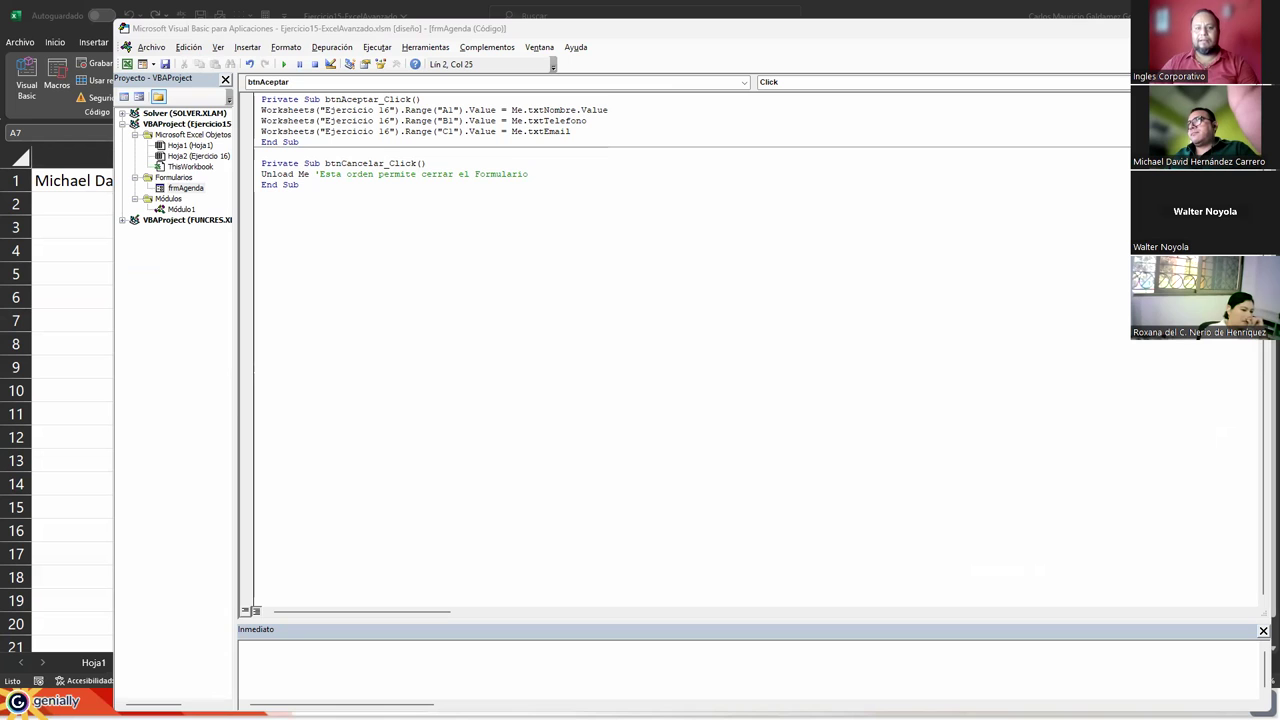
left_click(63, 276)
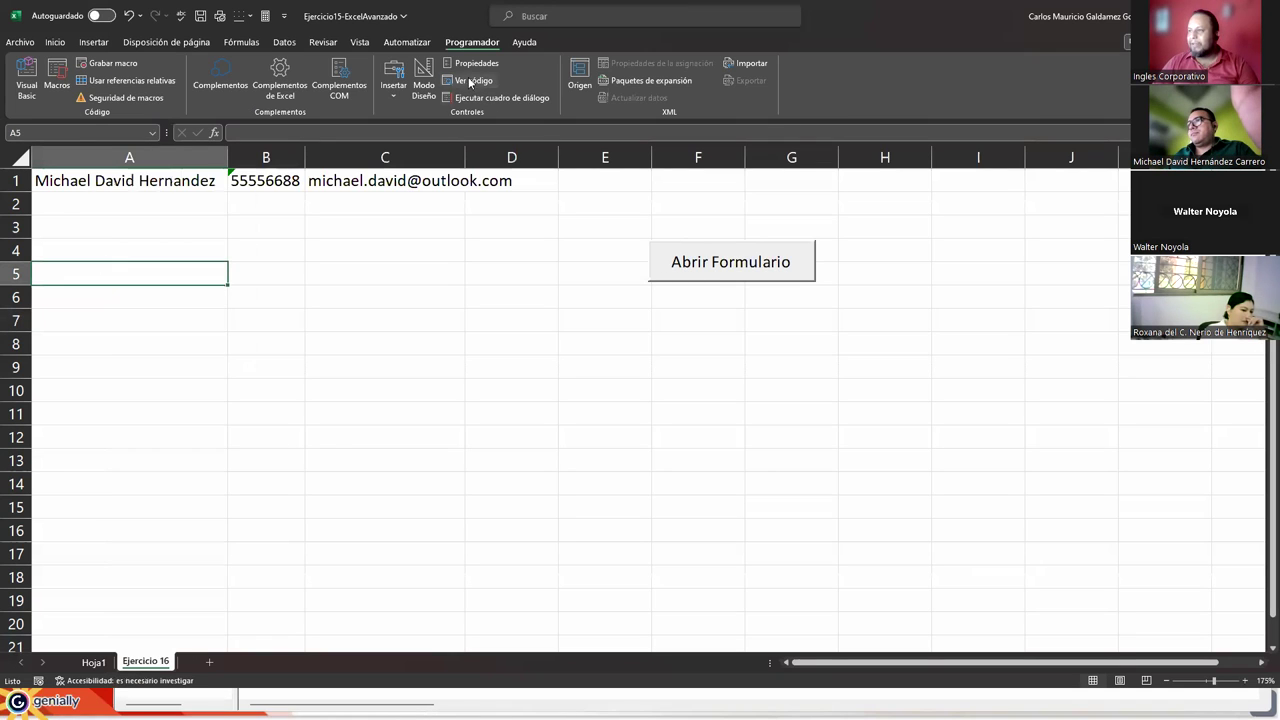
Step: In design mode, view the Abrir Formulario code and highlight frmAgenda.Show and the frmAgenda form
left_click(424, 88)
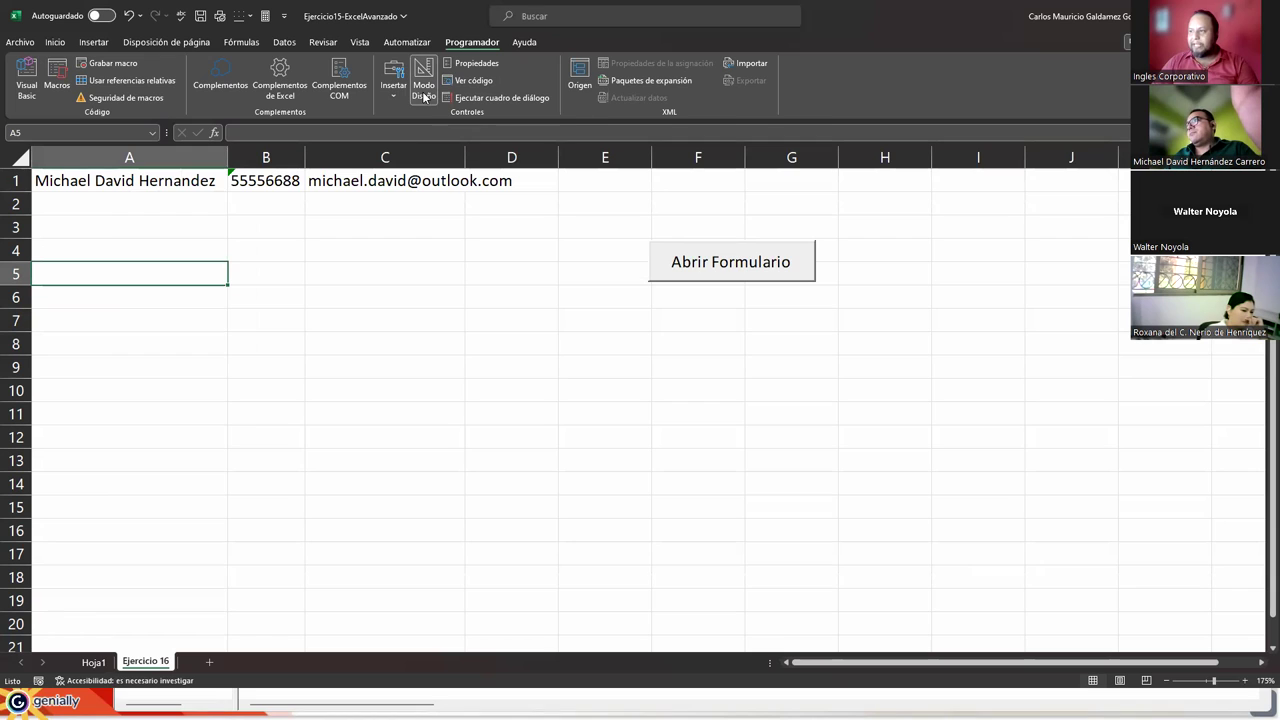
right_click(693, 268)
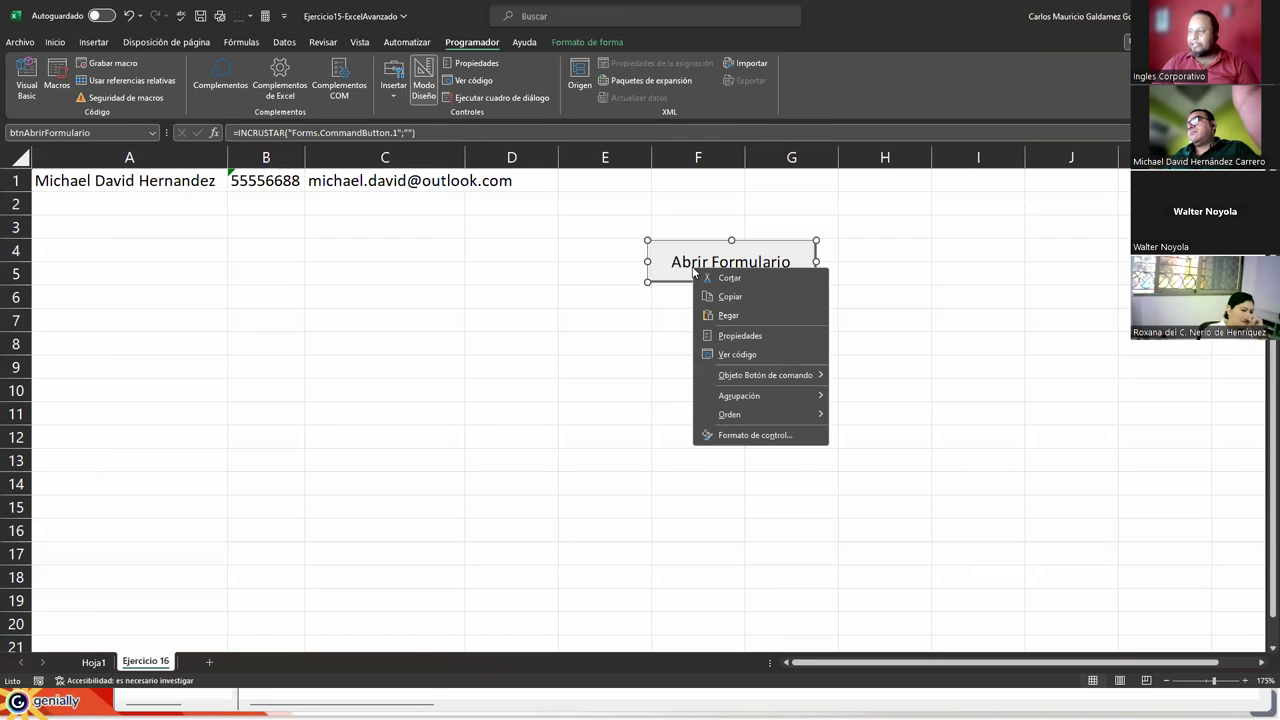
left_click(737, 353)
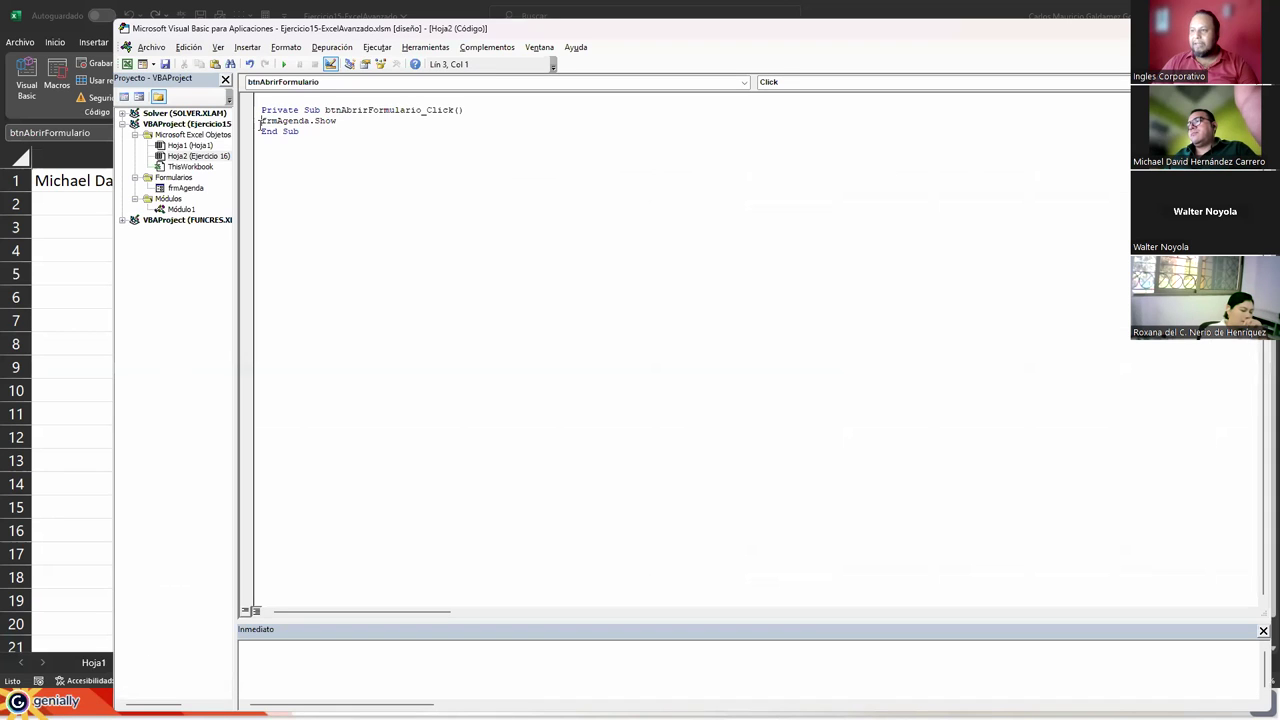
left_click_drag(264, 122, 340, 122)
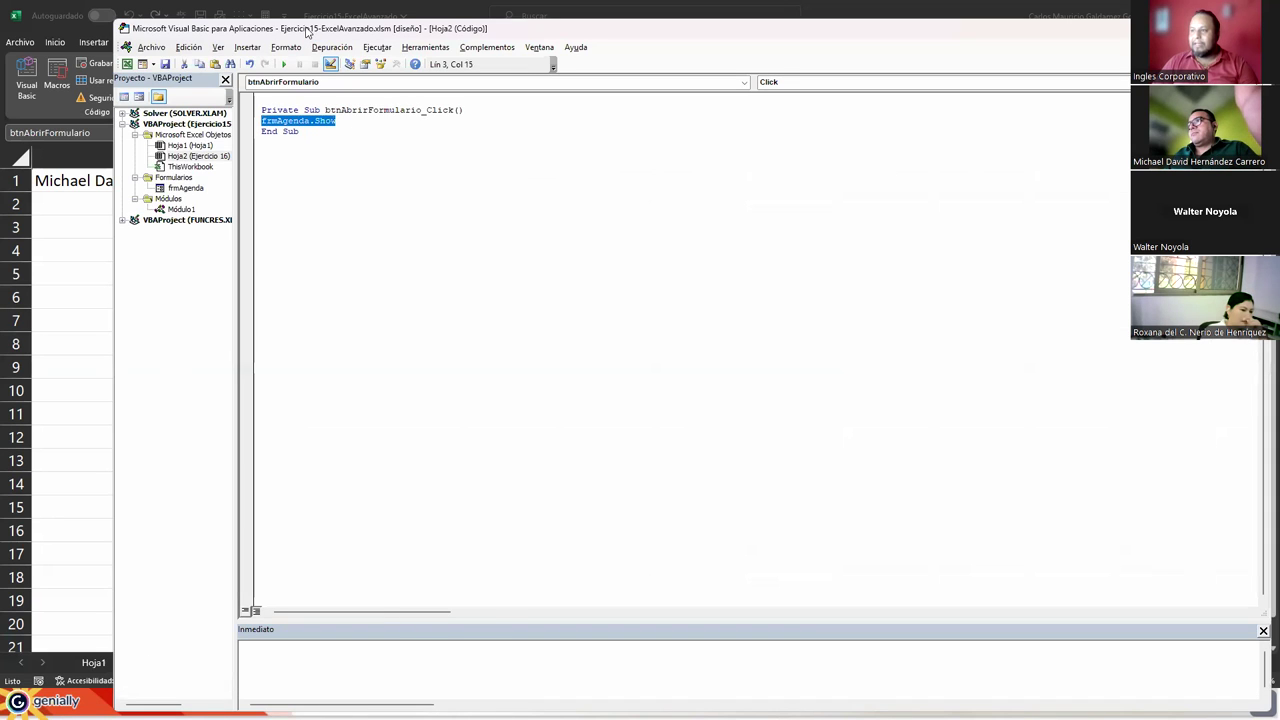
left_click_drag(307, 33, 599, 121)
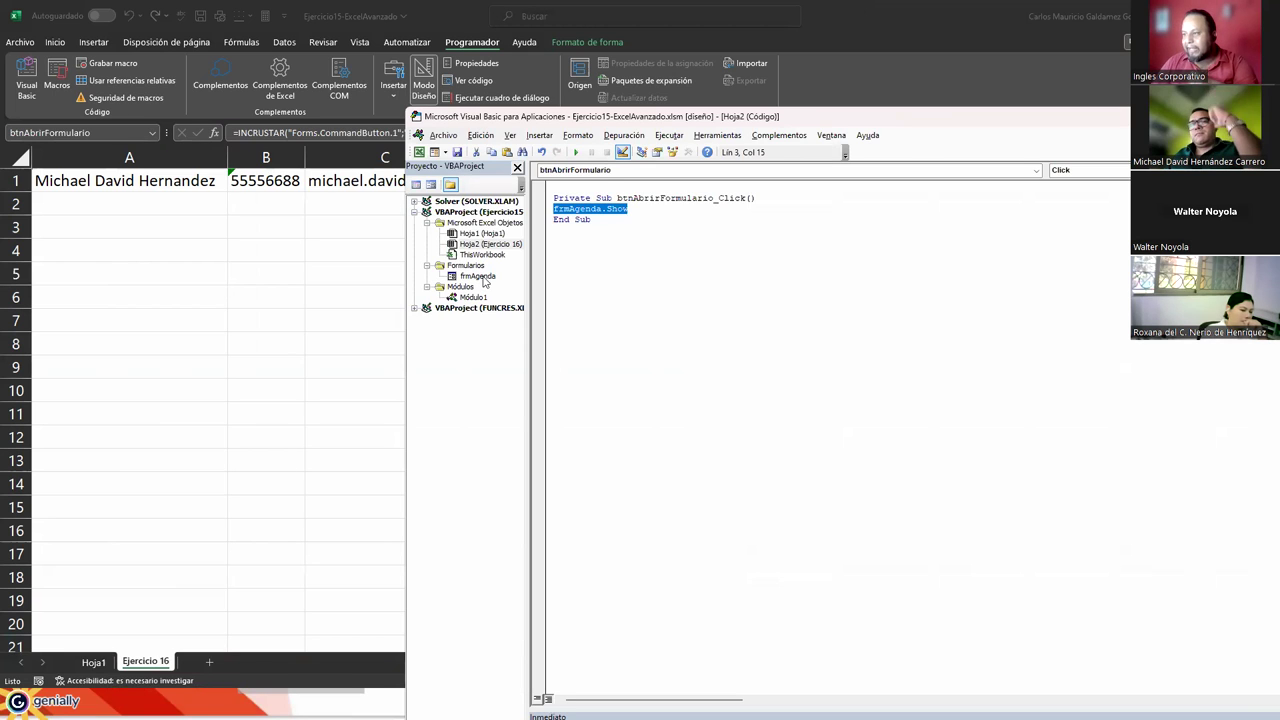
left_click(575, 219)
left_click_drag(554, 209, 601, 209)
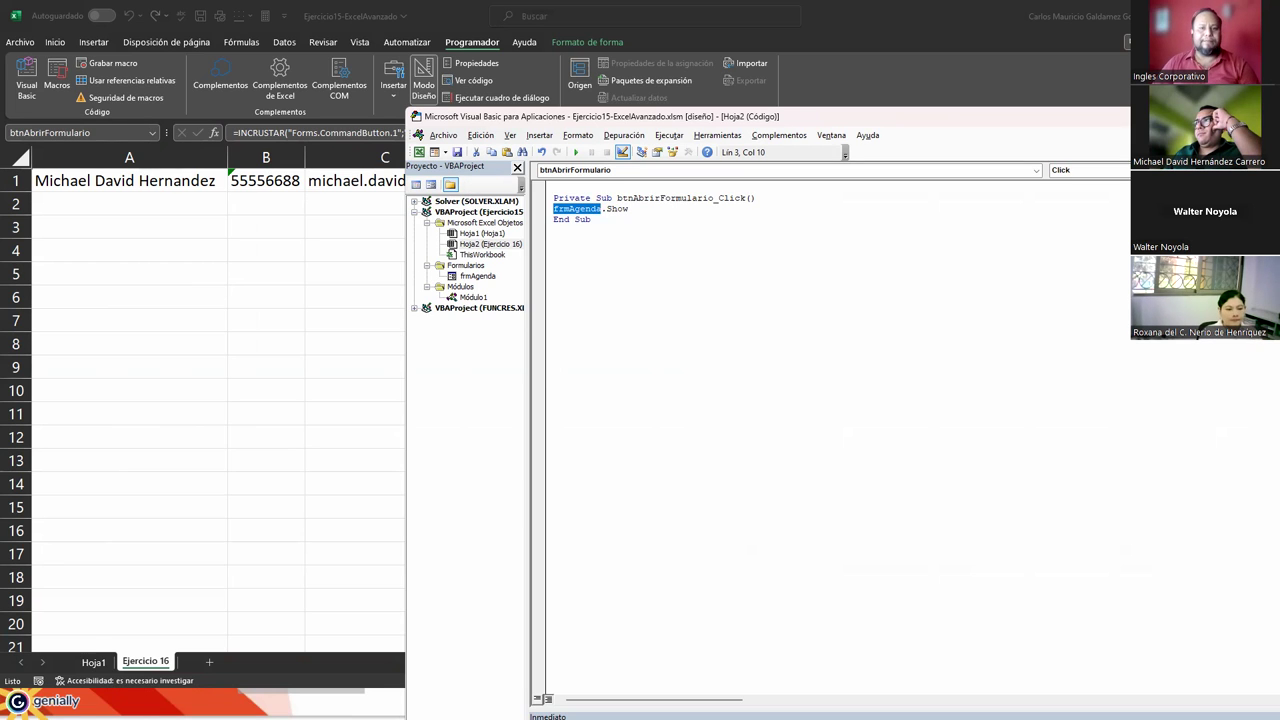
key("alt+Tab")
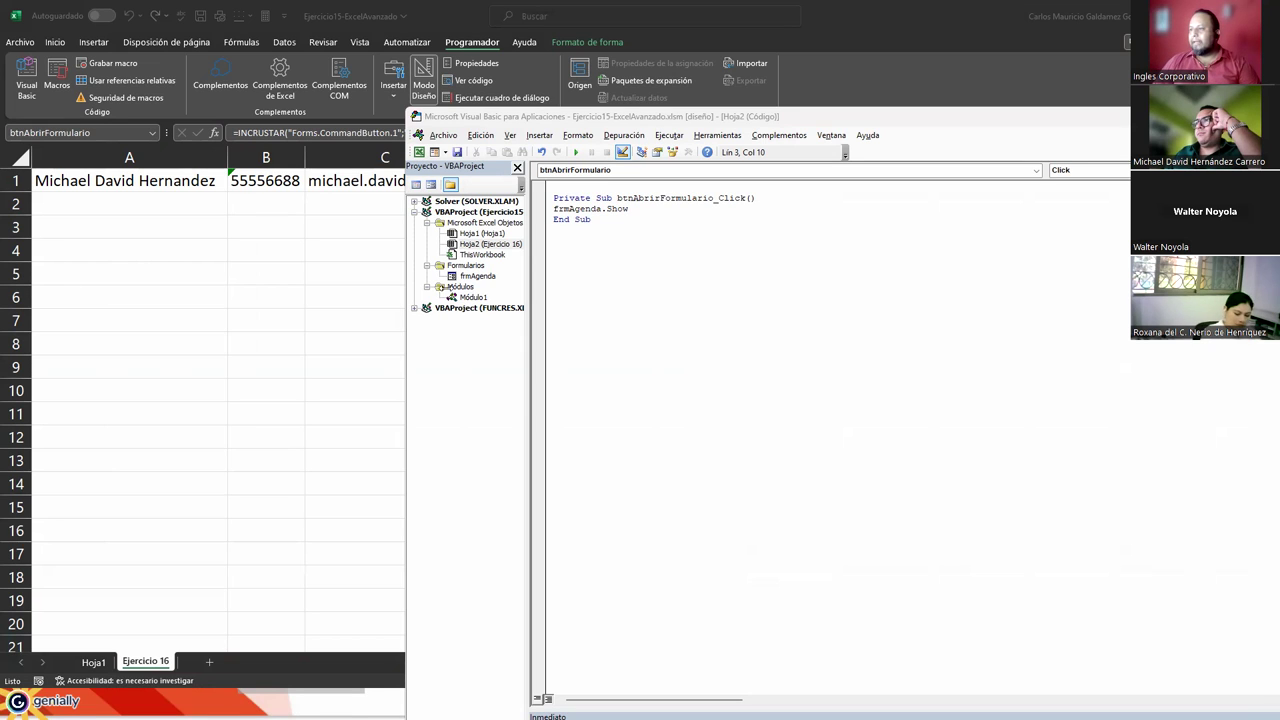
left_click(482, 280)
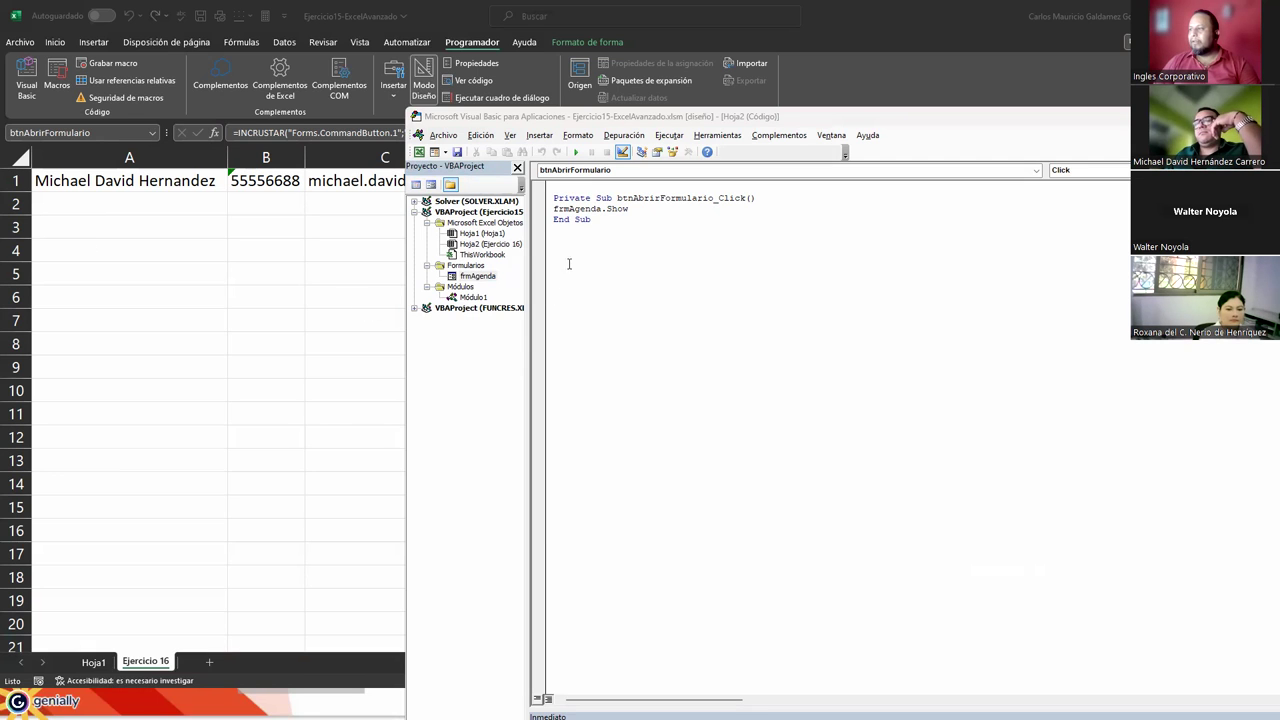
left_click(331, 282)
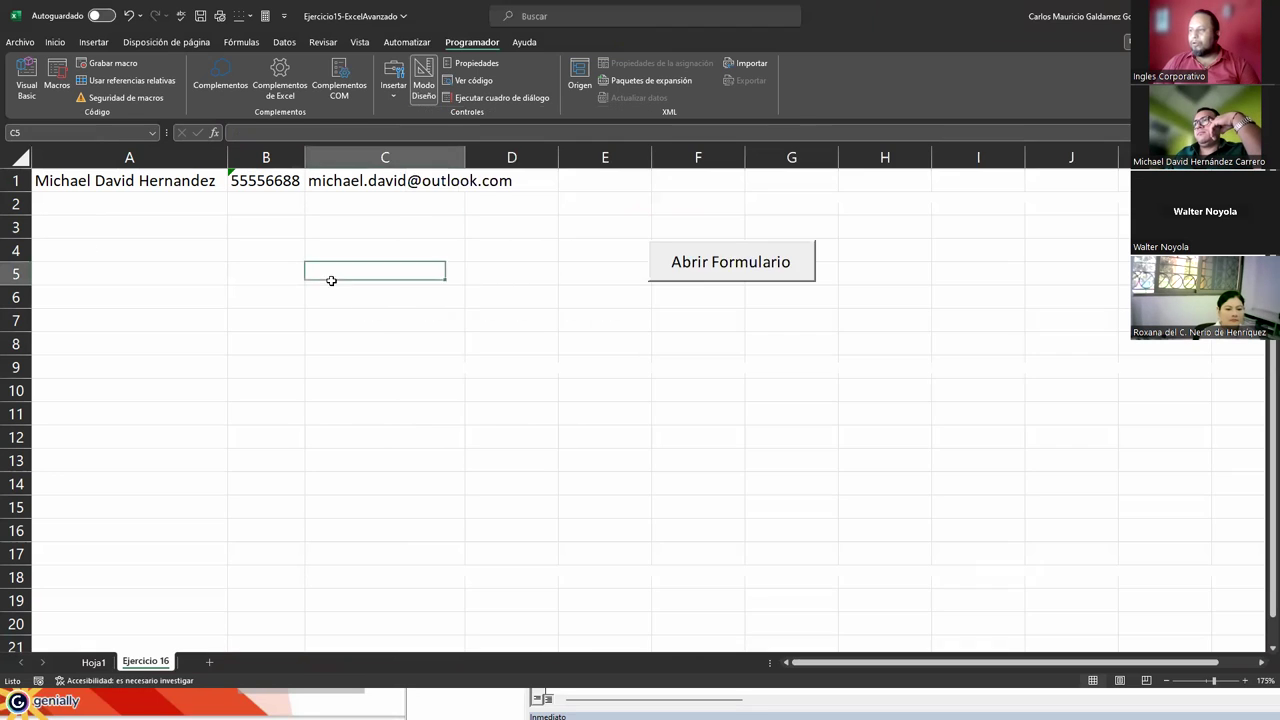
left_click(720, 262)
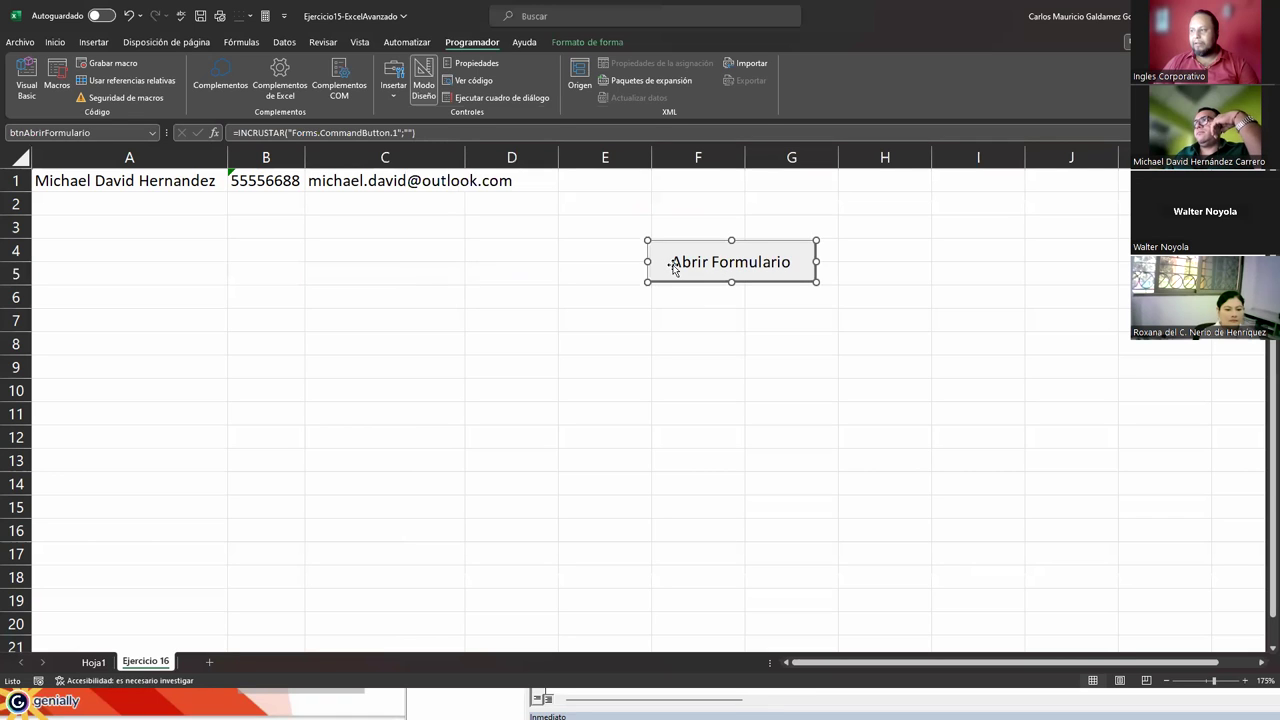
left_click(470, 63)
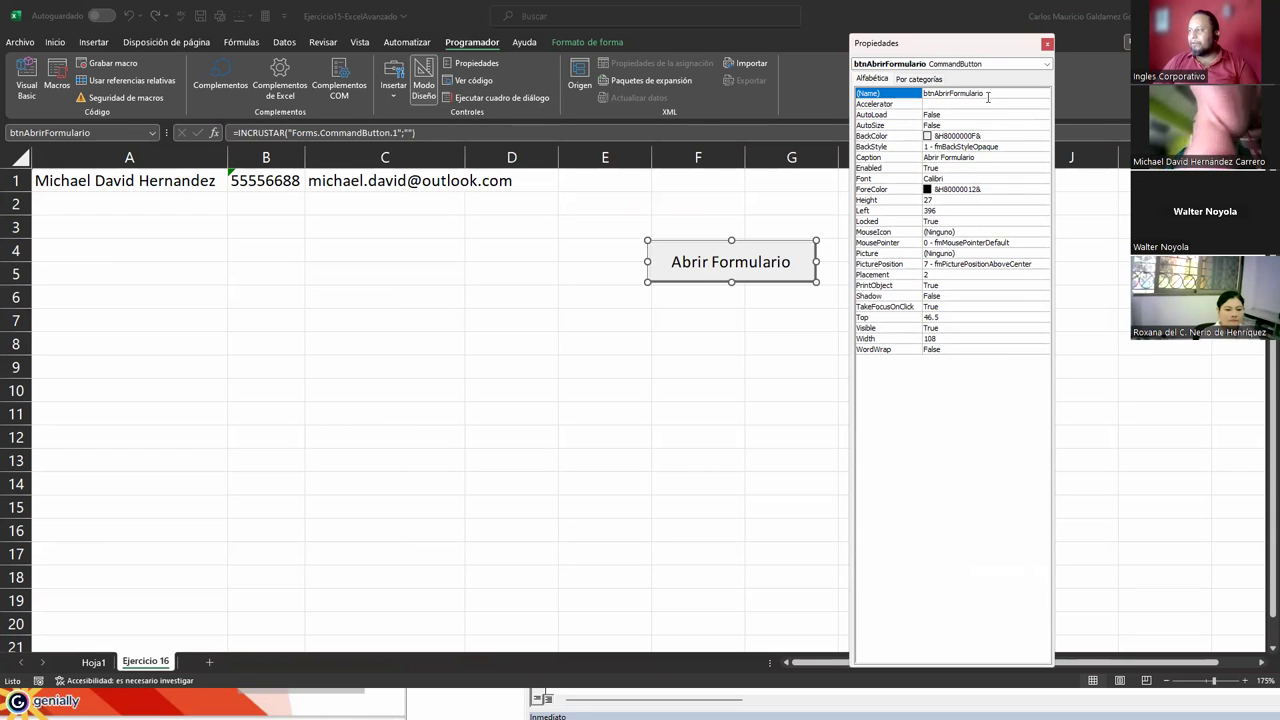
left_click(1046, 46)
double_click(680, 262)
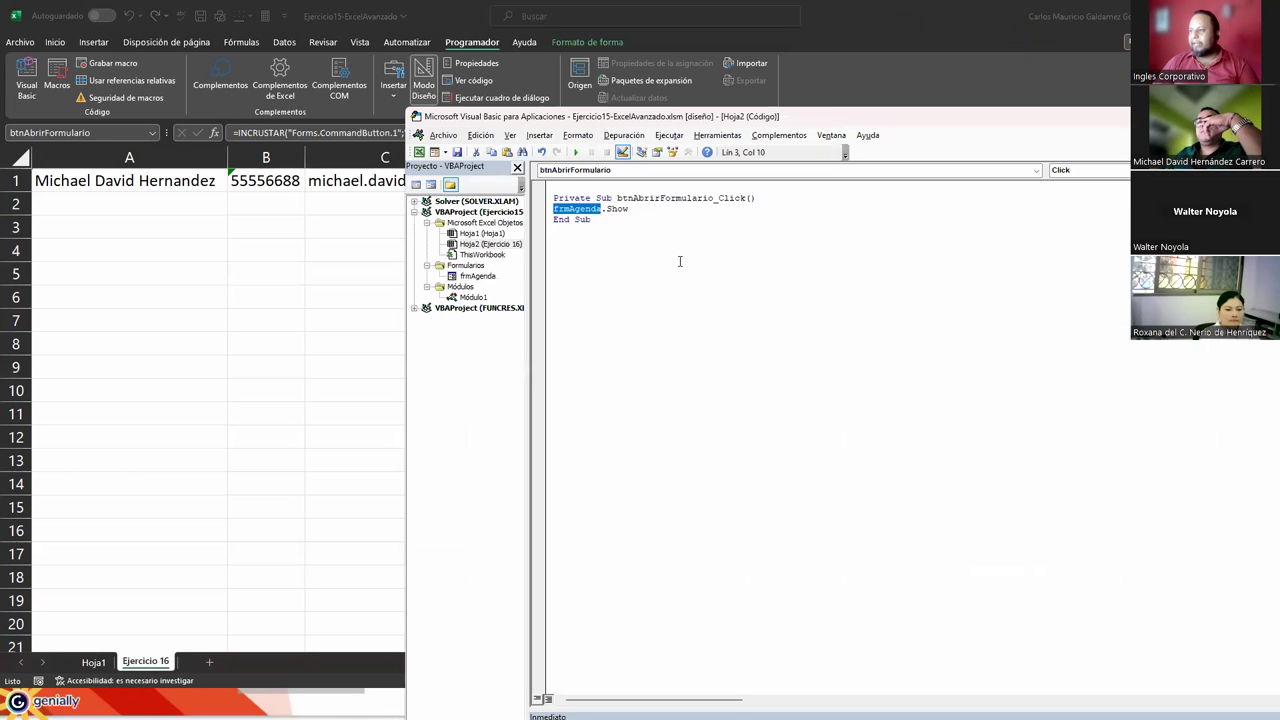
left_click(627, 209)
left_click_drag(553, 209, 628, 209)
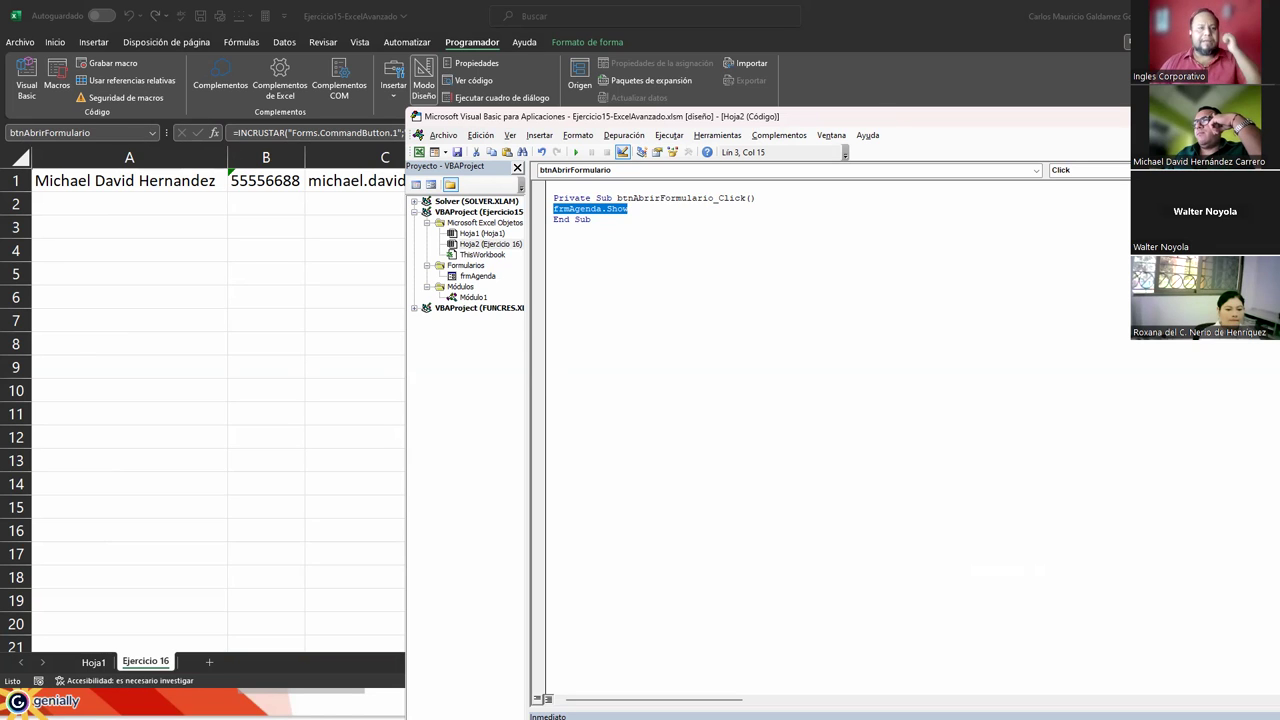
key("Right")
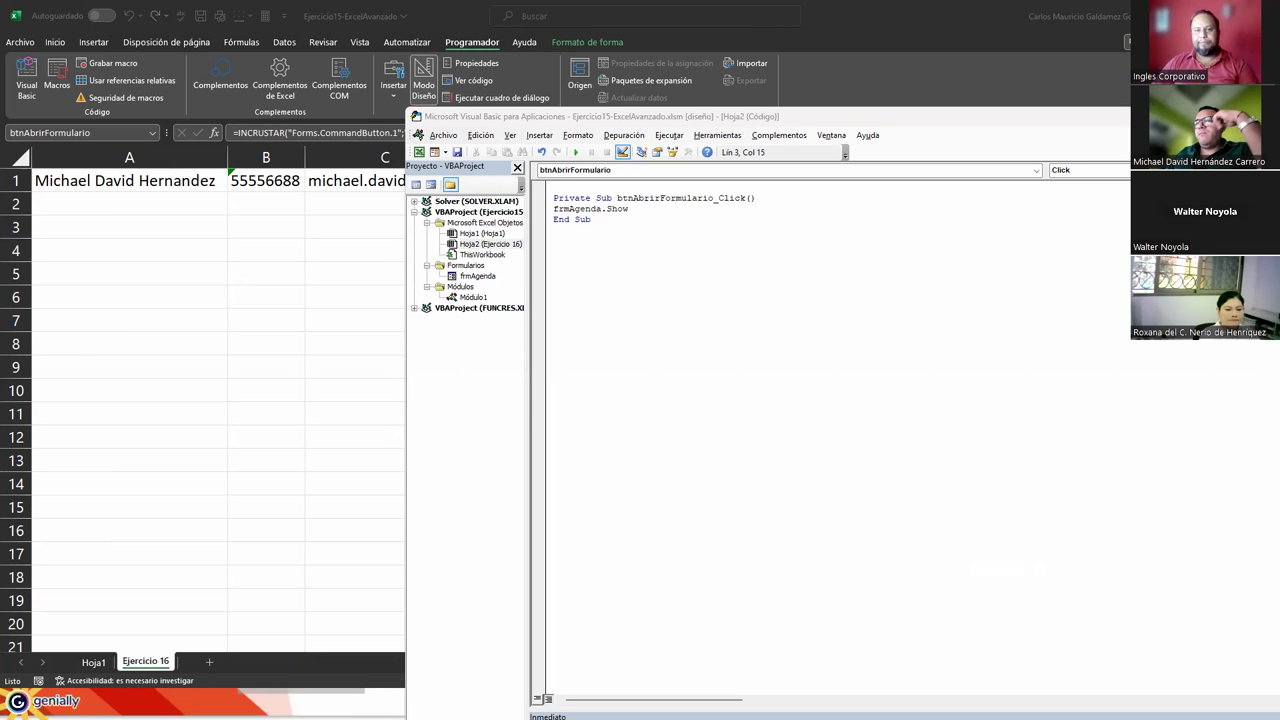
left_click(637, 271)
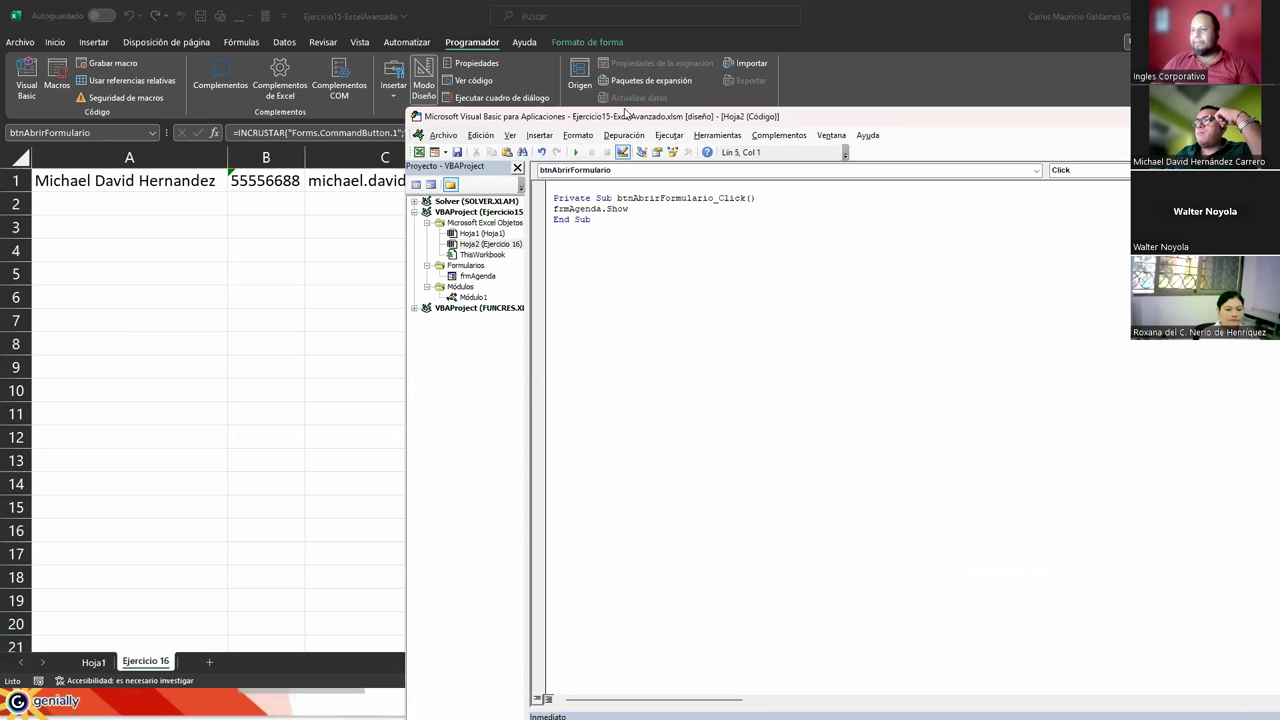
left_click_drag(625, 113, 318, 98)
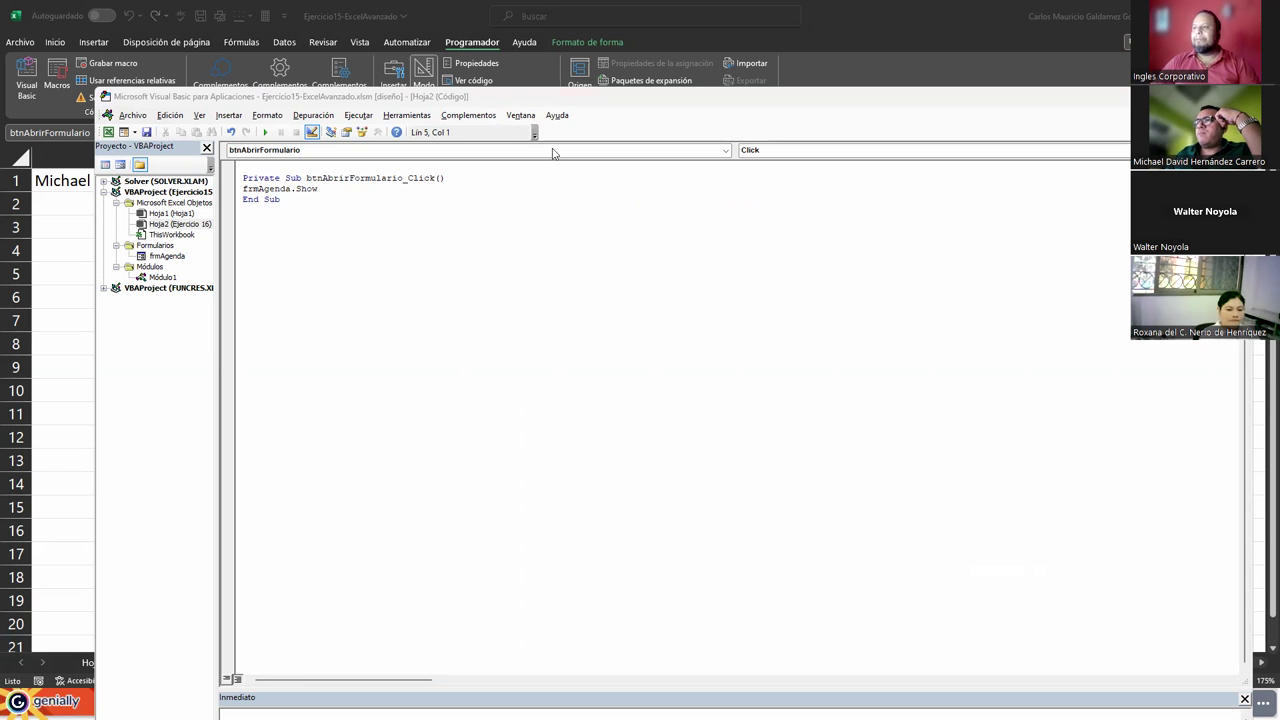
left_click(707, 127)
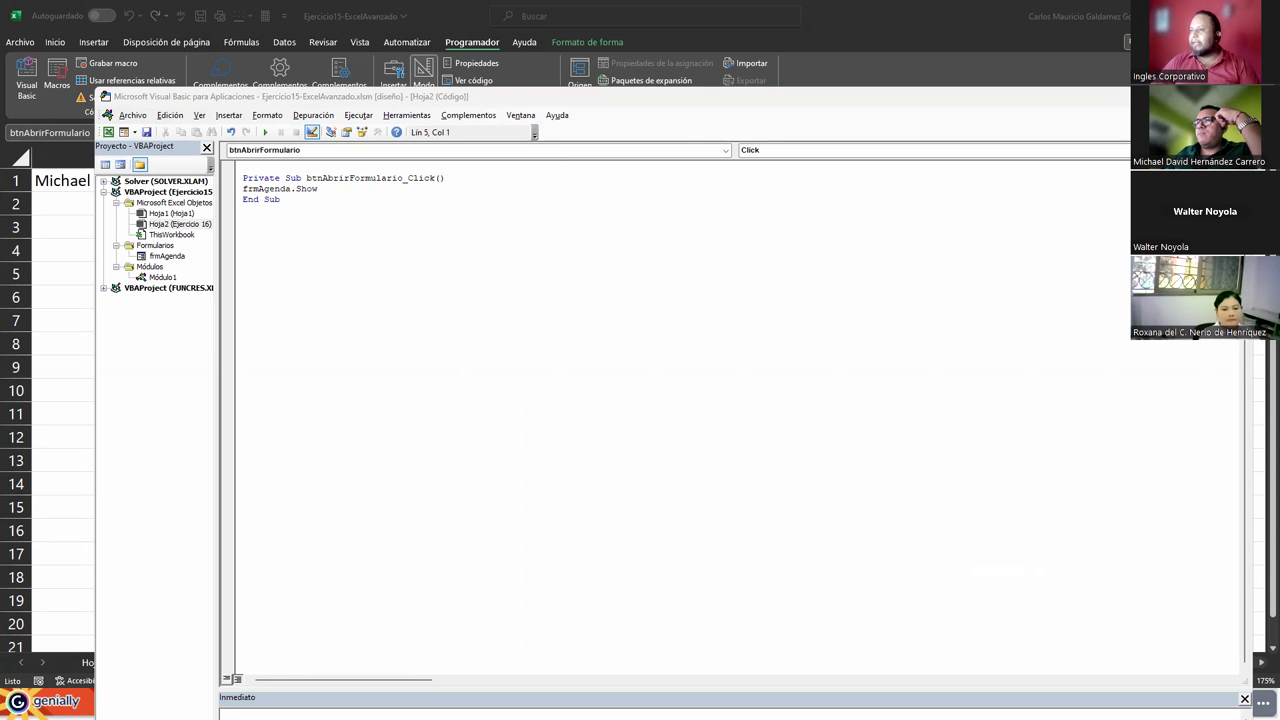
key("alt+F11")
left_click_drag(55, 182, 470, 178)
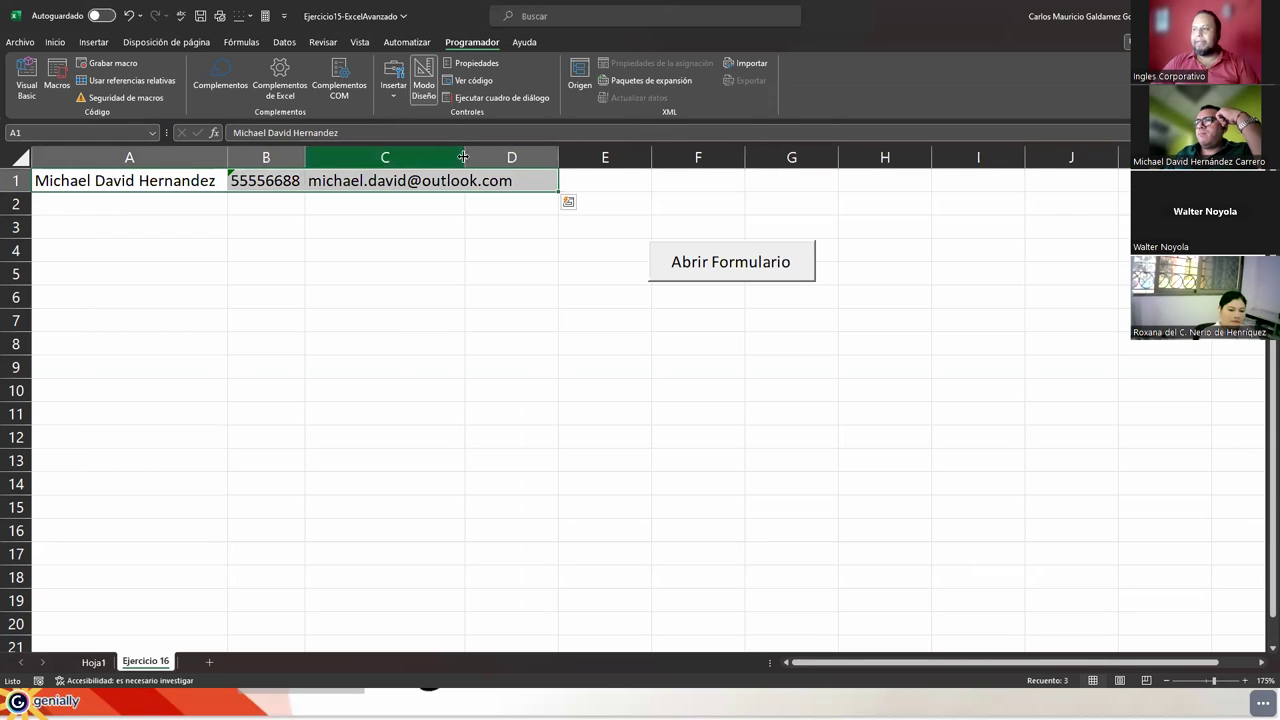
Step: Autofit column C and move the contact entry from row 1 down to row 2
double_click(464, 152)
left_click_drag(126, 190, 363, 185)
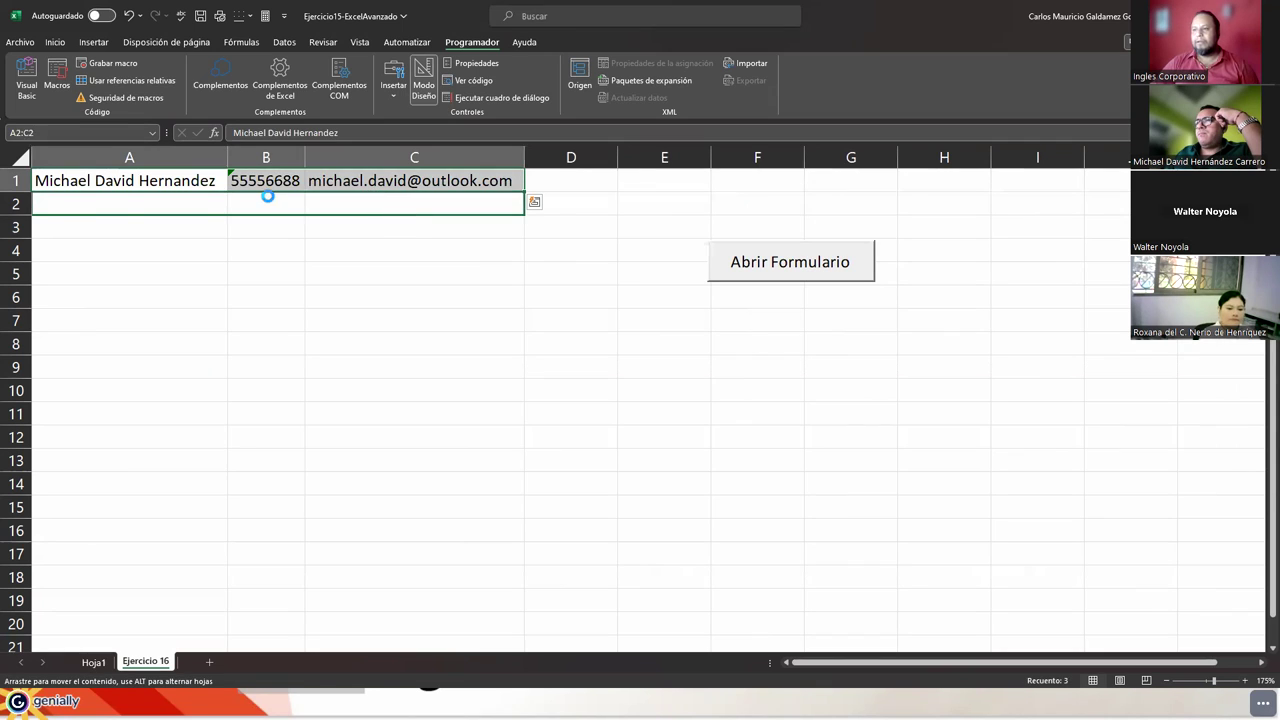
left_click_drag(363, 185, 266, 195)
left_click(119, 185)
Step: Enter headers NOMBRE COMPLEATO, TELEFONO and EMAIL in A1:C1, then widen column B slightly
type("NOMBRES")
key("BackSpace")
type("COMPLEATO")
key("Tab")
type("TELEFONO")
key("Tab")
type("EMAIL")
key("Return")
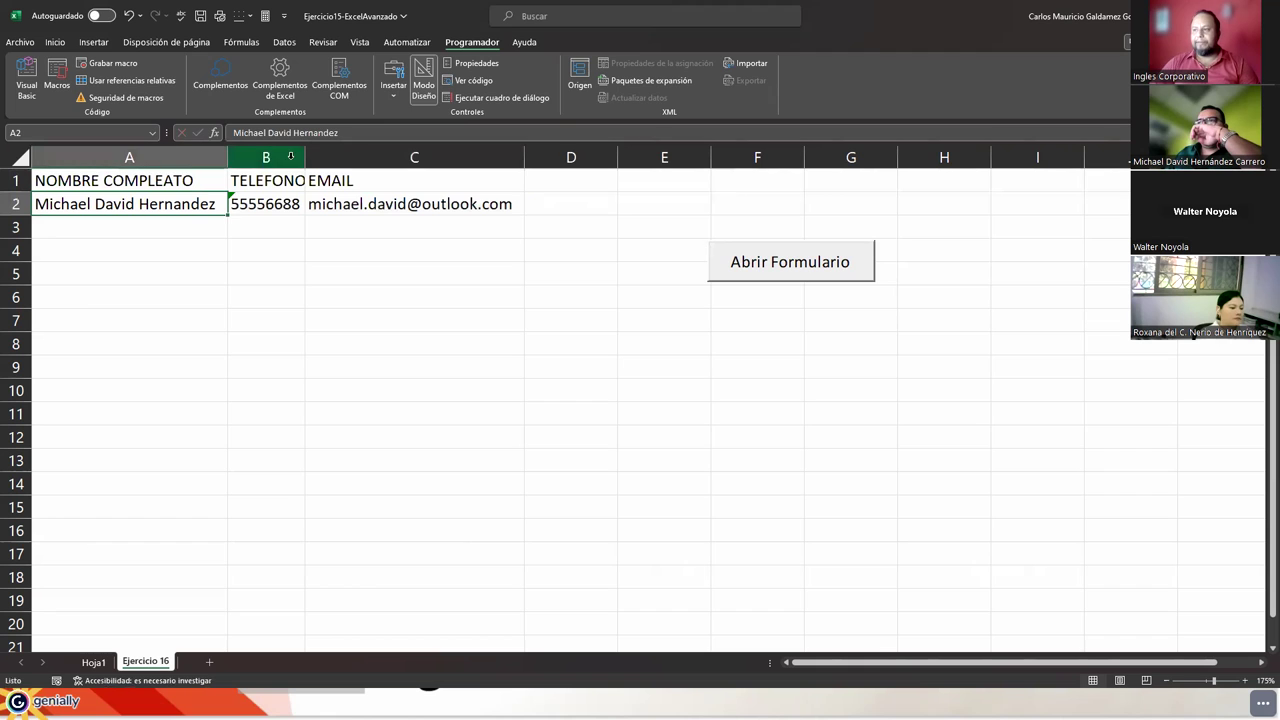
left_click_drag(305, 157, 310, 157)
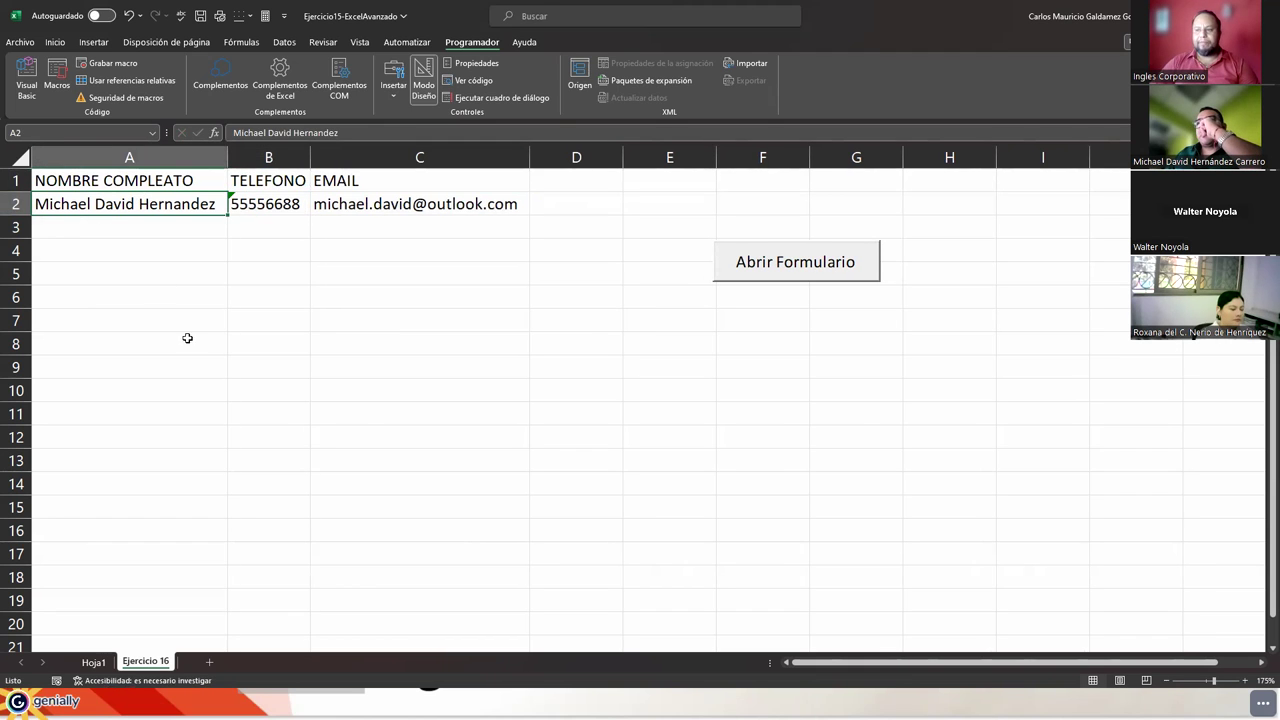
Step: Open the click code of the Aceptar button on the frmAgenda form
double_click(747, 261)
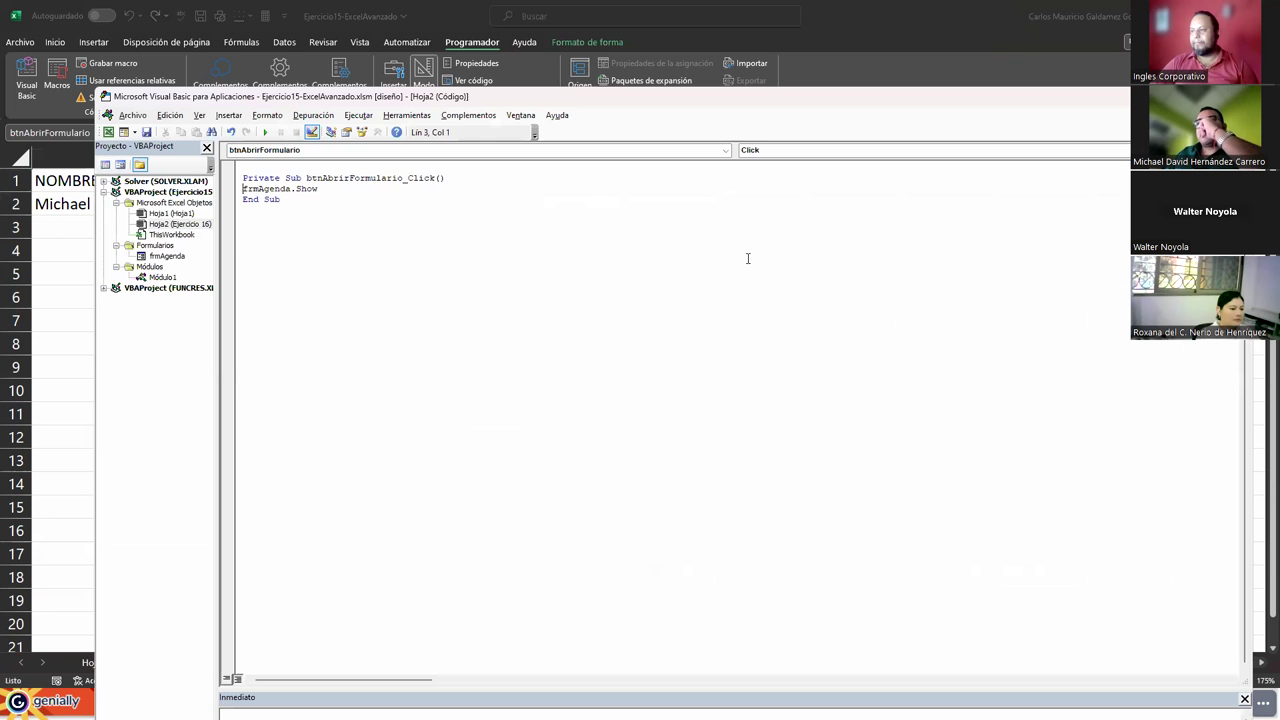
left_click(160, 256)
double_click(155, 258)
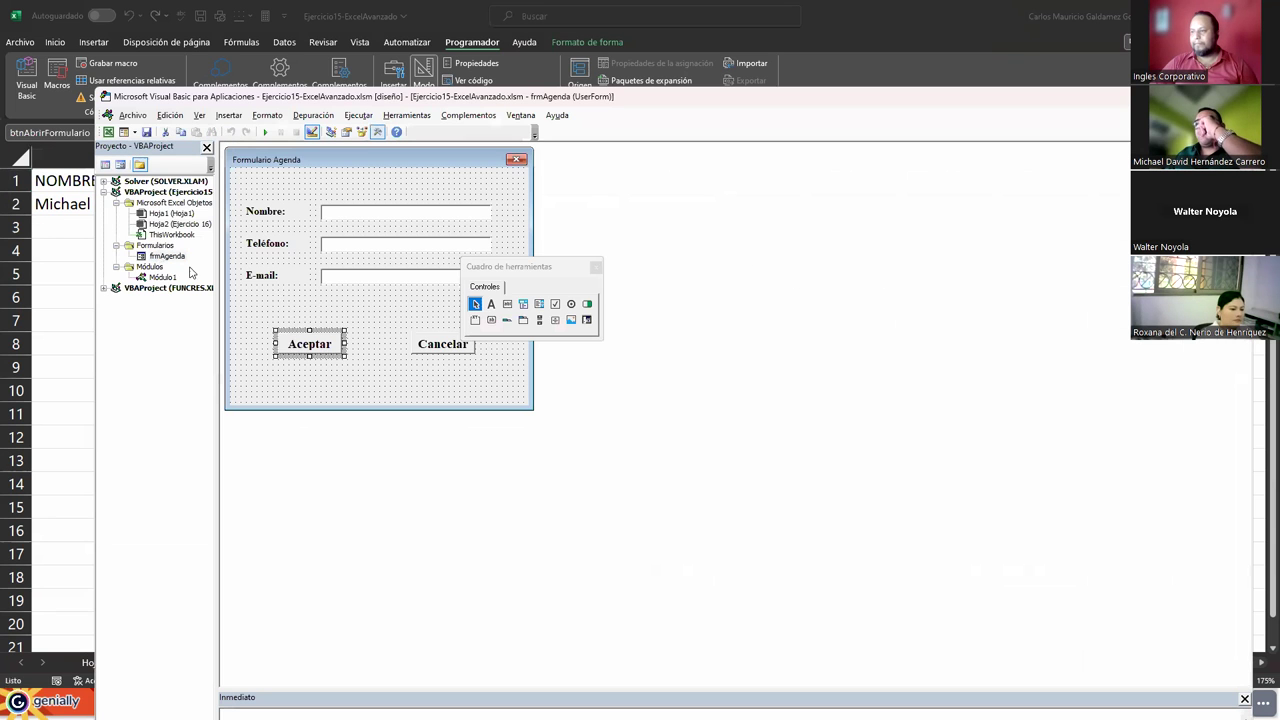
double_click(310, 343)
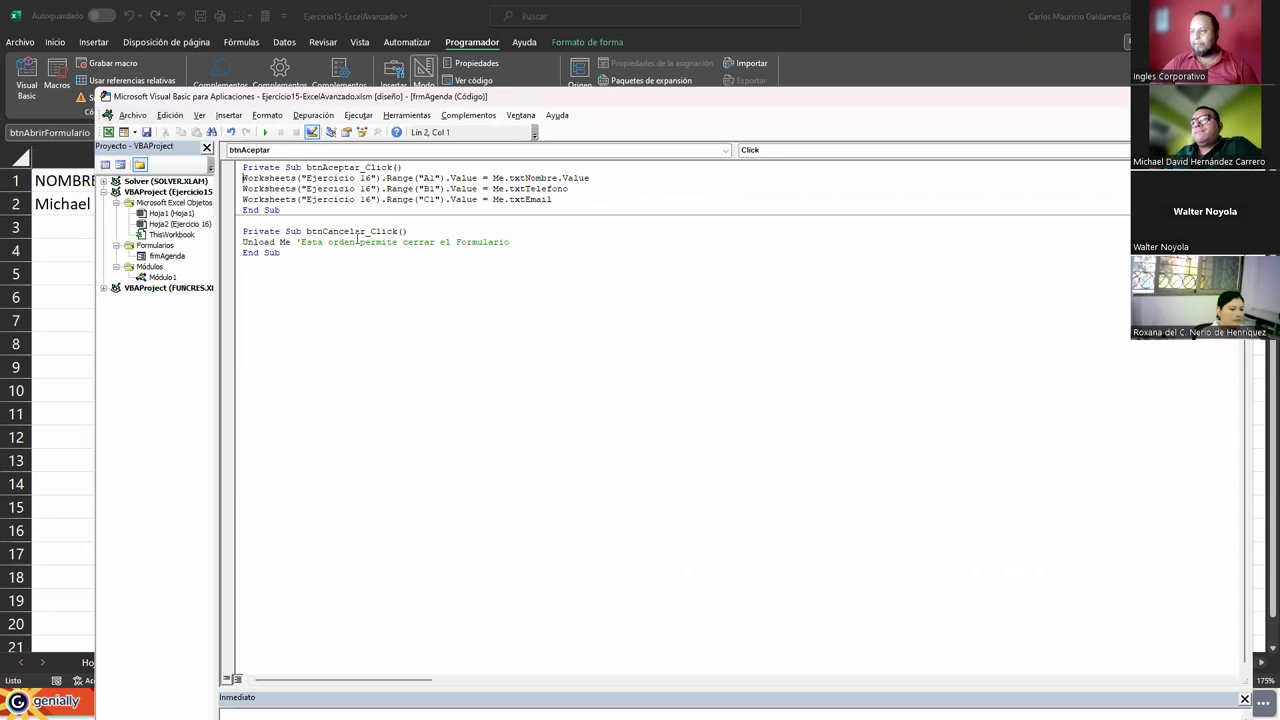
Step: Change the Range references A1, B1, C1 to A2, B2, C2, save, and return to the sheet
key("Delete")
type("2")
left_click(435, 189)
key("Delete")
type("3")
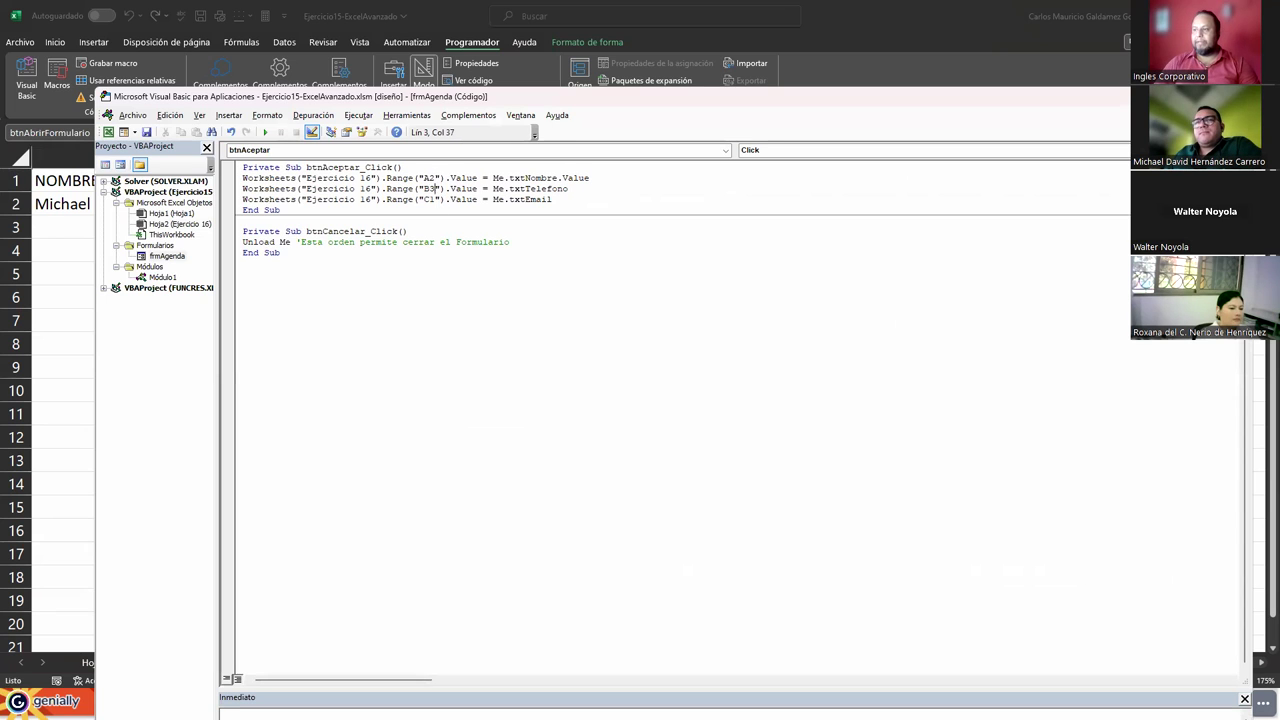
key("BackSpace")
type("2")
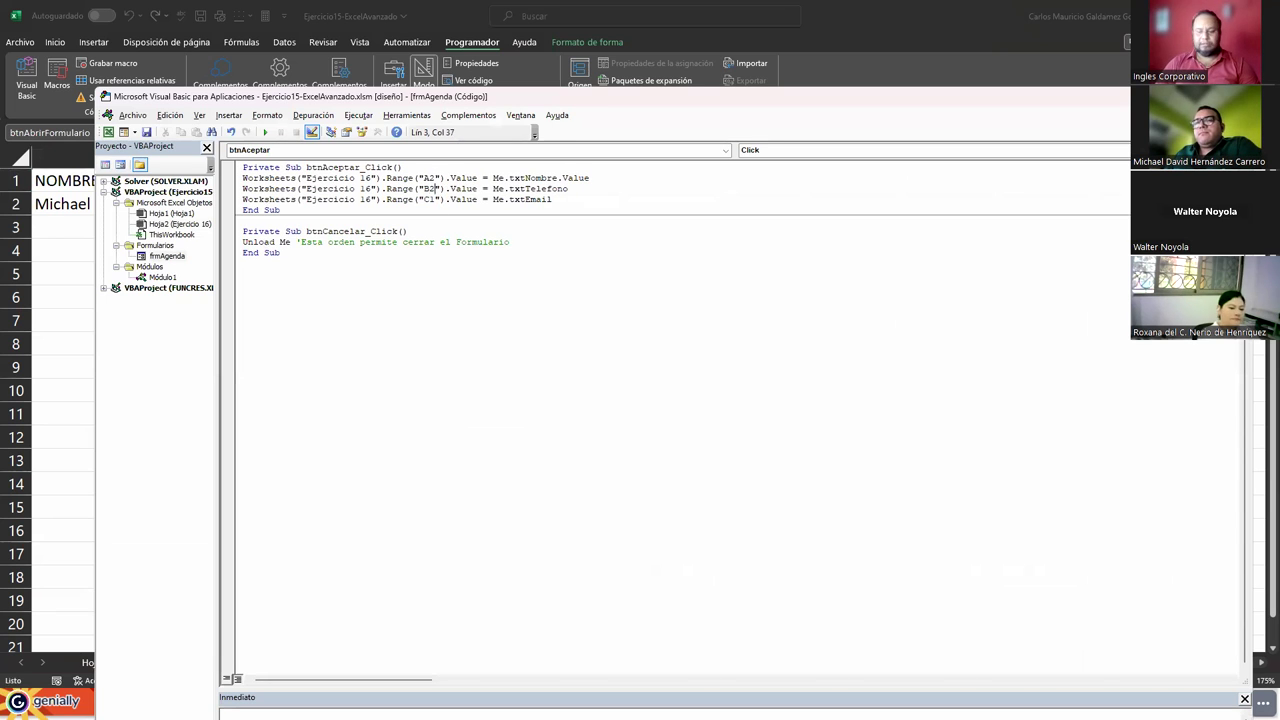
key("BackSpace")
type("2")
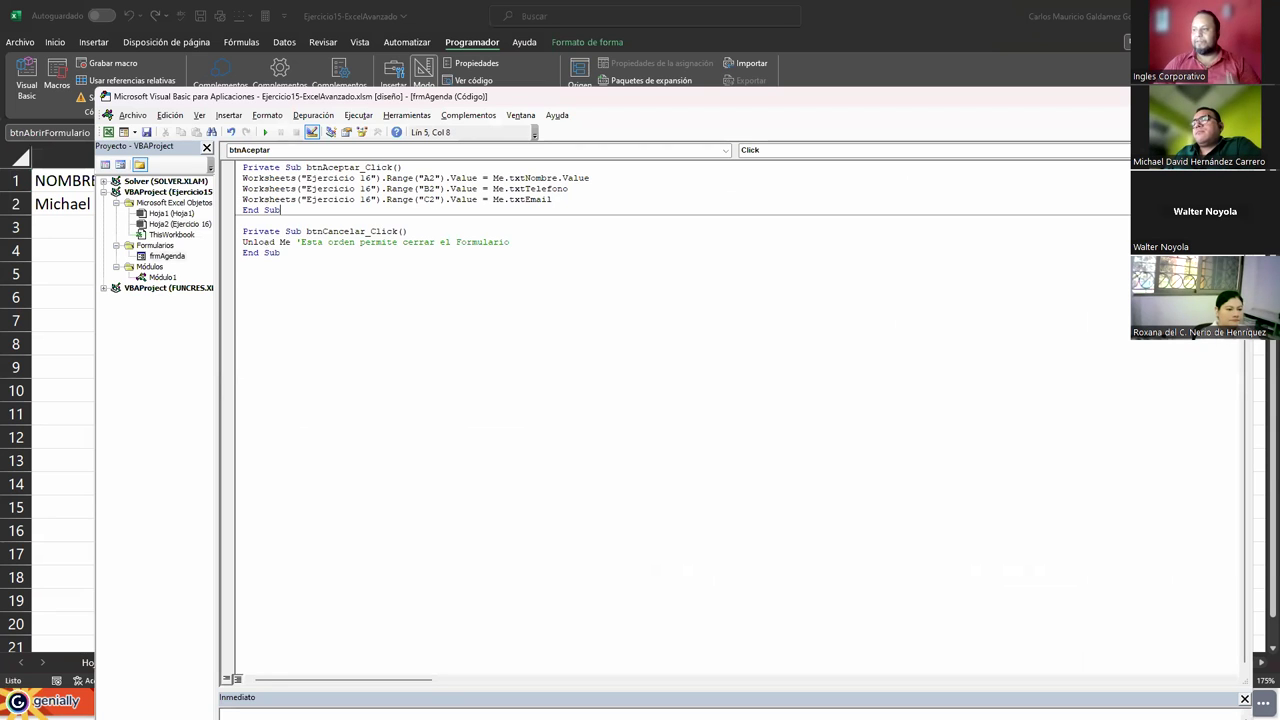
key("ctrl+s")
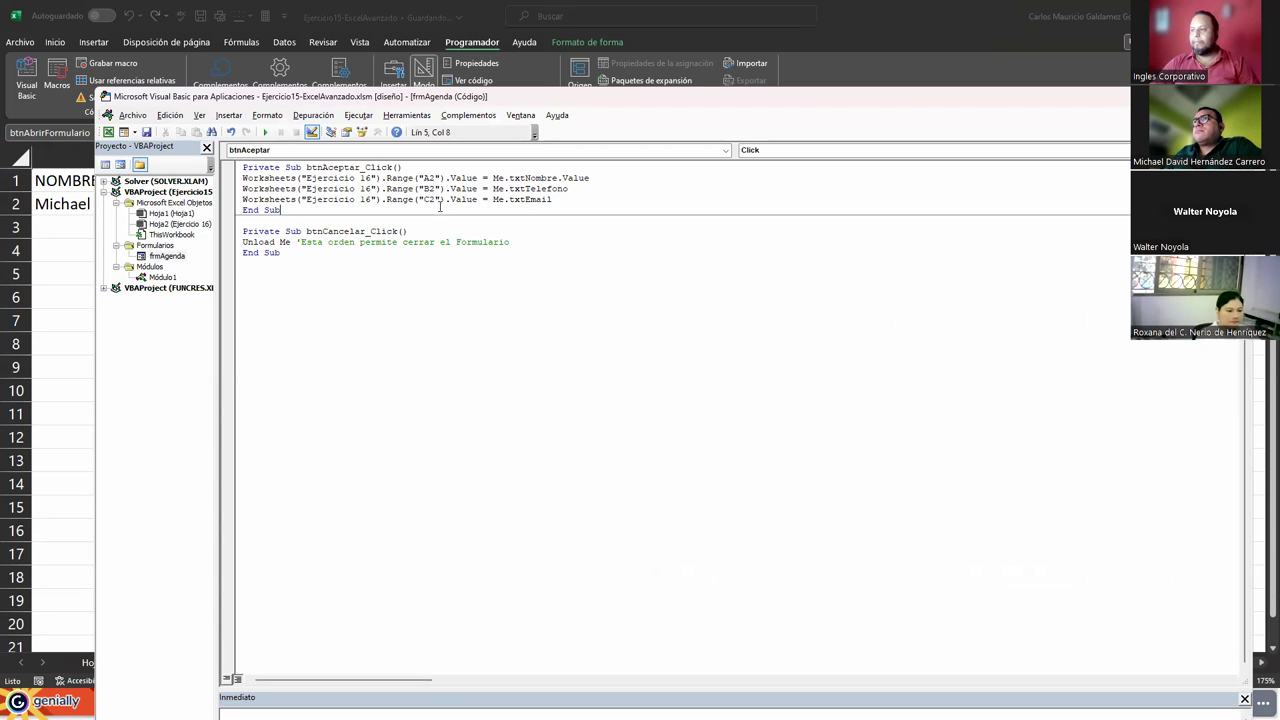
left_click(55, 232)
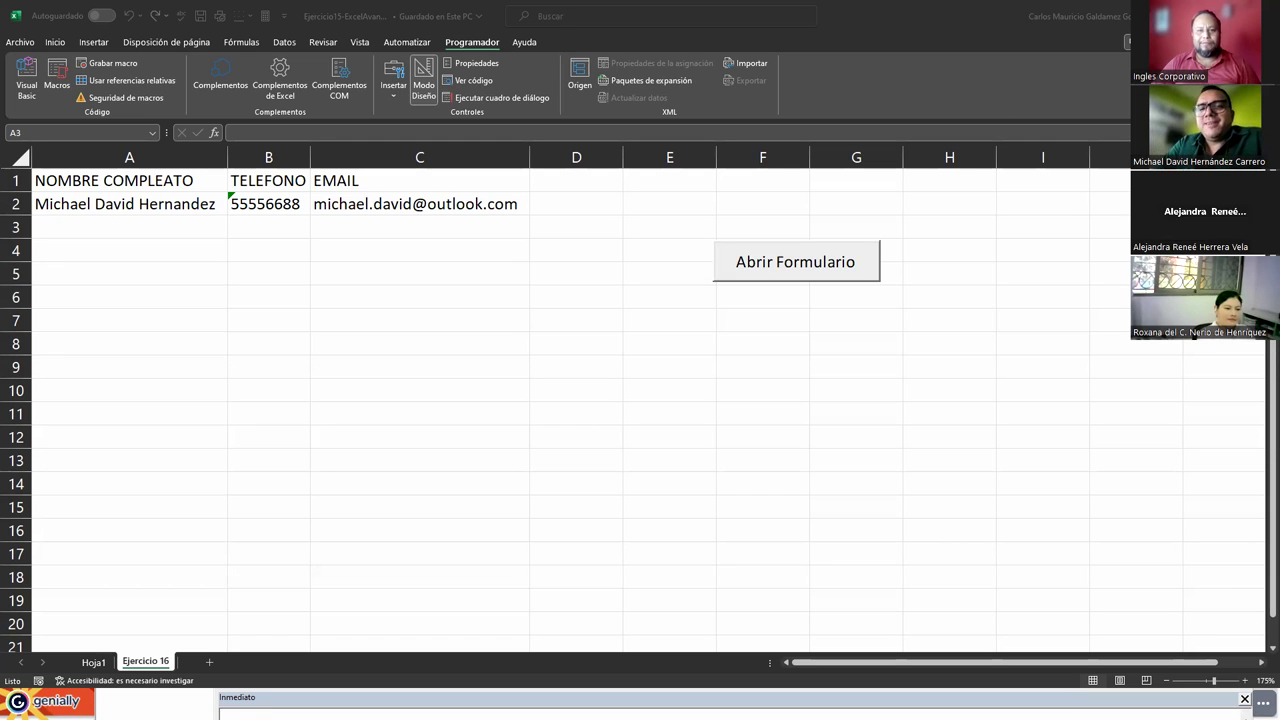
Step: Comment out frmAgenda.Show in btnAbrirFormulario_Click and paste the next-empty-row code below it
double_click(803, 270)
left_click_drag(318, 188, 251, 188)
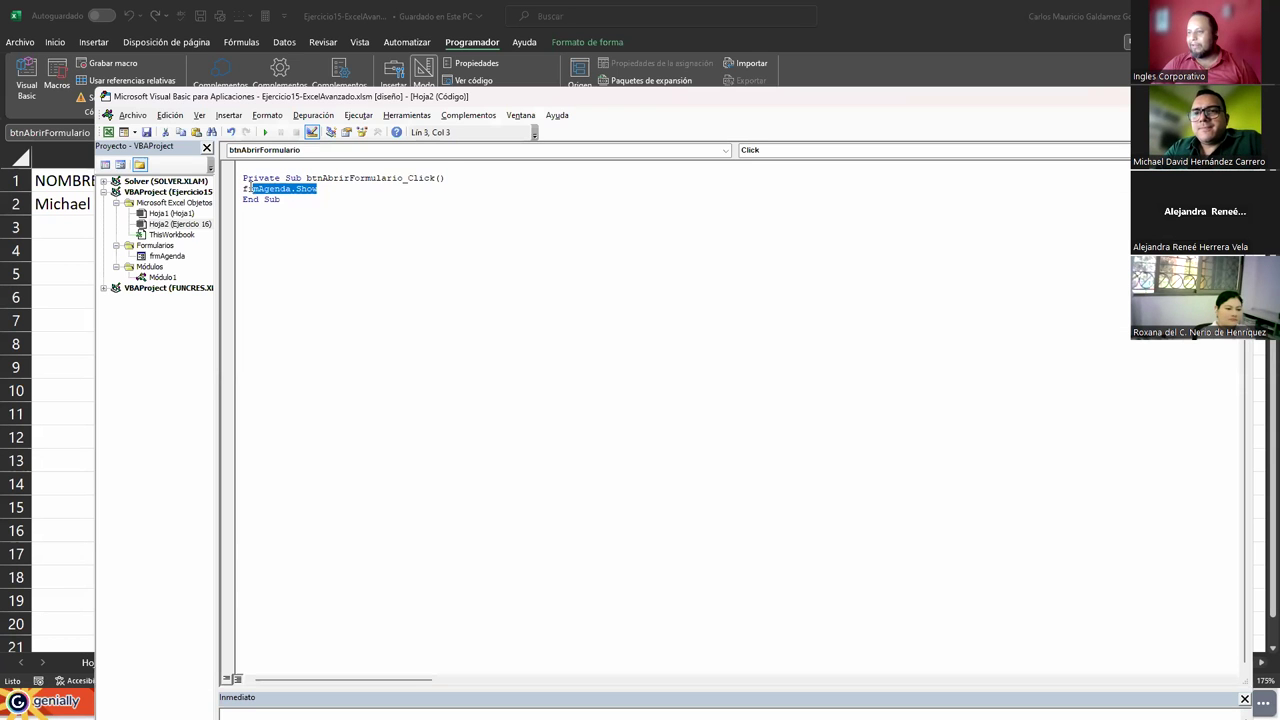
key("Home")
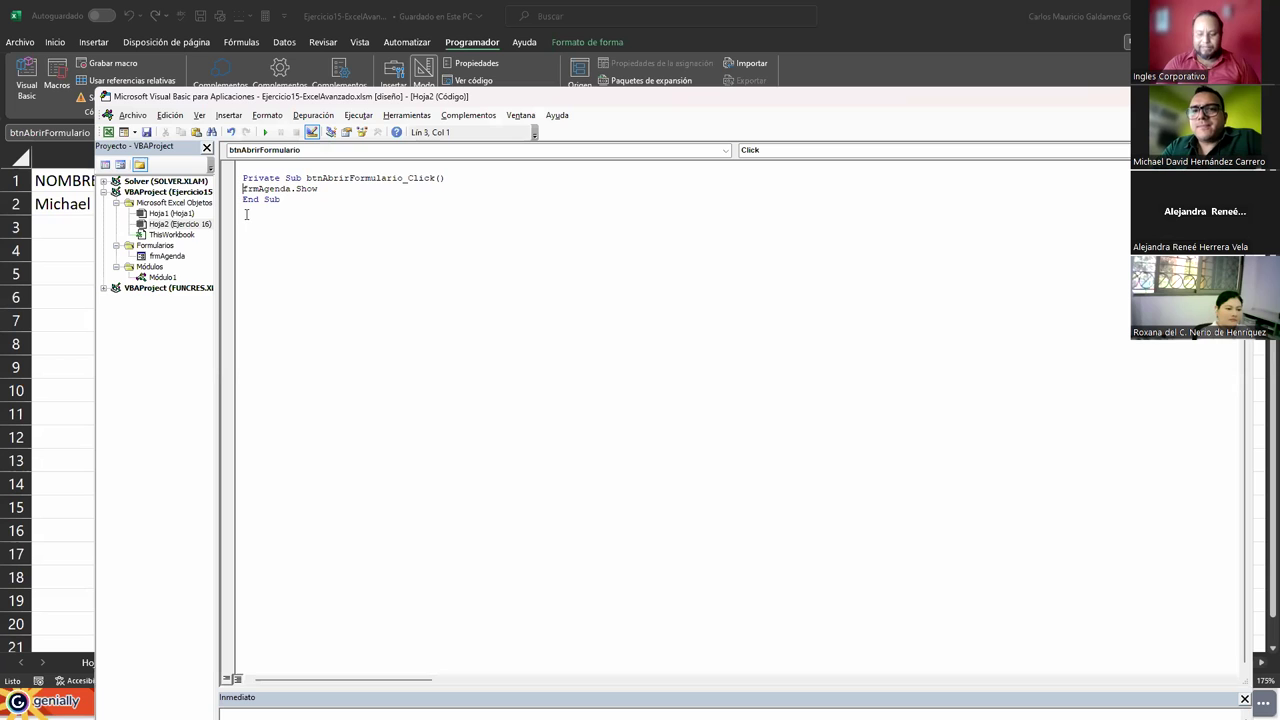
type("'")
key("End")
key("Return")
type("Dim ws As Worksheet     Dim lastRow As Long      ' Establece la hoja de trabajo     Set ws = Worksheets(\"Ejercicio 16\")      ' Encuentra la última fila con datos en la columna A     lastRow = ws.Cells(ws.Rows.Count, \"A\").End(xlUp).Row      ' Añade los datos a la siguiente fila     ws.Cells(lastRow + 1, 1).Value = Me.txtNombre.Value     ws.Cells(lastRow + 1, 2).Value = Me.txtTelefono.Value     ws.Cells(lastRow + 1, 3).Value = Me.txtEmail.Value      ' Limpia los campos del formulario     Me.txtNombre.Value = \"\"     Me.txtTelefono.Value = \"\"     Me.txtEmail.Value = \"\"      ' Coloca el enfoque en el campo de Nombre para facilitar la entrada del siguiente contacto     Me.txtNombre.SetFocus")
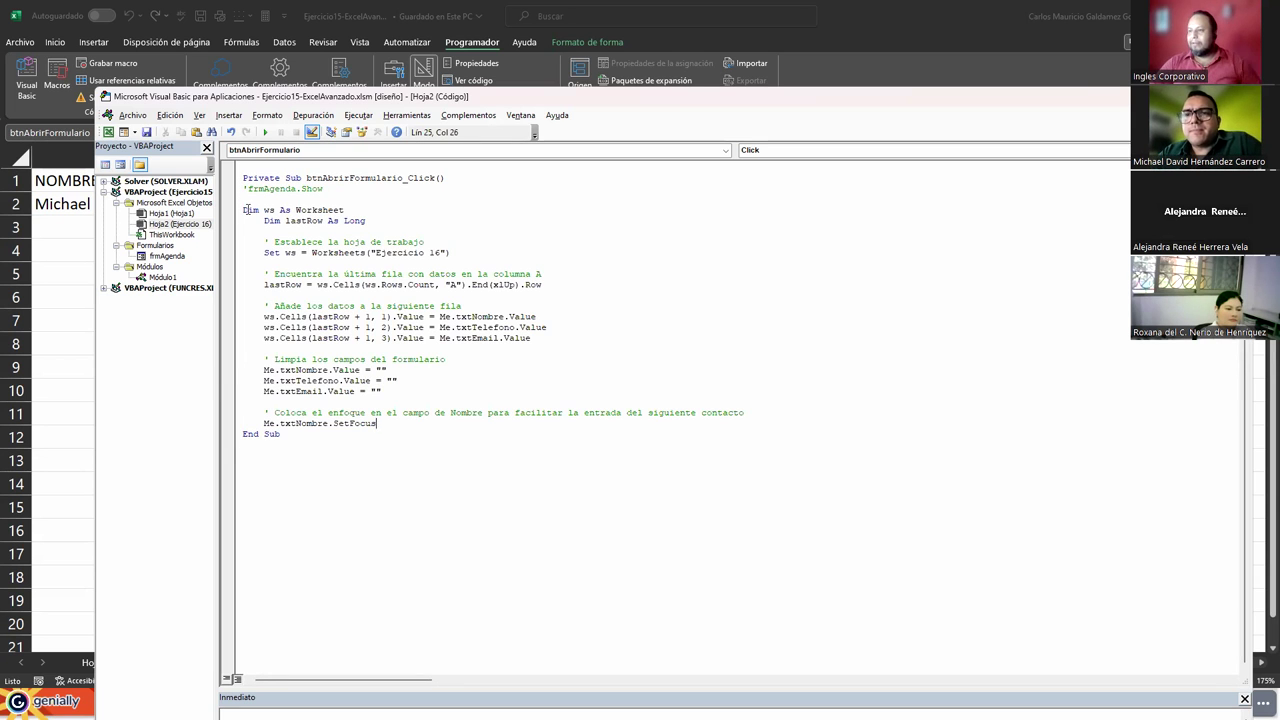
left_click_drag(243, 209, 344, 210)
left_click(264, 231)
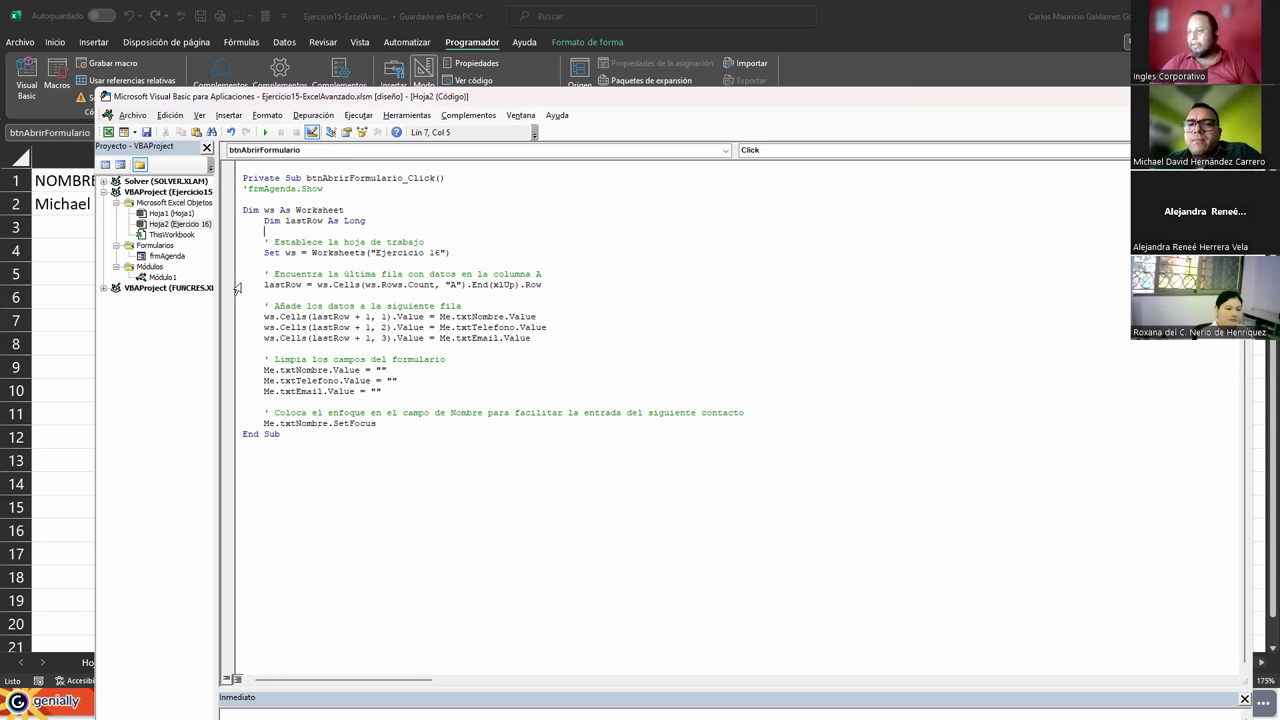
Step: Test the button outside design mode, dismiss the compile error, and undo the pasted code
left_click(68, 198)
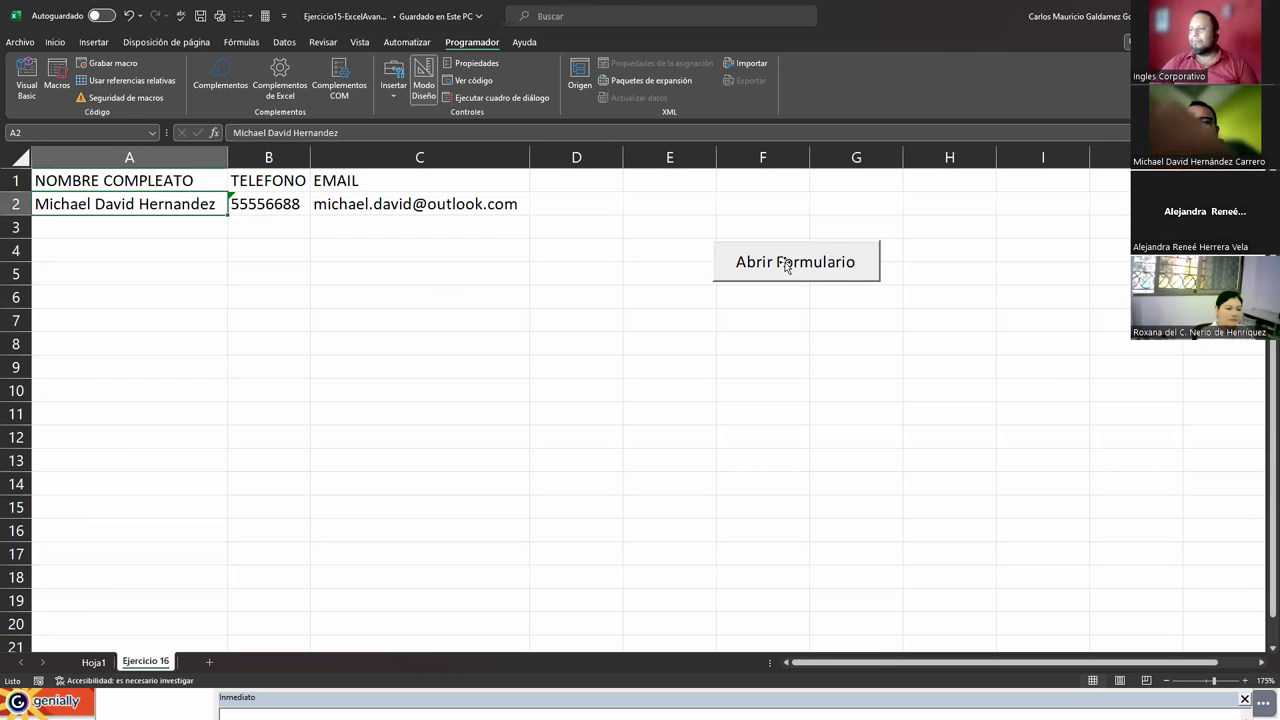
left_click(418, 93)
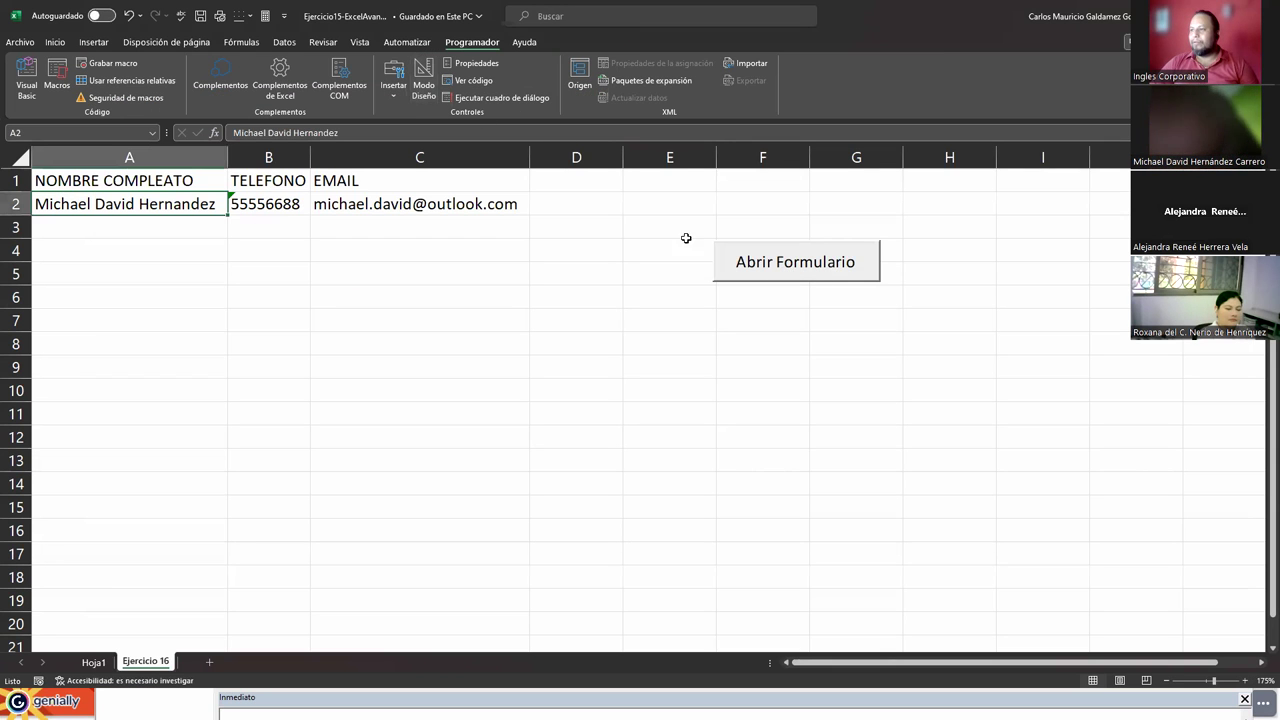
left_click(749, 263)
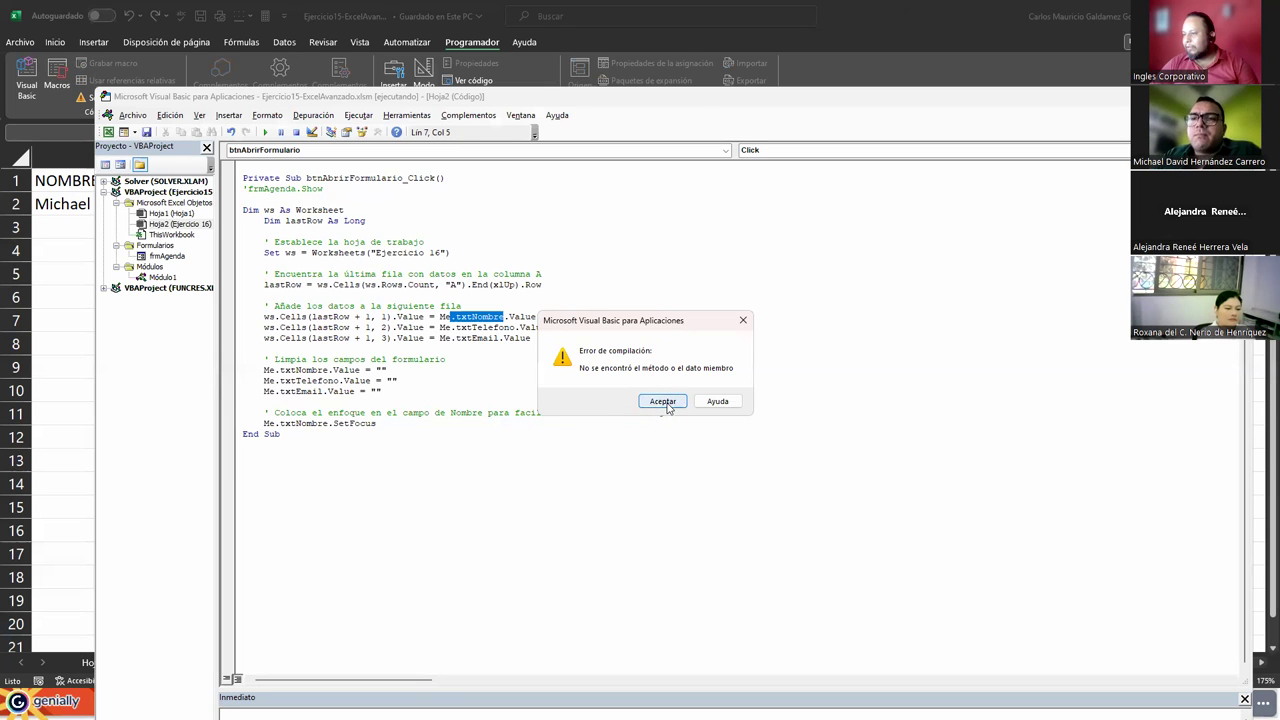
left_click(666, 403)
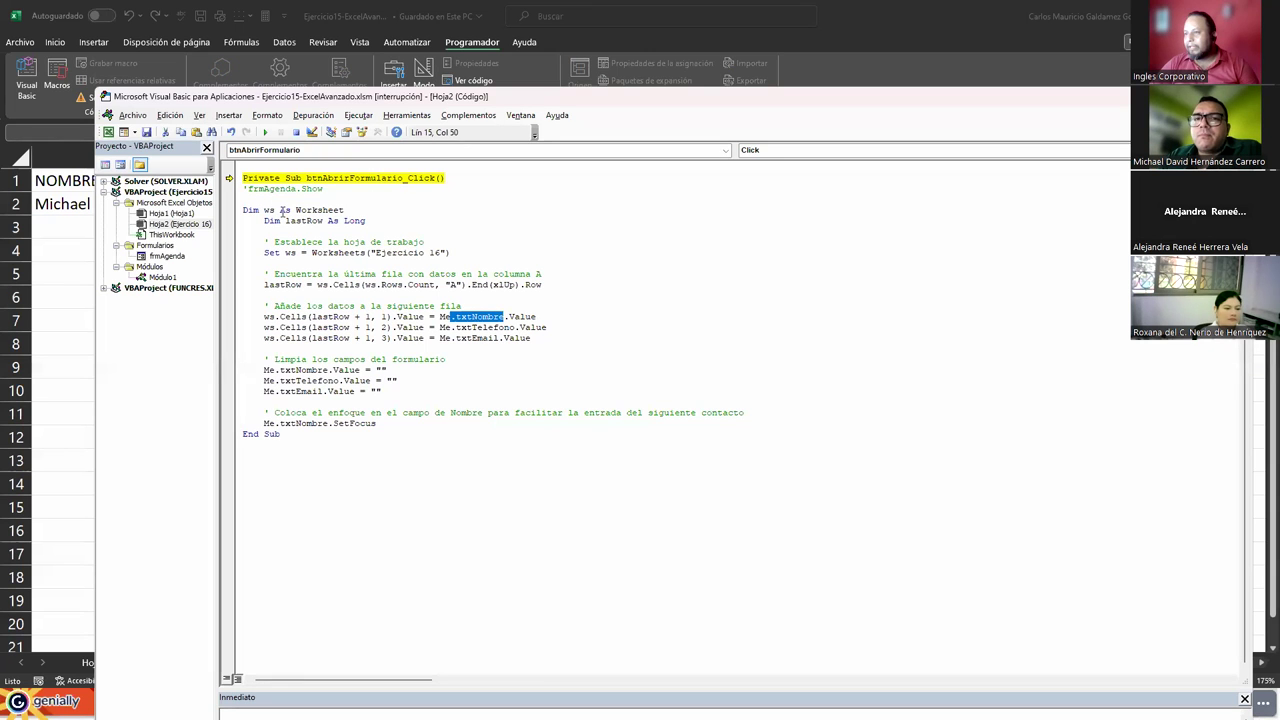
key("ctrl+z")
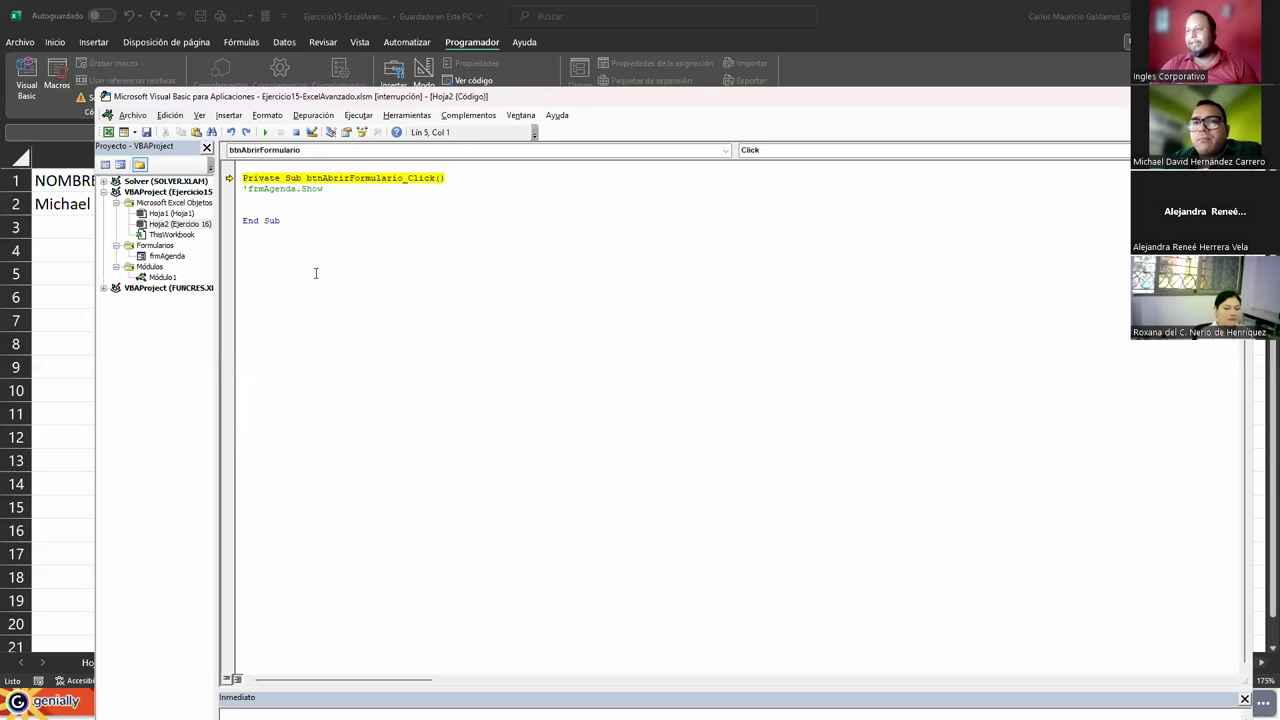
Step: Paste the next-empty-row code into the Aceptar button's click routine
double_click(166, 256)
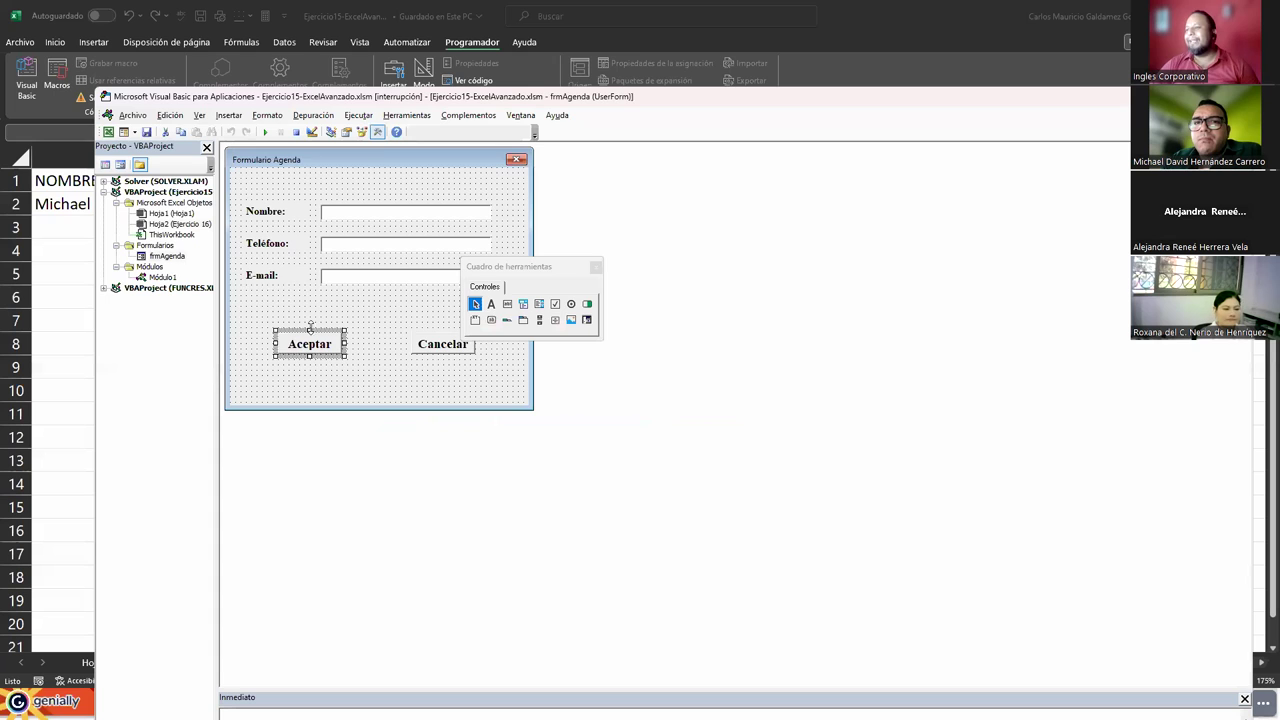
double_click(311, 343)
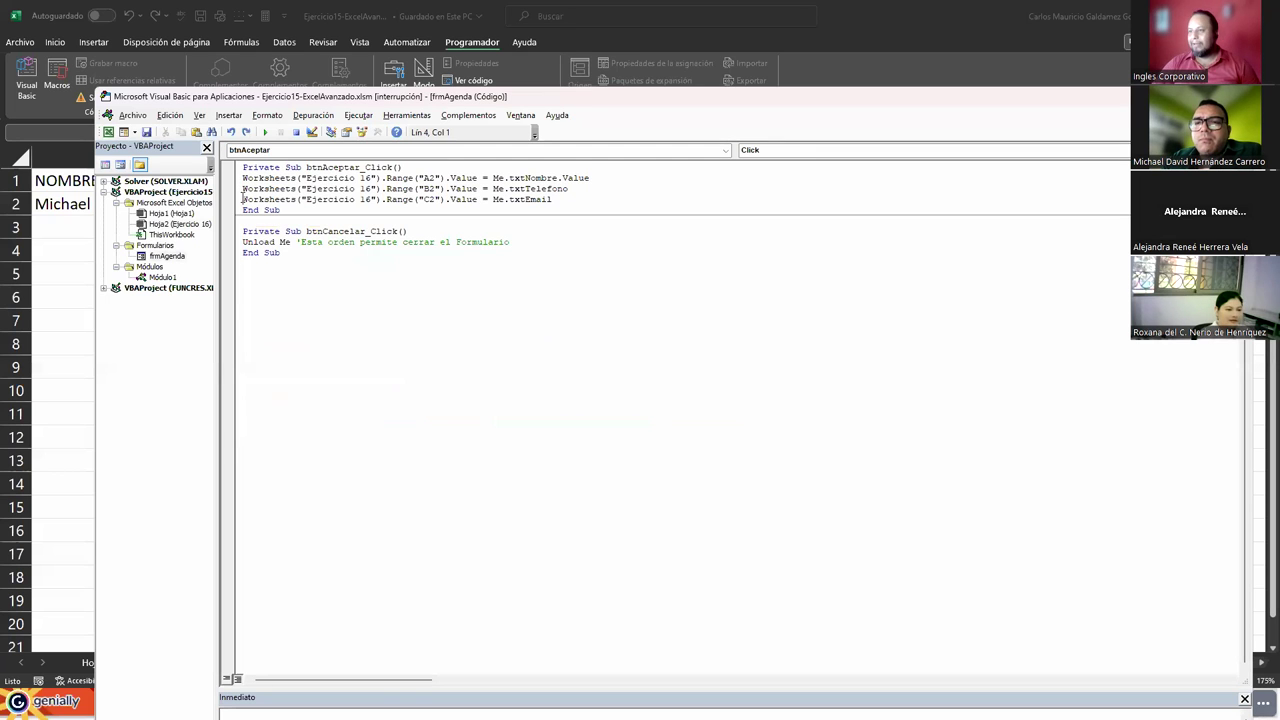
key("Return")
key("Return")
type("Dim ws As Worksheet     Dim lastRow As Long      ' Establece la hoja de trabajo     Set ws = Worksheets(\"Ejercicio 16\")      ' Encuentra la última fila con datos en la columna A     lastRow = ws.Cells(ws.Rows.Count, \"A\").End(xlUp).Row      ' Añade los datos a la siguiente fila     ws.Cells(lastRow + 1, 1).Value = Me.txtNombre.Value     ws.Cells(lastRow + 1, 2).Value = Me.txtTelefono.Value     ws.Cells(lastRow + 1, 3).Value = Me.txtEmail.Value      ' Limpia los campos del formulario     Me.txtNombre.Value = \"\"     Me.txtTelefono.Value = \"\"     Me.txtEmail.Value = \"\"      ' Coloca el enfoque en el campo de Nombre para facilitar la entrada del siguiente contacto     Me.txtNombre.SetFocus")
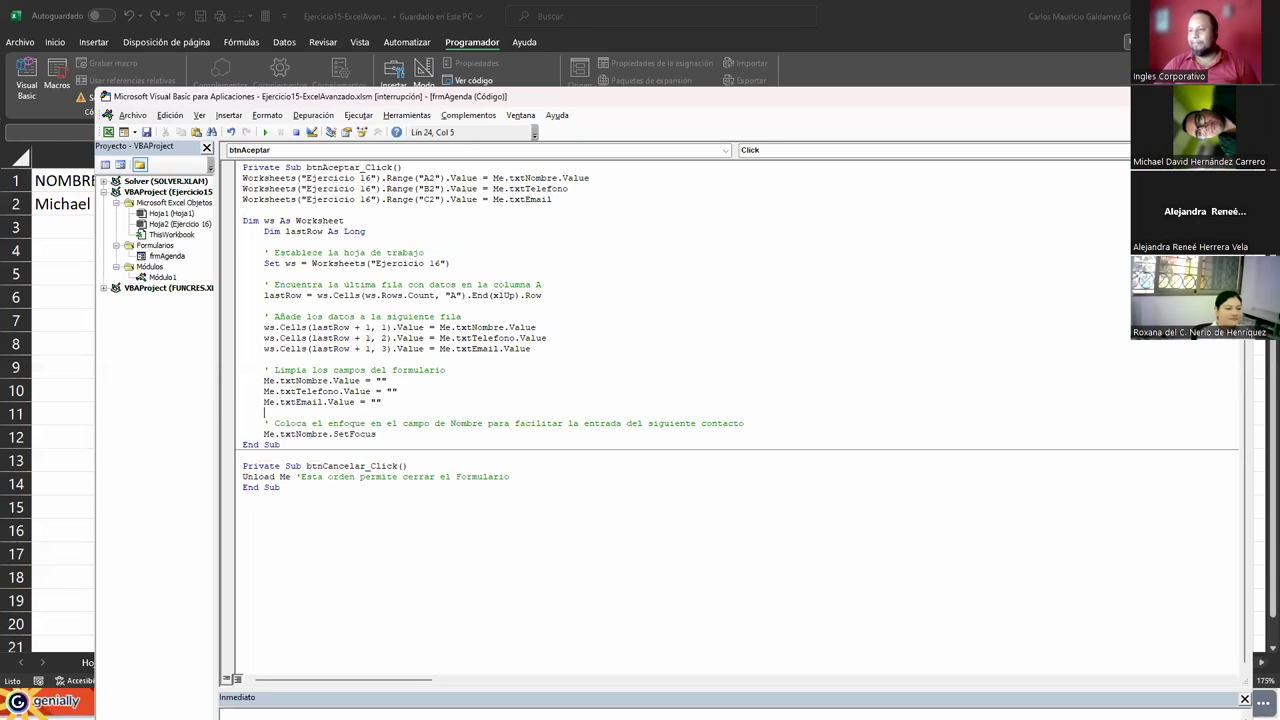
Step: Comment out the three fixed Range A2, B2 and C2 lines with apostrophes
left_click(242, 199)
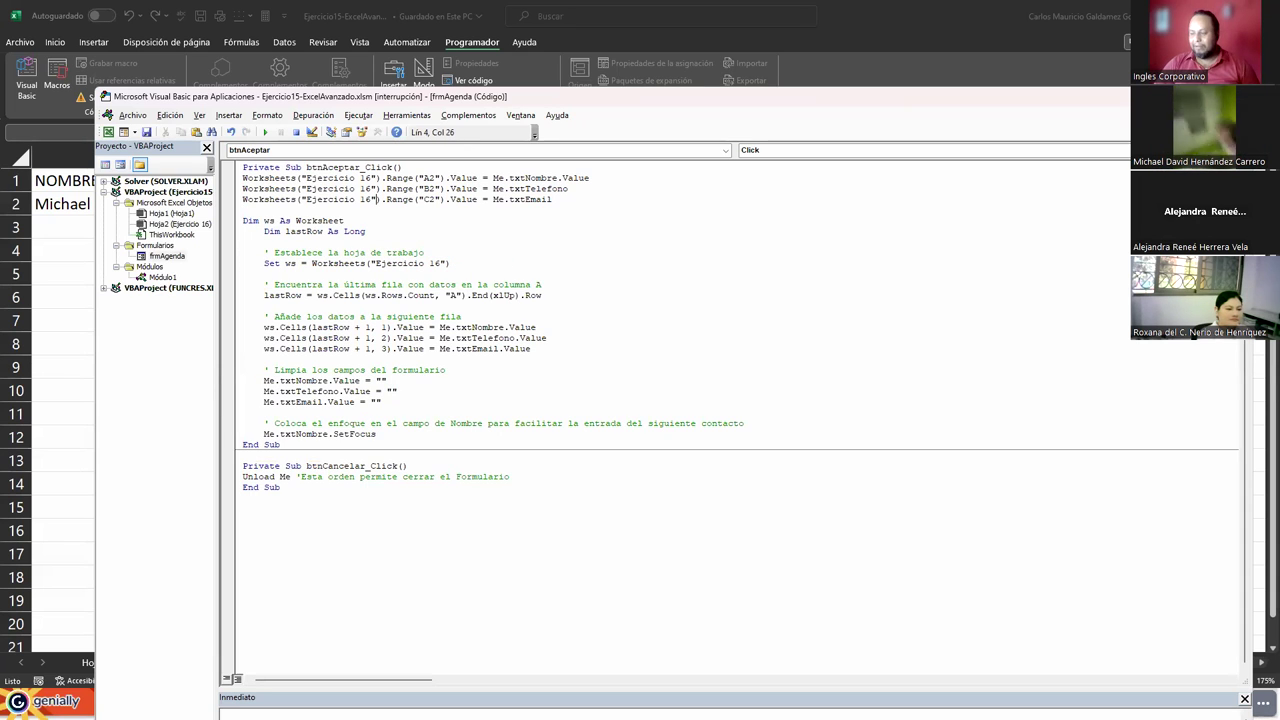
type("'")
left_click(242, 188)
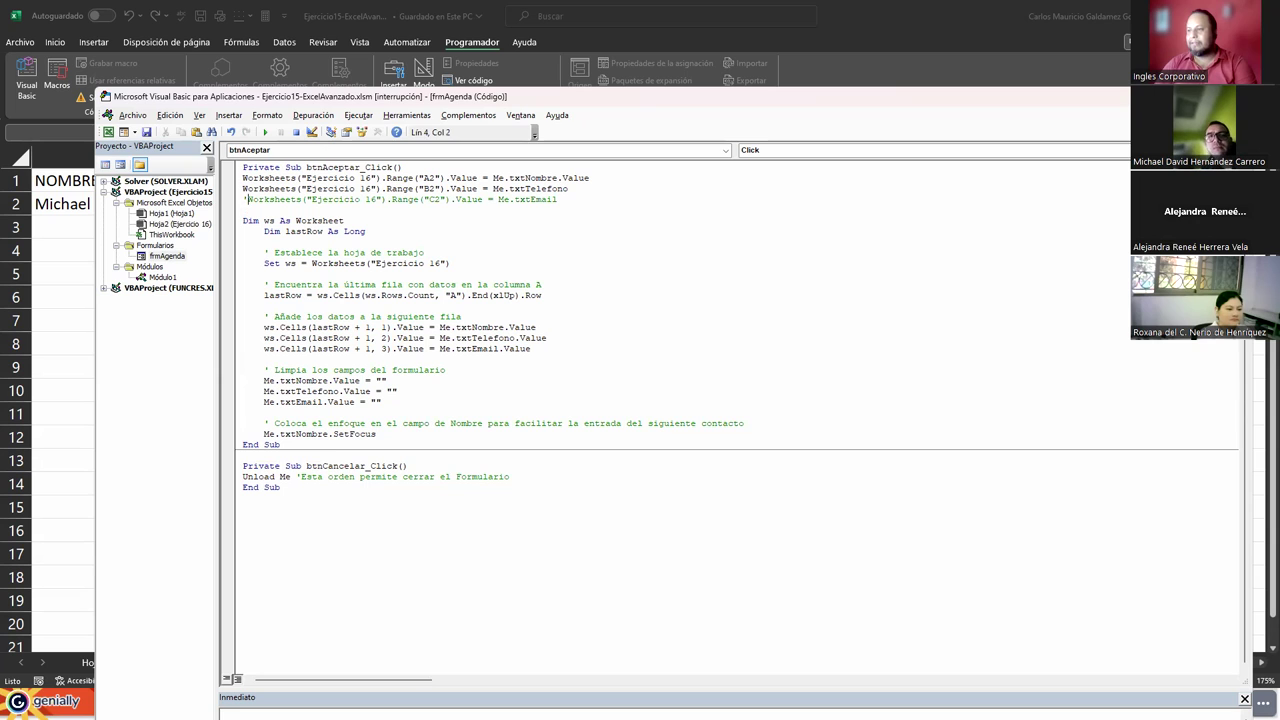
type("'")
left_click(242, 177)
type("'")
key("Down")
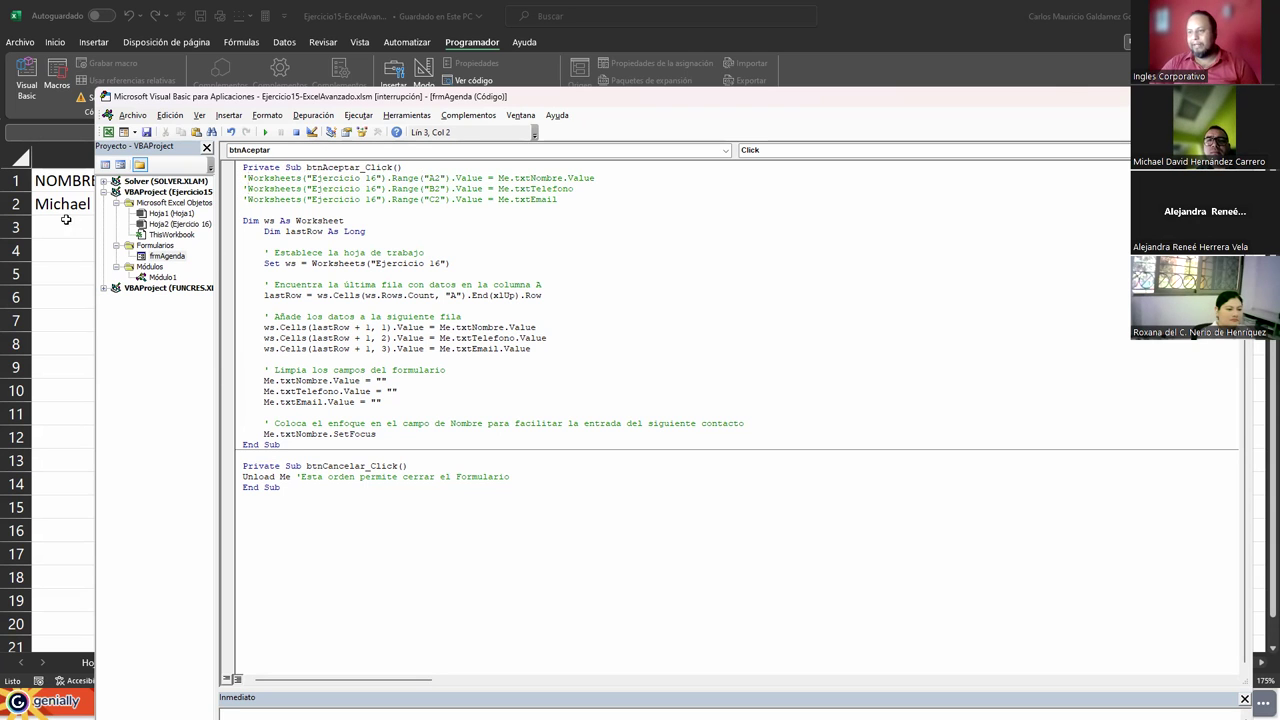
Step: Try the Abrir Formulario button from the worksheet, then return to the code editor
key("alt+F11")
left_click(768, 263)
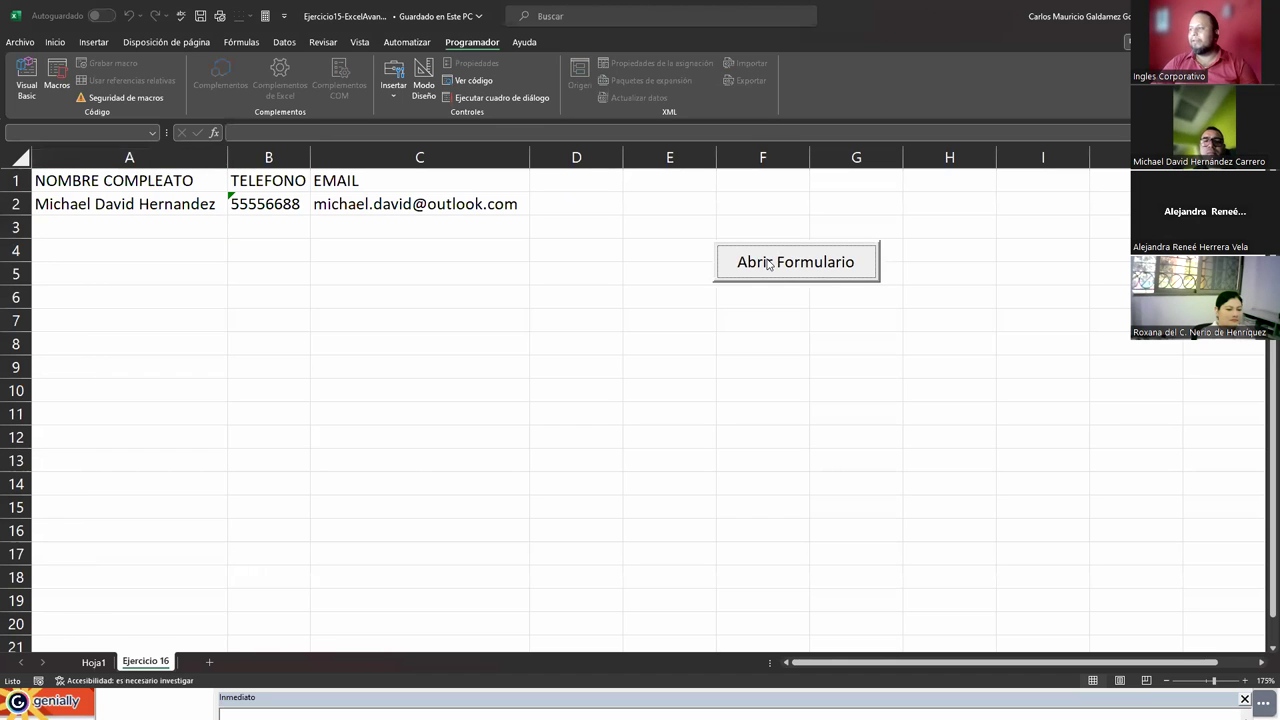
left_click(768, 263)
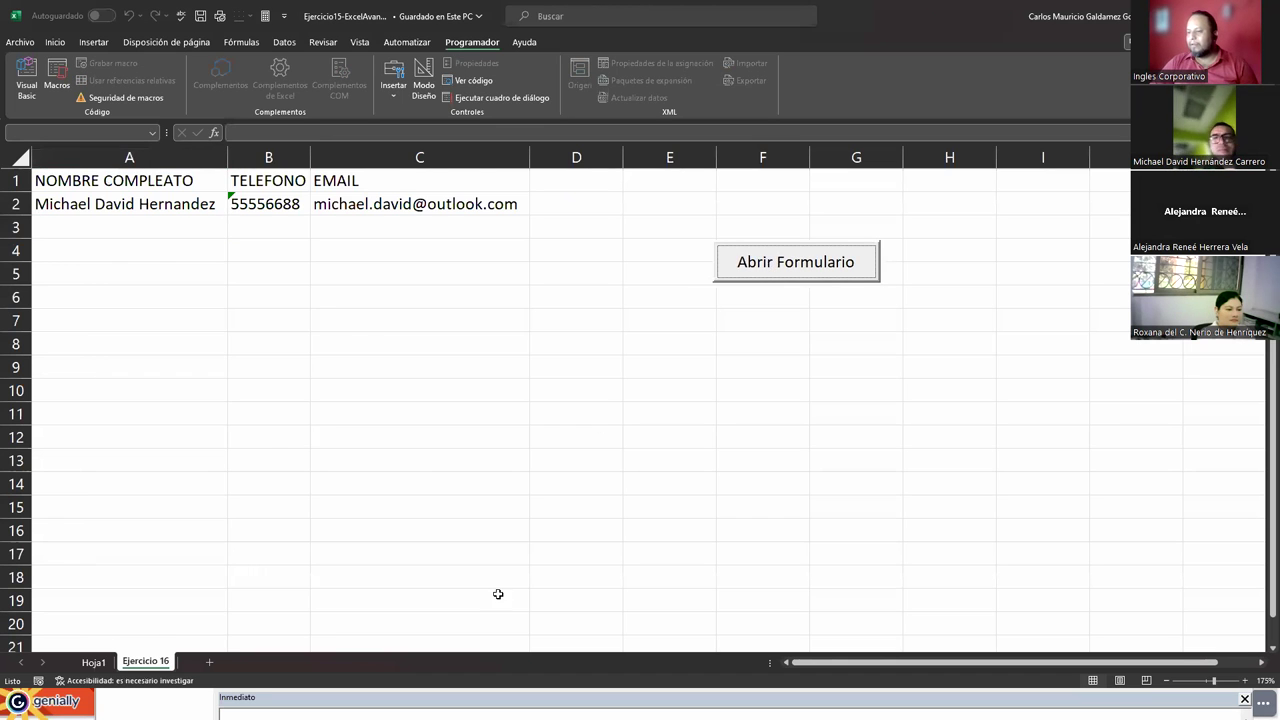
key("alt+F11")
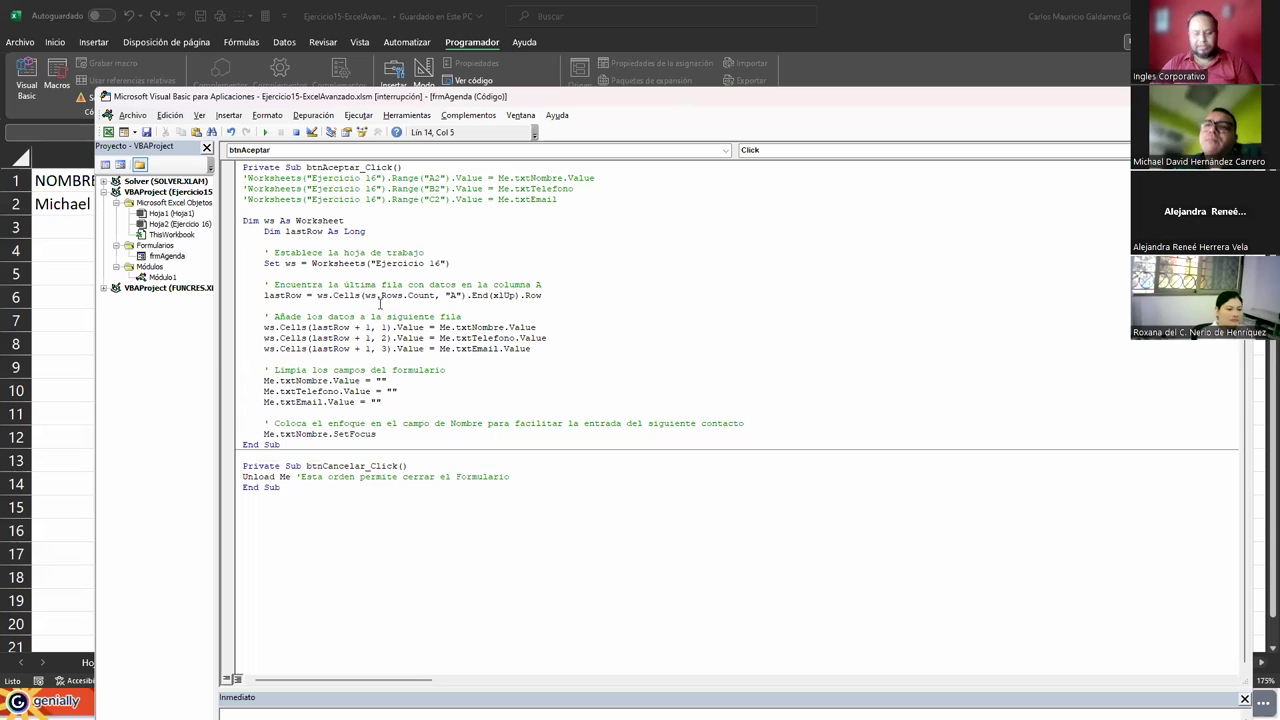
Step: Reset break mode and retry the Abrir Formulario button with design mode off
left_click(265, 132)
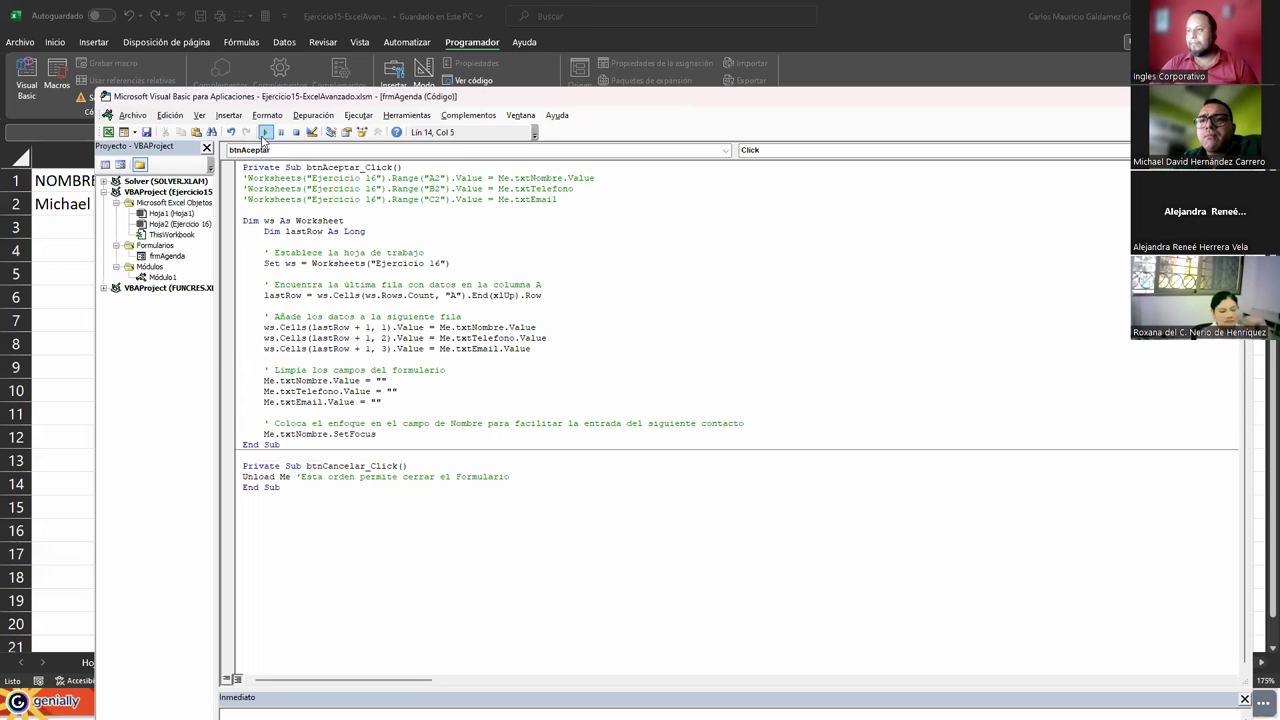
left_click(75, 233)
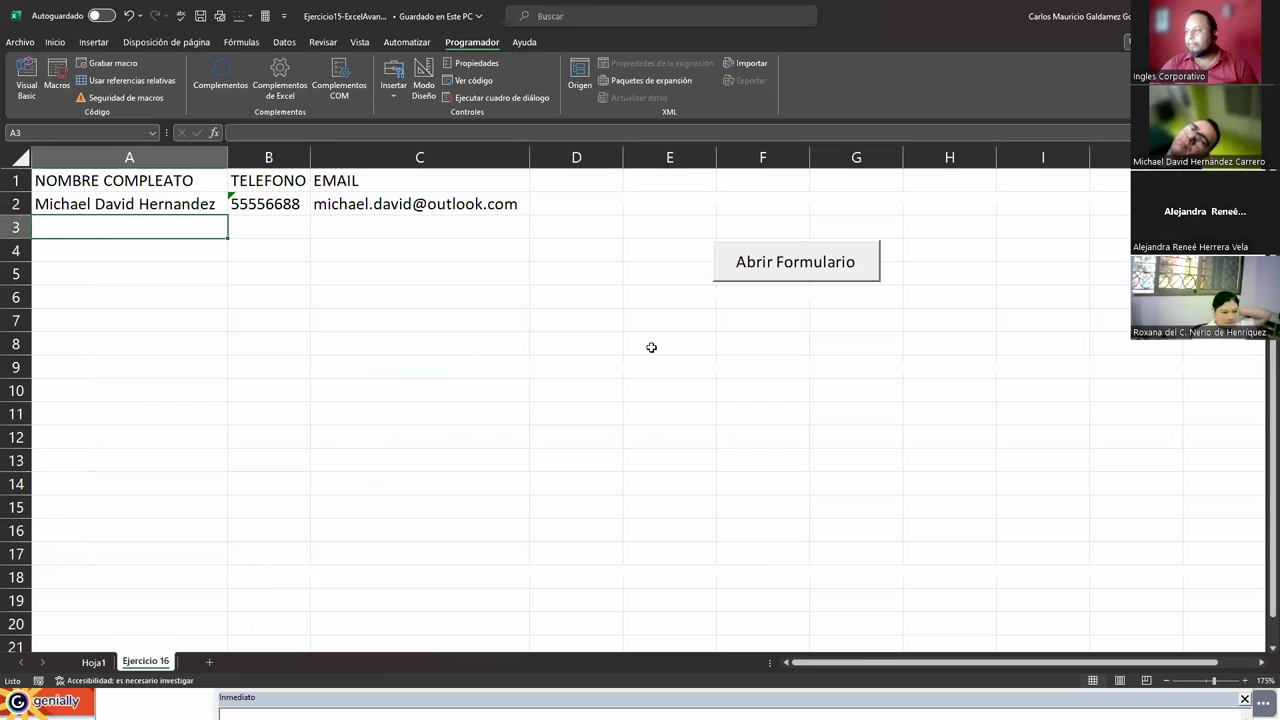
left_click(755, 262)
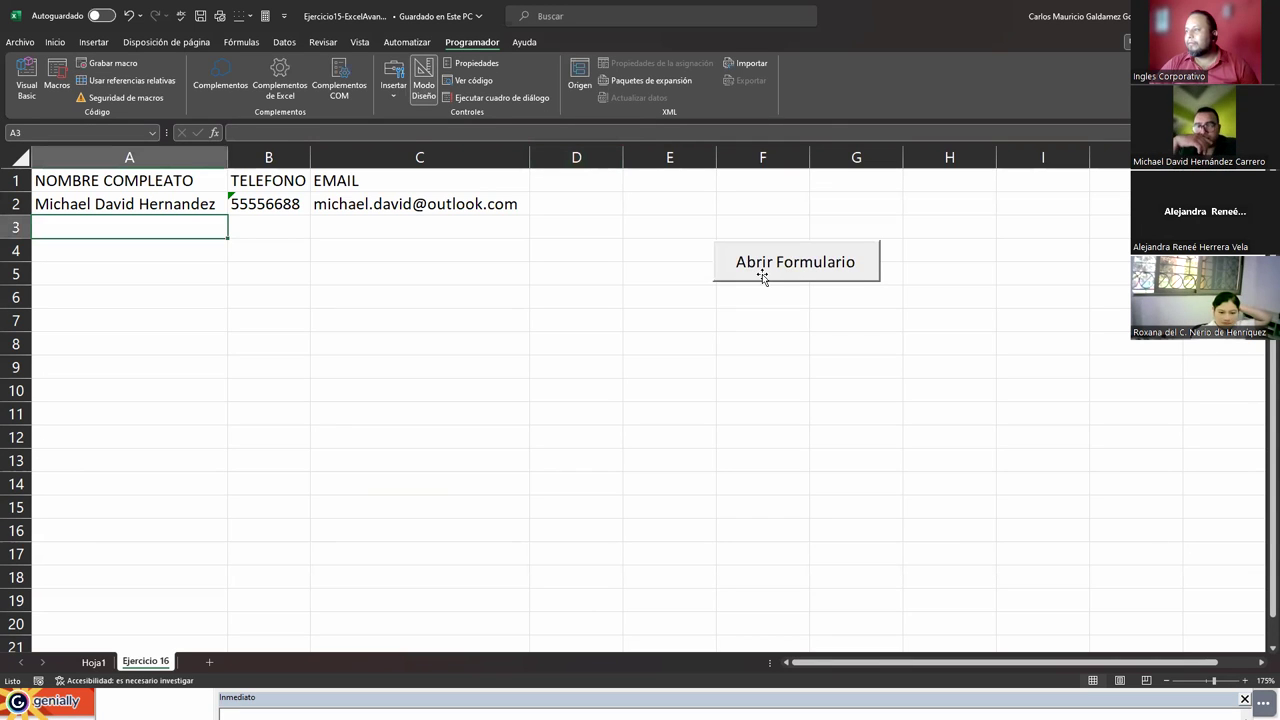
left_click(760, 272)
left_click(425, 78)
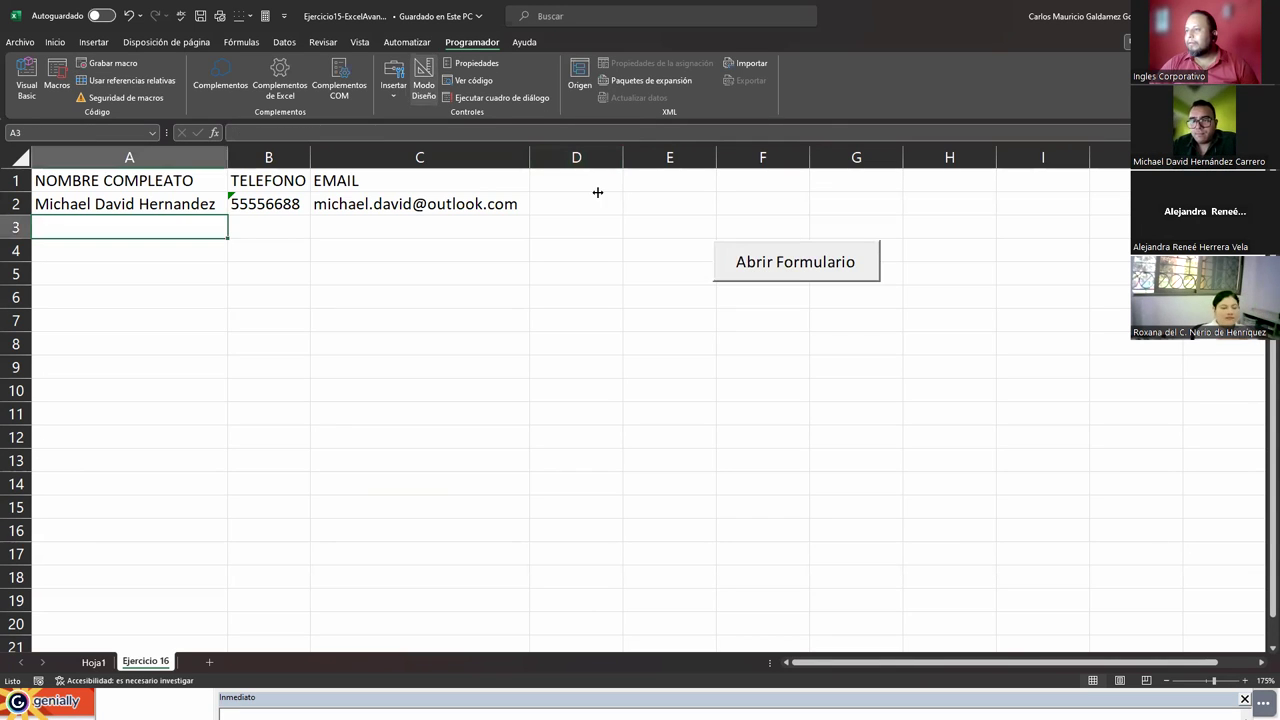
left_click(750, 271)
Step: Remove the apostrophe so btnAbrirFormulario_Click runs frmAgenda.Show again
left_click(425, 85)
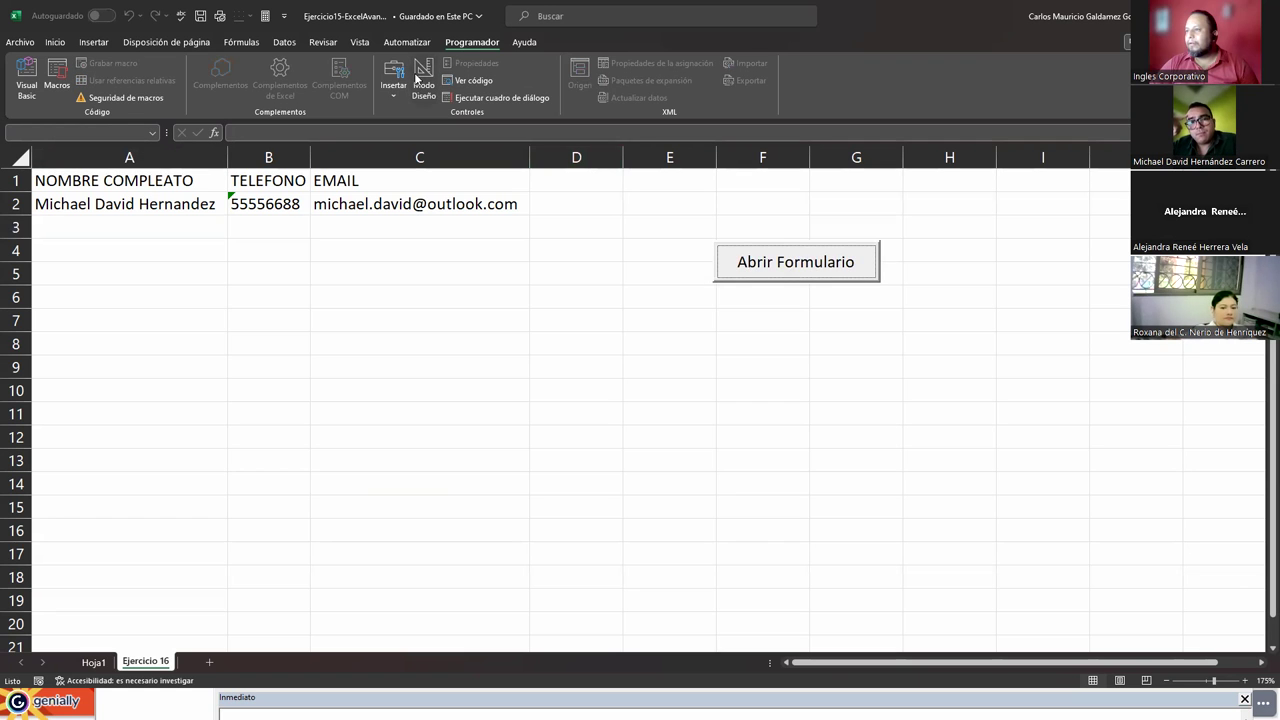
double_click(735, 263)
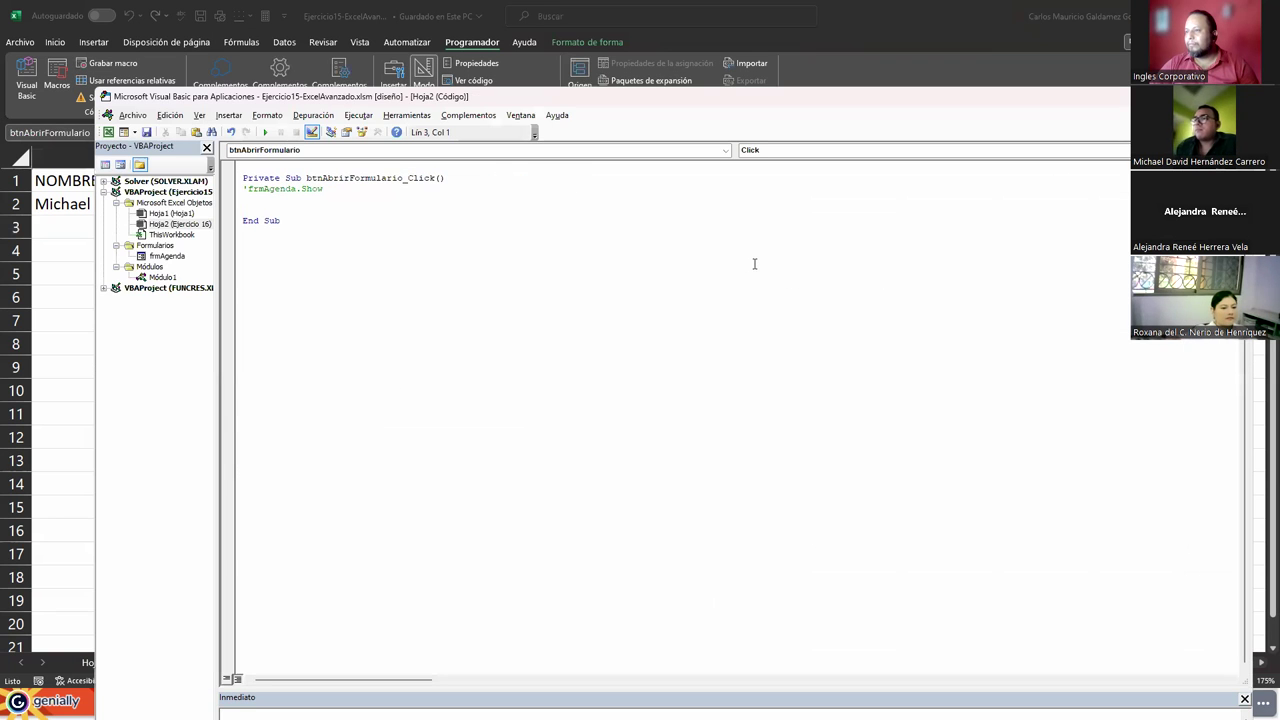
key("Delete")
key("Down")
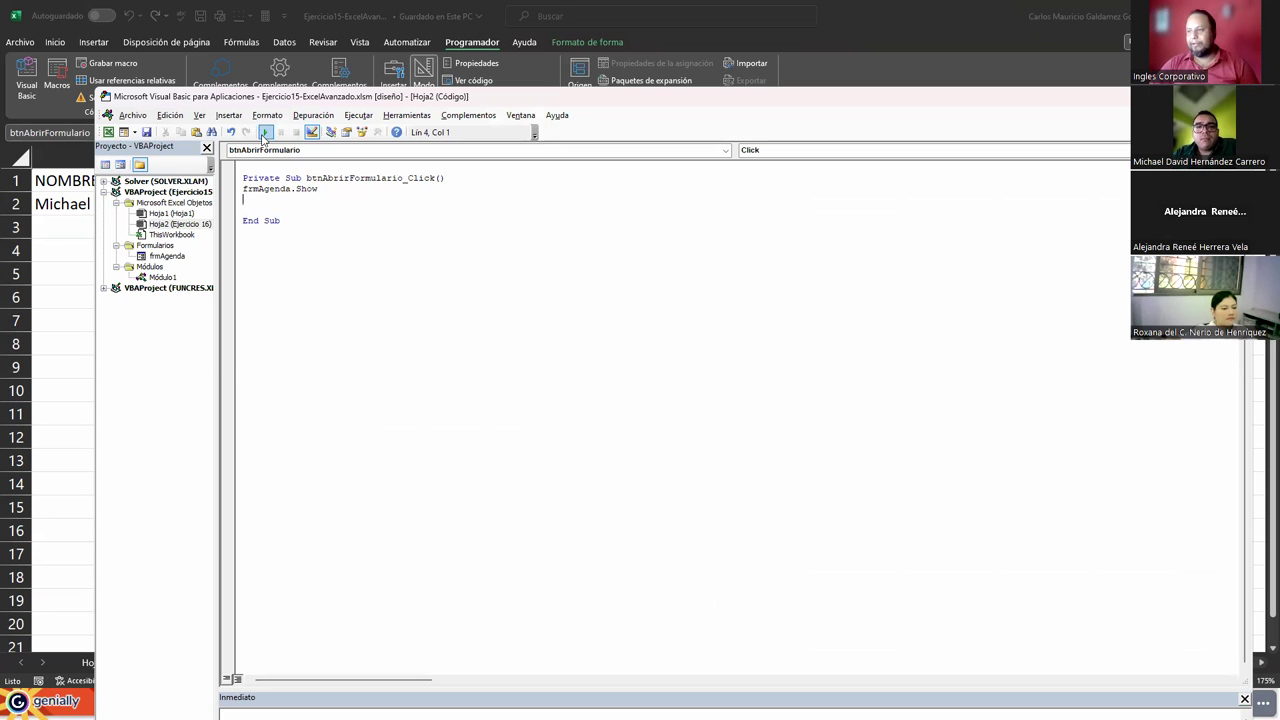
Step: Run the agenda form macro, centre the form, and save a first test contact into row 3
left_click(264, 132)
left_click_drag(176, 230, 363, 280)
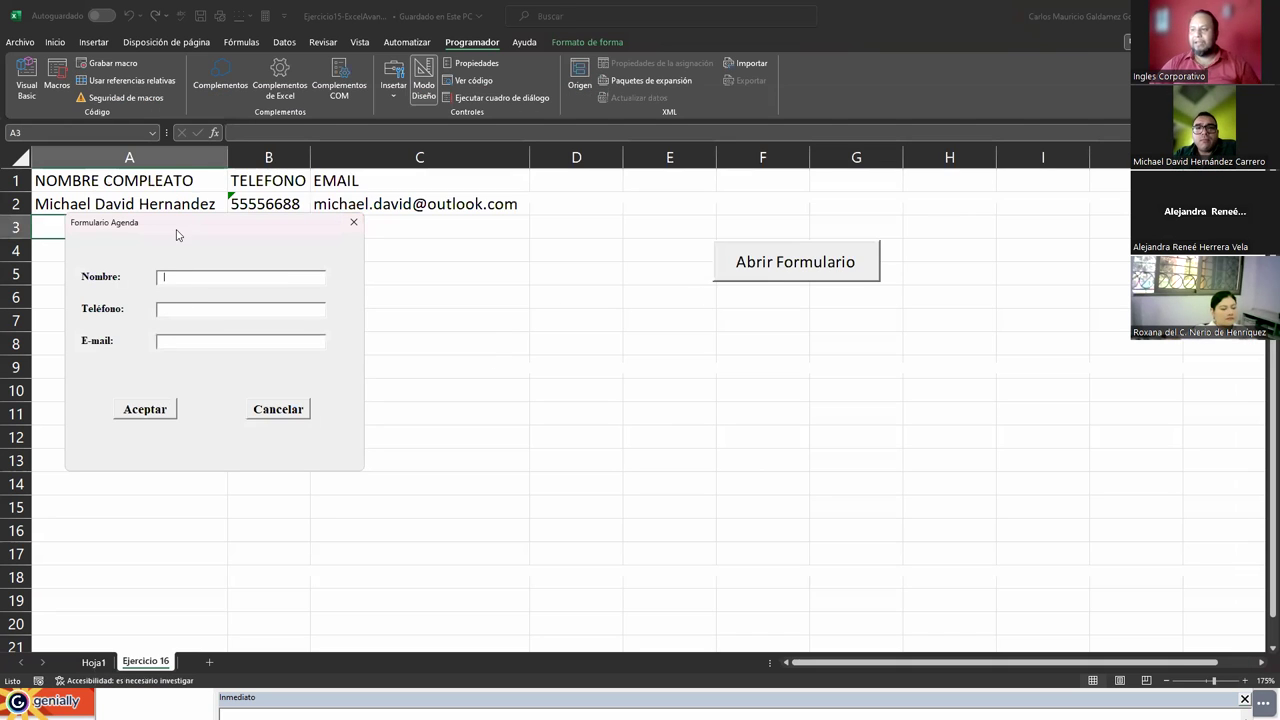
type("JUAN PEREZ")
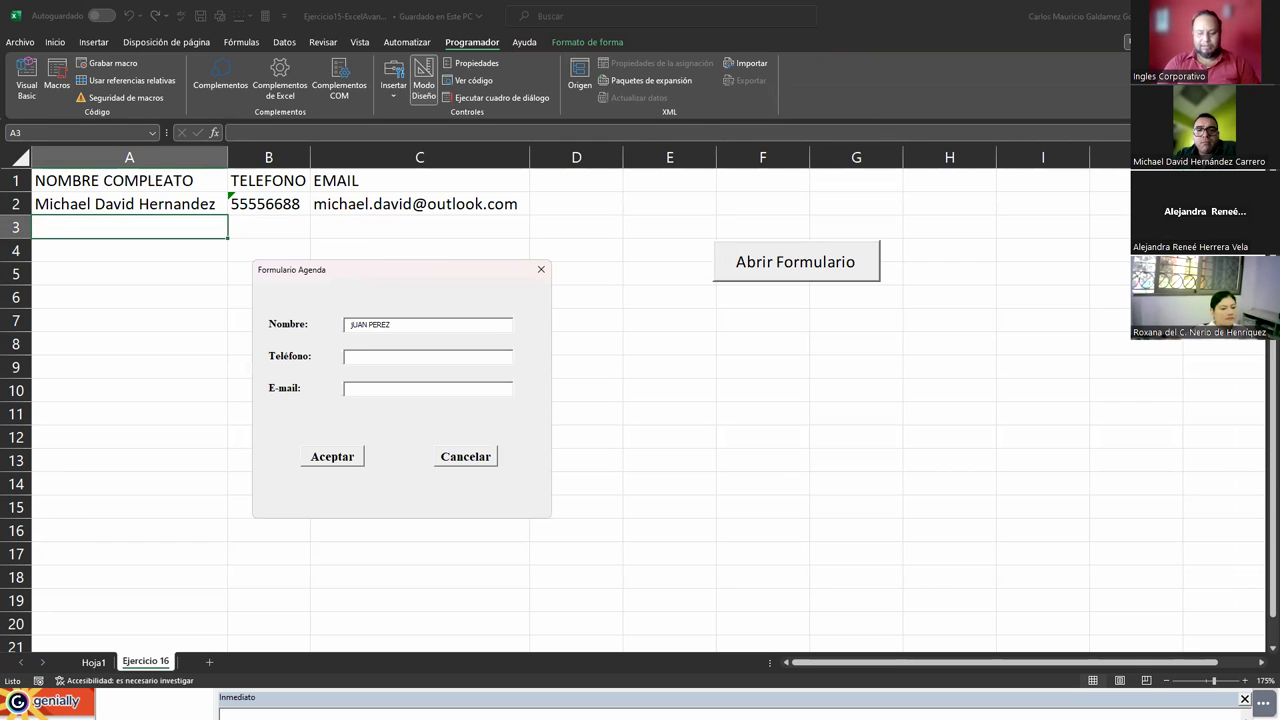
left_click(428, 356)
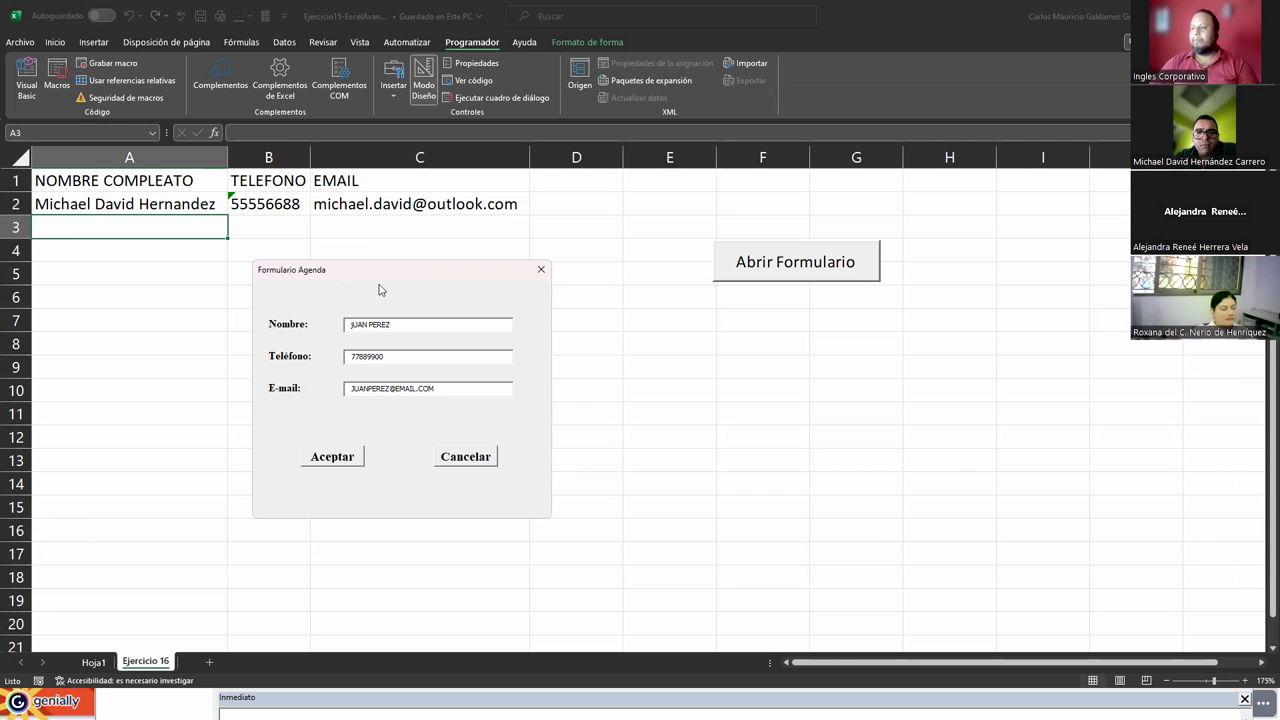
left_click(353, 462)
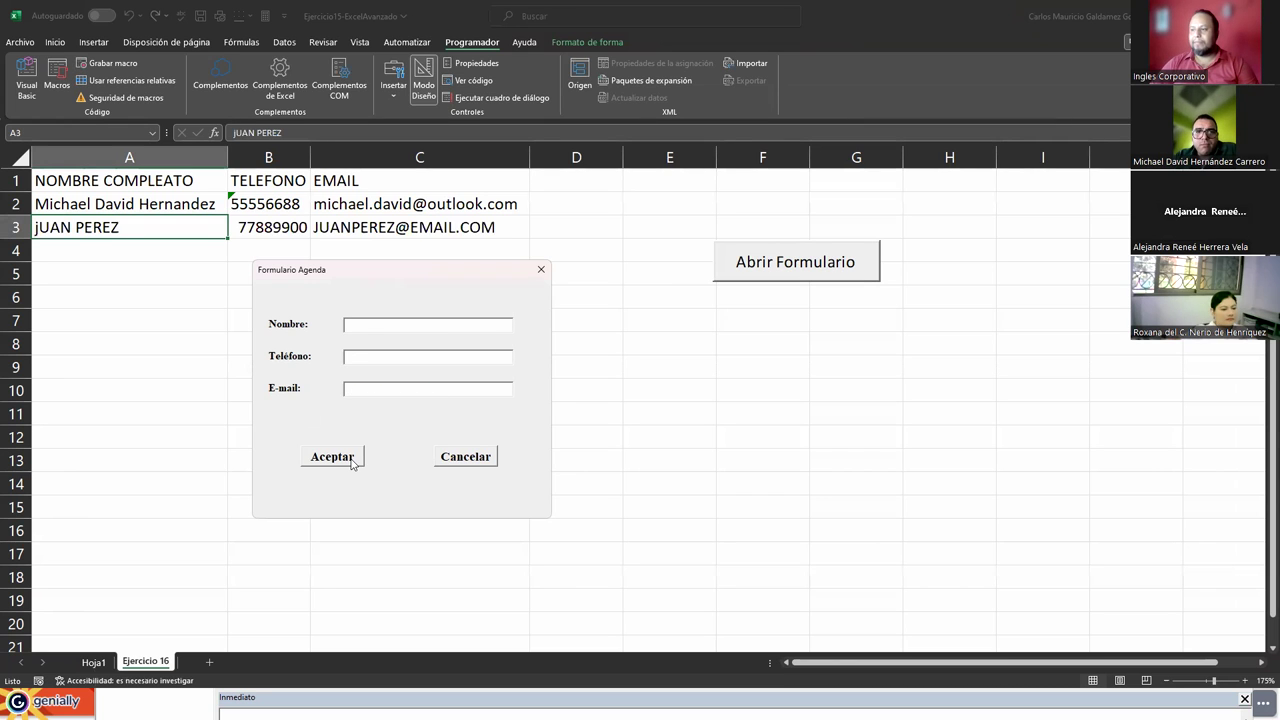
Step: Save a second test contact with name, phone and e-mail into row 4, then cancel and view the code
left_click(351, 324)
type("jUS pEREZ")
key("Tab")
type("HJJKHJK89789789")
key("Tab")
type("9789789")
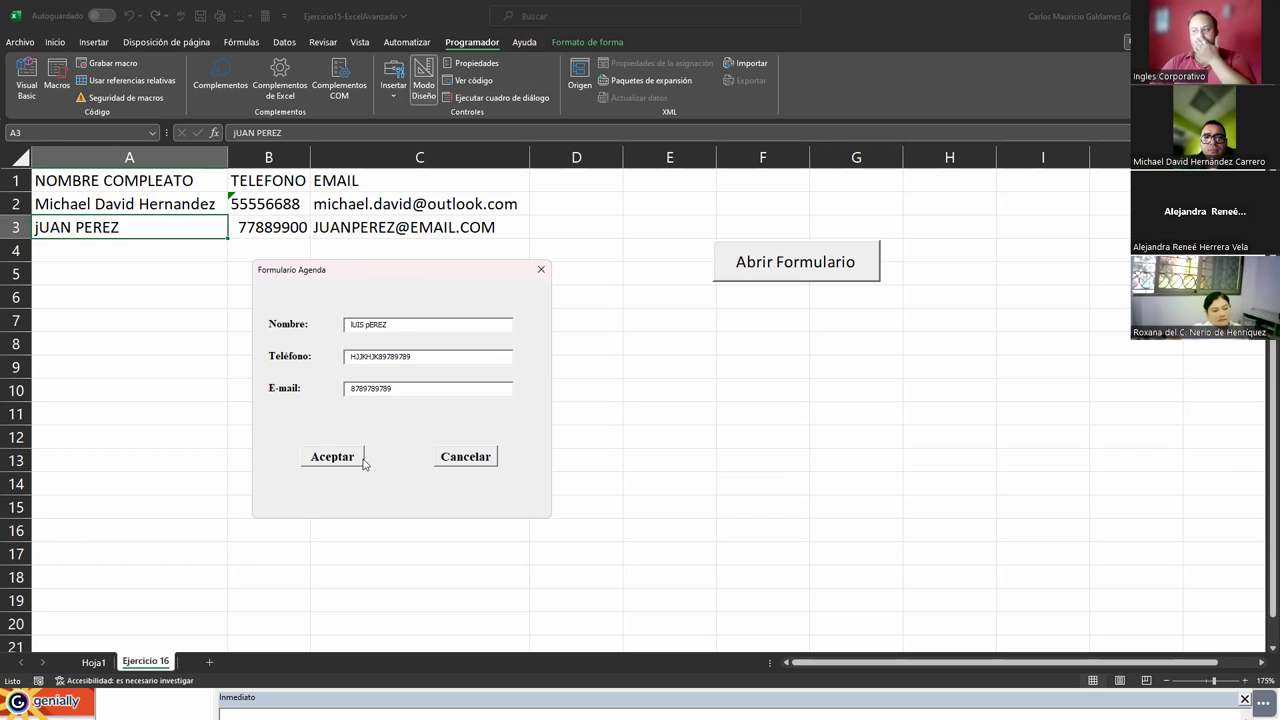
left_click(364, 461)
left_click(457, 456)
key("F7")
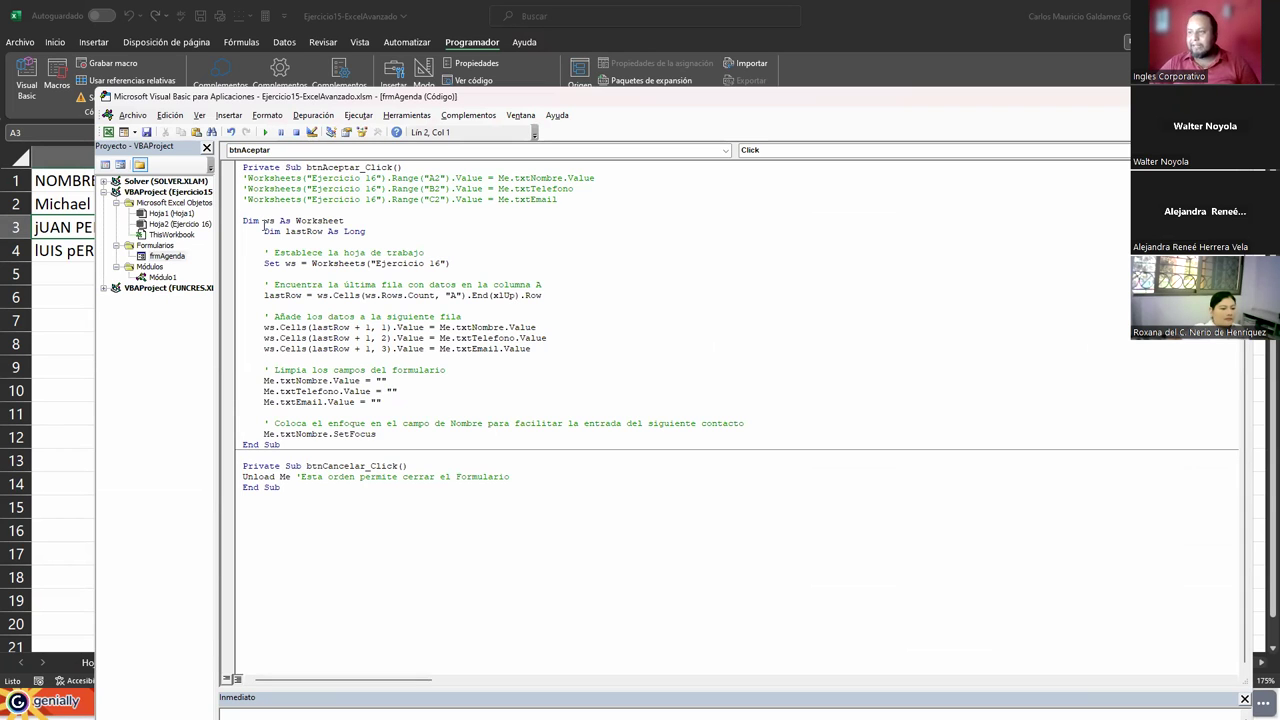
Step: Review btnAceptar_Click's Worksheet declaration, Ejercicio 16 sheet line and lastRow + 1, then return to the sheet
double_click(308, 221)
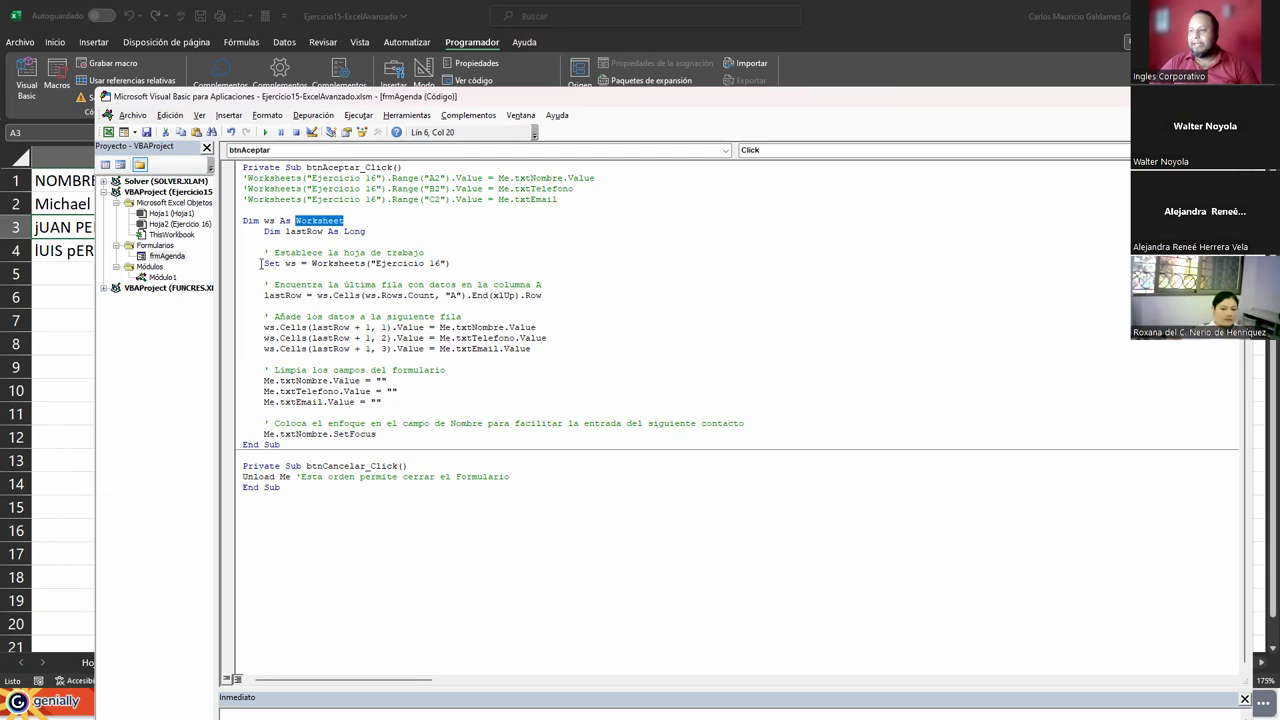
left_click_drag(260, 264, 454, 262)
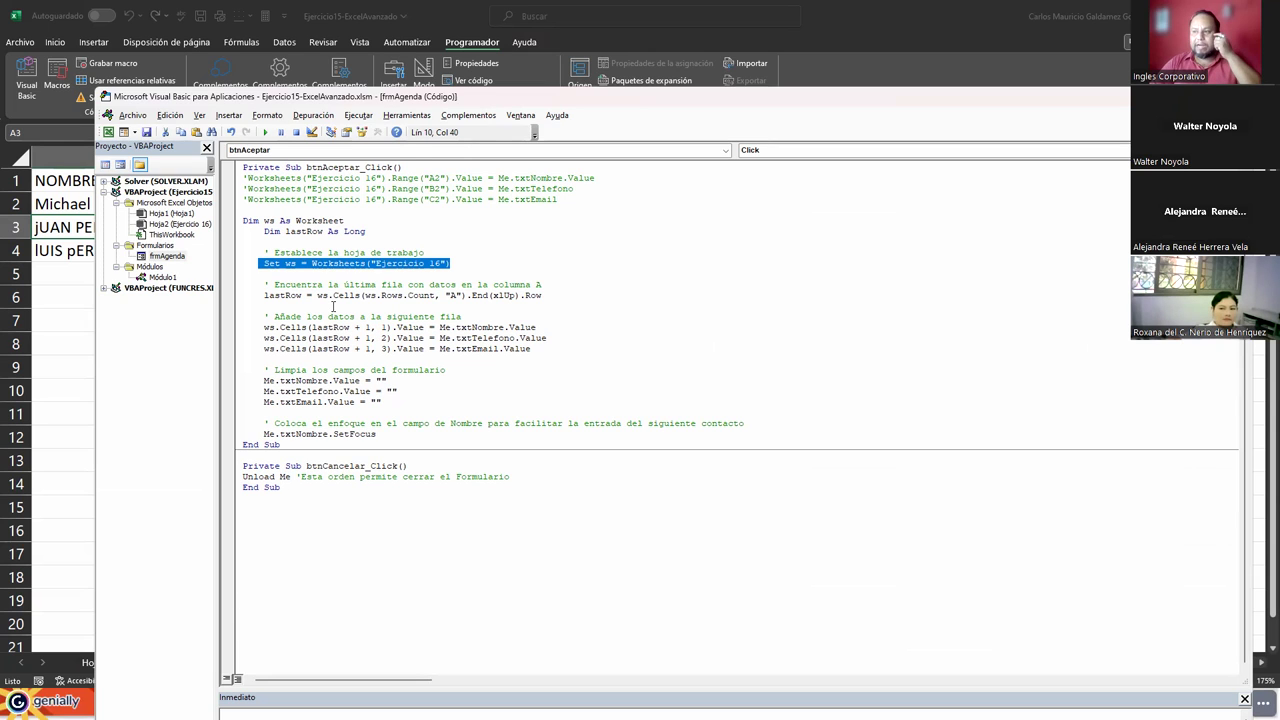
left_click_drag(264, 296, 302, 296)
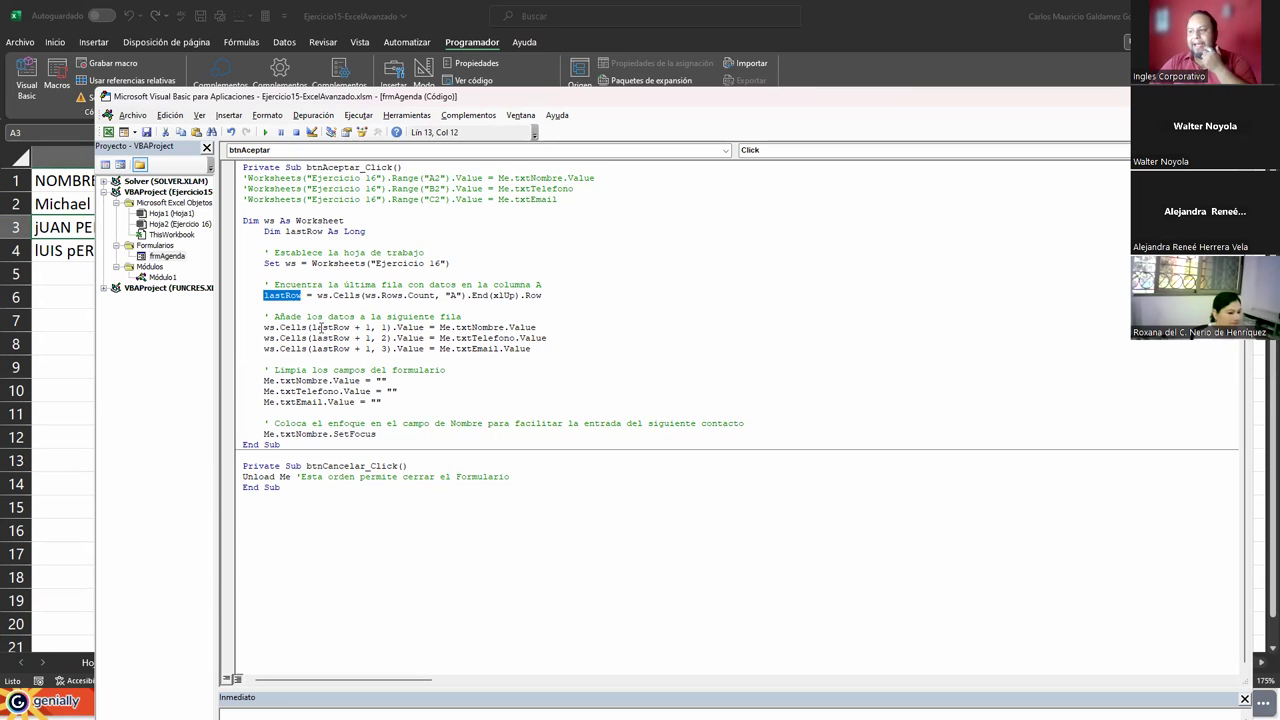
left_click_drag(310, 328, 366, 329)
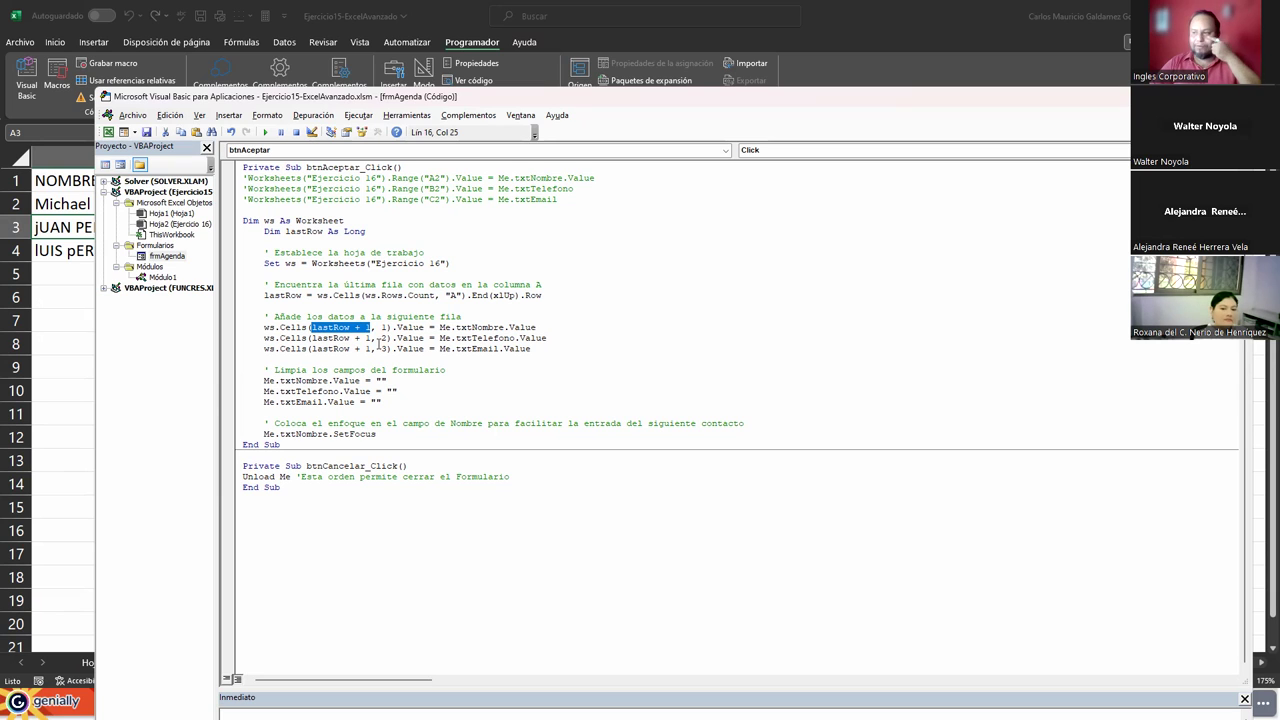
double_click(295, 295)
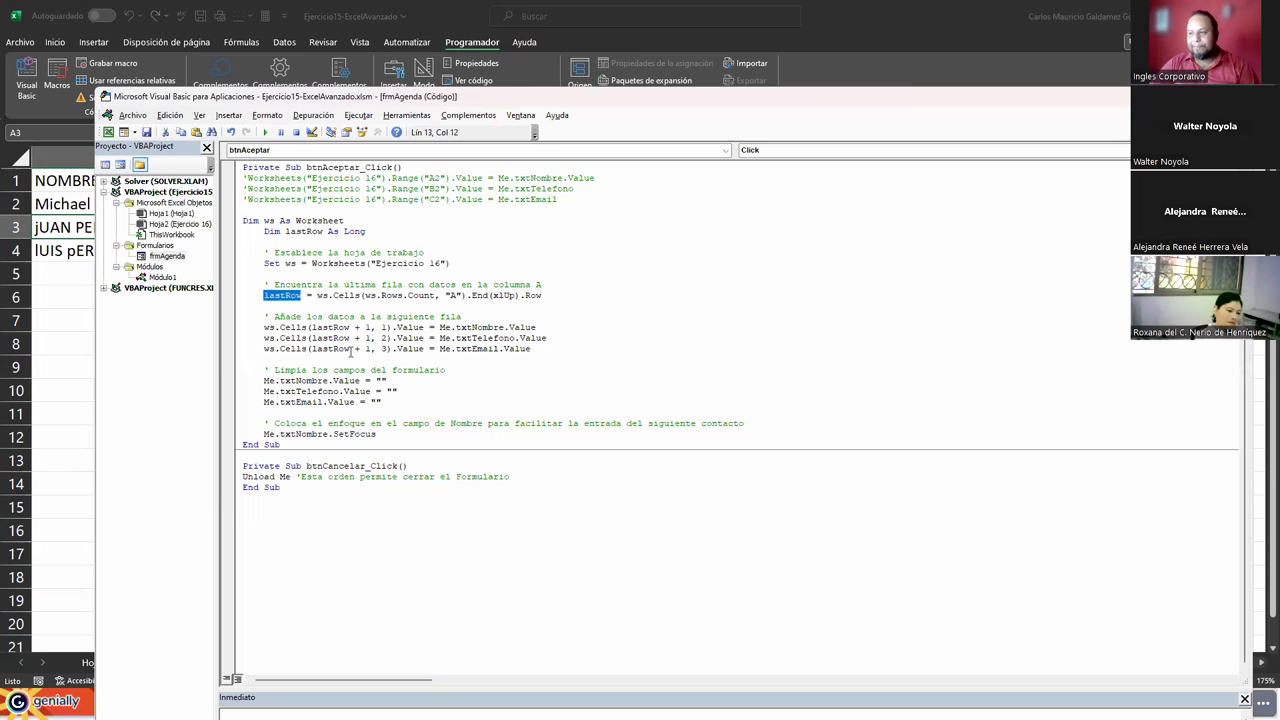
left_click_drag(311, 328, 367, 328)
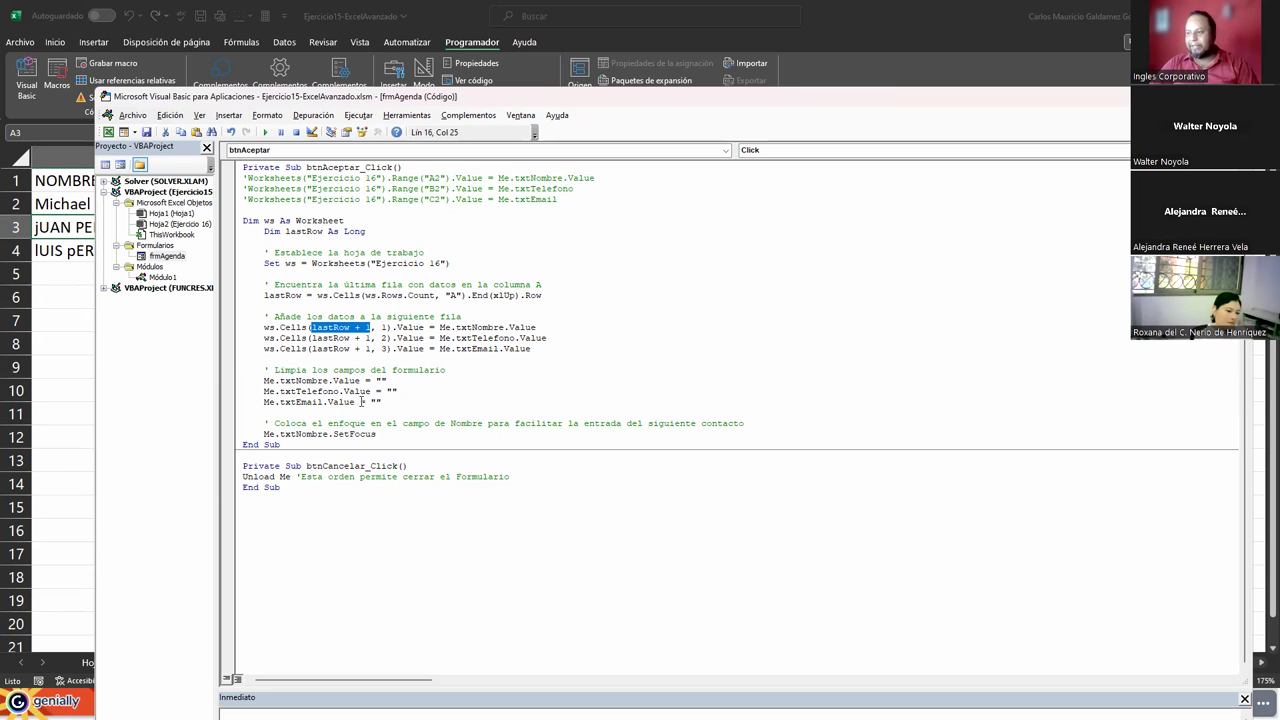
left_click(362, 410)
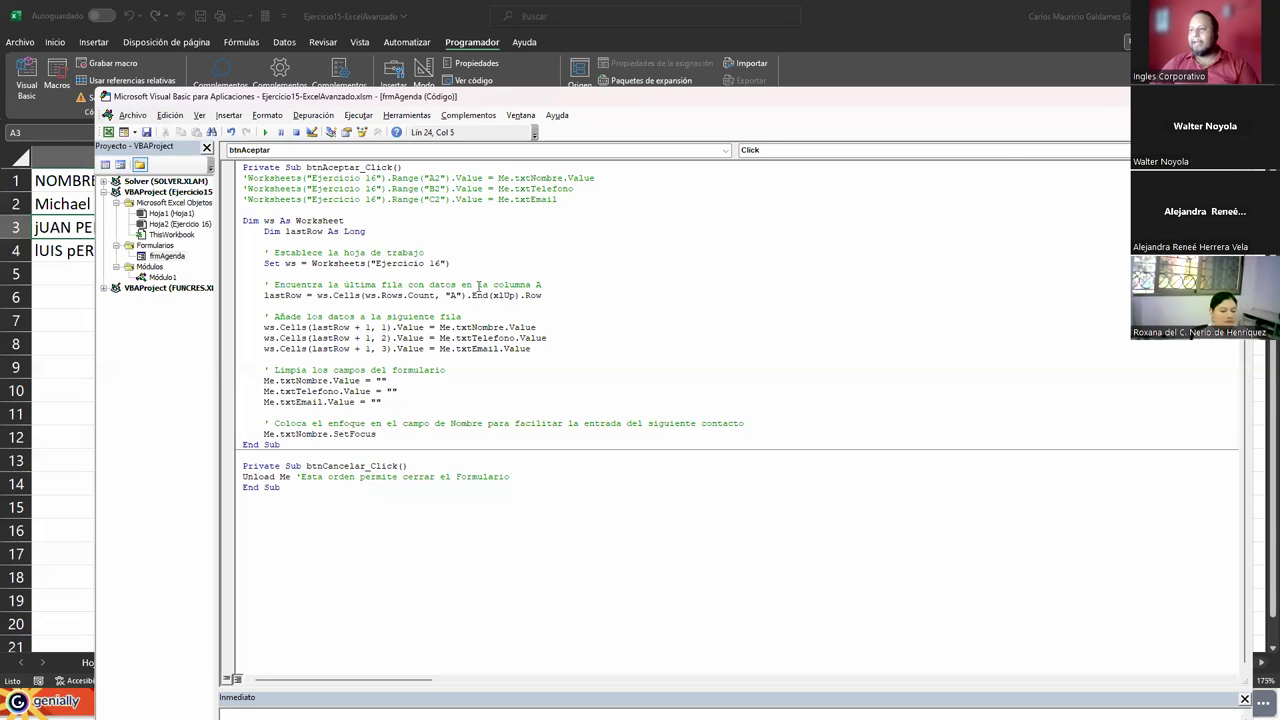
key("alt+F11")
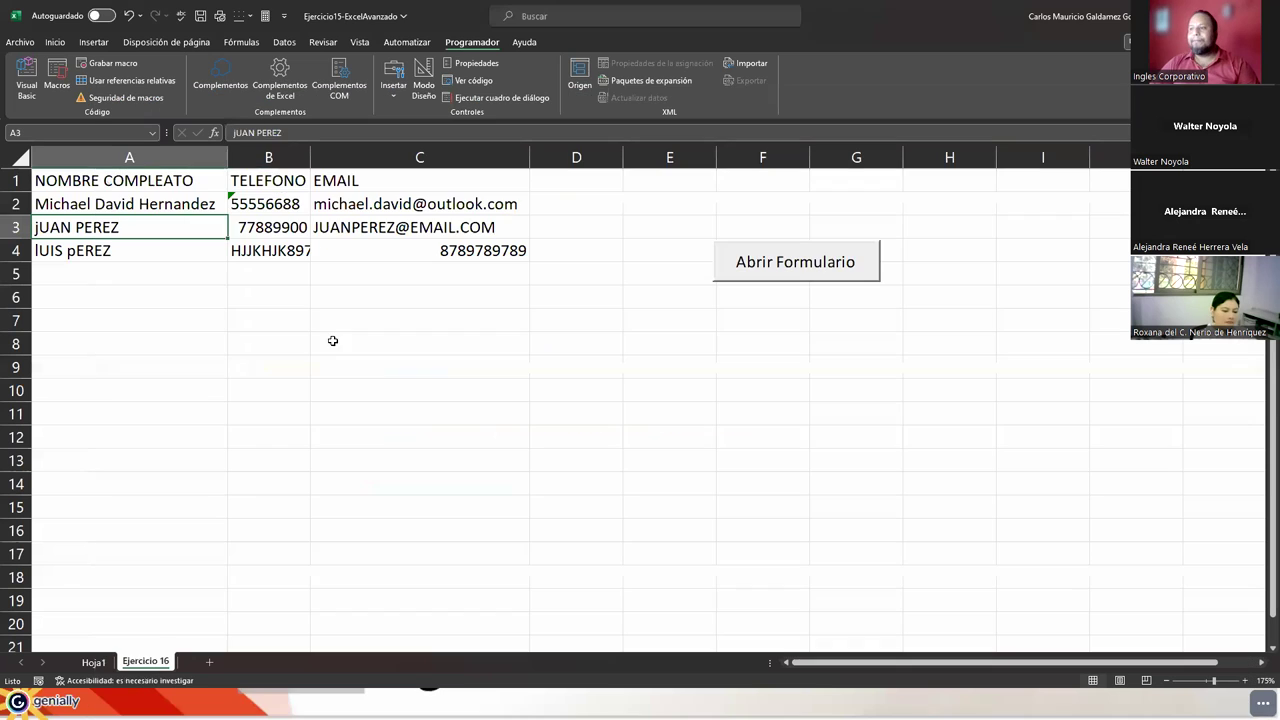
left_click(199, 280)
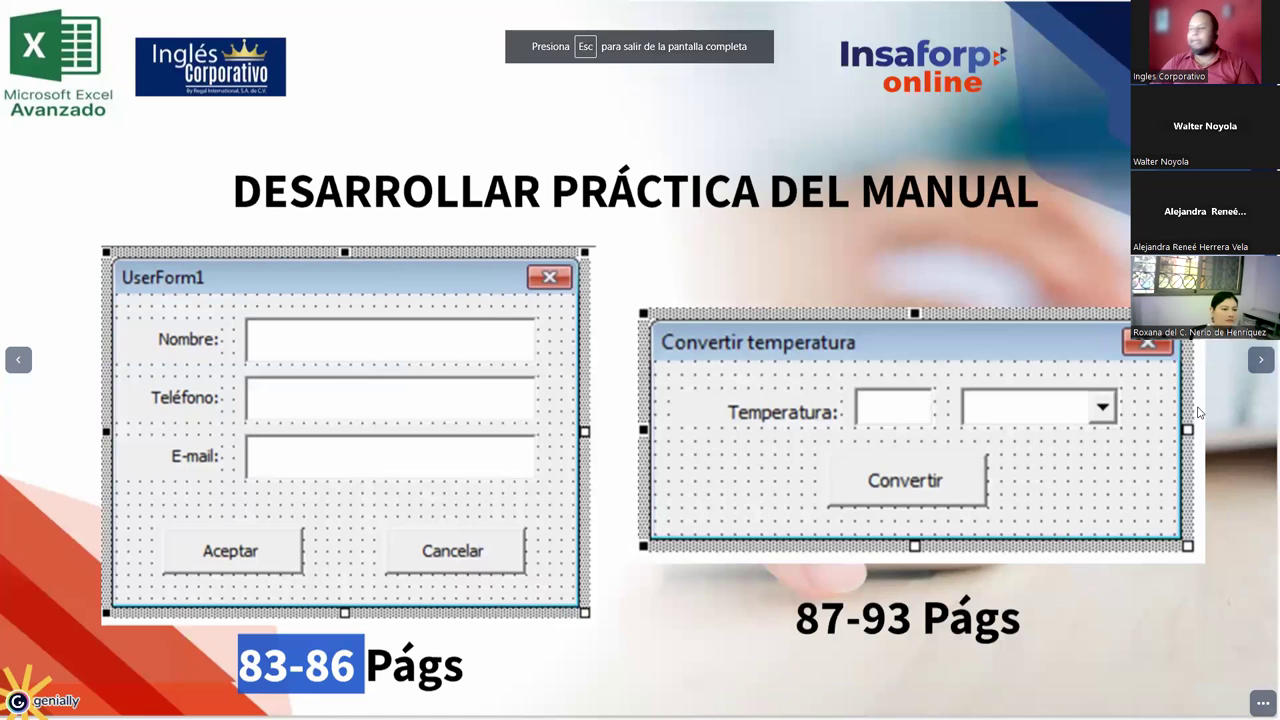
Step: Switch back to Genially and step past Demostración and Zona de Consultas to ¡Muchas gracias!
mouse_move(796, 635)
left_mouse_down()
mouse_move(883, 622)
mouse_move(791, 645)
mouse_move(904, 628)
left_mouse_up()
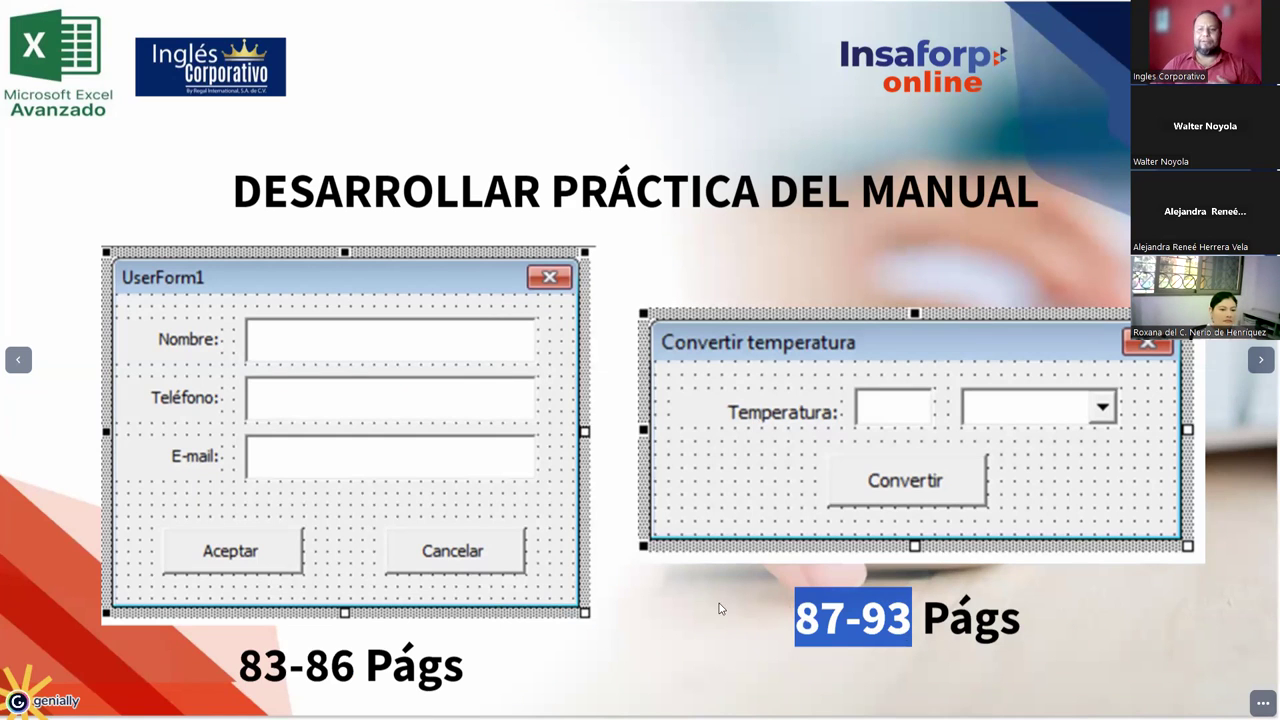
key("alt+Tab")
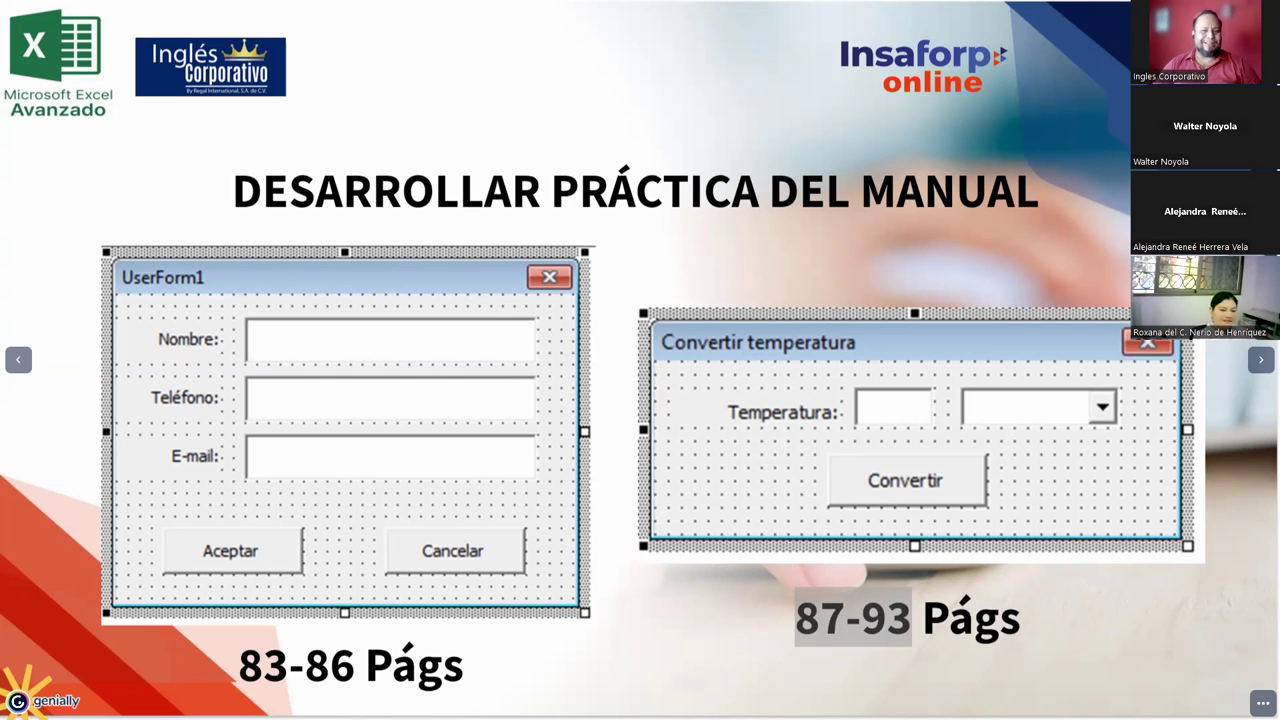
left_click(1259, 366)
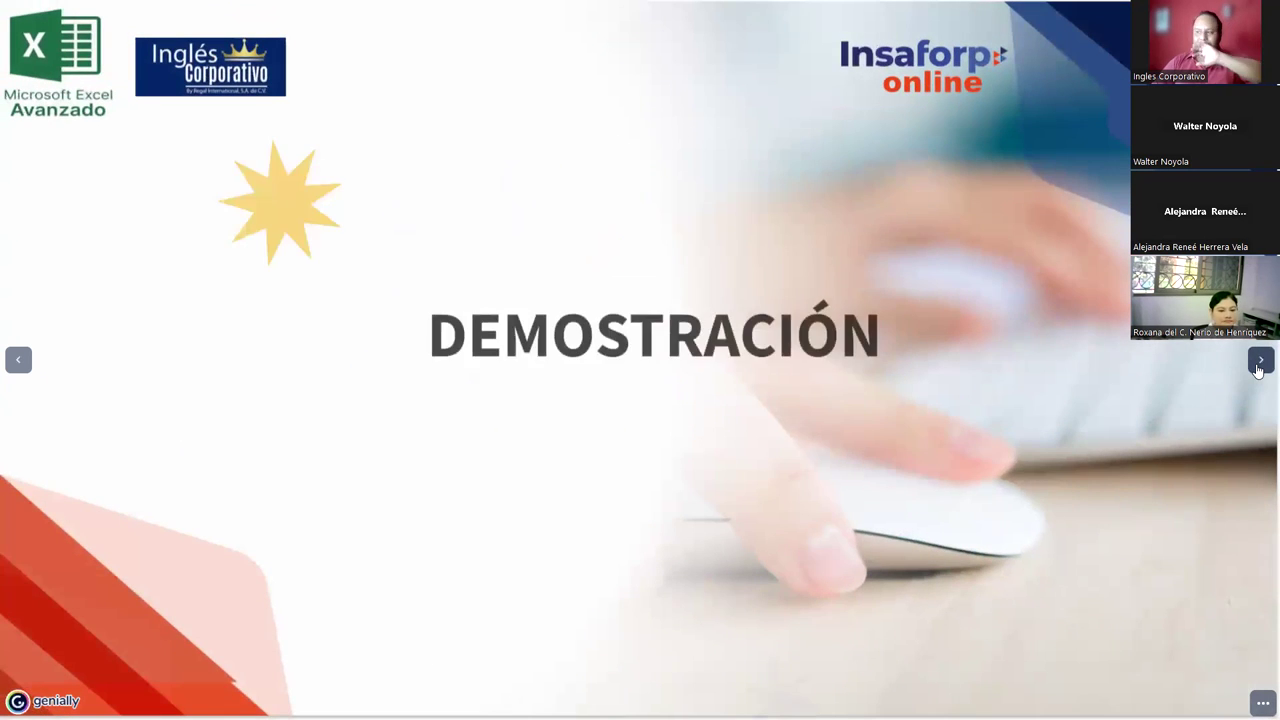
left_click(1259, 362)
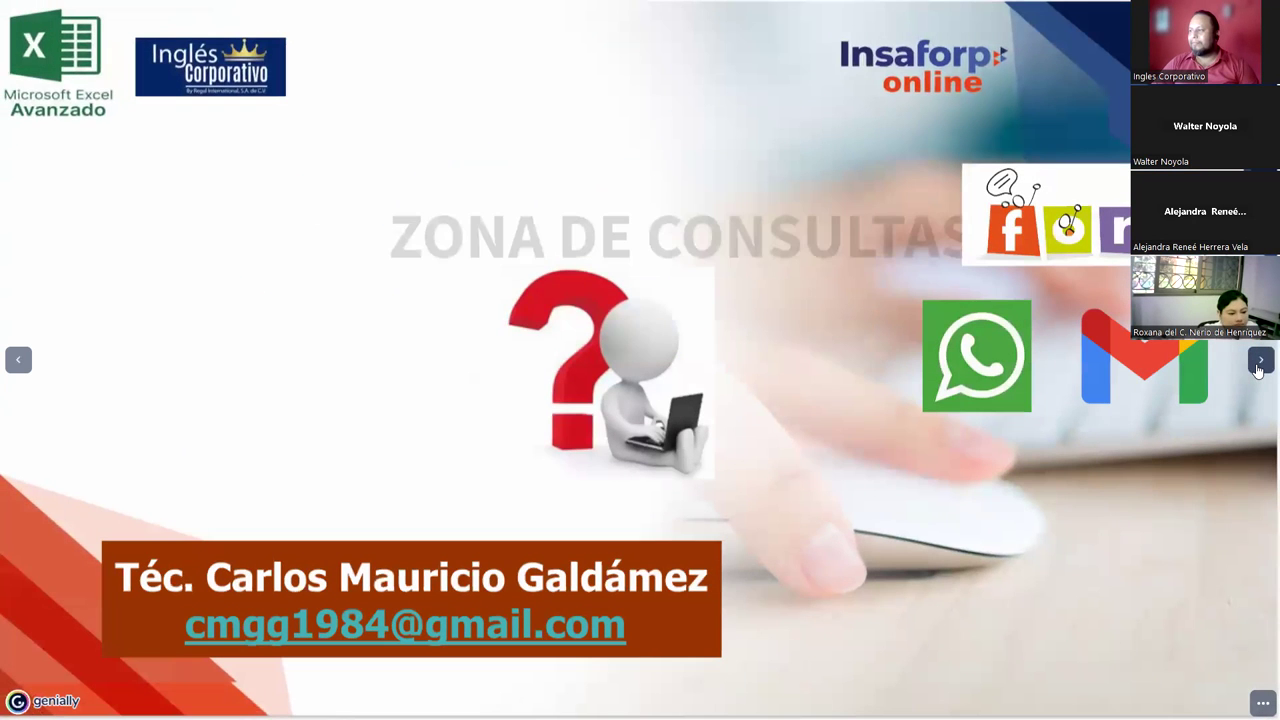
left_click(1259, 362)
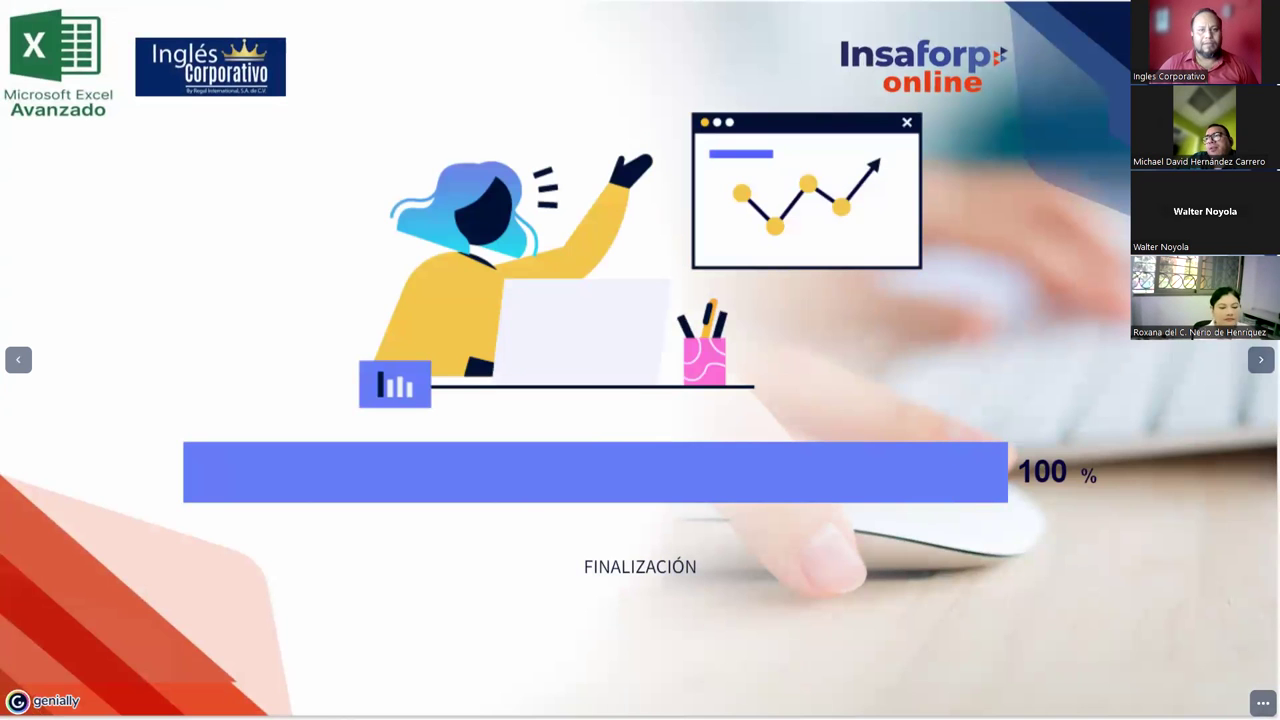
key("Right")
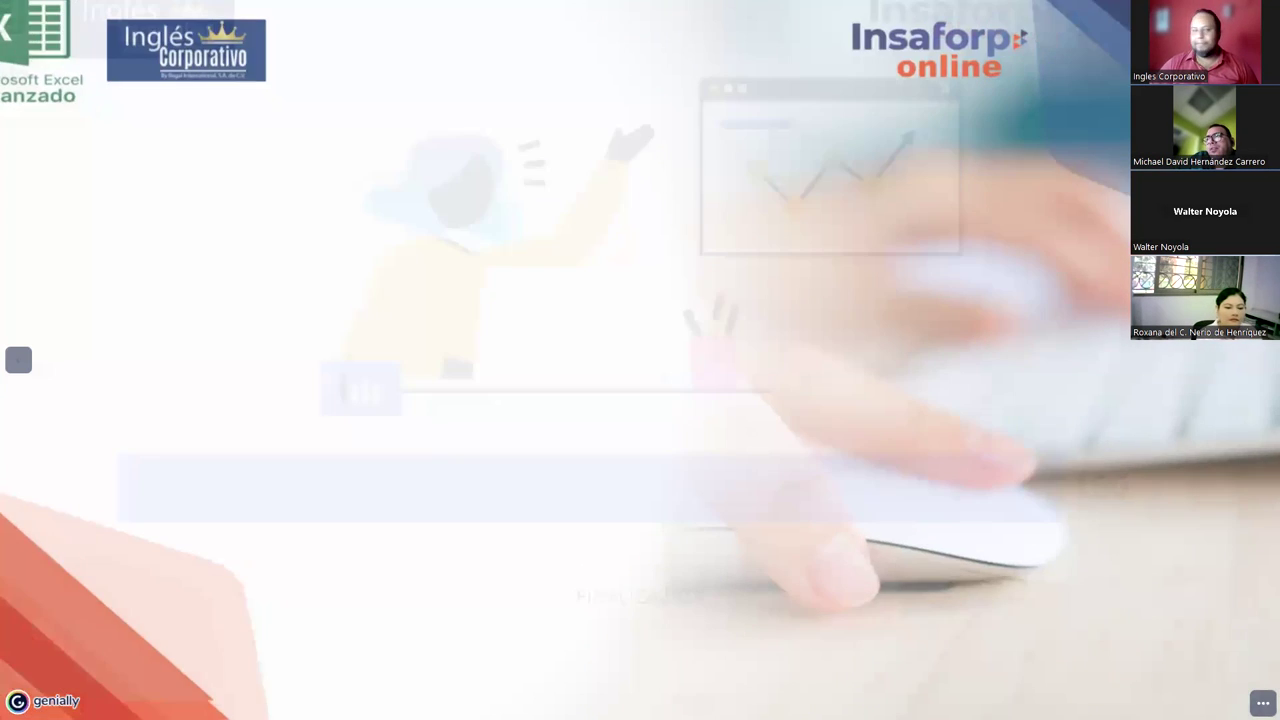